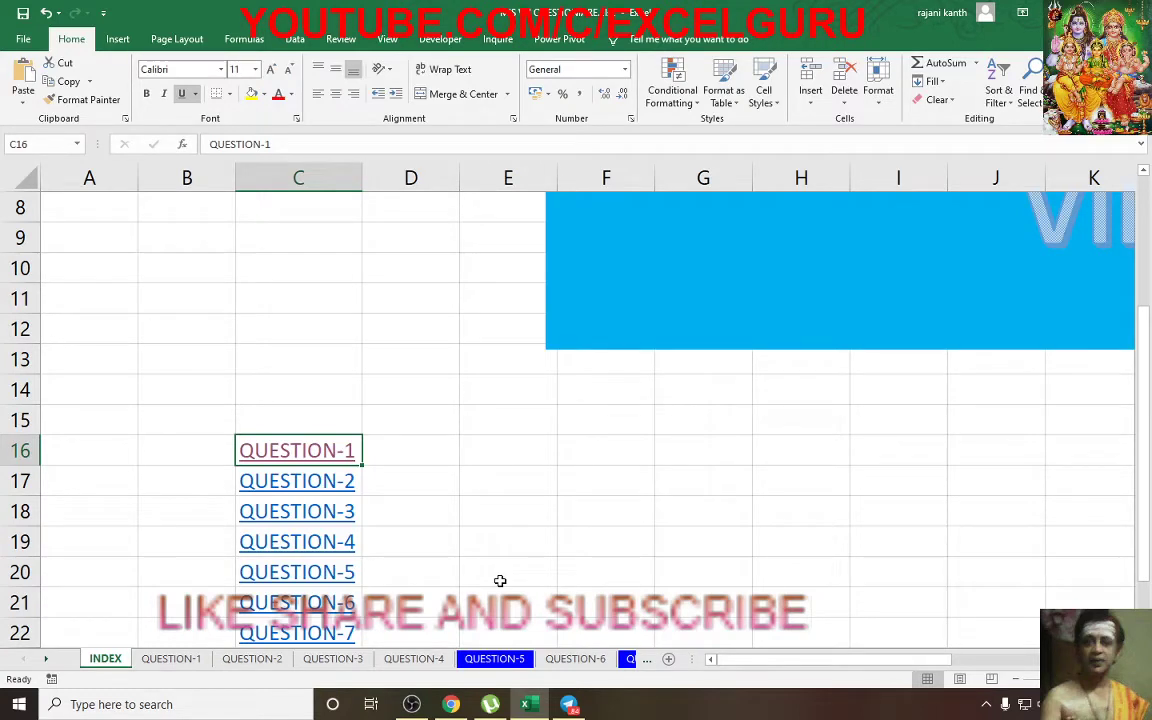
- Open the QUESTION-1 sheet and nudge the name-and-sales picture up one row to align with rows 5–12
scroll(787, 506, up, 1)
scroll(787, 506, up, 2)
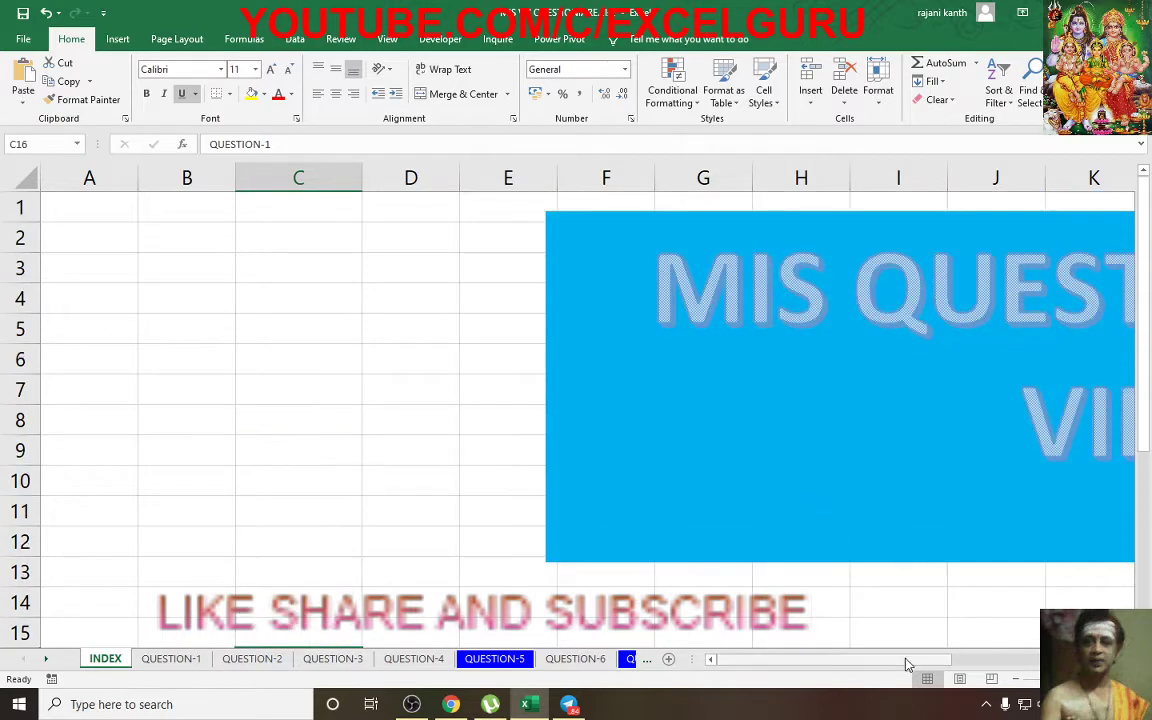
drag(906, 663, 1015, 663)
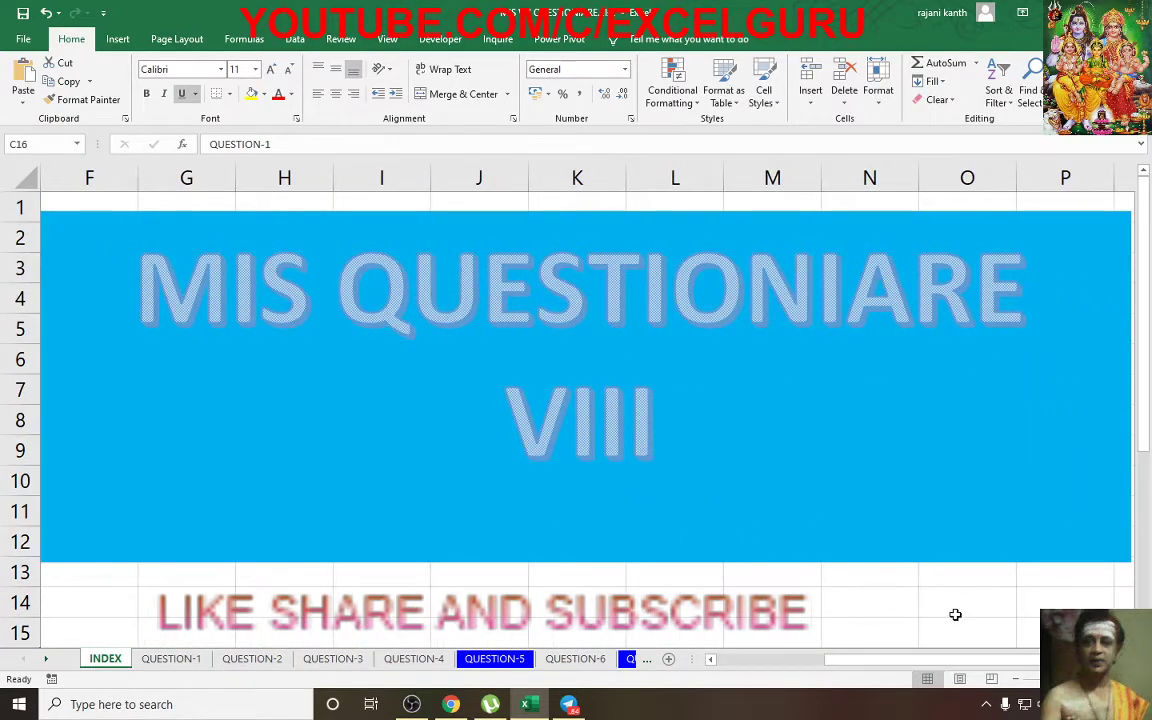
scroll(955, 614, down, 1)
scroll(948, 612, down, 1)
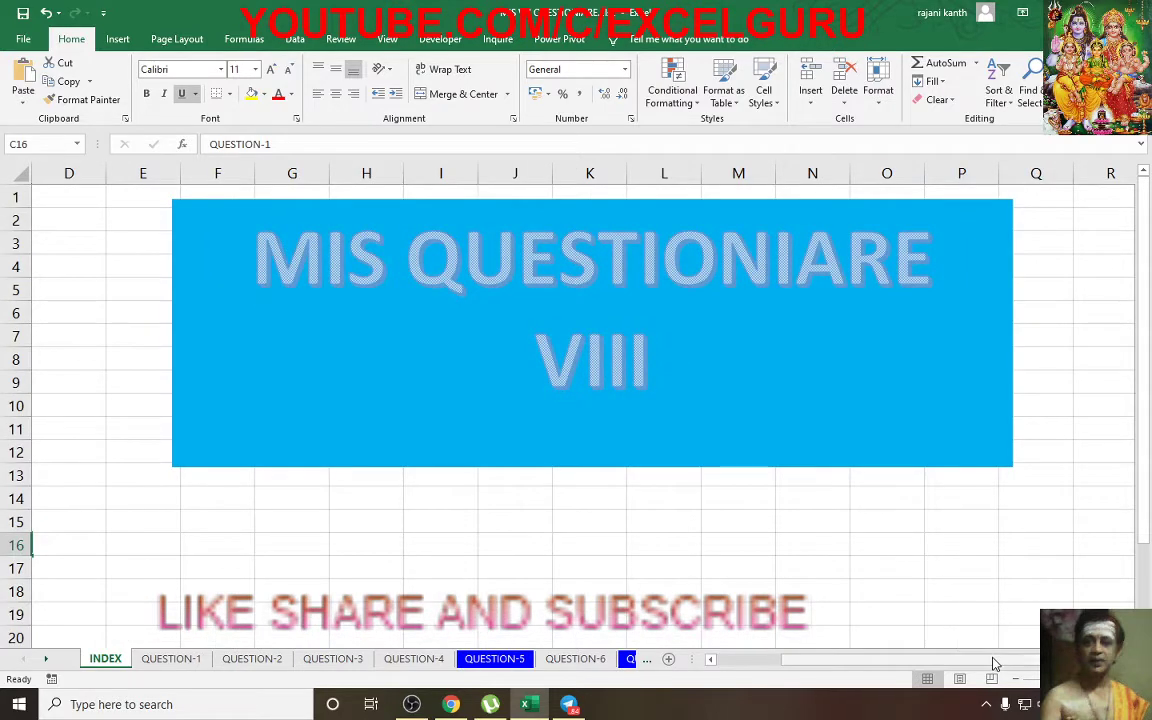
drag(995, 663, 926, 663)
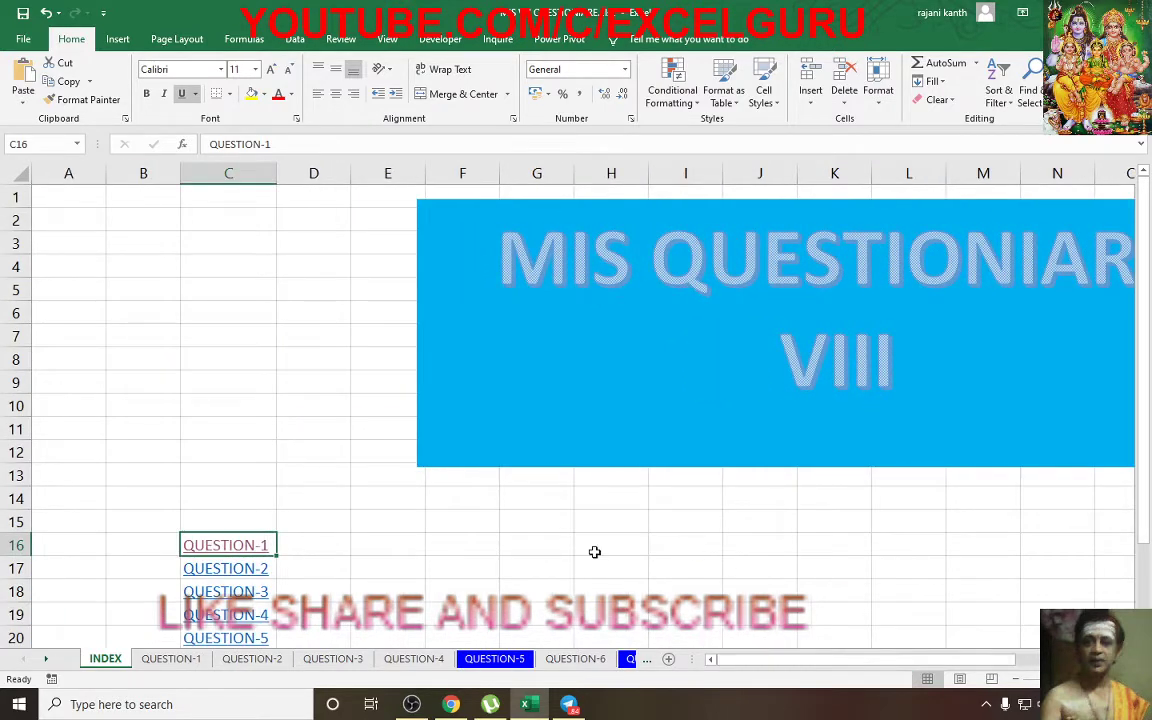
scroll(594, 552, down, 1)
scroll(594, 552, down, 1)
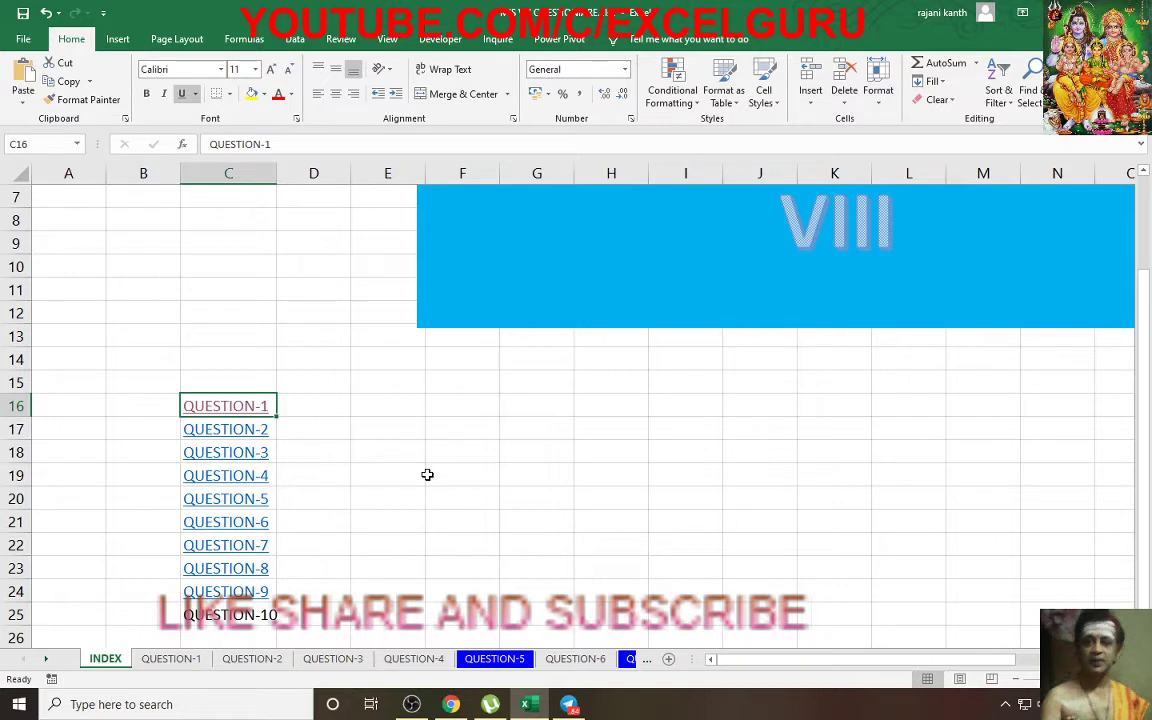
click(246, 408)
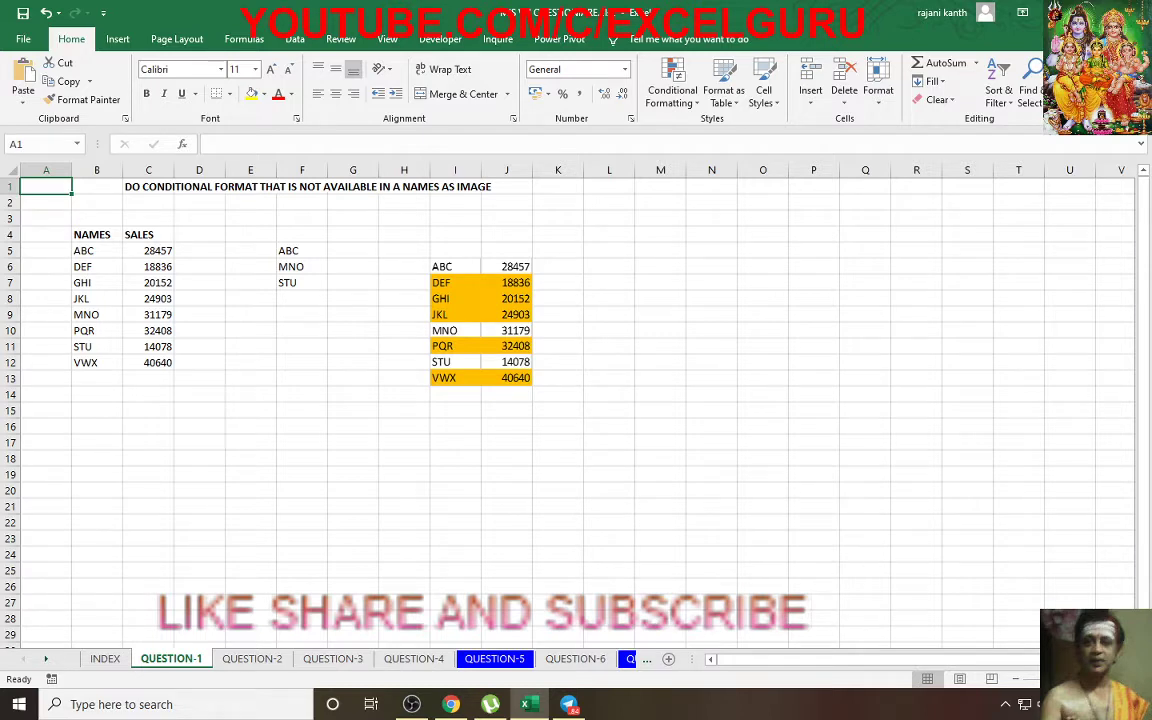
ctrl+scroll(546, 495, up, 5)
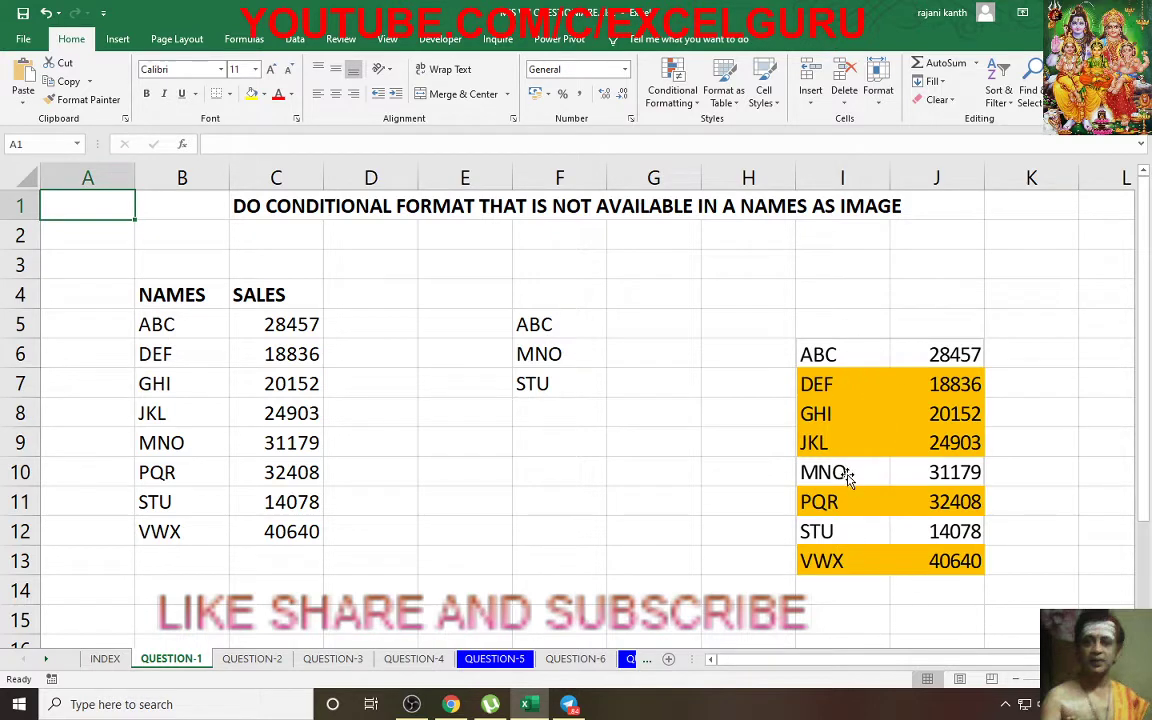
drag(903, 352, 901, 326)
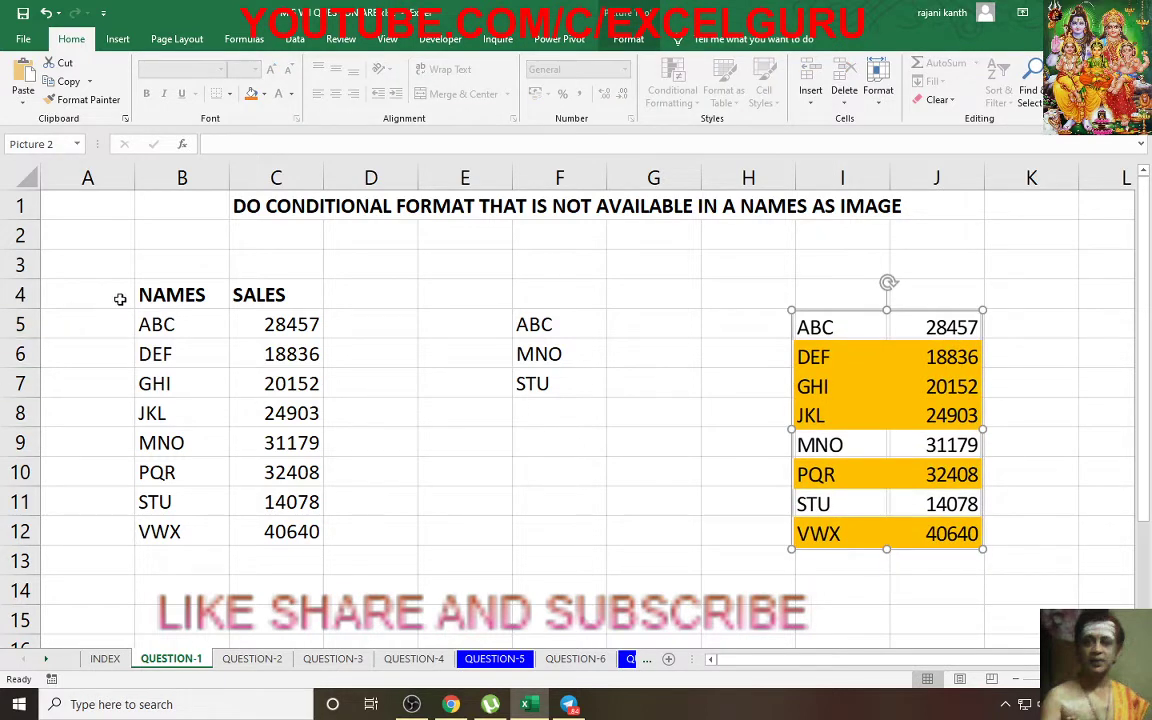
- Zoom the view to fit the NAMES and SALES range A4:D12
drag(120, 298, 349, 542)
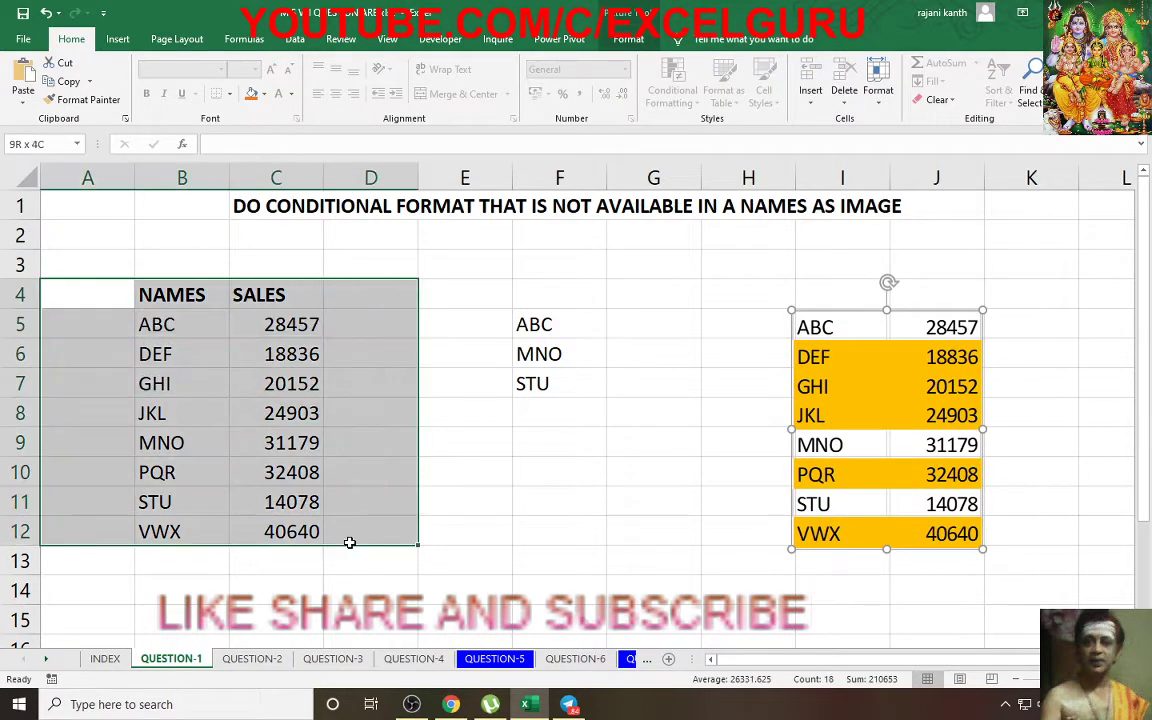
key(alt)
key(w)
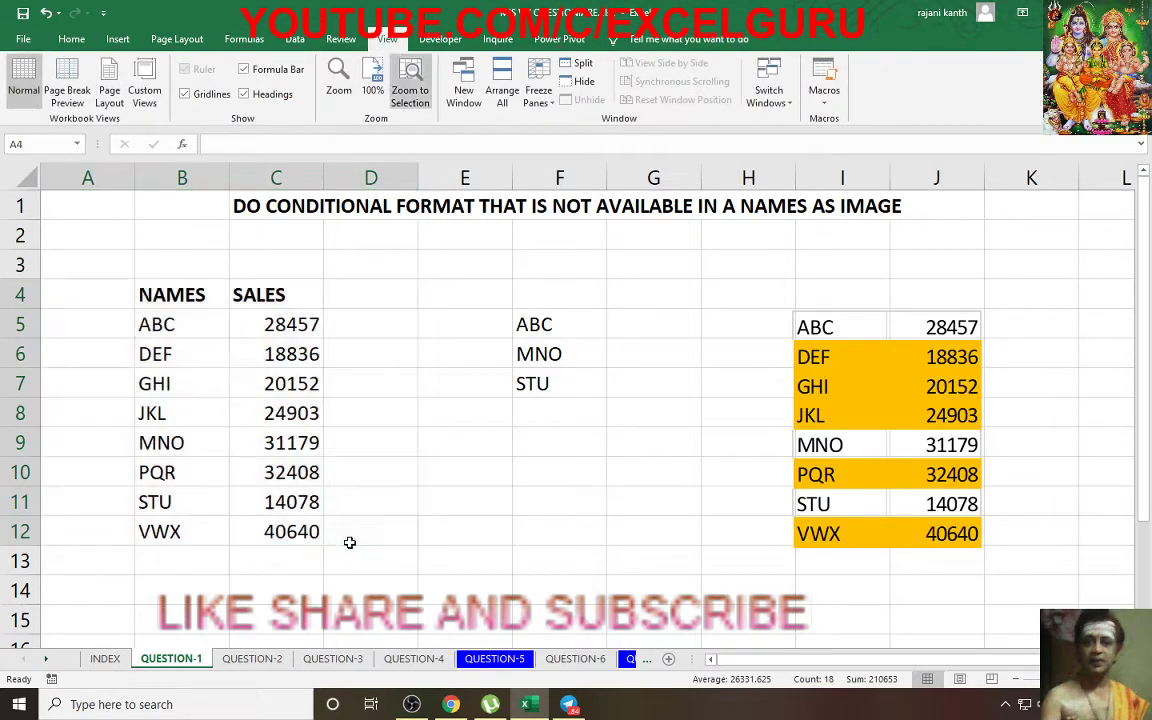
key(g)
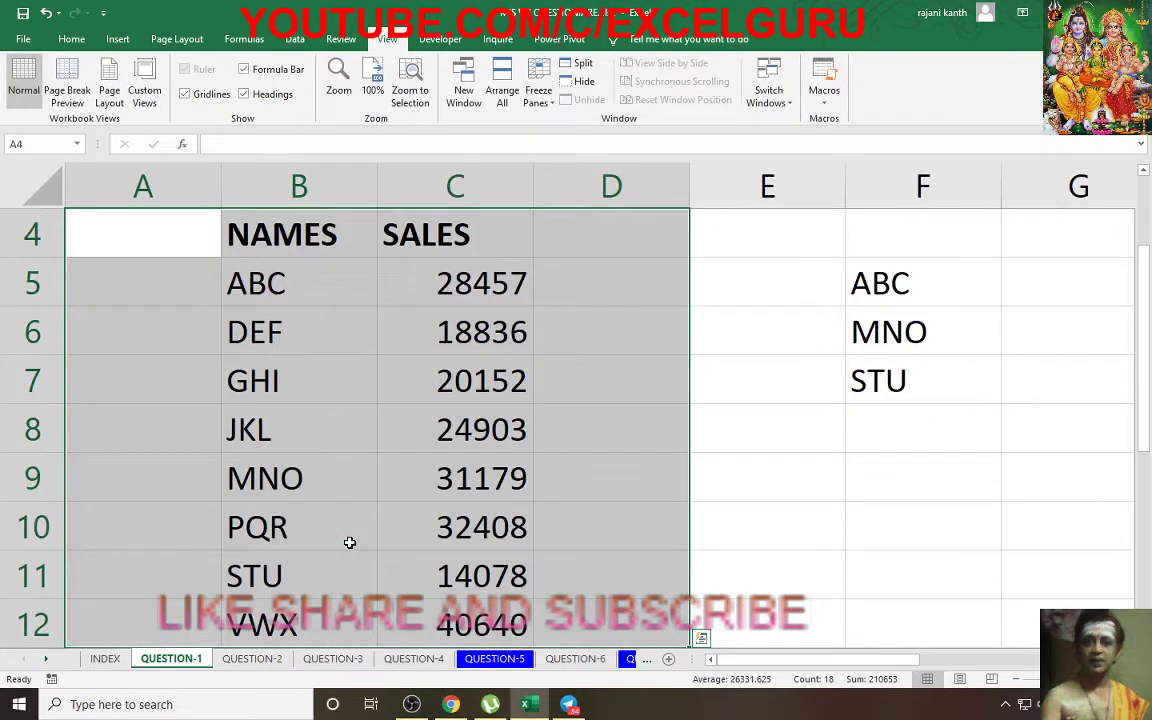
scroll(349, 542, up, 1)
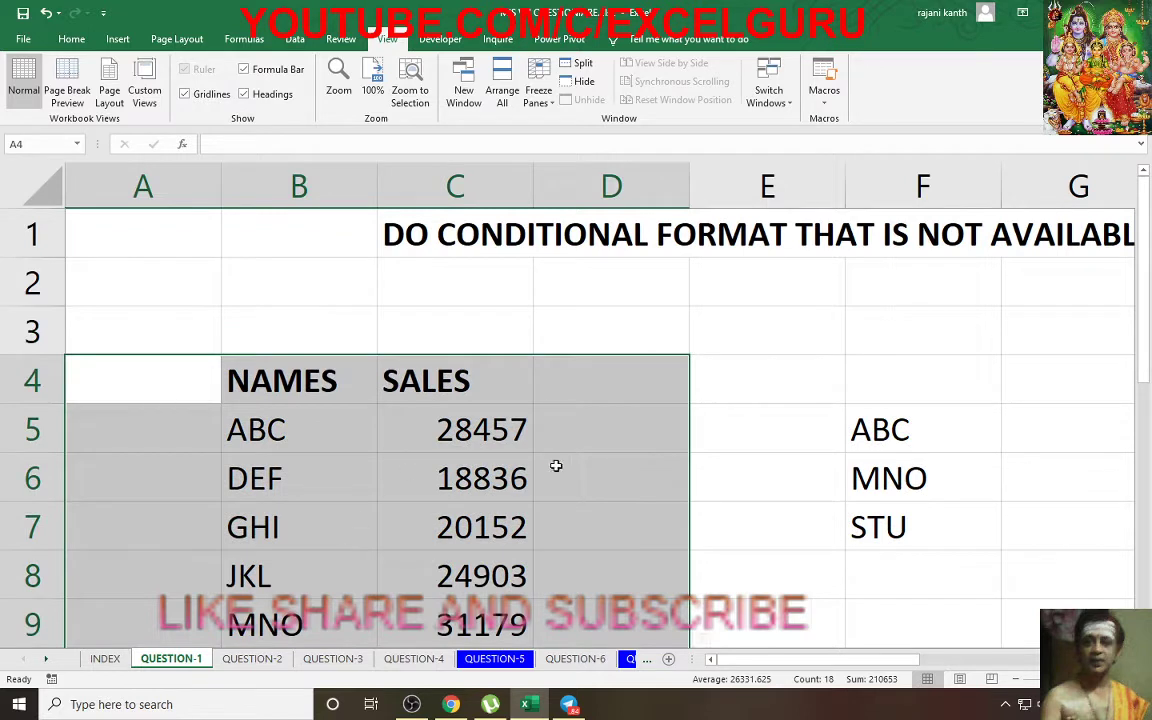
click(669, 435)
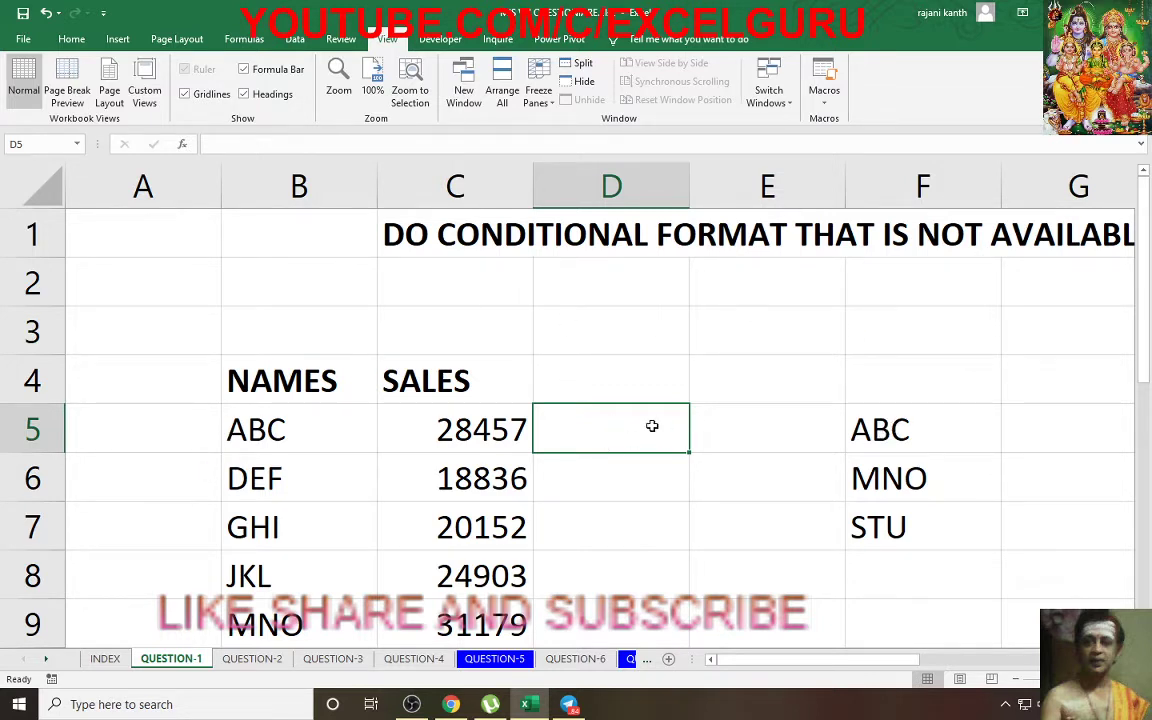
- Enter =MATCH(B5,$F$5:$F$7,0) in D5 to find ABC's position in the F list
text(=)
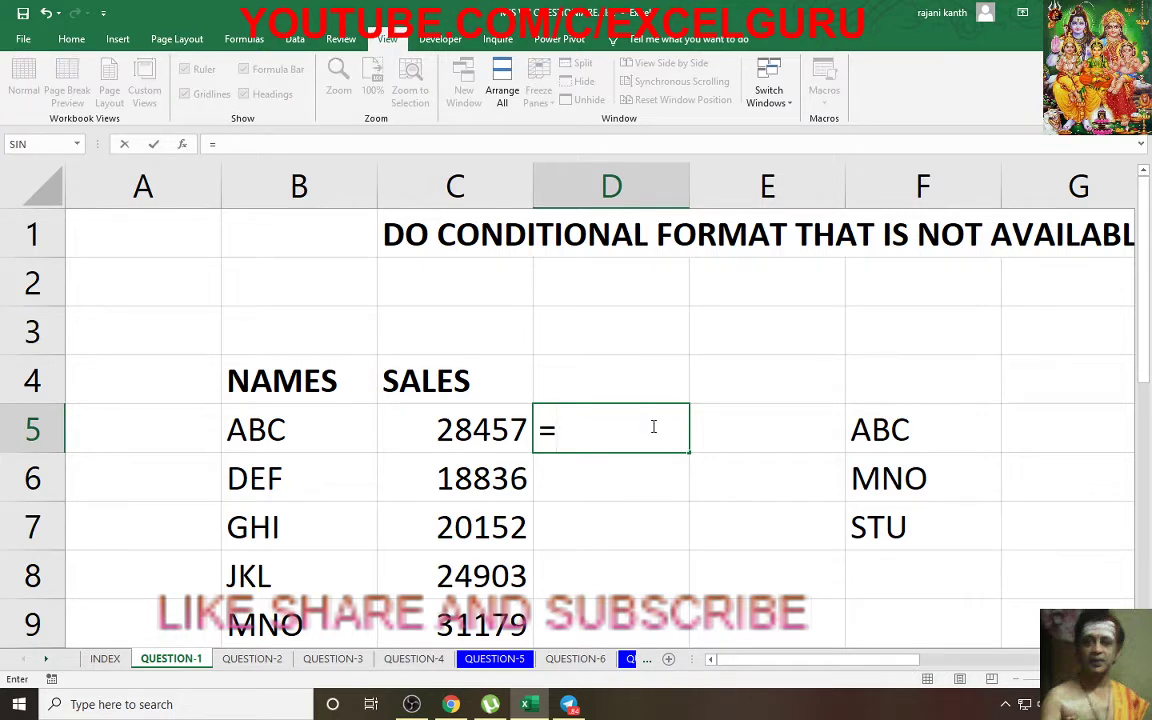
text(match)
key(Tab)
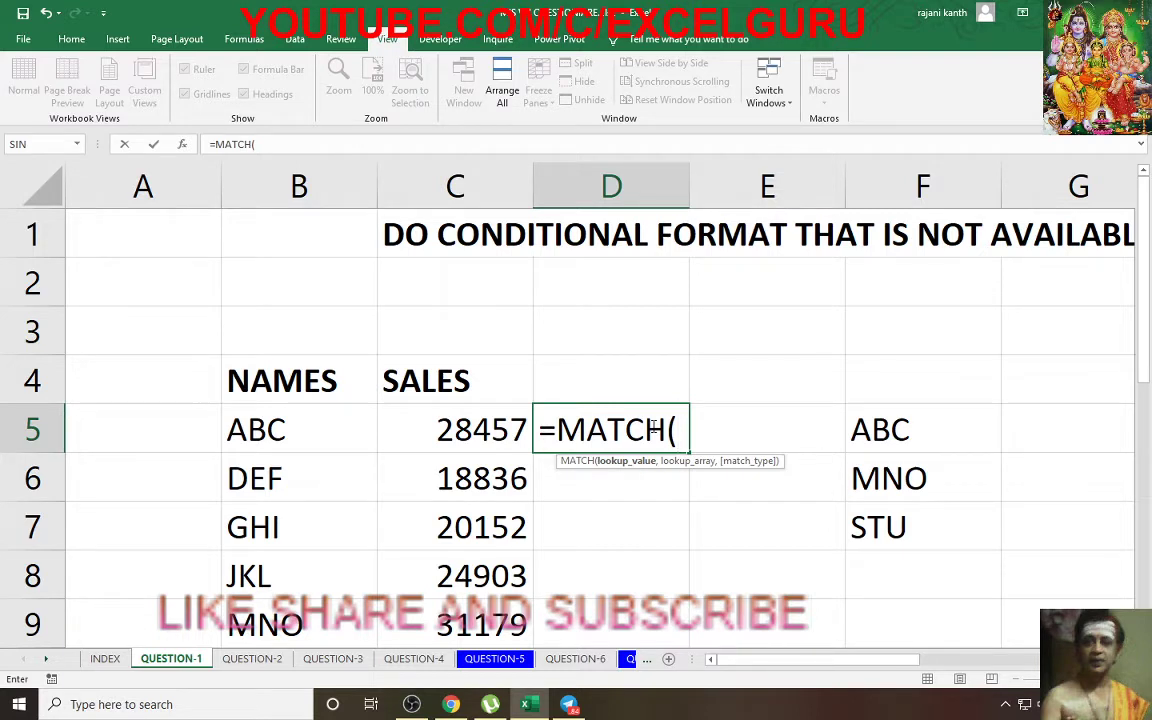
click(308, 426)
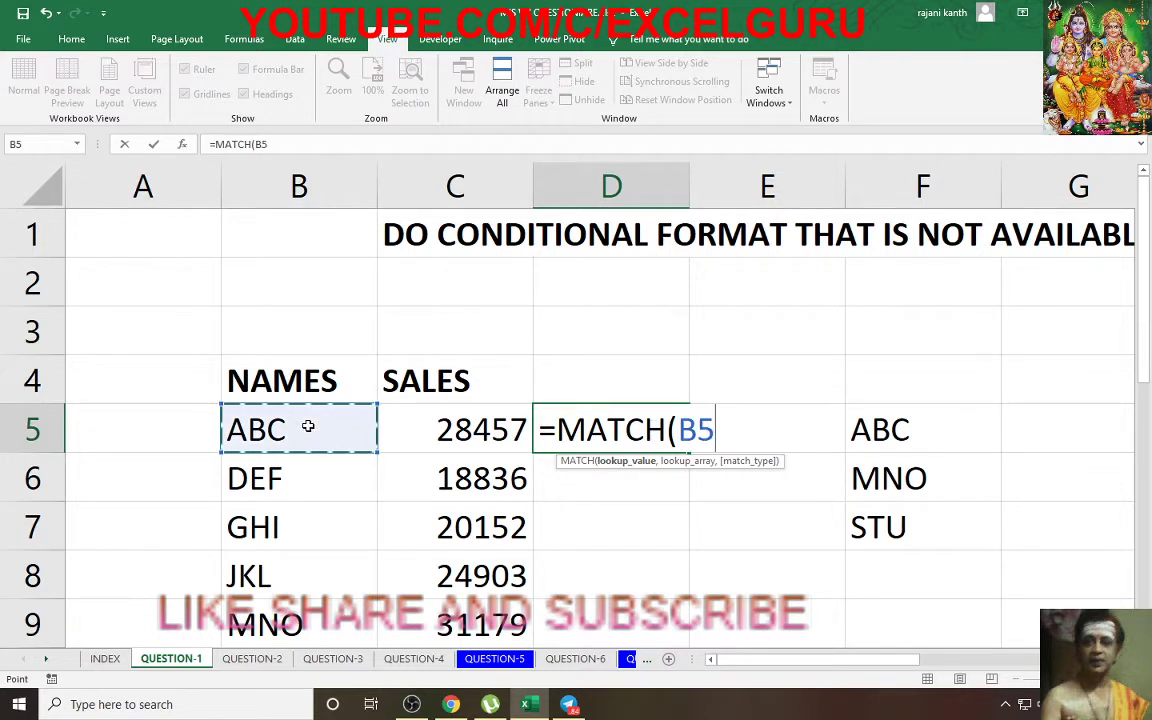
text(,)
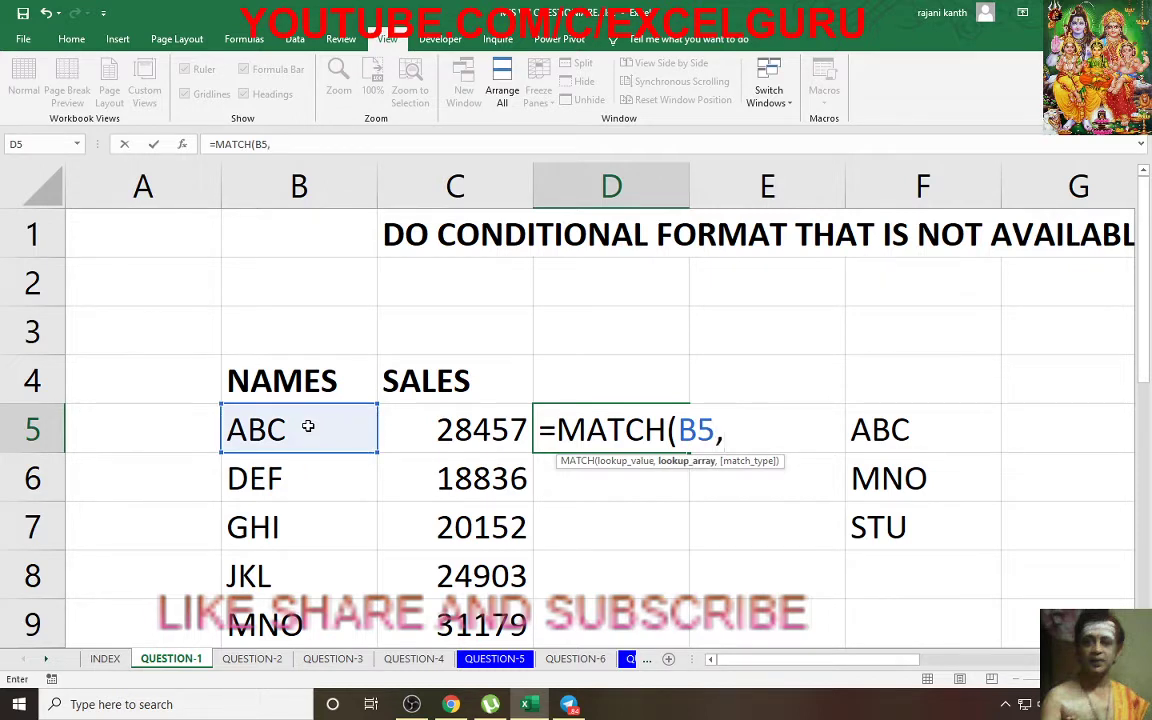
drag(869, 420, 870, 524)
key(F4)
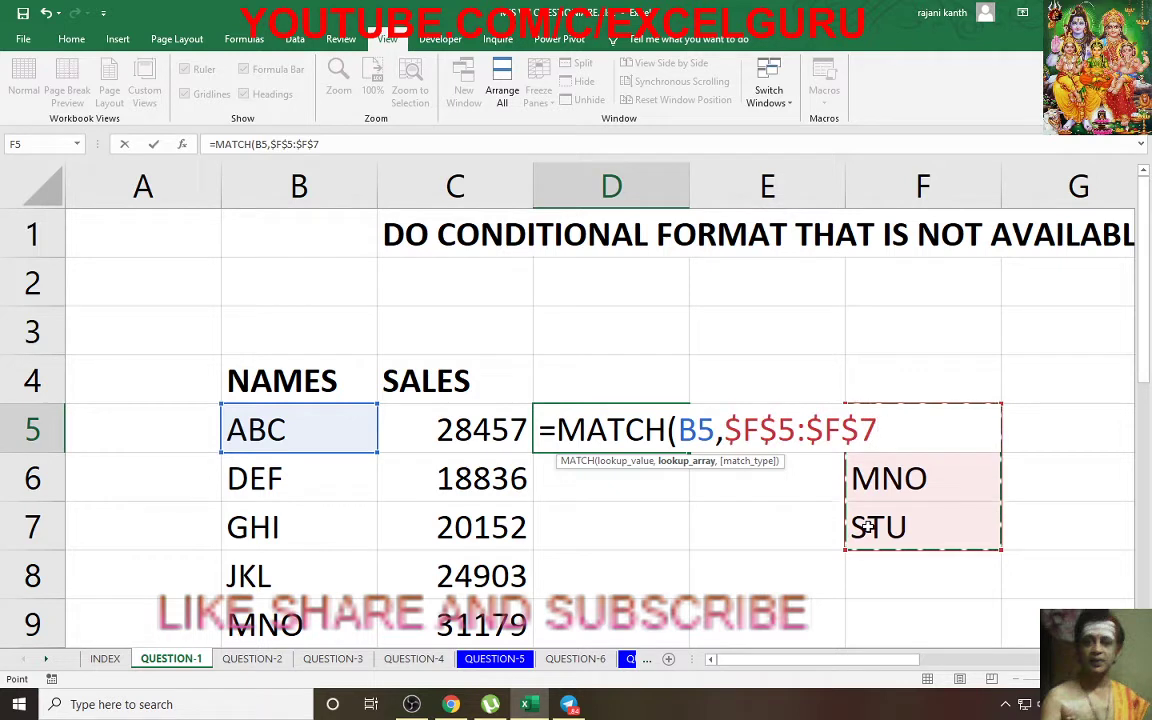
text(,0)
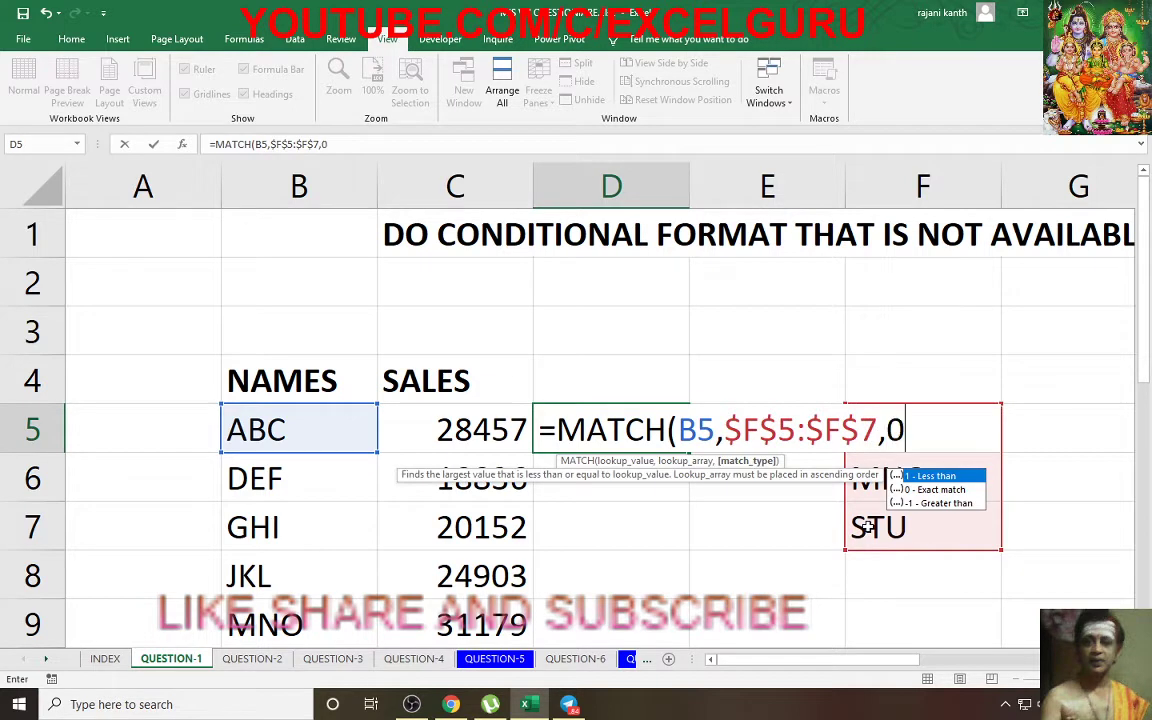
text())
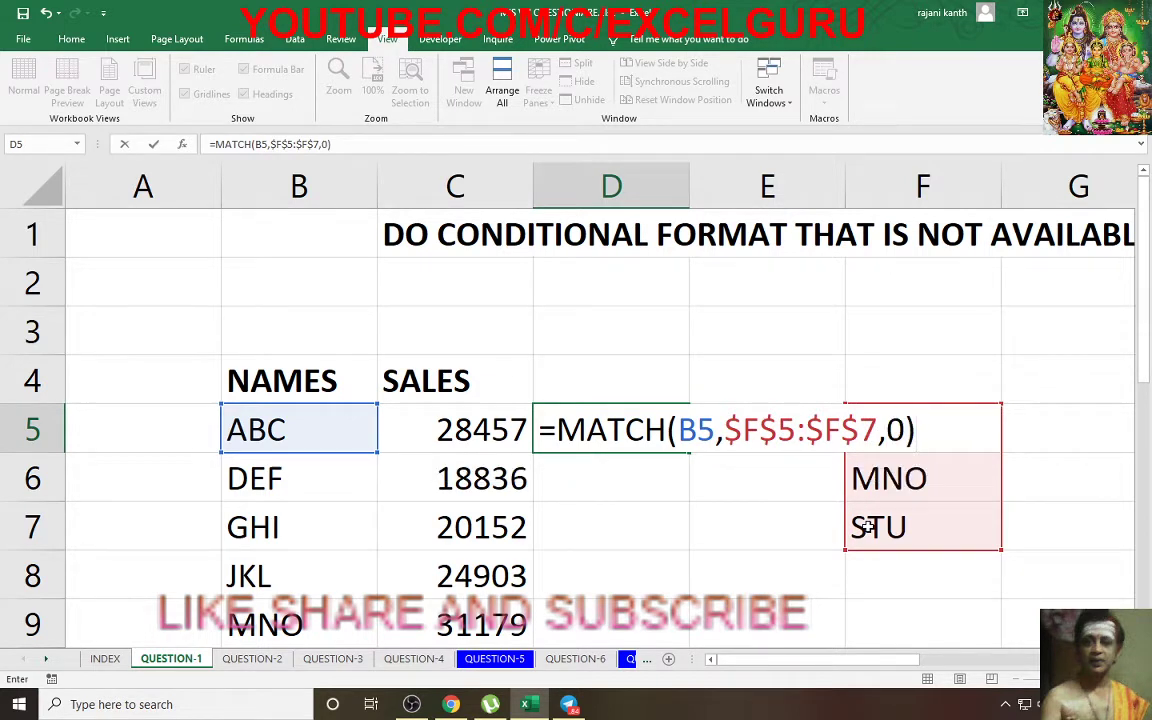
key(ctrl+Return)
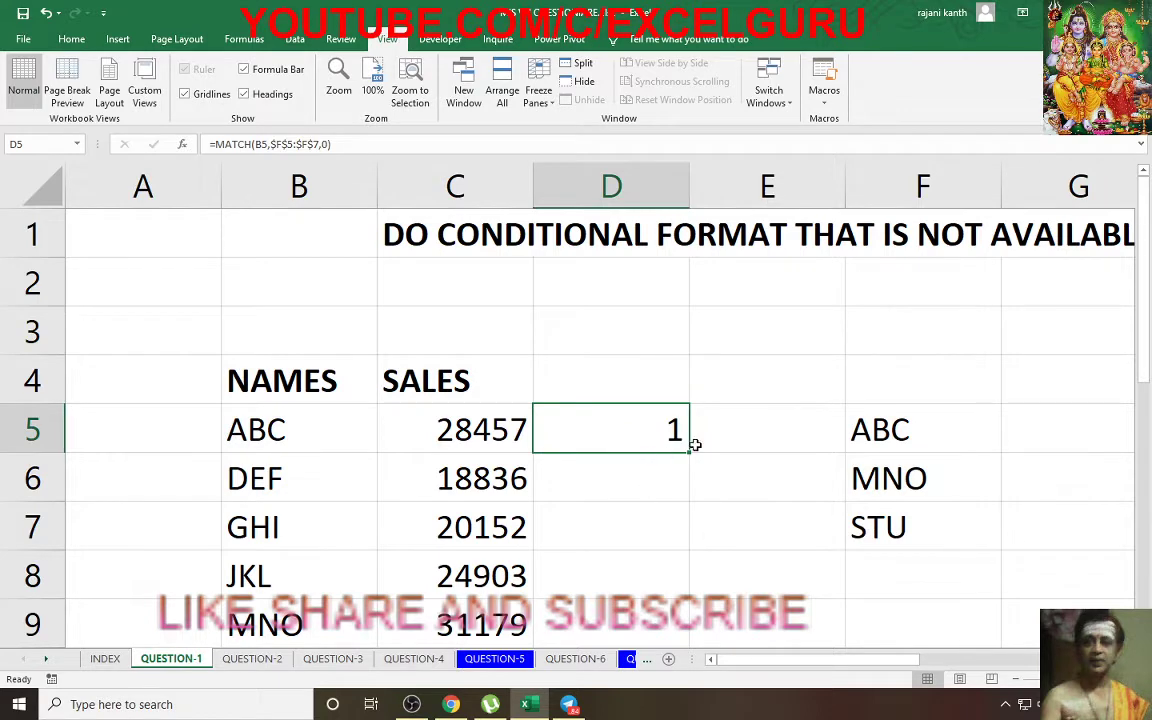
- Fill the MATCH formula down to row 12, then lock D5's lookup reference as $B5
drag(690, 453, 676, 602)
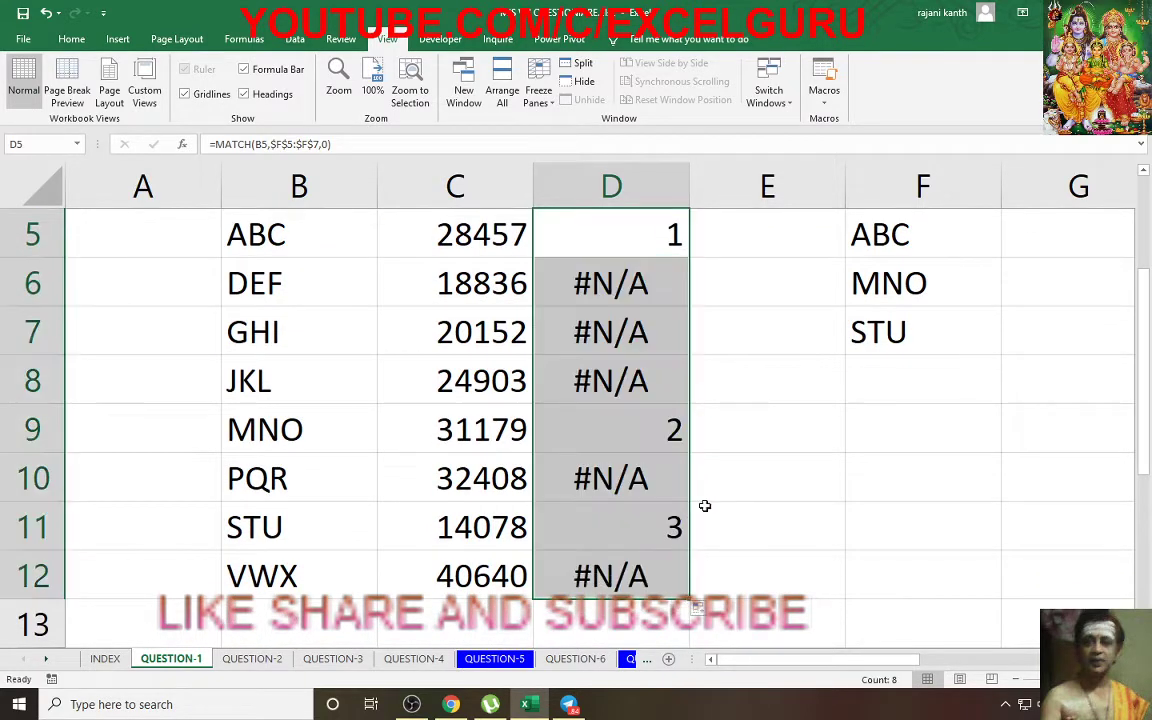
scroll(337, 487, up, 2)
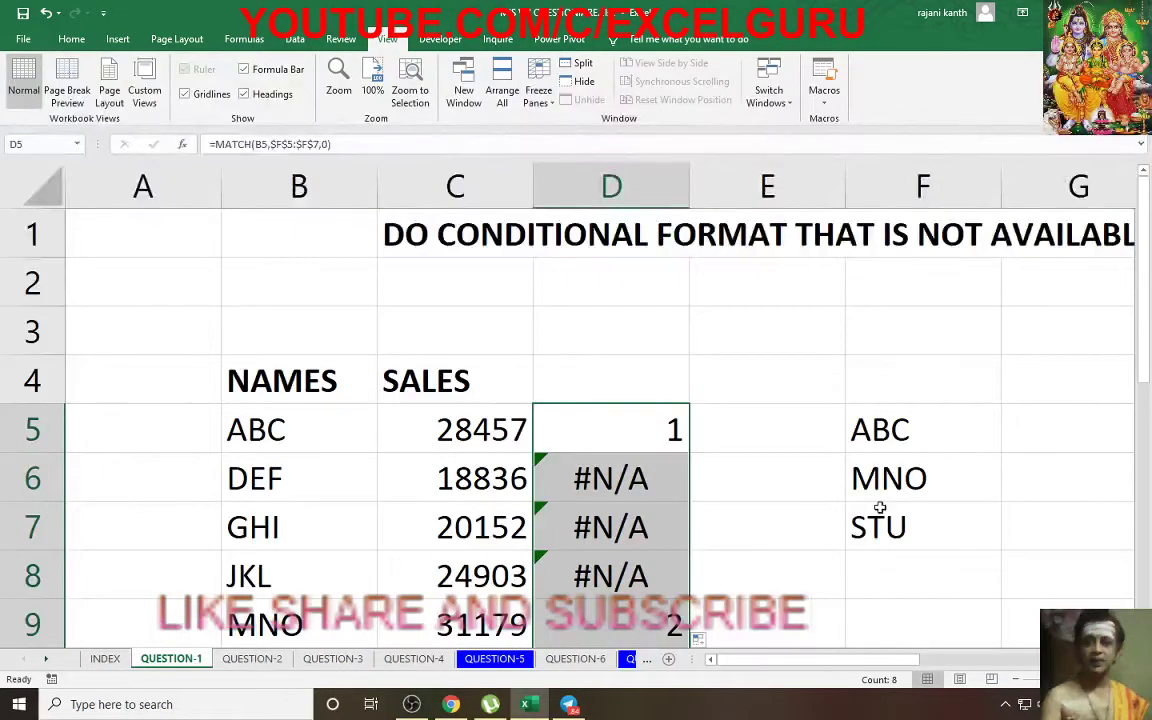
click(634, 437)
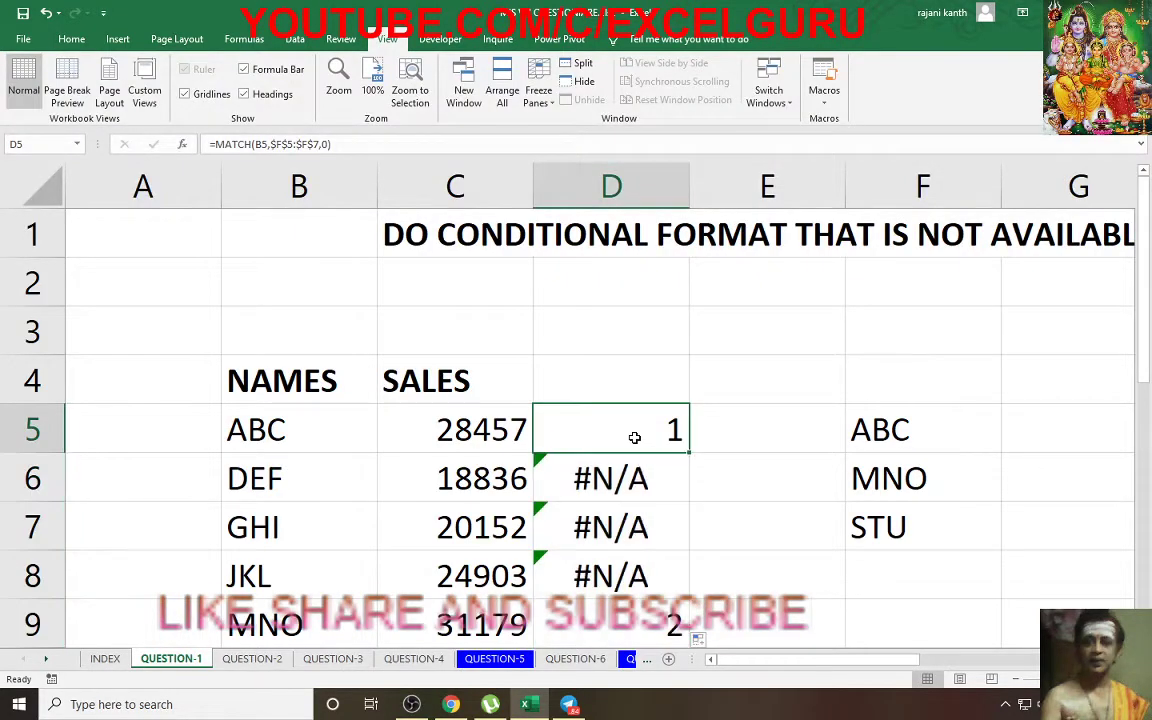
double_click(634, 437)
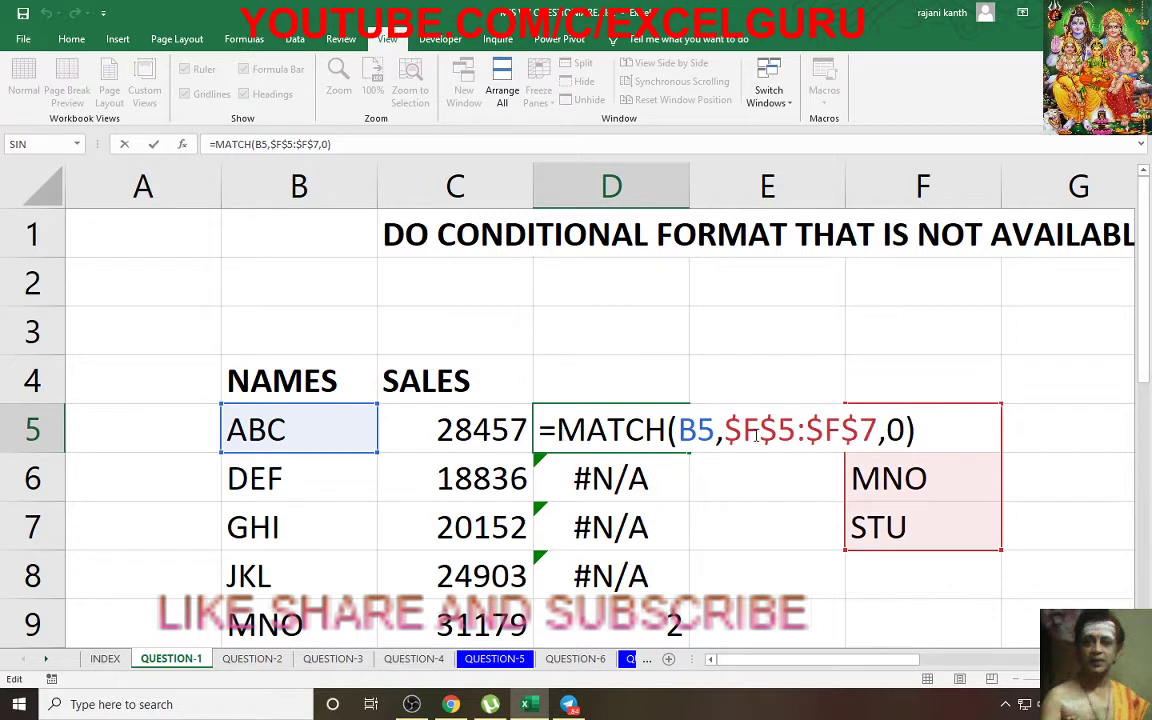
click(697, 430)
key(F4)
key(F4)
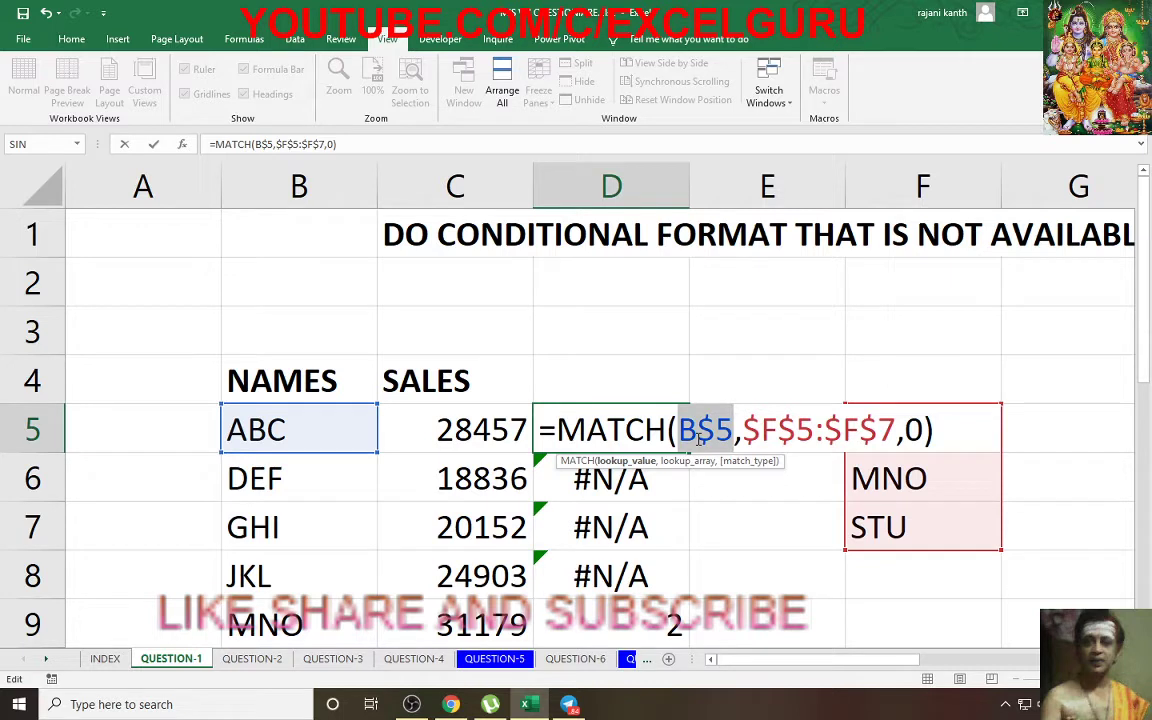
key(F4)
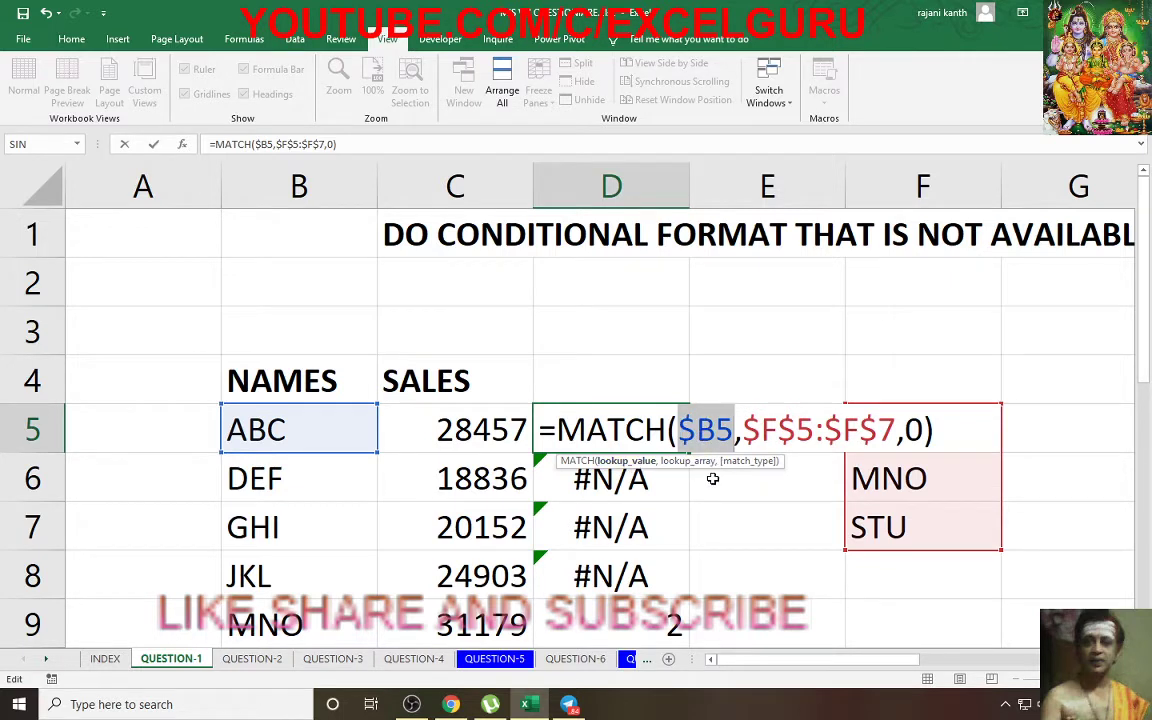
- Wrap D5's MATCH in ISERROR, giving =ISERROR(MATCH($B5,$F$5:$F$7,0)) and FALSE for ABC
click(559, 445)
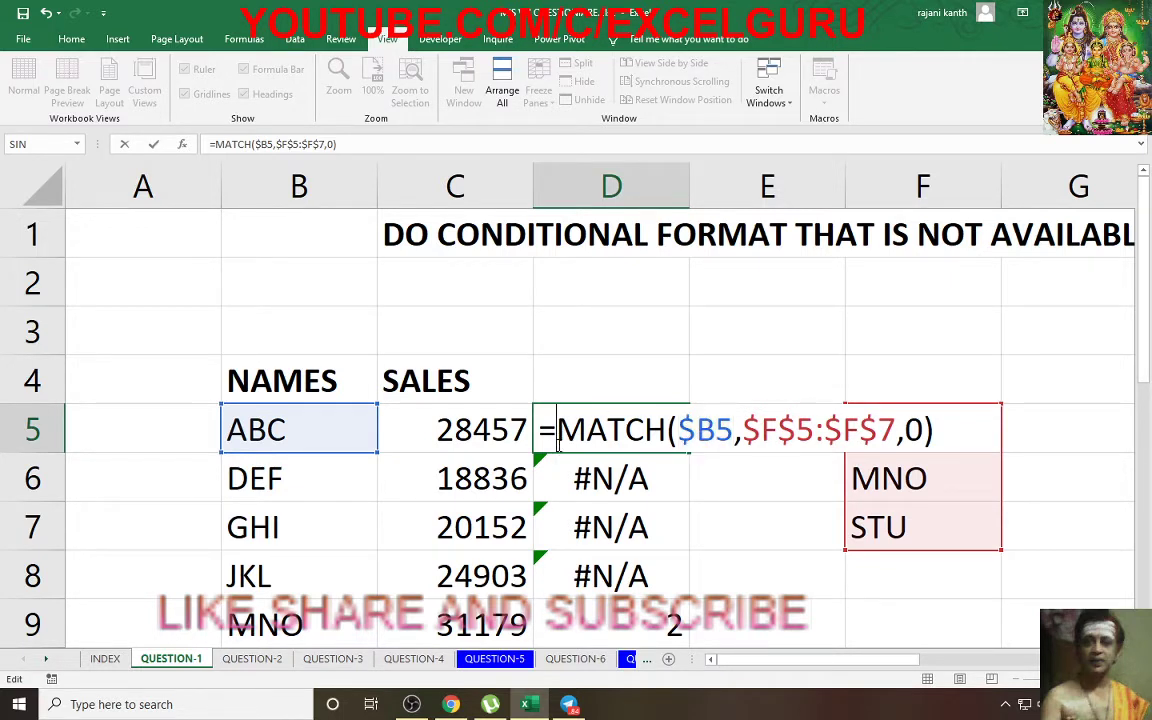
text(si)
key(BackSpace)
key(BackSpace)
text(is)
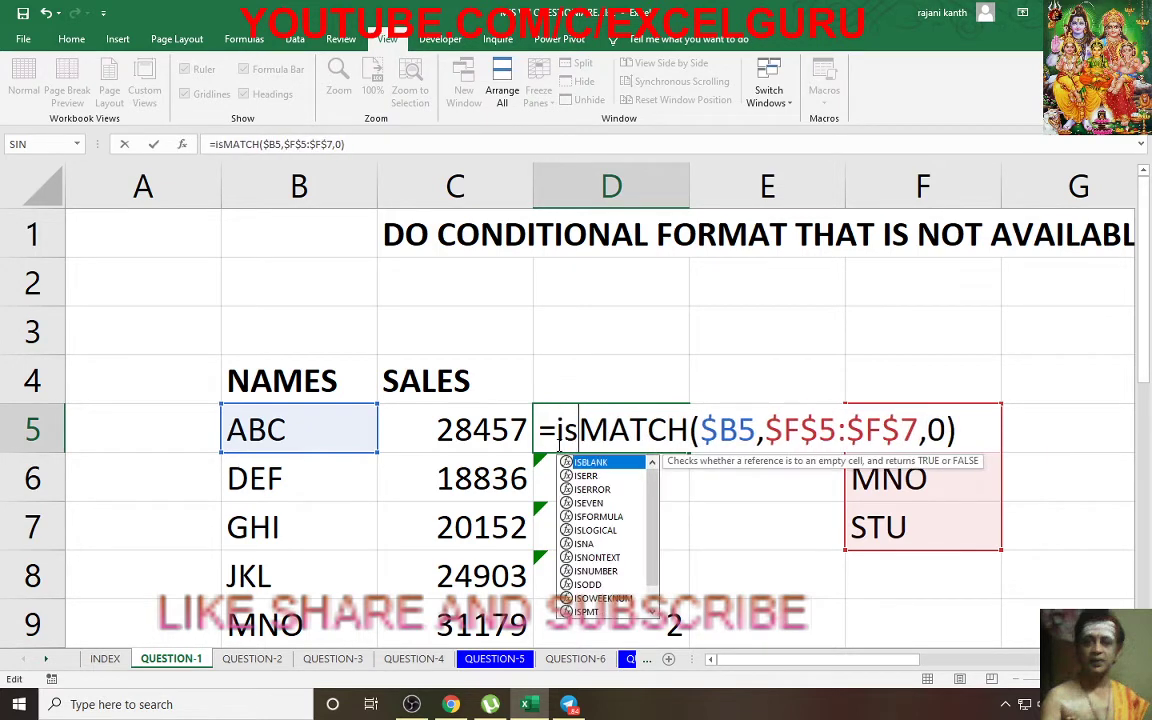
text(numb)
key(Tab)
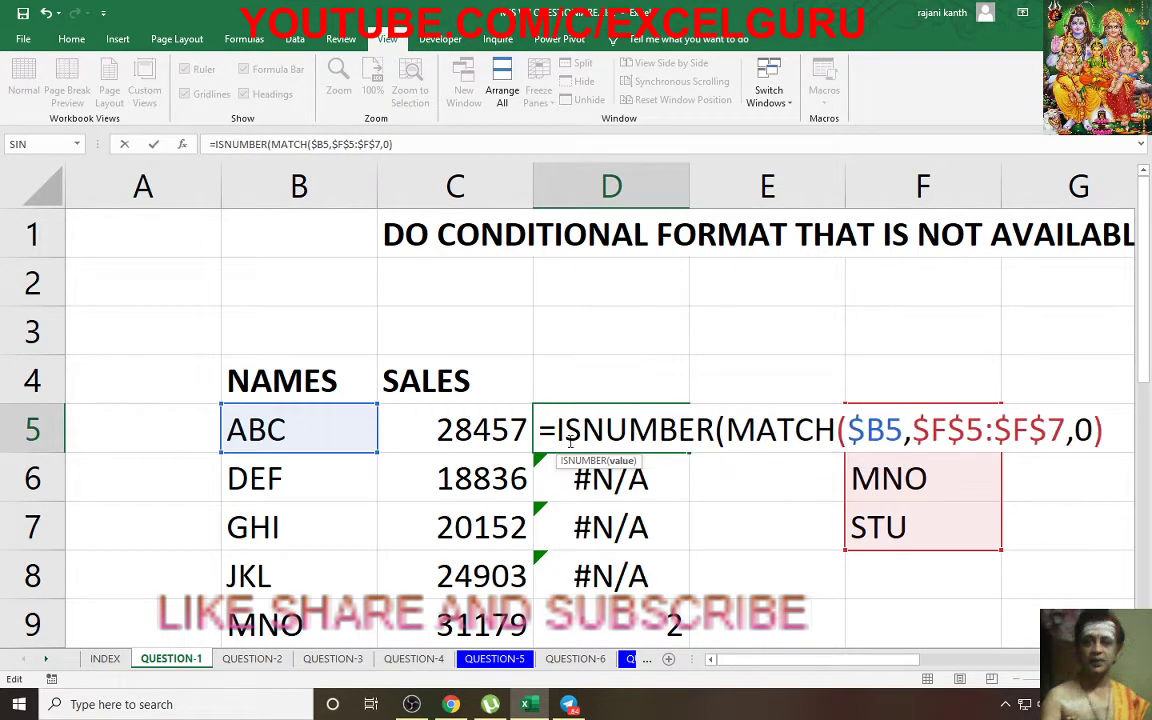
click(1116, 430)
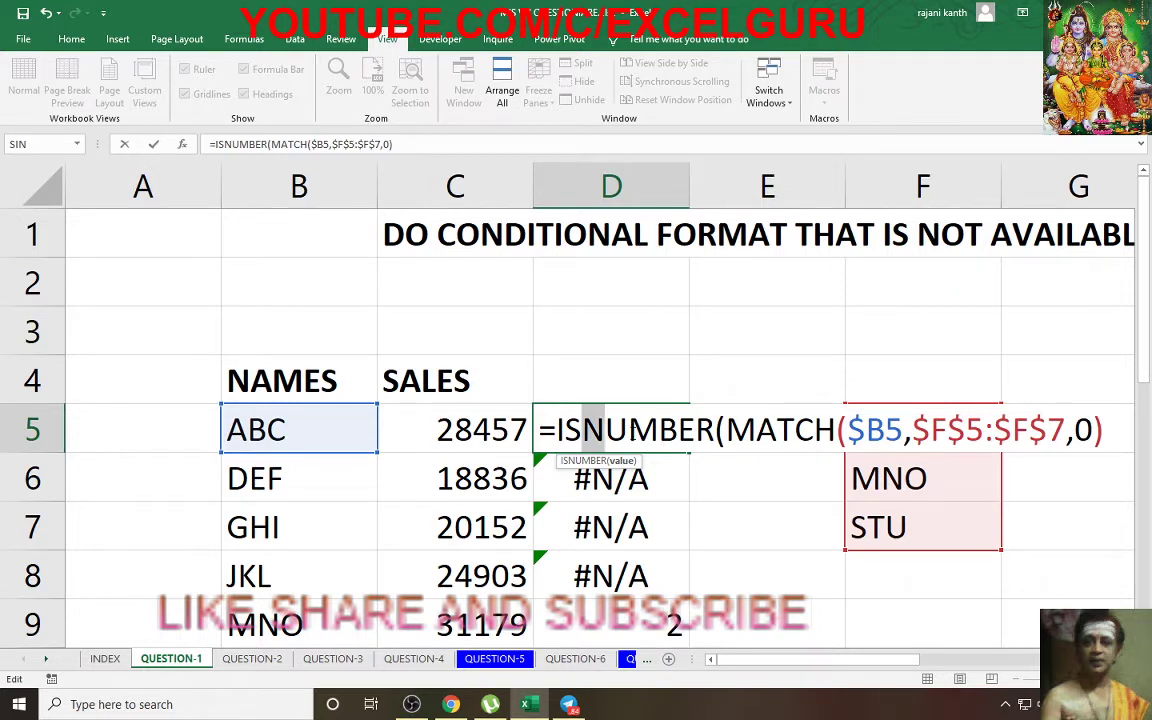
drag(583, 430, 714, 432)
text(Ser)
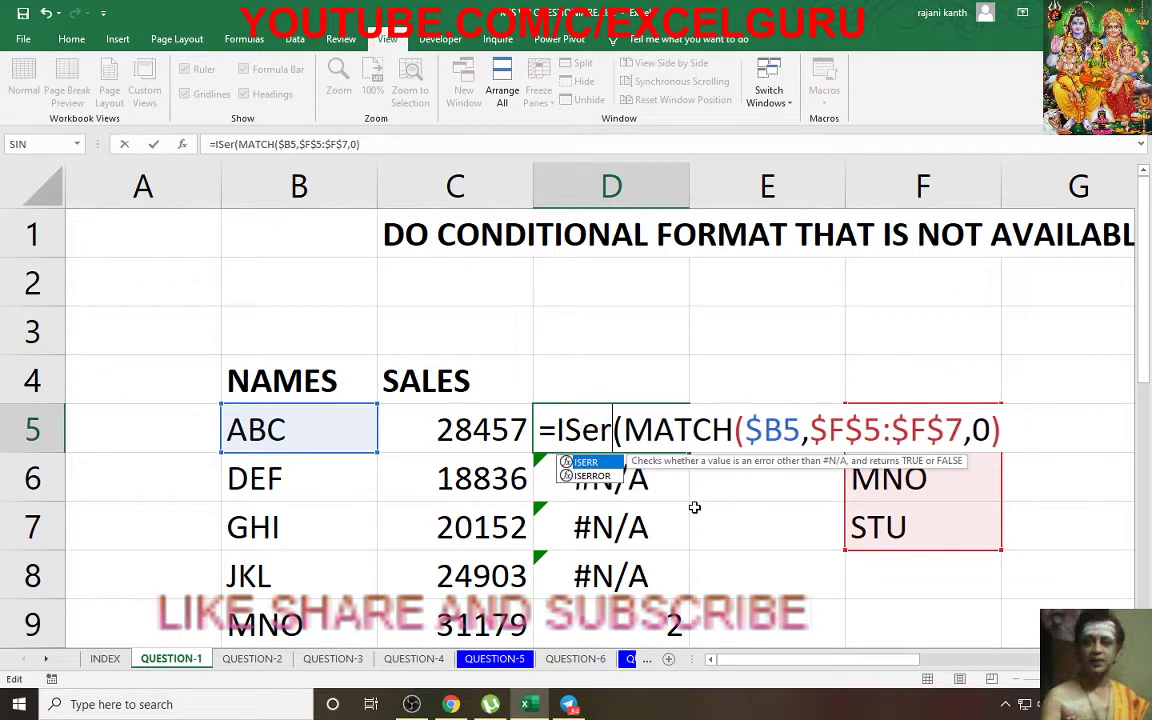
text(roe)
key(BackSpace)
text(r)
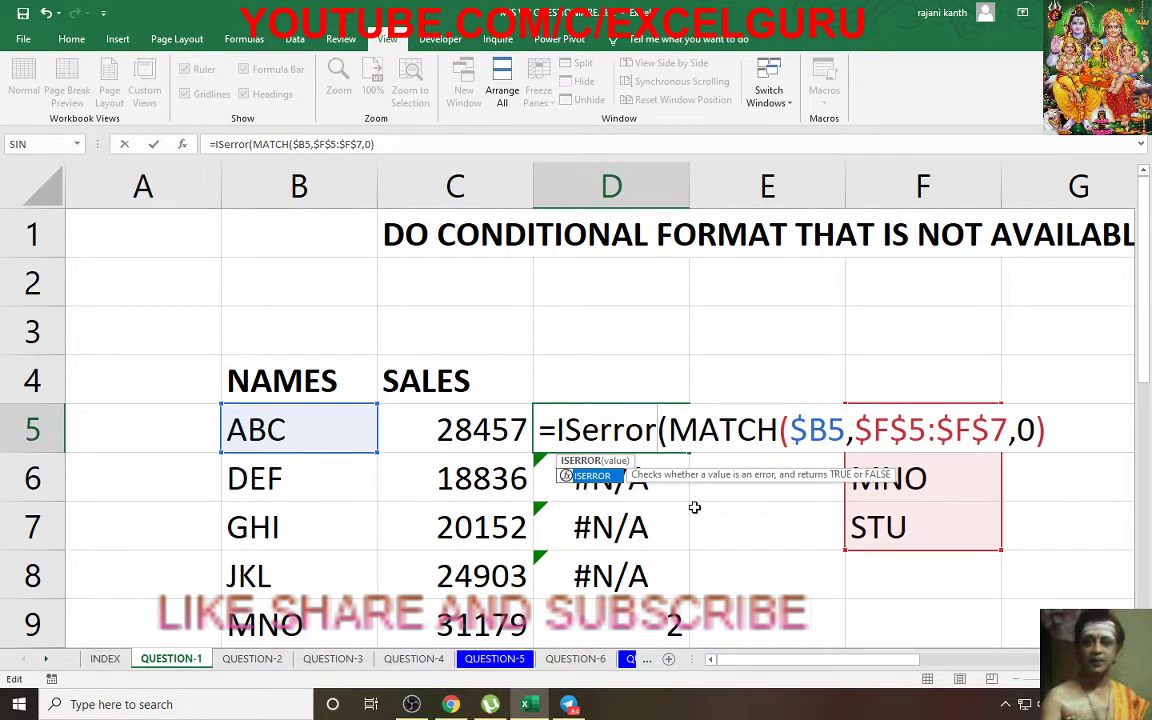
key(Return)
key(Return)
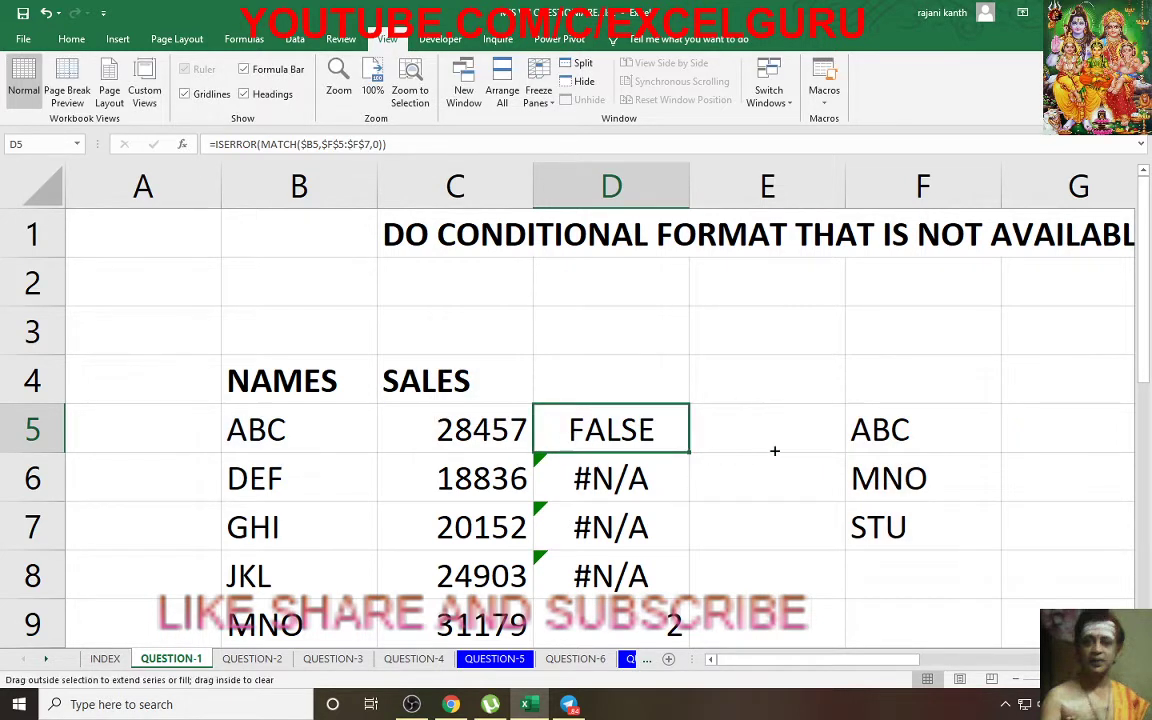
- Fill the ISERROR check across to E5 and down to row 12, then review D11's formula
drag(687, 452, 815, 452)
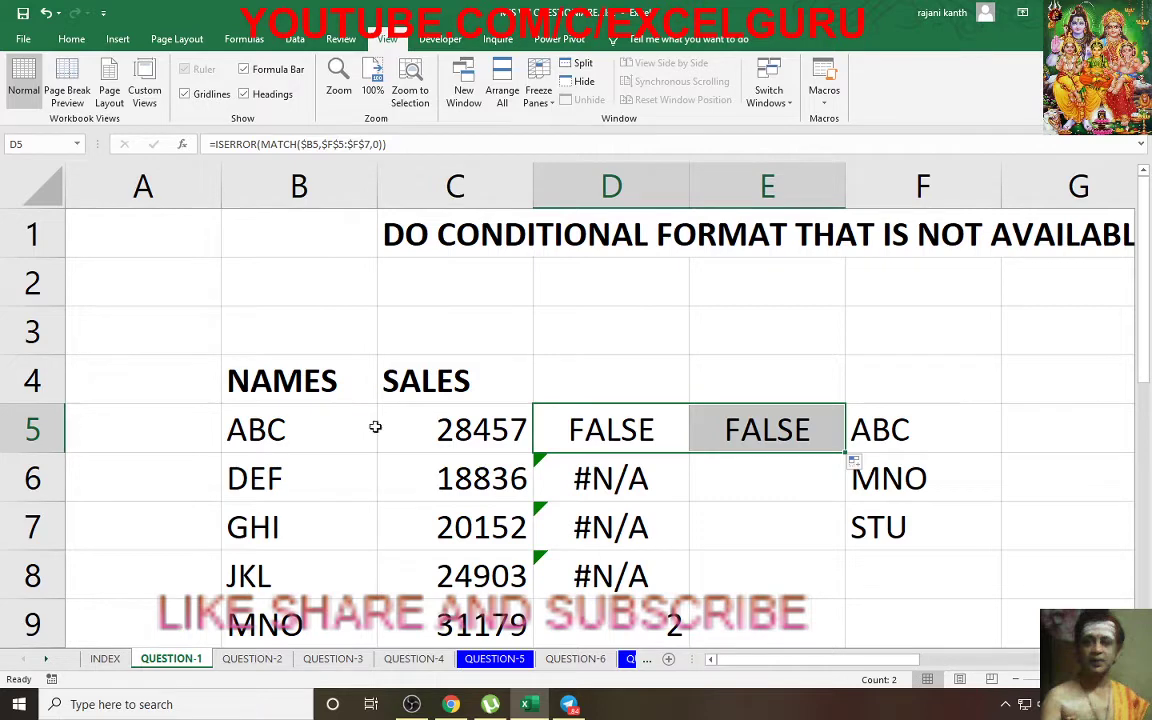
mouse_move(845, 455)
mouse_down()
mouse_move(843, 612)
mouse_move(841, 601)
mouse_up()
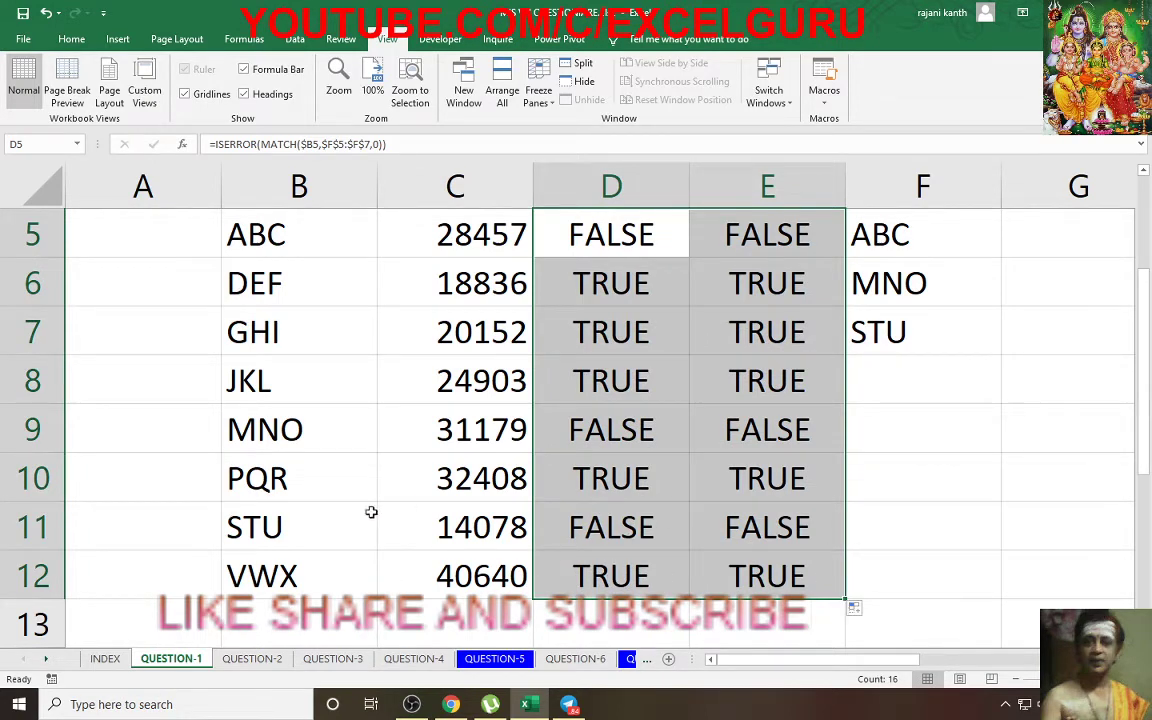
click(625, 527)
key(F2)
key(Escape)
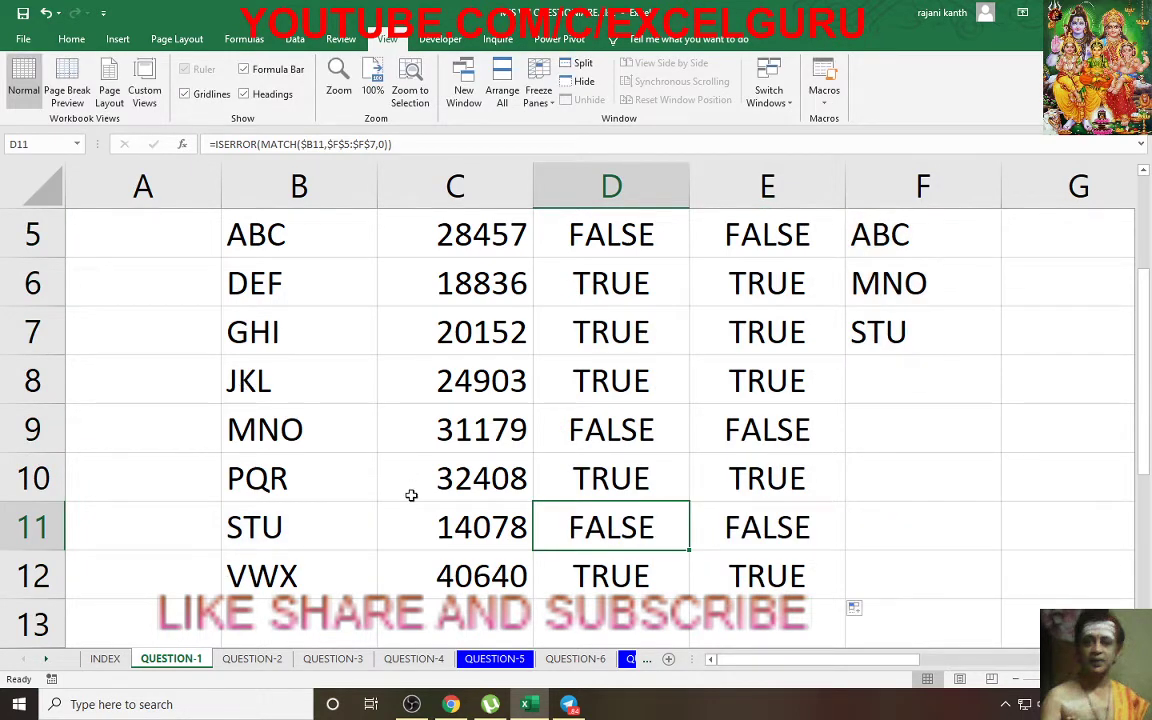
- Copy D5's ISERROR formula text and select the B5:C5 name and sales cells
scroll(411, 495, up, 2)
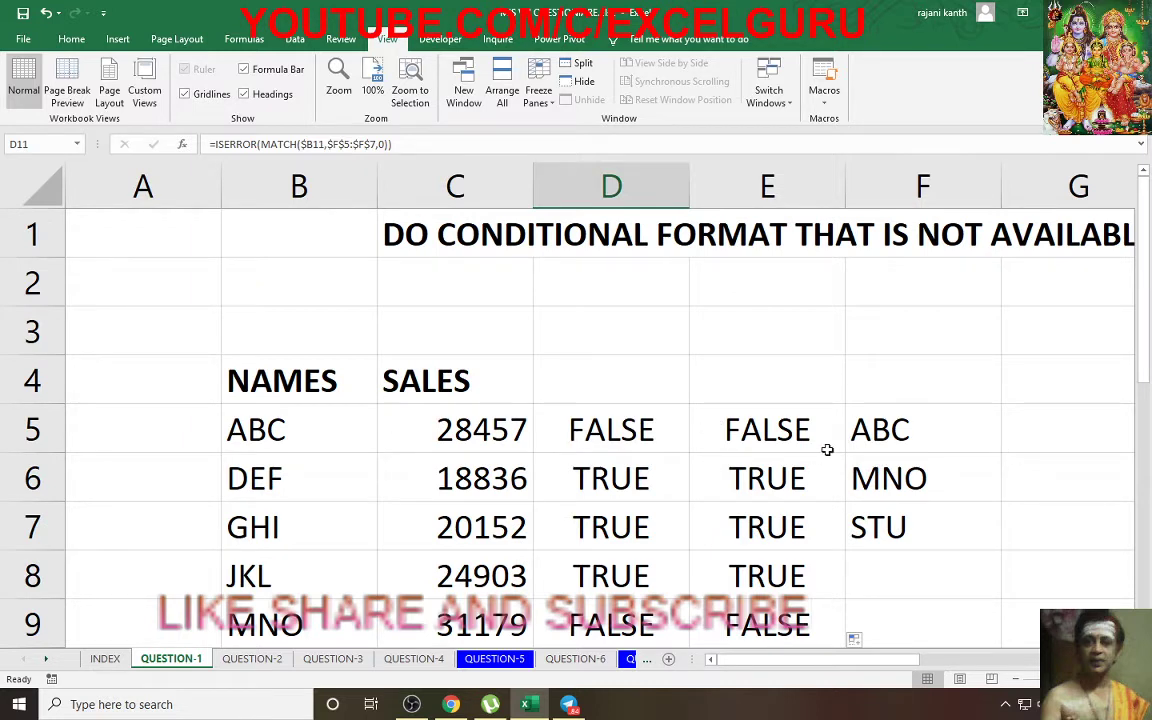
click(612, 430)
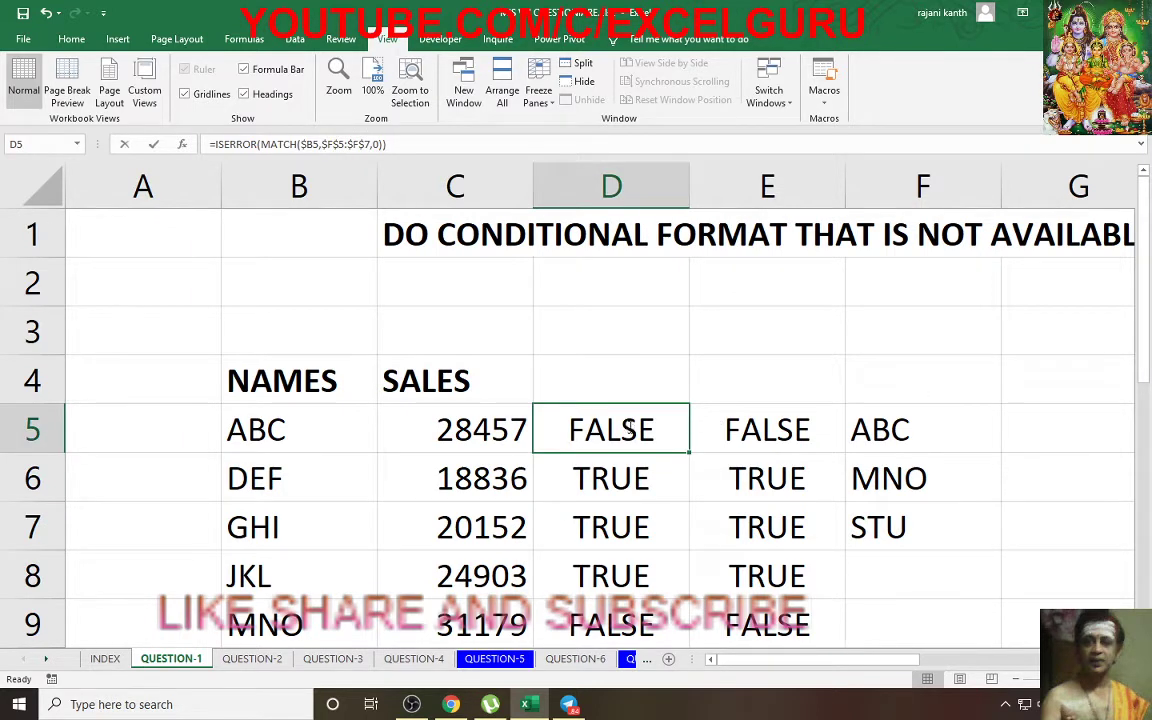
double_click(628, 428)
drag(540, 430, 1150, 430)
key(ctrl+c)
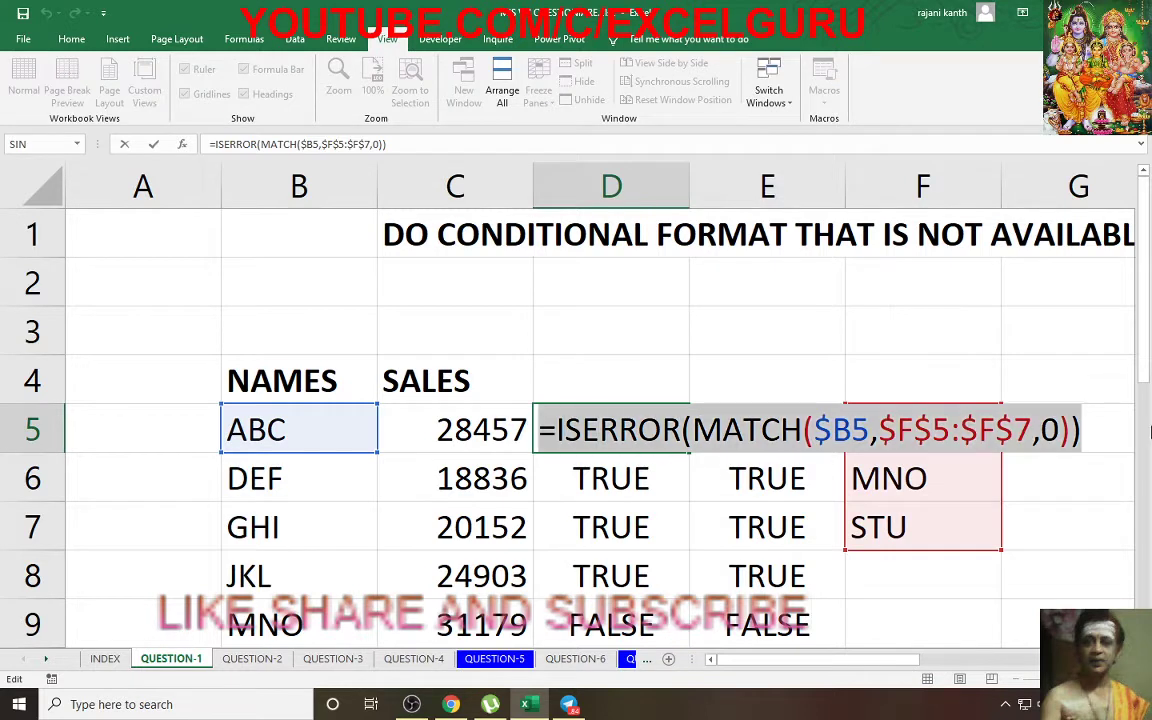
key(Escape)
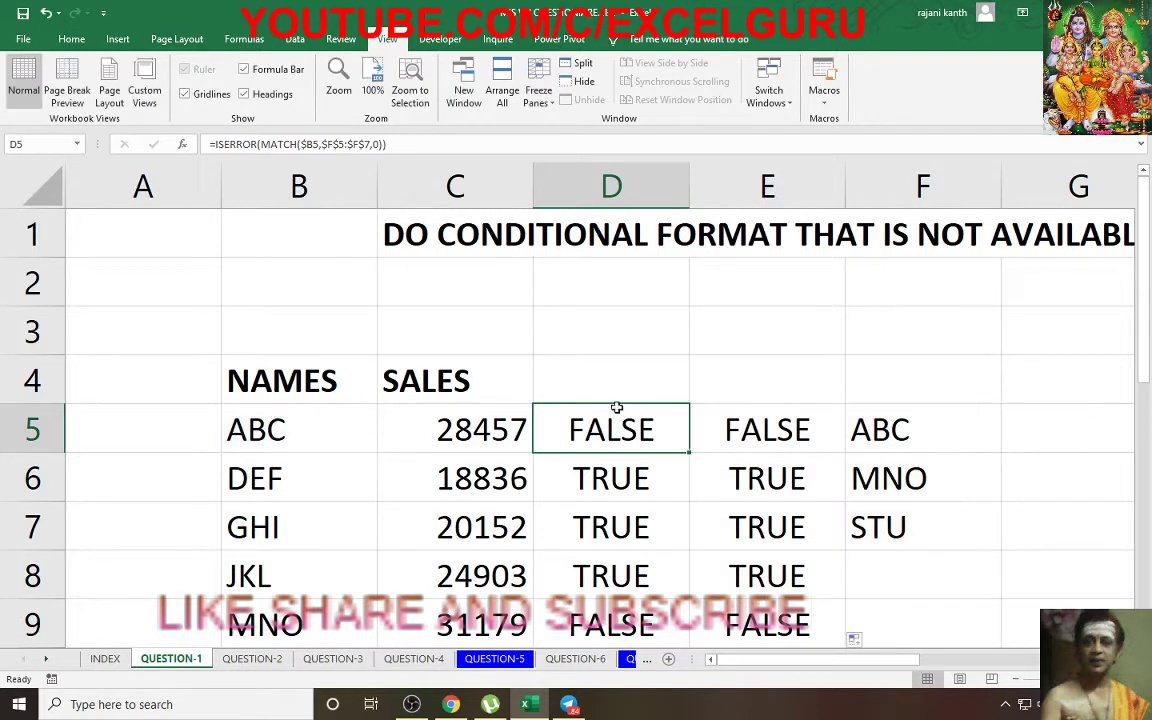
drag(245, 430, 403, 431)
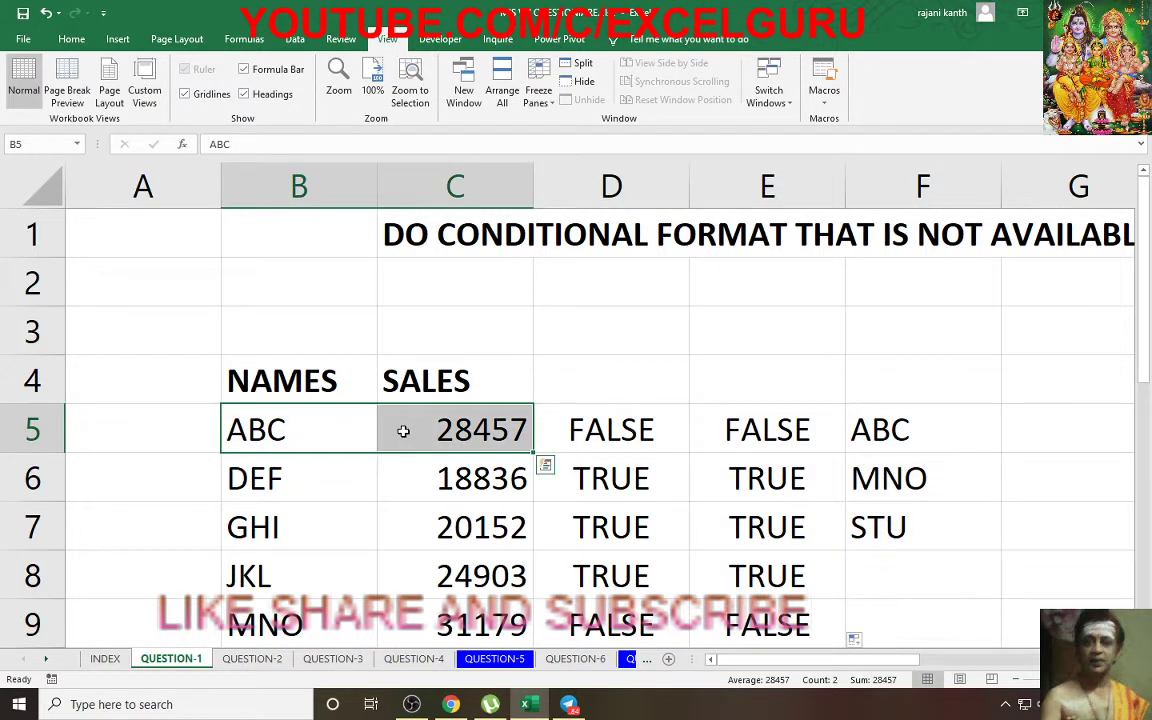
- Start a formula-based conditional formatting rule on B5:C12 using the pasted ISERROR formula
key(ctrl+shift+Down)
key(alt)
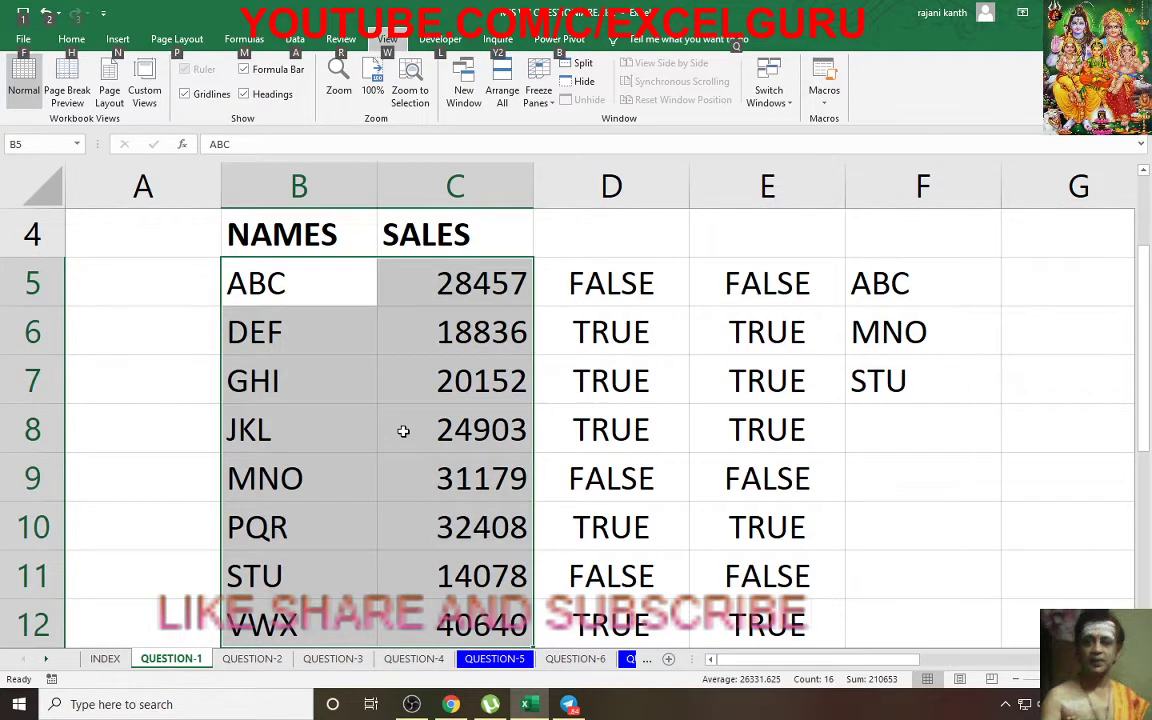
key(h)
key(l)
key(n)
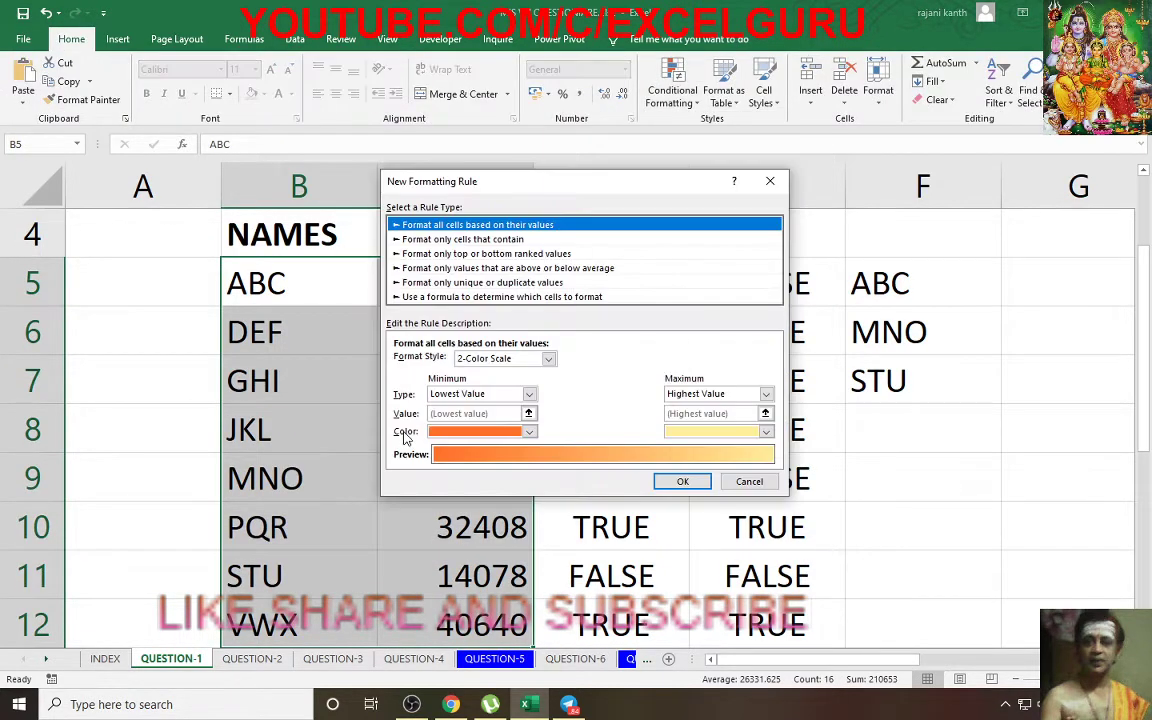
click(585, 297)
click(503, 360)
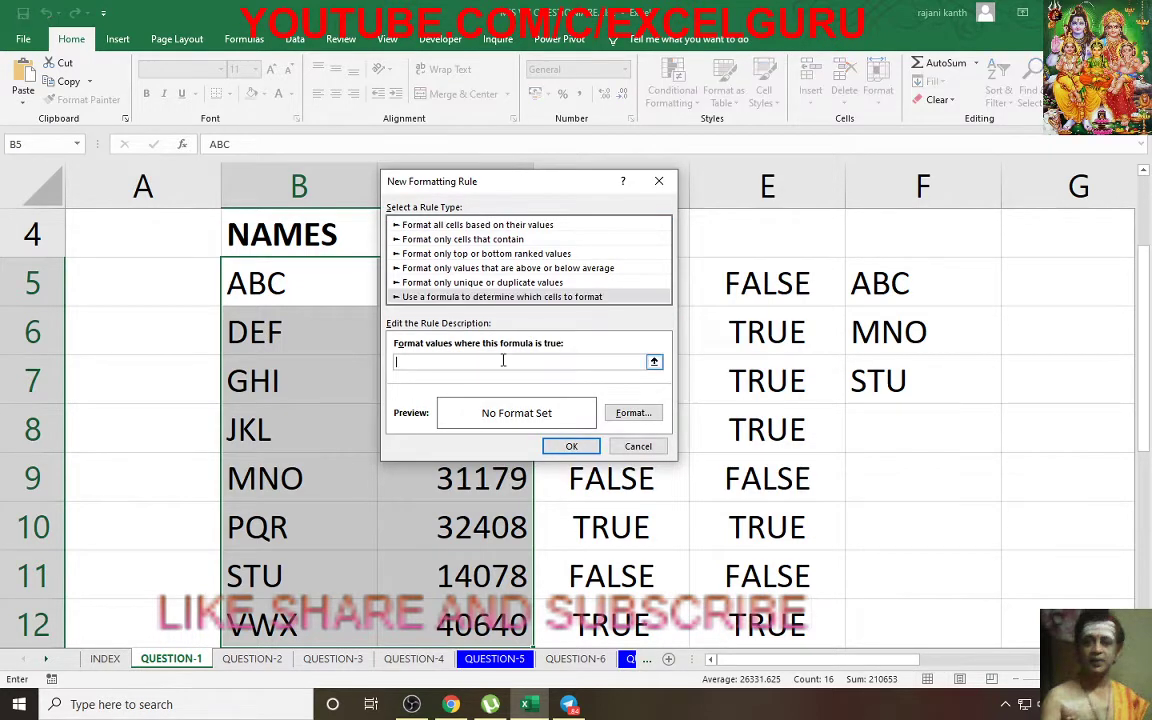
key(ctrl+v)
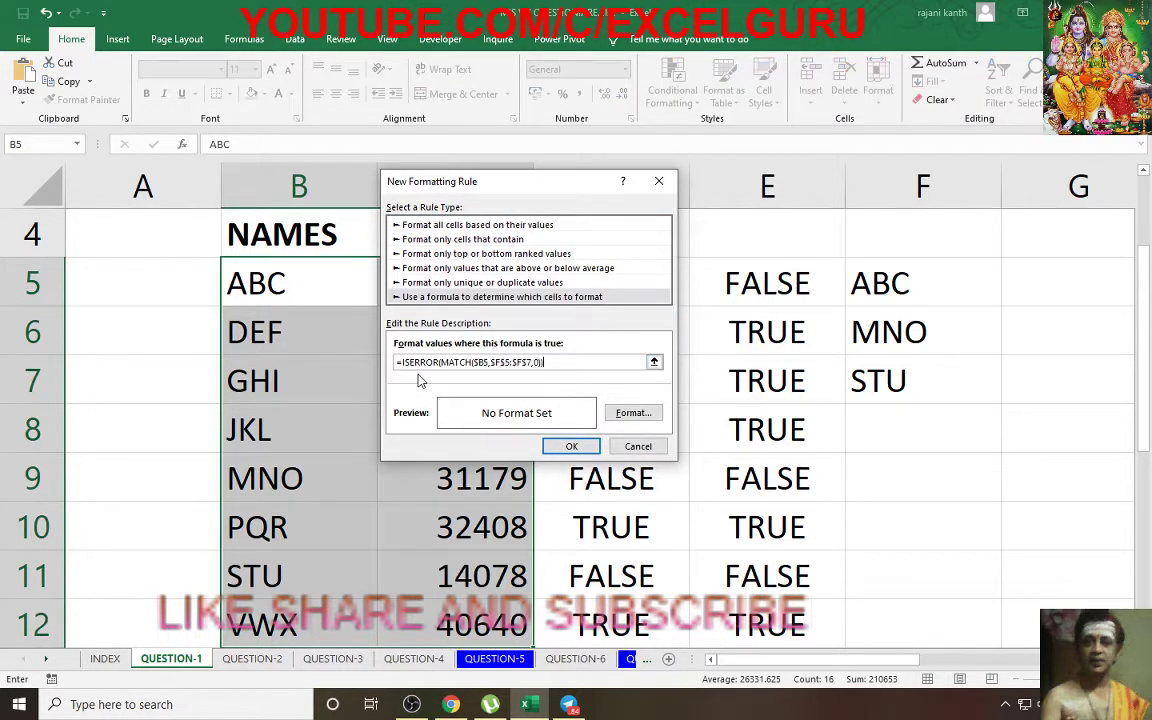
- Format matching rows bold with a dark blue fill and light text, and apply the rule
click(634, 414)
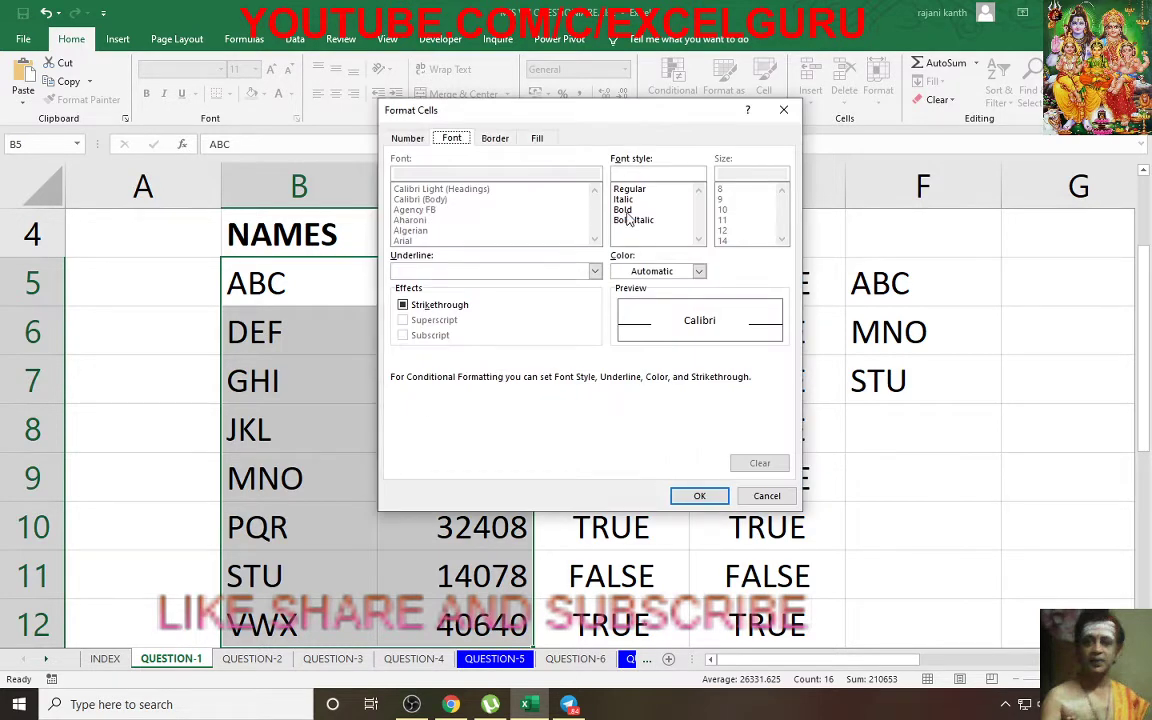
click(624, 209)
click(537, 138)
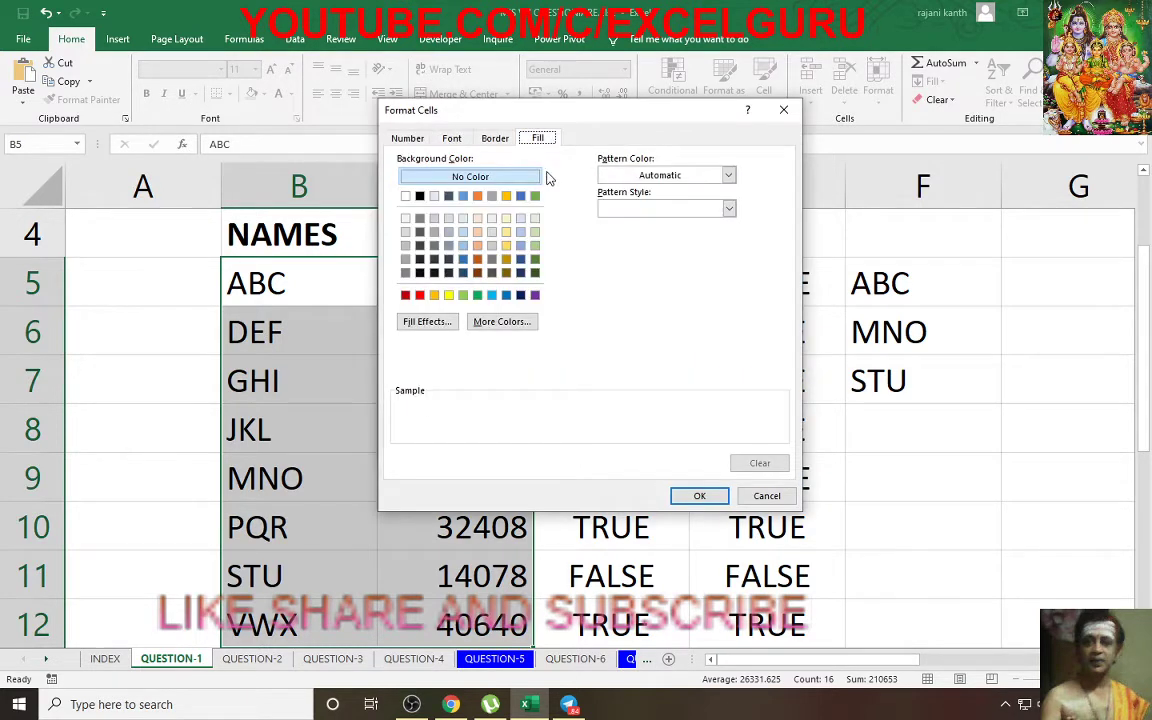
click(520, 295)
click(494, 138)
click(451, 138)
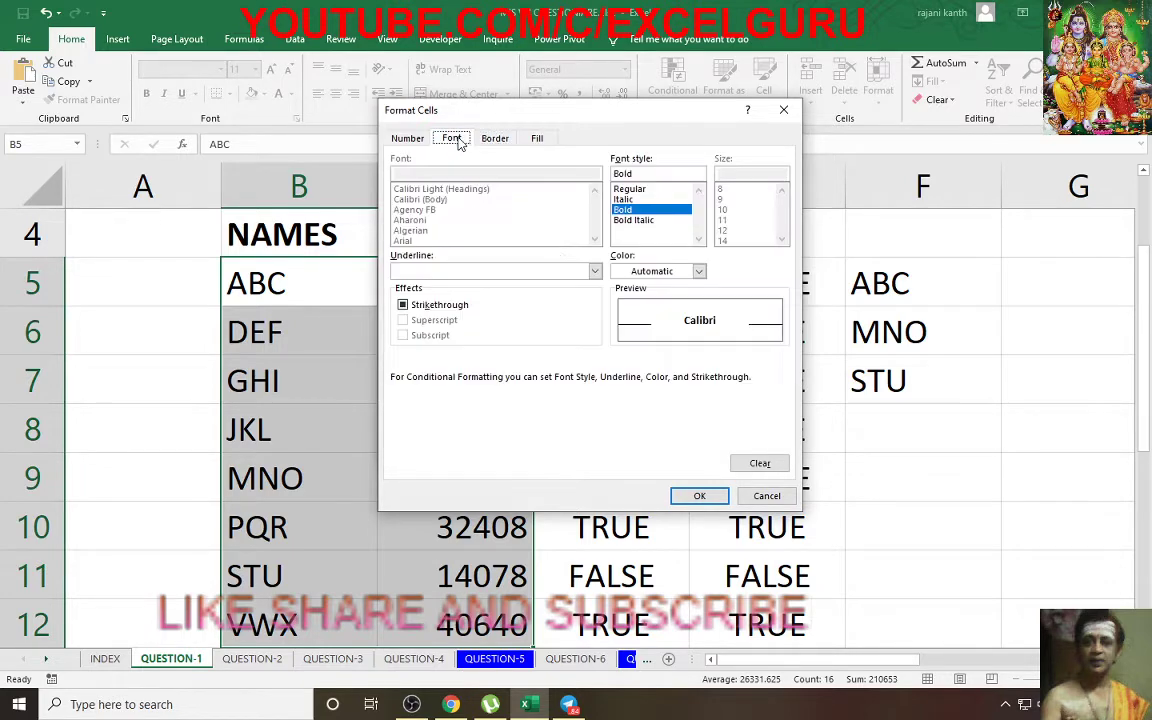
click(698, 271)
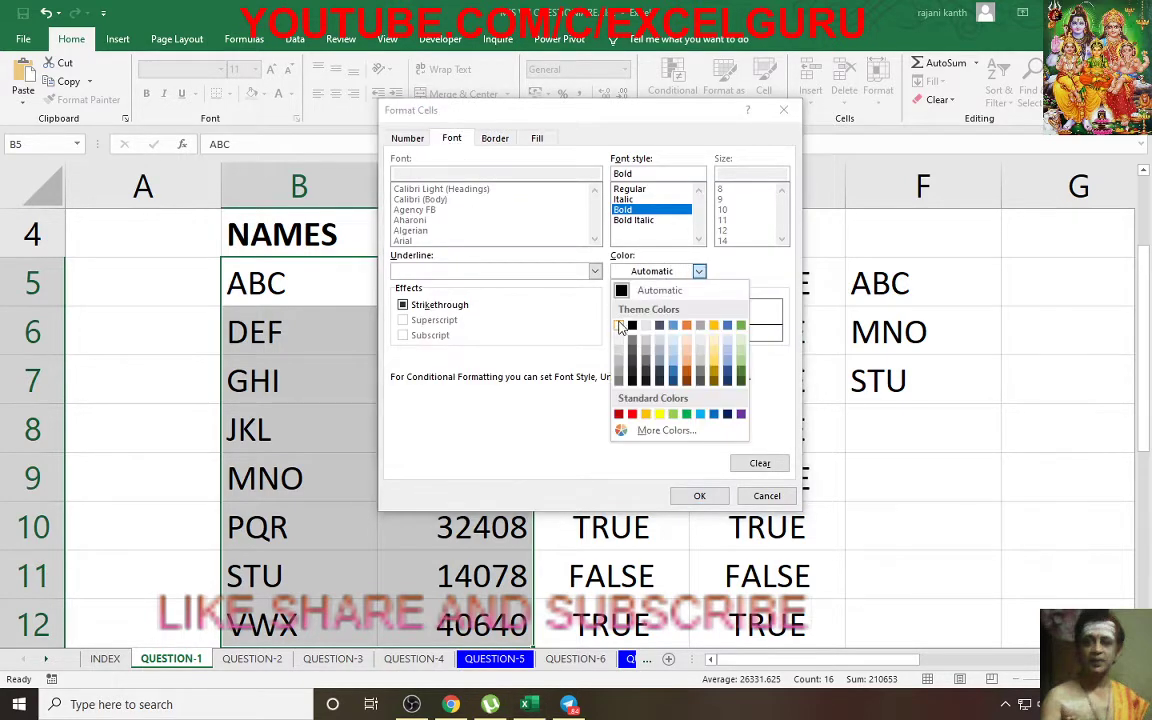
click(652, 296)
click(407, 138)
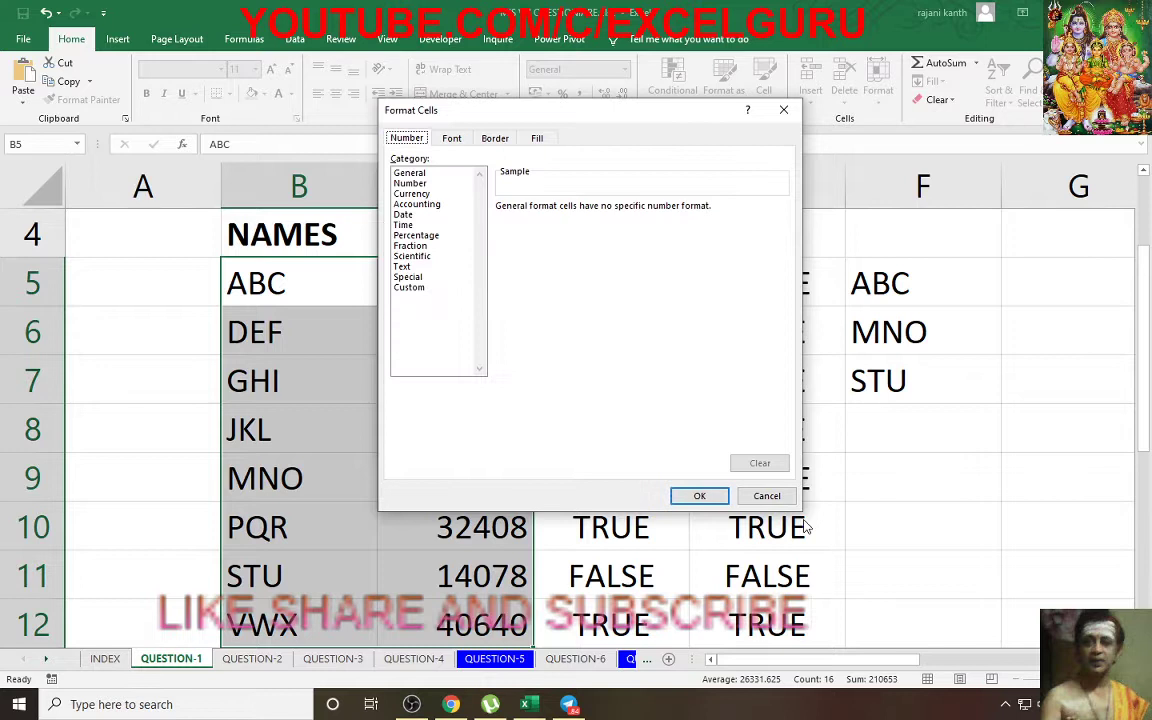
click(710, 496)
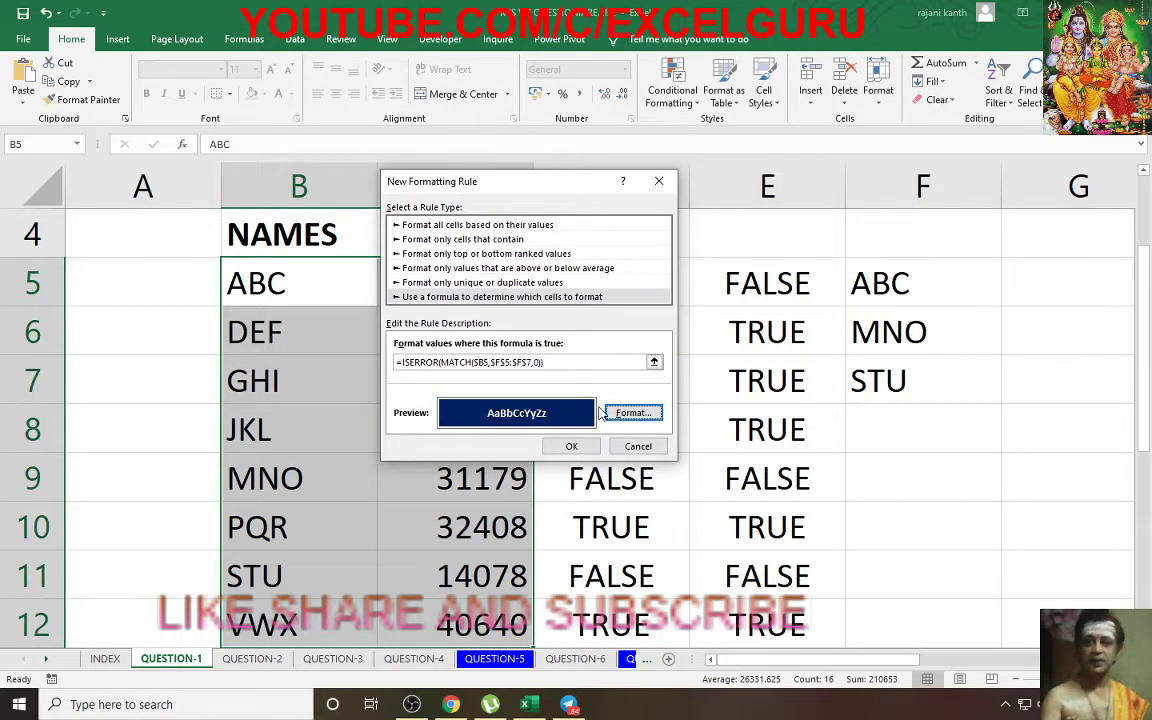
click(556, 447)
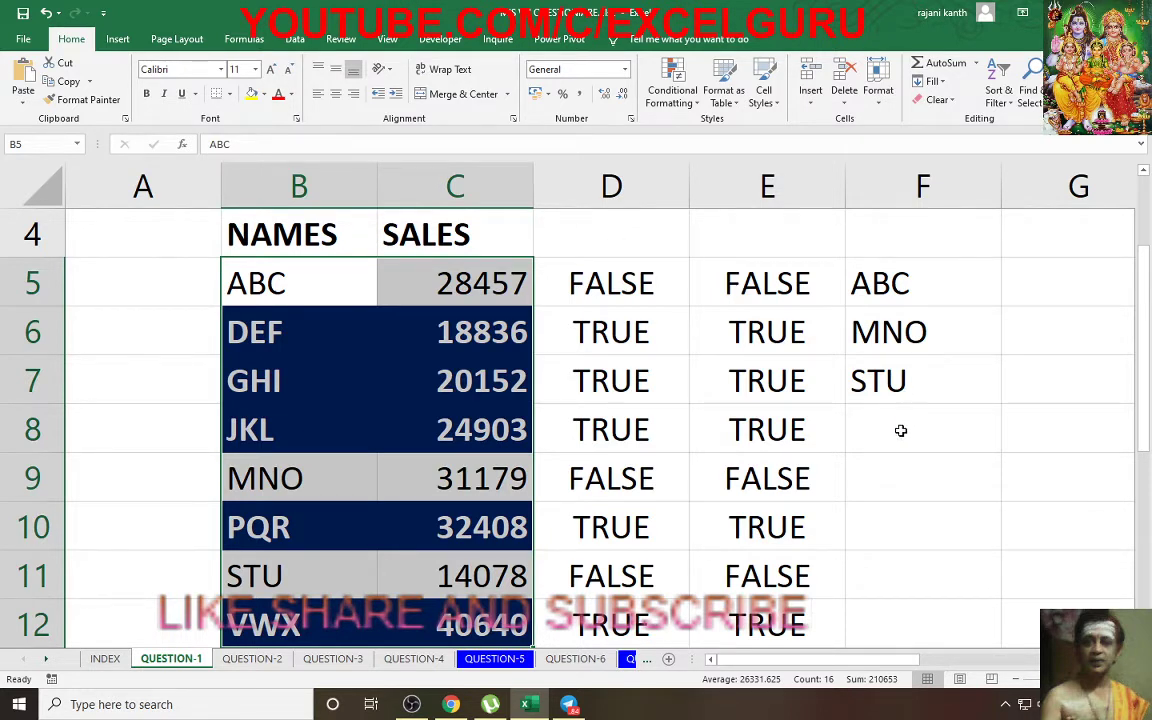
- Change F7 from STU to def, then move to the QUESTION-2 sheet
click(904, 376)
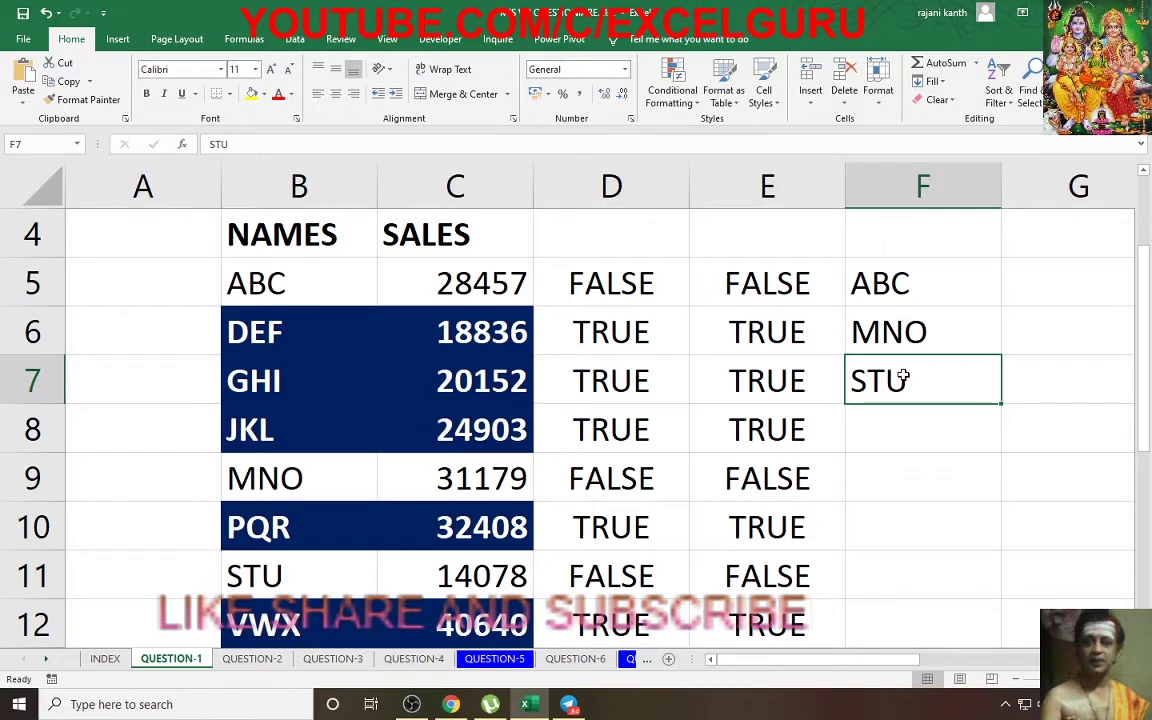
text(ed)
key(BackSpace)
key(BackSpace)
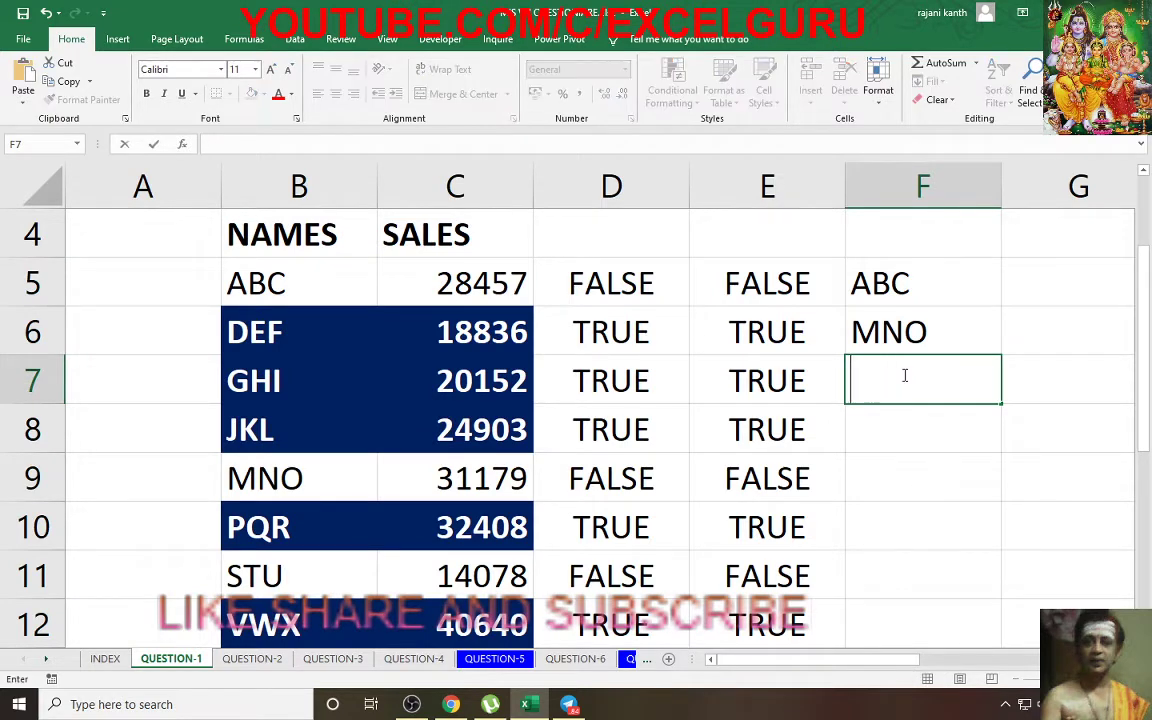
text(def)
key(ctrl+Return)
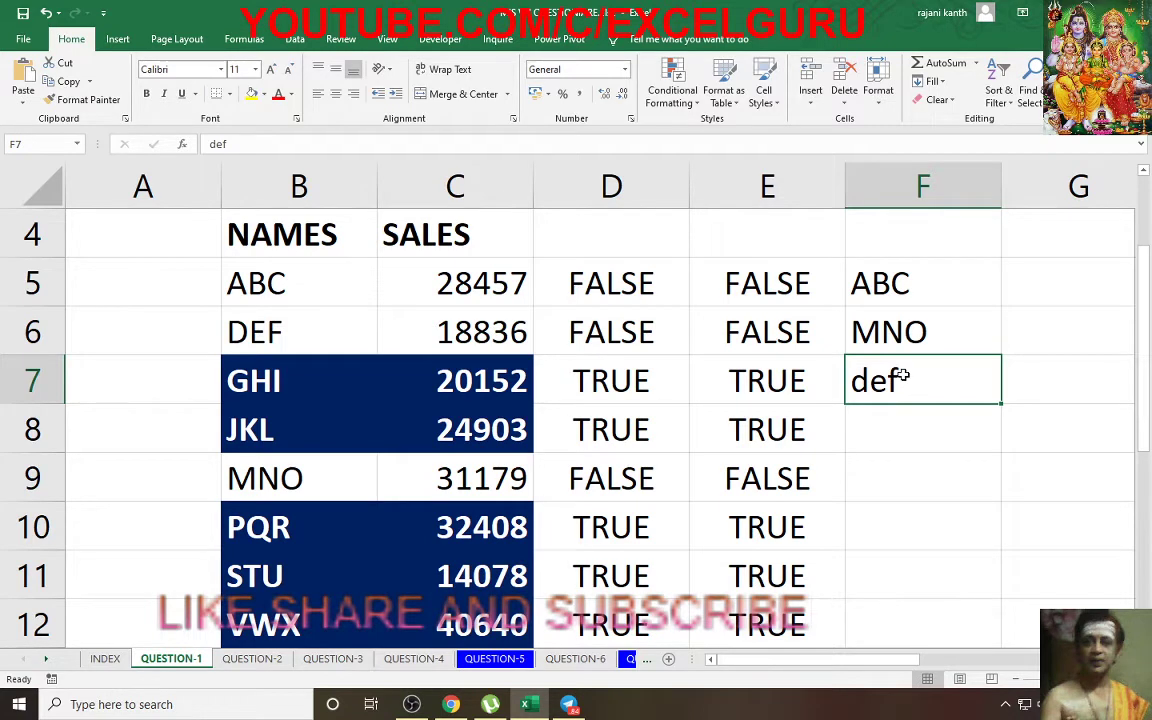
scroll(903, 375, down, 1)
scroll(903, 375, up, 1)
click(254, 660)
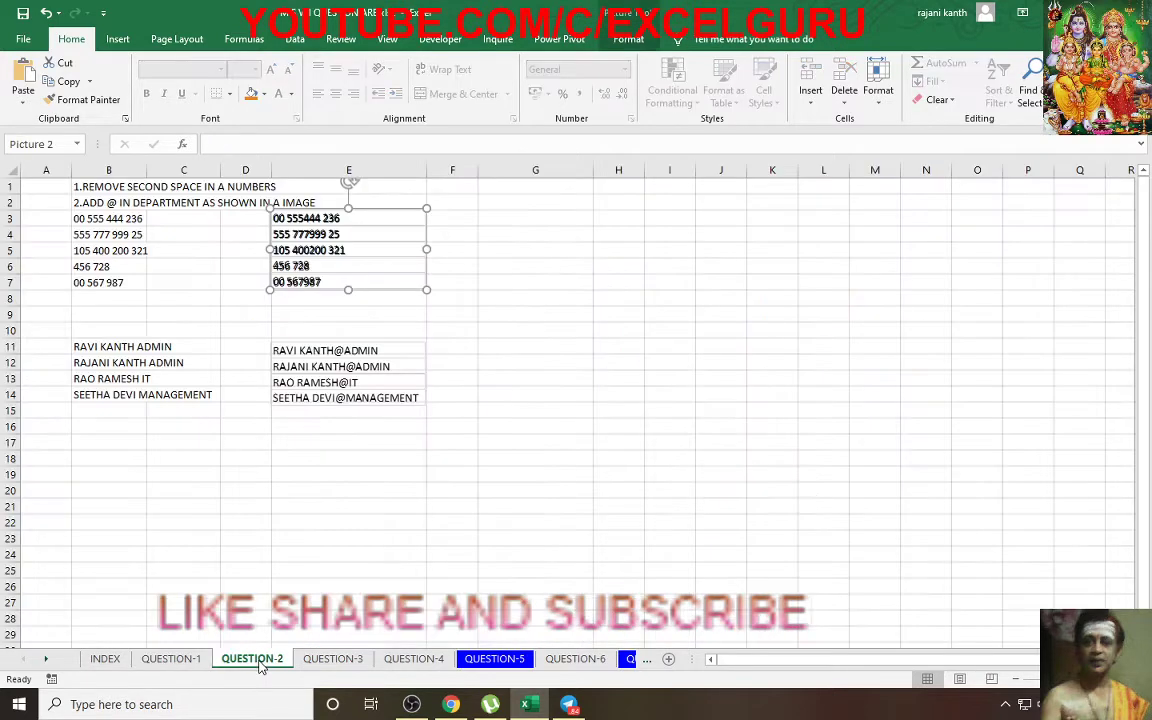
- Zoom the view to fit the QUESTION-2 block A1:F16
click(540, 360)
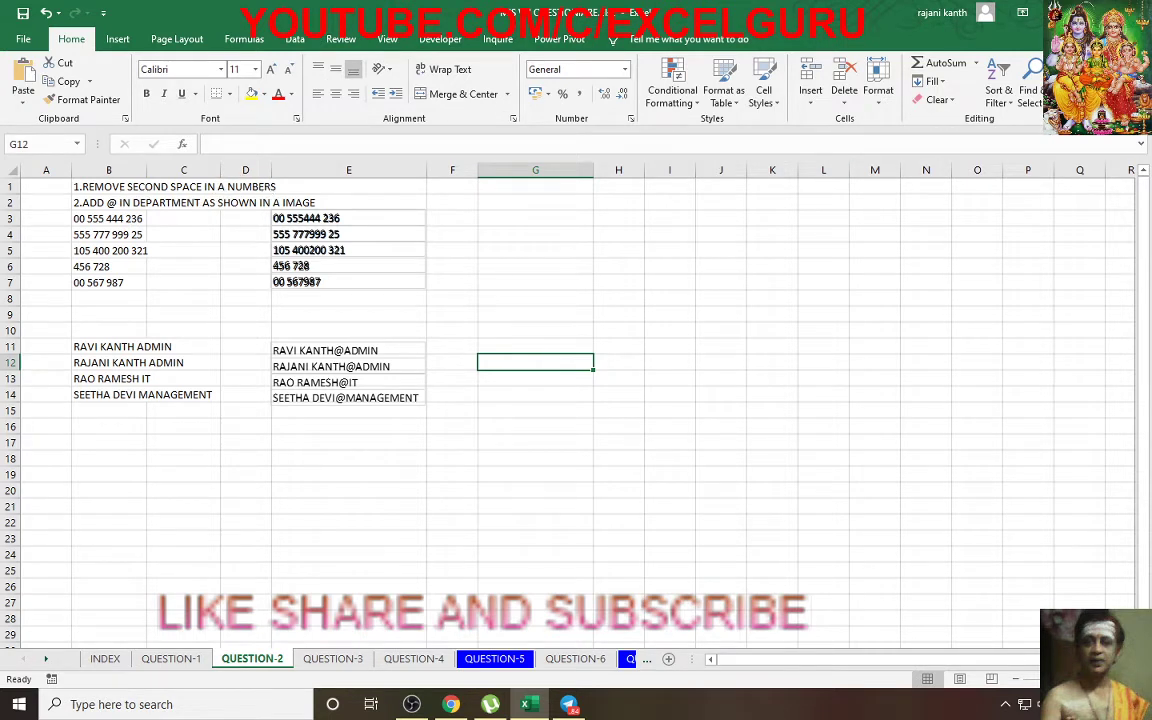
drag(52, 186, 432, 418)
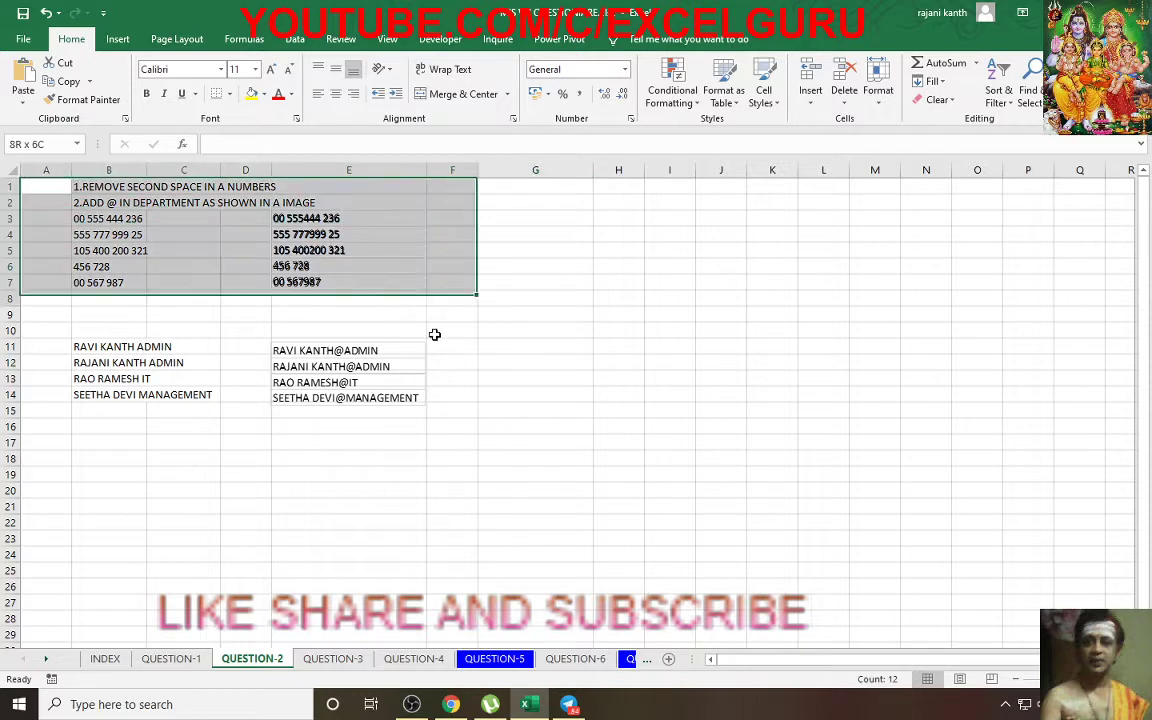
key(alt)
key(w)
key(a)
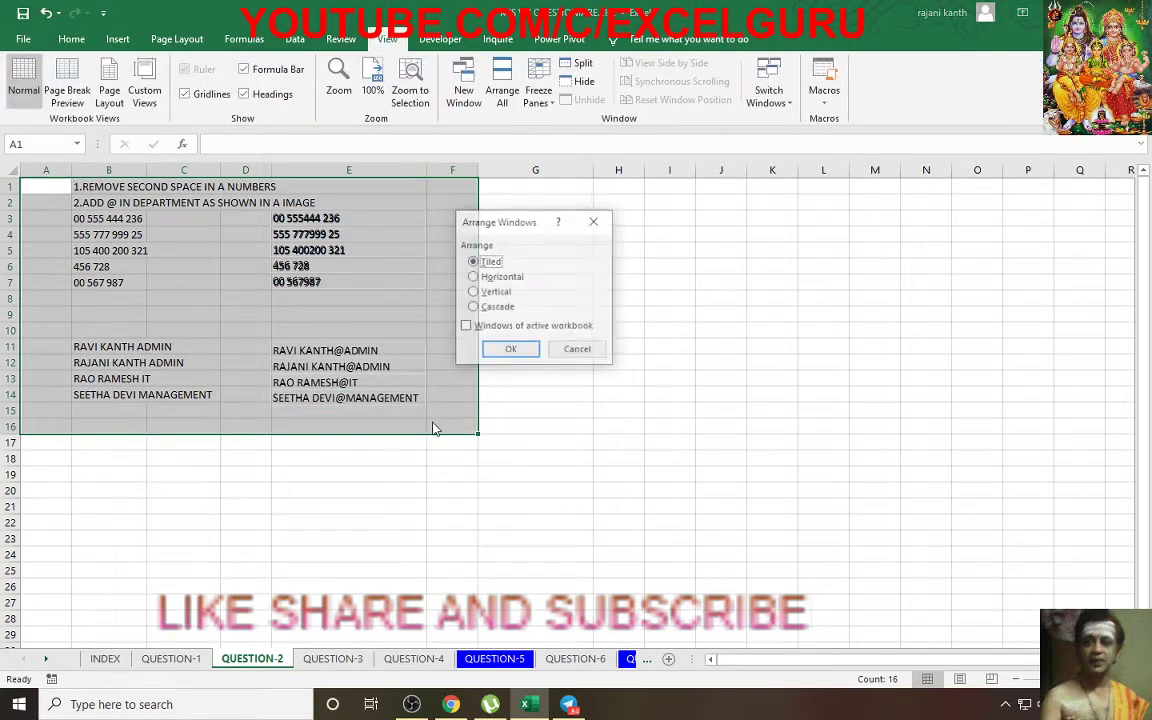
key(Escape)
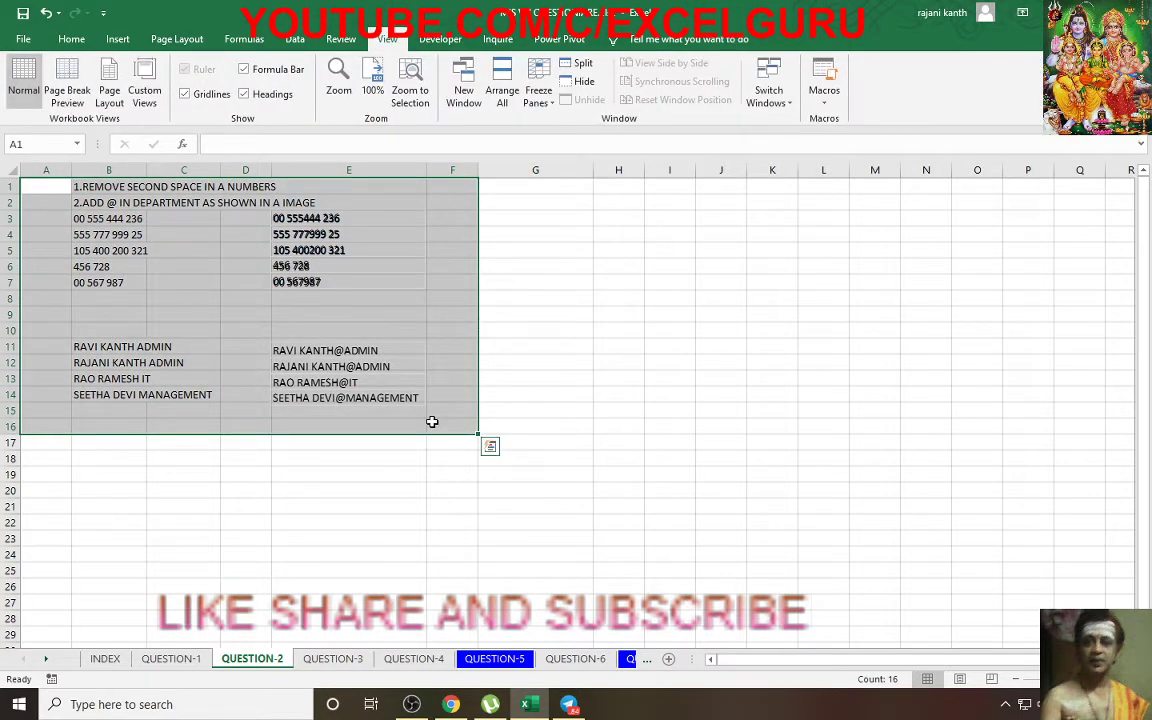
text(g)
key(Escape)
key(alt)
key(w)
key(g)
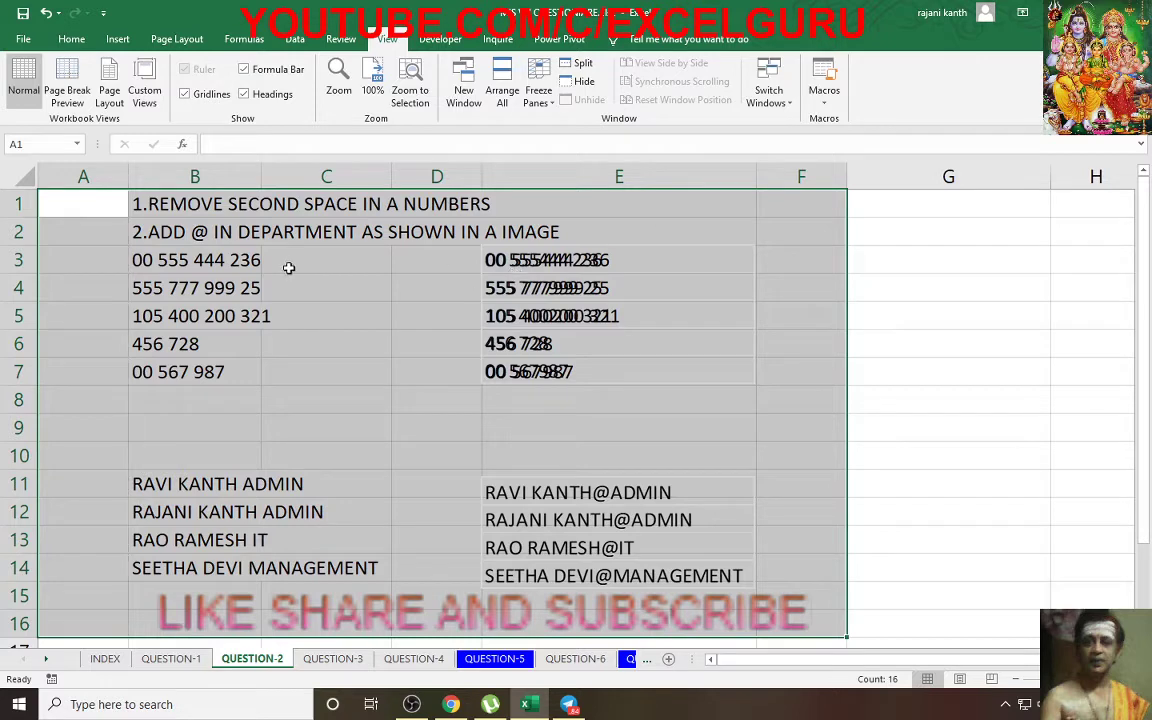
- Inspect the spacing of the phone numbers in B3 and B4 without changing them
click(223, 262)
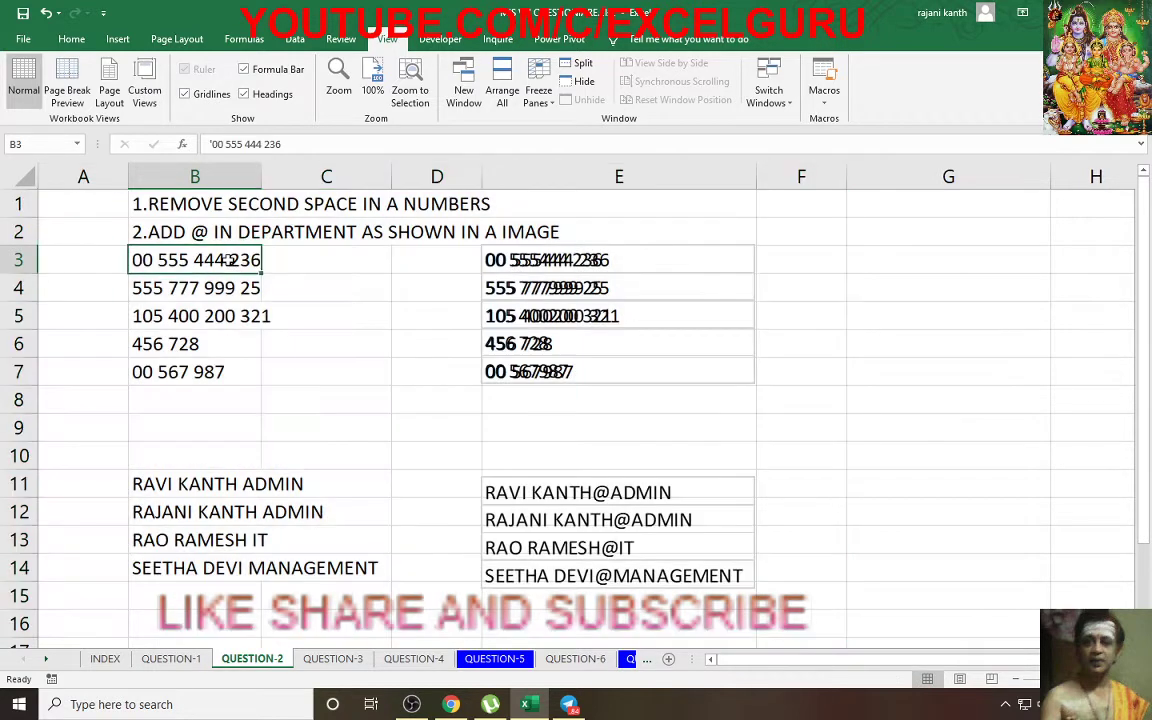
double_click(228, 260)
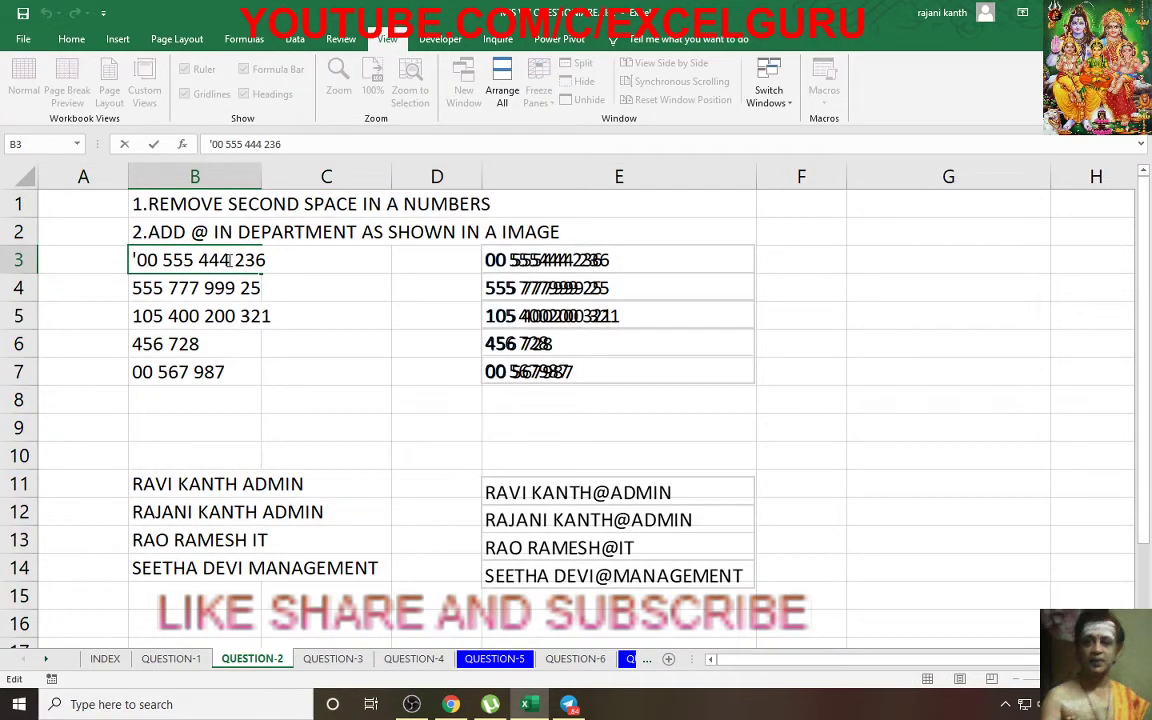
key(Escape)
click(232, 289)
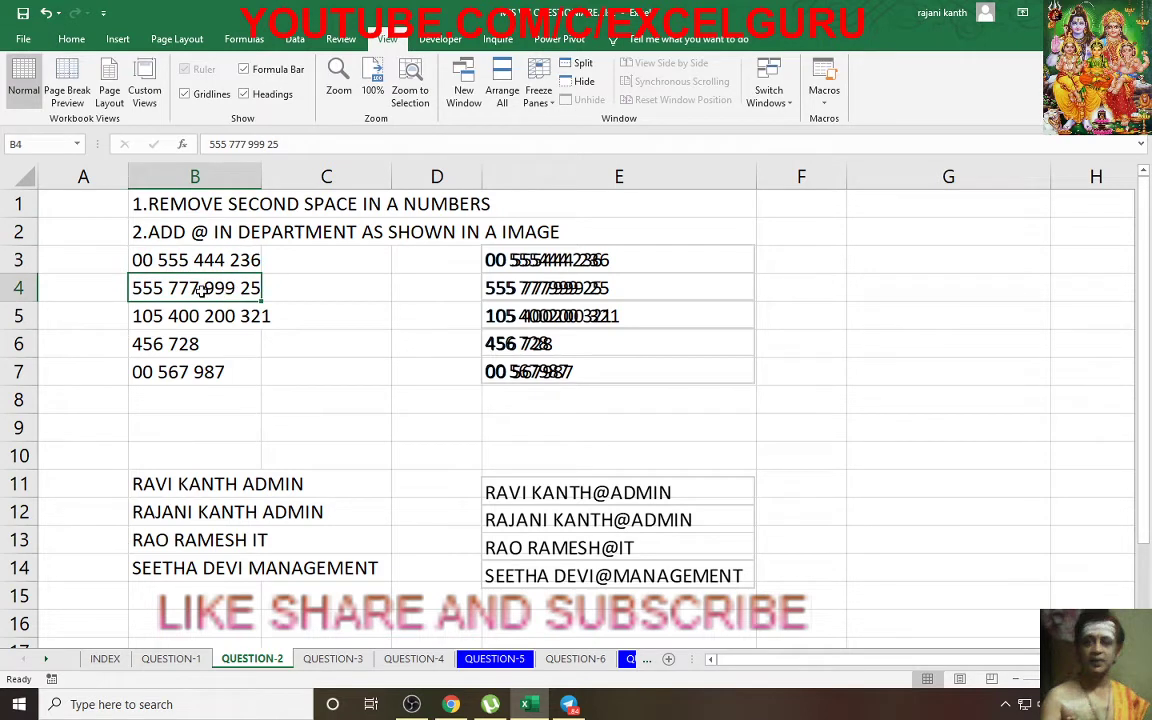
double_click(201, 289)
key(Escape)
click(204, 315)
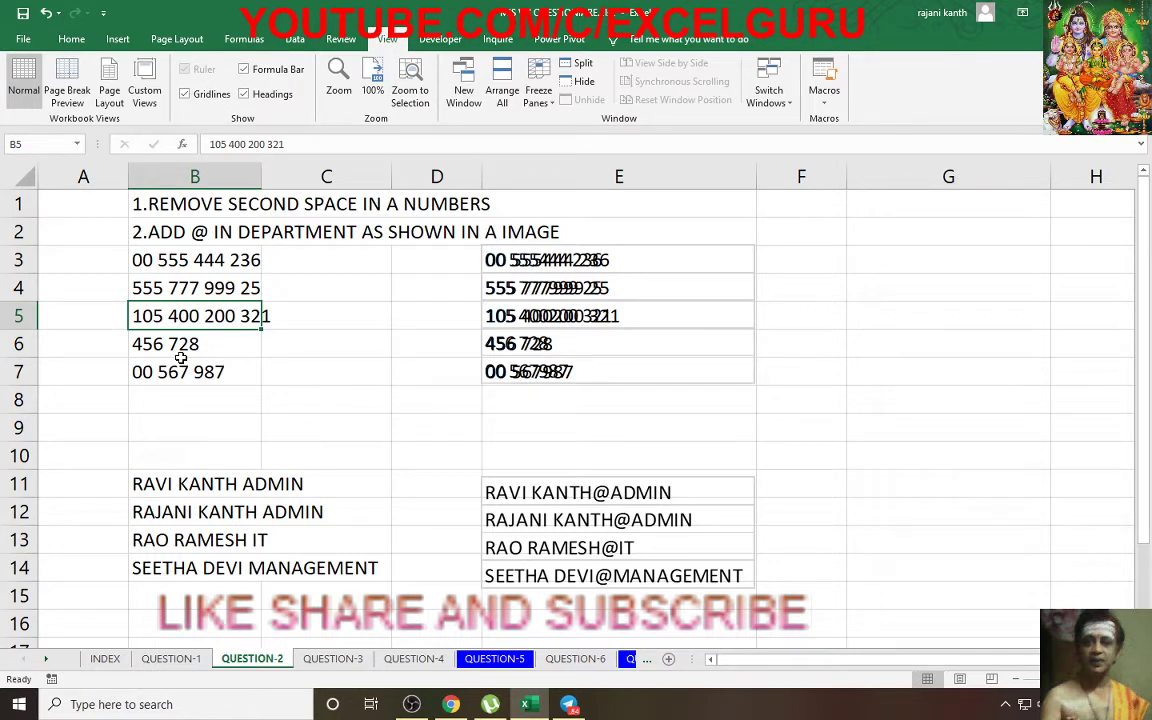
click(314, 253)
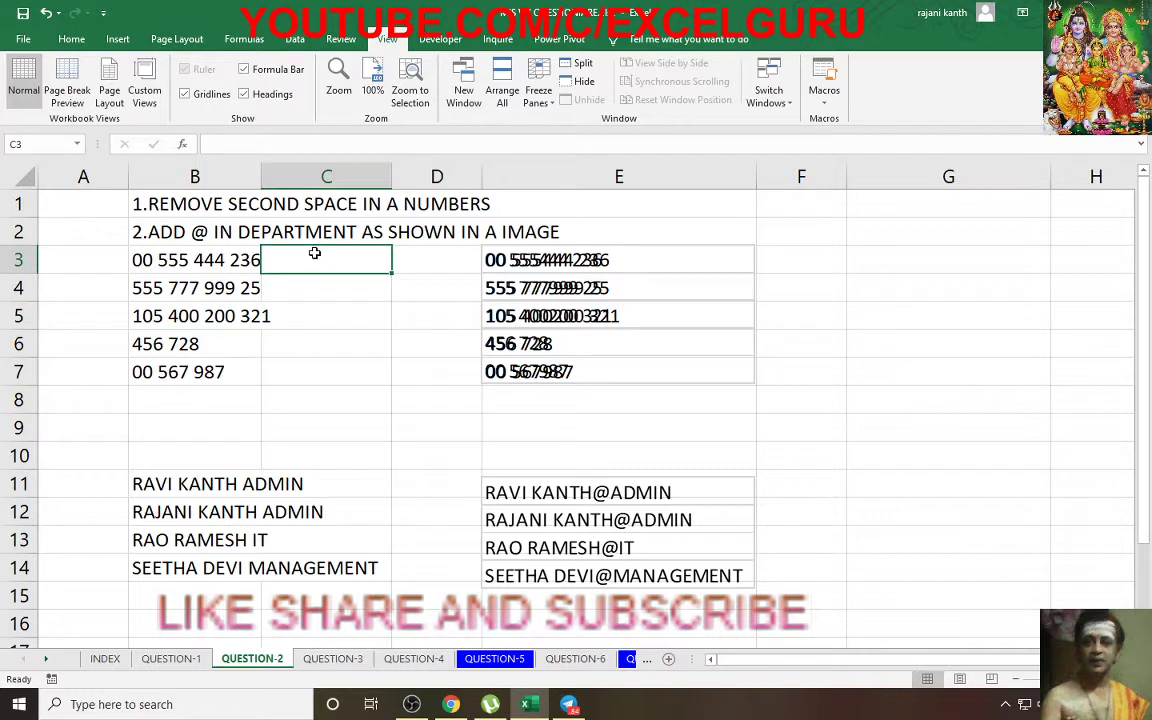
- Enter =SUBSTITUTE(B3," ","") in C3 to strip the spaces from the first number
text(=subst)
key(Tab)
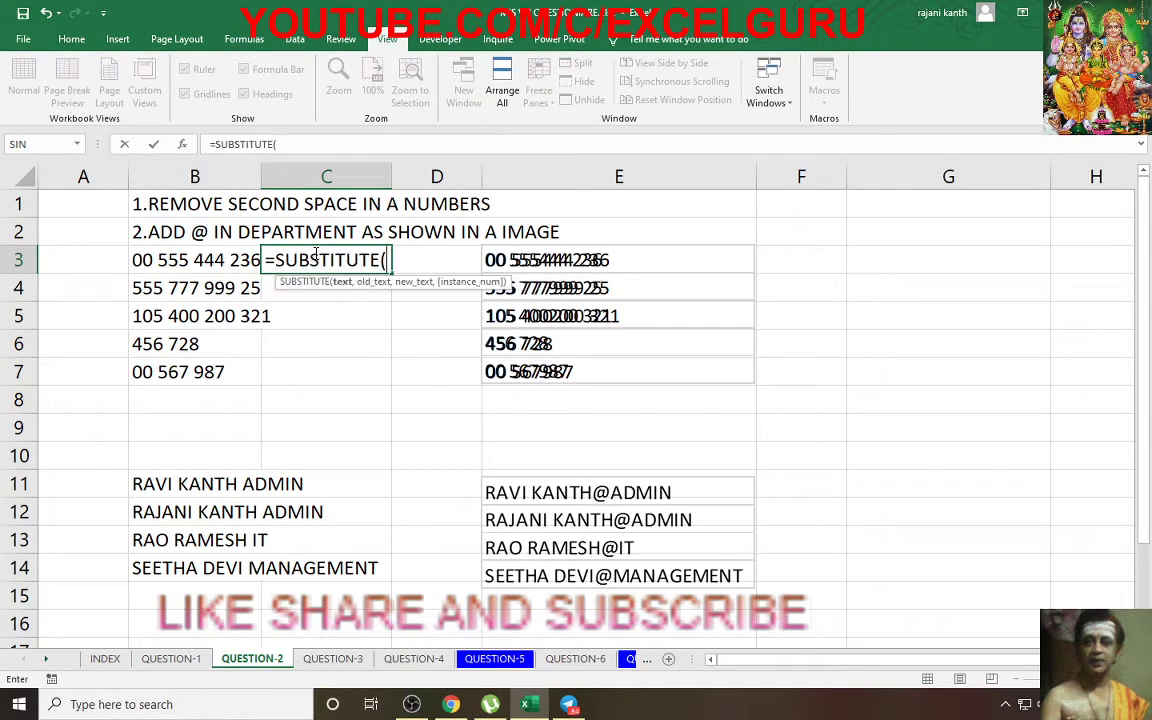
key(Left)
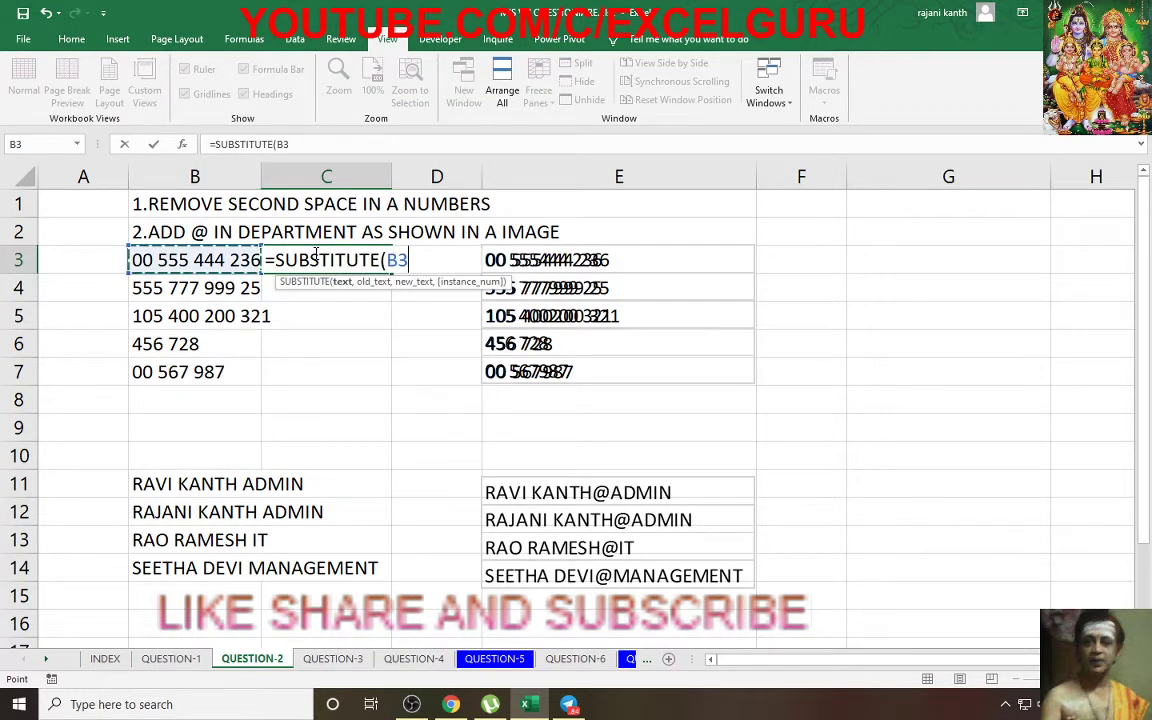
text(," ")
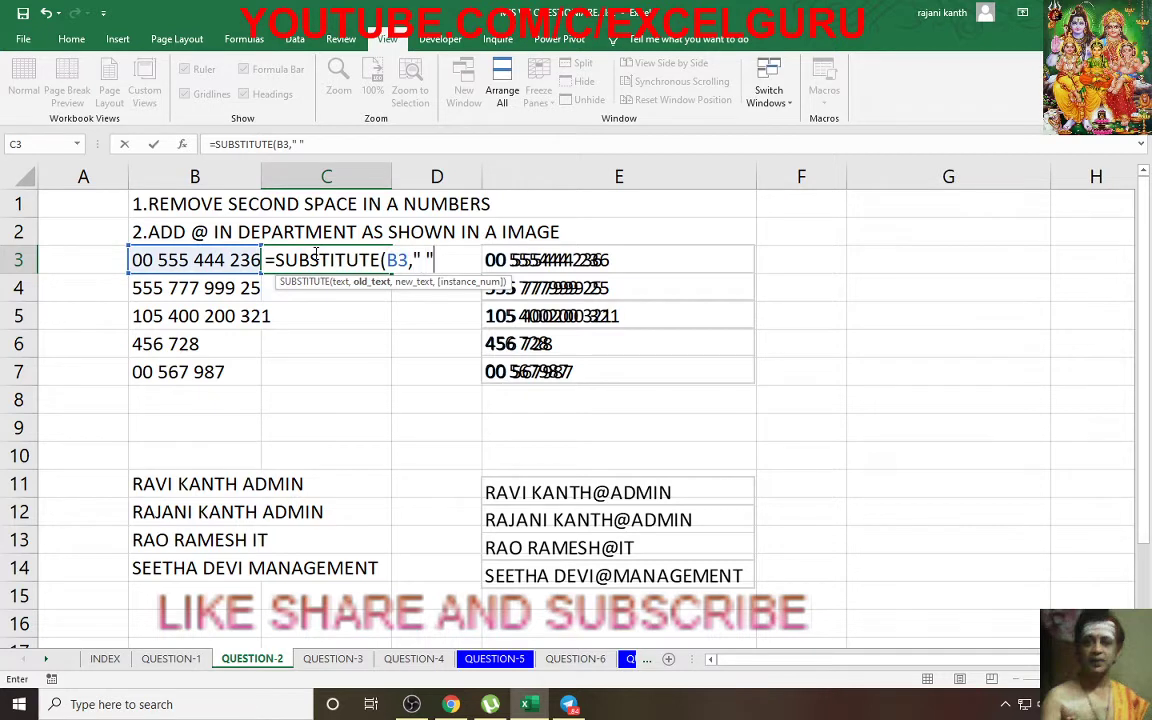
text(,)
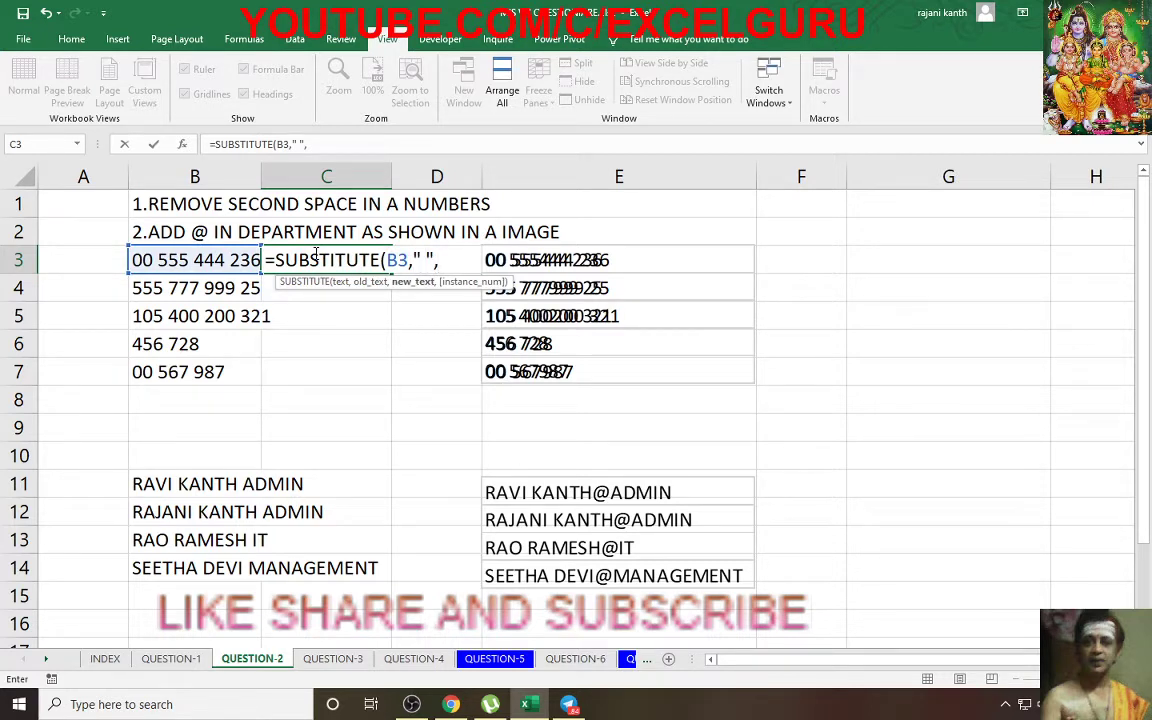
text("")
text(,)
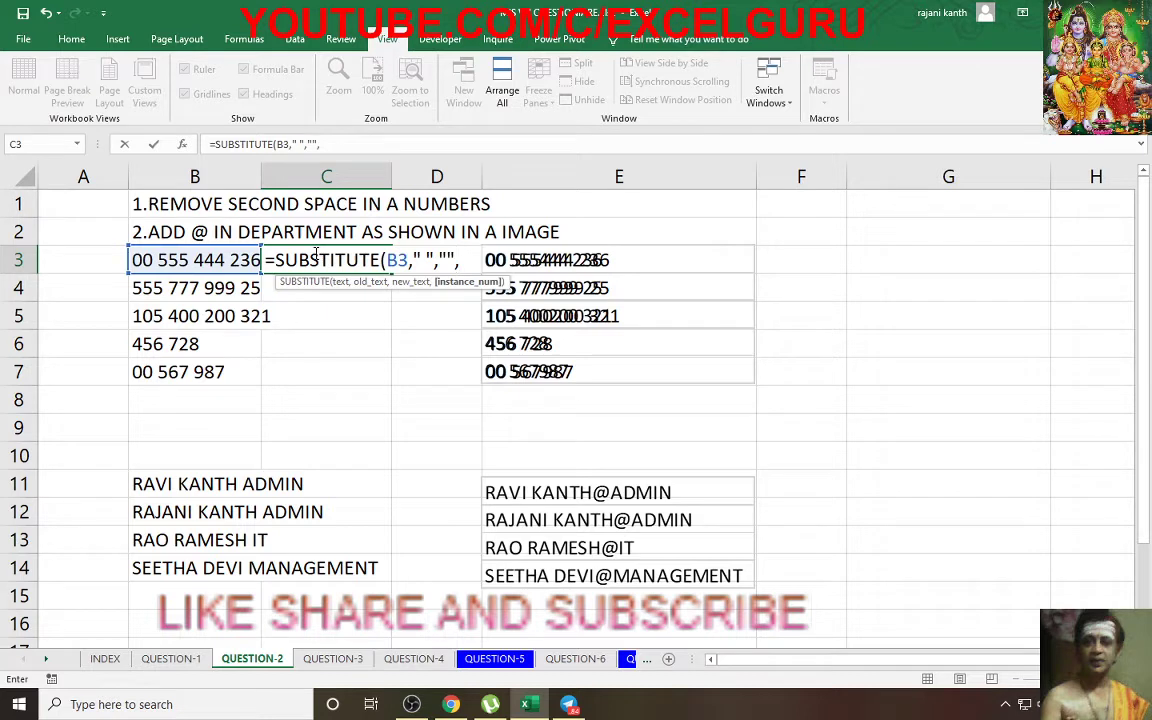
key(BackSpace)
text())
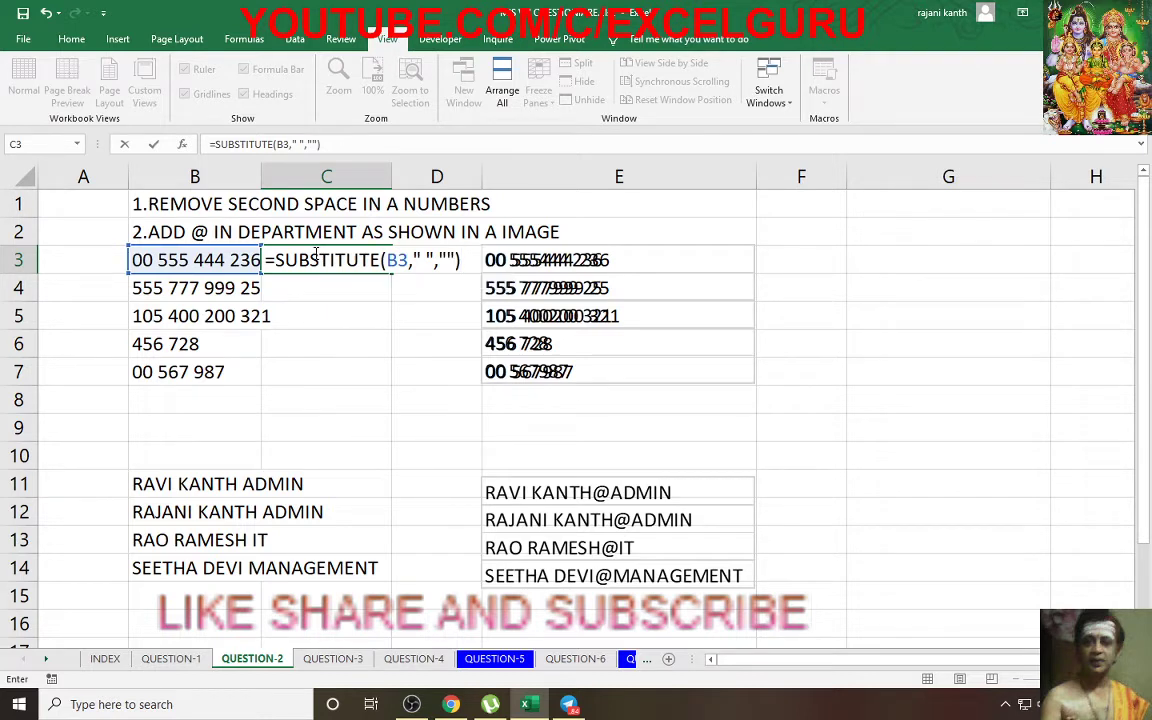
key(ctrl+Return)
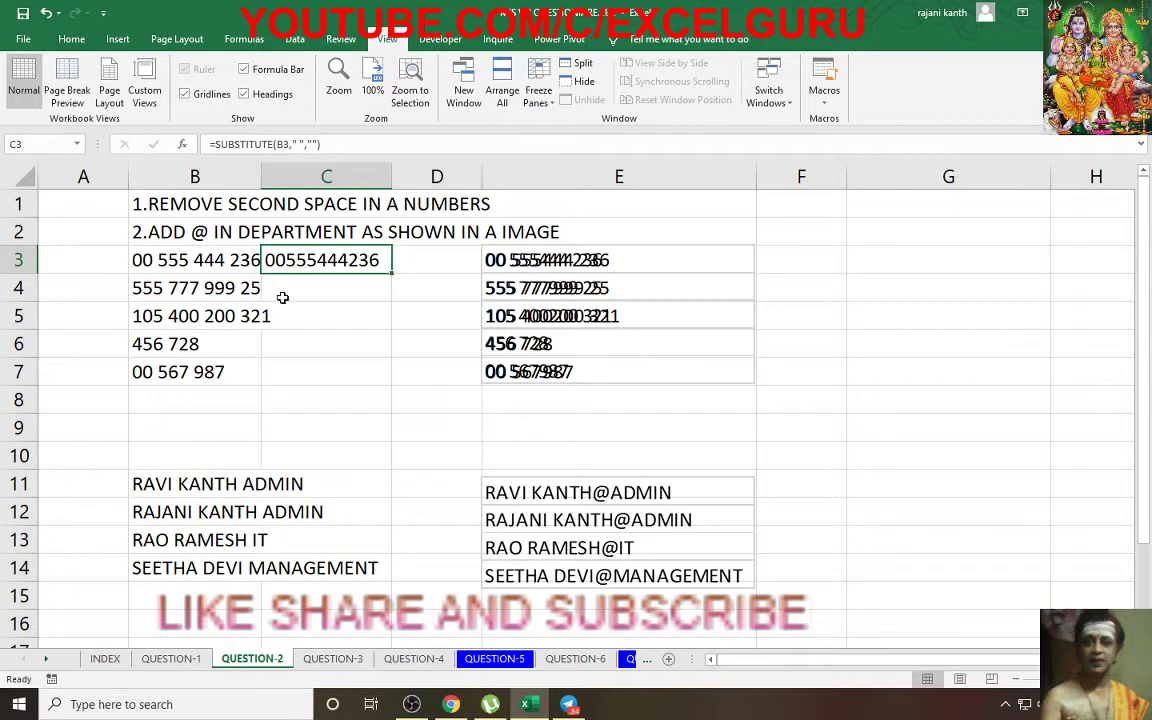
- Add occurrence argument 2 so C3 removes only the second space, and fill down to C7
double_click(363, 262)
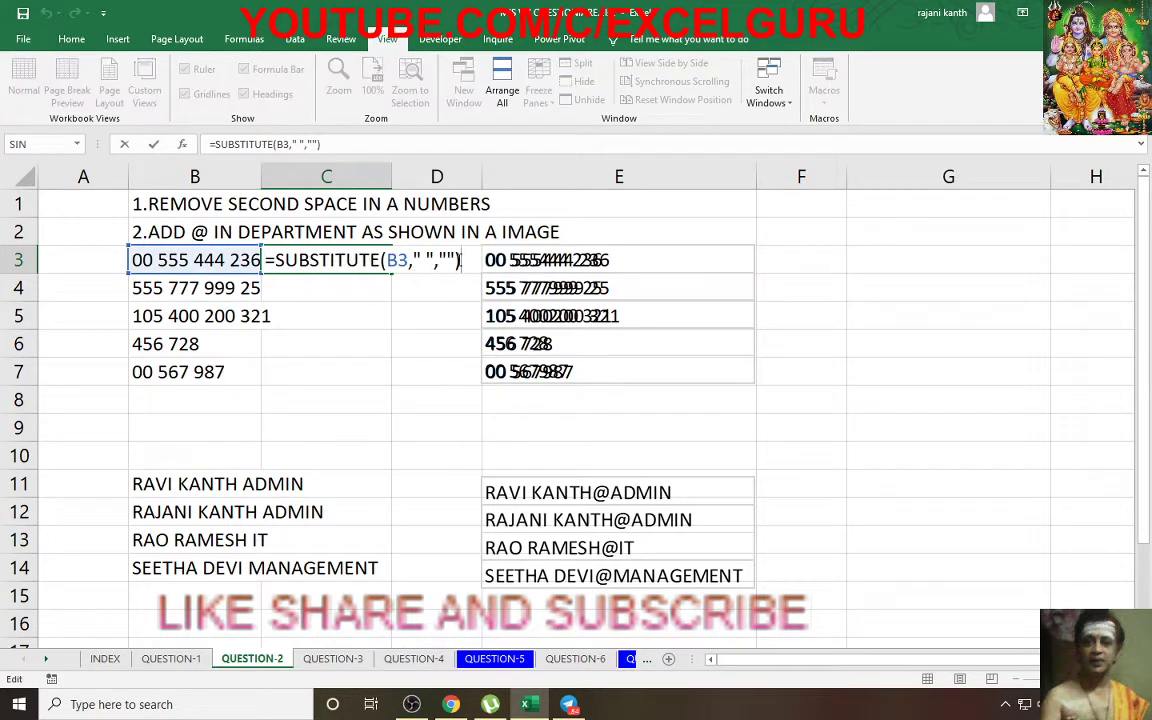
click(457, 259)
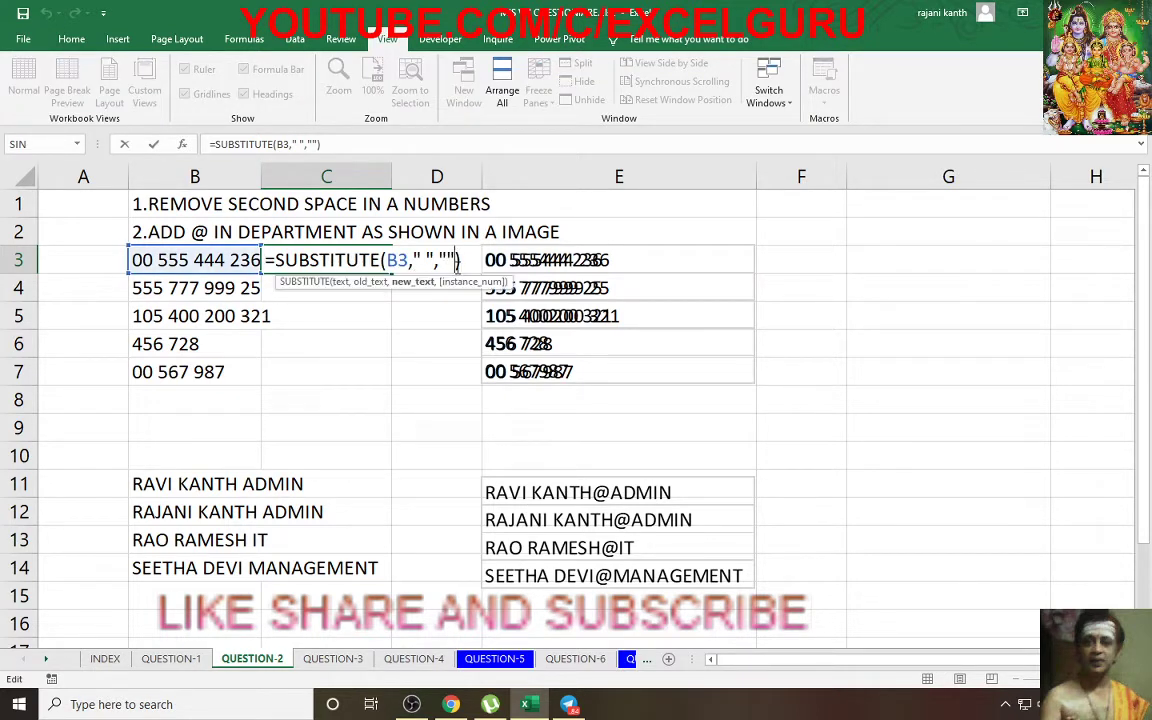
key(ctrl+Return)
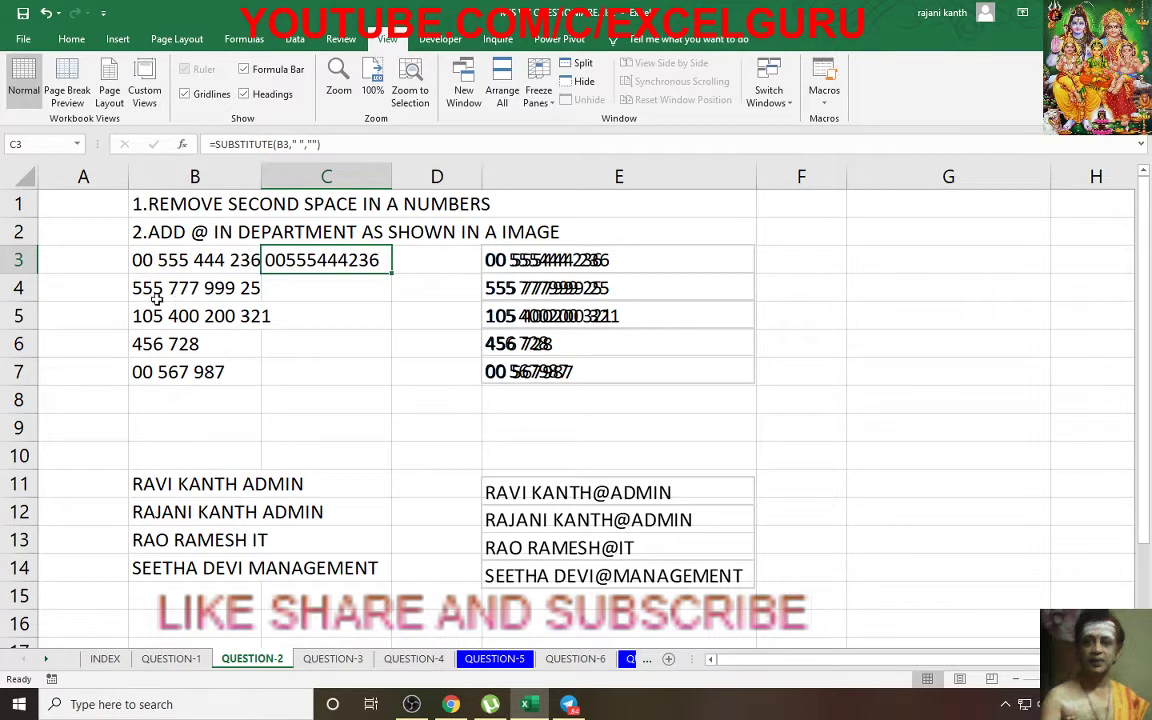
key(F2)
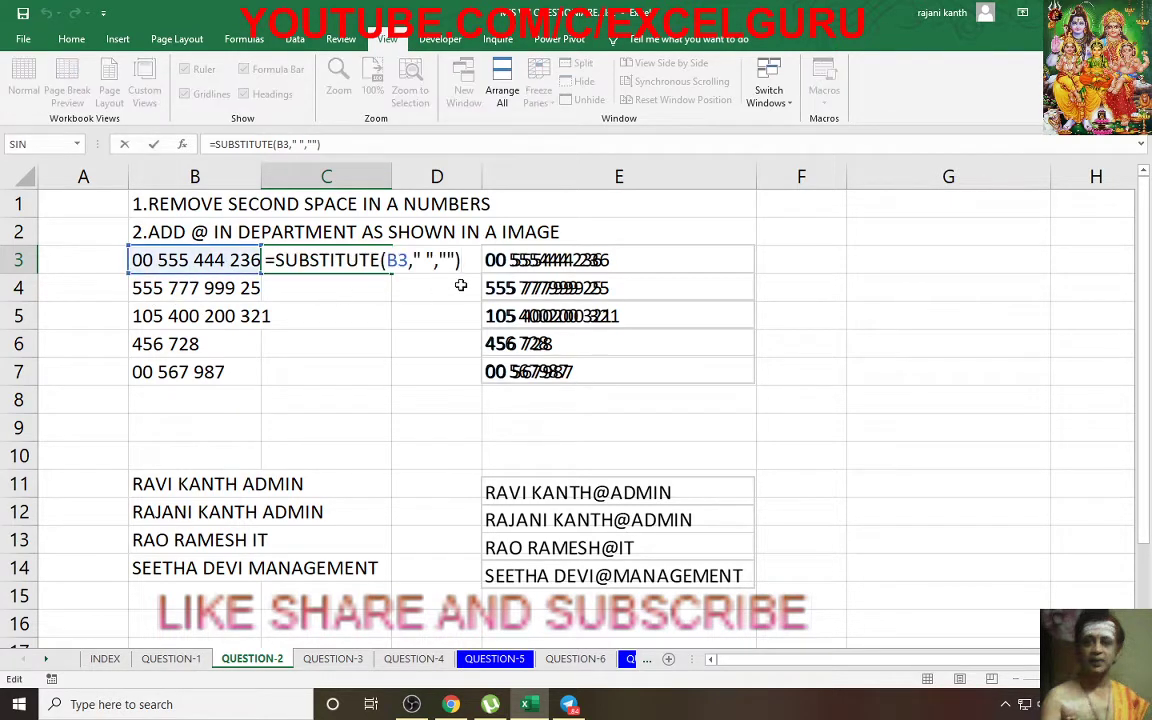
click(456, 259)
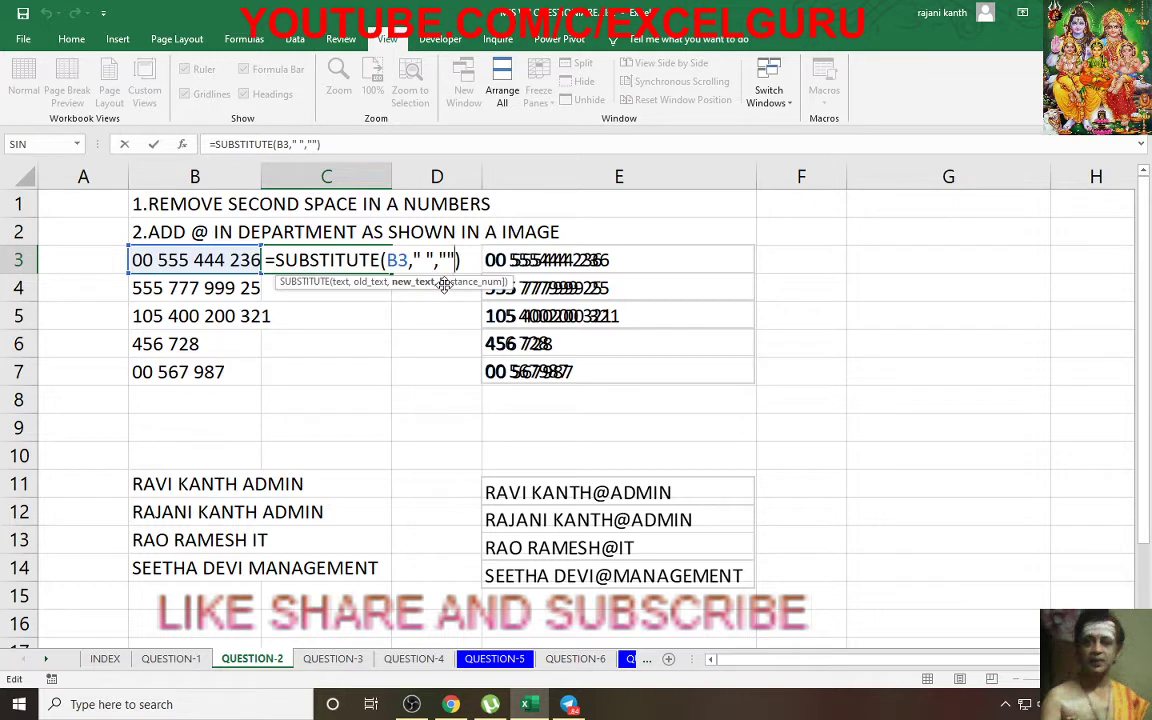
text(,1)
key(ctrl+Return)
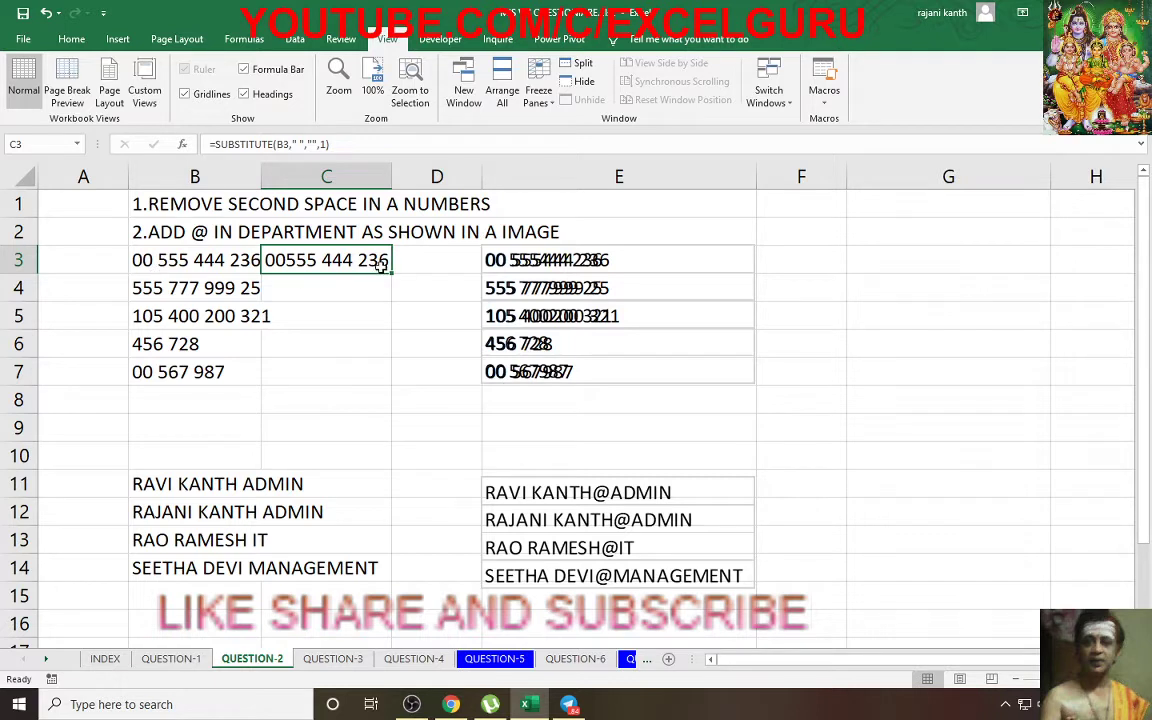
key(F2)
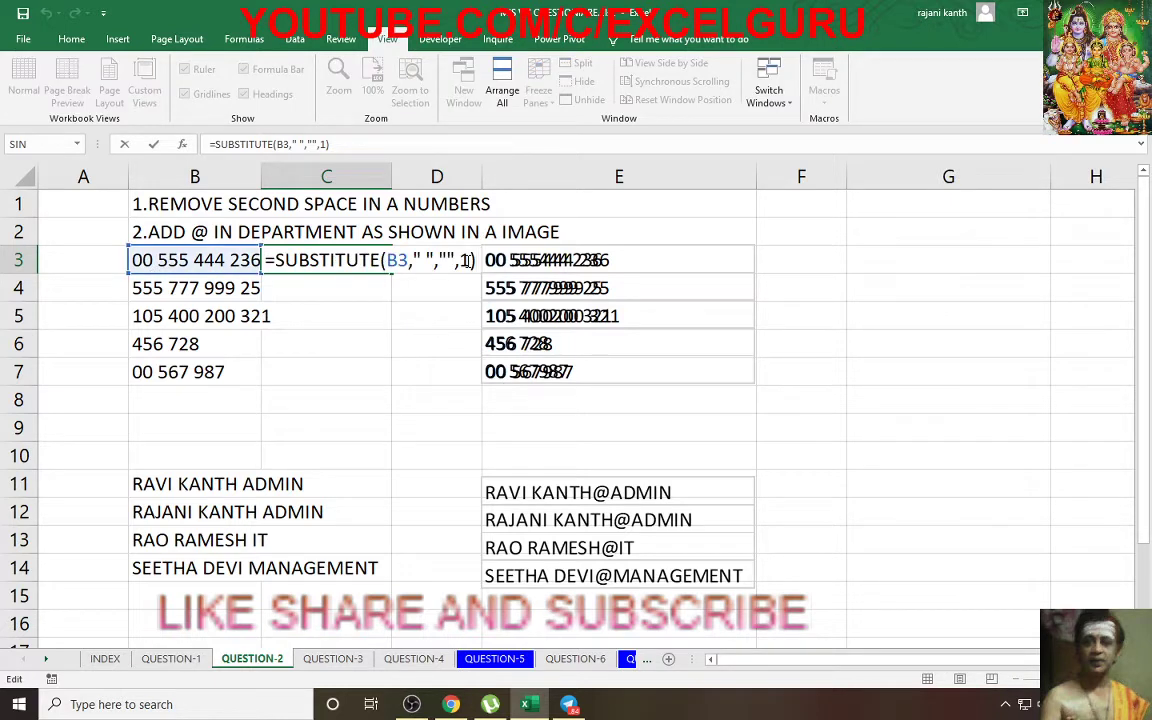
click(467, 260)
key(BackSpace)
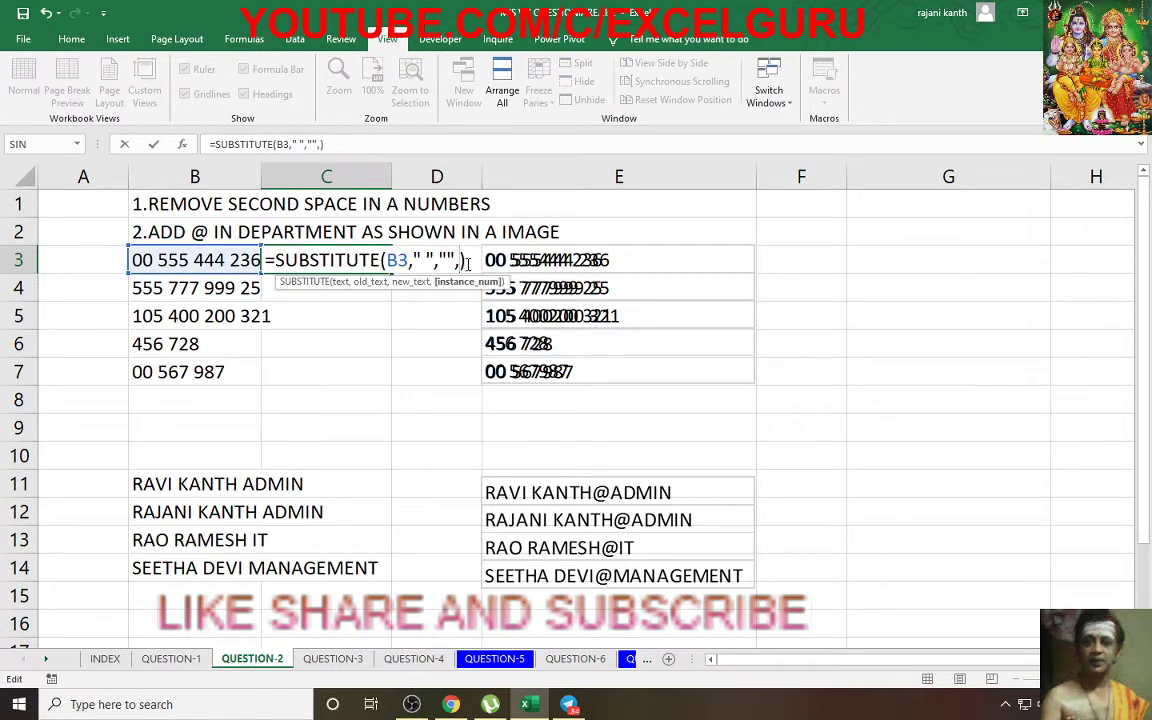
text(2)
key(ctrl+Return)
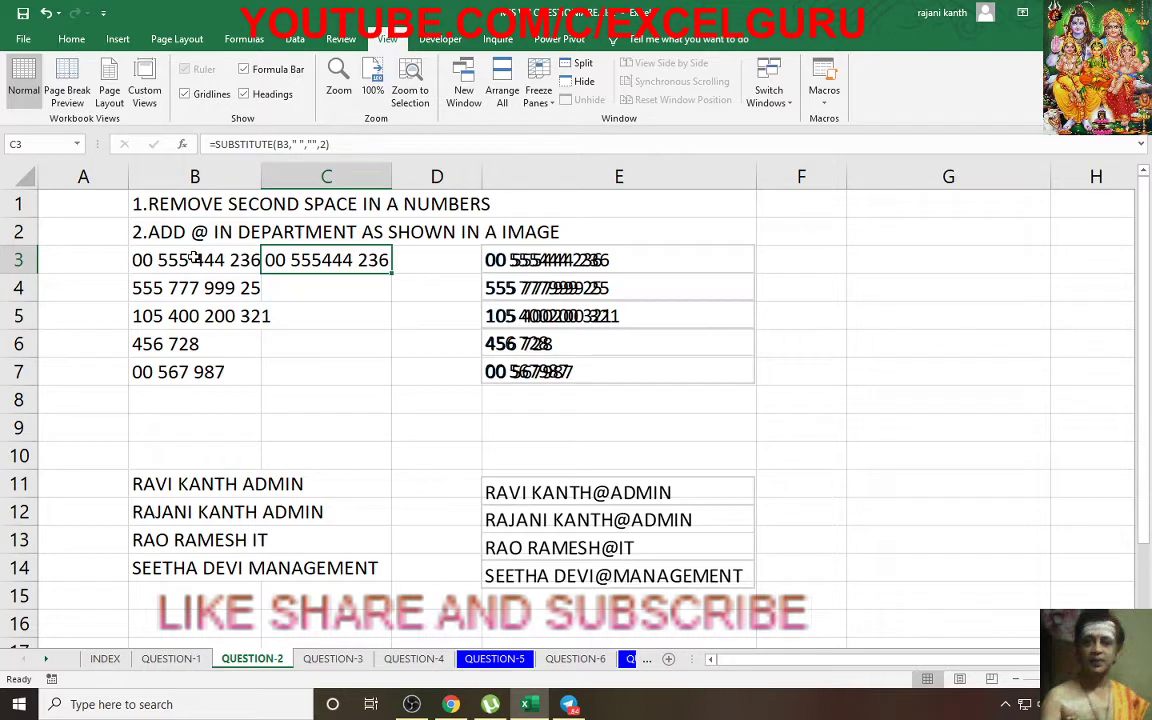
double_click(393, 270)
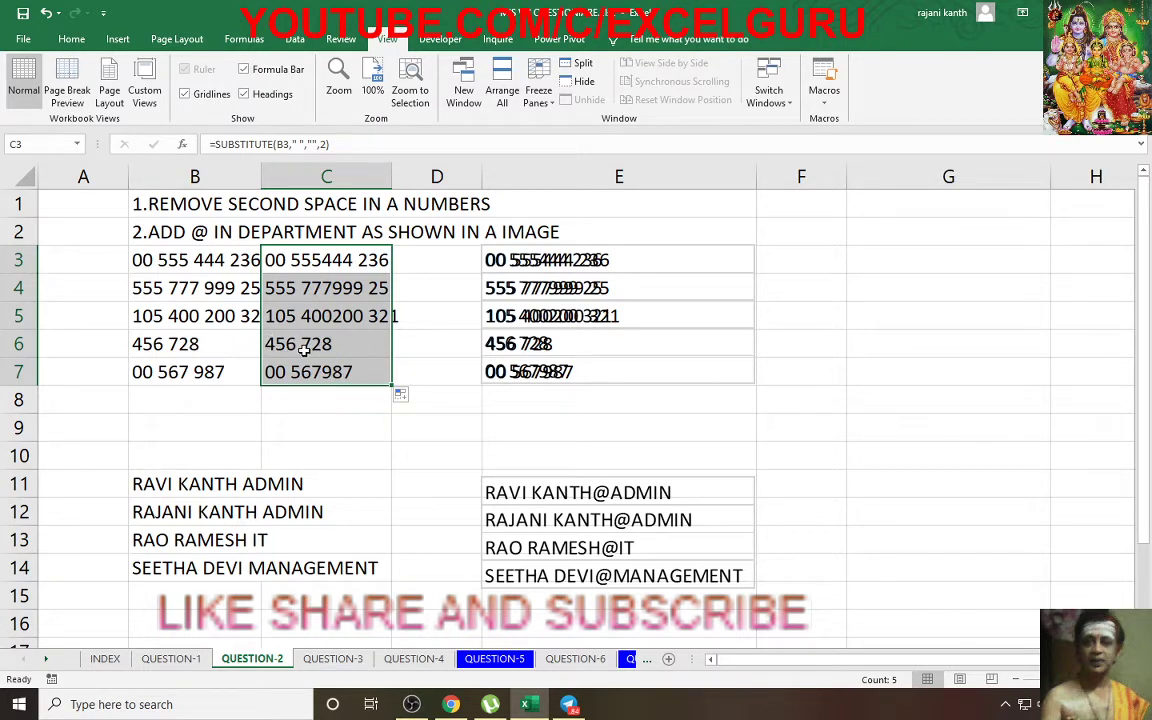
- Autofit column B and enter a SUBSTITUTE formula in C11 joining name and department with @
double_click(261, 176)
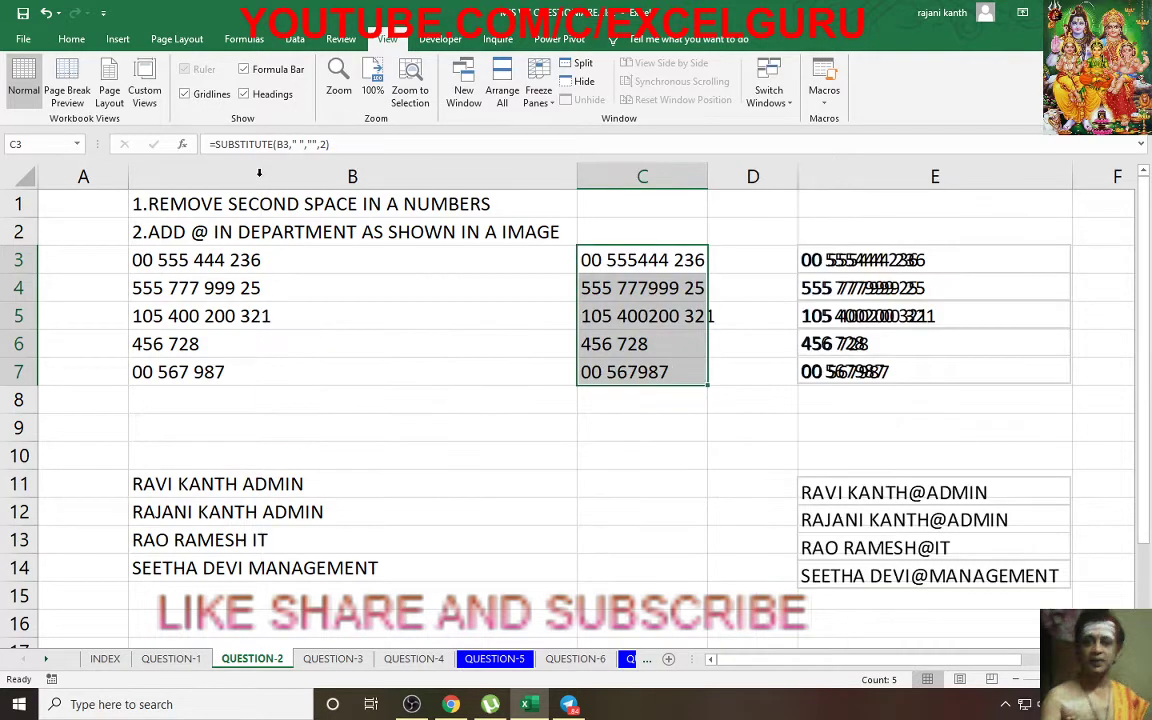
click(620, 483)
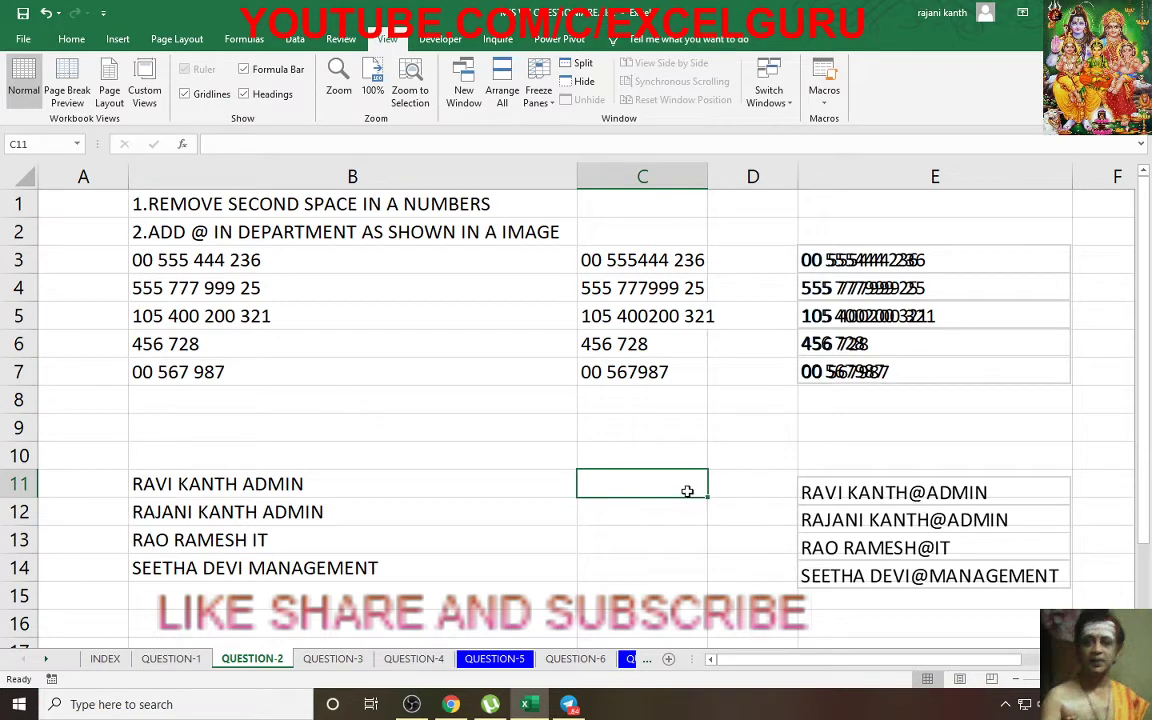
text(=)
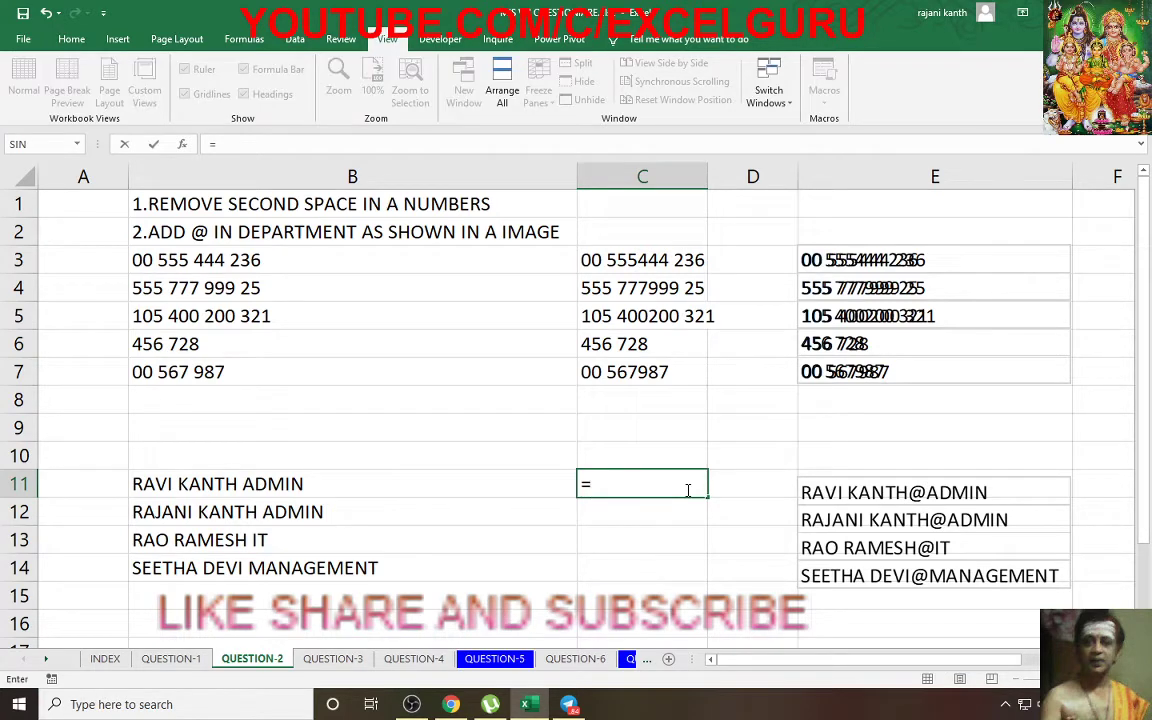
text(ra)
key(BackSpace)
key(BackSpace)
text(s)
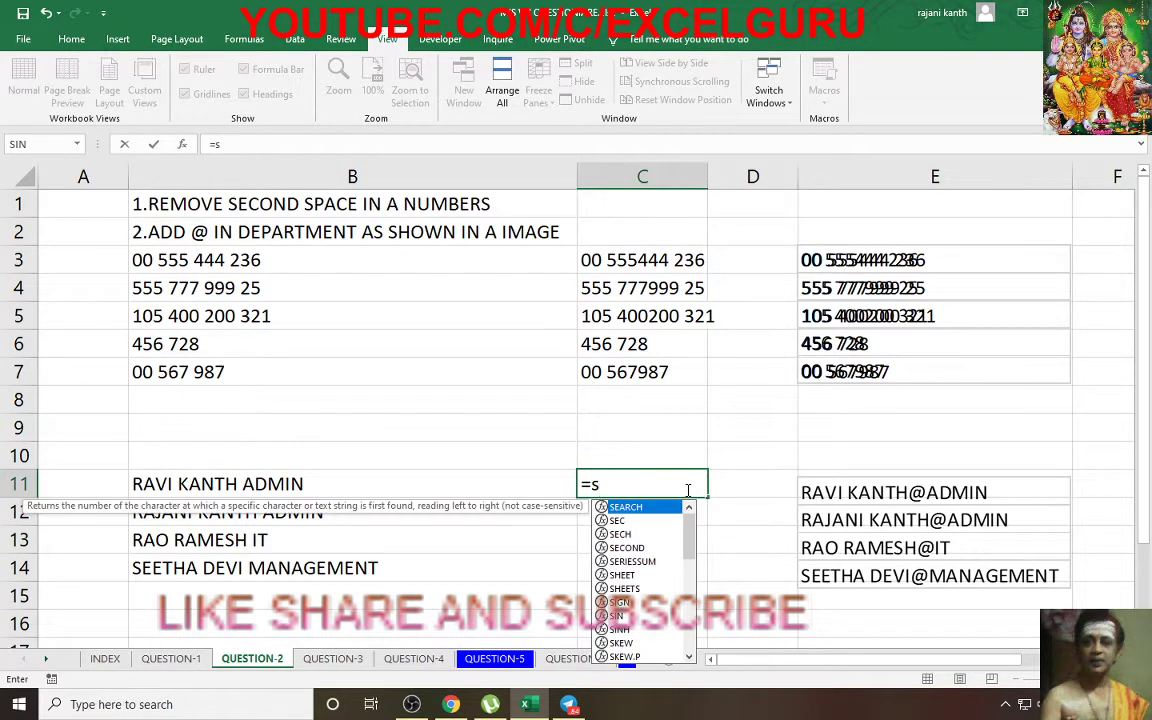
text(ubst)
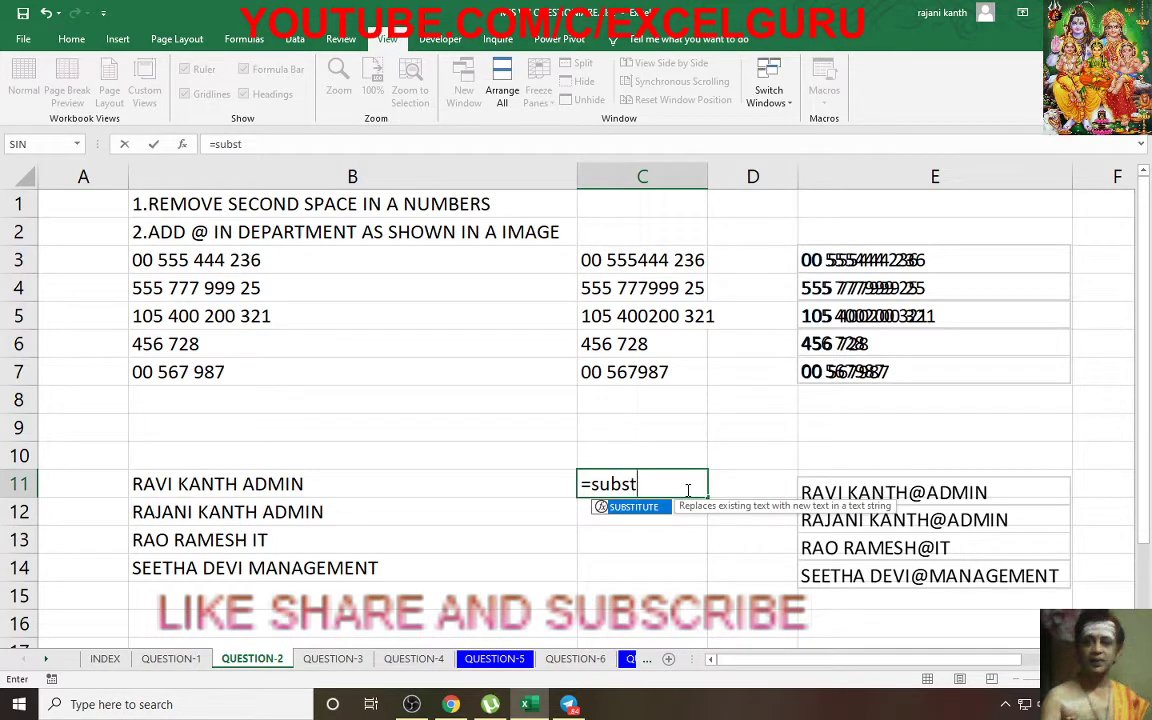
key(Tab)
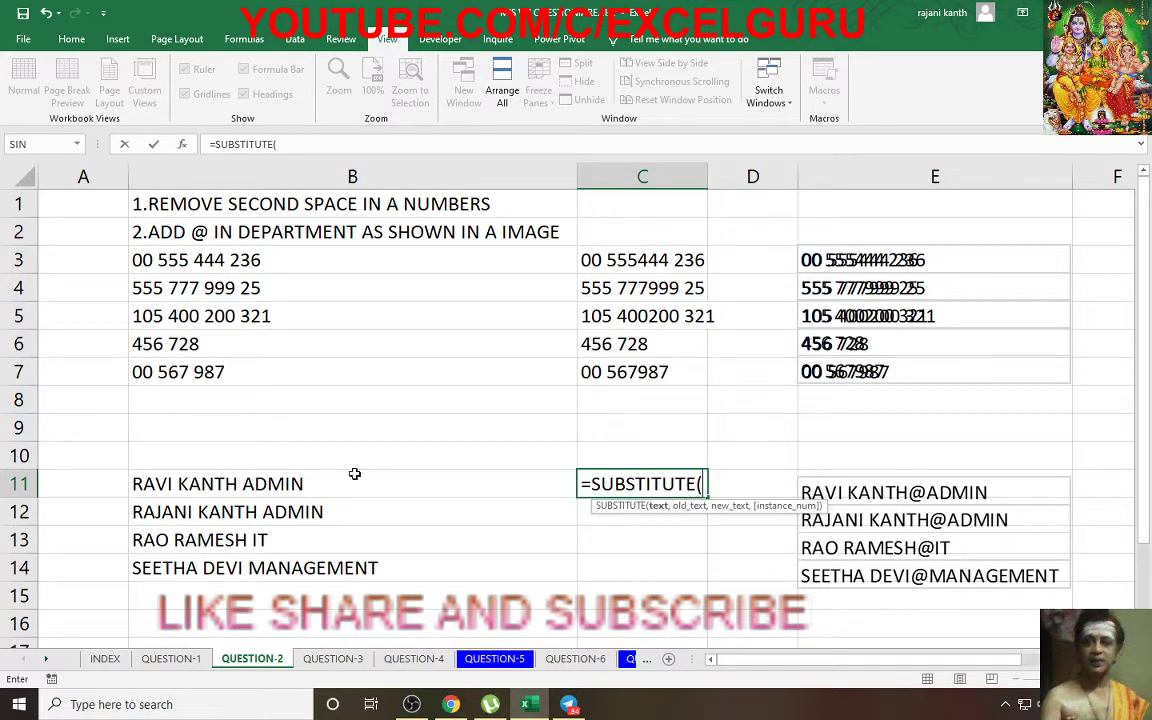
click(310, 483)
text(,)
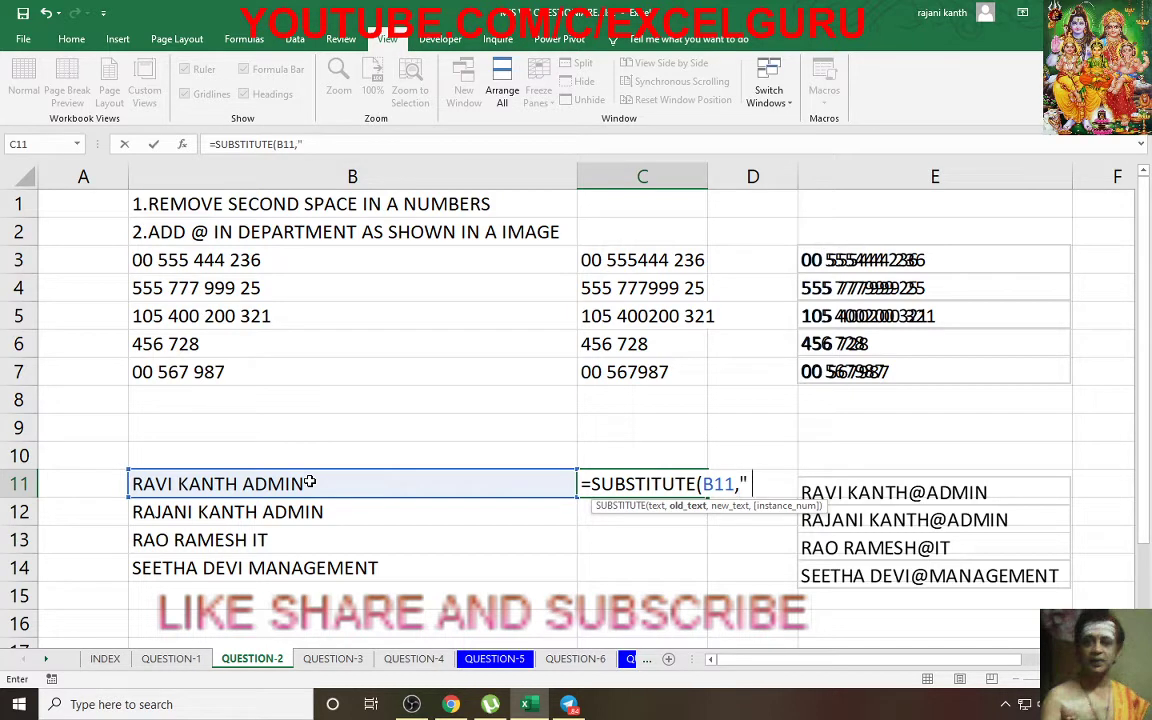
text(",)
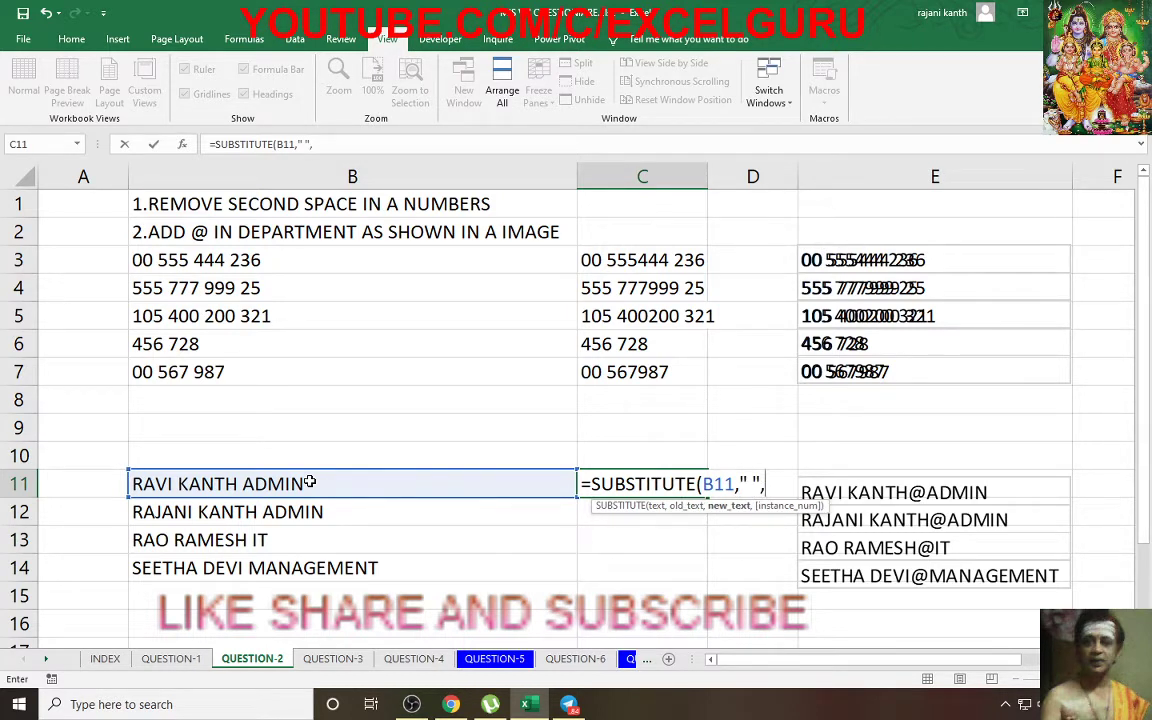
text(@,)
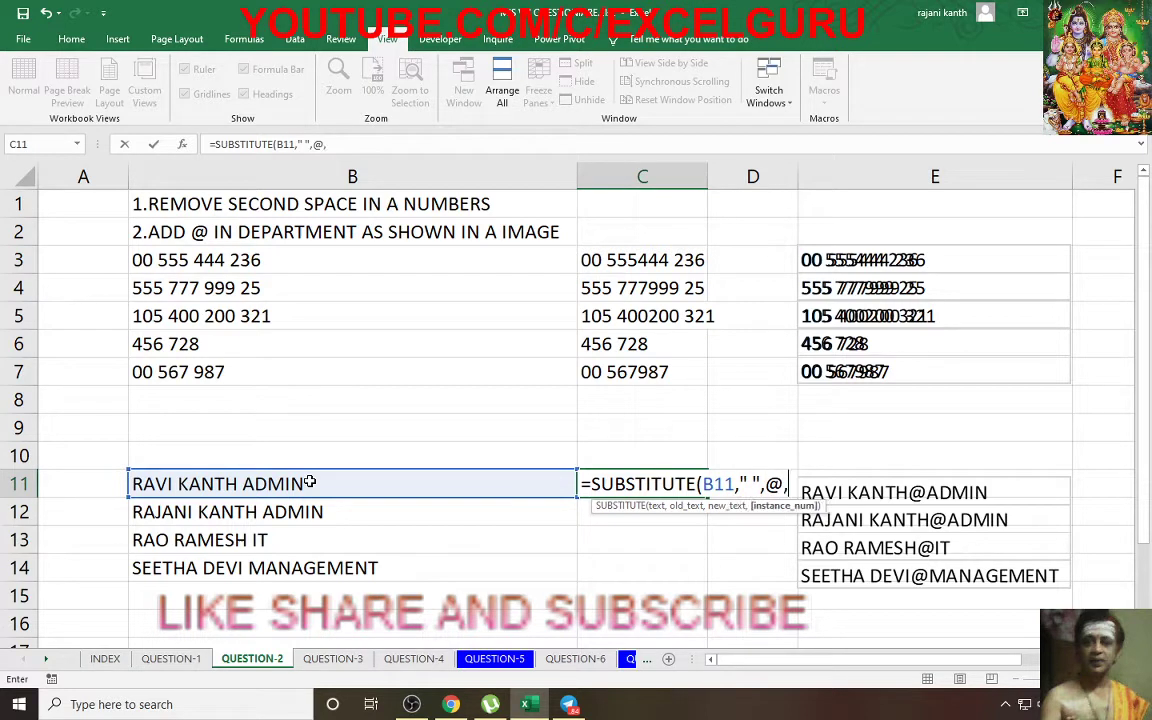
text(2)
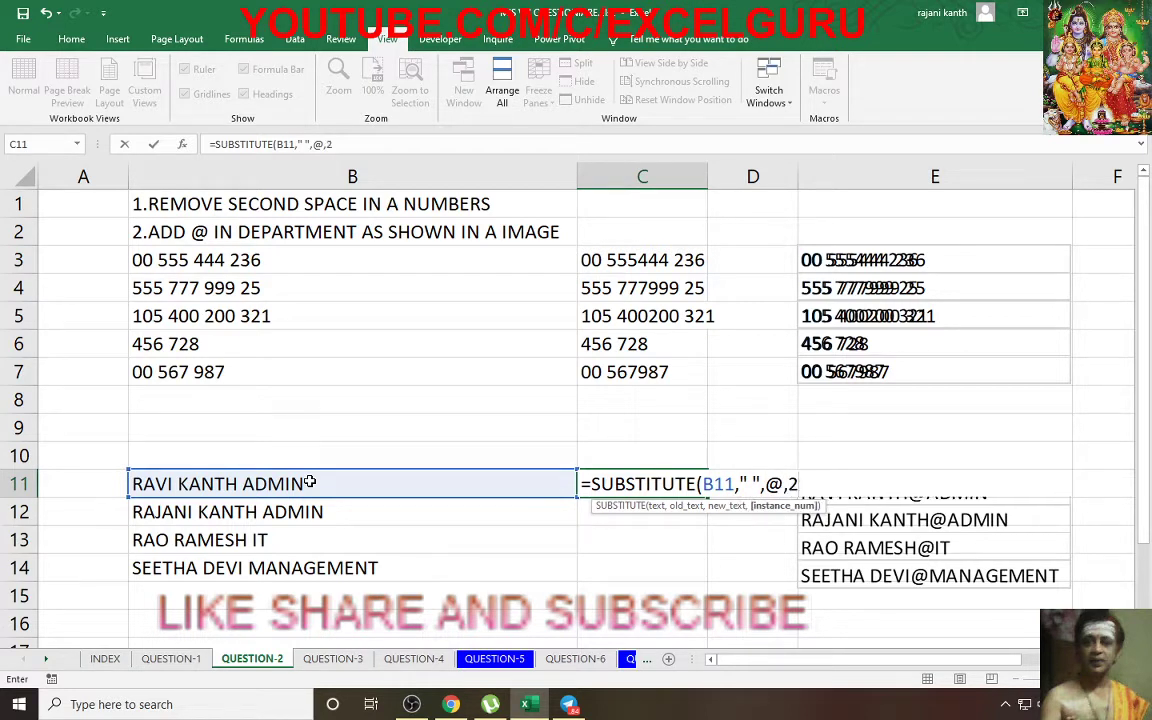
text())
key(Return)
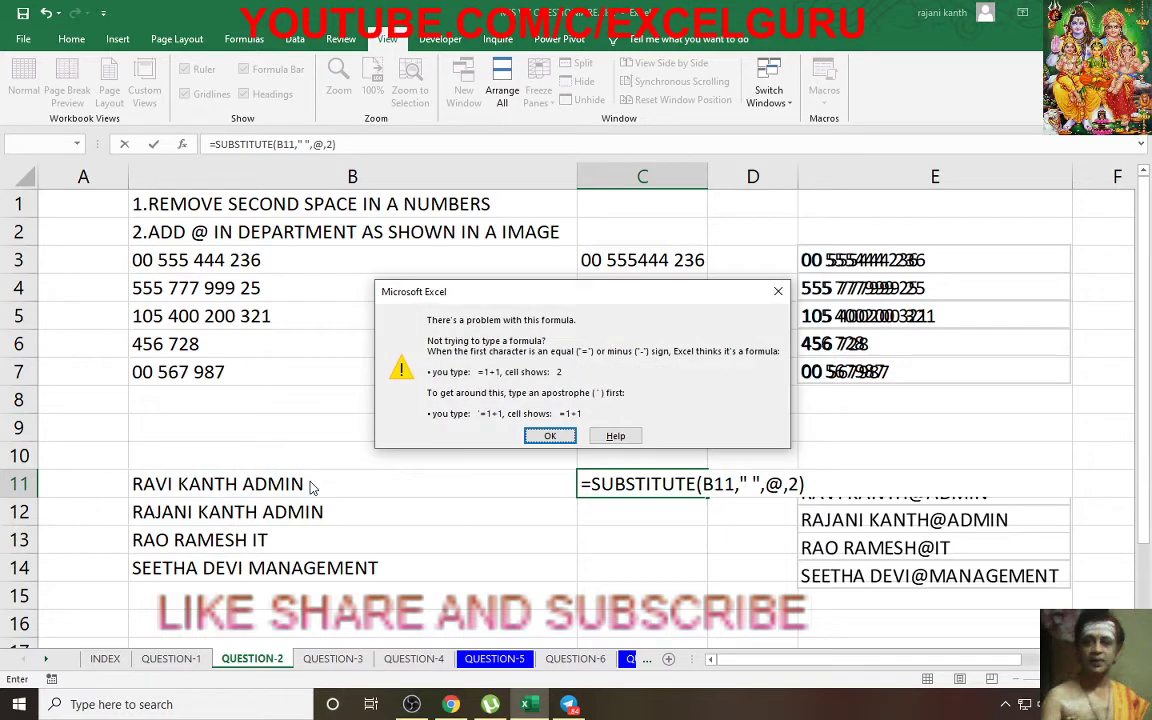
key(Return)
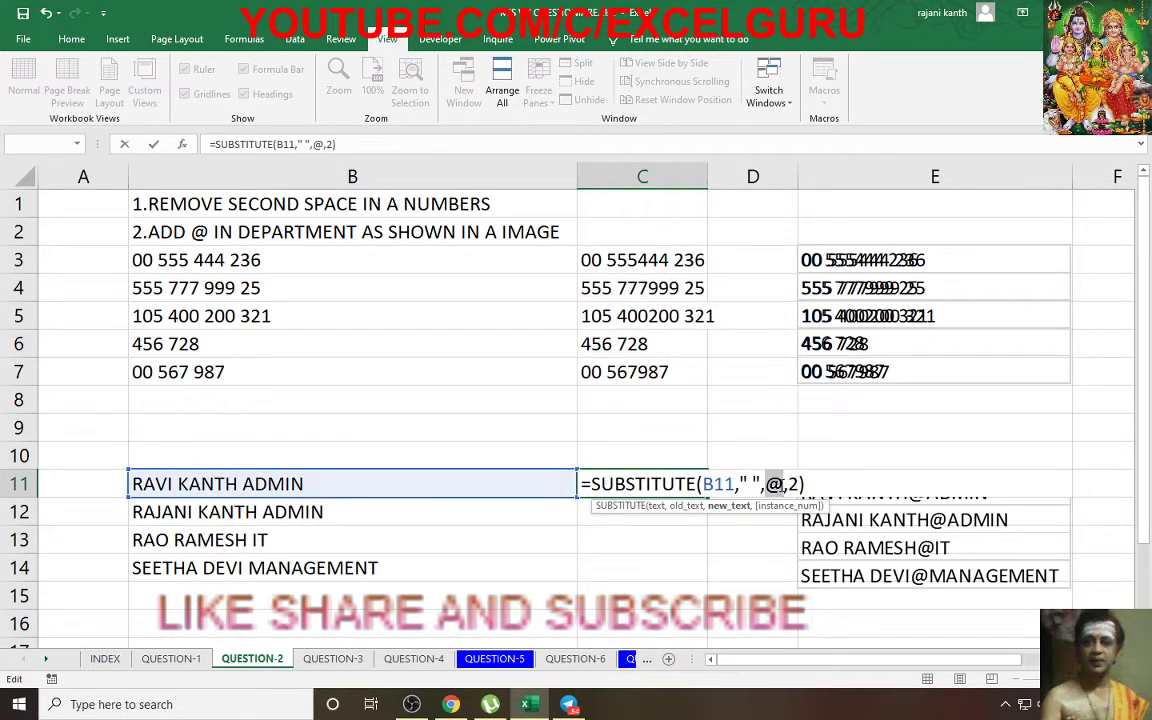
- Correct C11 to =SUBSTITUTE(B11," ","@",2), fill it to C14, and widen column C
click(766, 485)
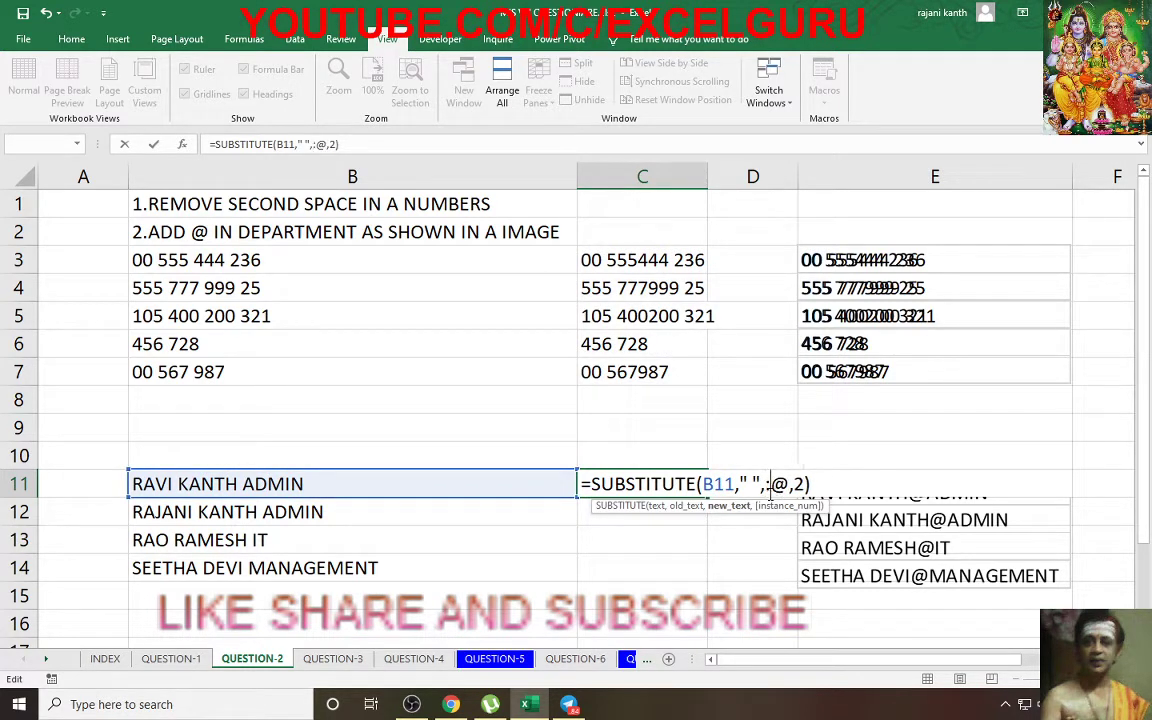
text(" )
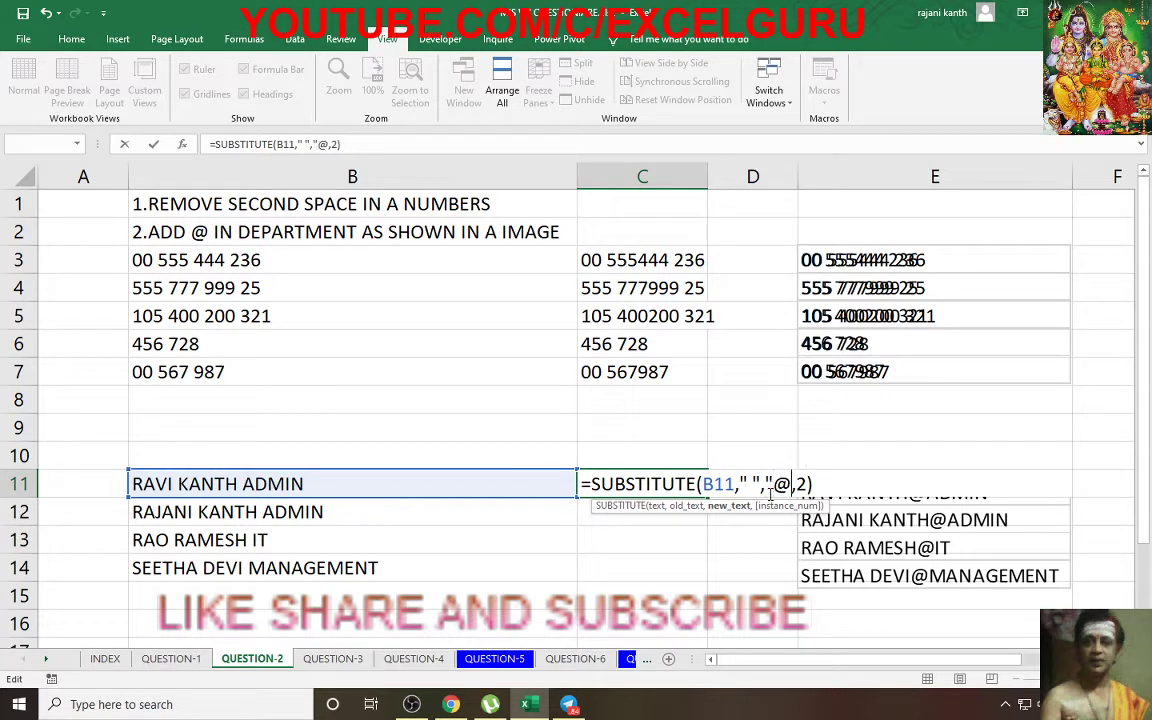
text(")
key(ctrl+Return)
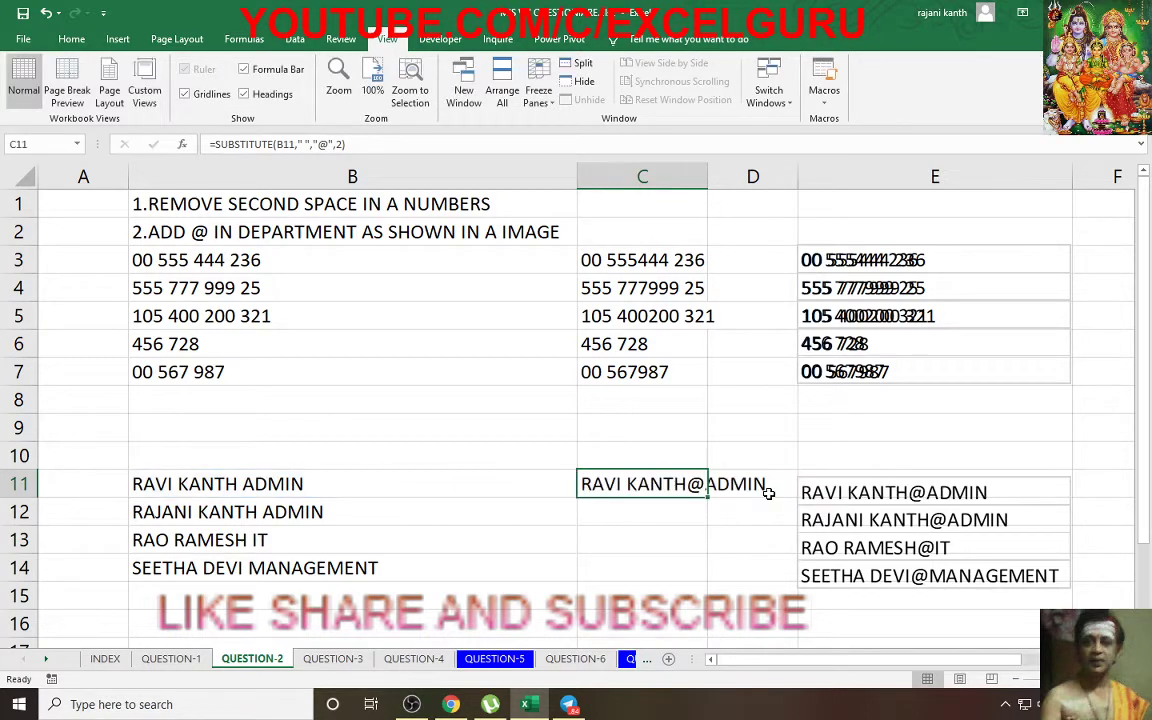
double_click(709, 497)
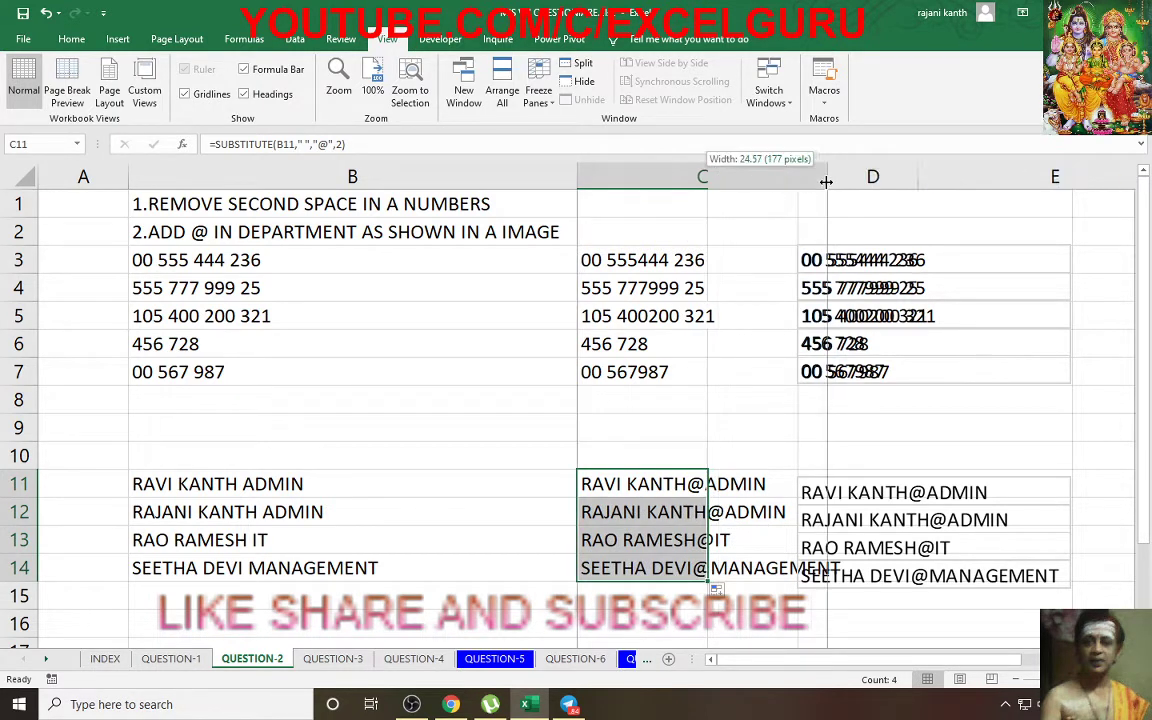
drag(706, 177, 827, 177)
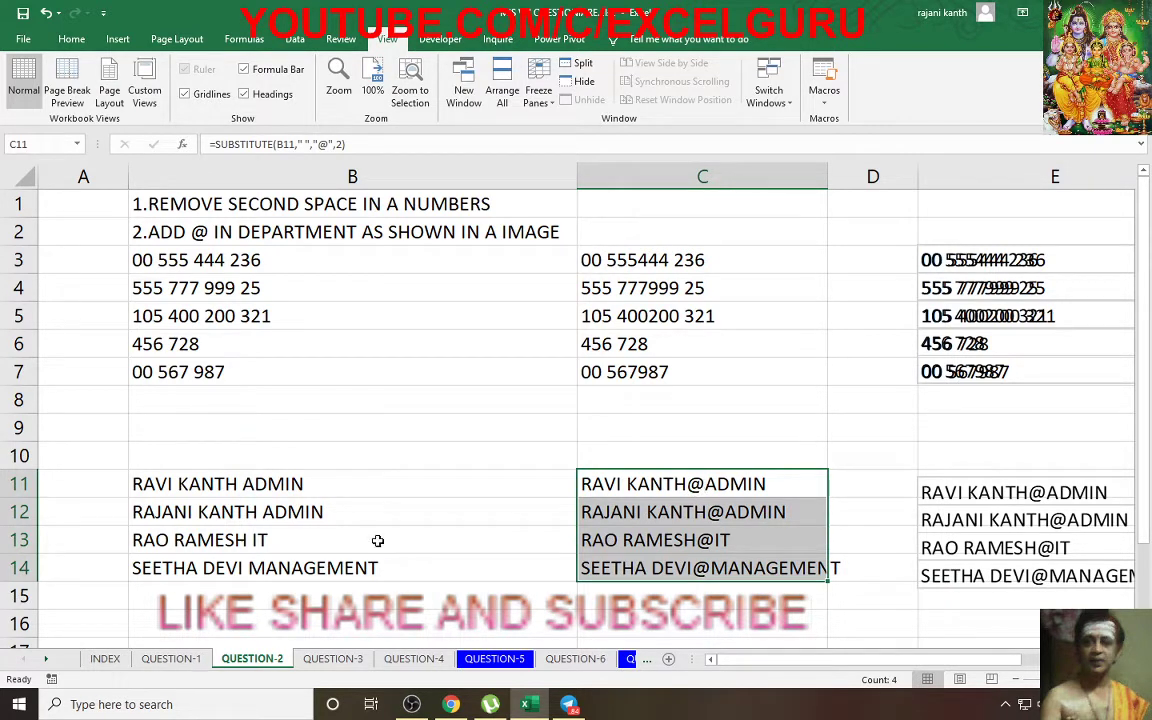
- Open the QUESTION-3 sheet and zoom to fit the task area A1:D11
click(333, 659)
click(456, 398)
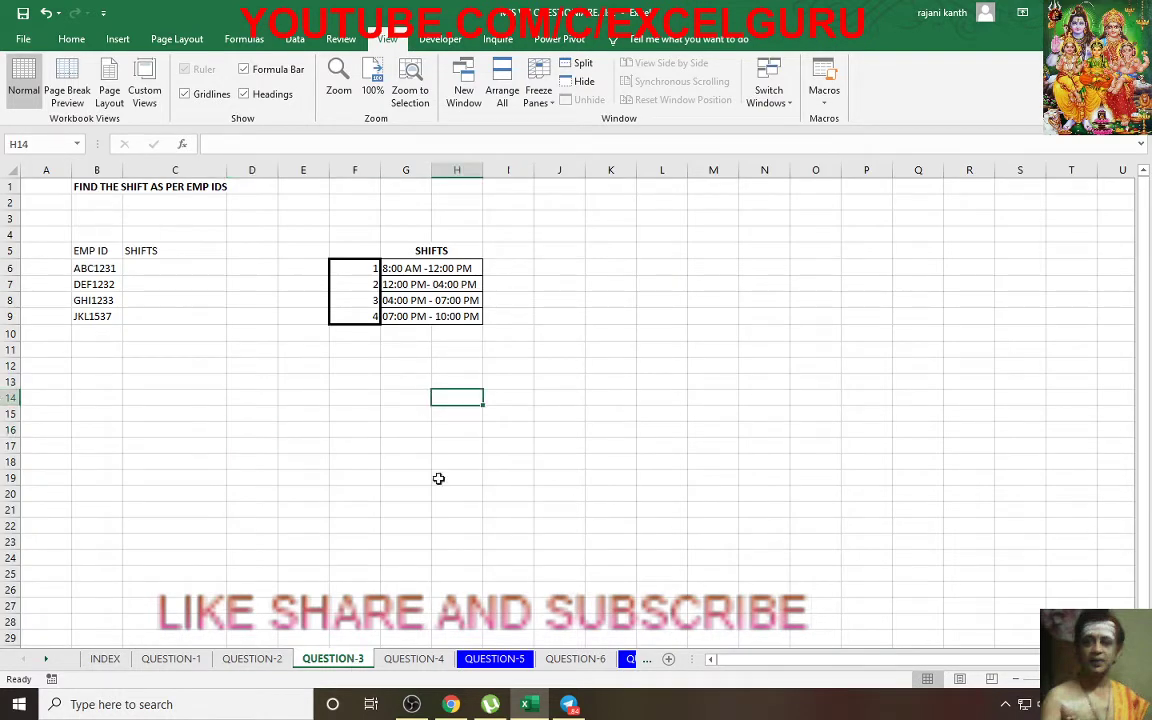
mouse_move(46, 186)
mouse_down()
mouse_move(260, 234)
mouse_move(253, 356)
mouse_up()
key(alt)
key(w)
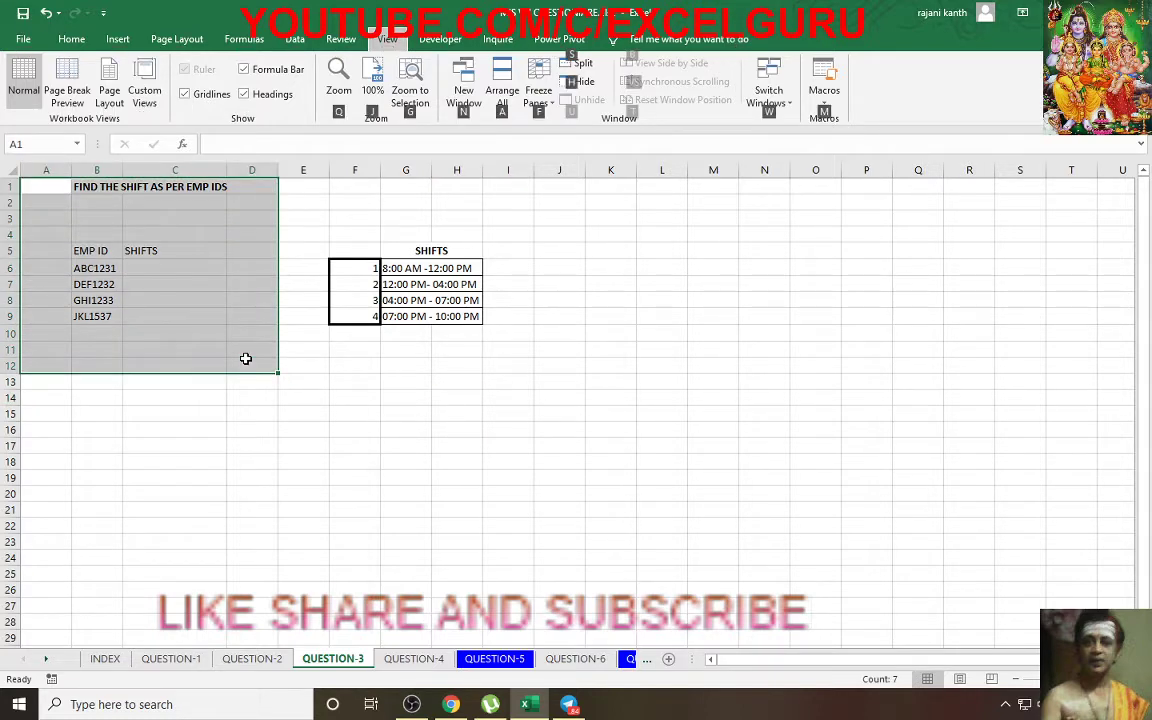
key(g)
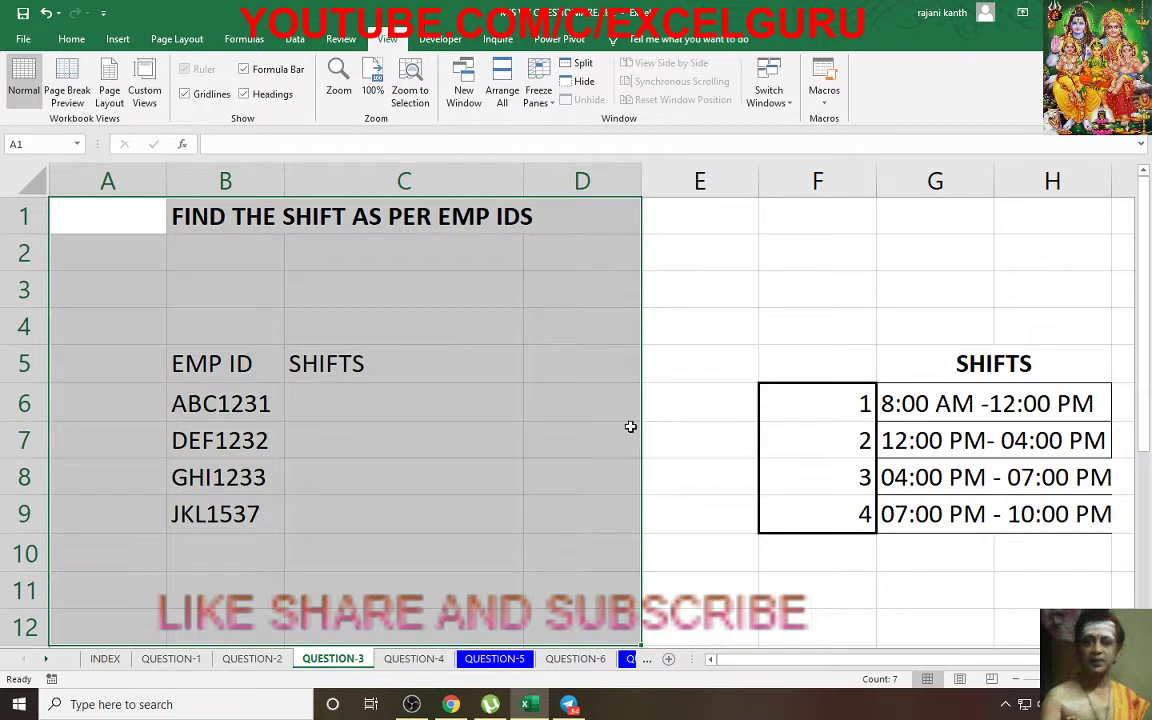
- Select the four employee IDs in B6:B9
click(718, 430)
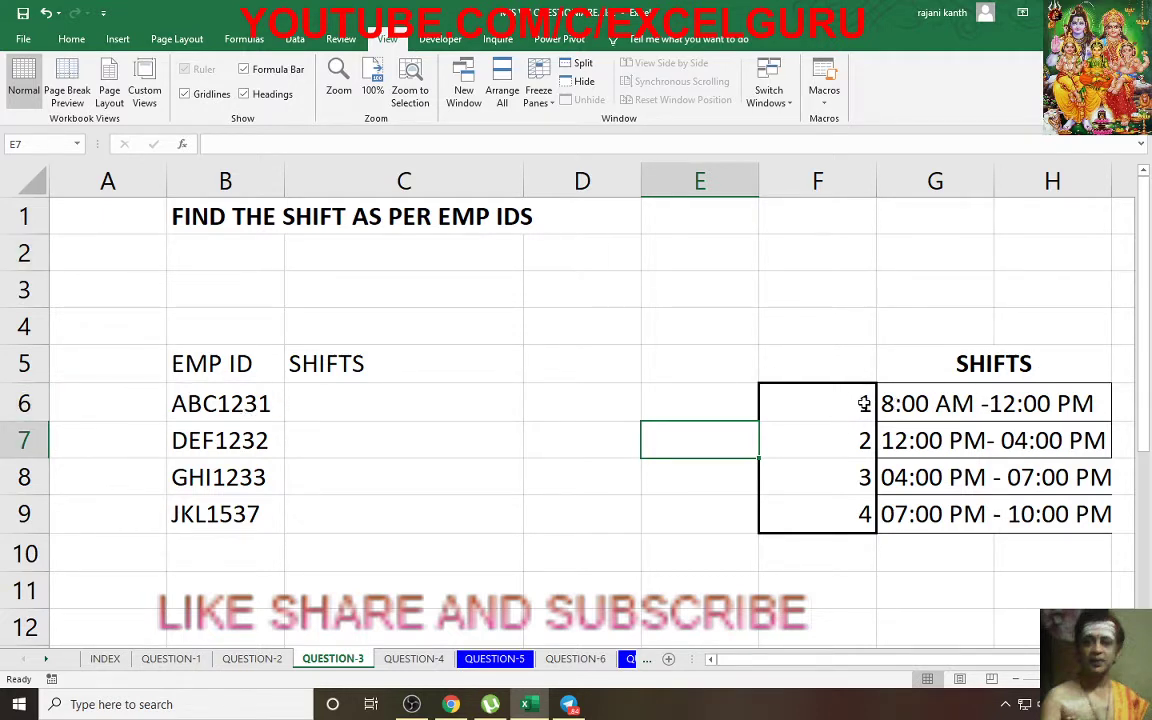
drag(864, 403, 856, 504)
click(250, 416)
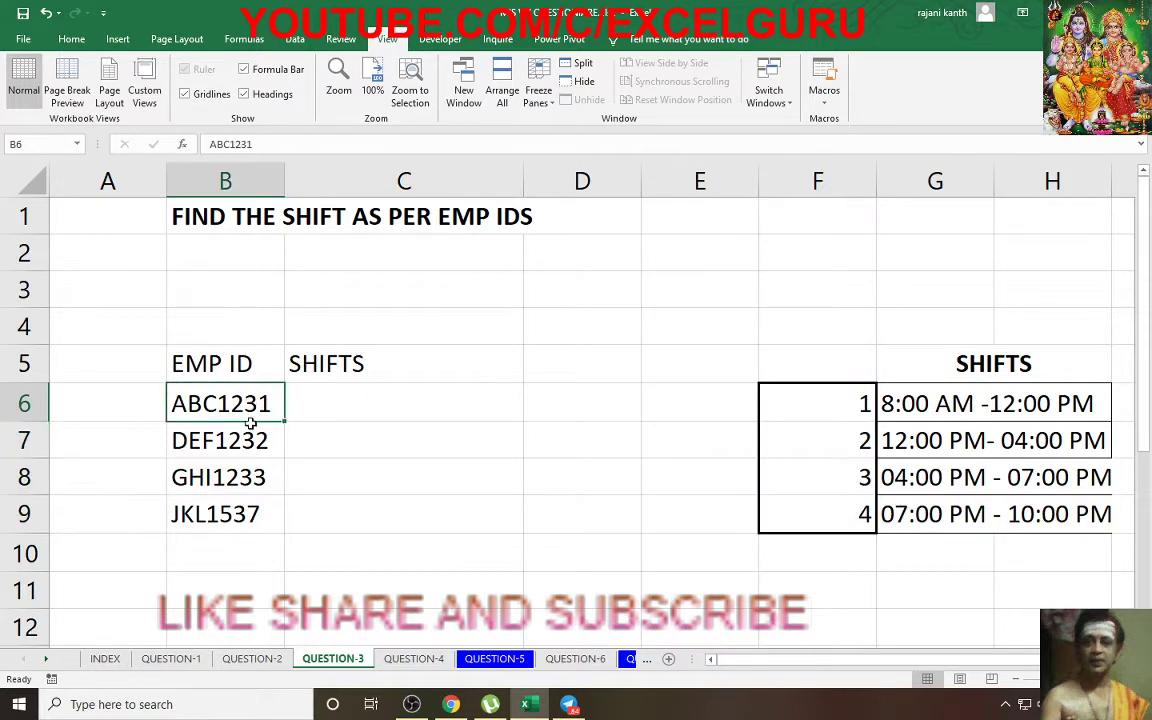
drag(250, 422, 250, 510)
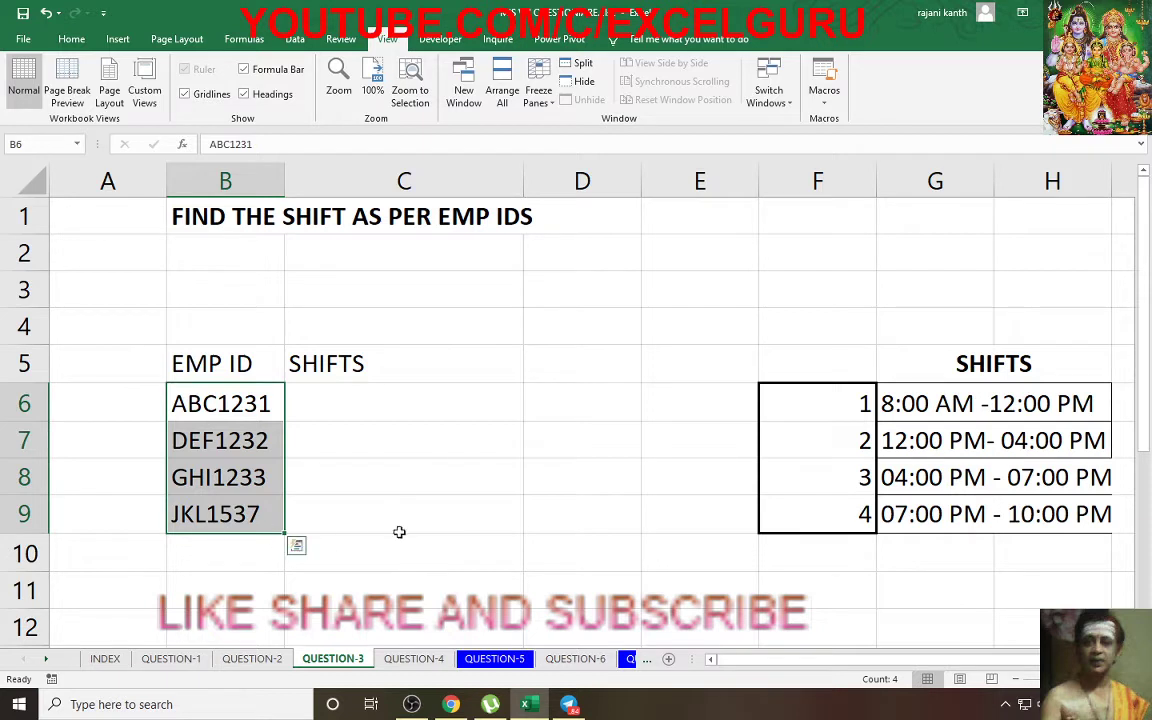
- Enter =RIGHT(B6,1) in C6 to extract the employee ID's last digit
double_click(363, 409)
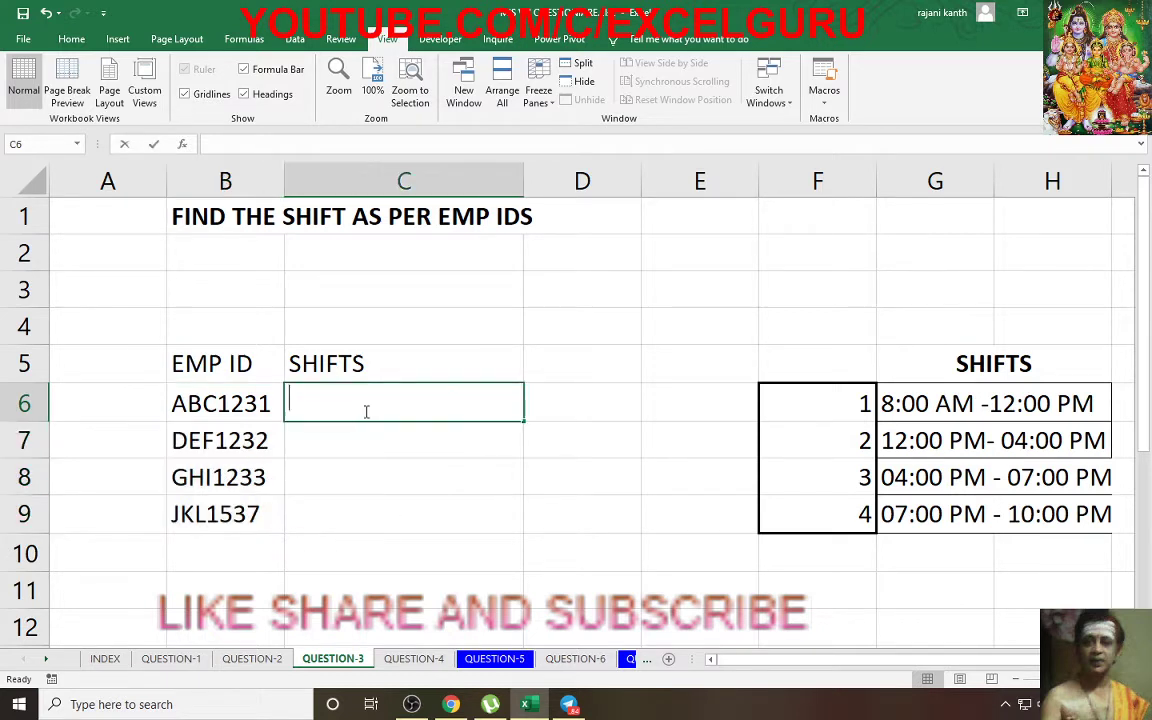
text(=righ)
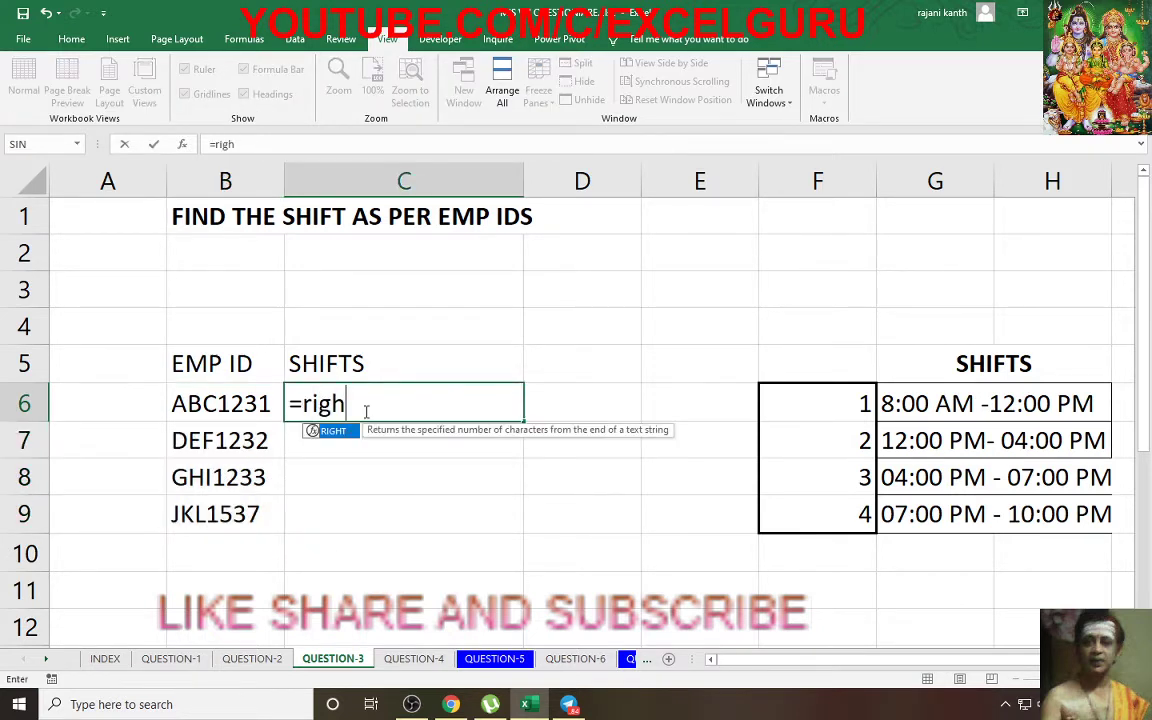
key(Tab)
key(Left)
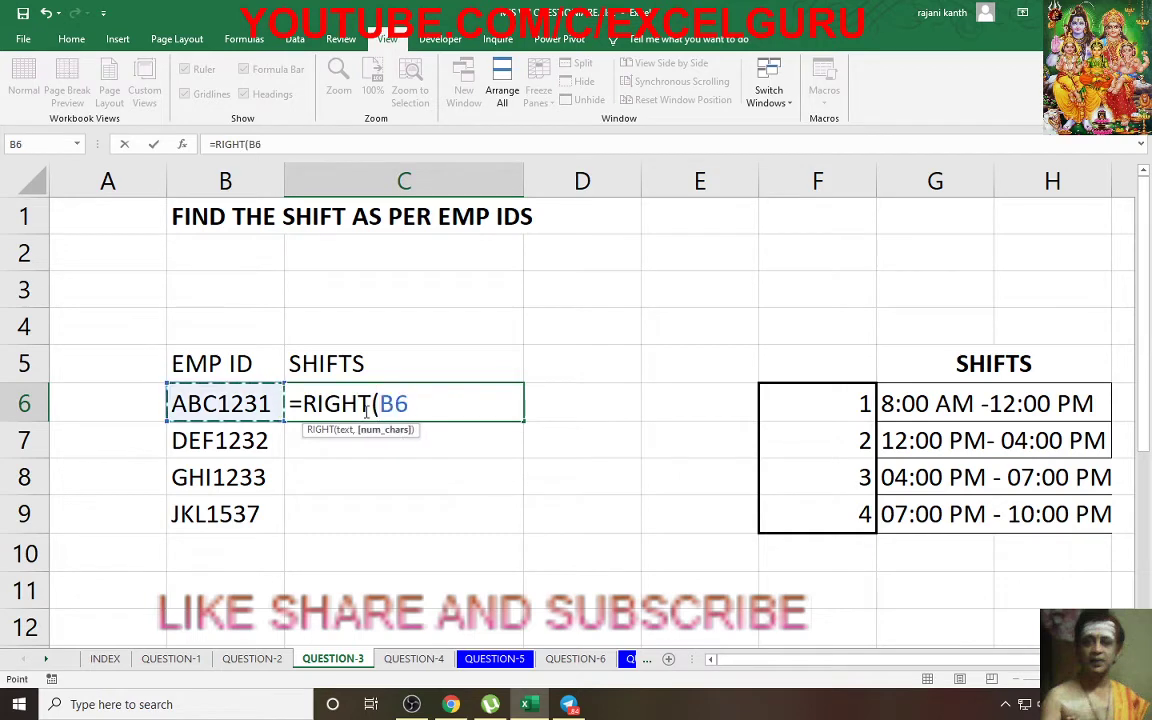
text(,1))
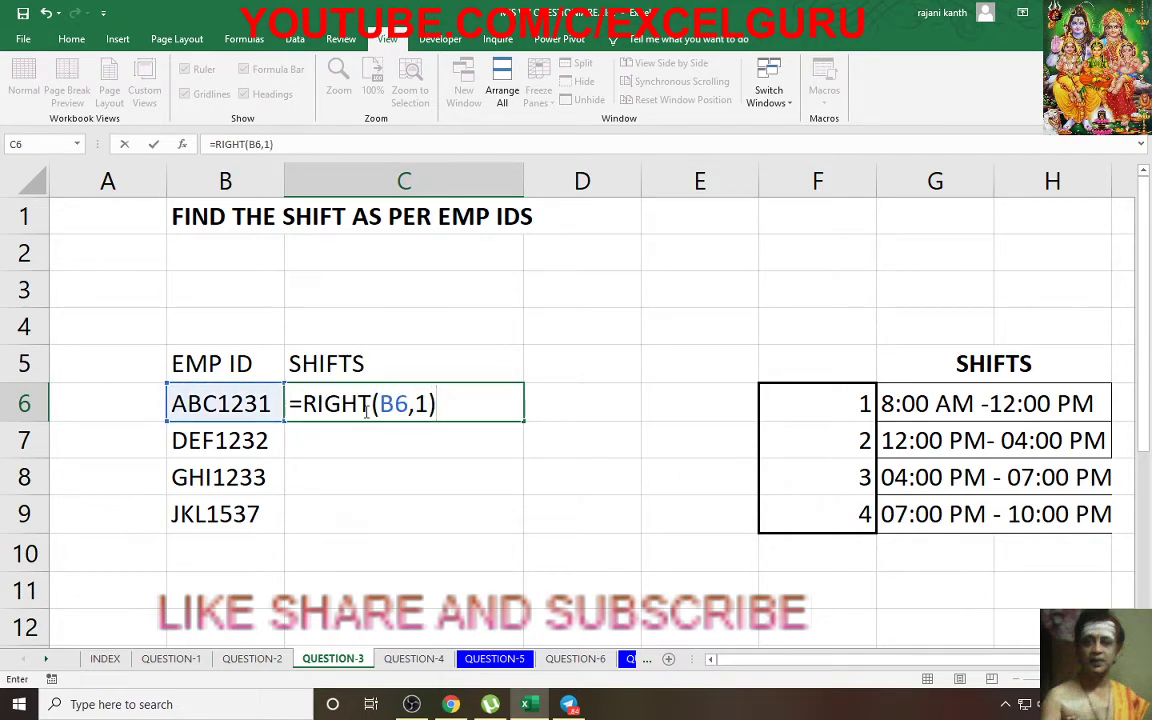
key(ctrl+Return)
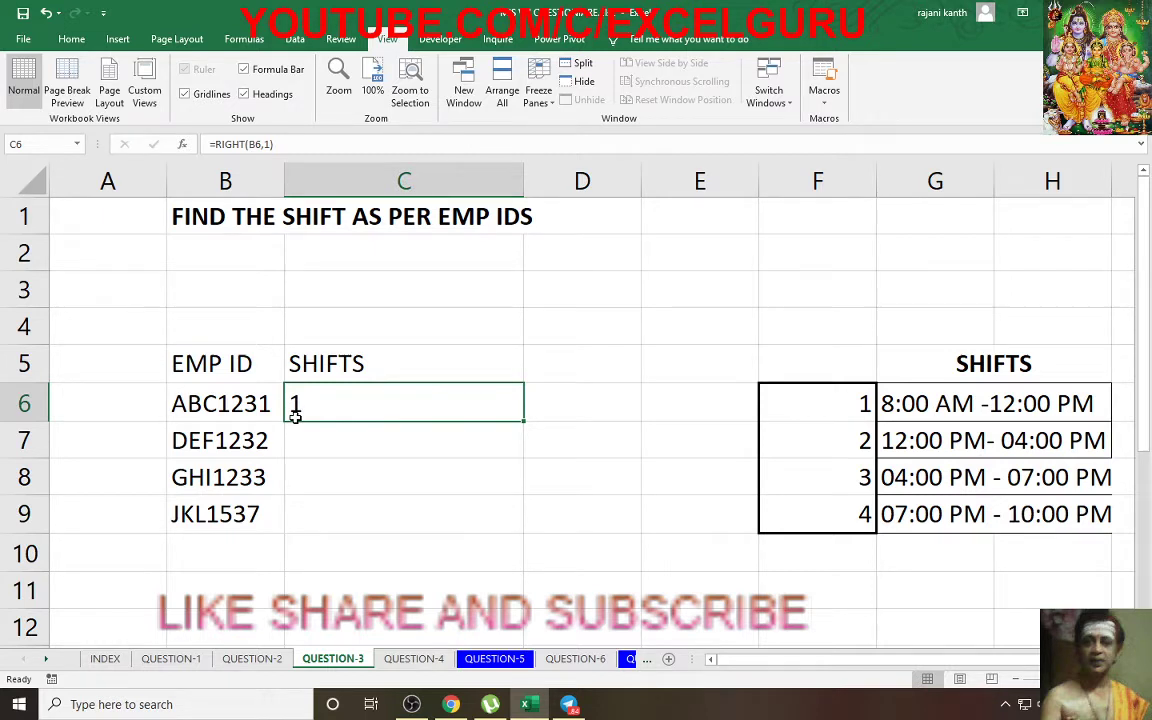
- Append +0 to make it a number and fill down to C9 (1, 2, 3, 7)
double_click(295, 416)
text(+)
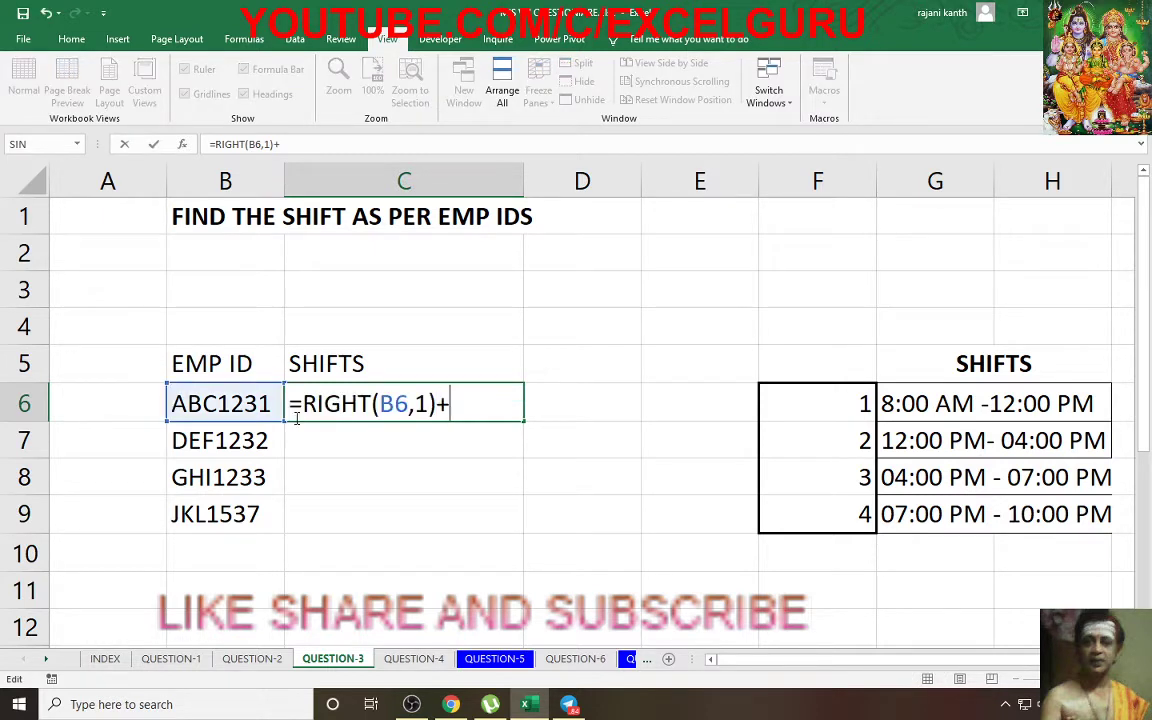
text(0)
key(ctrl+Return)
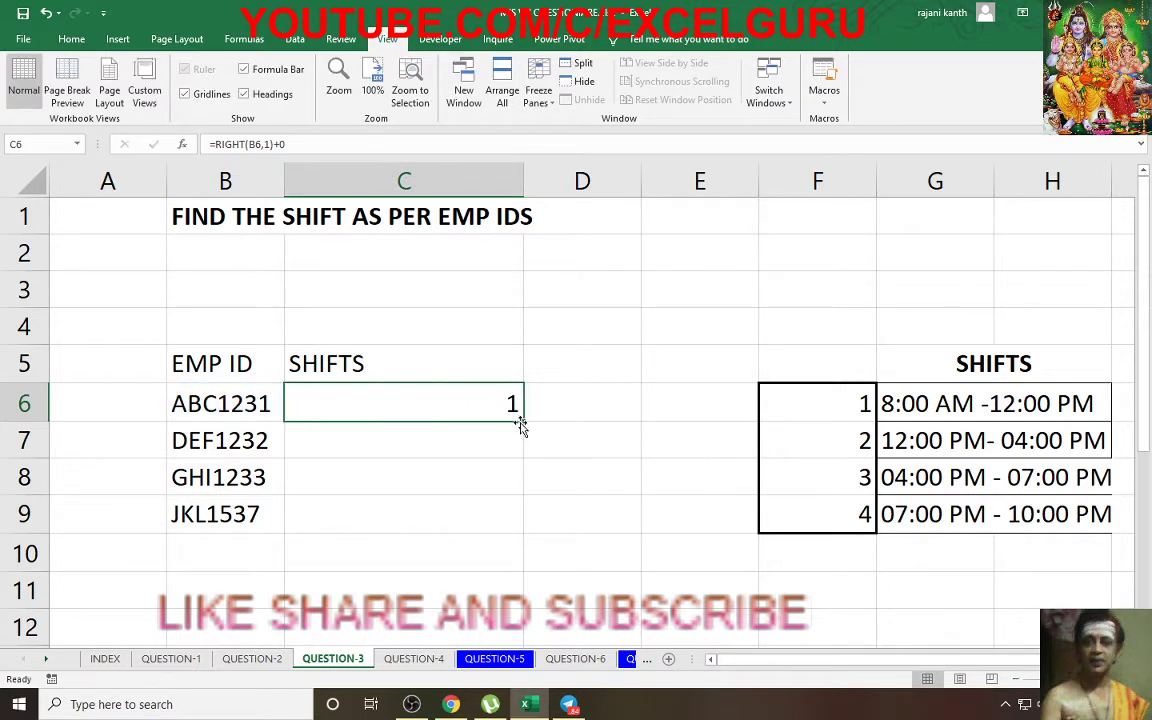
drag(522, 423, 522, 532)
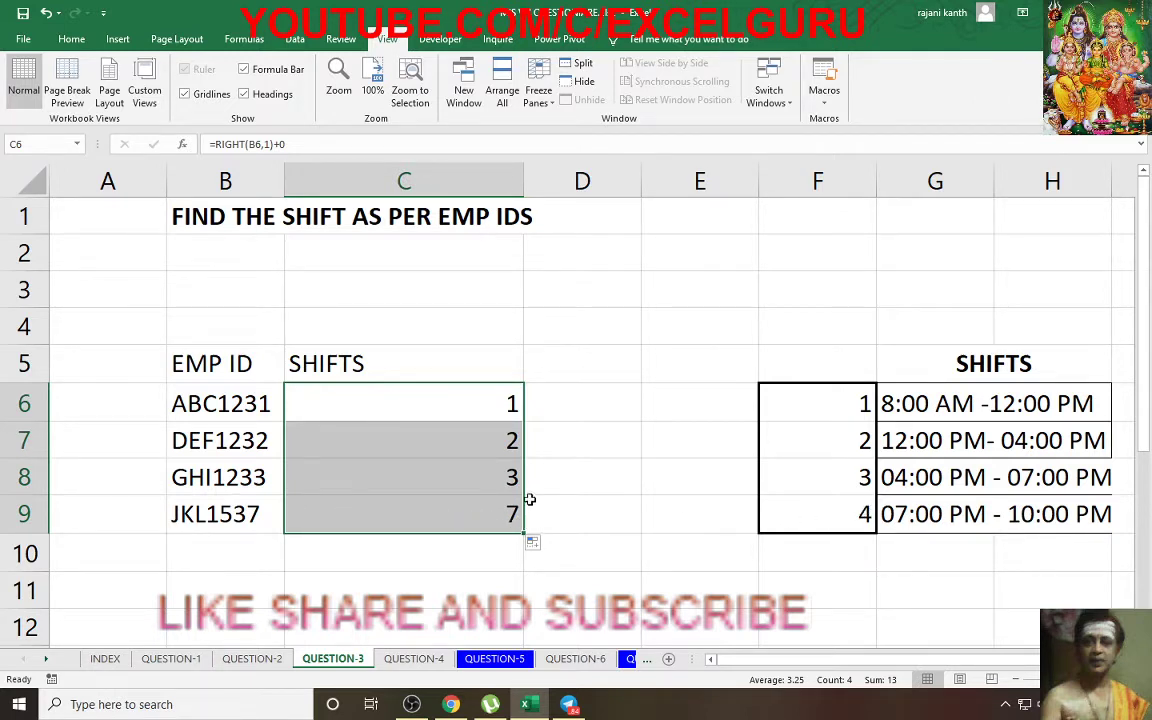
- Turn C6 into =VLOOKUP(RIGHT(B6,1)+0,$F$6:$H$9,2,0) to return the shift timing
click(482, 401)
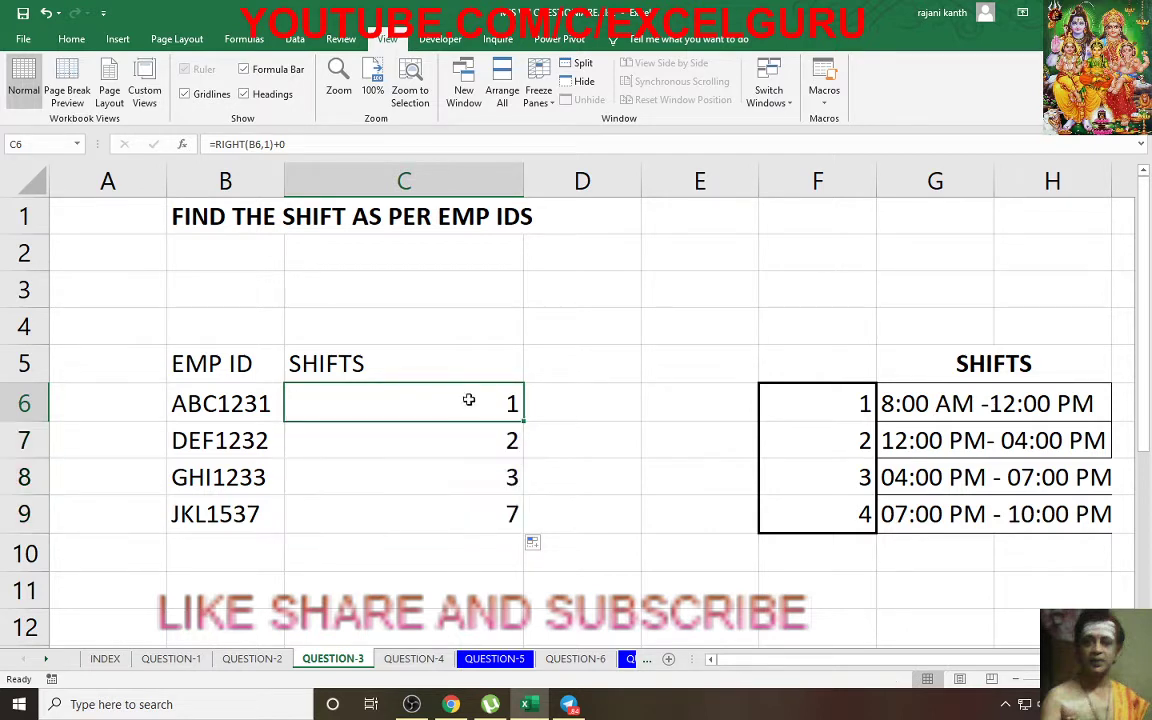
double_click(470, 401)
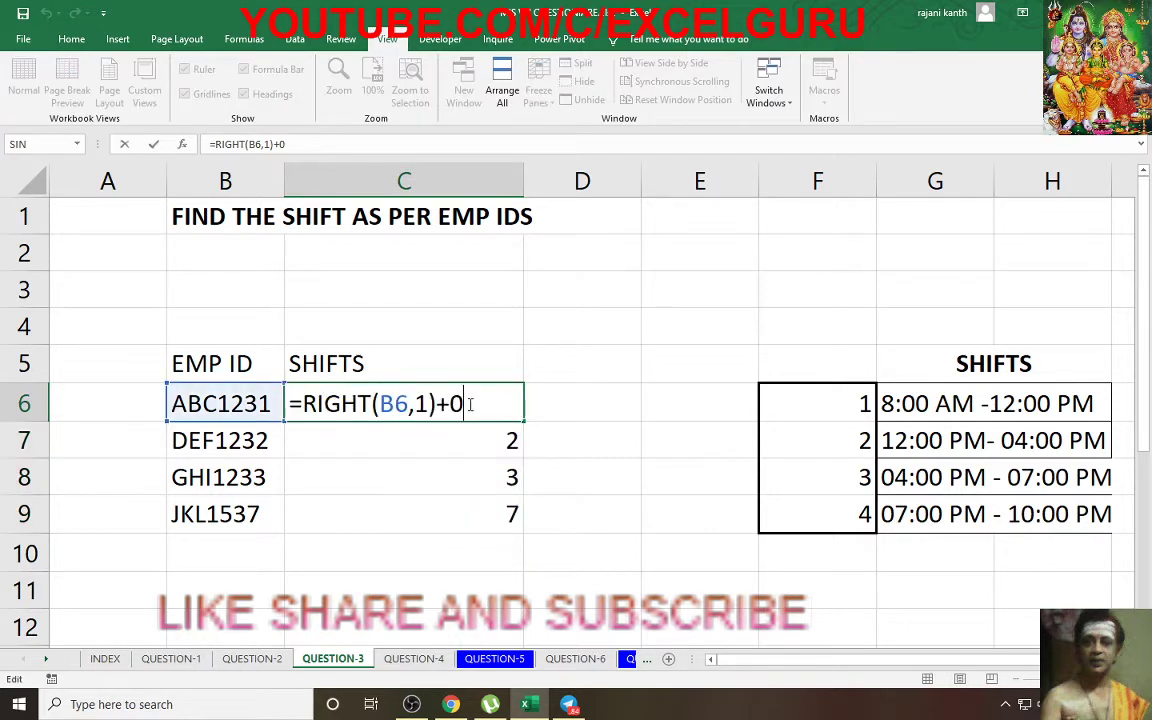
click(304, 404)
text(v)
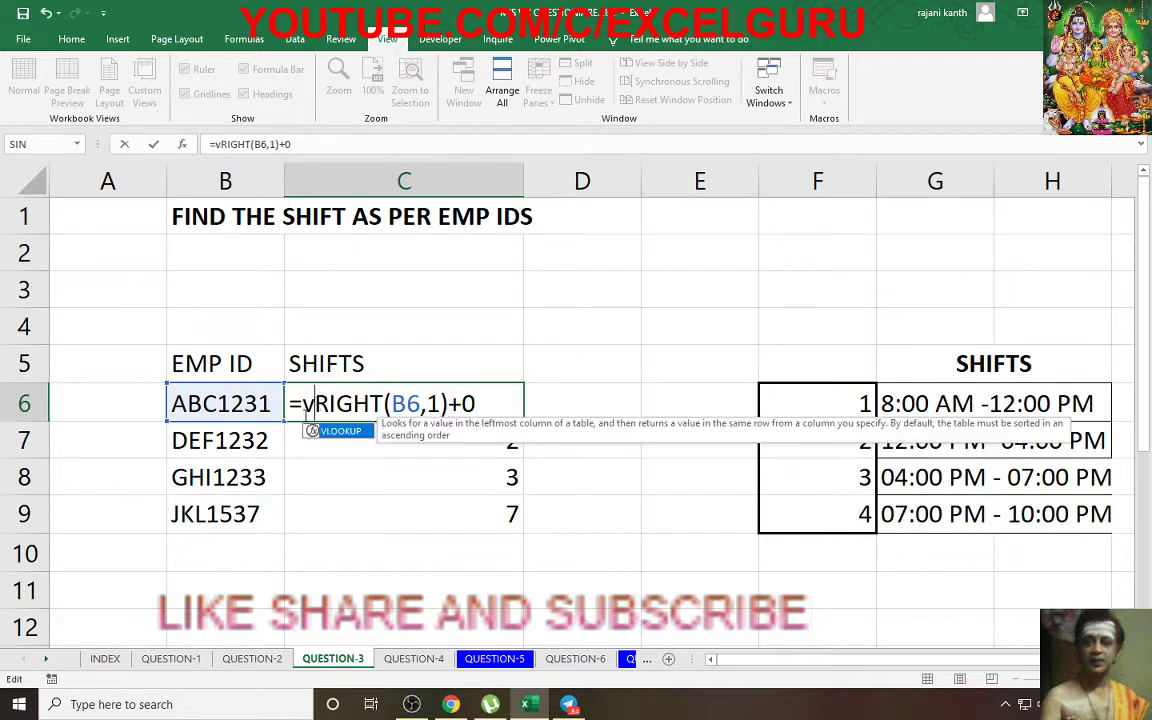
text(l)
key(Tab)
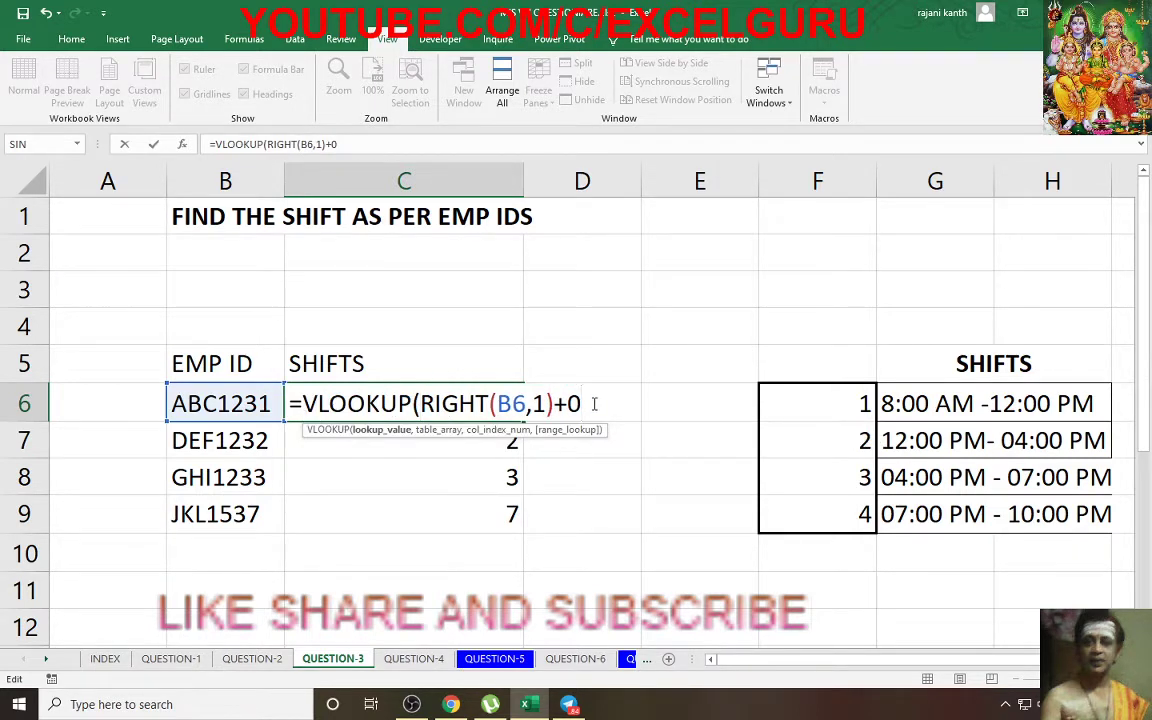
text(,)
mouse_move(808, 403)
mouse_down()
mouse_move(969, 401)
mouse_move(1043, 515)
mouse_up()
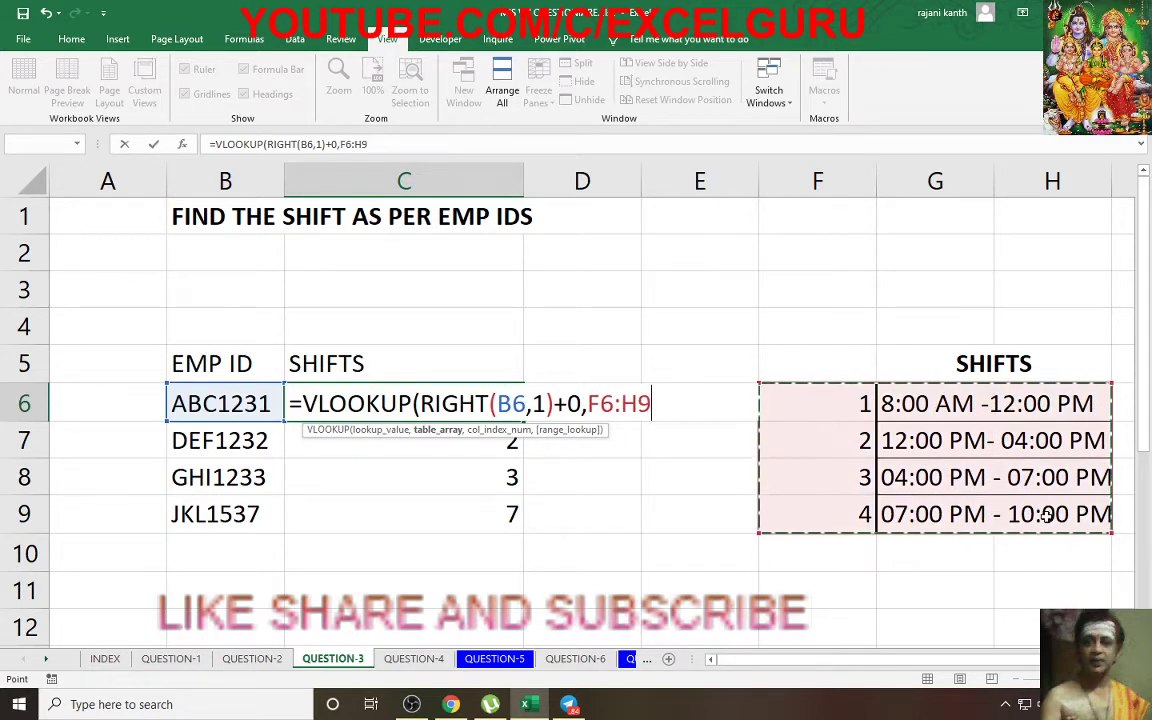
key(F4)
text($H$9,)
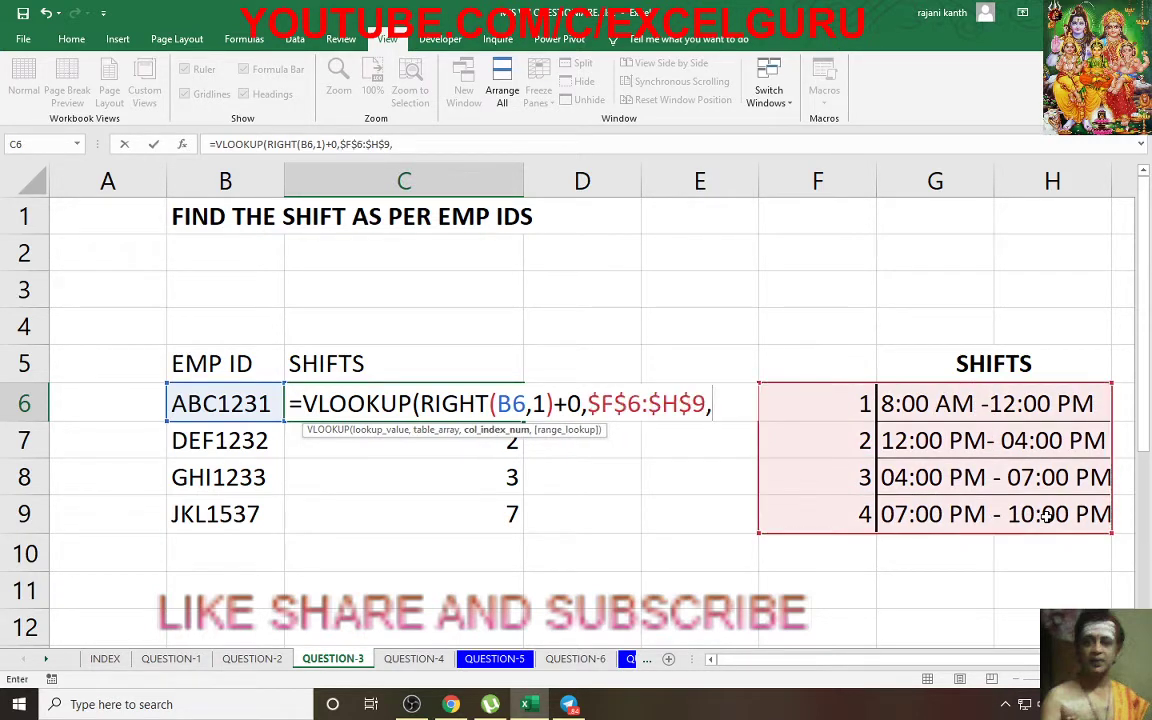
text(2,)
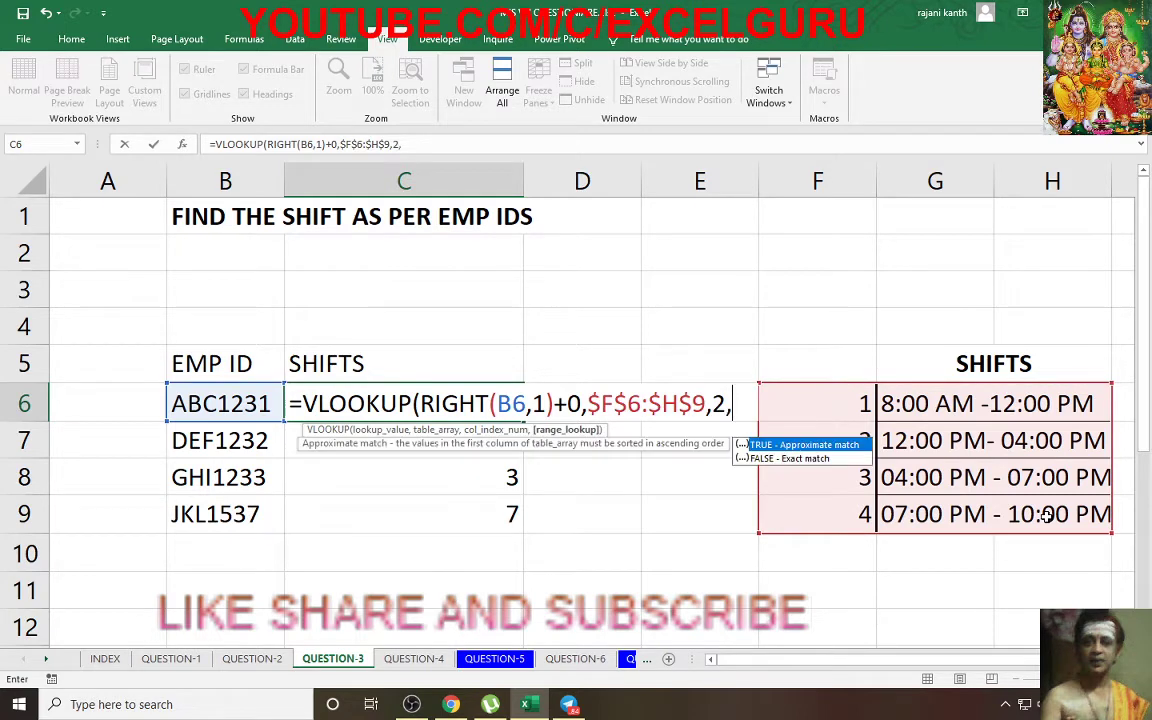
text(0))
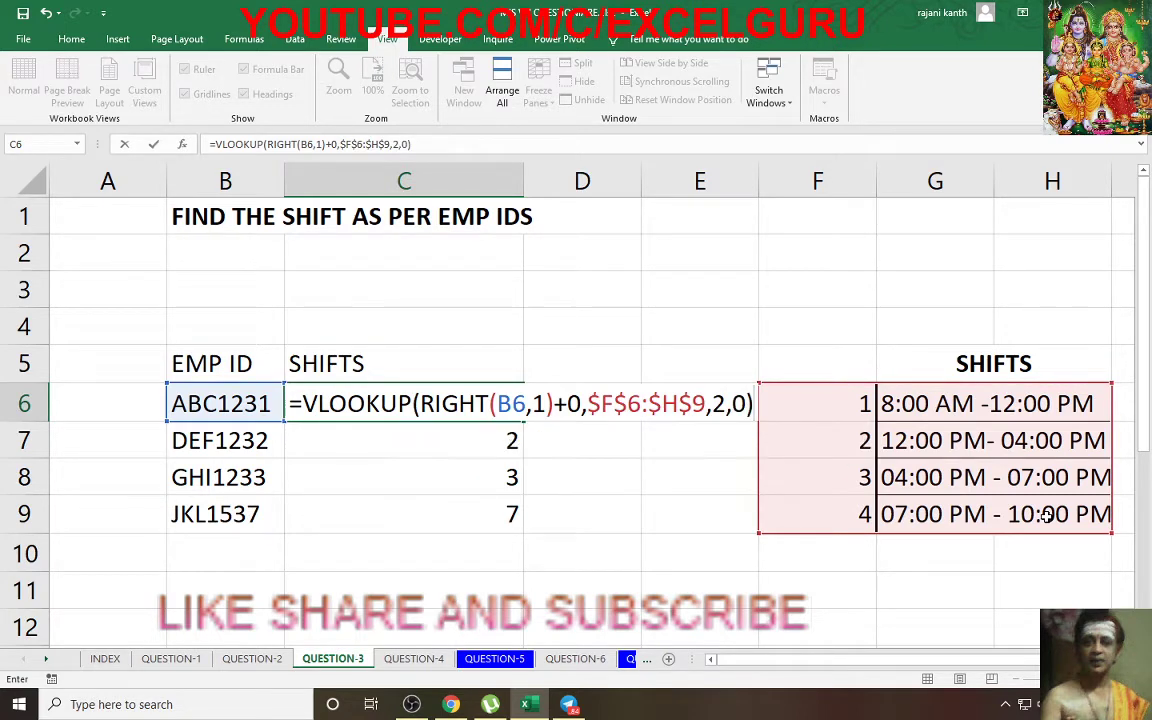
key(ctrl+Return)
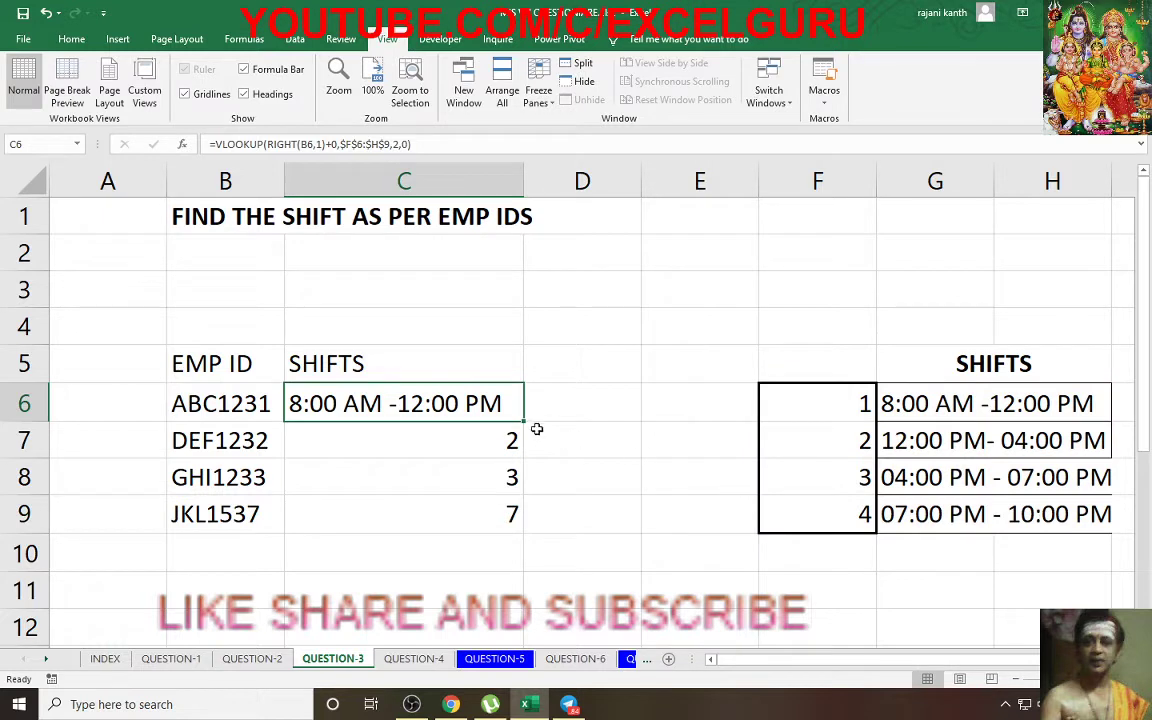
- Fill the lookup down to C9, where JKL1537 shows #N/A, and start editing B9
double_click(522, 421)
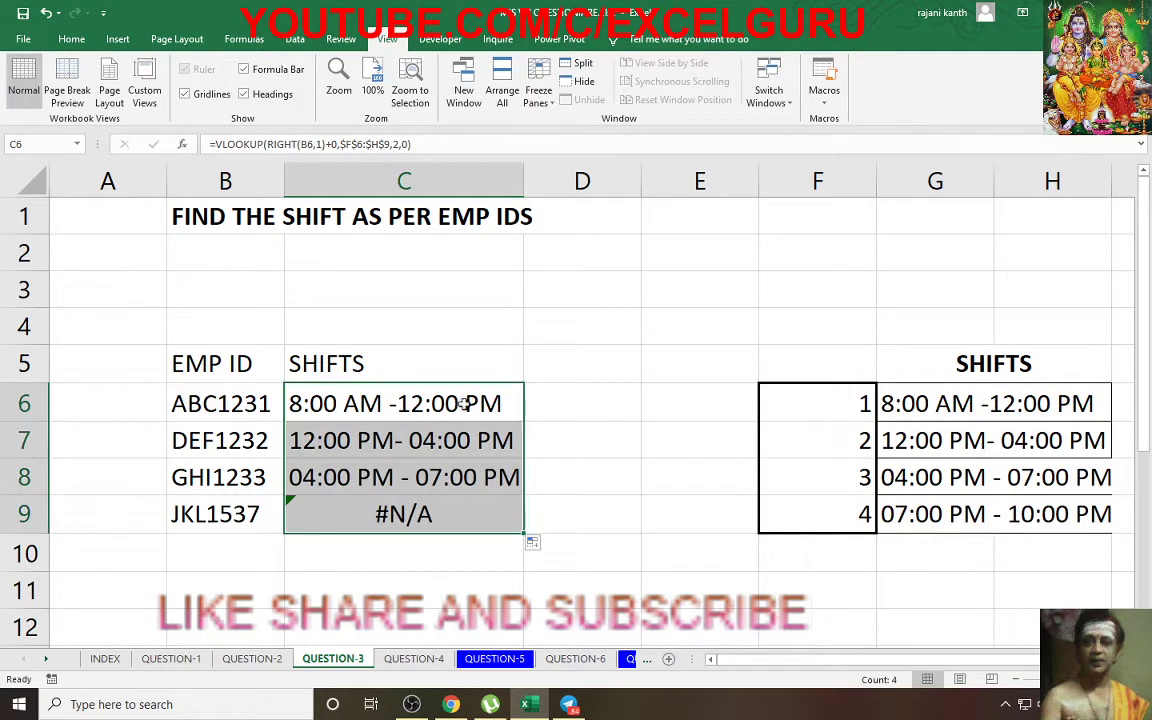
click(269, 517)
double_click(269, 517)
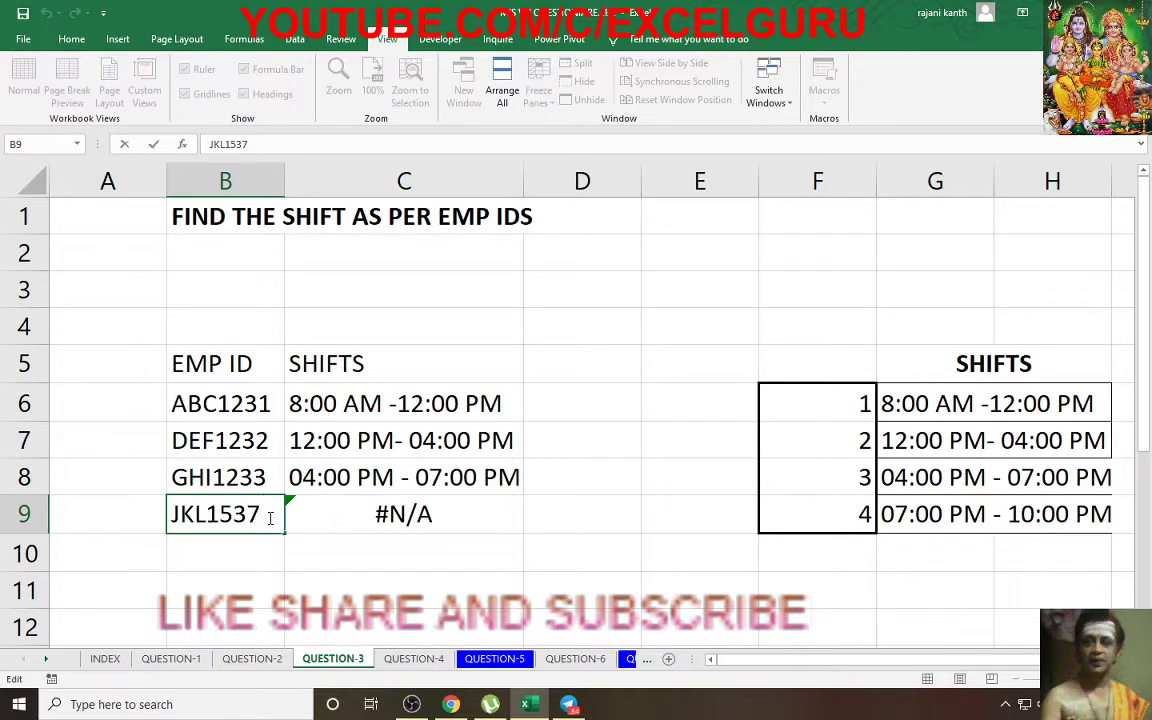
- Change B9's ID to JKL15374 so C9 shows the 07:00 PM - 10:00 PM shift
text(4)
key(Return)
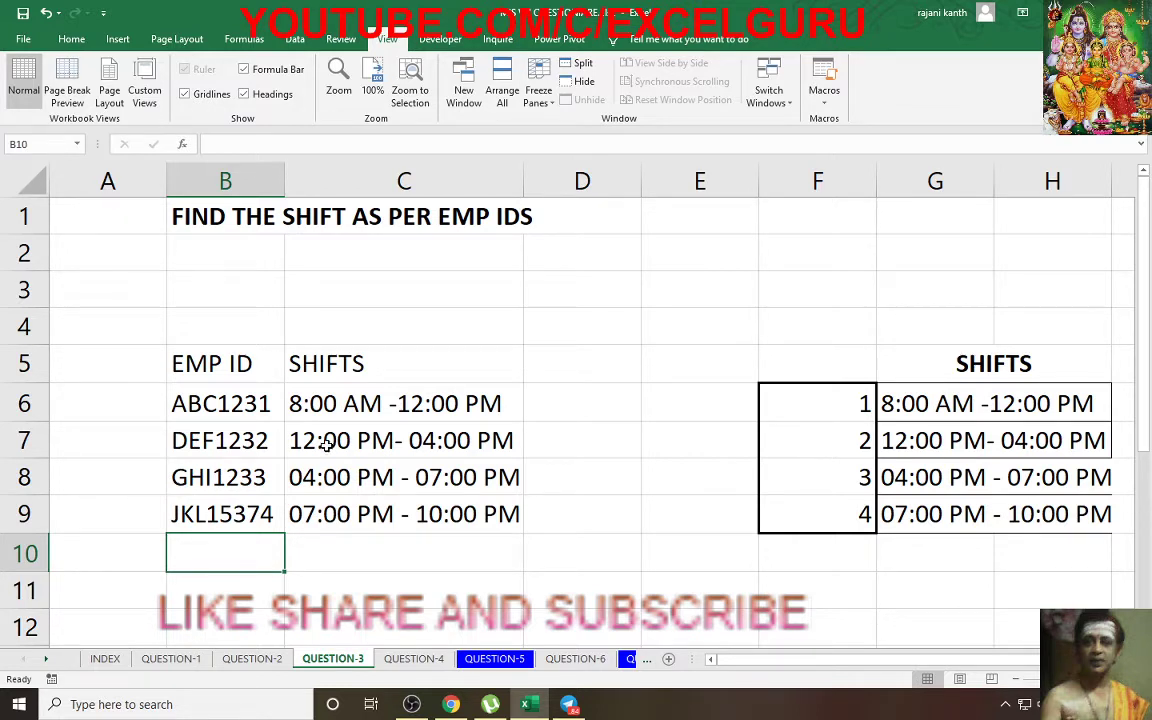
- Open QUESTION-4 and review the month headers, rep names and sales figures B5:I13
click(426, 662)
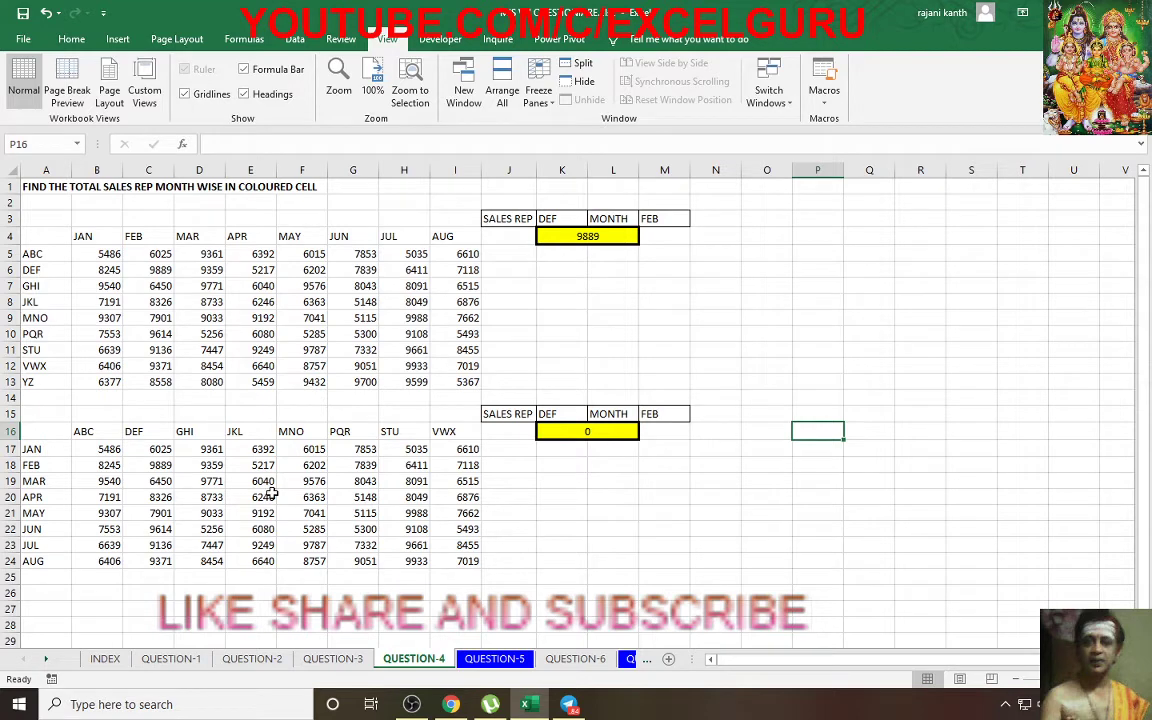
drag(88, 236, 412, 234)
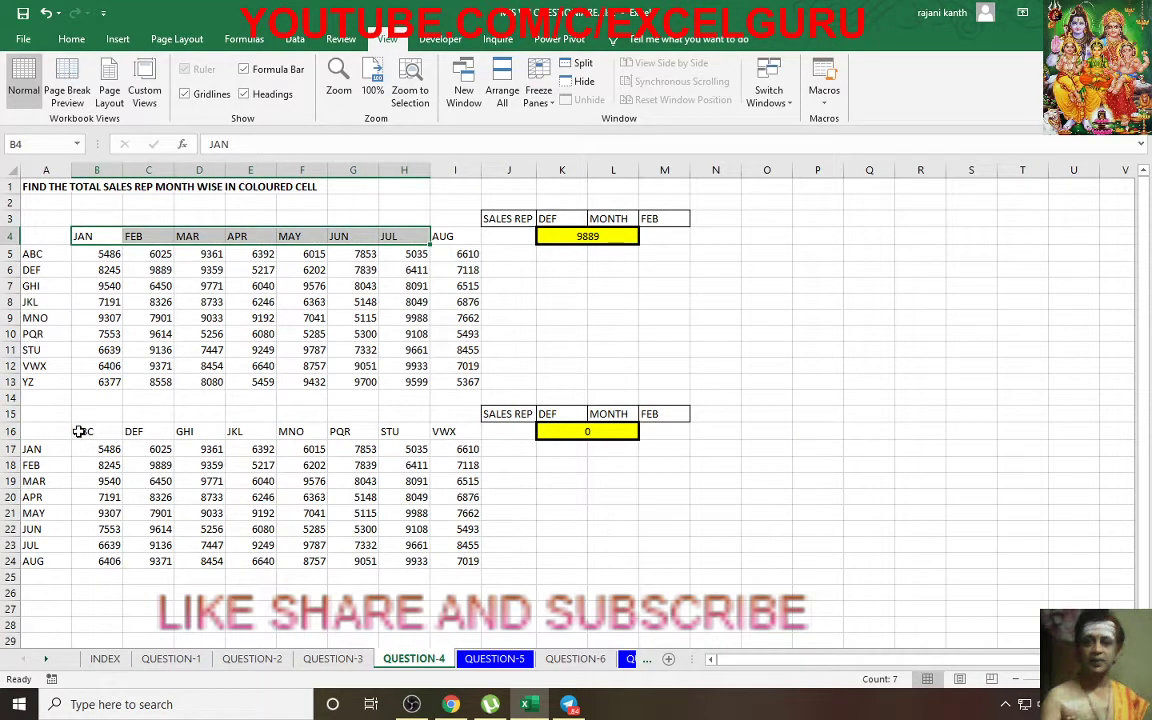
drag(85, 431, 440, 433)
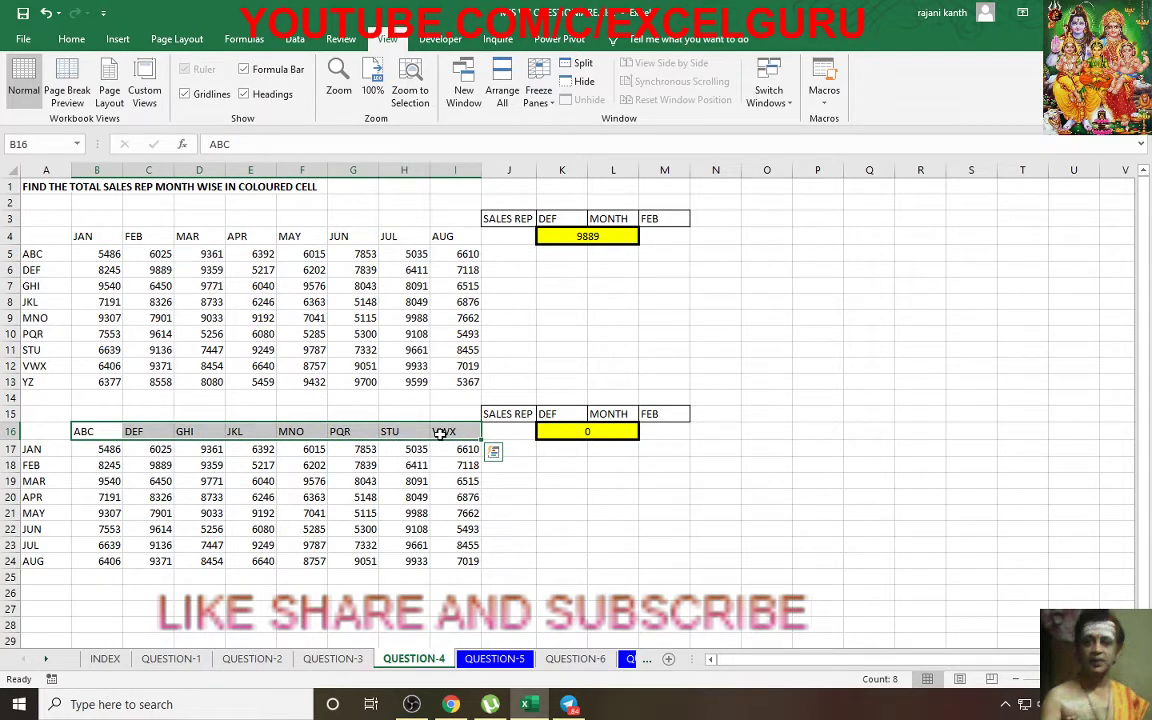
drag(32, 449, 44, 573)
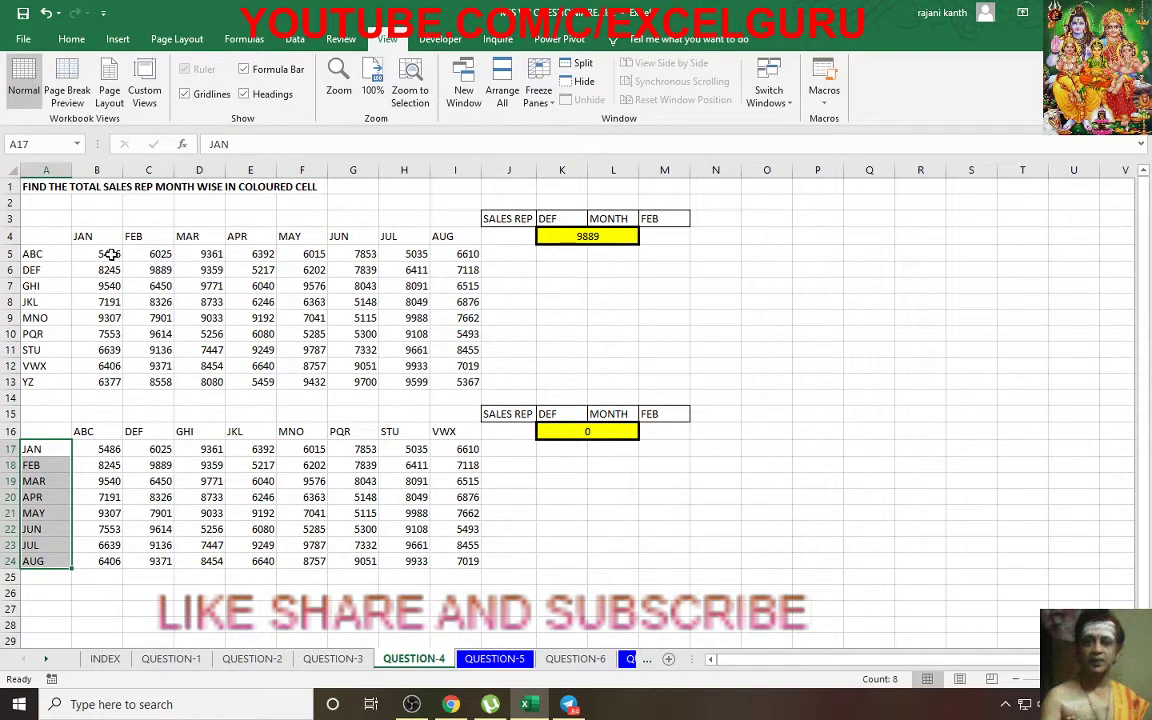
drag(110, 254, 462, 380)
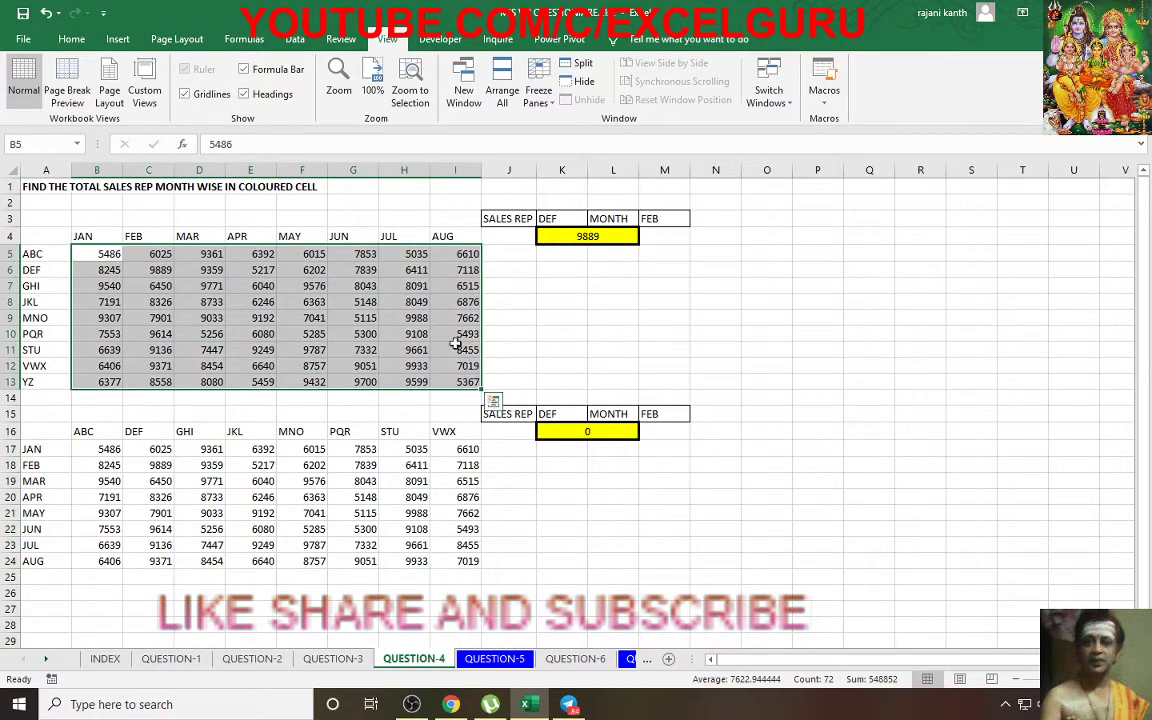
- Trace rep DEF's row across to the FEB sale of 9889 in C6
click(30, 270)
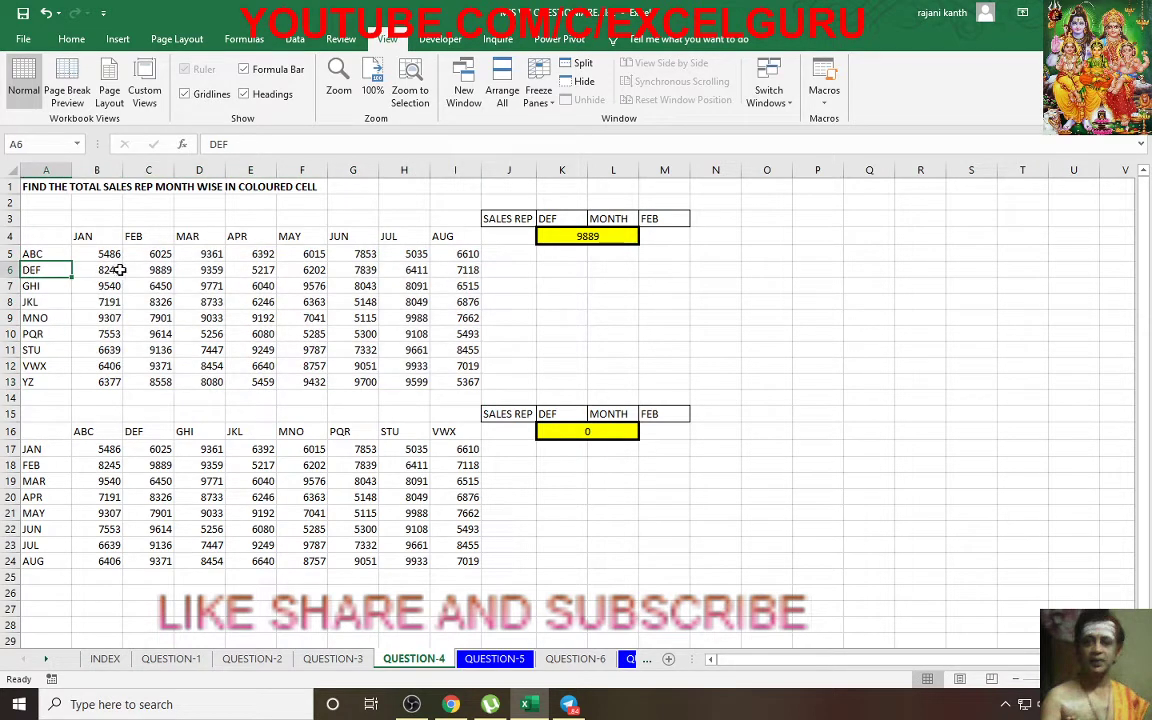
click(152, 270)
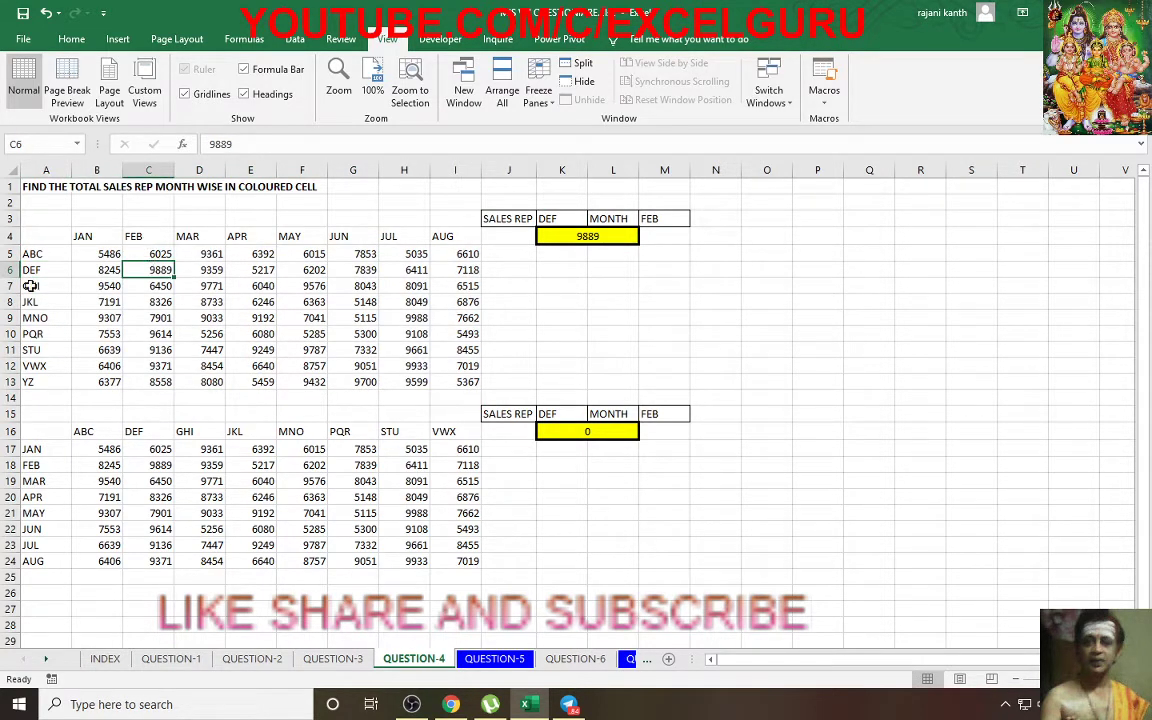
drag(30, 270, 151, 270)
click(160, 269)
click(663, 239)
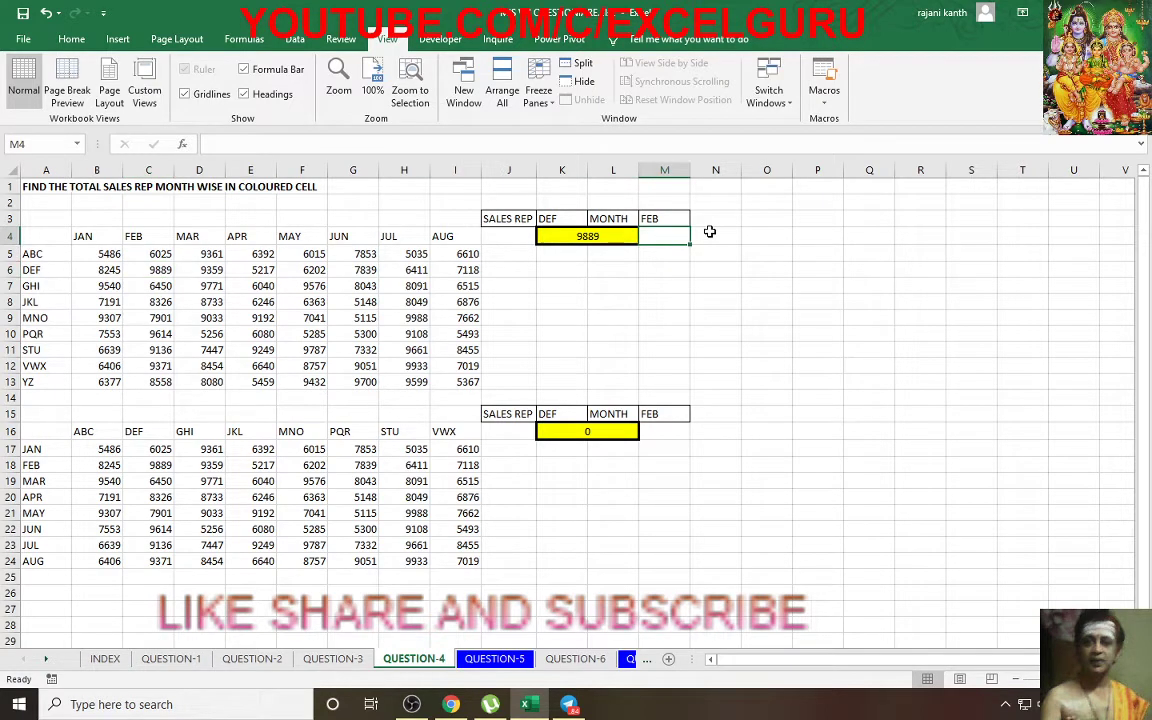
- Cancel the stray entry in M4 and select the rep and month input area, adjusting the zoom
text(=)
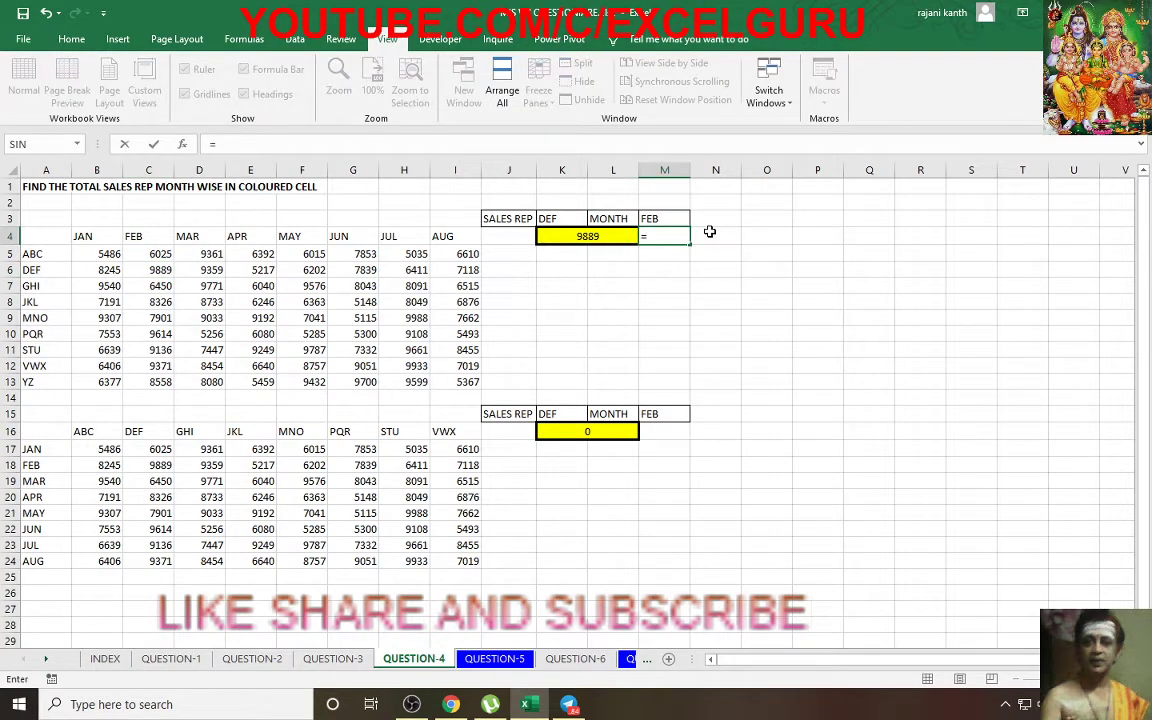
key(Escape)
drag(486, 195, 727, 245)
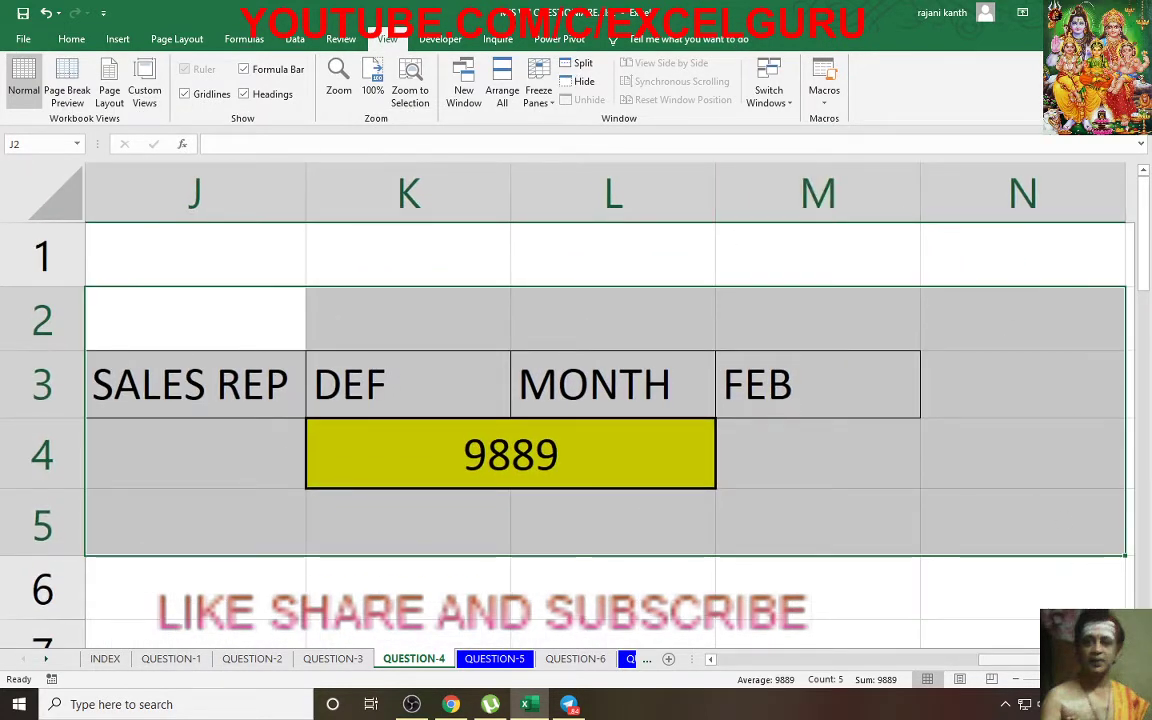
key(alt+w)
key(j)
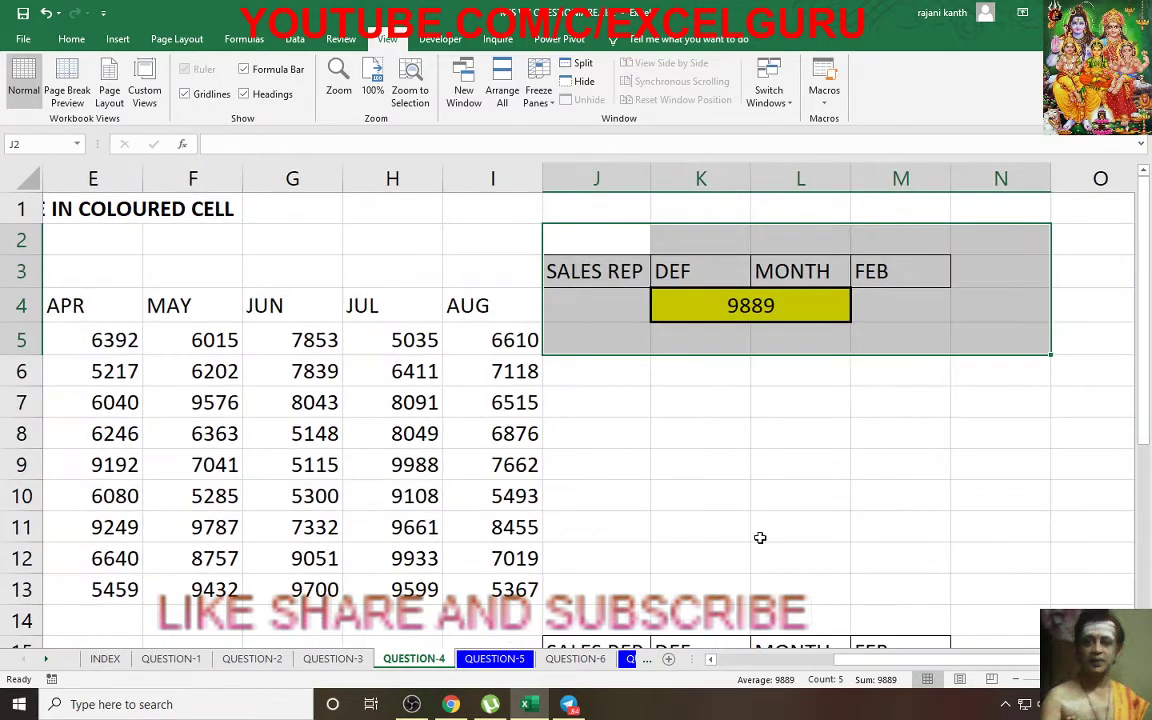
- Clear K4 and start =INDEX( over the absolute sales range $B$5:$I$13
click(792, 304)
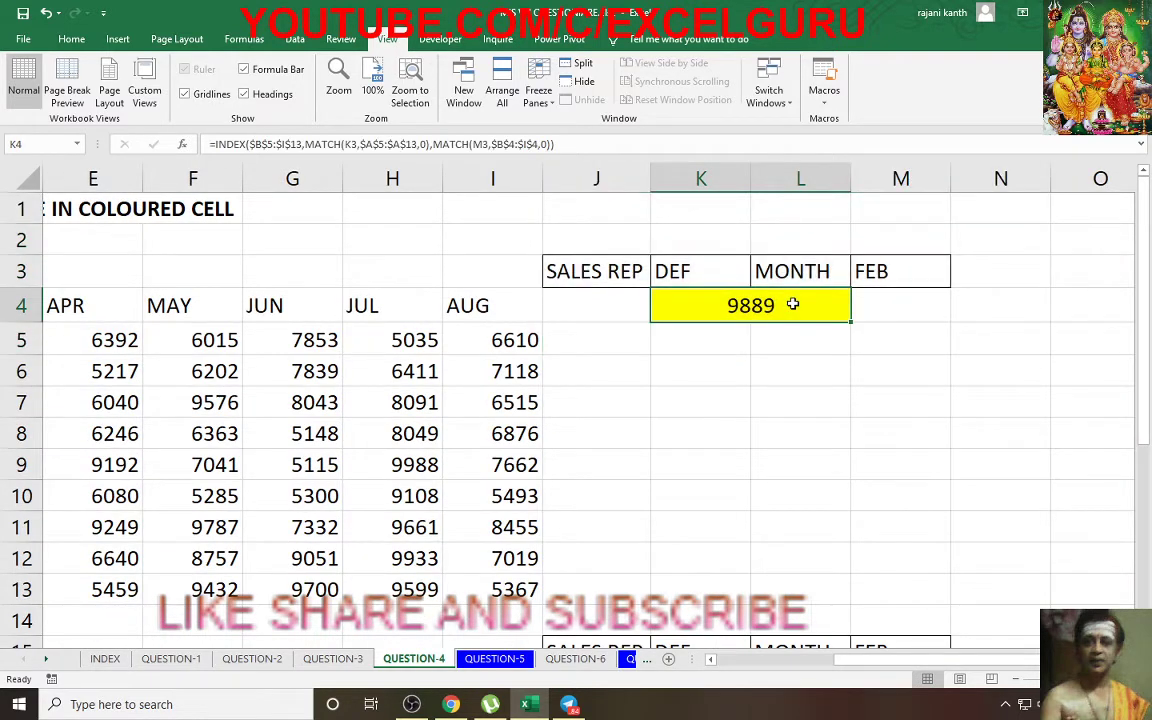
key(Delete)
text(=index)
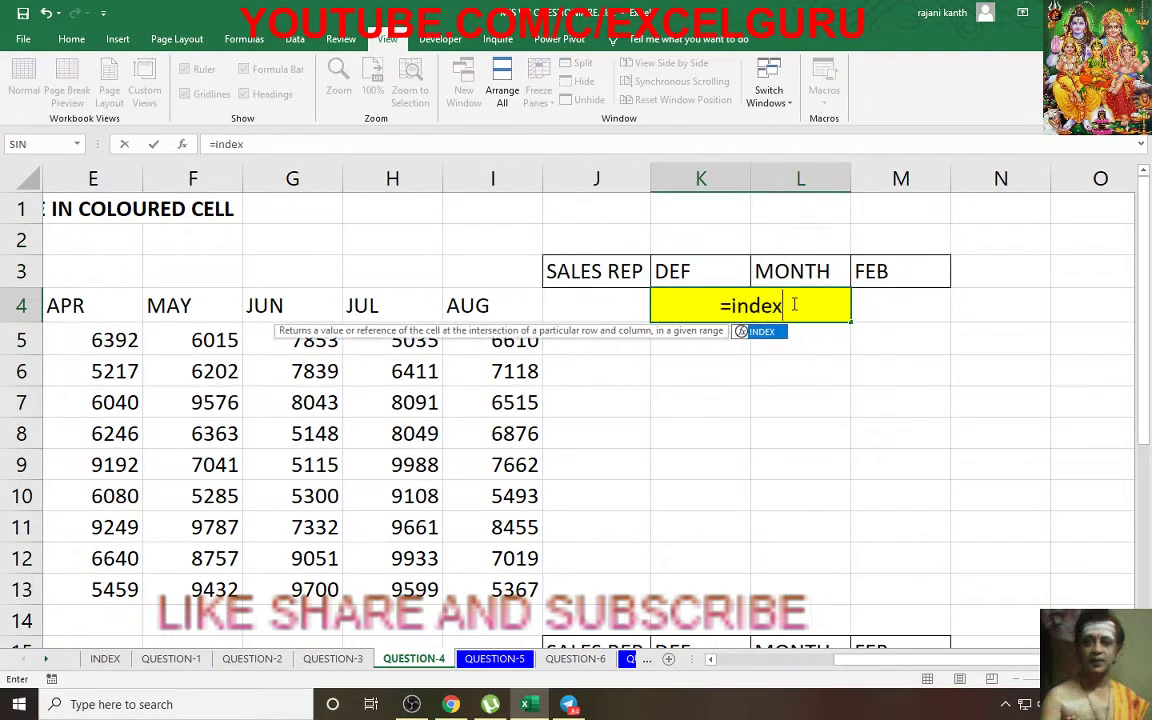
text(()
key(Left)
key(Left)
key(Left)
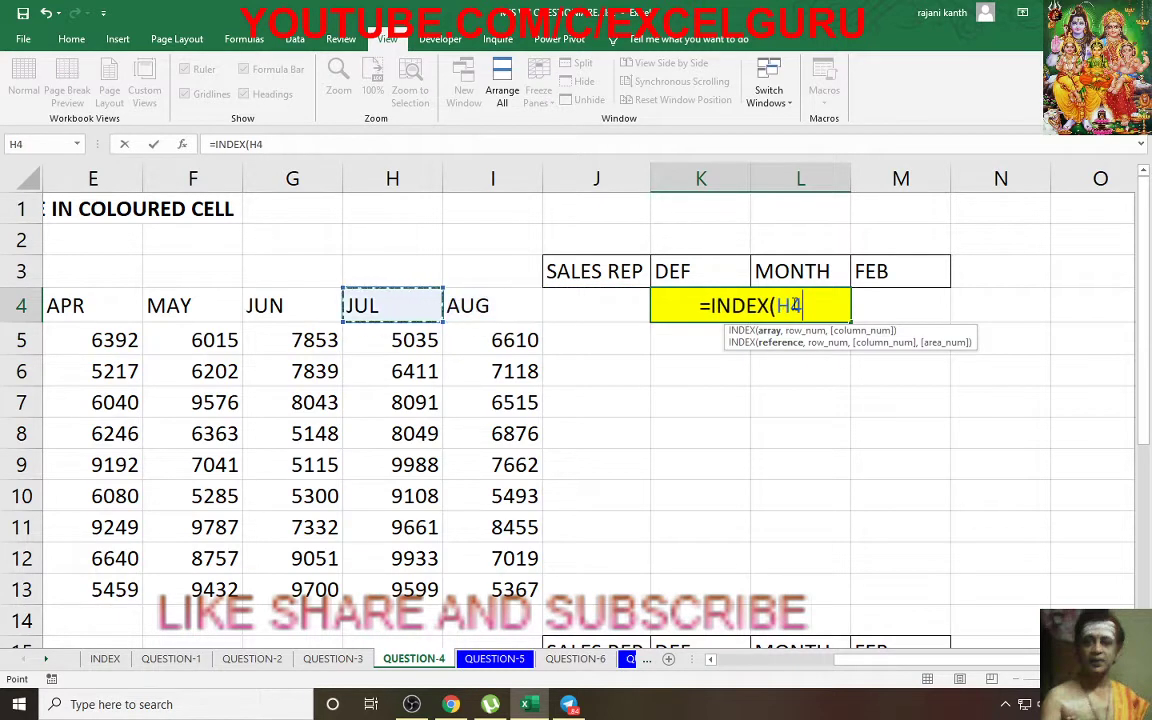
key(Left)
key(Left)
key(Left)
key(Left)
key(Left)
key(Left)
key(Left)
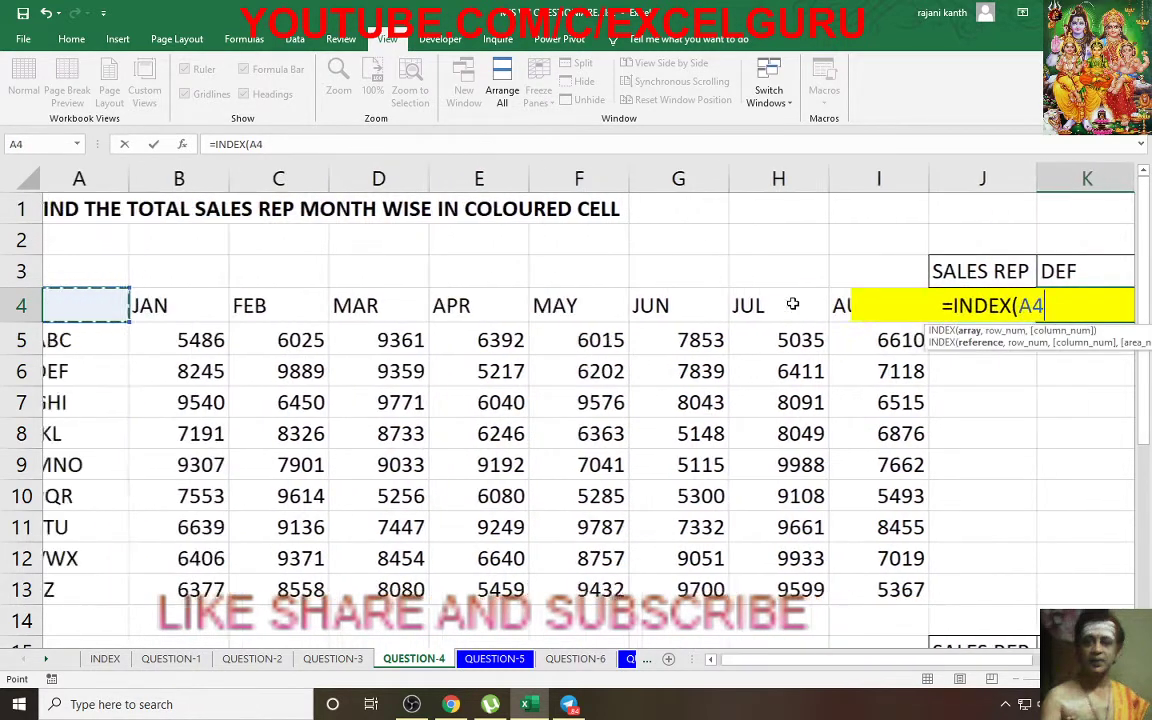
key(Right)
key(Down)
key(shift+Right)
key(shift+Right)
key(shift+Right)
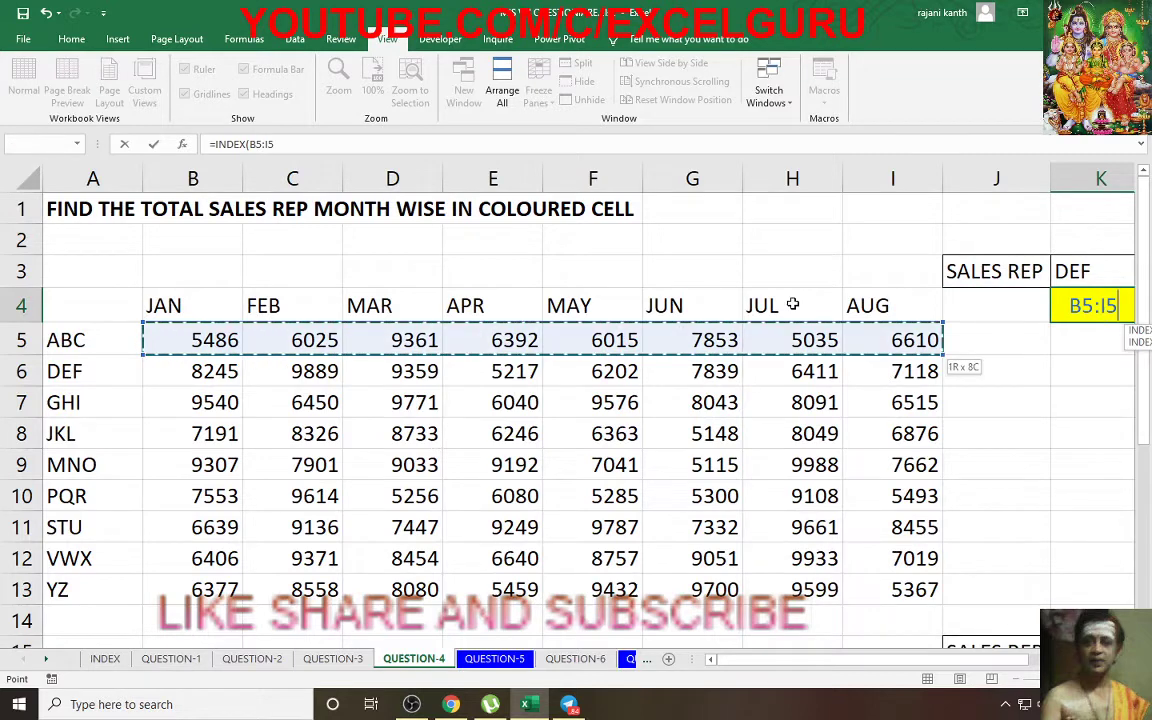
key(ctrl+shift+Down)
key(F4)
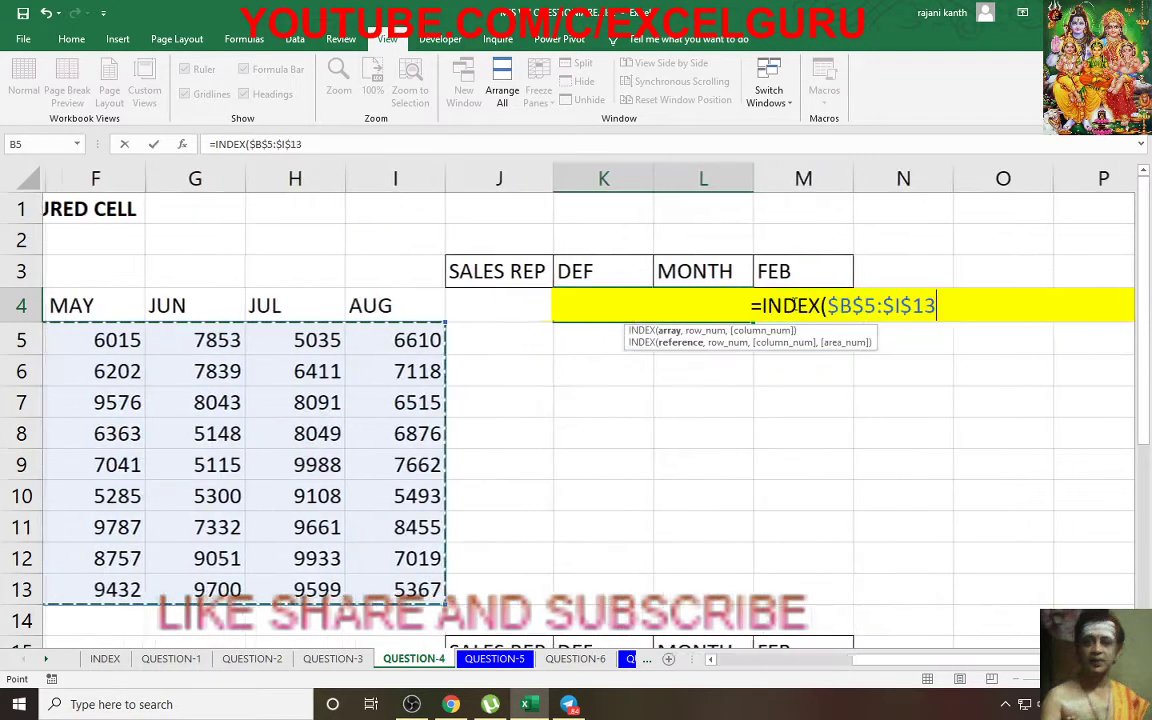
- Nest a MATCH using the rep names as the absolute range $A$5:$A$13
text(,)
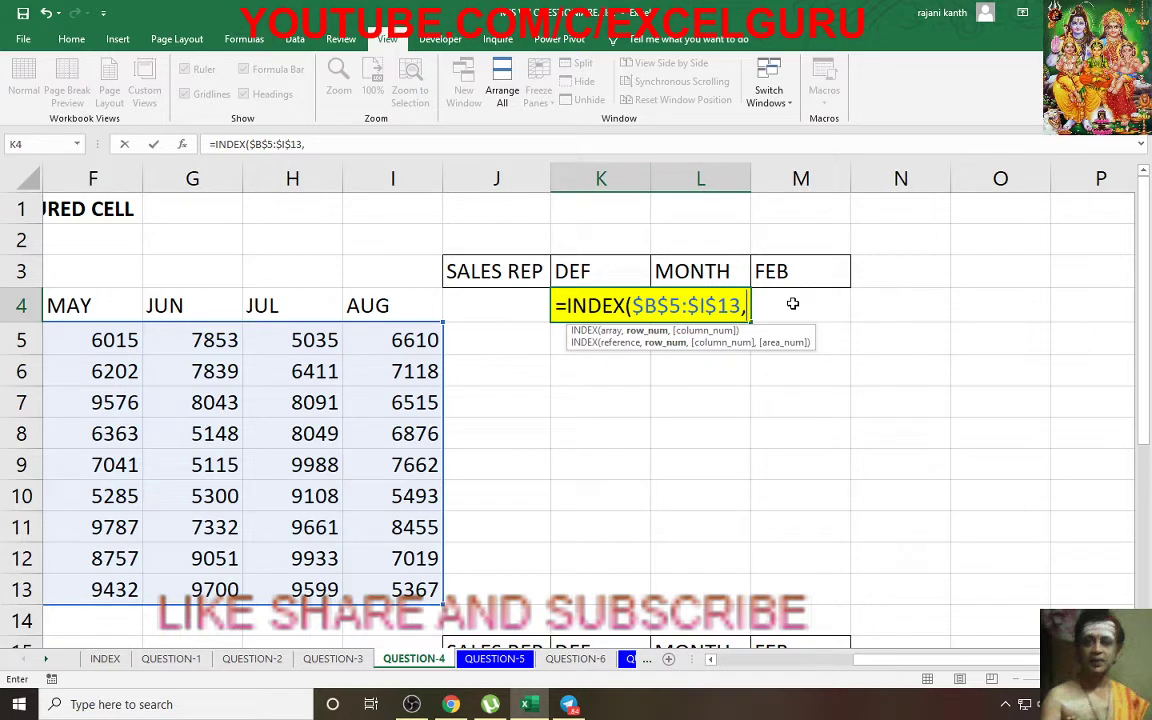
text(match)
key(Tab)
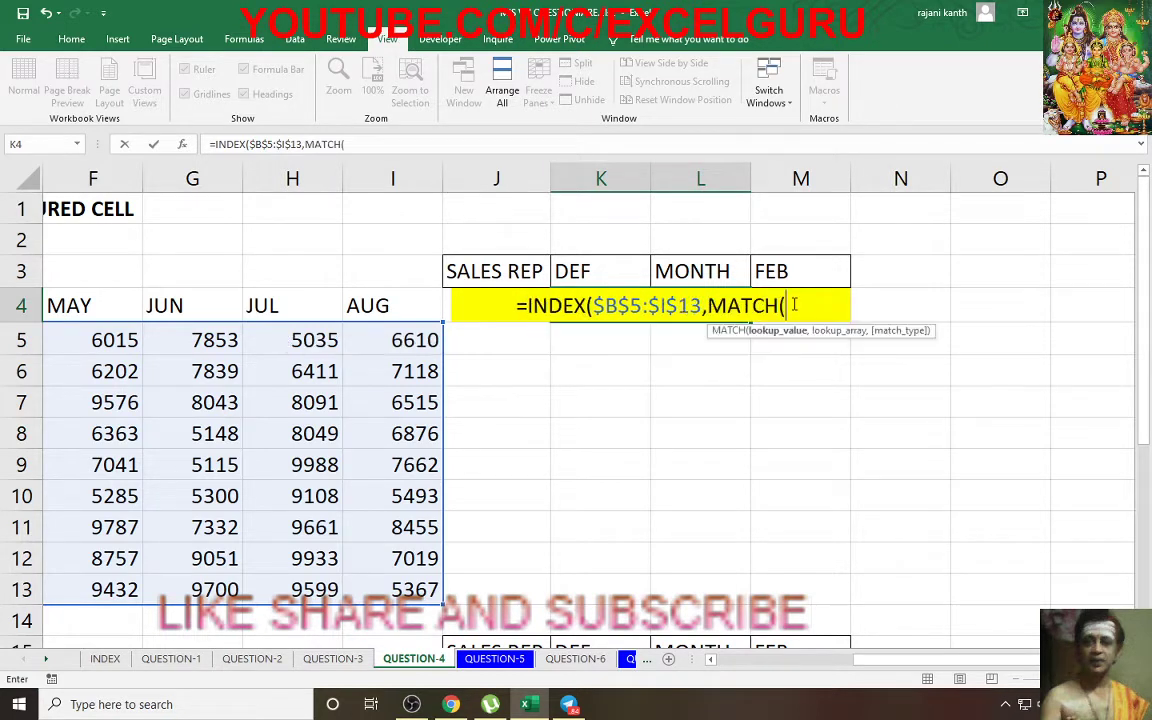
click(600, 271)
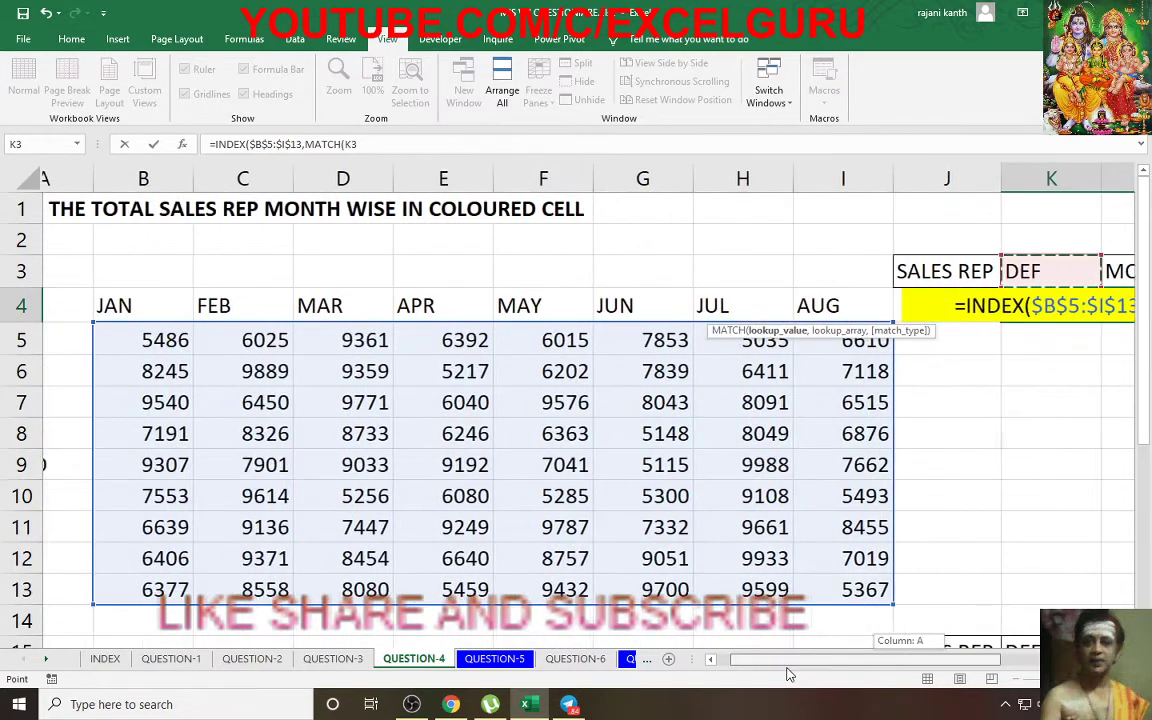
drag(876, 668, 828, 665)
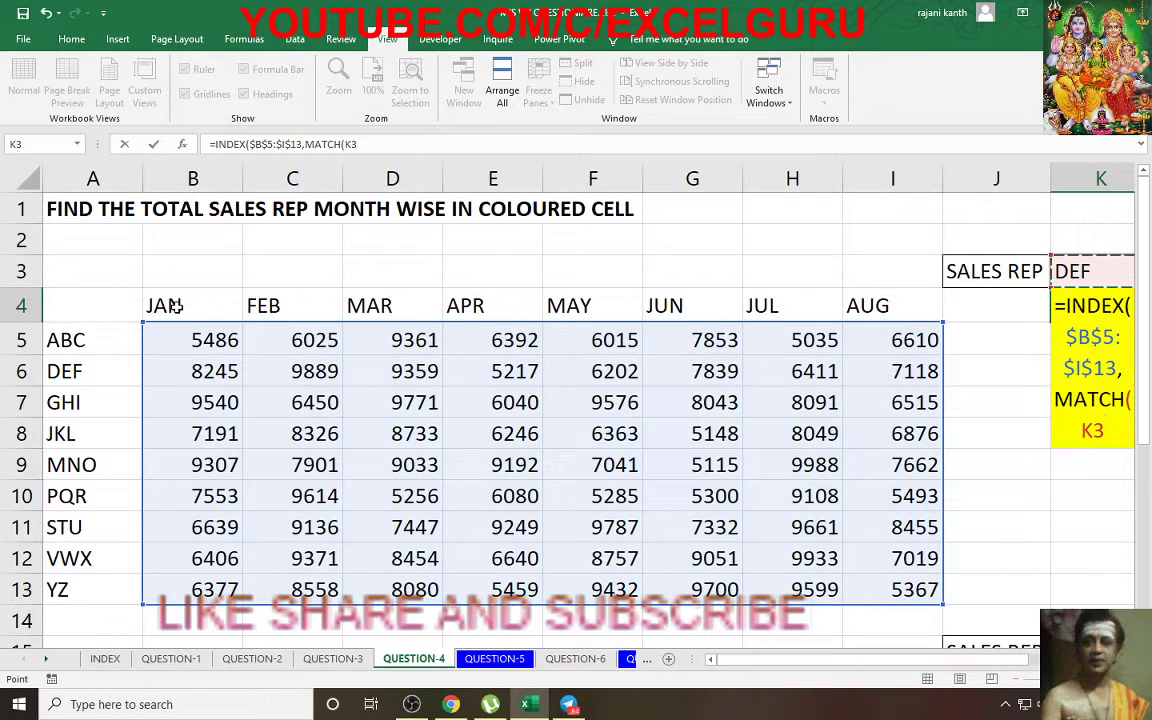
drag(110, 340, 91, 590)
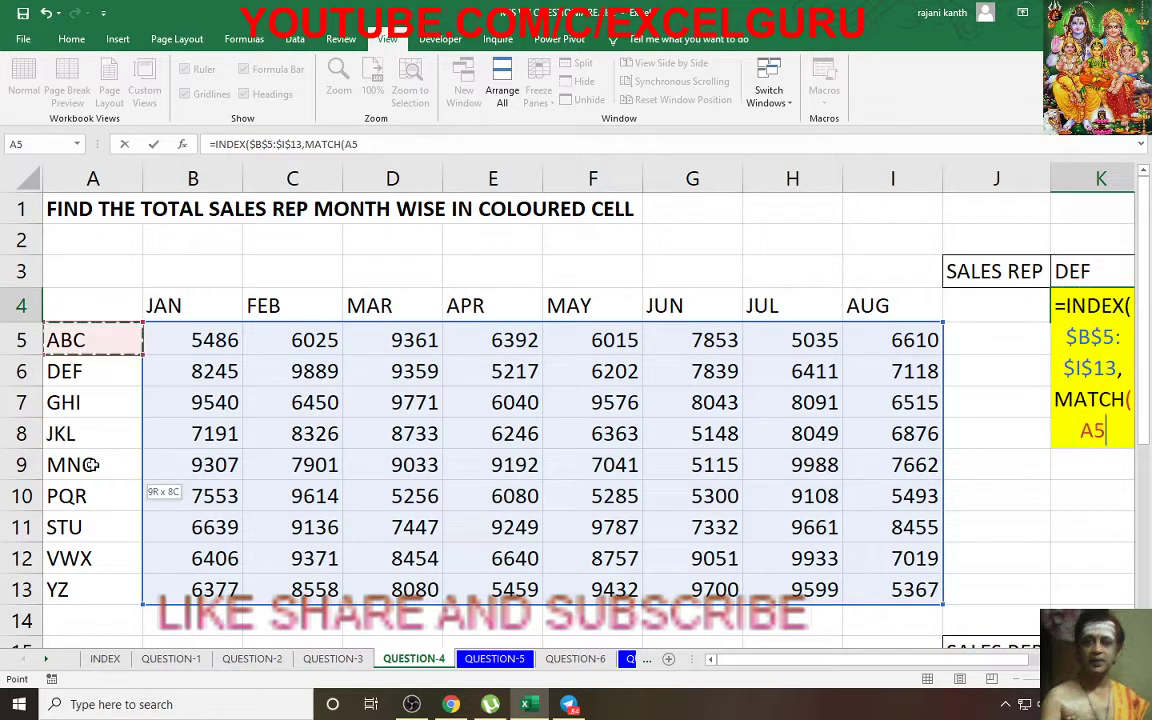
key(F4)
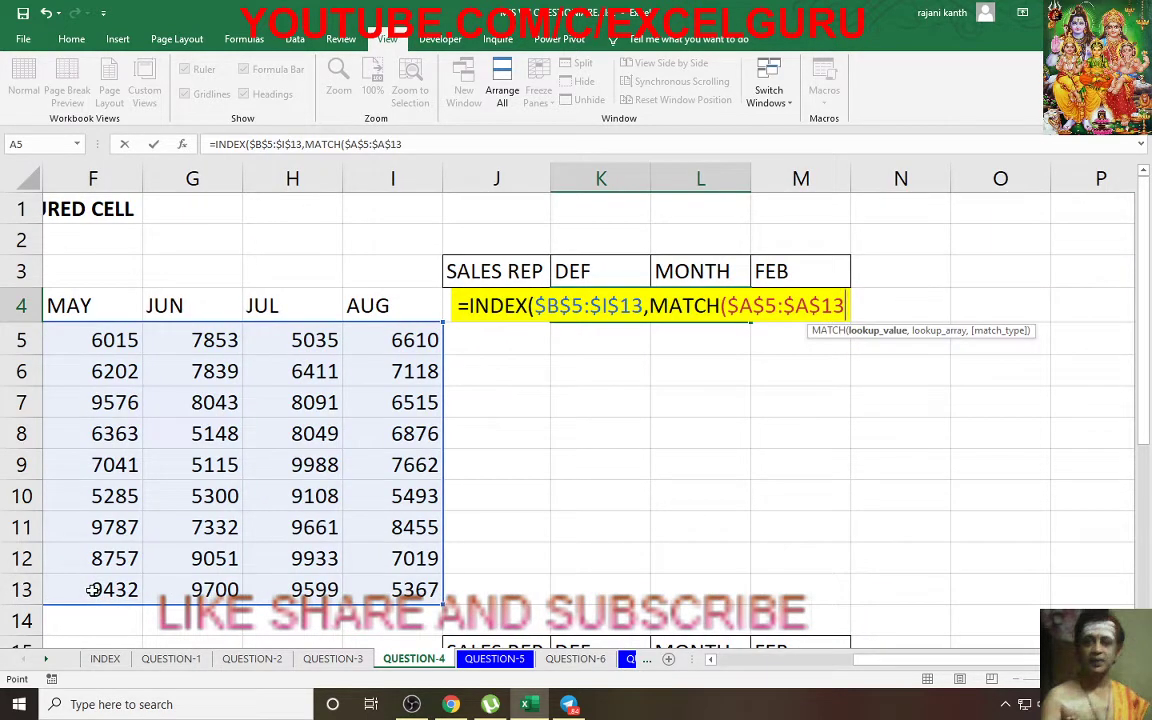
- Complete the row lookup as MATCH(K3,$A$5:$A$13,0)
click(729, 306)
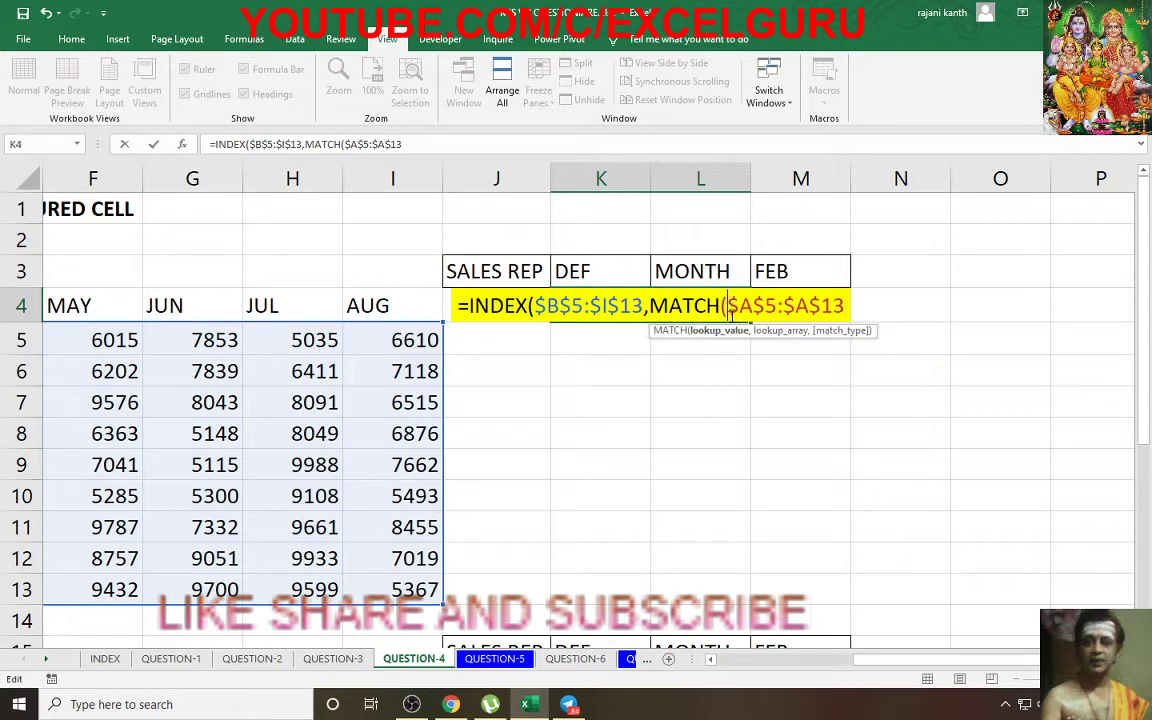
click(593, 270)
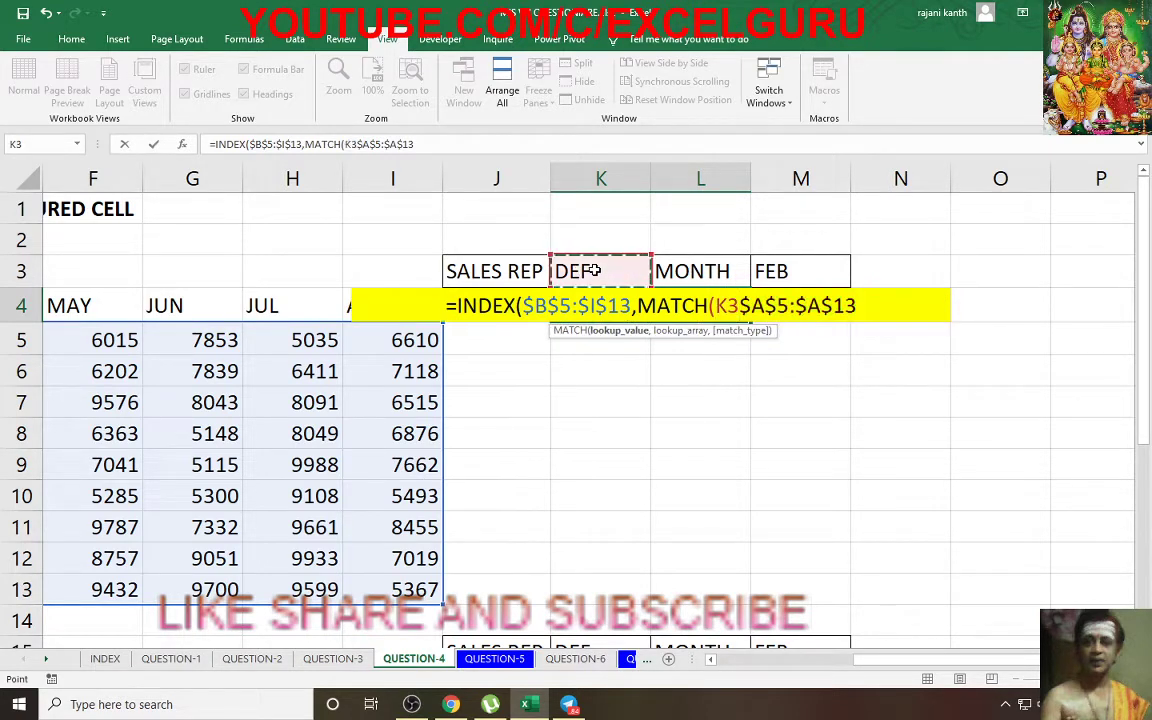
text(,)
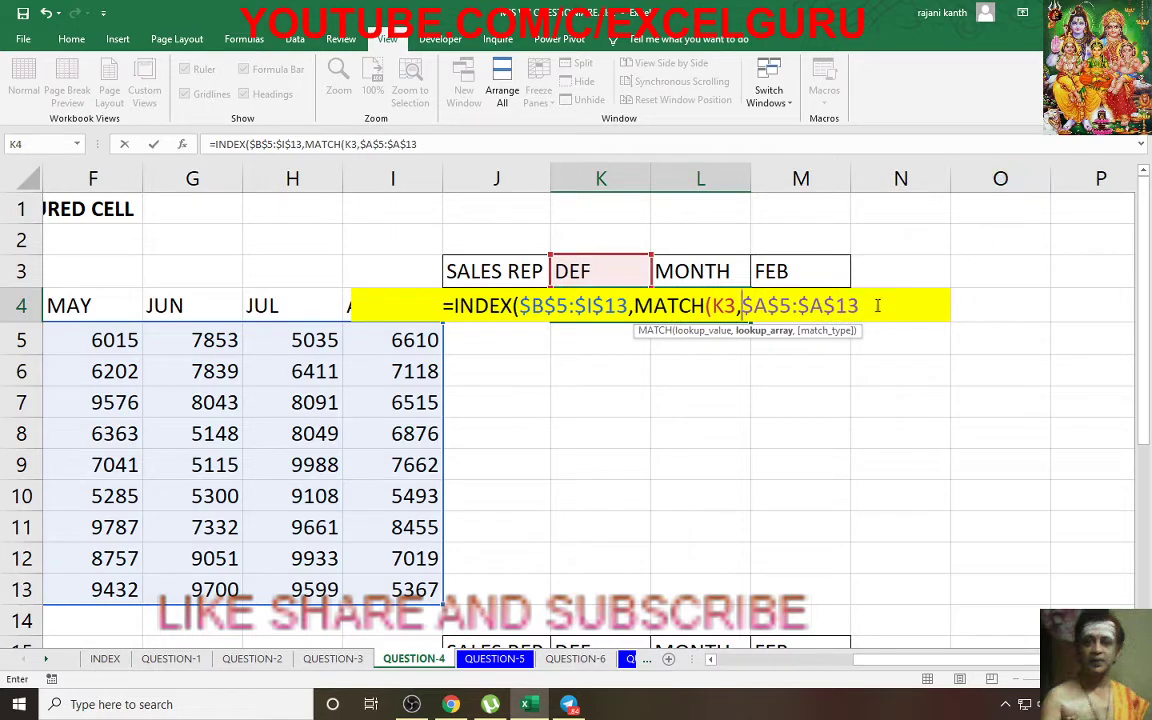
click(866, 310)
text(,0)
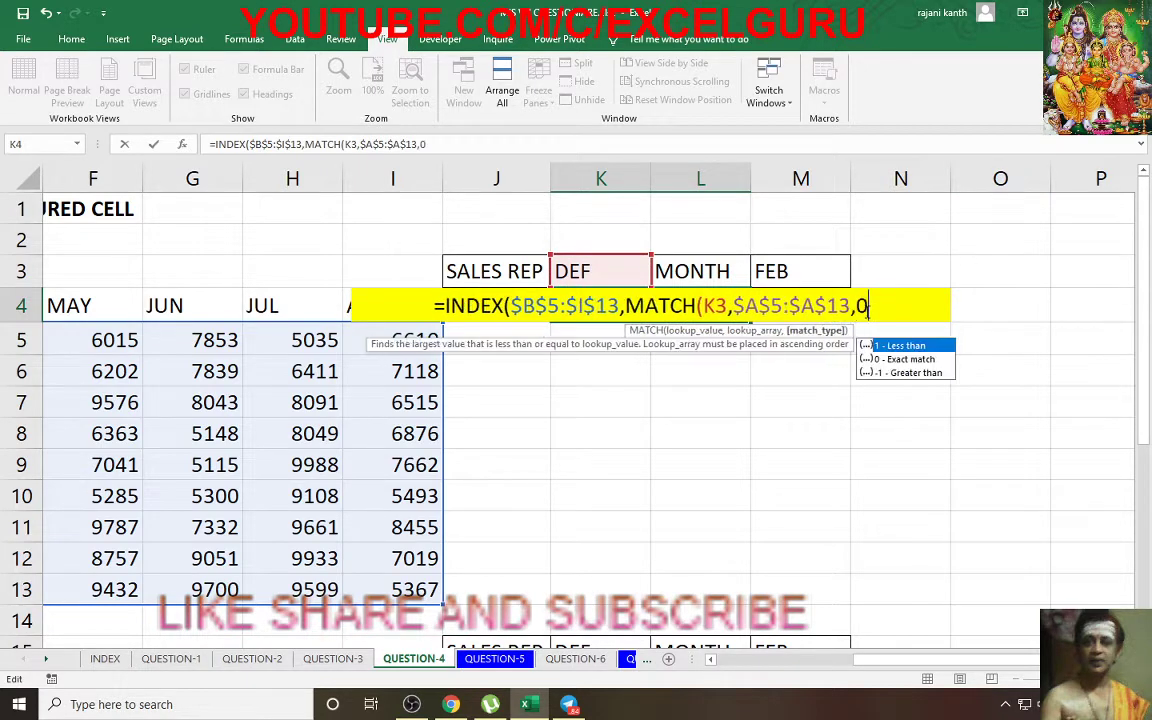
text())
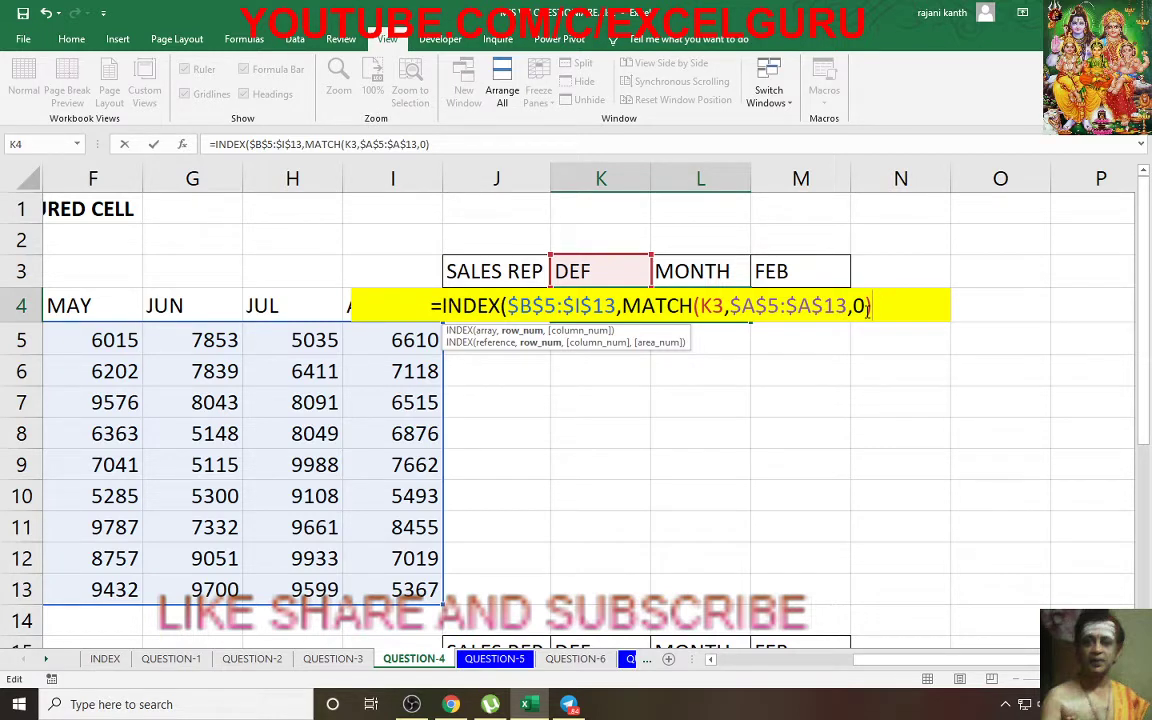
- Add the column lookup MATCH(M3,$B$4:$I$4,0) and enter the formula, returning 9889
text(,)
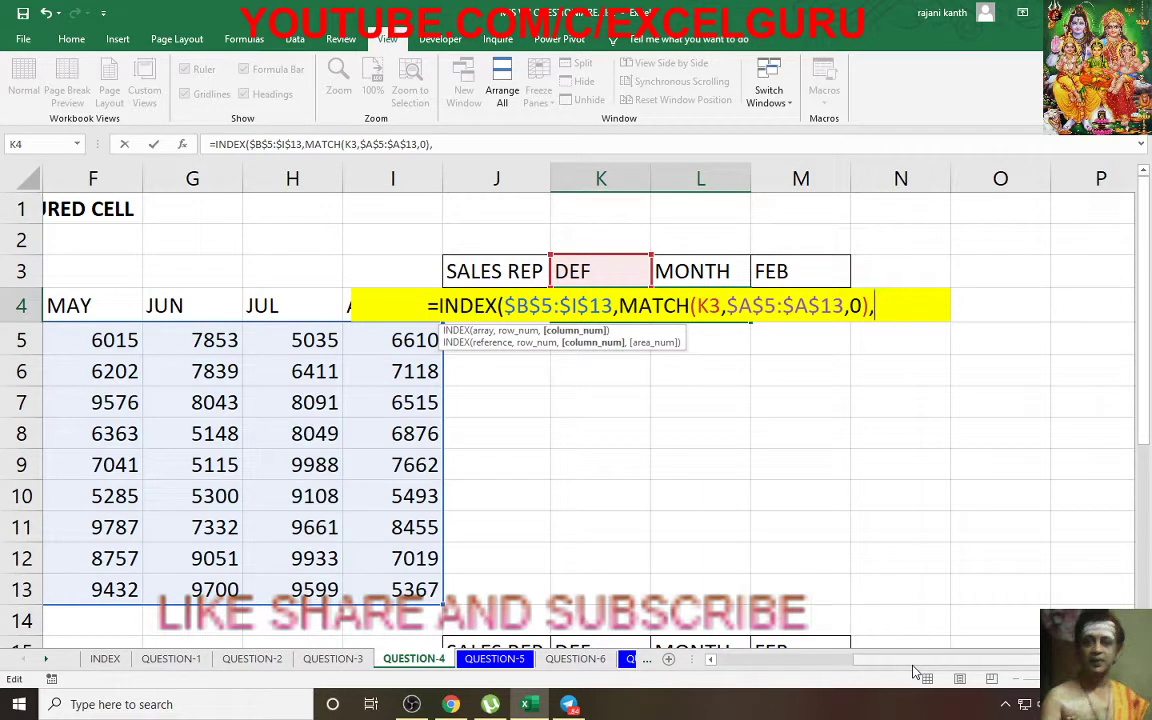
text(mat)
key(Tab)
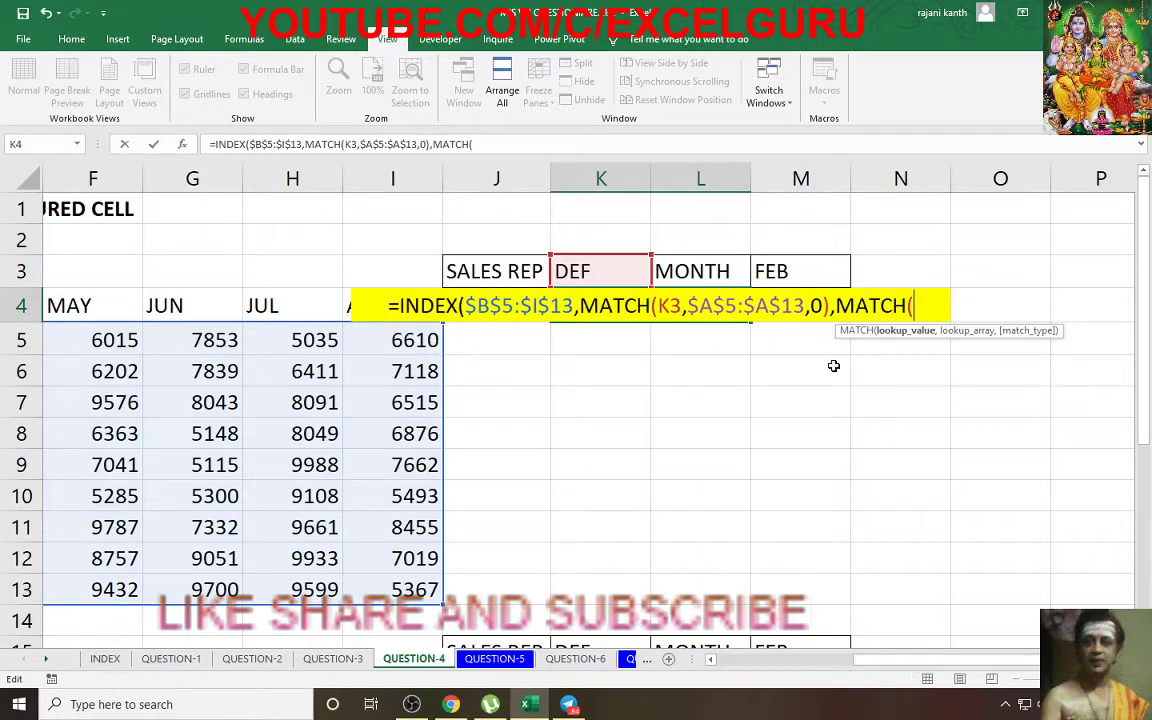
click(806, 265)
text(,)
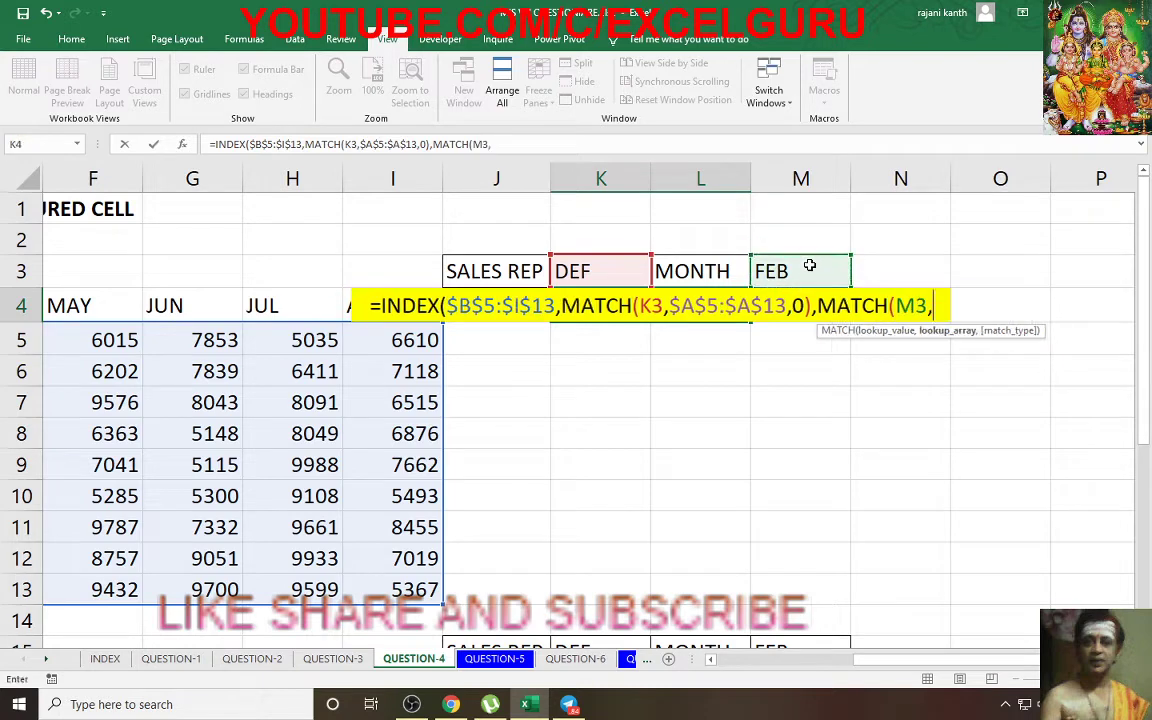
scroll(864, 499, left, 1)
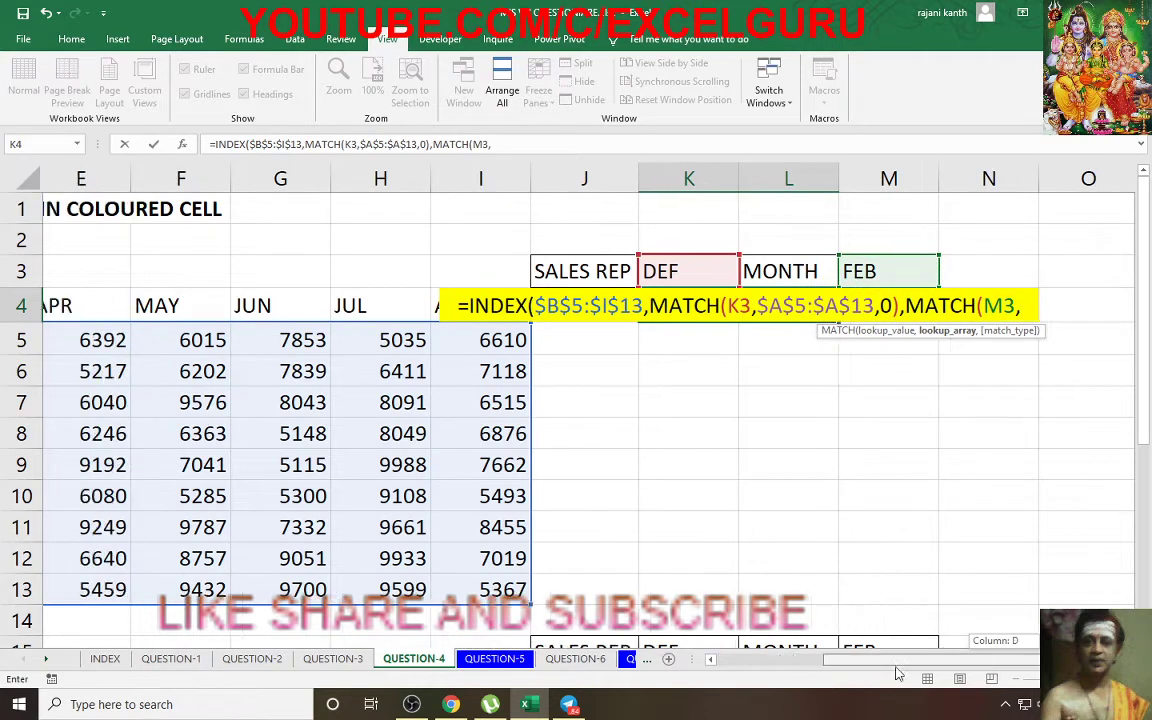
scroll(864, 499, left, 4)
drag(192, 312, 858, 310)
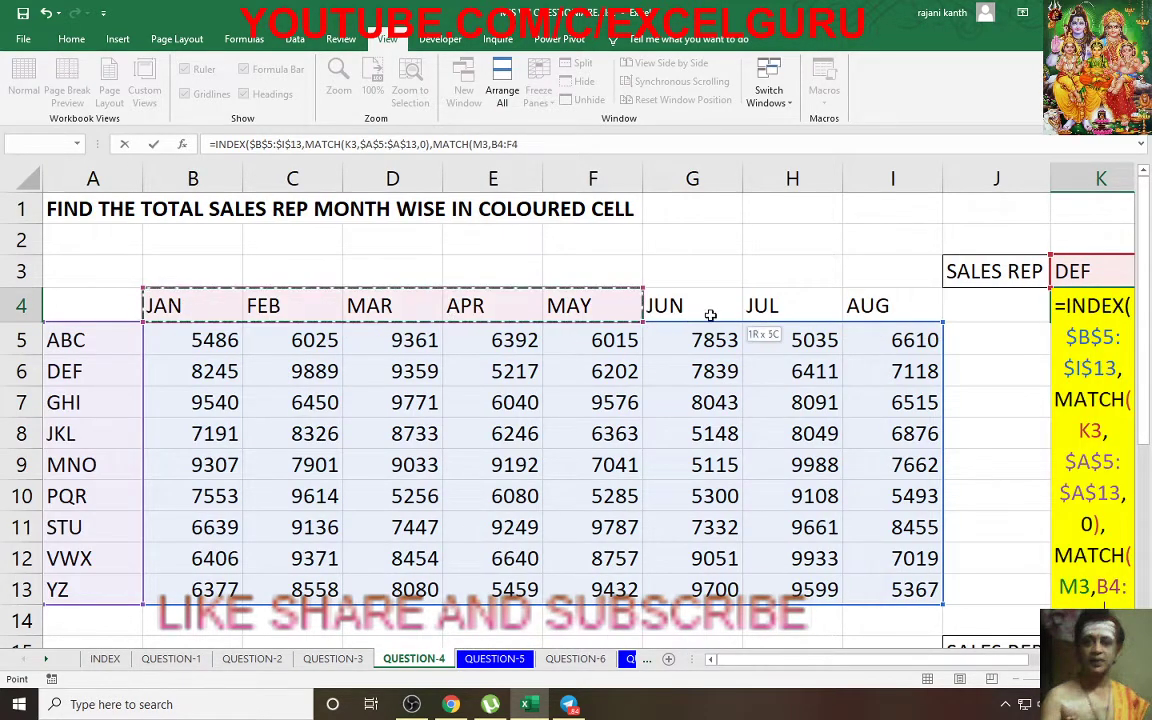
key(F4)
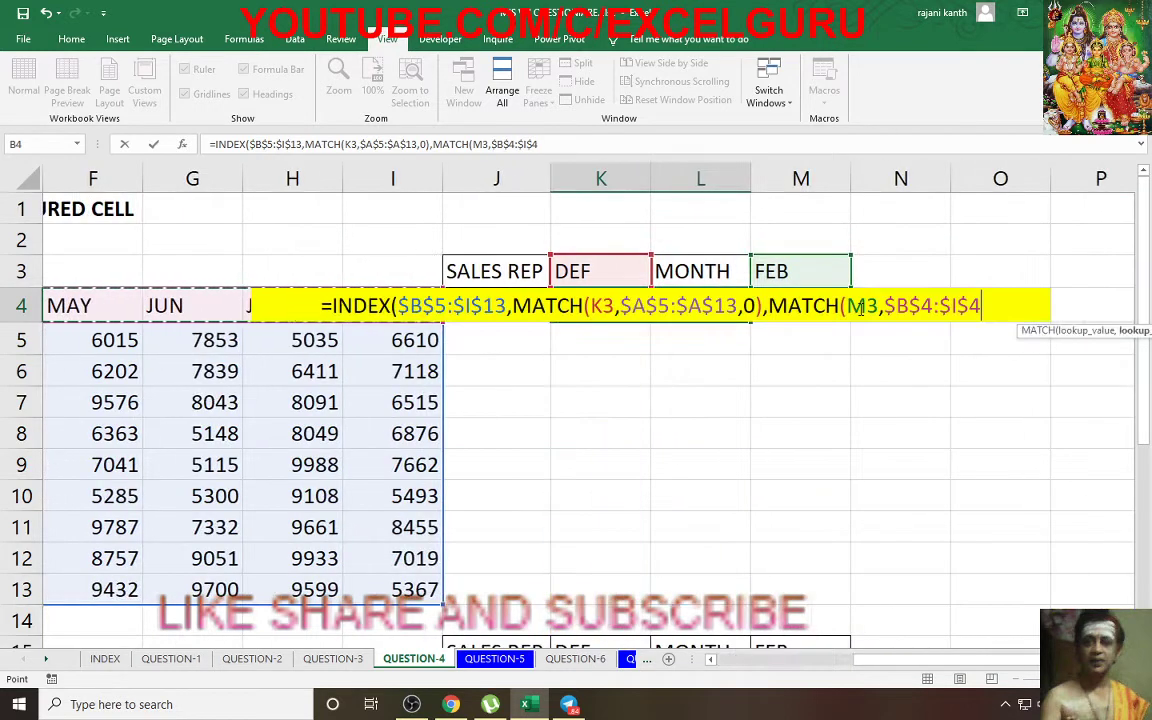
text(,0)
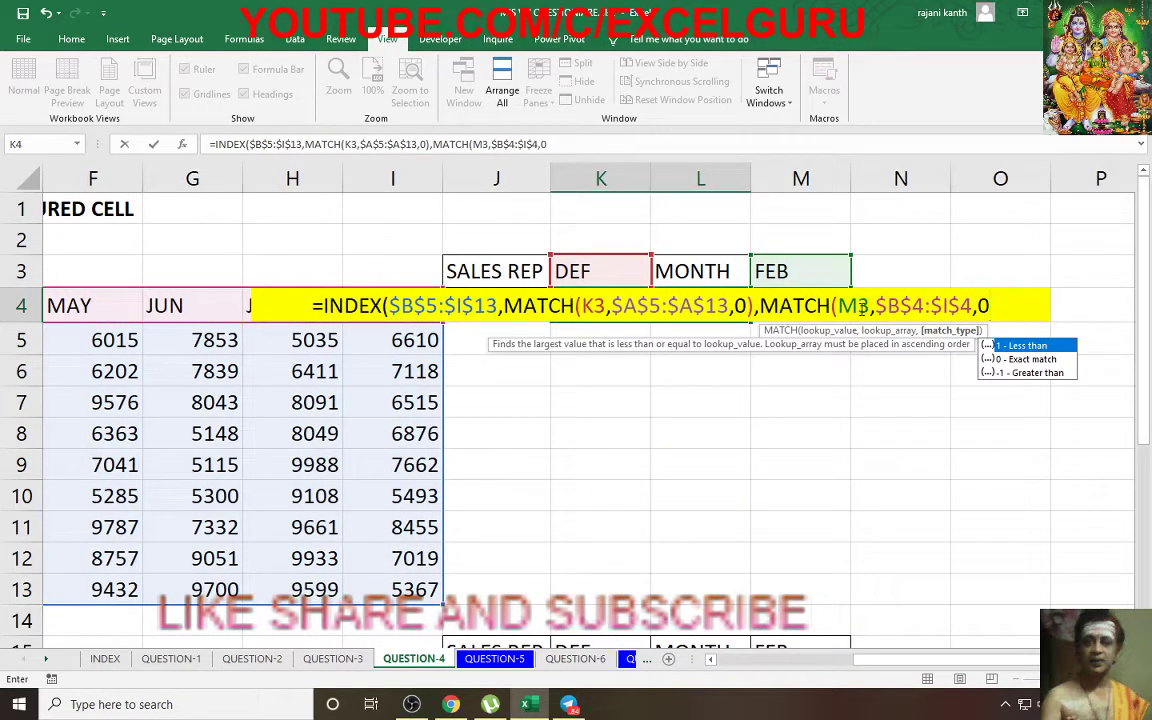
text()))
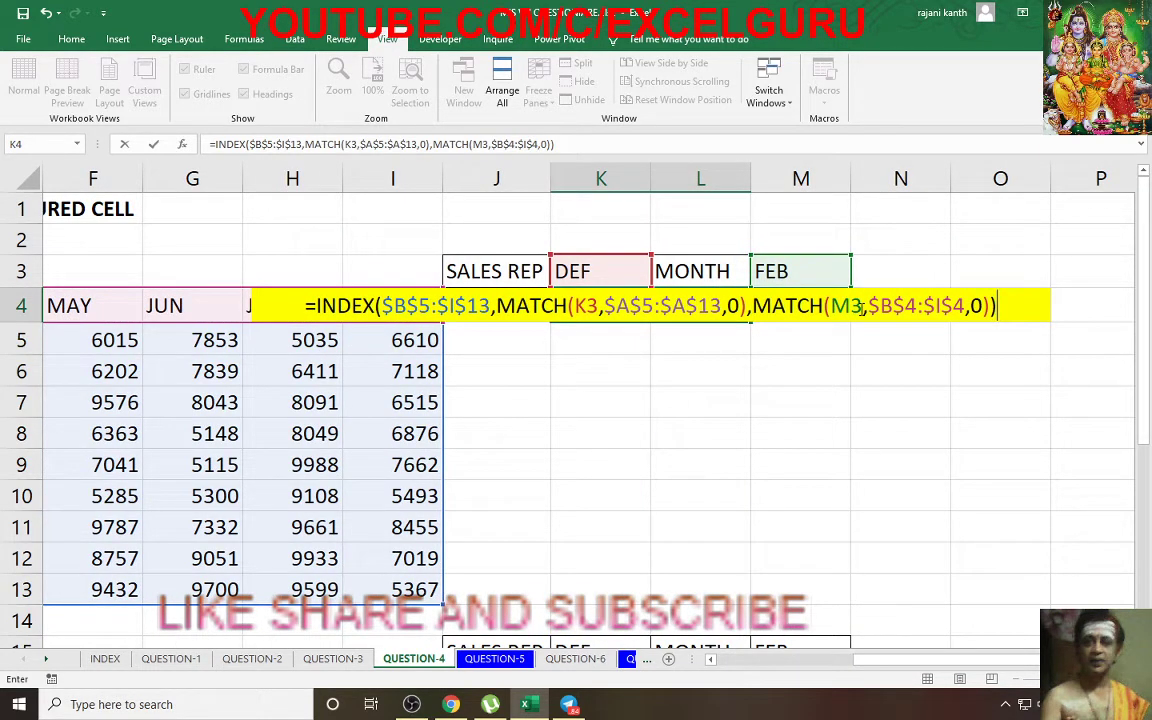
key(Return)
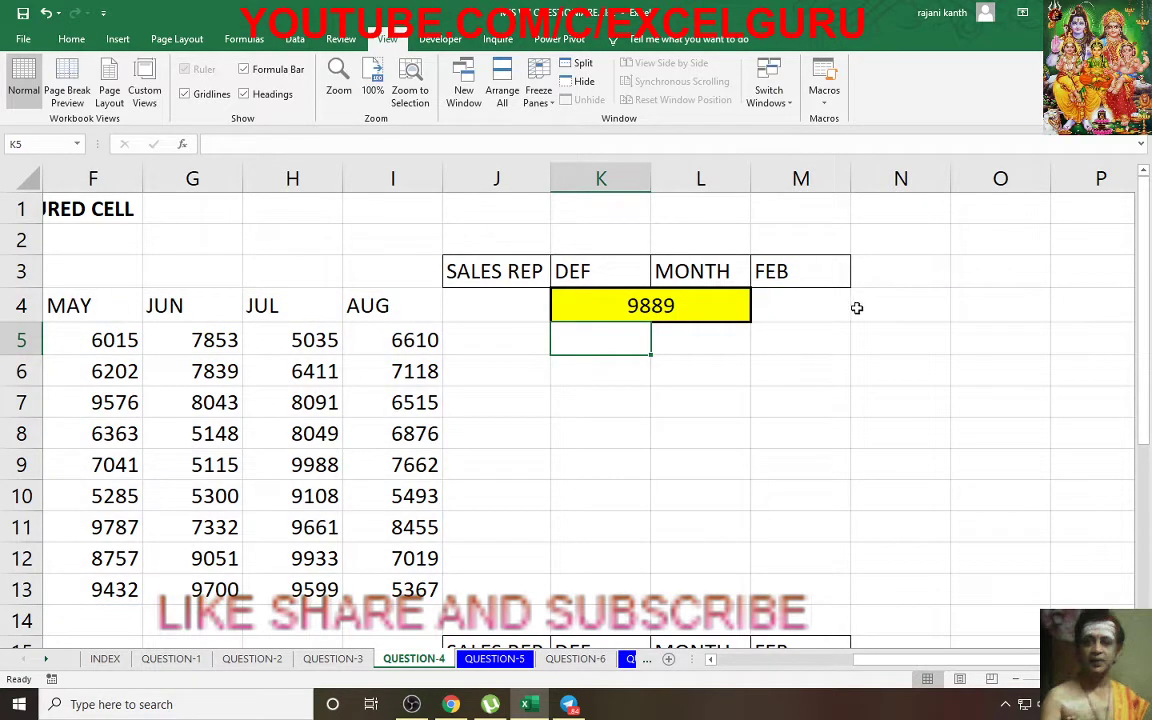
- Pick JKL from K3's rep dropdown and confirm K4 now returns 8326
click(598, 271)
click(657, 282)
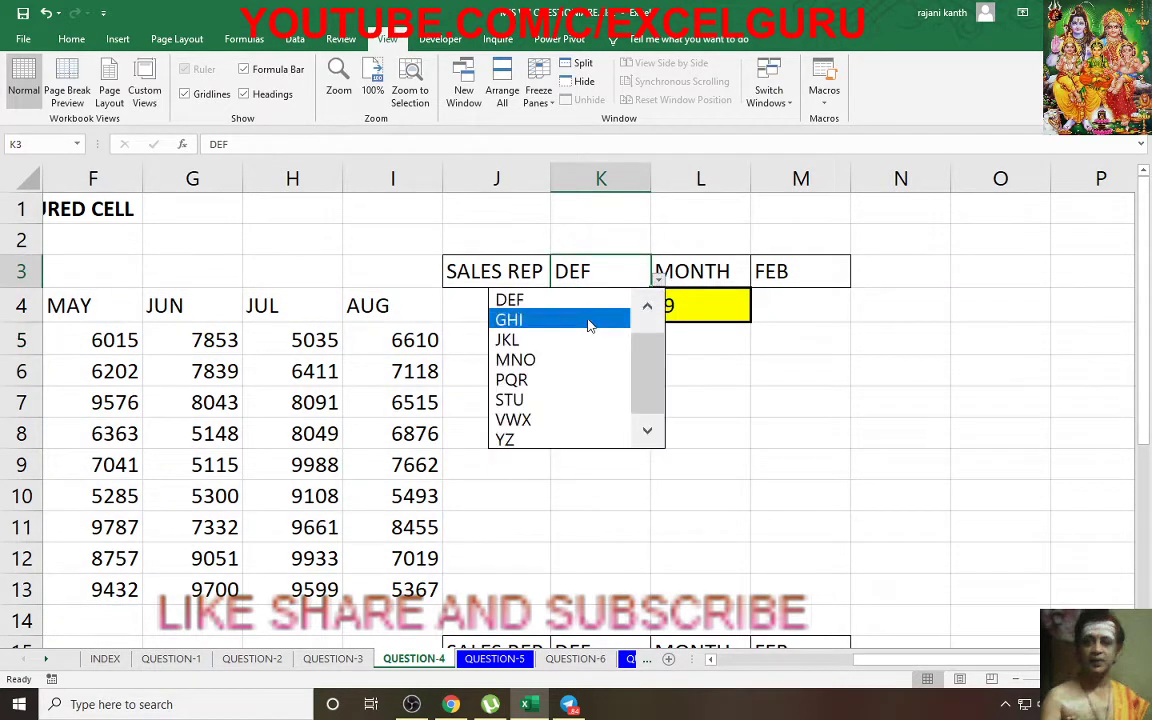
click(565, 338)
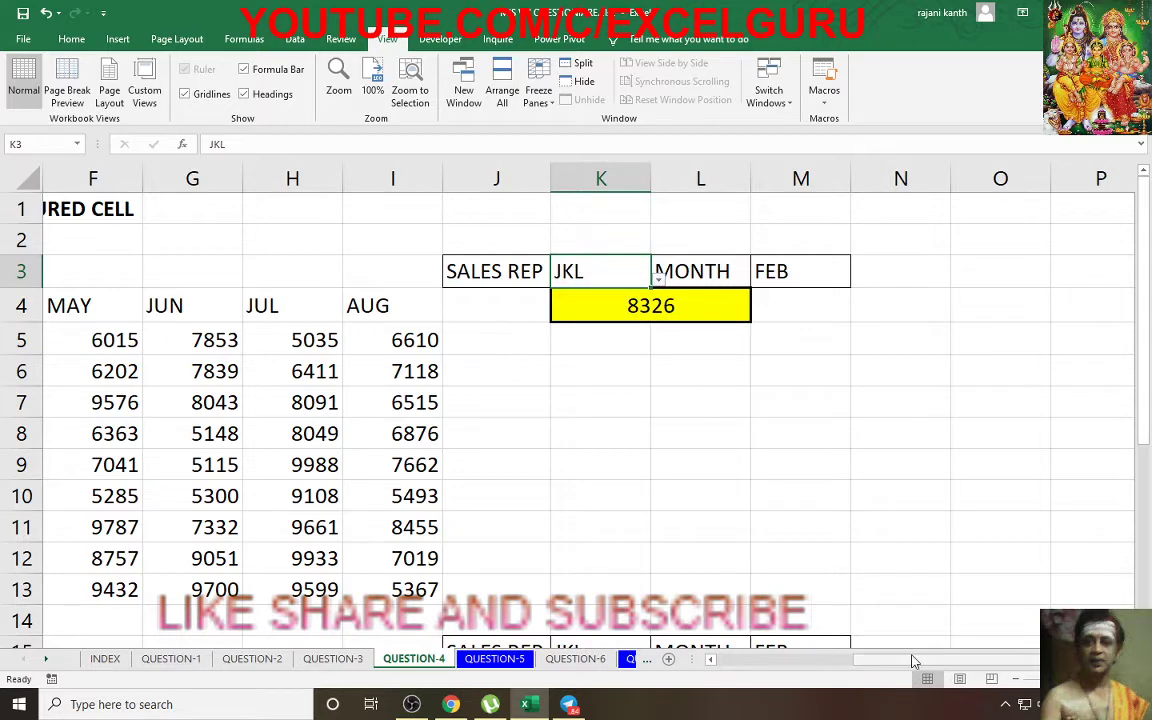
drag(818, 659, 803, 668)
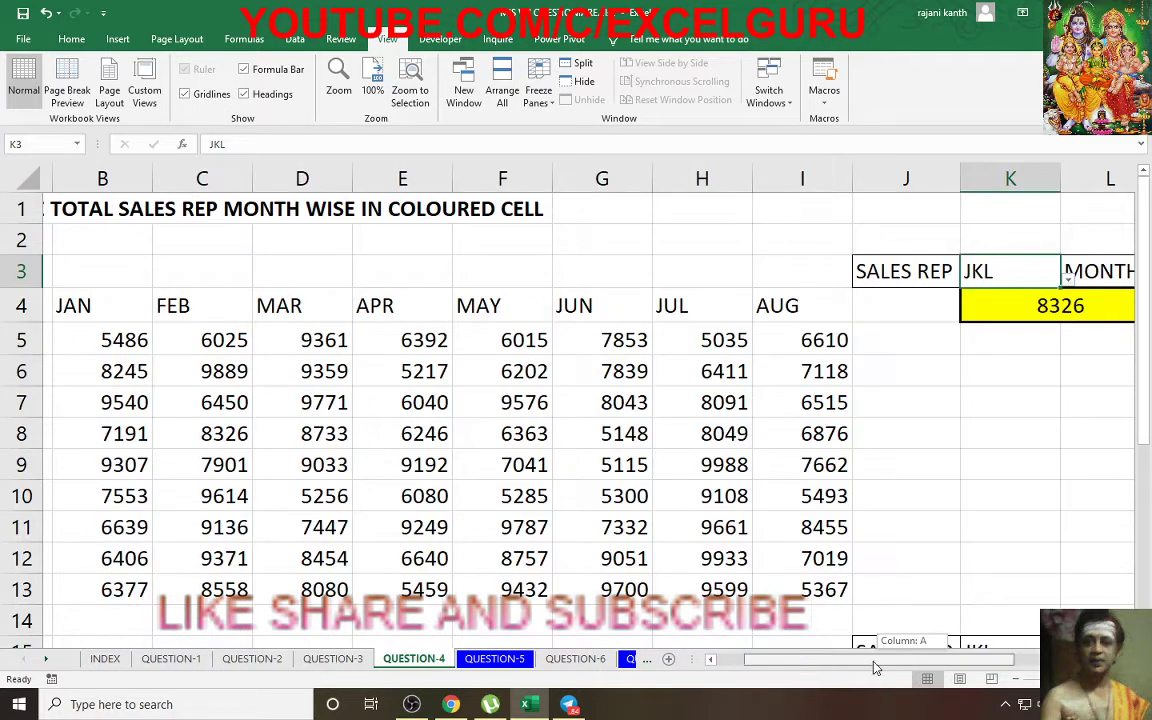
drag(875, 667, 951, 667)
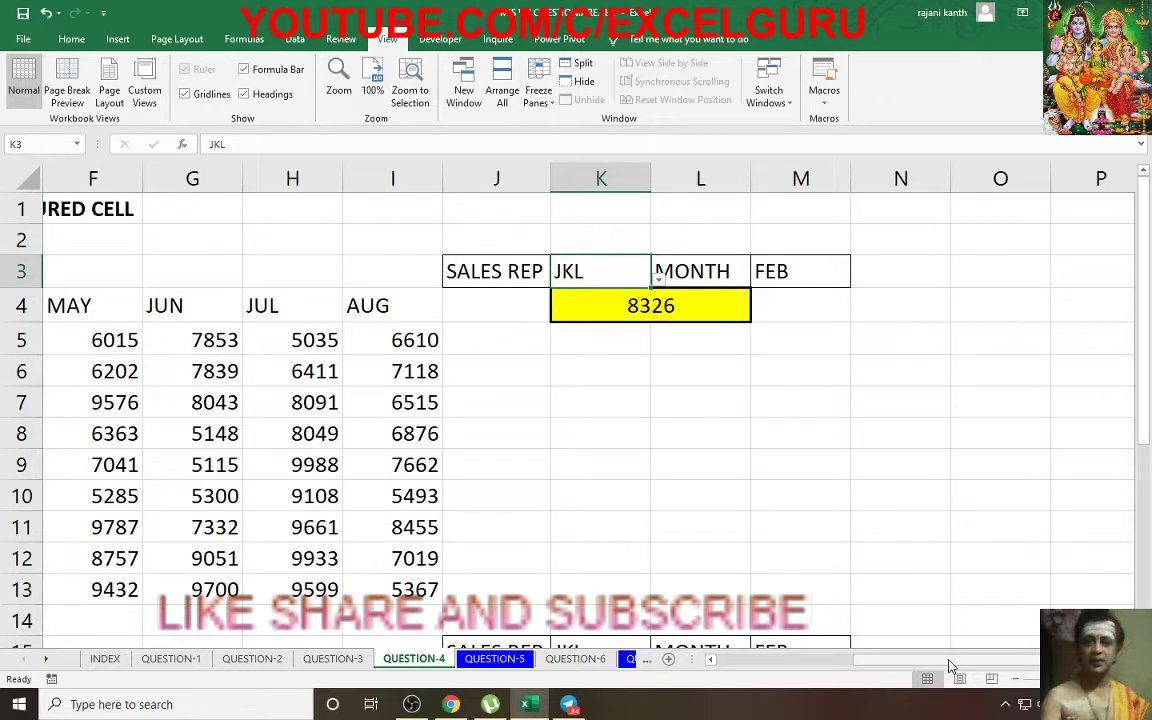
click(680, 308)
click(625, 343)
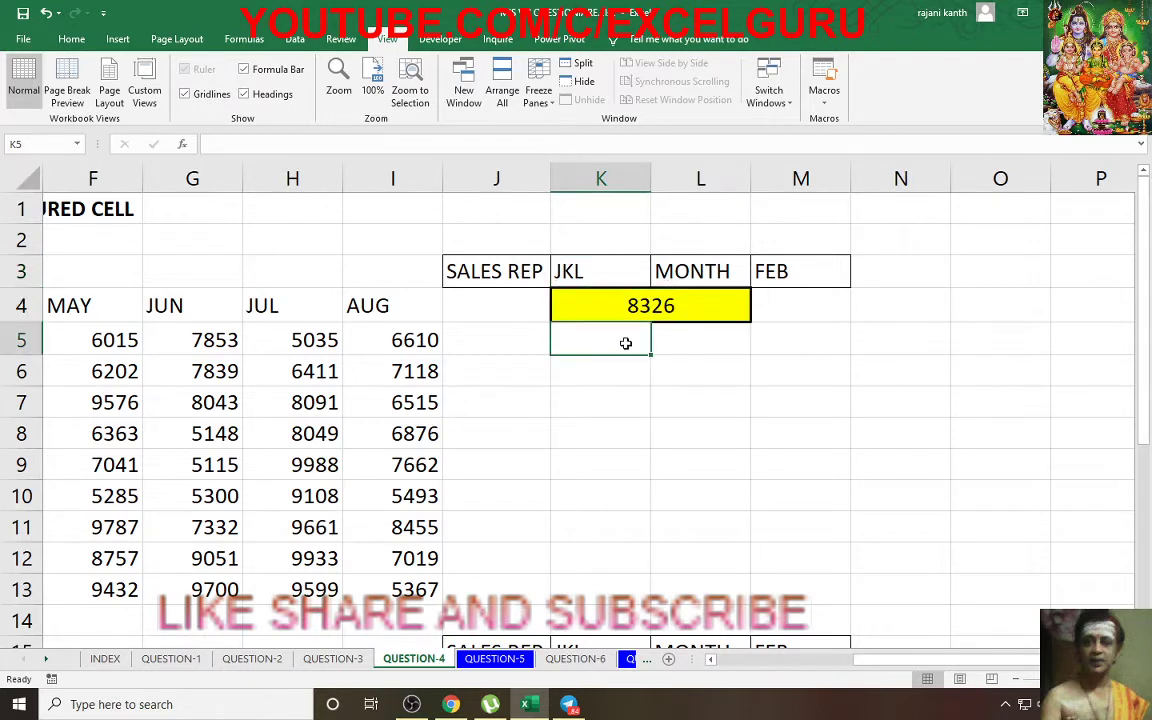
- Copy K4's yellow merged format onto K5:L5 with Format Painter
click(71, 38)
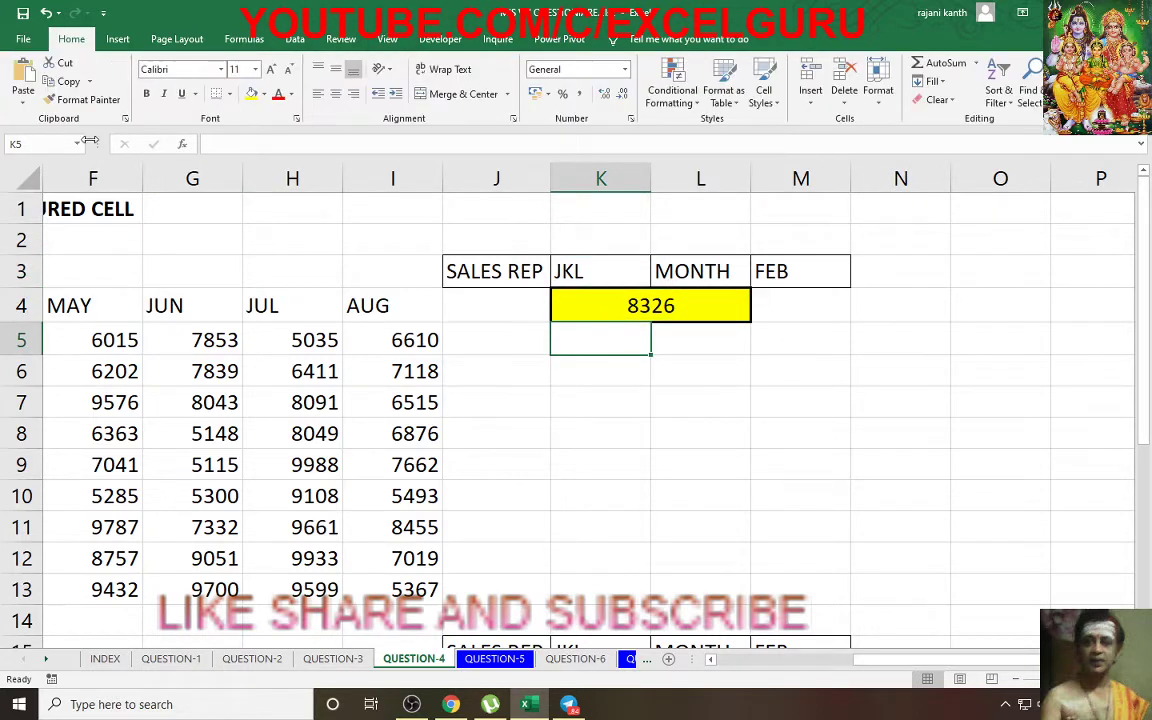
click(88, 100)
click(669, 306)
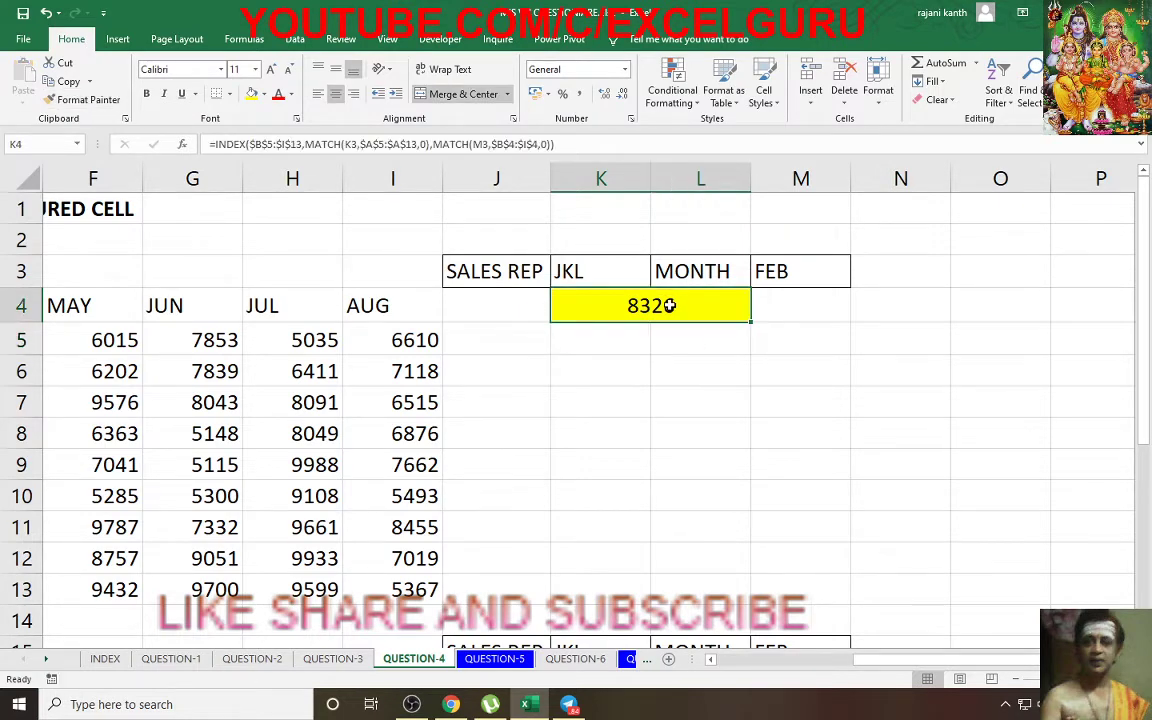
click(77, 100)
click(598, 340)
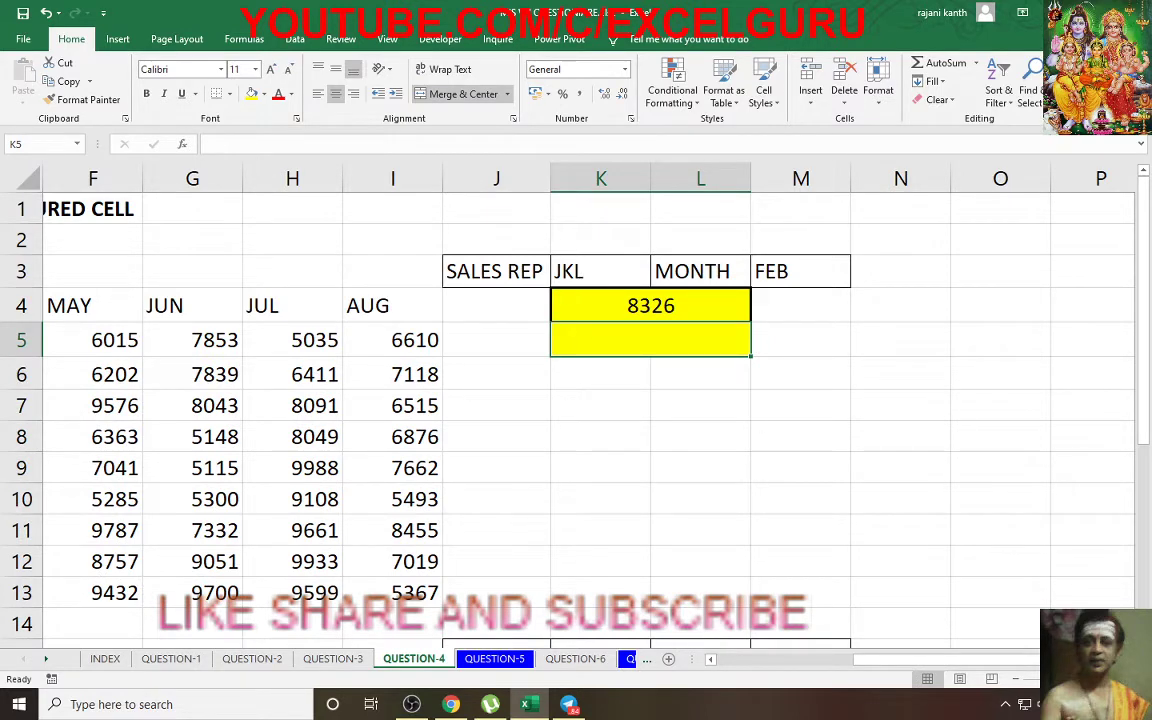
- Select JKL's monthly sales to view their sum in the status bar
drag(958, 657, 820, 657)
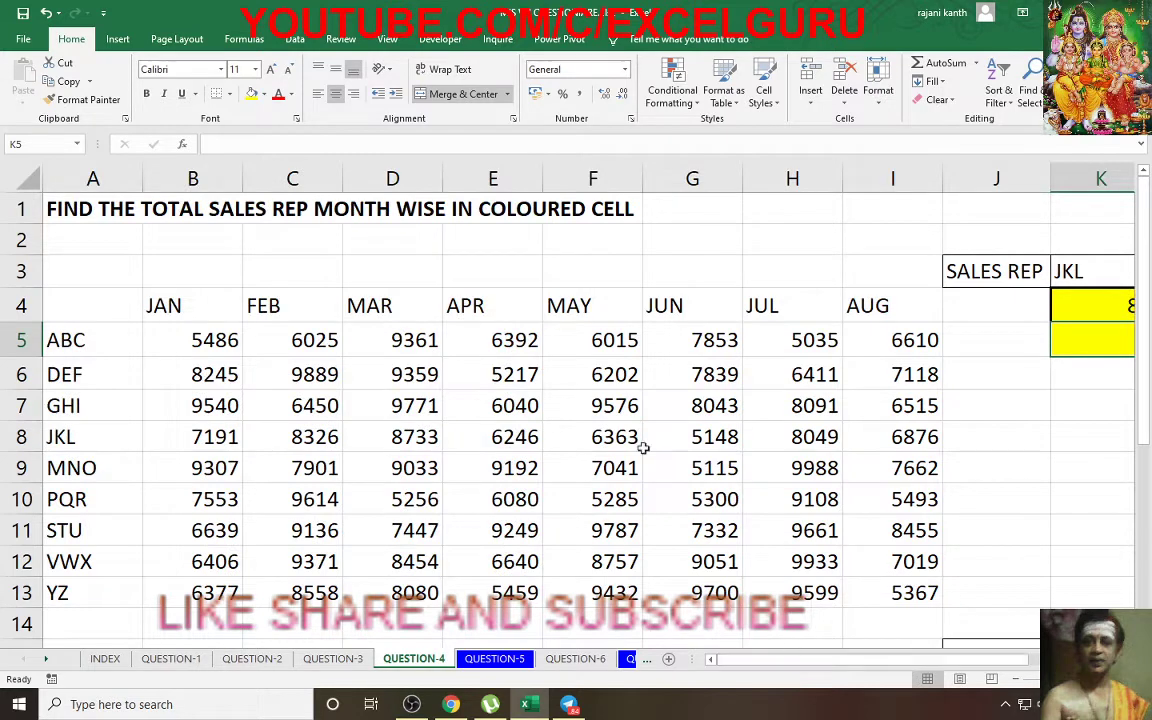
drag(160, 437, 922, 444)
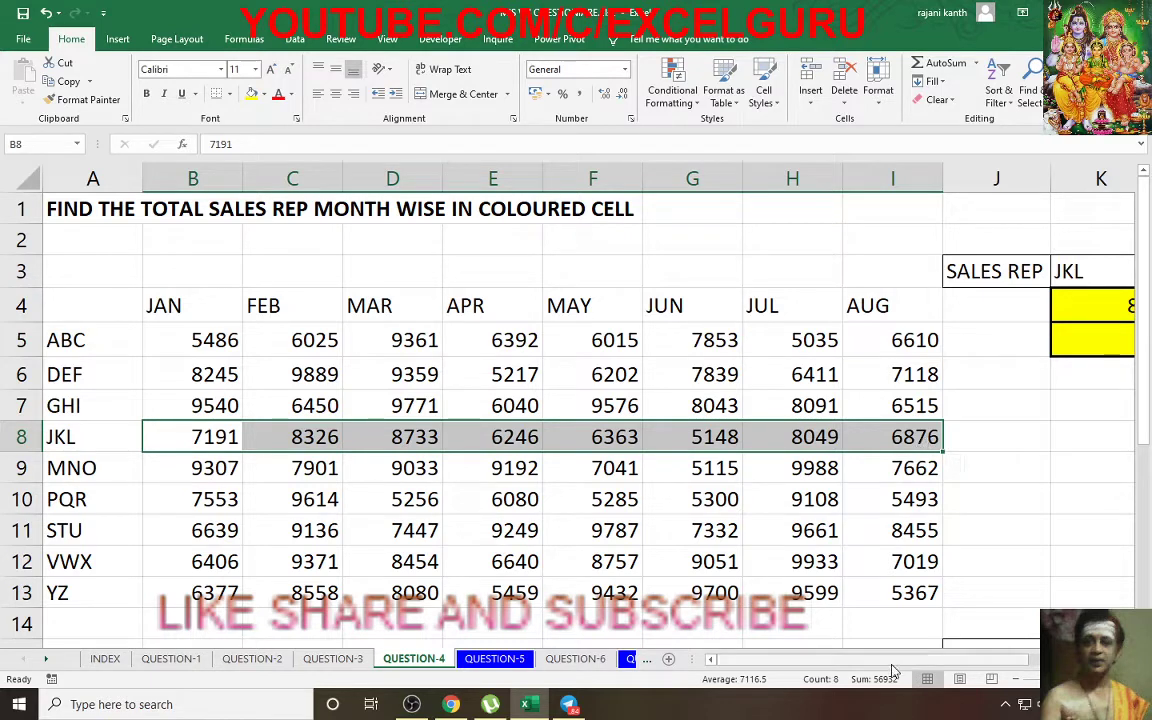
drag(960, 659, 1014, 665)
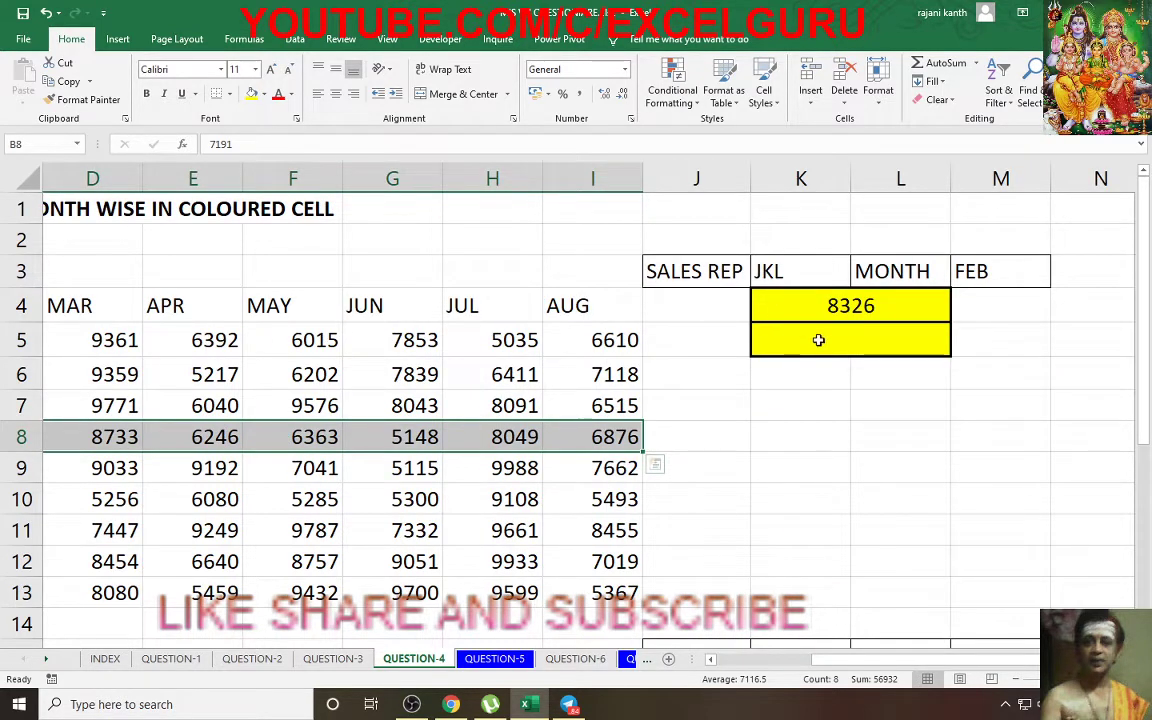
- Start an INDEX formula in K5, then cancel it and review K4's INDEX-MATCH formula
click(820, 340)
text(=)
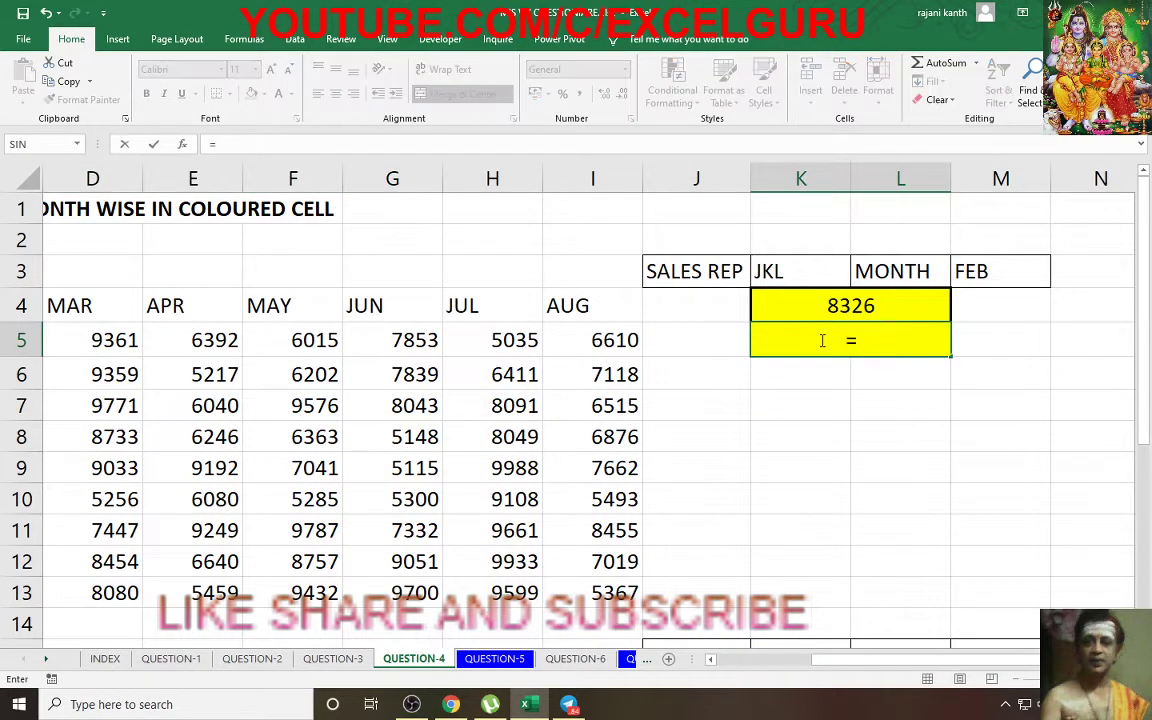
text(index)
key(Tab)
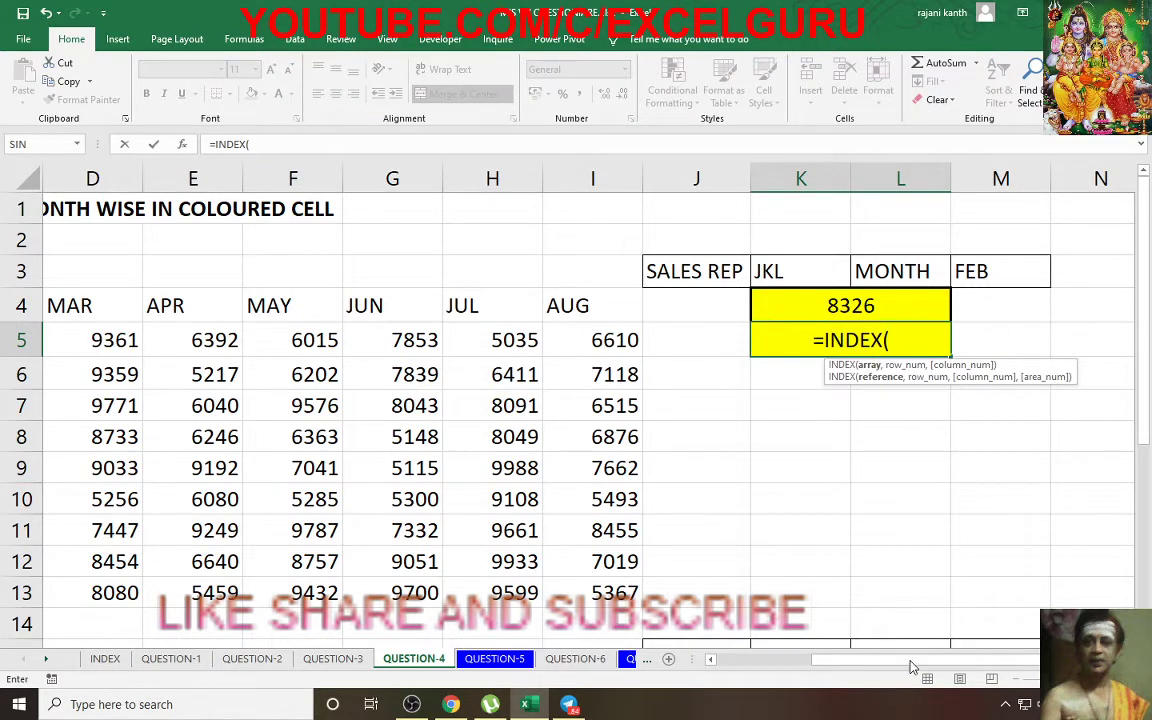
drag(830, 659, 768, 670)
key(Escape)
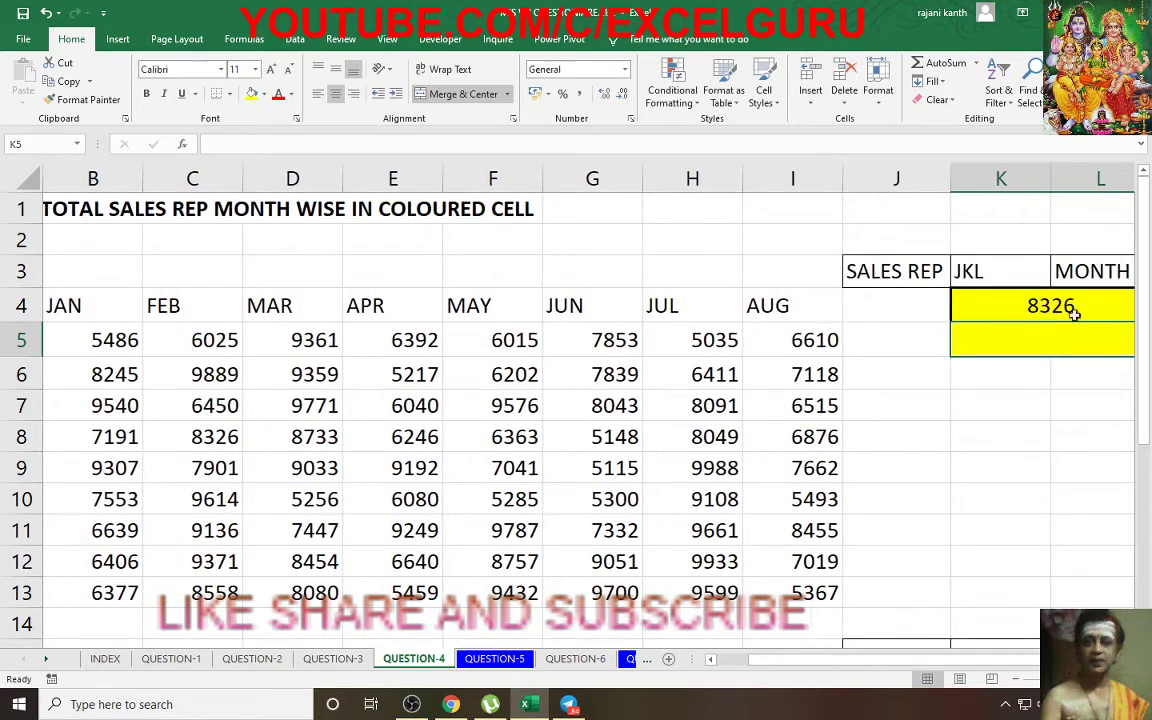
click(995, 307)
double_click(1052, 307)
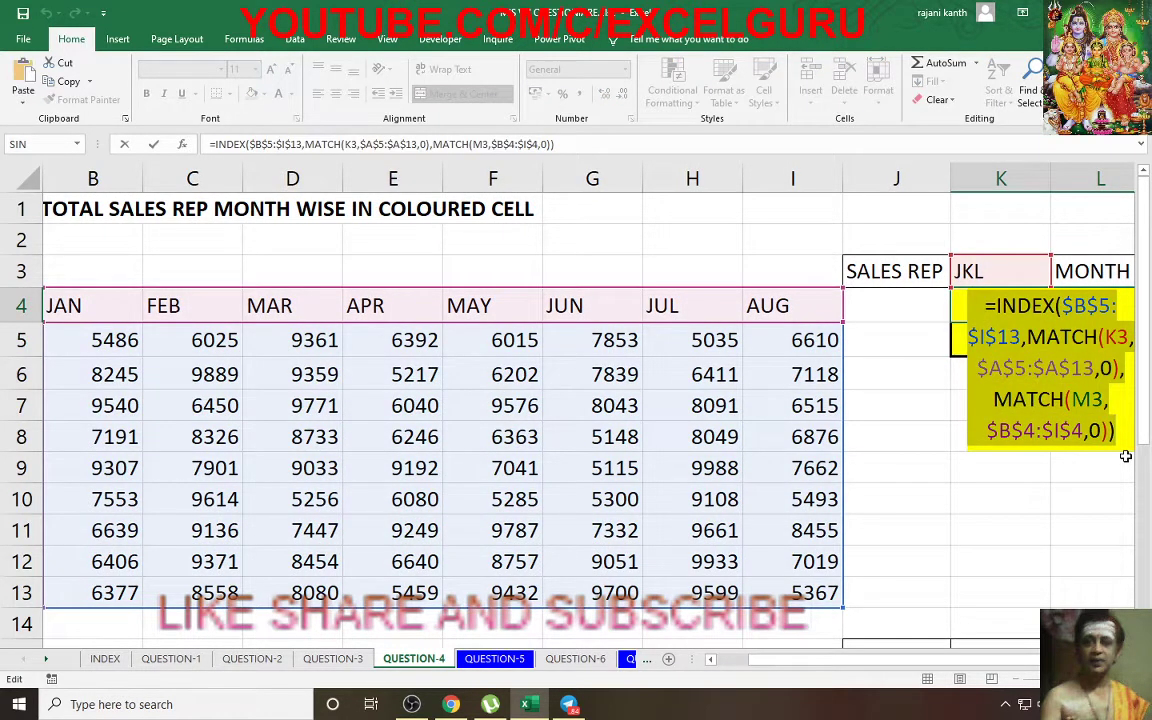
key(Return)
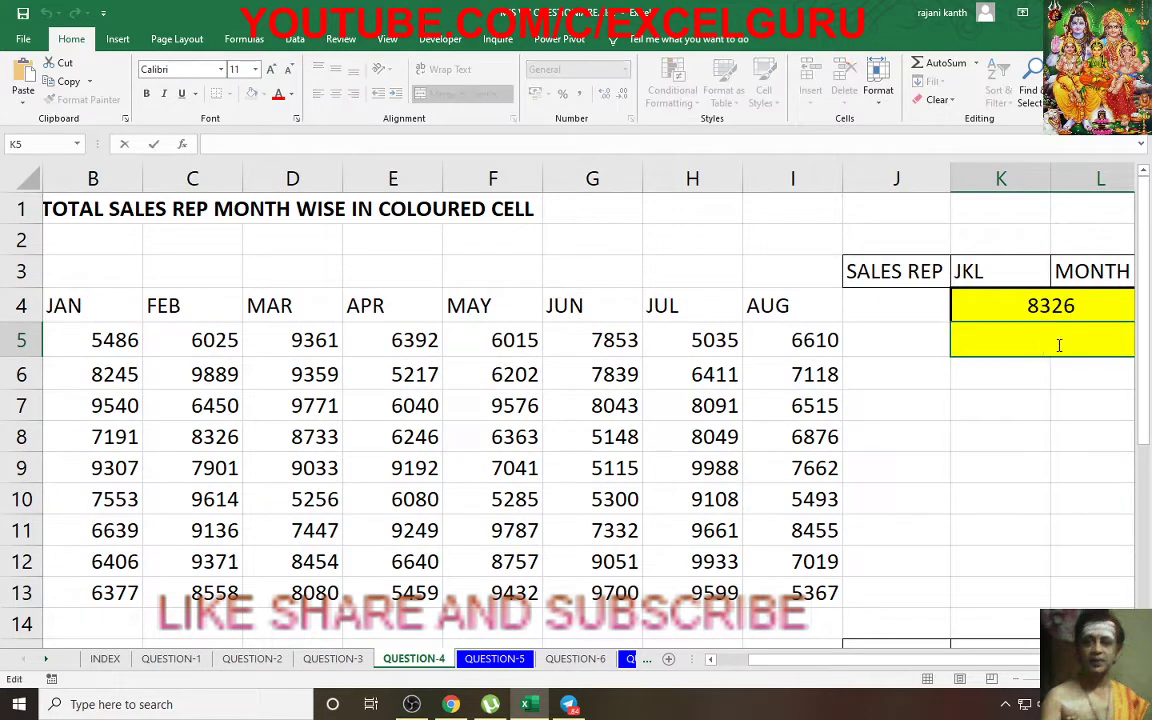
- Enter K4's INDEX-MATCH in K5 with the month MATCH removed, leaving the column argument empty
text(=INDEX($B$5:$I$13,MATCH(K3,$A$5:$A$13,0),MATCH(M3,$B$4:$I$4,0)))
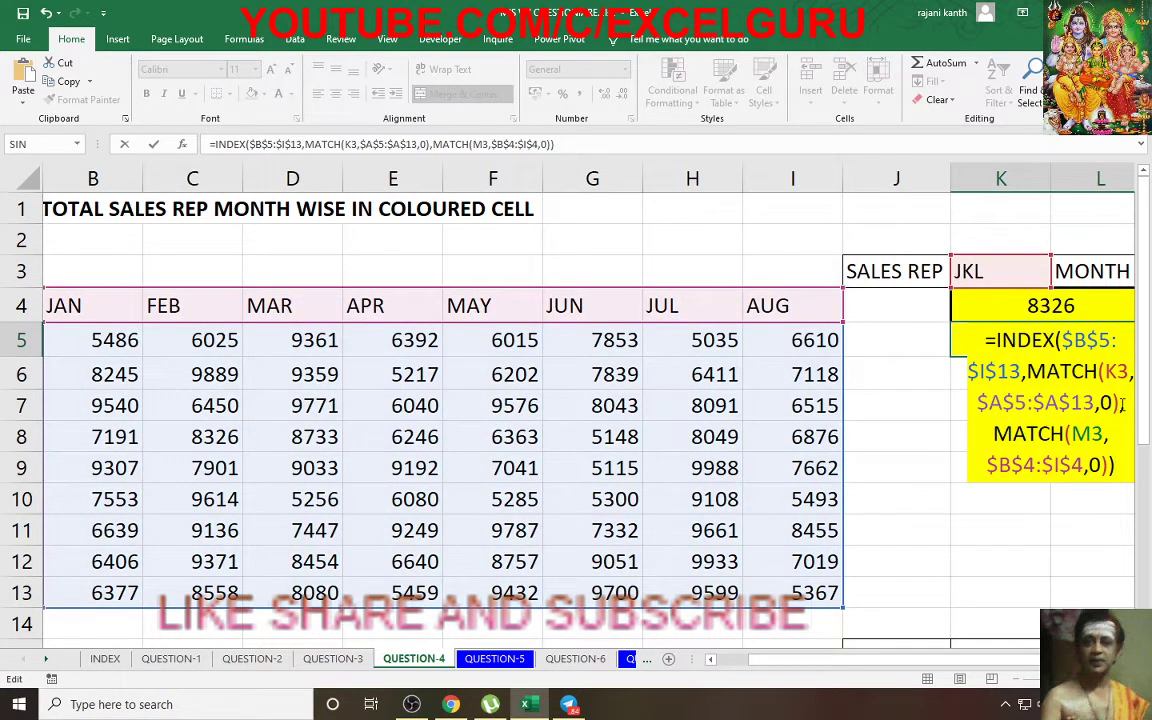
drag(1123, 404, 1110, 470)
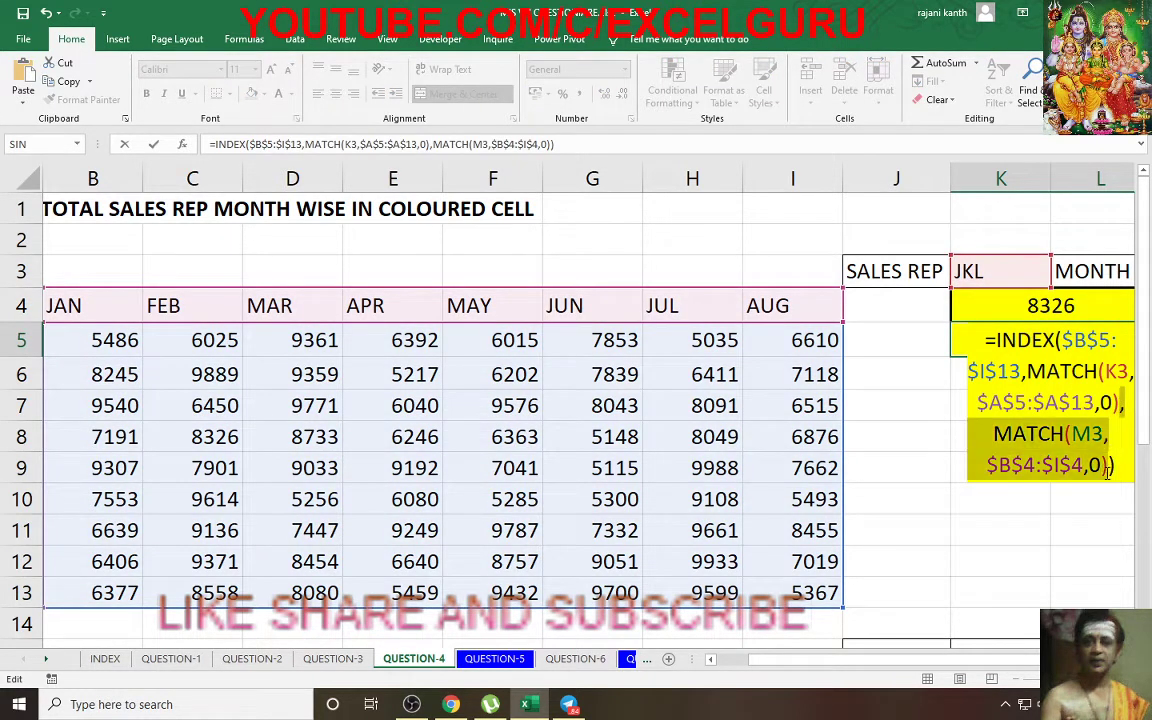
key(Delete)
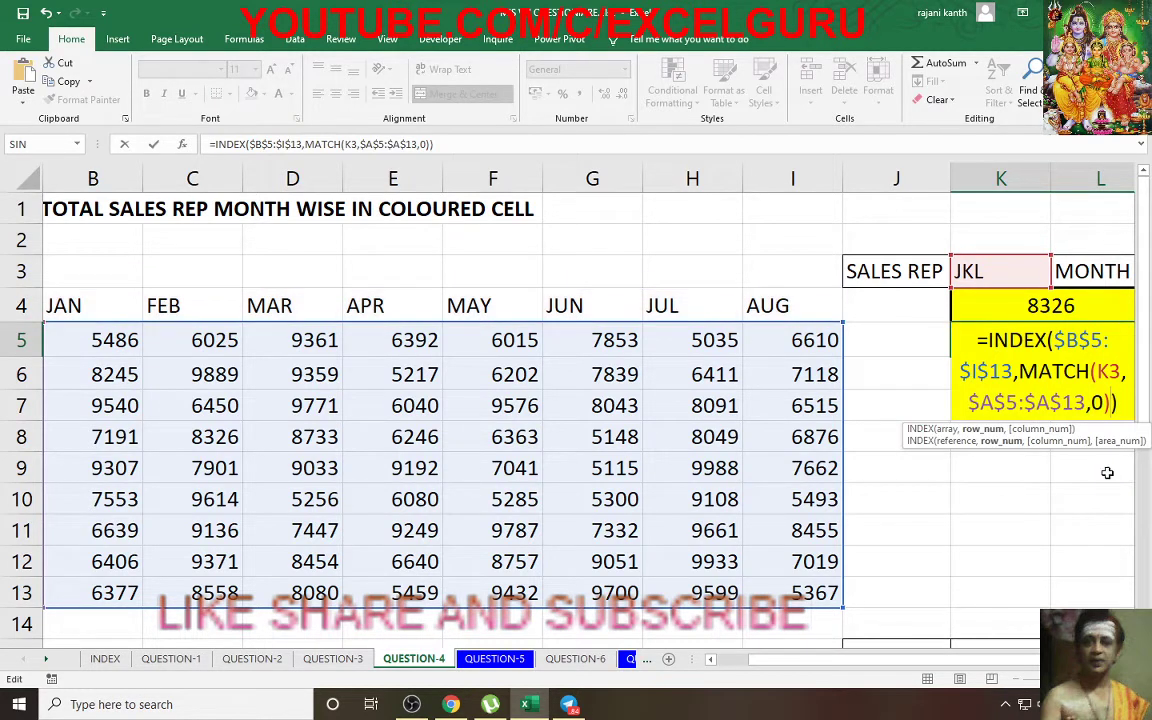
text(,)
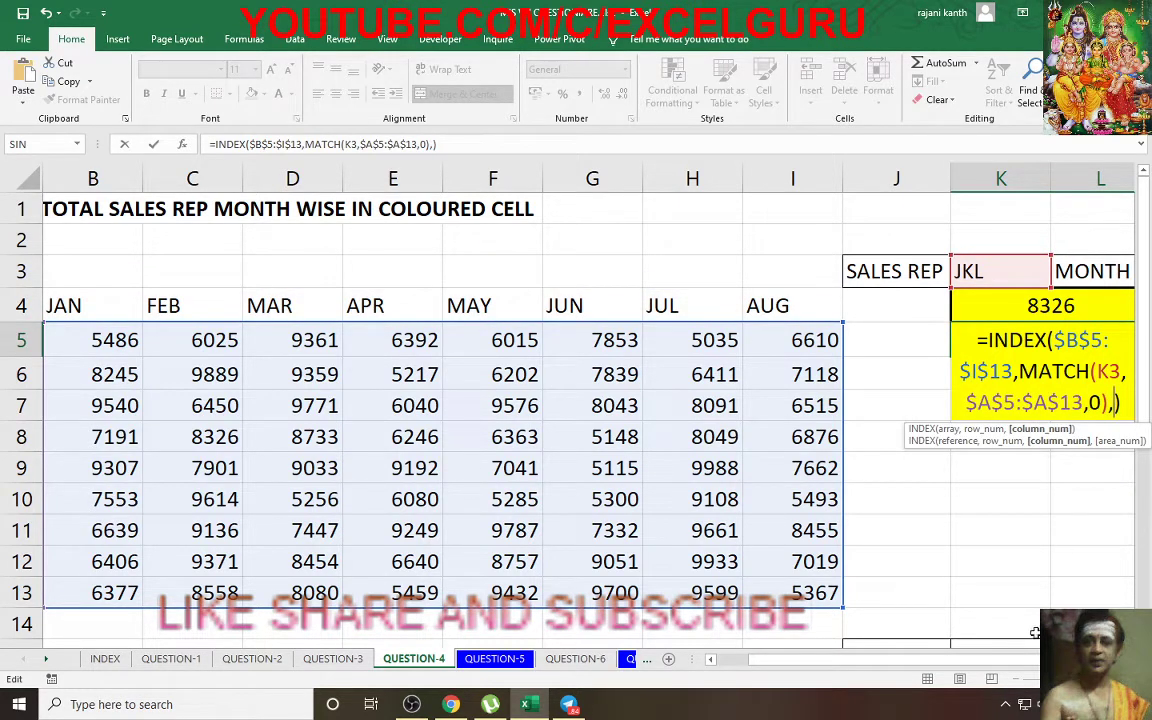
- Preview the JKL sales row that INDEX returns using F9, then undo the preview
mouse_move(1000, 659)
mouse_down()
mouse_move(1045, 659)
mouse_move(1000, 375)
mouse_up()
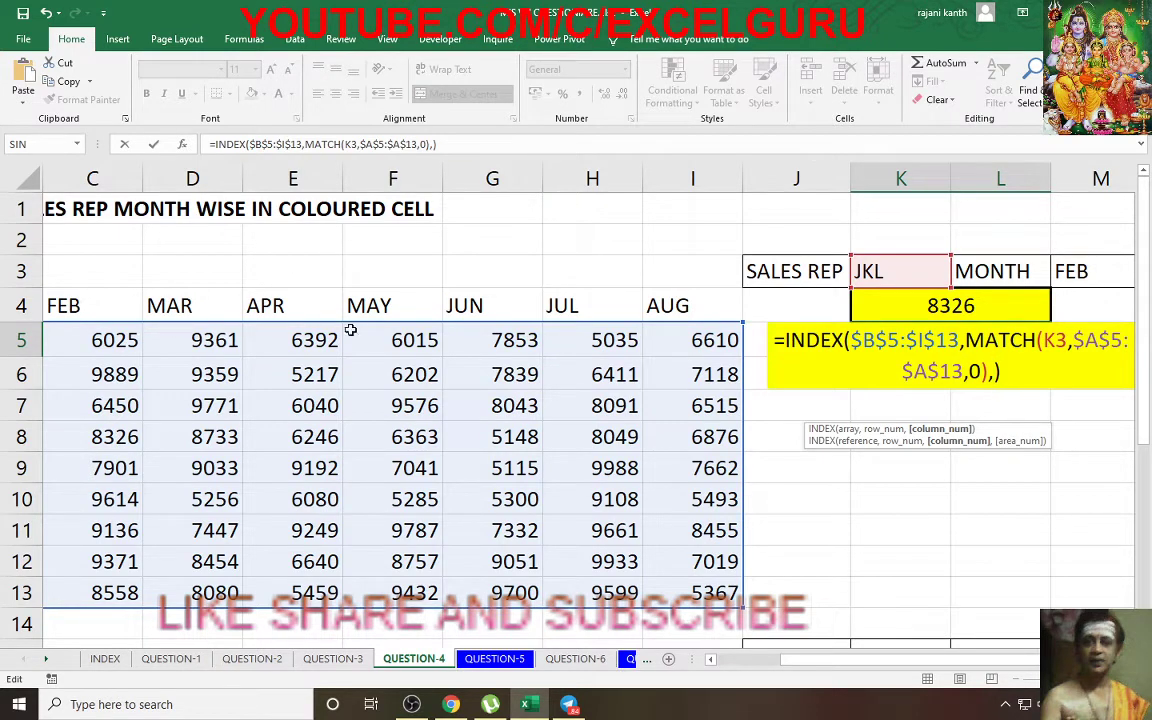
drag(1019, 375, 712, 331)
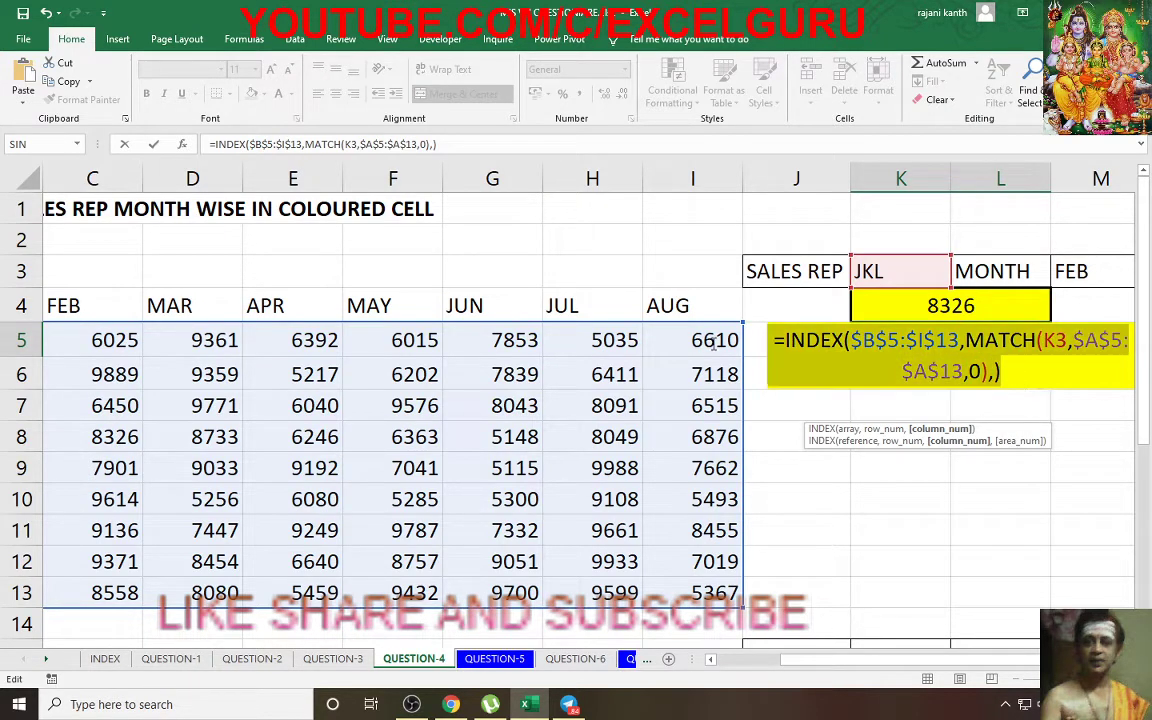
key(F9)
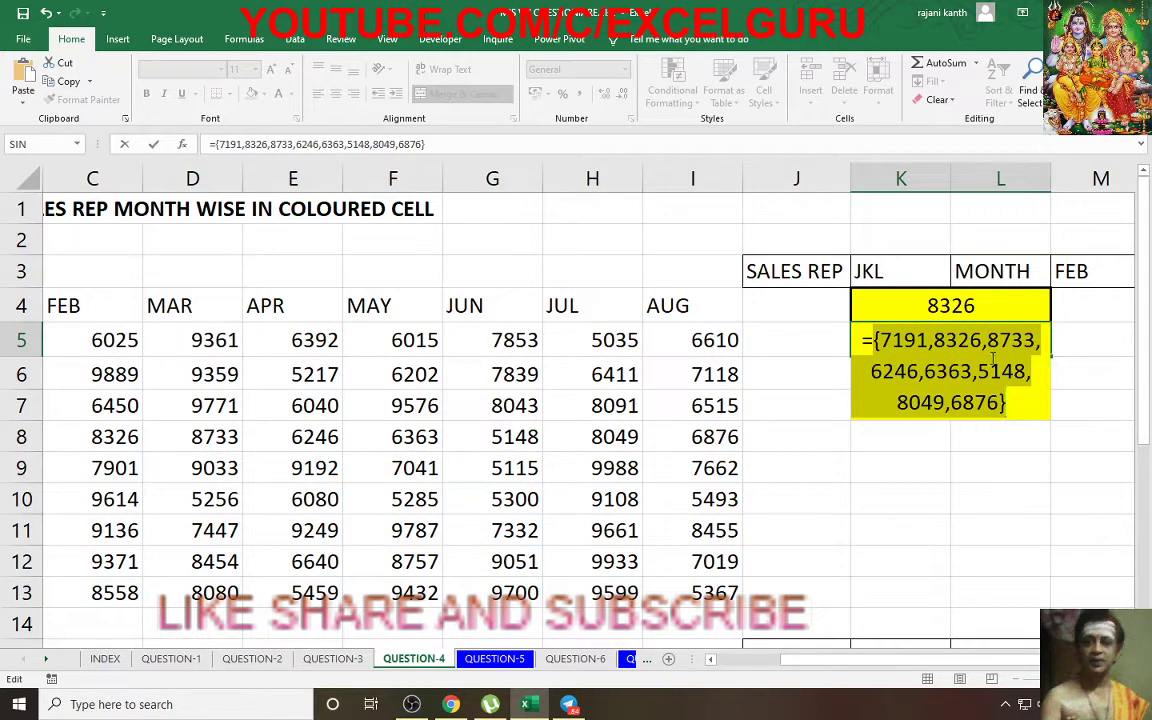
drag(880, 660, 815, 670)
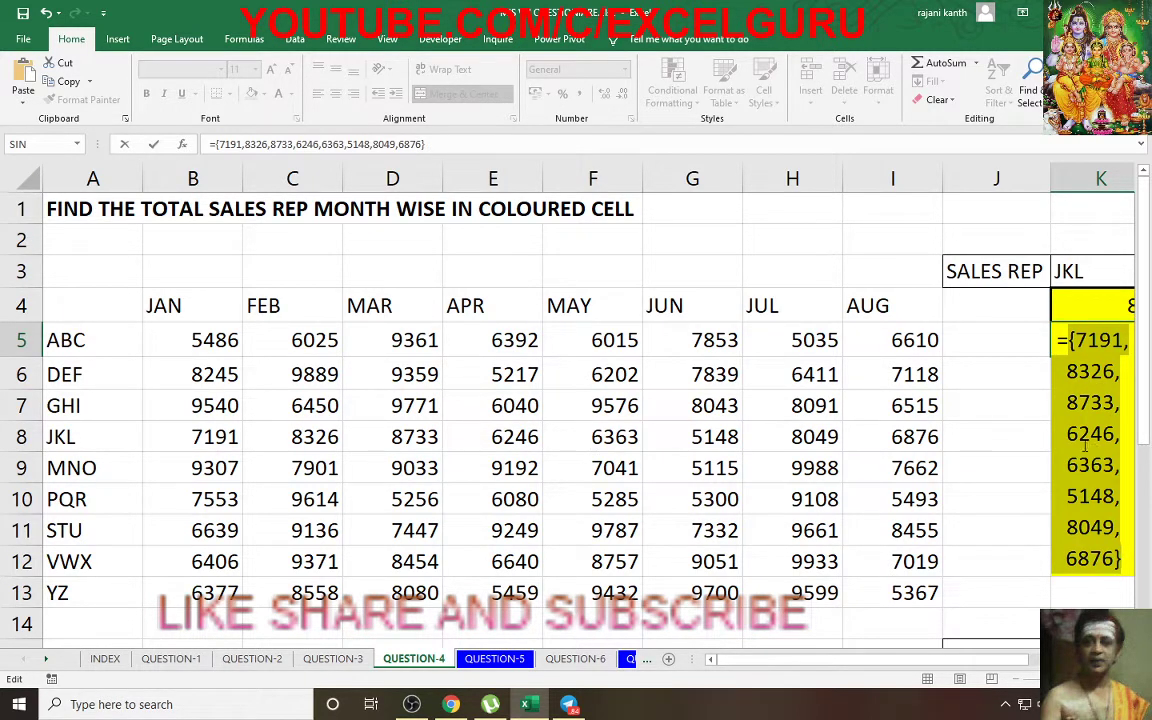
key(ctrl+z)
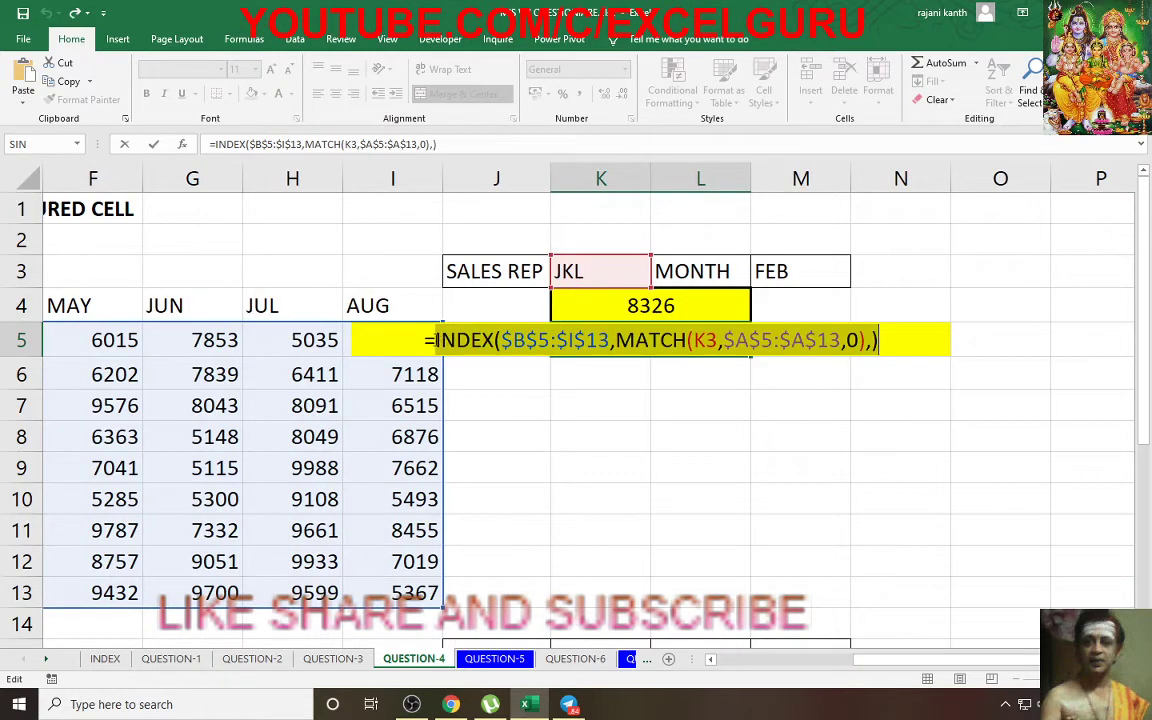
- Wrap the INDEX in SUMPRODUCT so K5 totals JKL's sales, 56932
click(438, 341)
text(s)
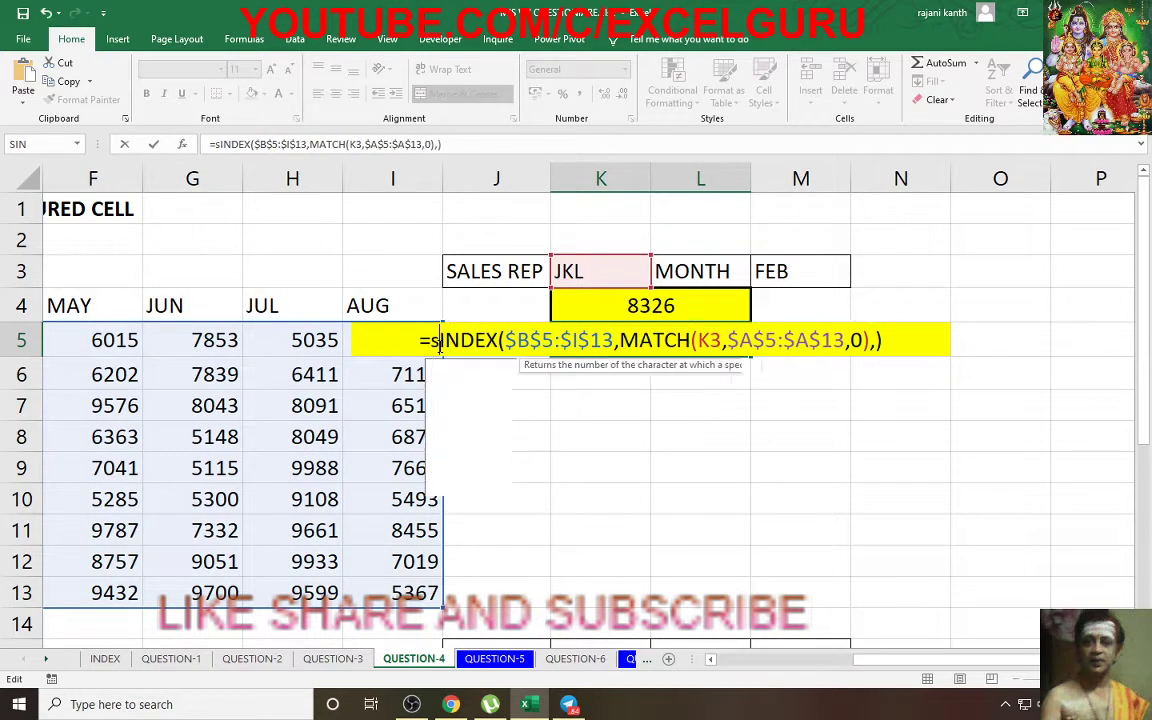
text(umpro)
key(Tab)
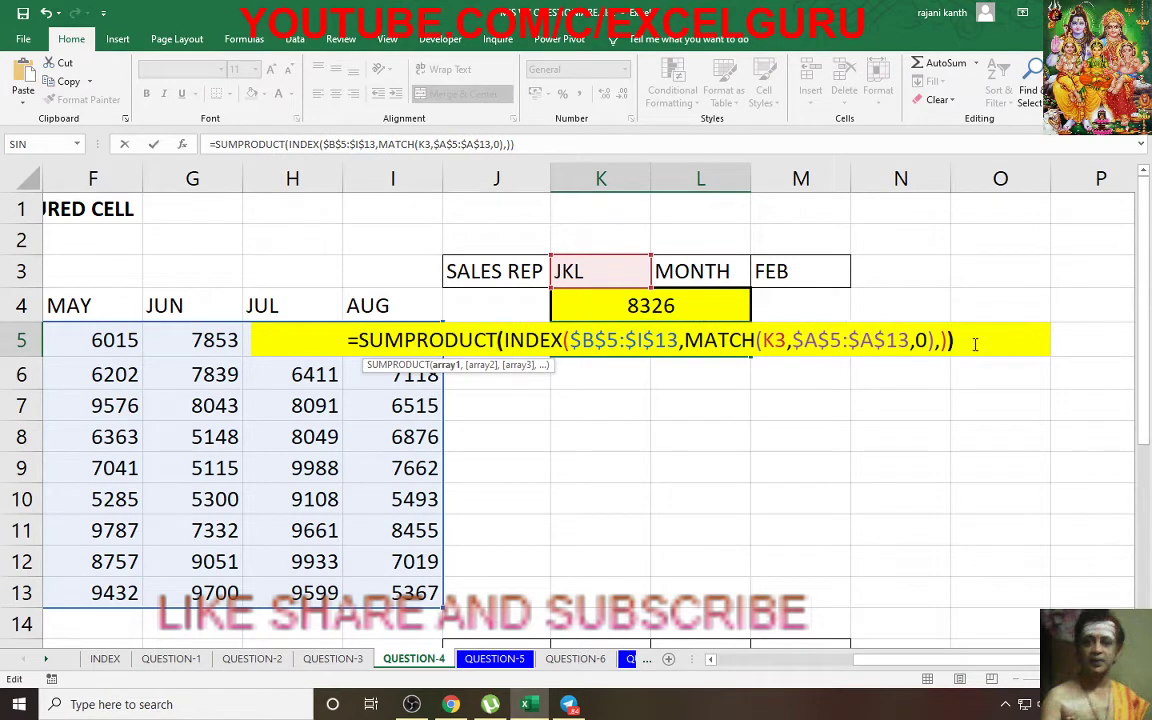
text())
key(ctrl+Return)
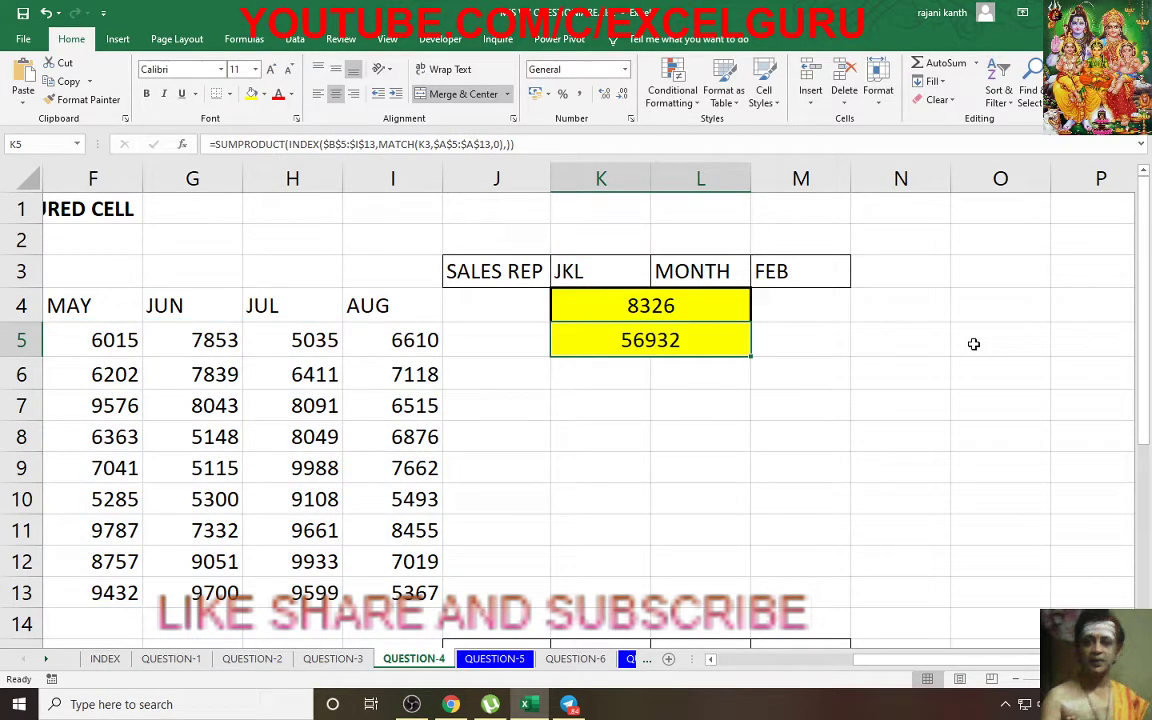
- Choose MNO as the sales rep in K3's dropdown so K4 shows 7901 and K5 shows 65239
click(643, 276)
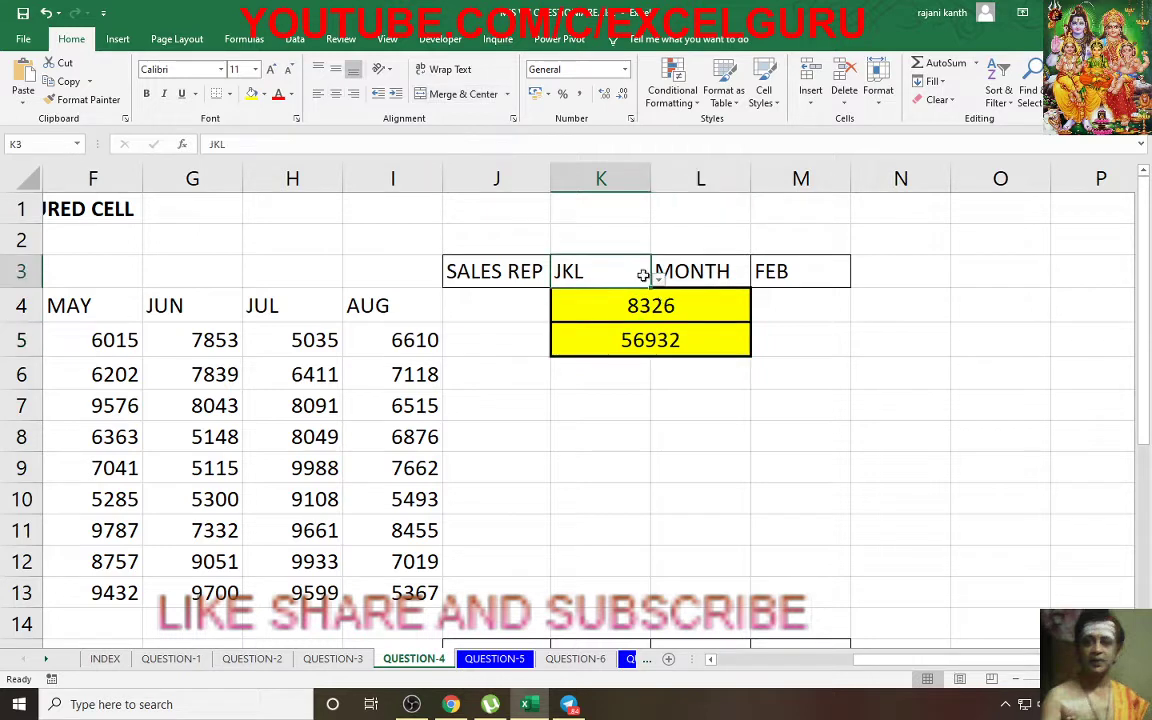
click(658, 279)
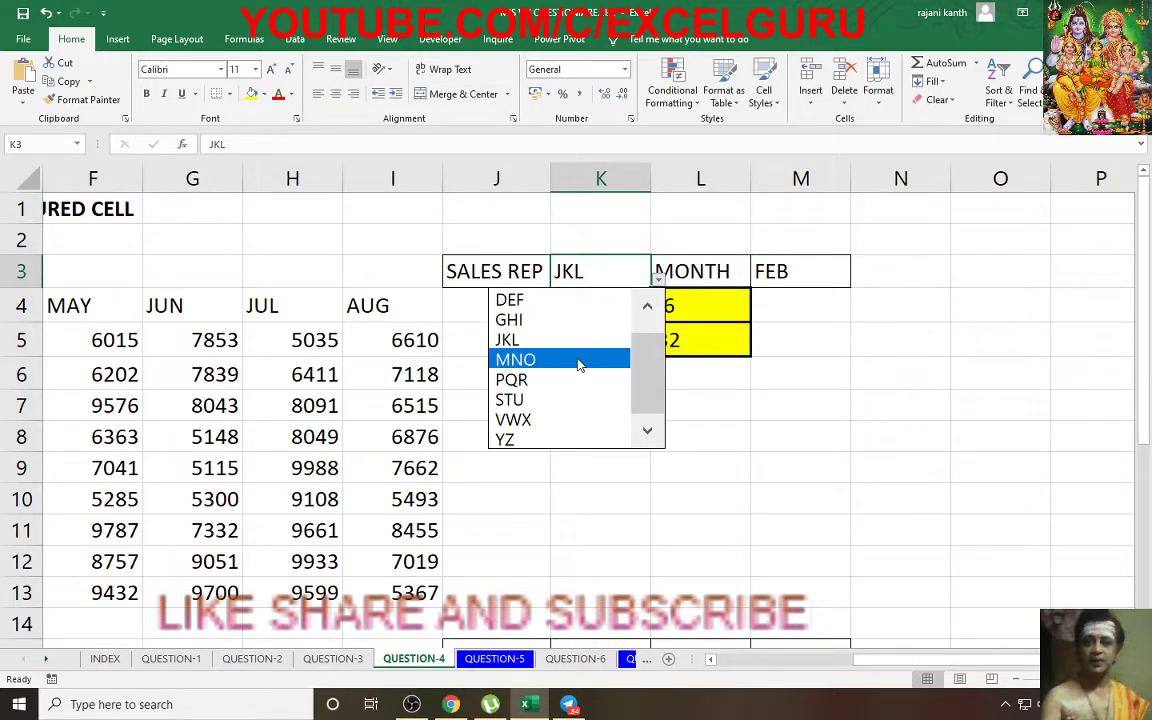
click(579, 364)
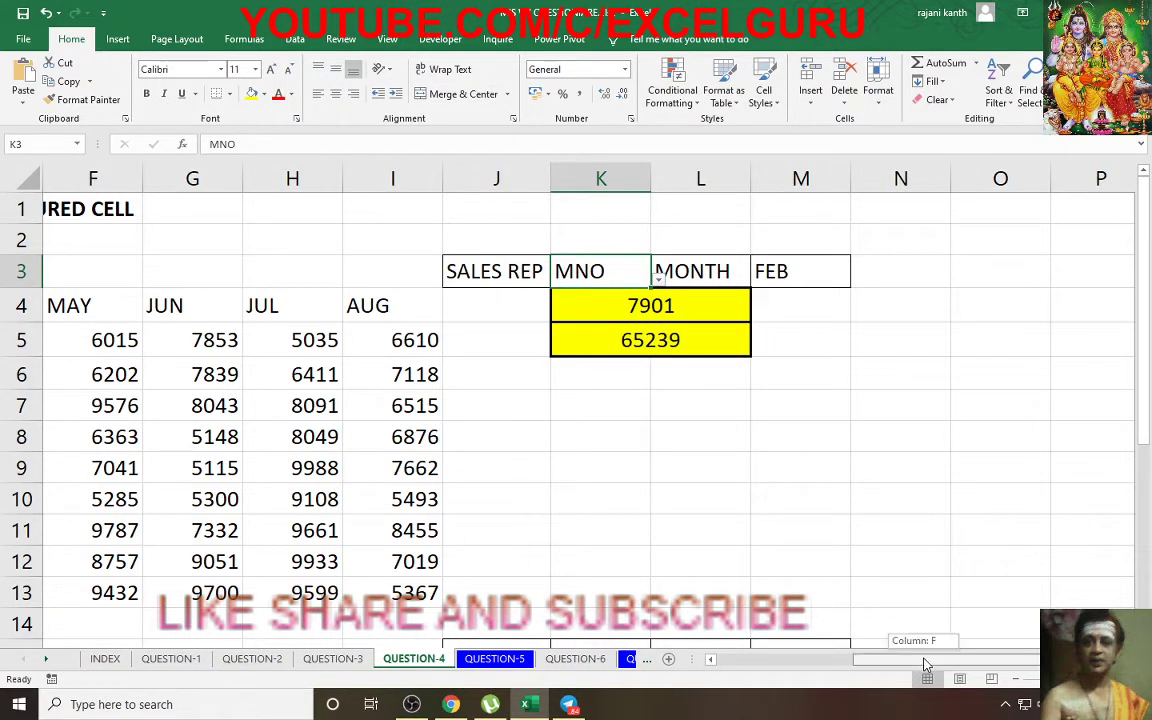
- Select MNO's row B9:I9 to confirm the status-bar sum is 65239, then scroll down to the transposed table
drag(926, 664, 813, 663)
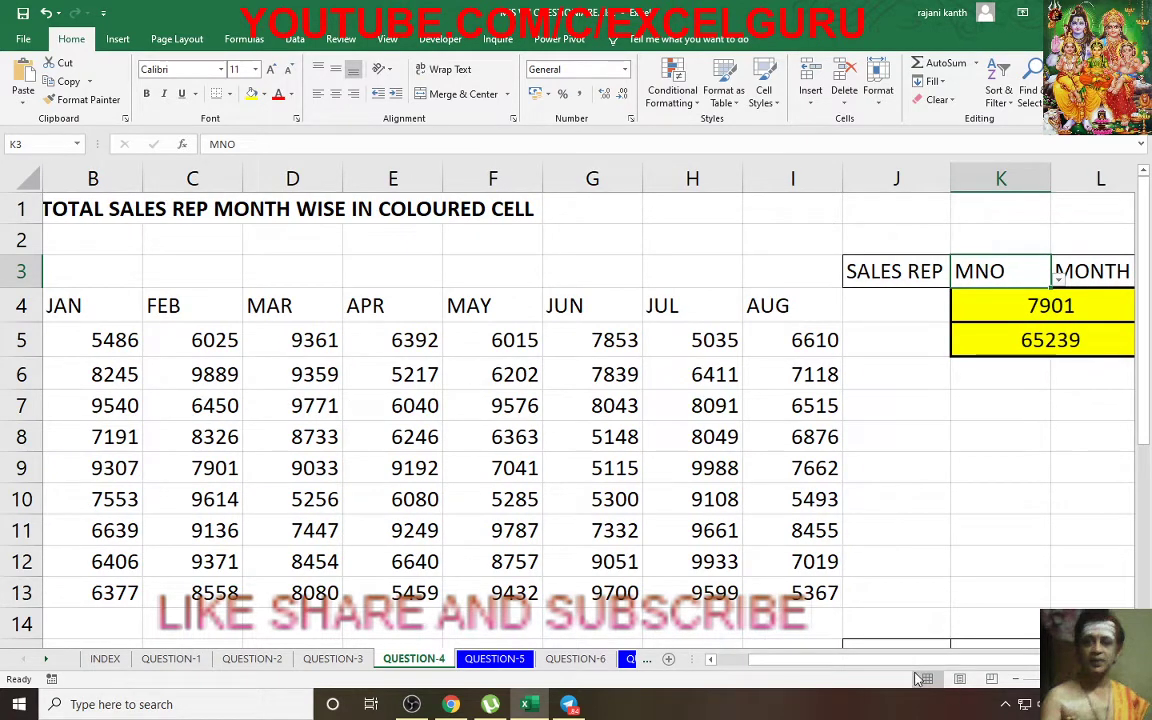
click(711, 659)
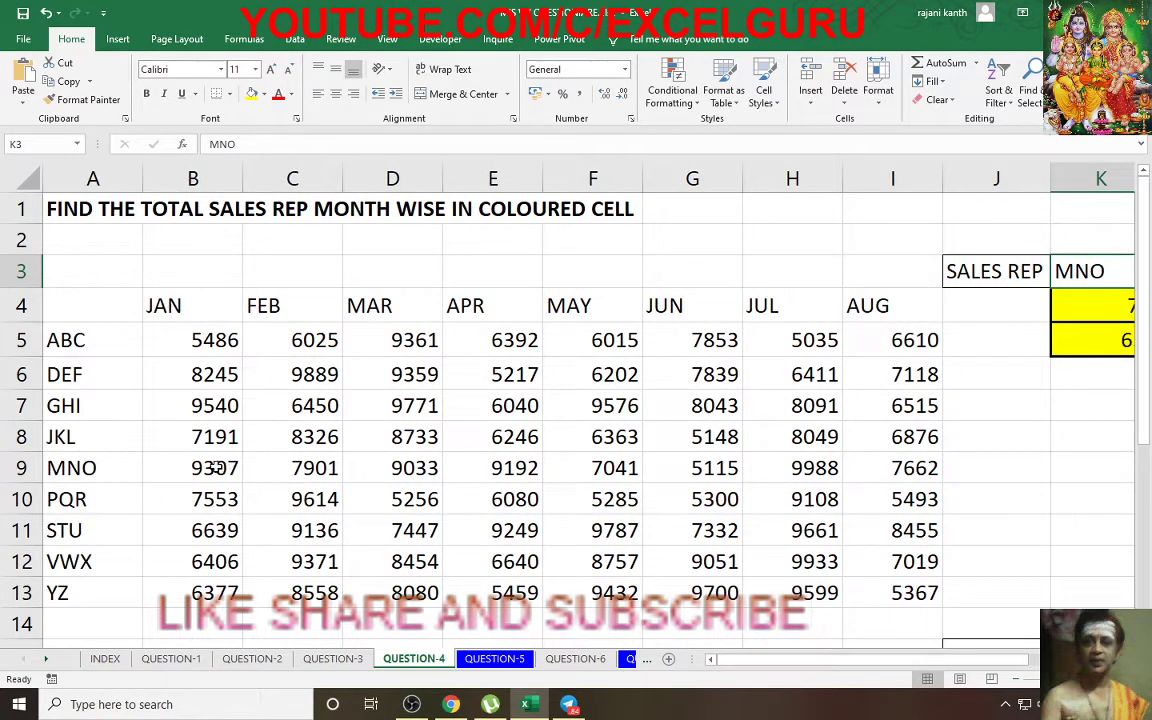
drag(214, 467, 884, 470)
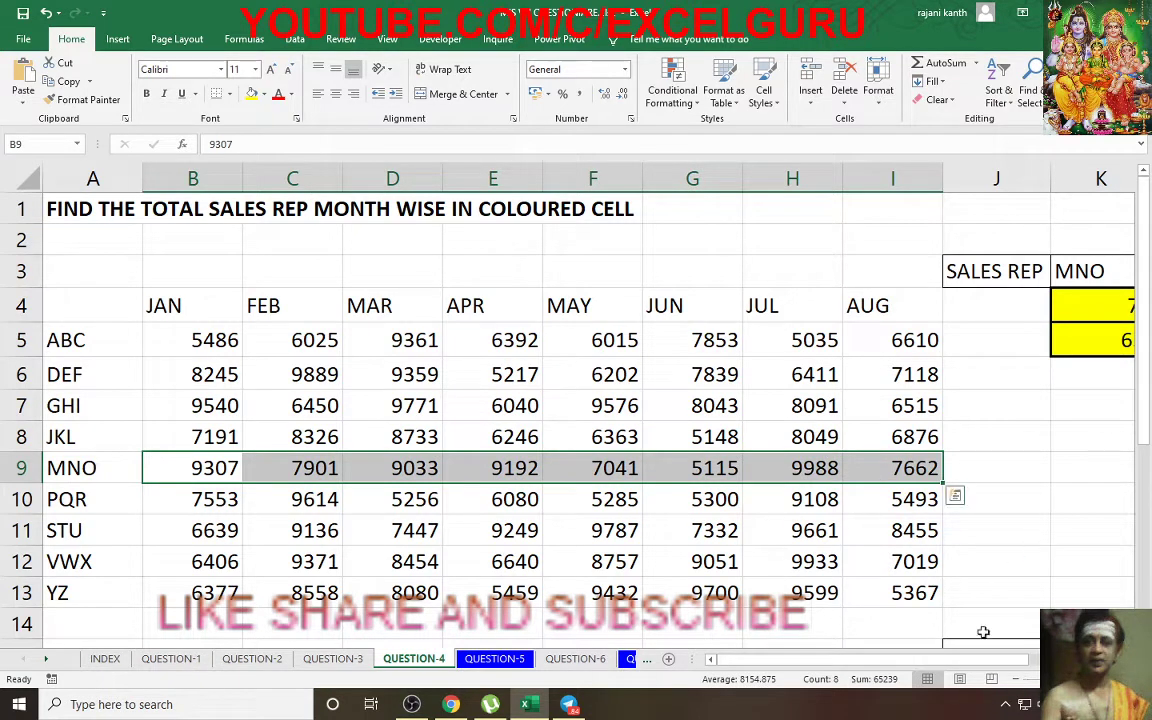
scroll(860, 445, right, 1)
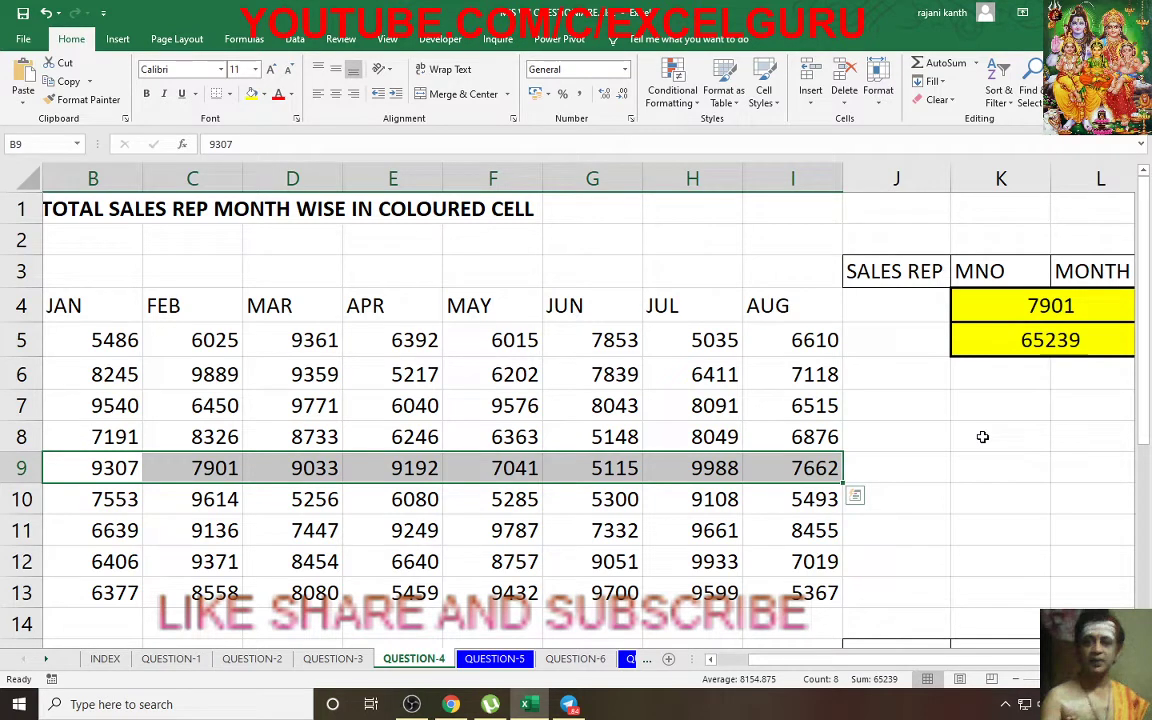
click(1005, 704)
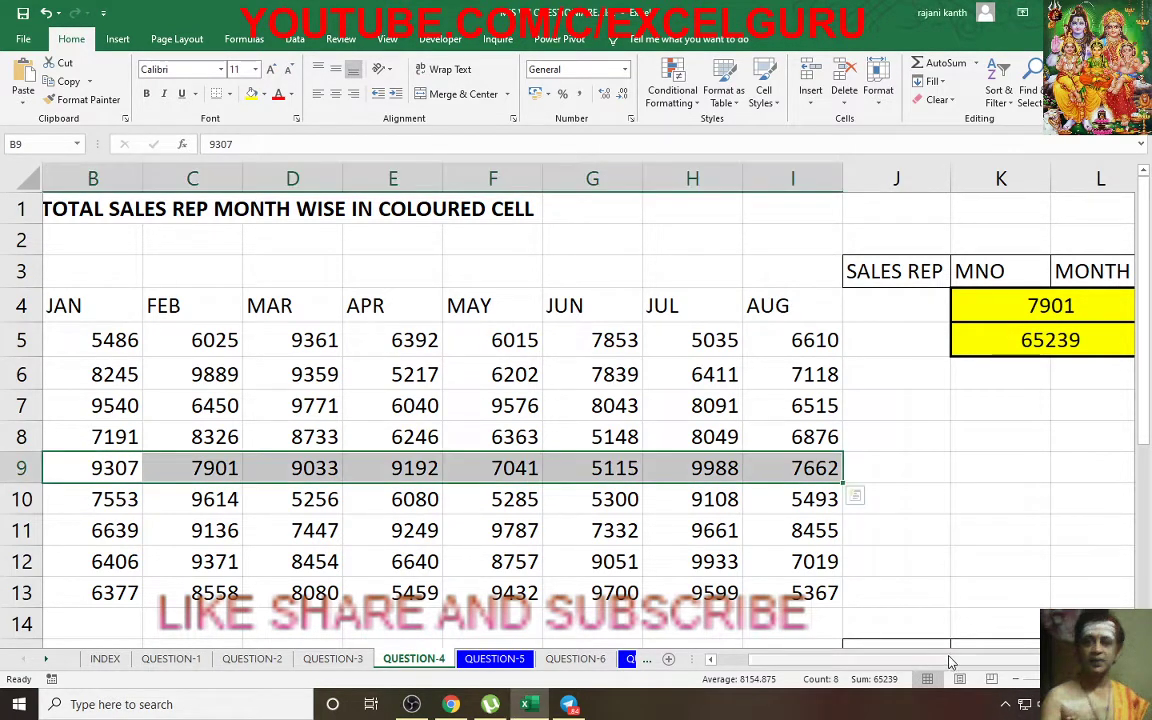
click(965, 530)
scroll(951, 511, down, 3)
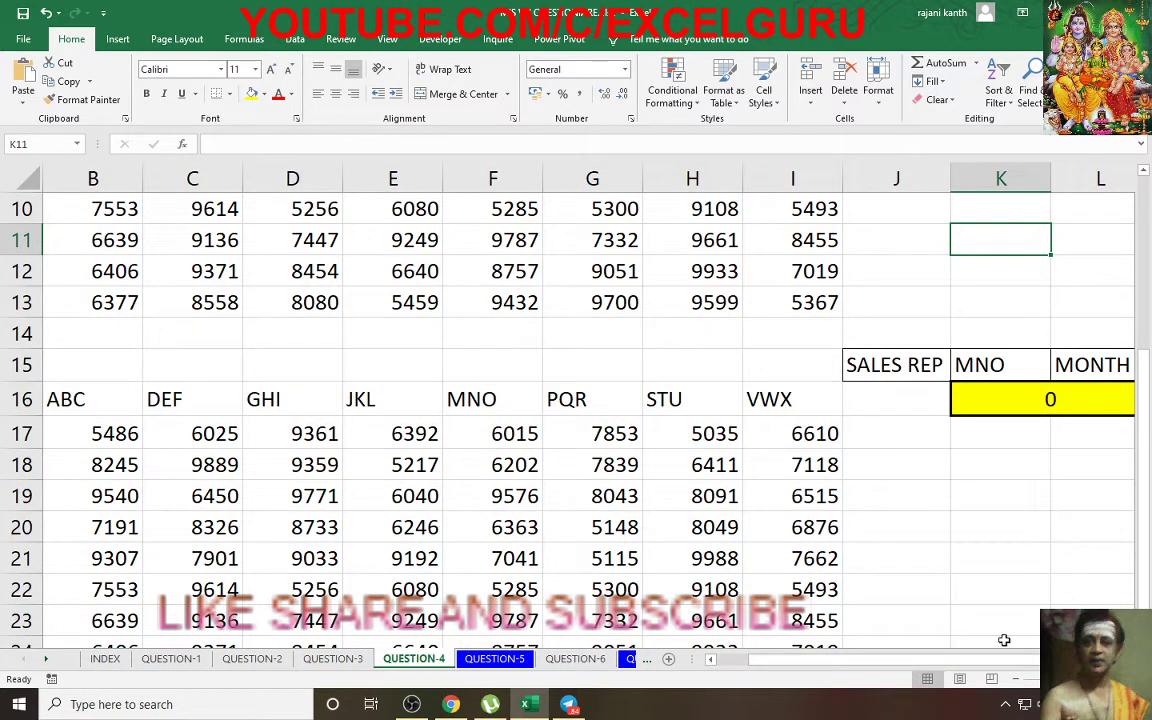
- Clear K16 and start =INDEX( with the absolute table range $B$17:$I$24
click(1010, 400)
key(Delete)
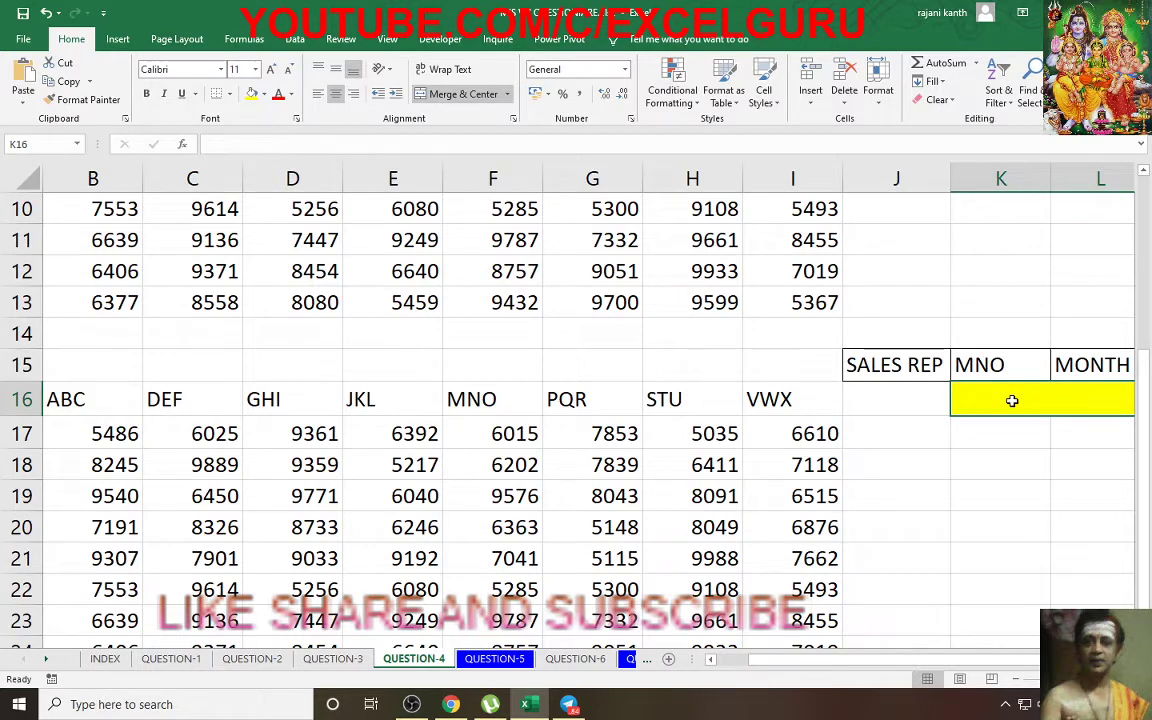
key(Left)
key(Left)
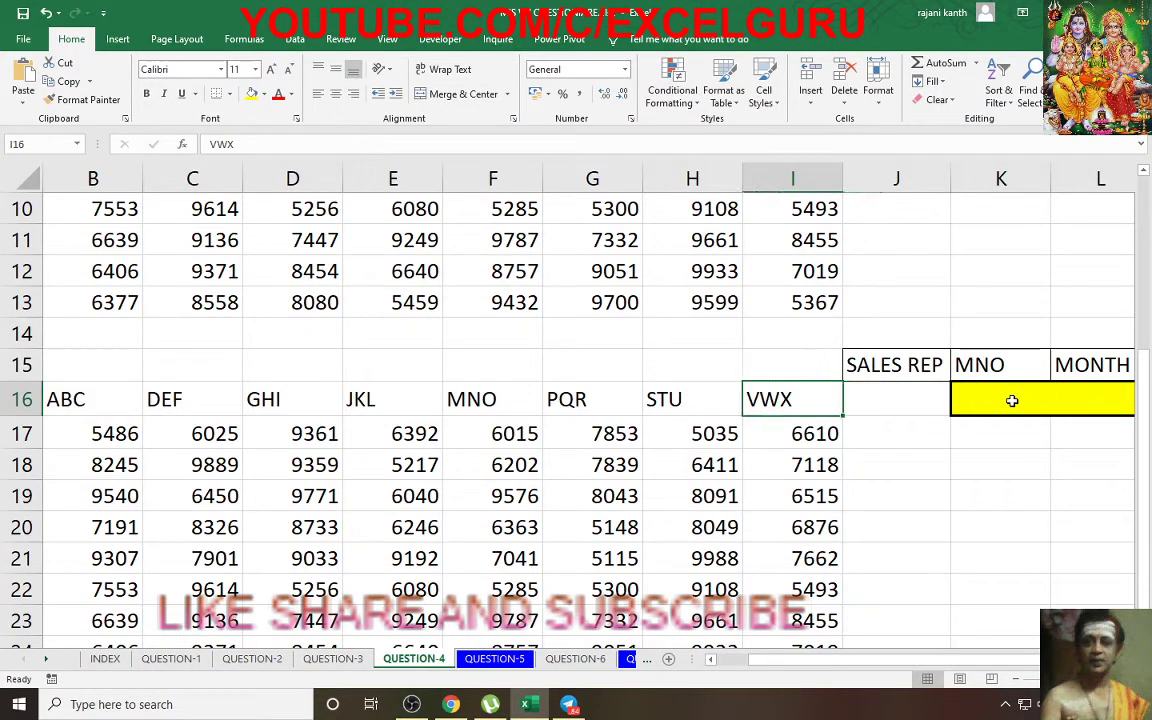
key(Right)
key(Right)
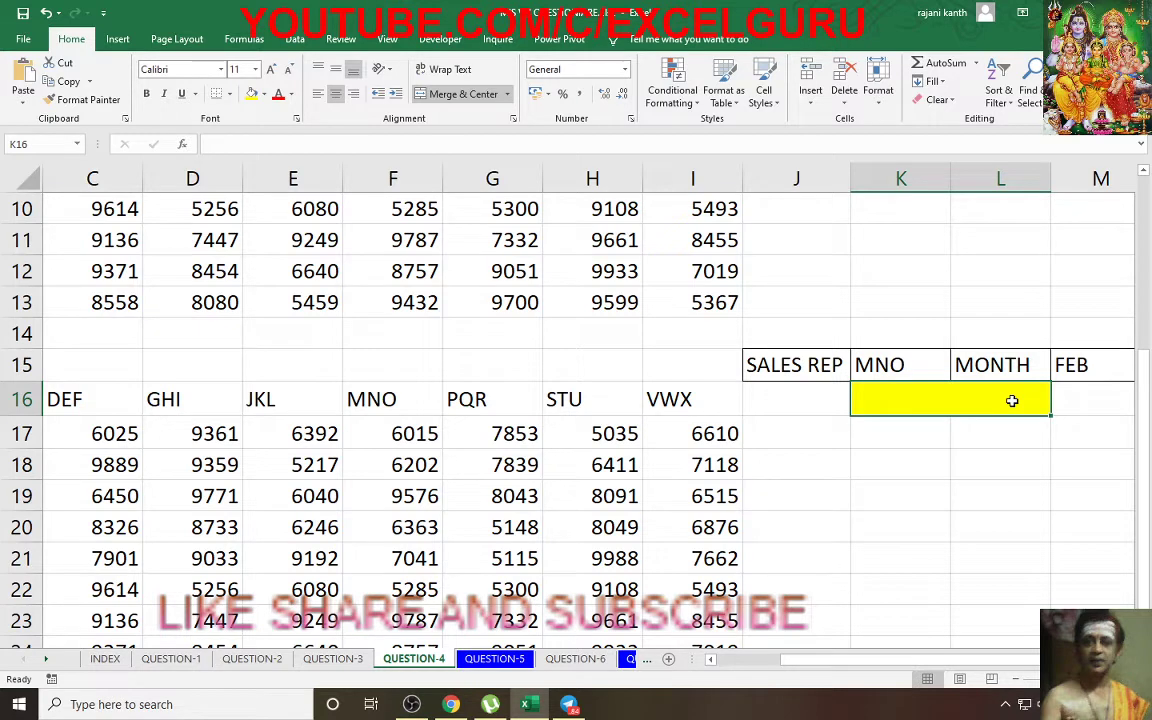
text(=index()
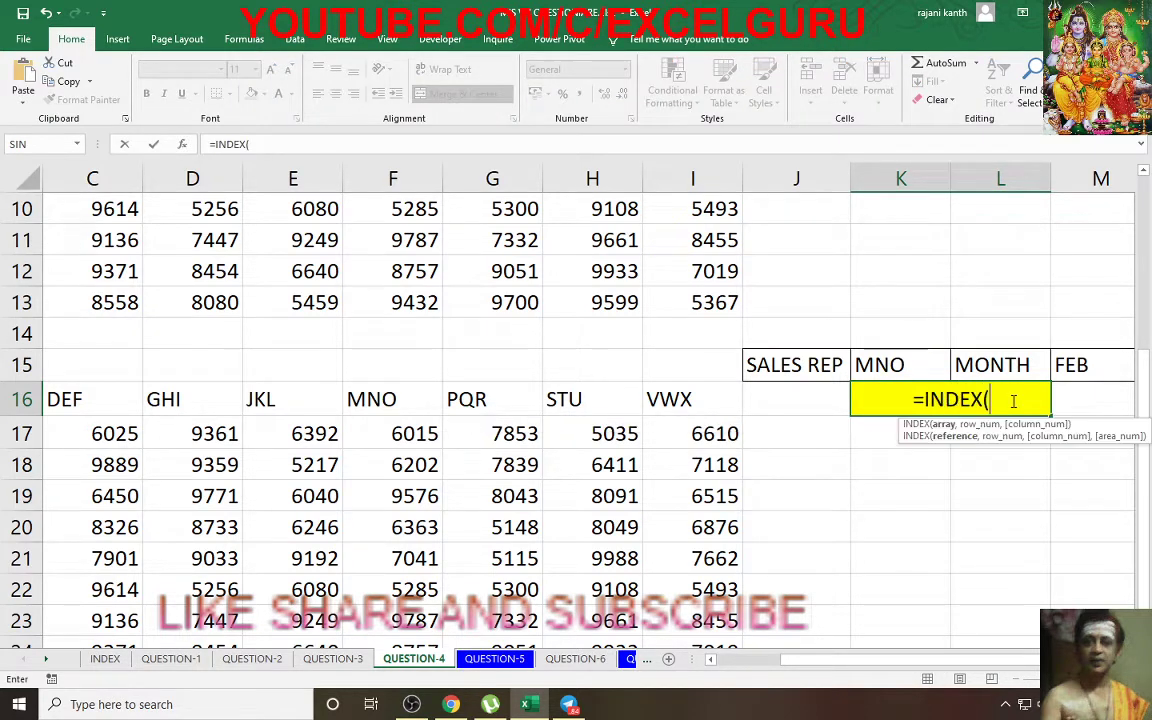
key(Left)
key(Left)
key(Left)
key(Left)
key(Left)
key(Left)
key(Left)
key(Down)
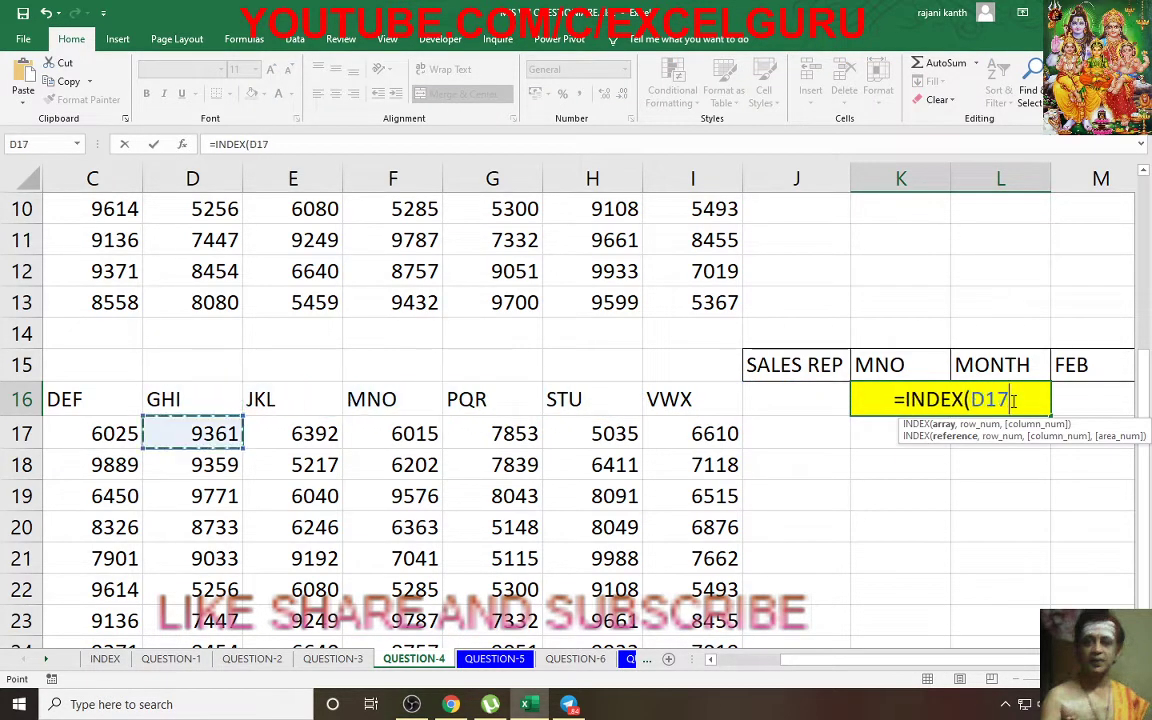
key(Left)
key(Left)
key(Left)
key(Right)
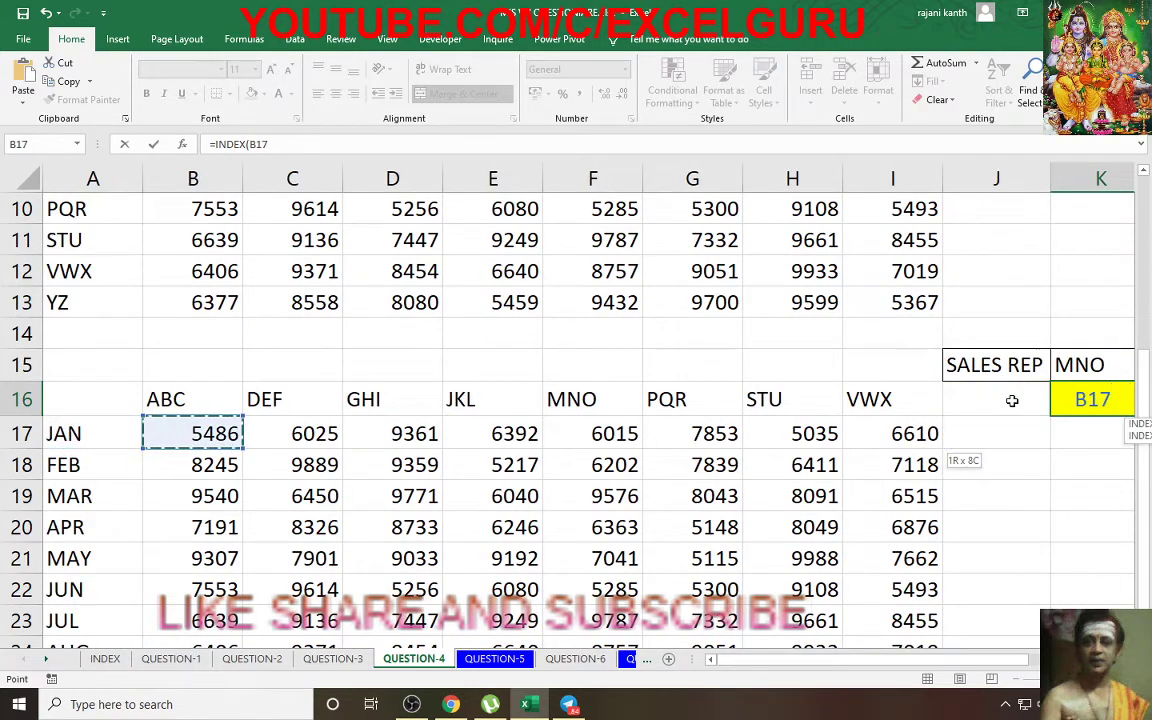
key(ctrl+shift+Right)
key(ctrl+shift+Down)
key(F4)
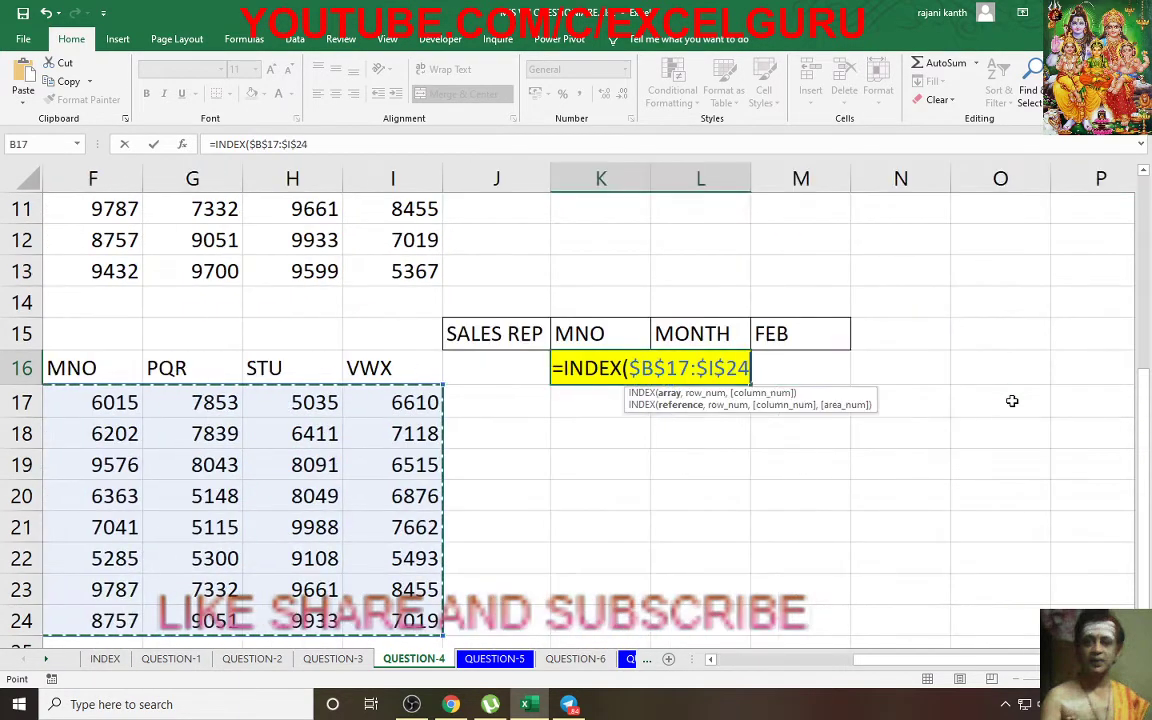
- Add MATCH as the next INDEX argument after an empty one
text(,ma)
key(Tab)
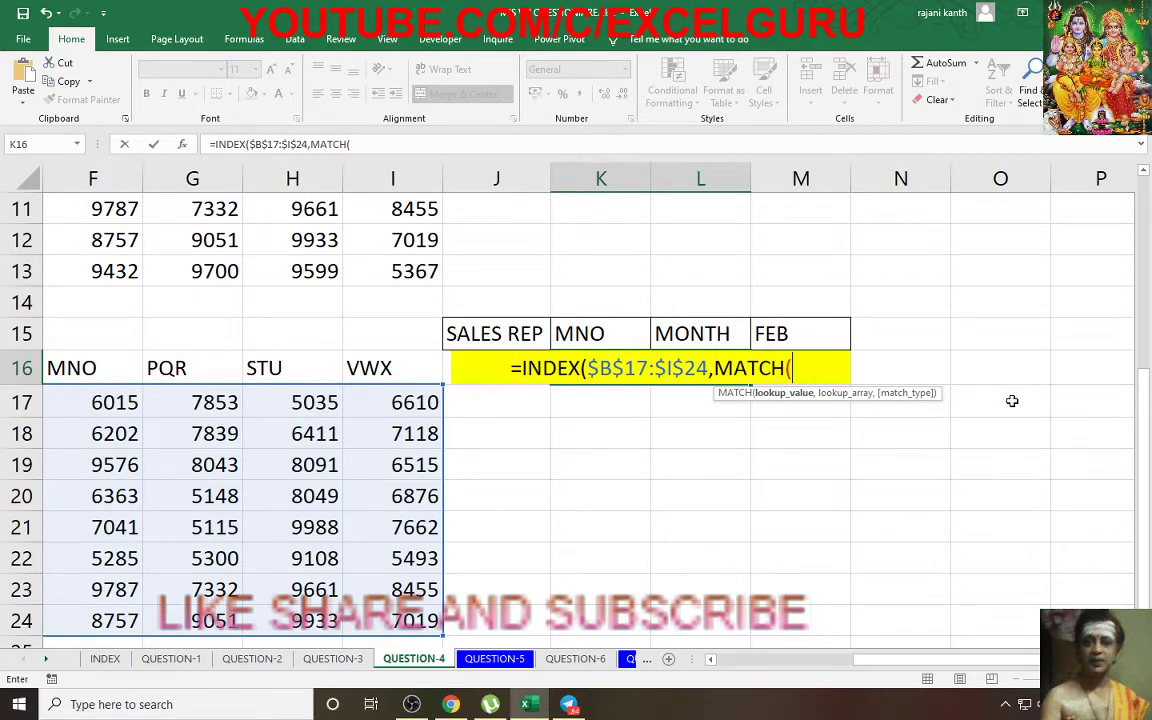
key(BackSpace)
key(BackSpace)
key(BackSpace)
key(BackSpace)
key(BackSpace)
key(BackSpace)
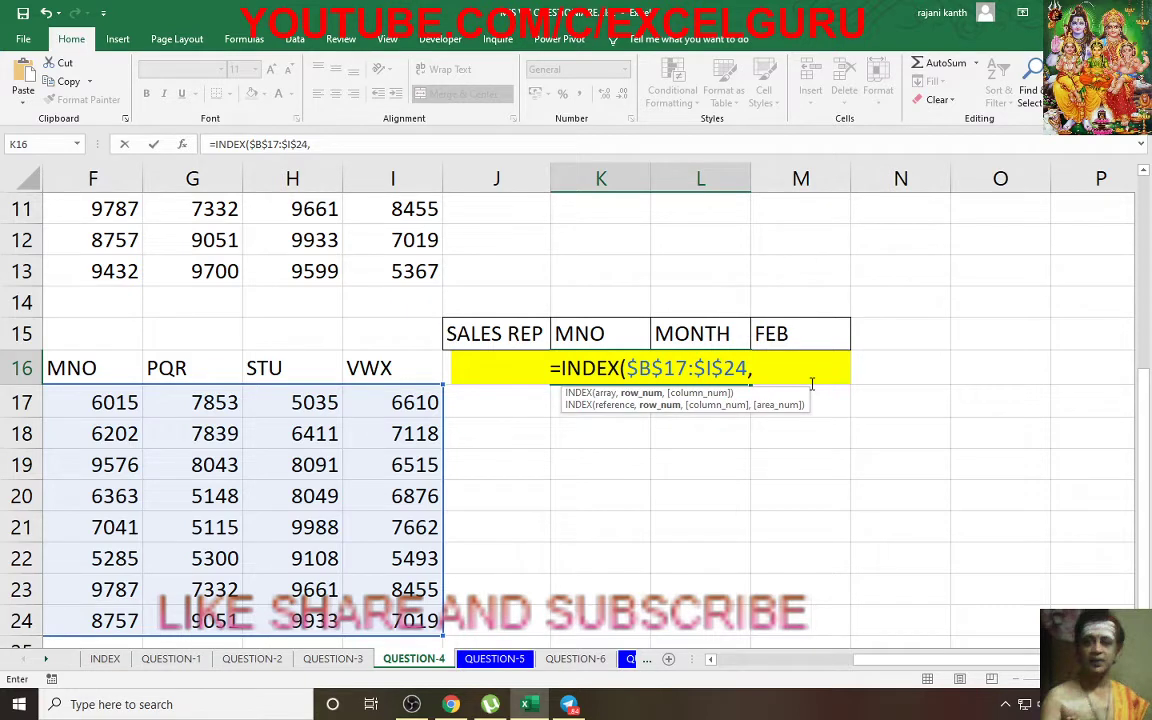
text(,)
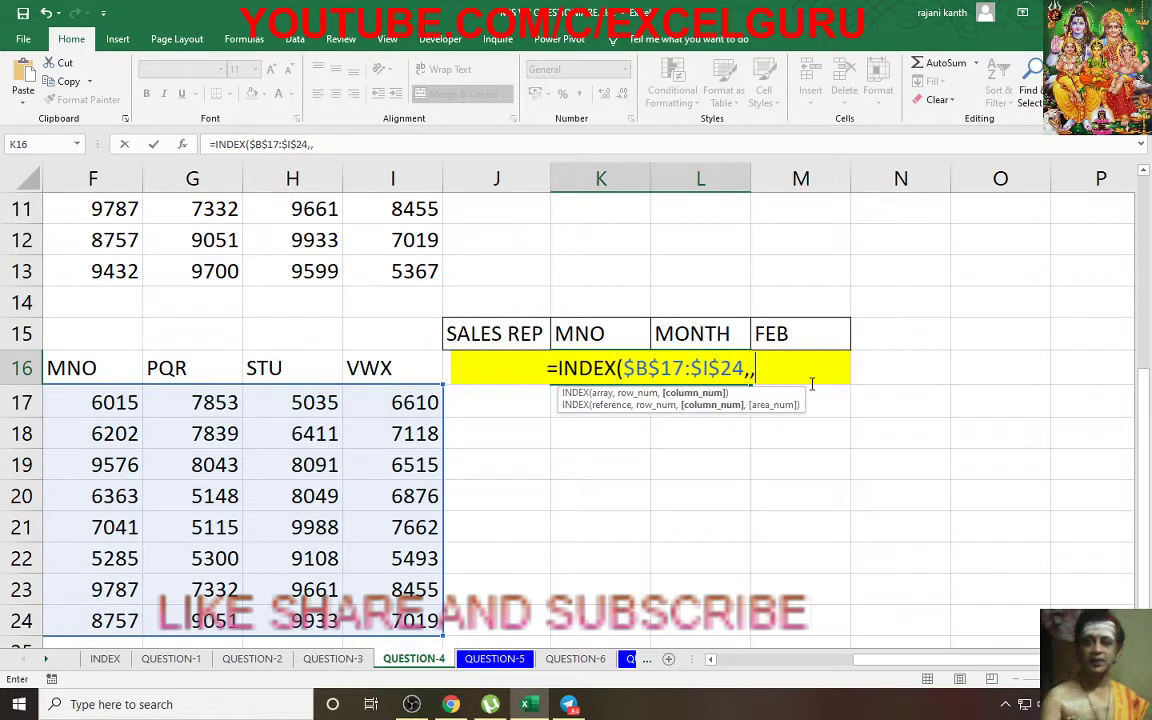
text(mat)
key(Tab)
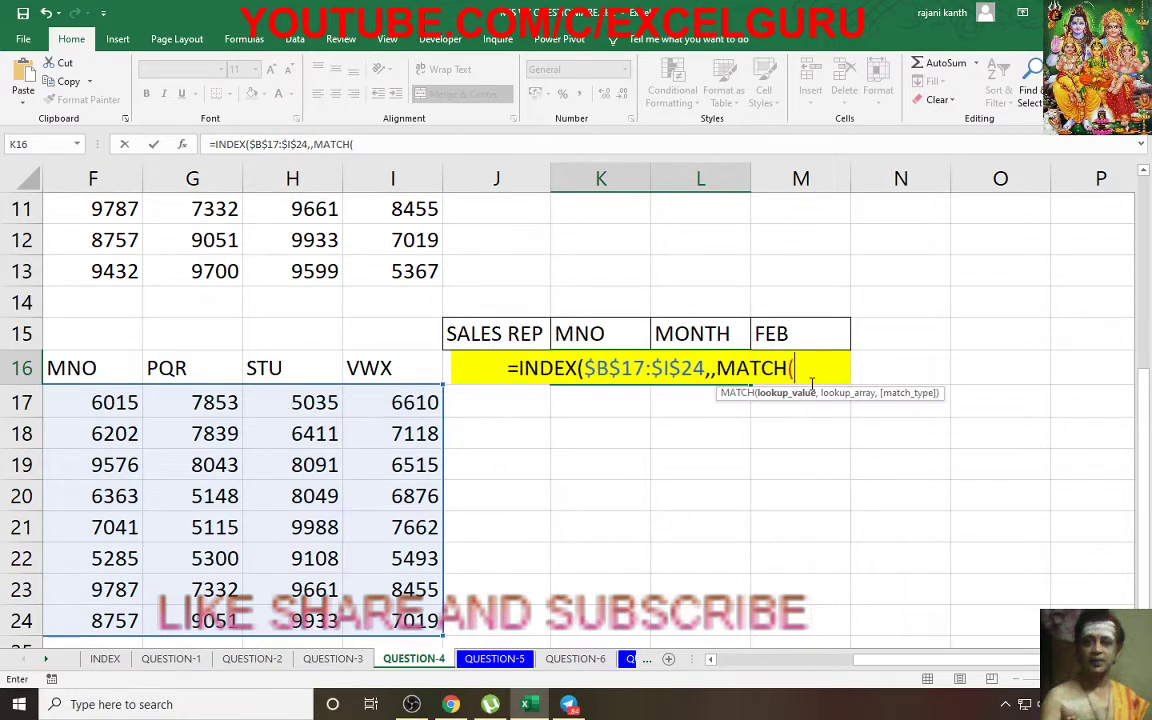
- Finish MATCH(M15,$B$16:$I$16,0) and commit the K16 formula, which returns #N/A
click(787, 337)
text(,)
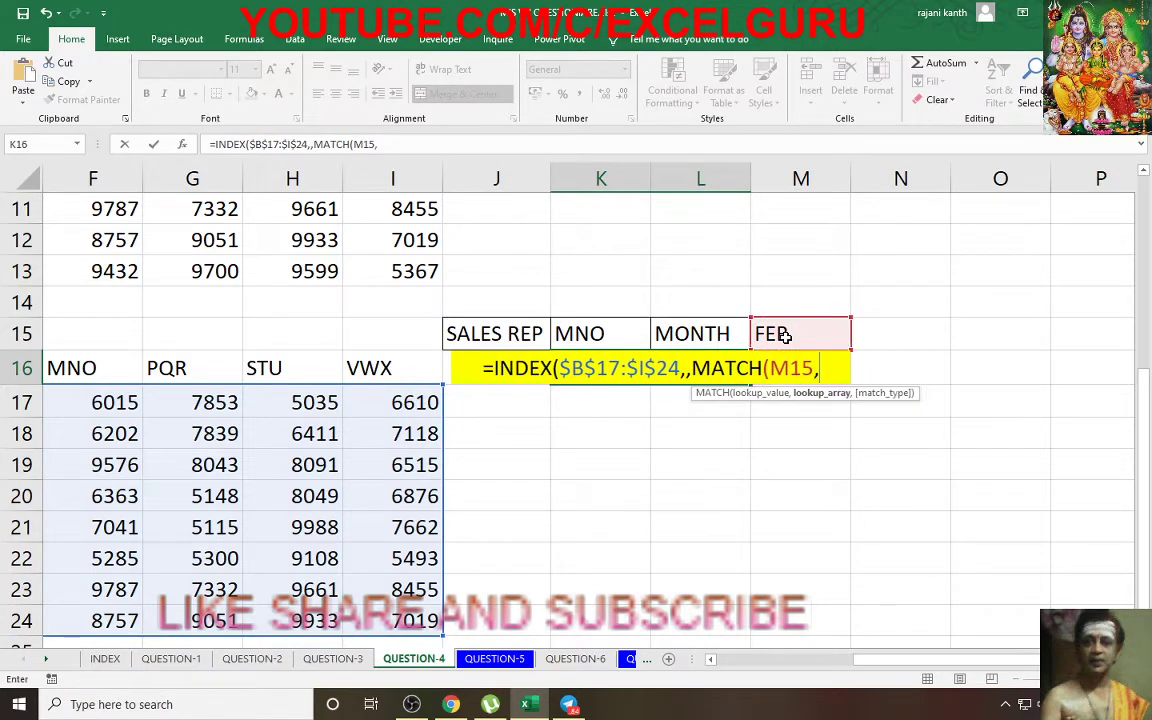
drag(960, 667, 870, 667)
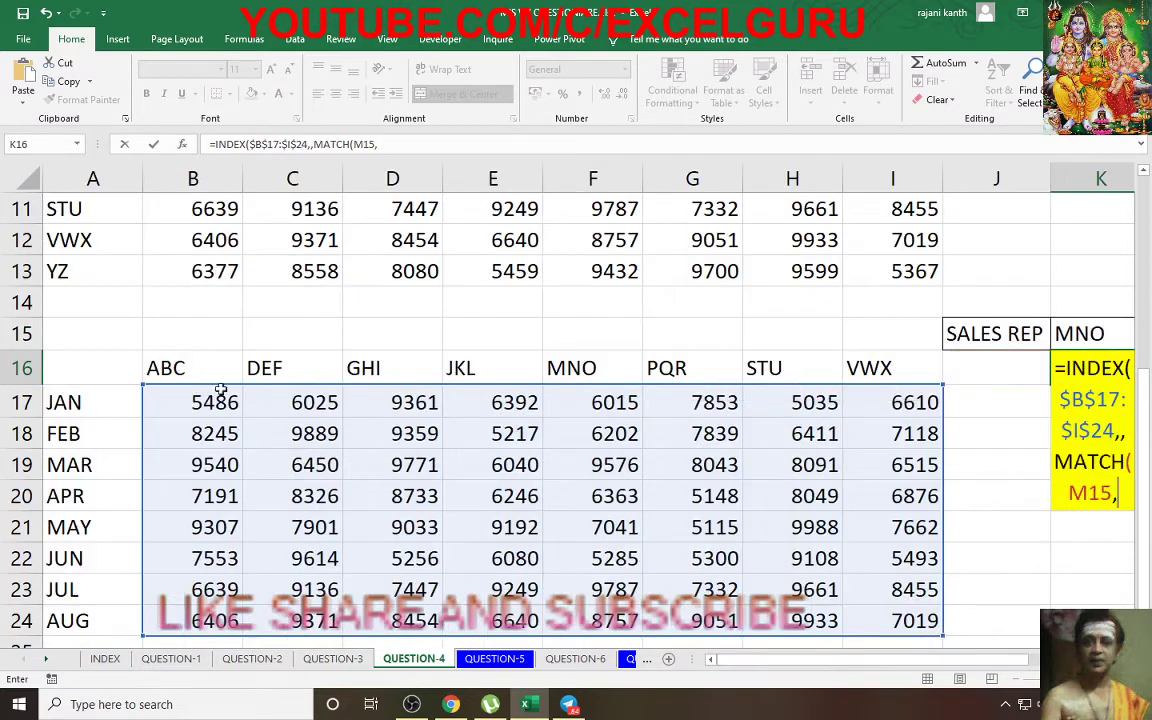
click(160, 345)
drag(470, 368, 886, 368)
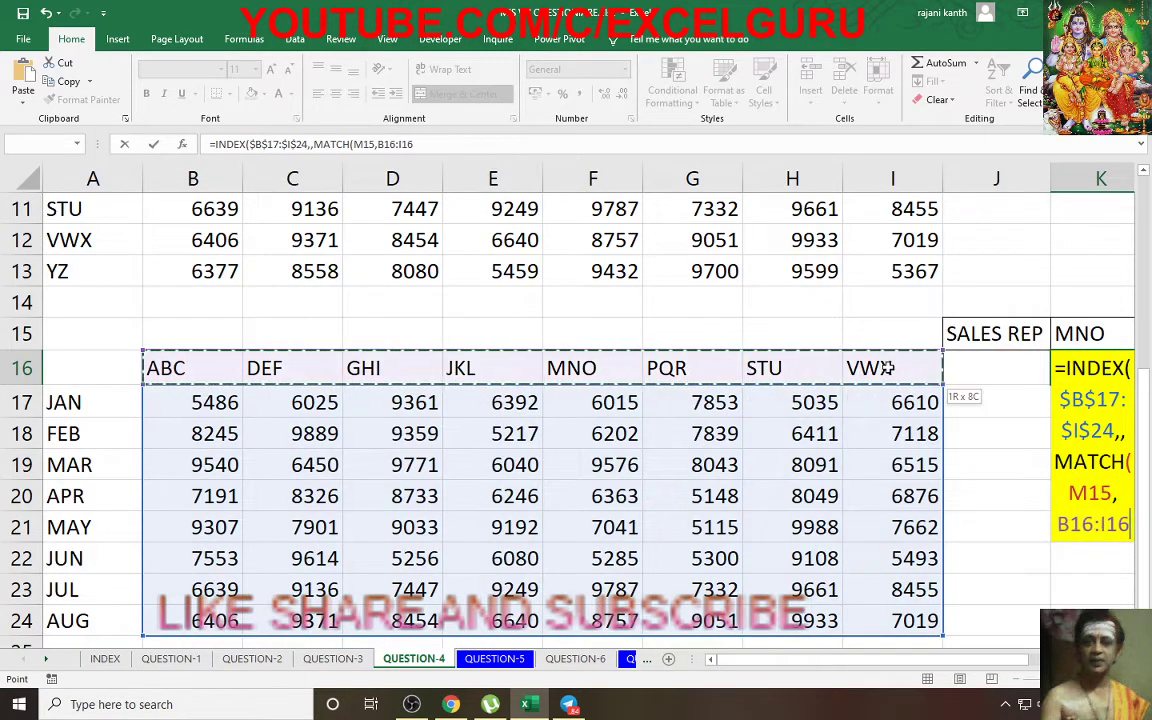
key(F4)
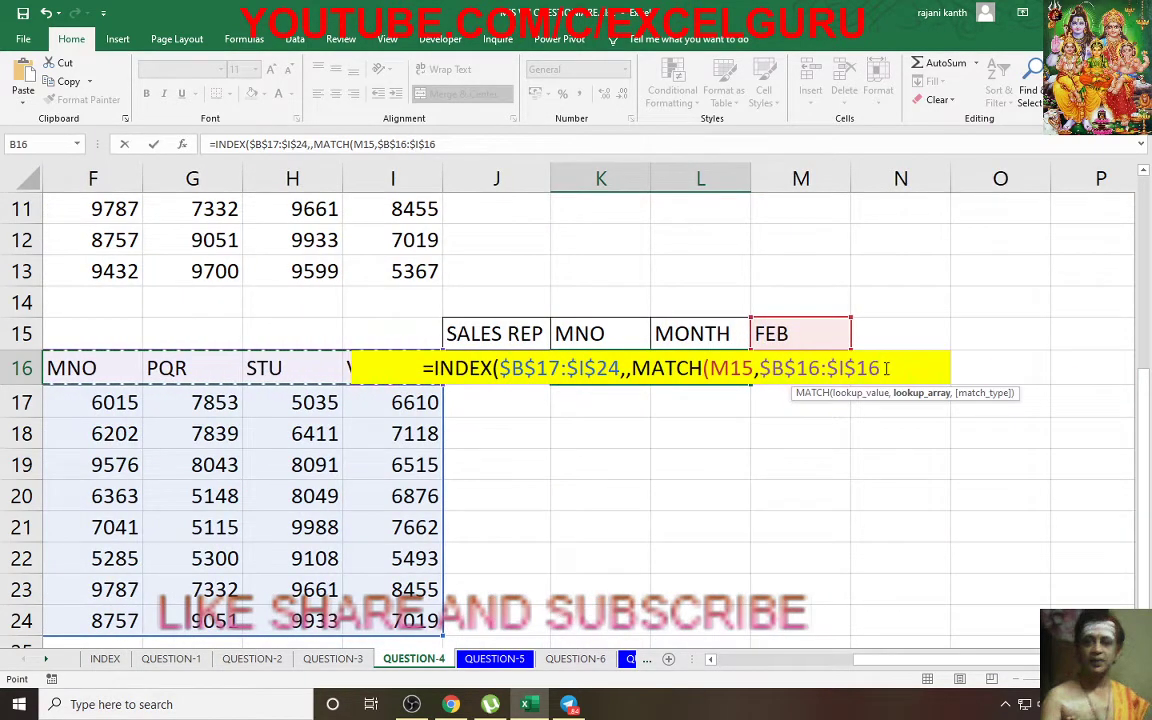
text(,0))
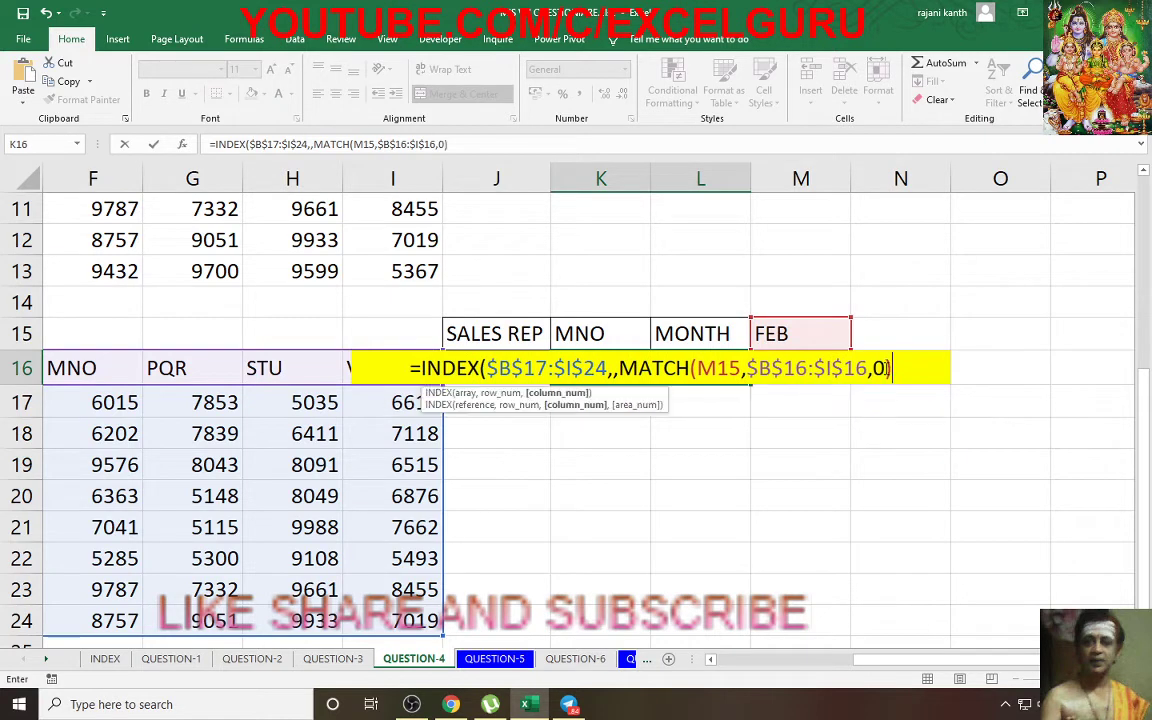
text())
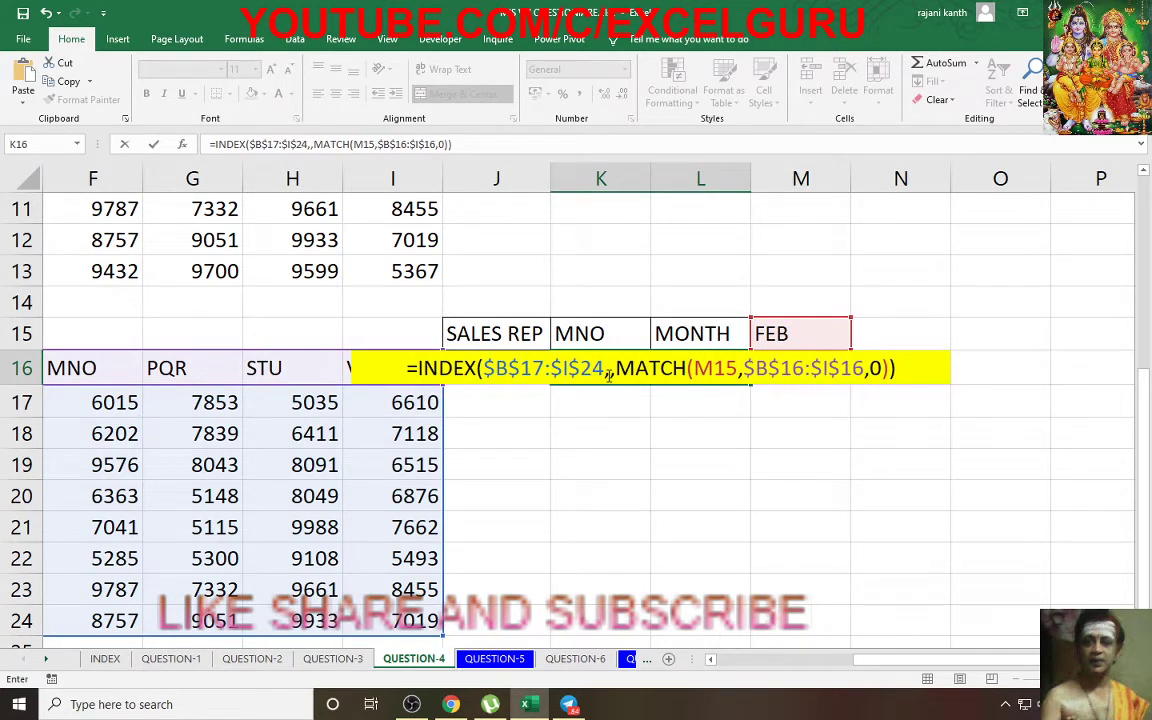
key(Return)
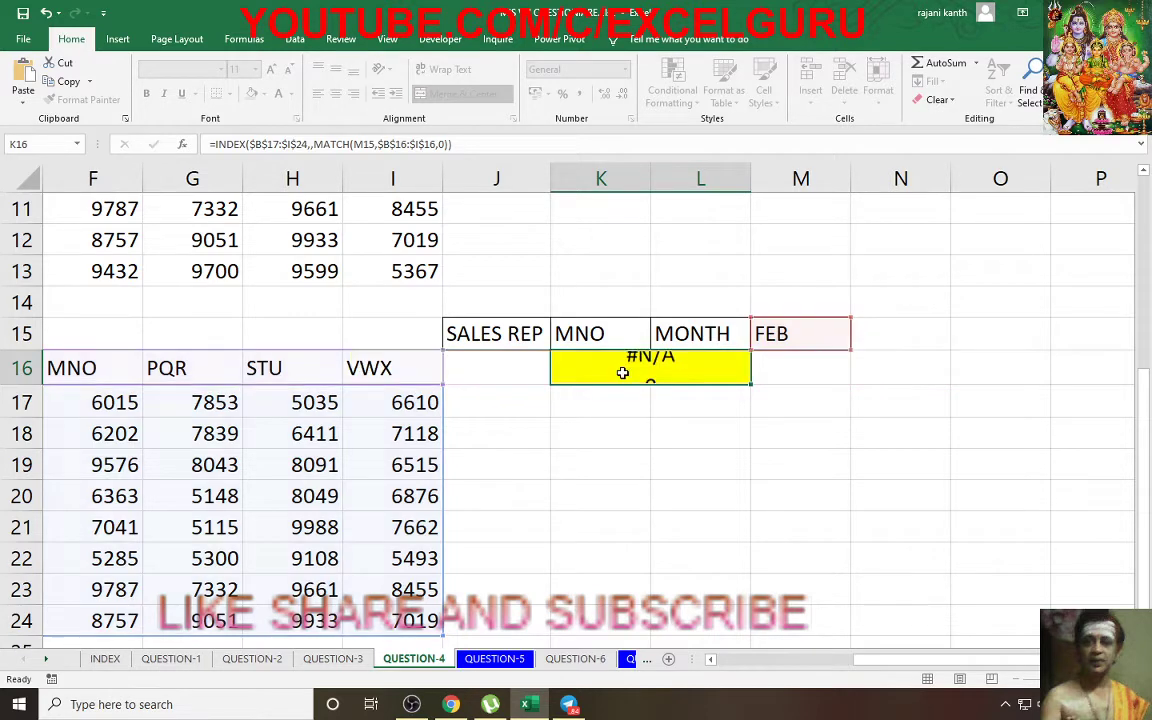
click(622, 371)
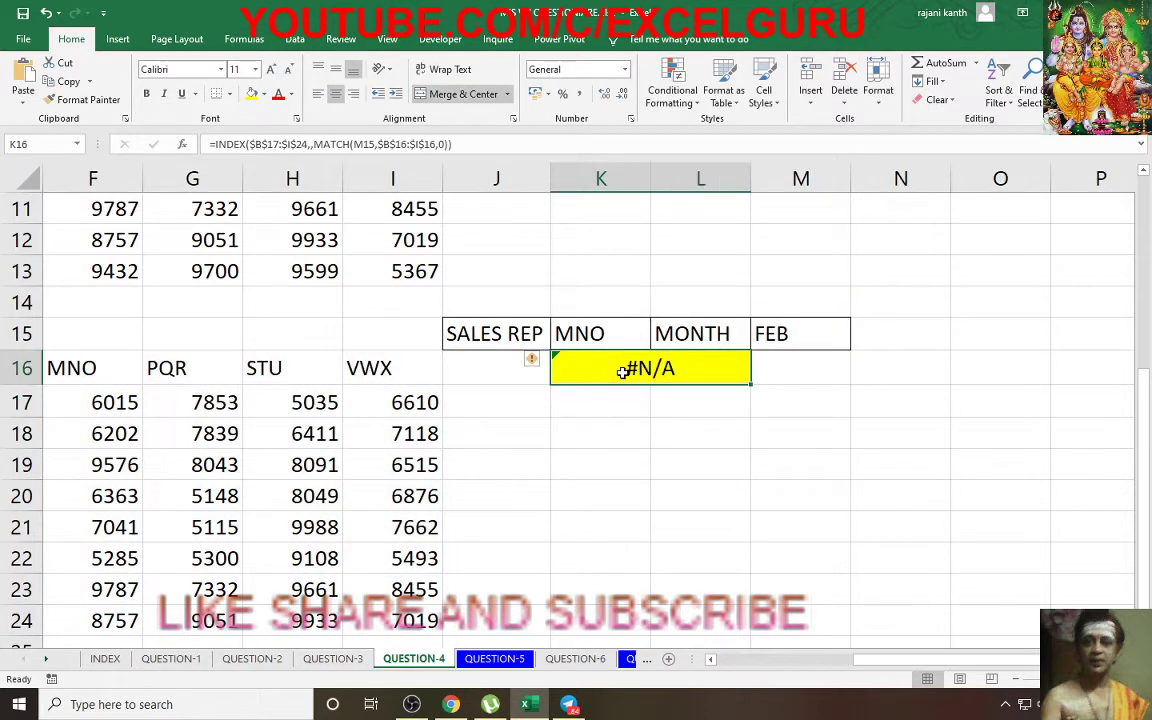
- Edit K16 so MATCH becomes INDEX's row argument and looks up rep MNO in K15
key(F2)
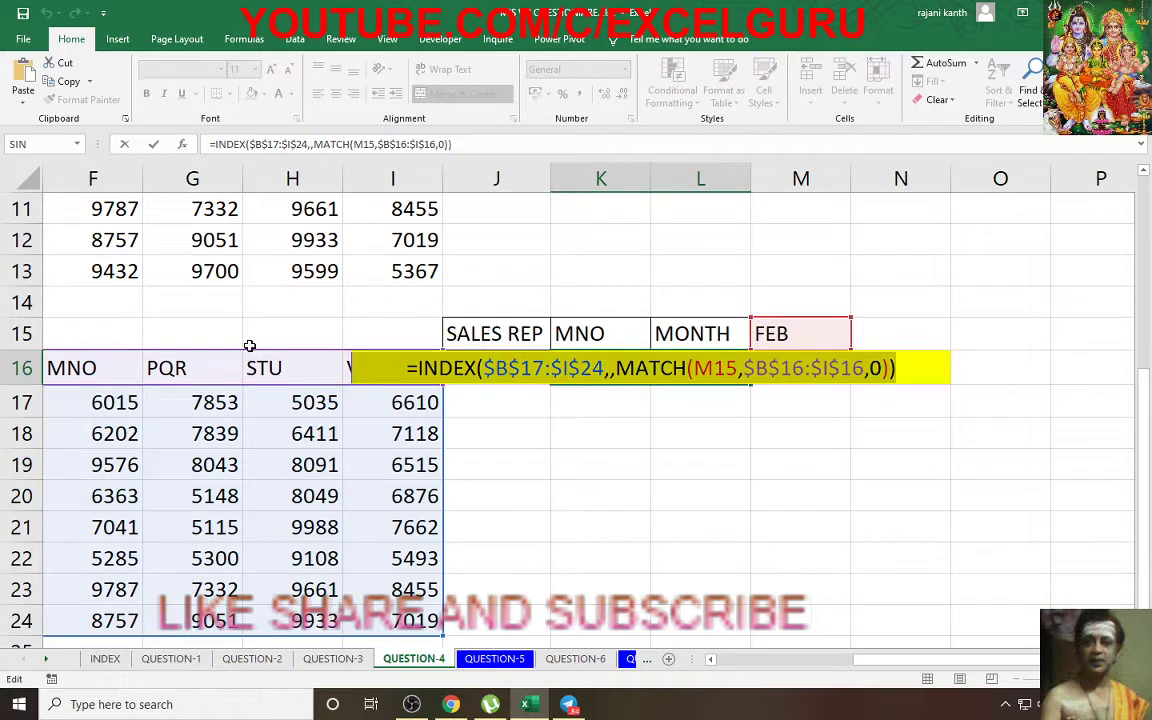
key(ctrl+Return)
key(F2)
click(610, 370)
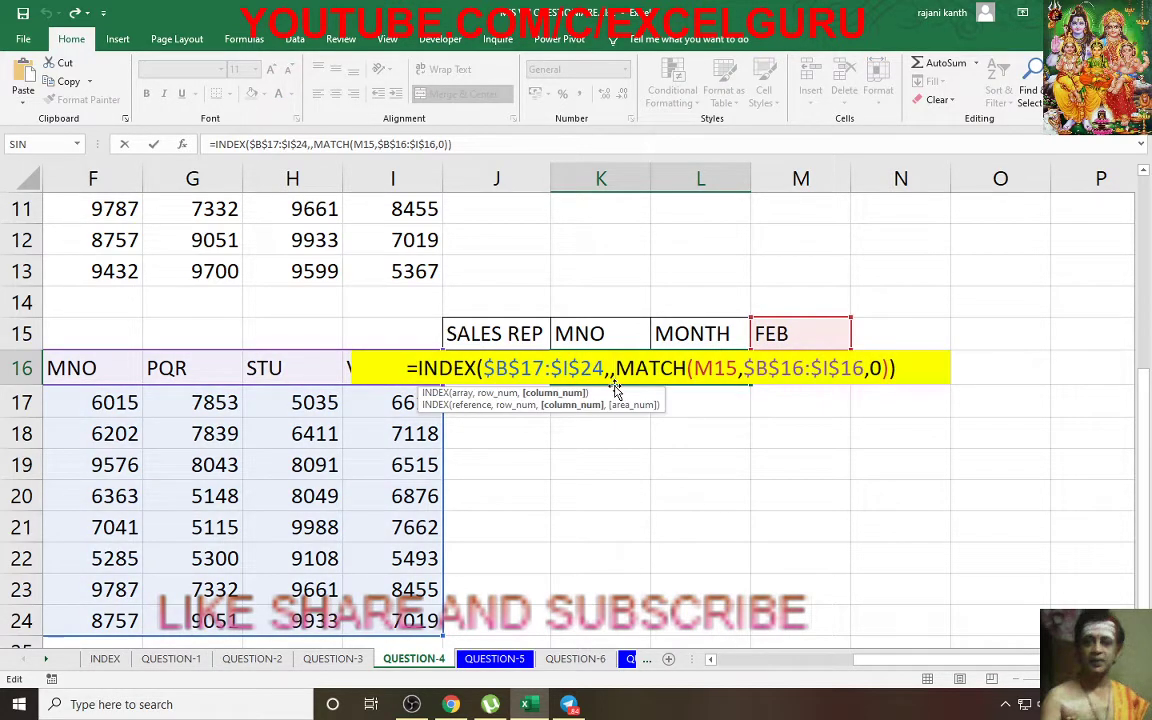
key(BackSpace)
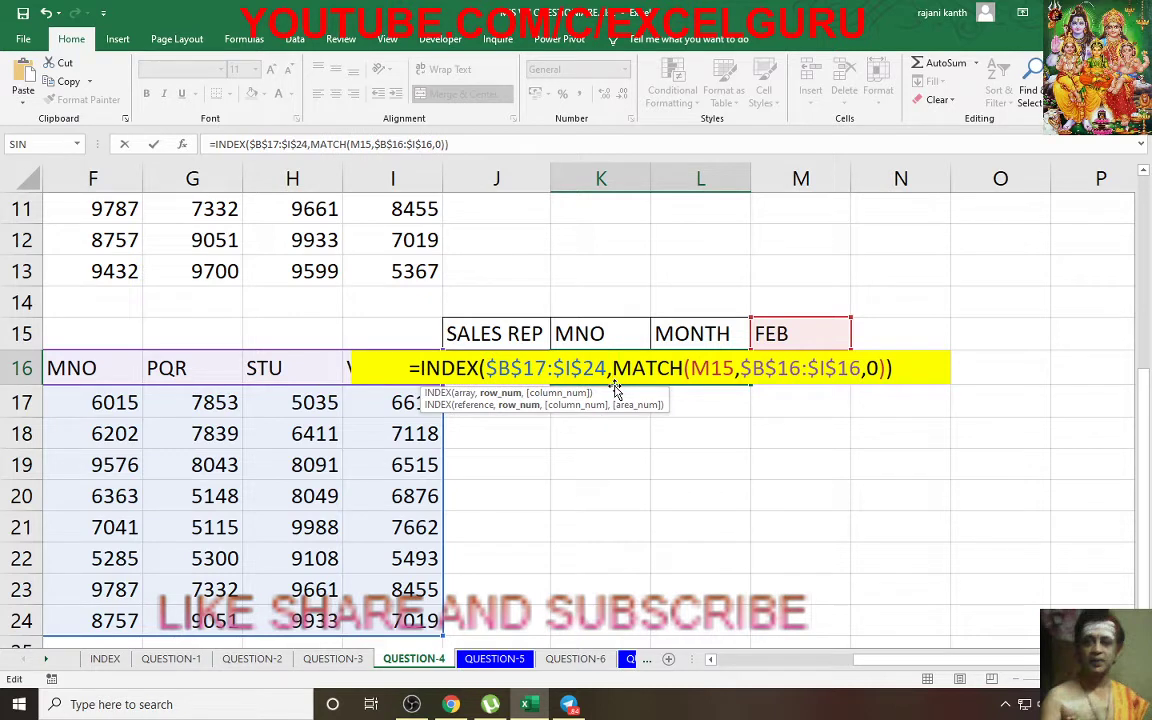
key(Right)
key(Right)
key(Right)
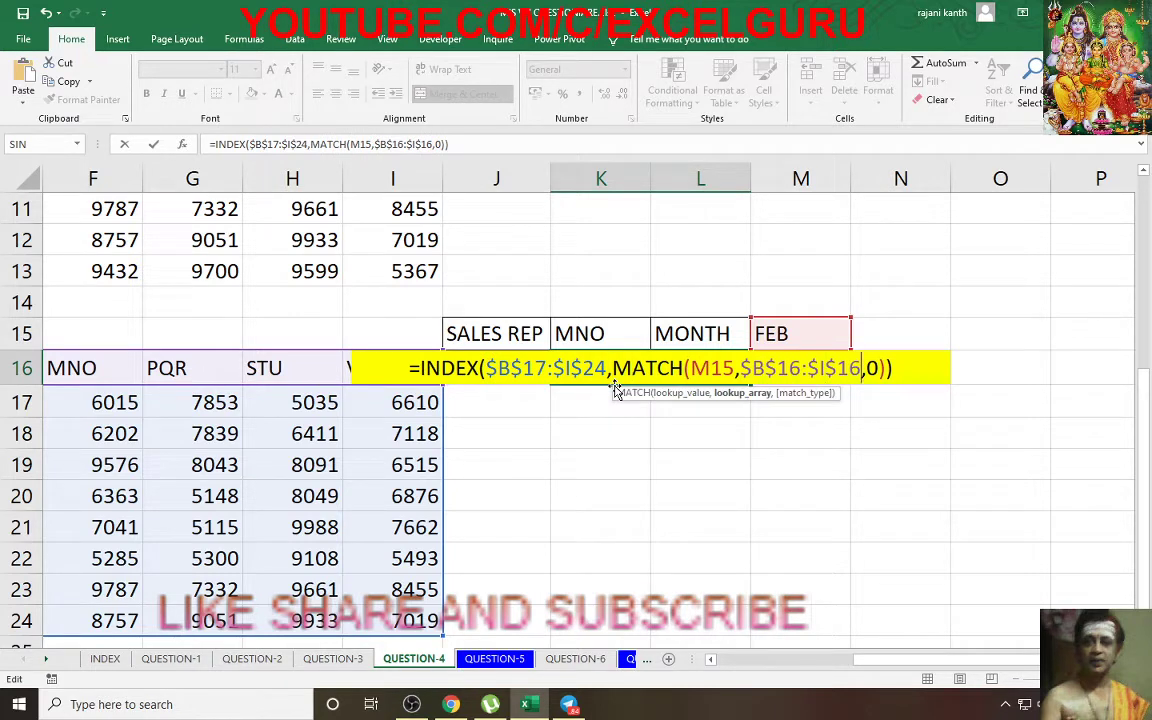
key(Right)
key(Right)
key(Right)
text(,)
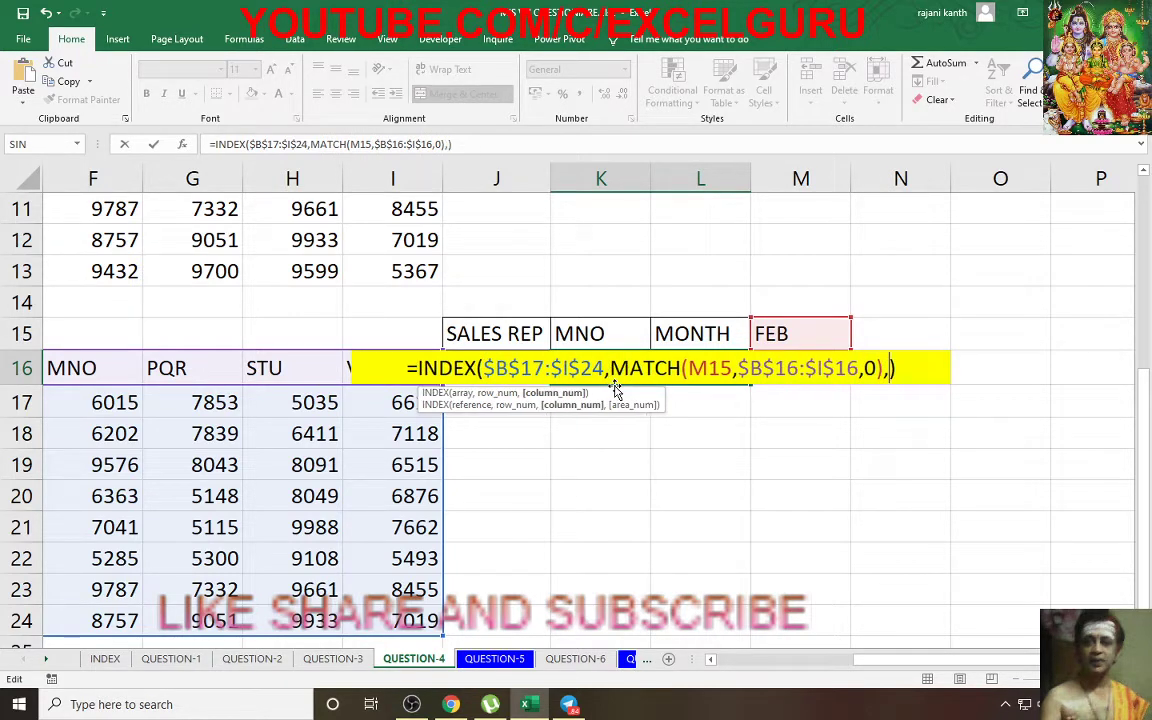
key(Left)
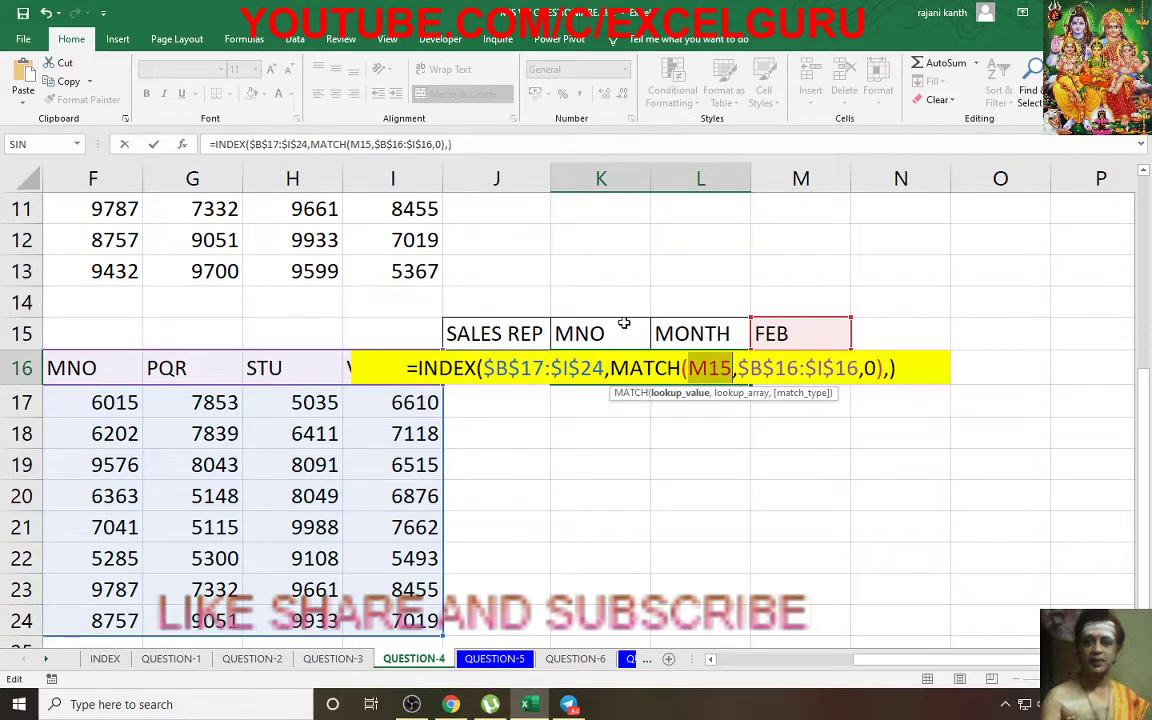
click(594, 333)
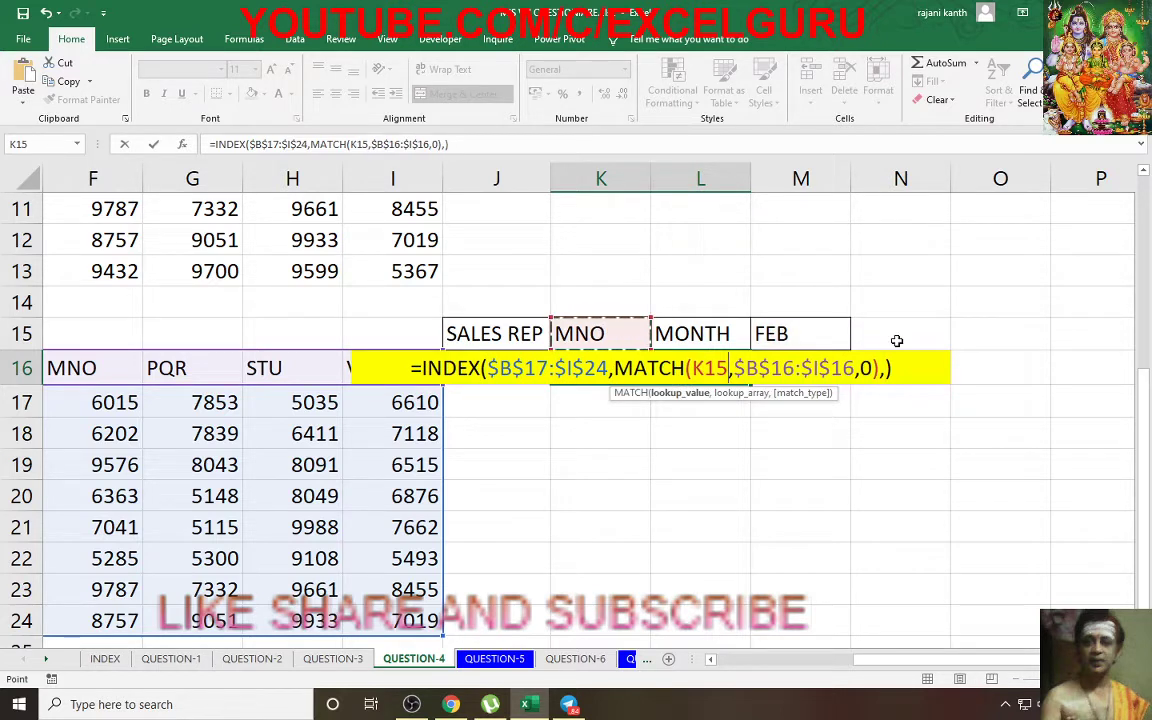
- Preview the formula with F9, showing MNO's eight sales figures 9307 through 7662
drag(905, 370, 381, 370)
key(F9)
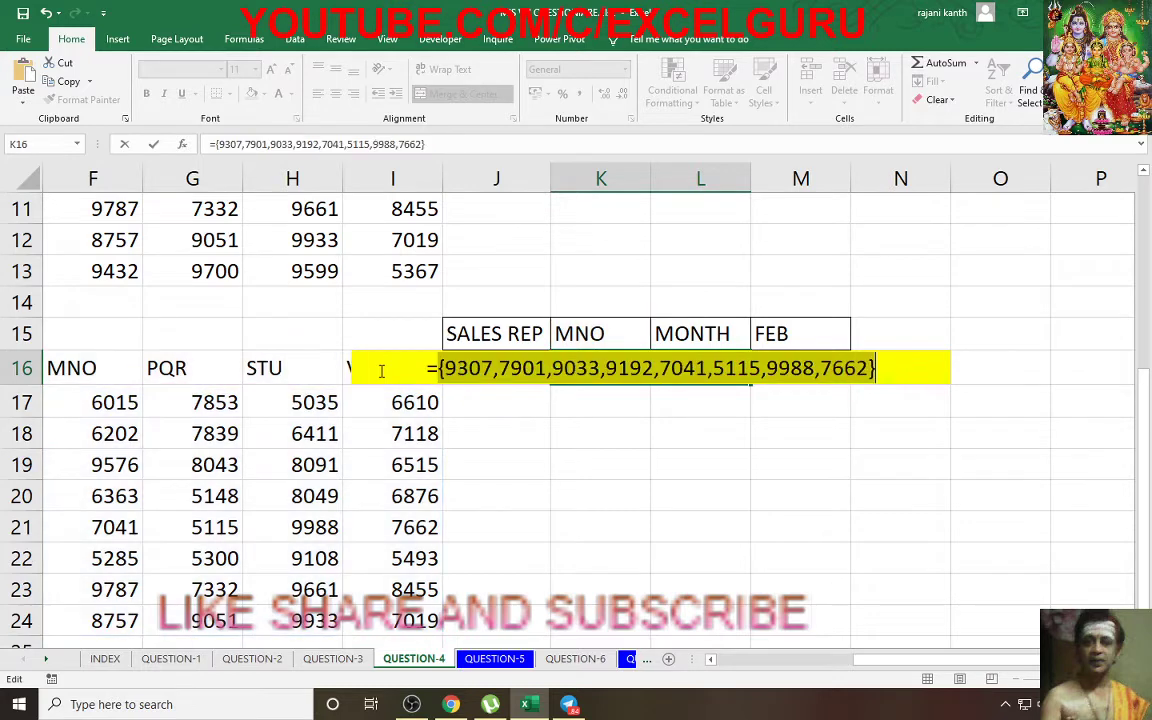
key(ctrl+z)
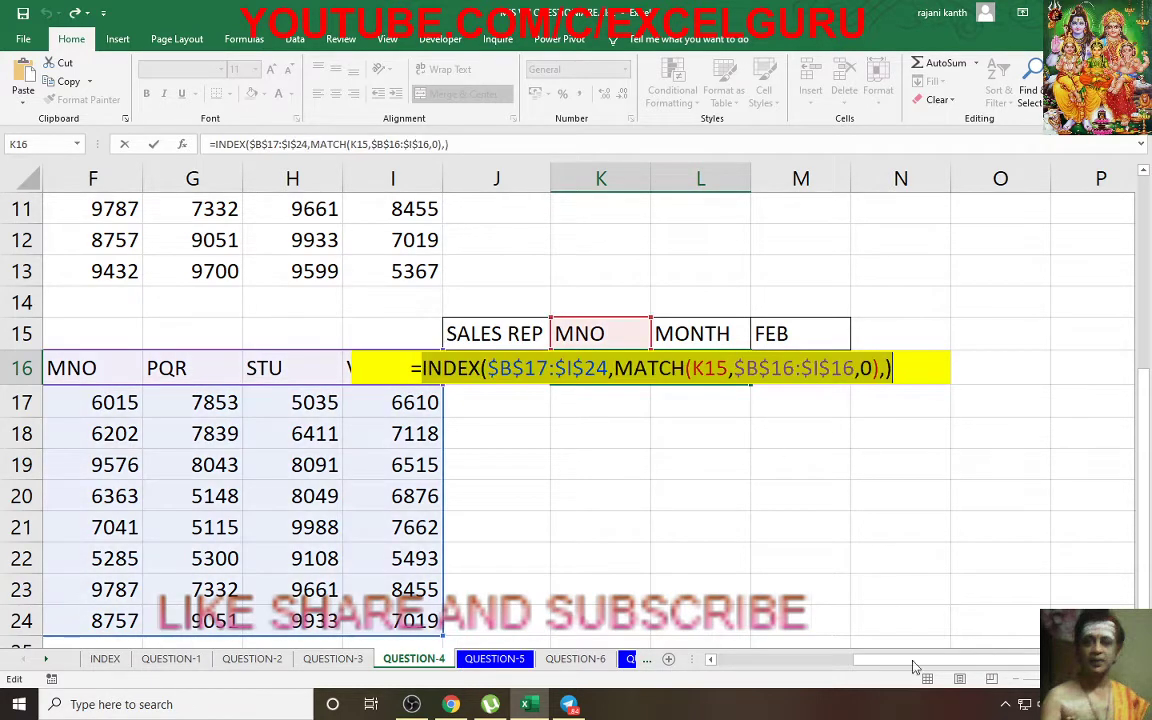
scroll(625, 580, left, 5)
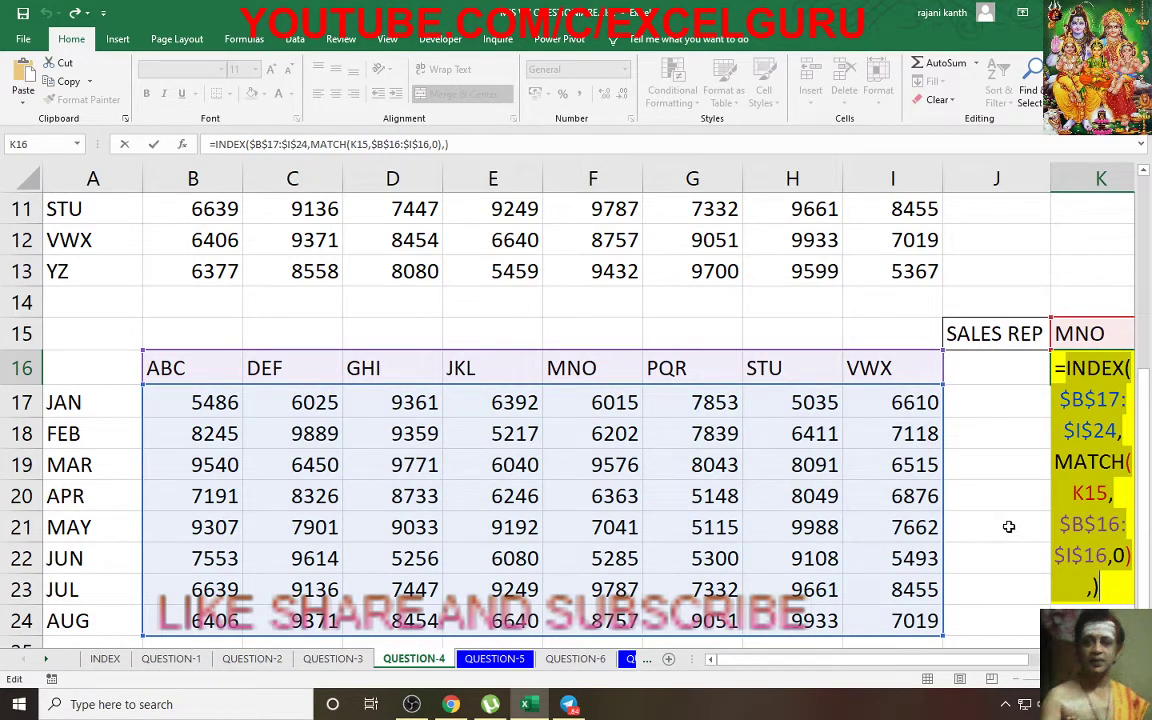
key(F9)
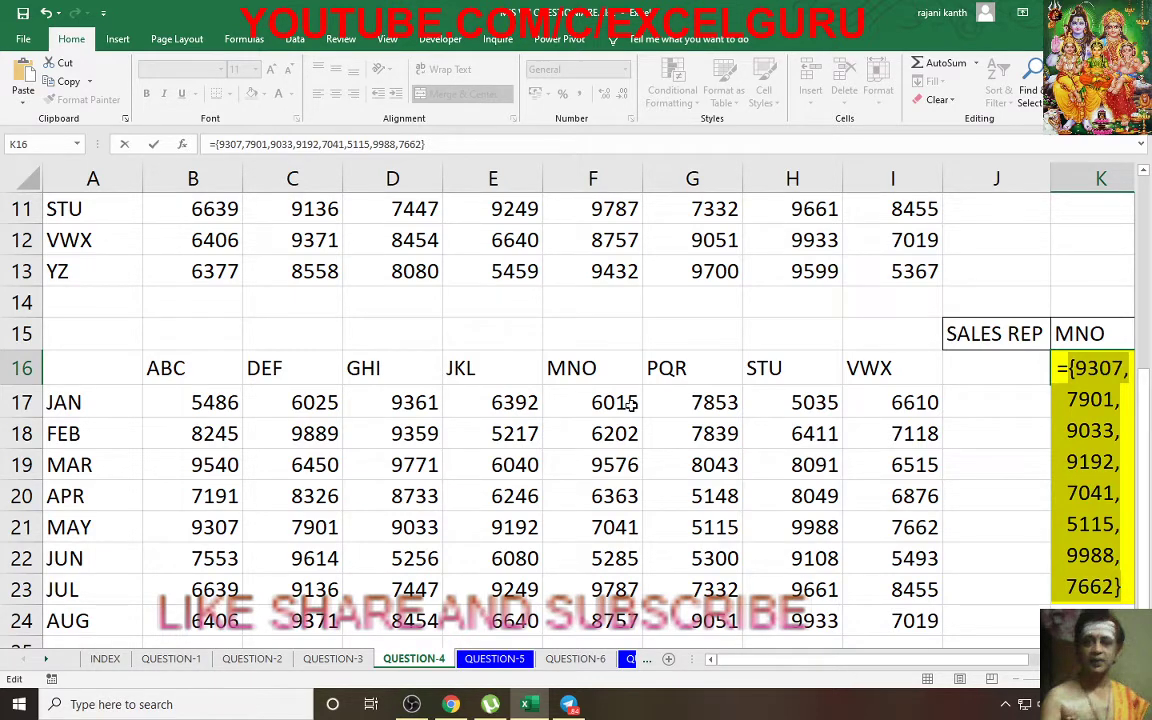
- Restore K16's INDEX formula for MNO's column and preview the values it returns with F9
key(ctrl+z)
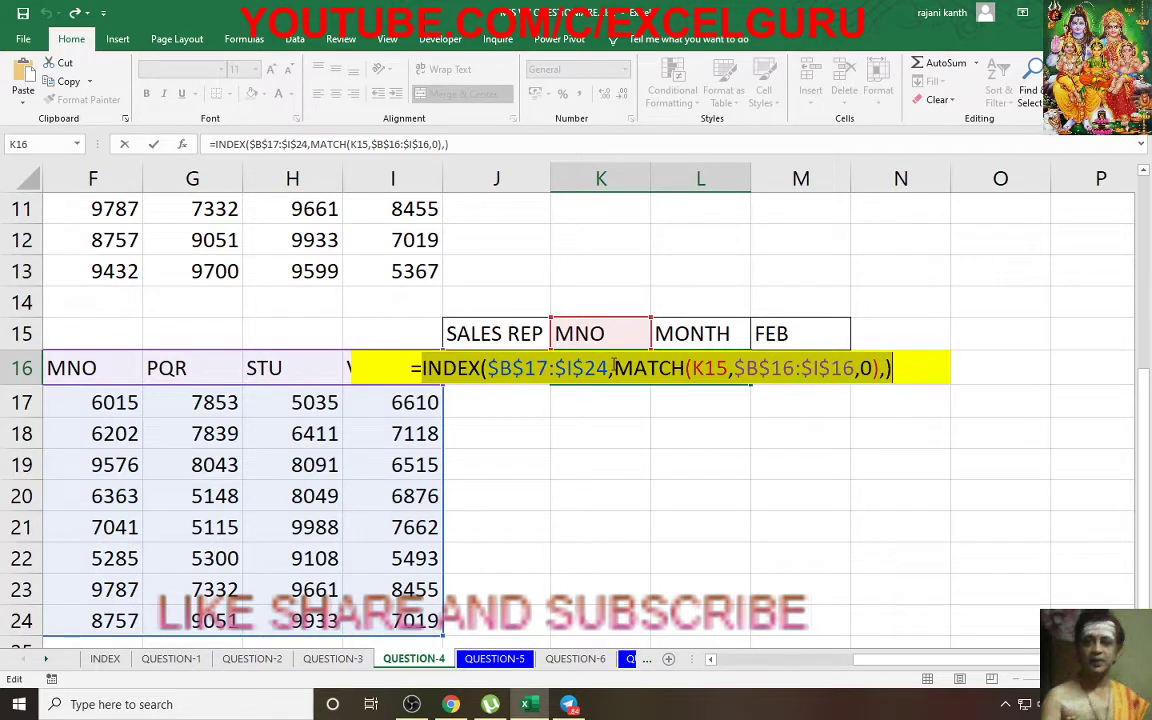
click(613, 368)
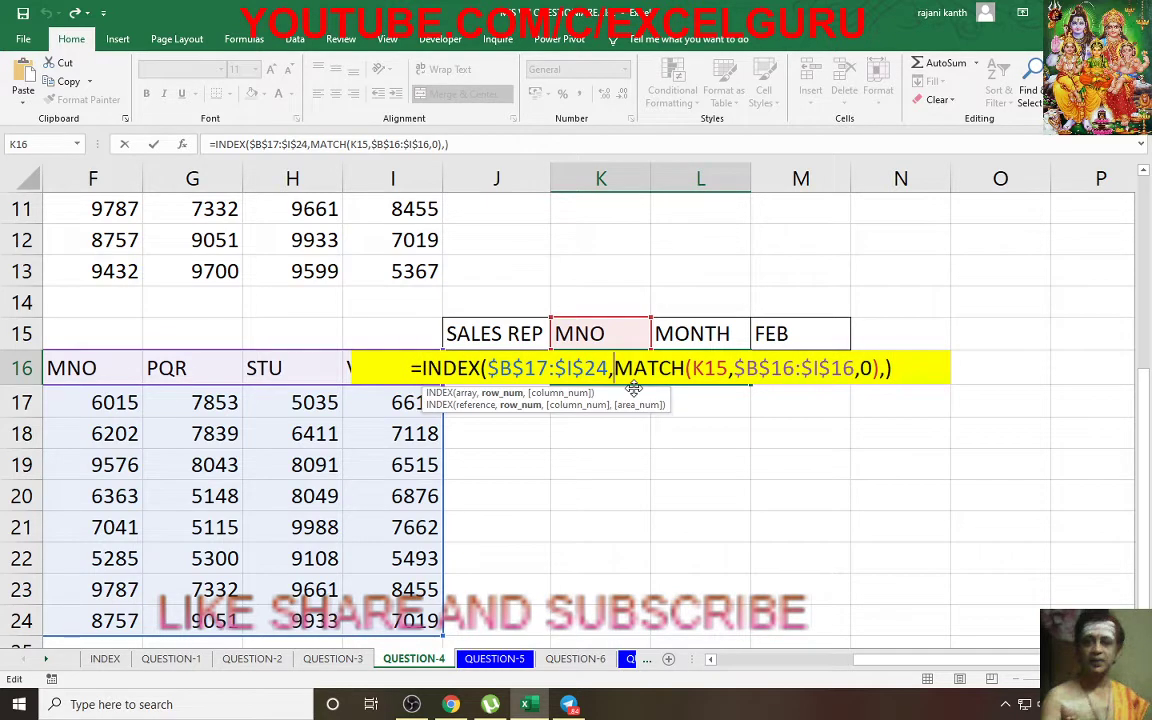
text(,)
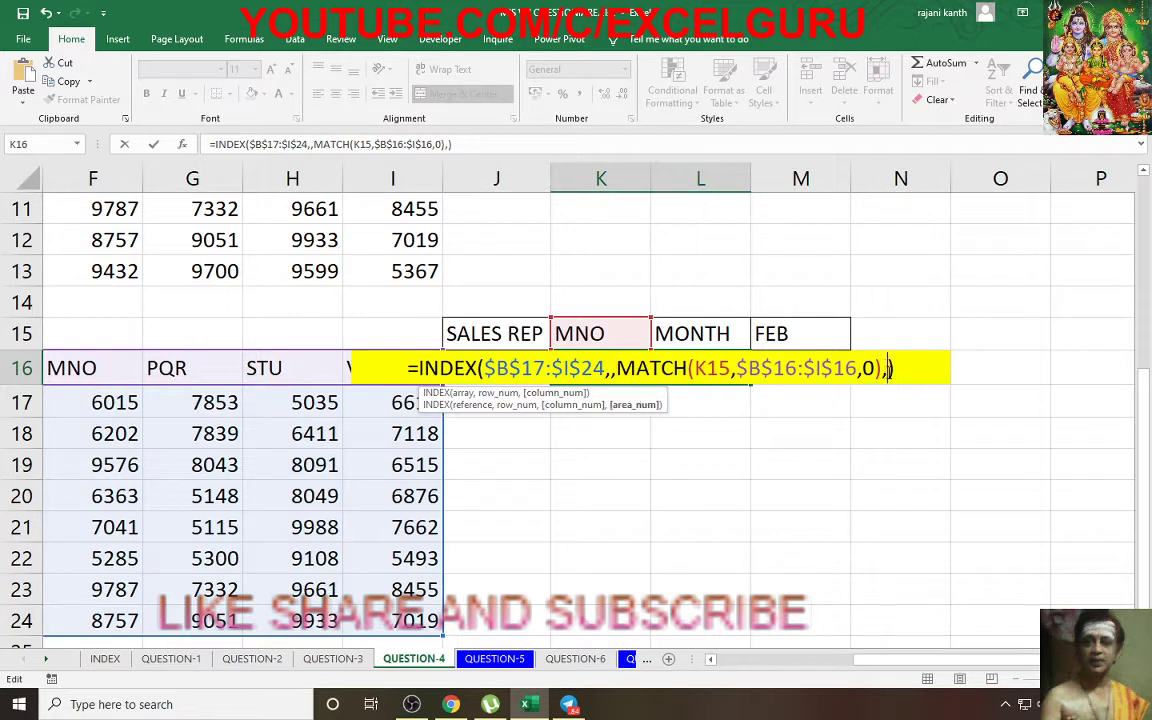
key(BackSpace)
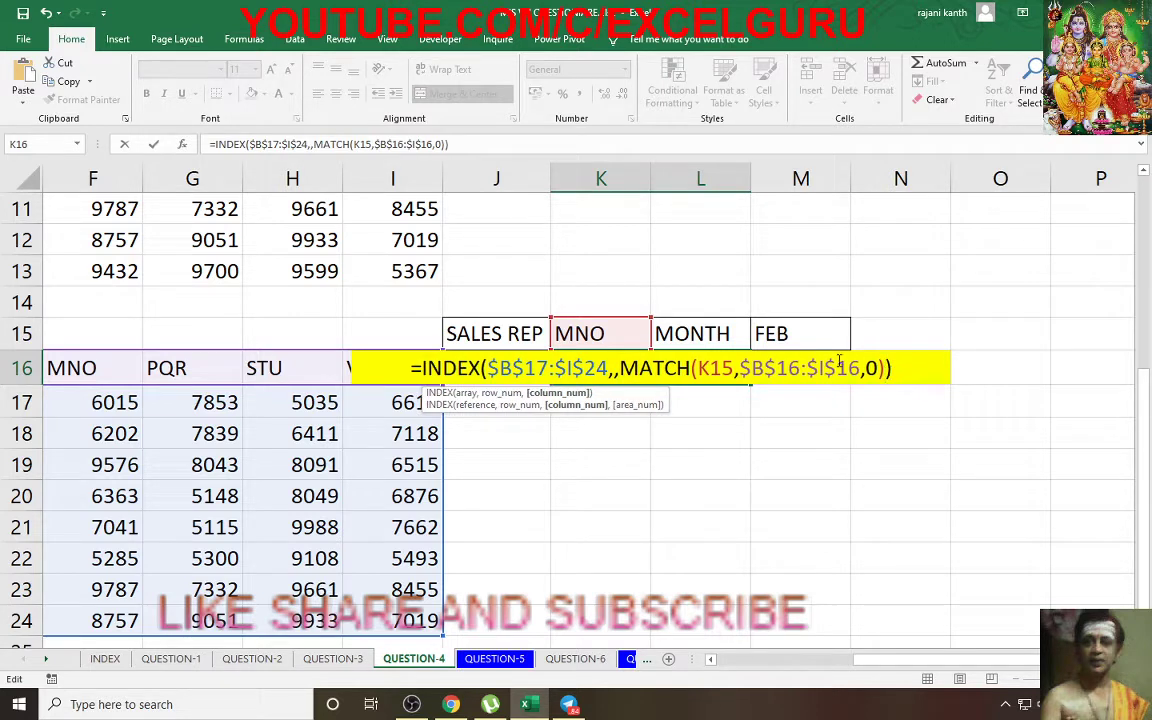
key(F9)
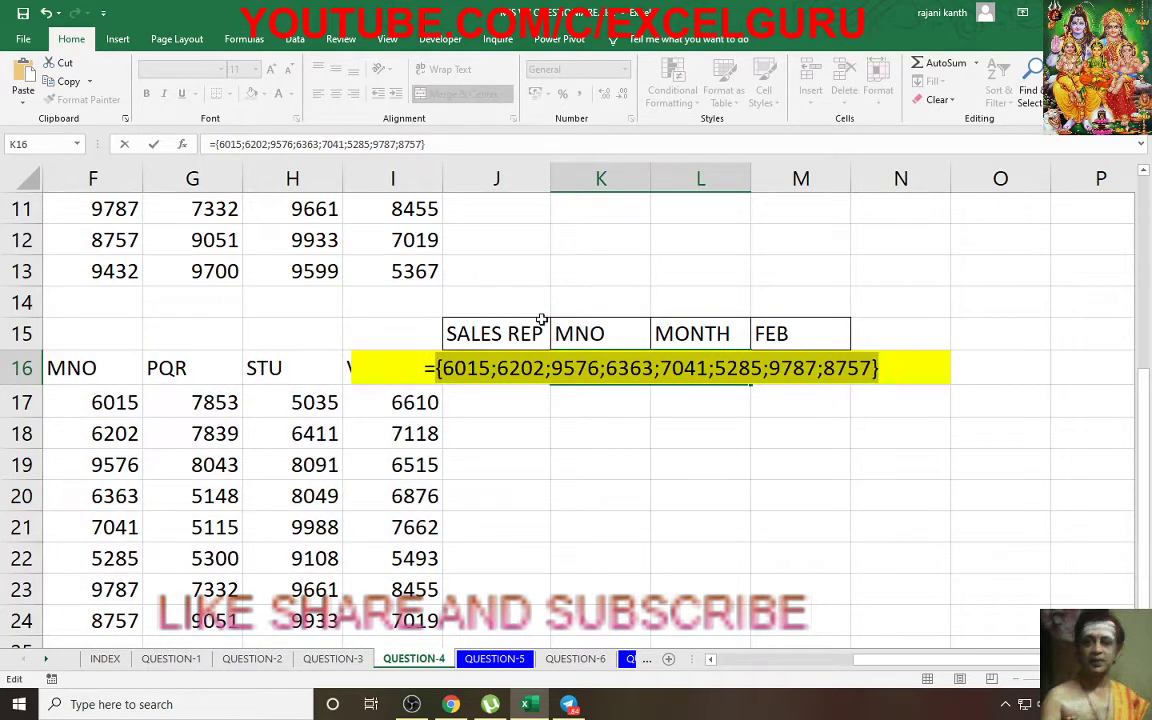
drag(857, 661, 758, 665)
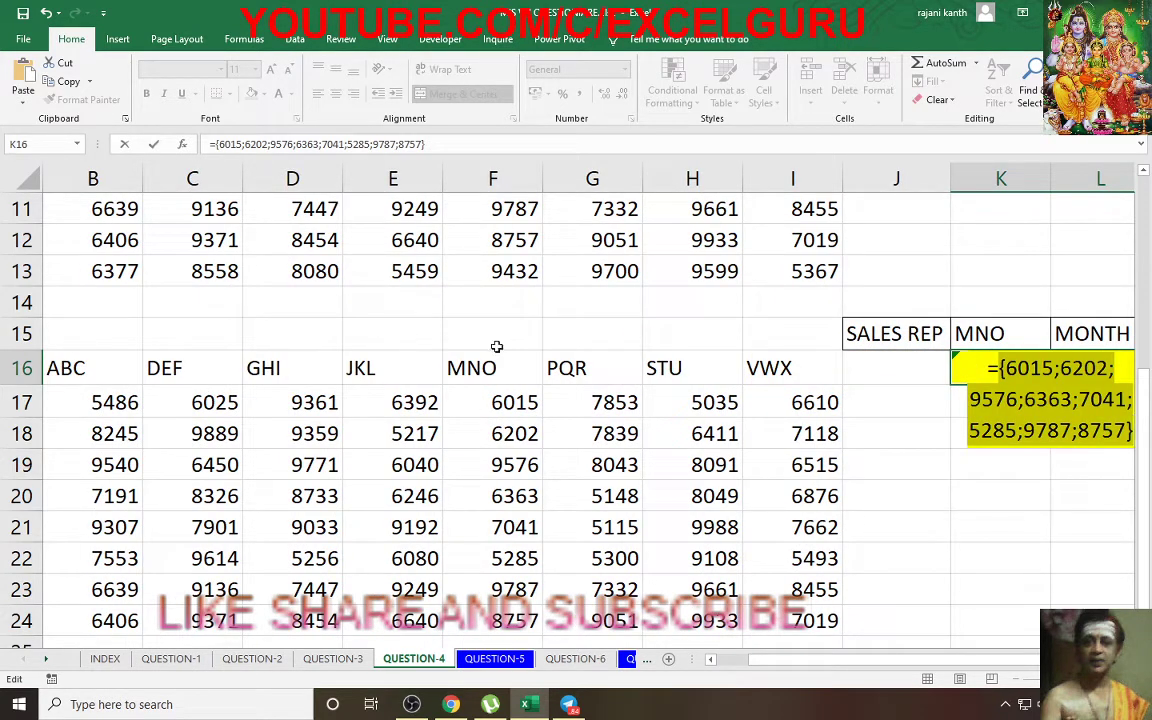
key(ctrl+z)
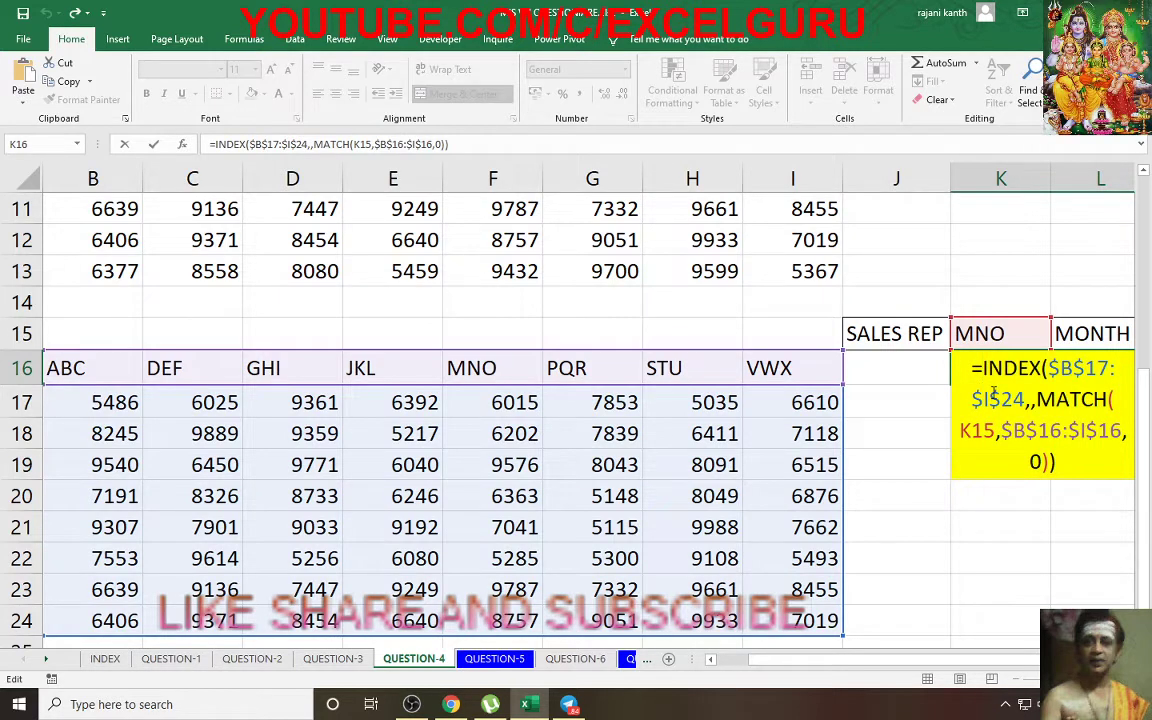
- Wrap the INDEX part in SUMPRODUCT so K16 totals MNO's sales as 59026
text(sumpro)
key(Tab)
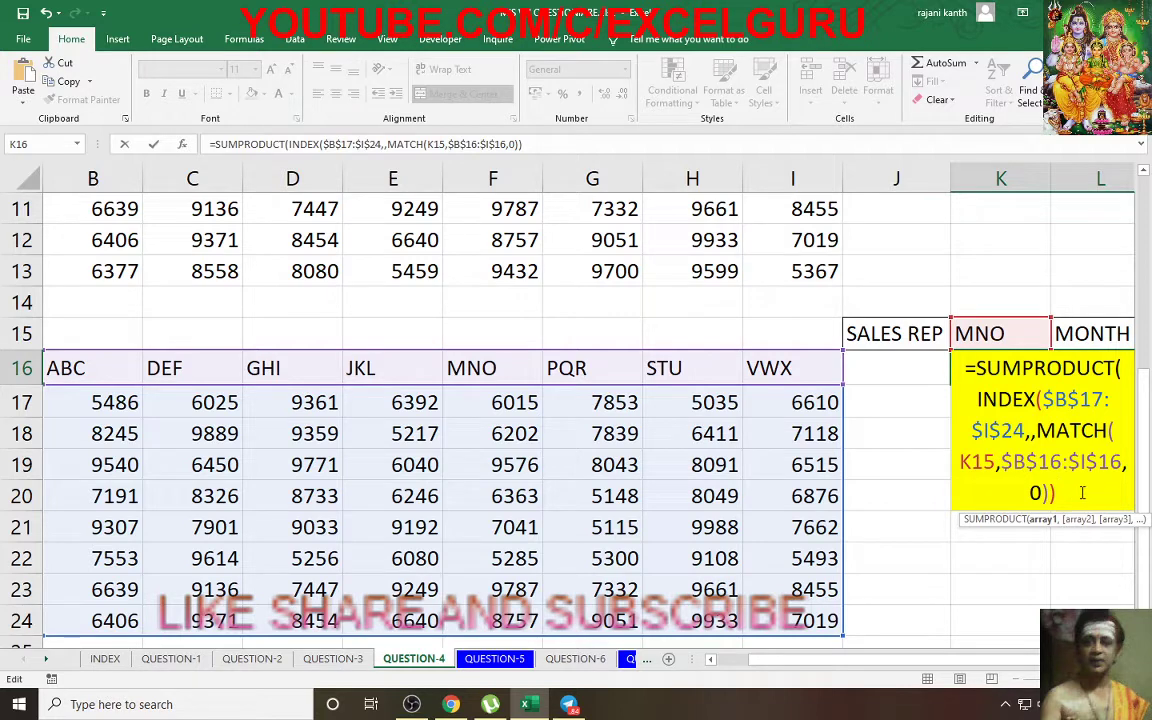
text())
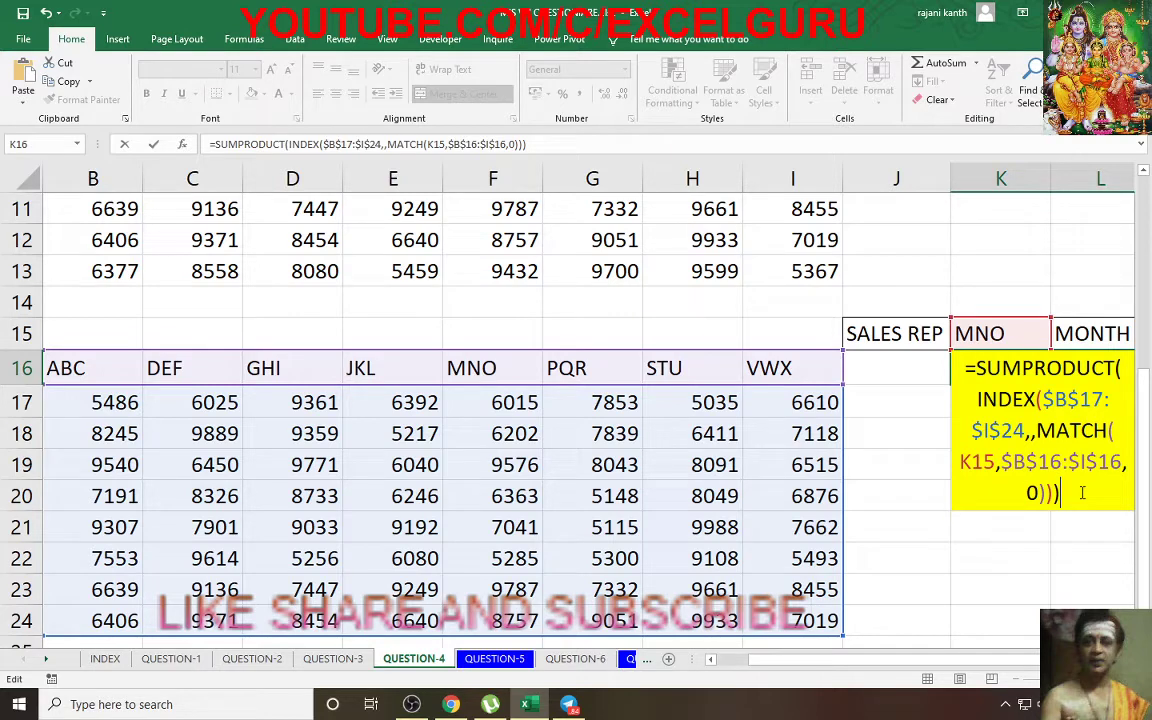
key(ctrl+Return)
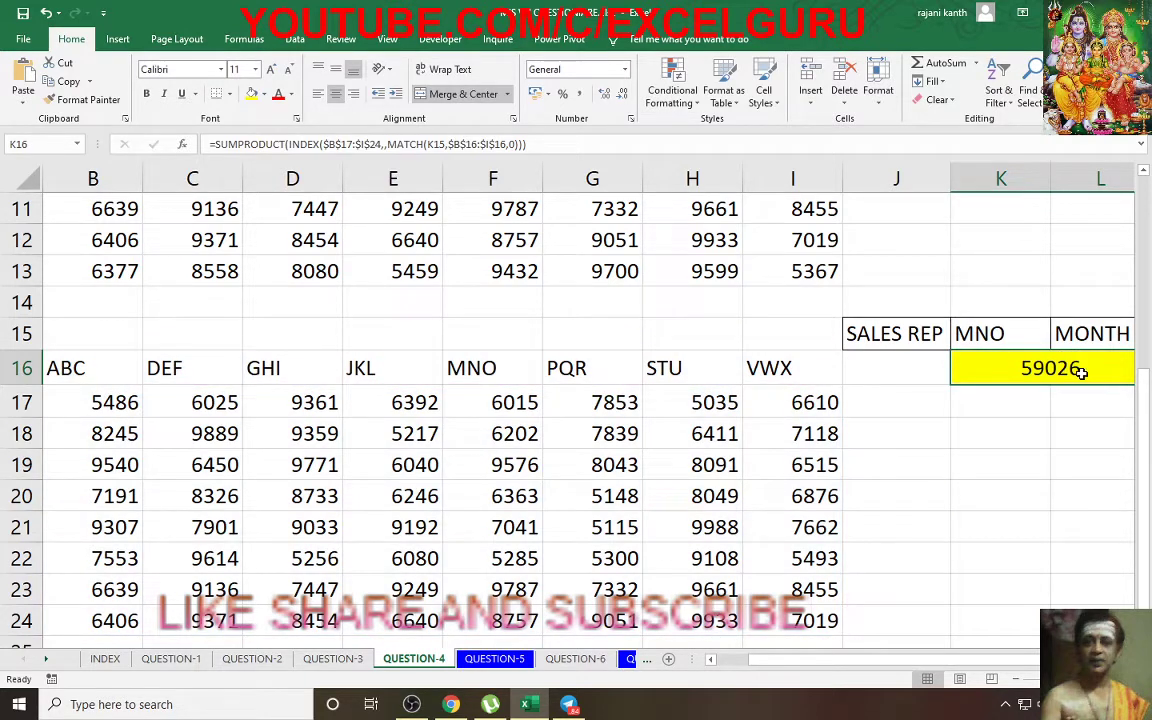
key(F2)
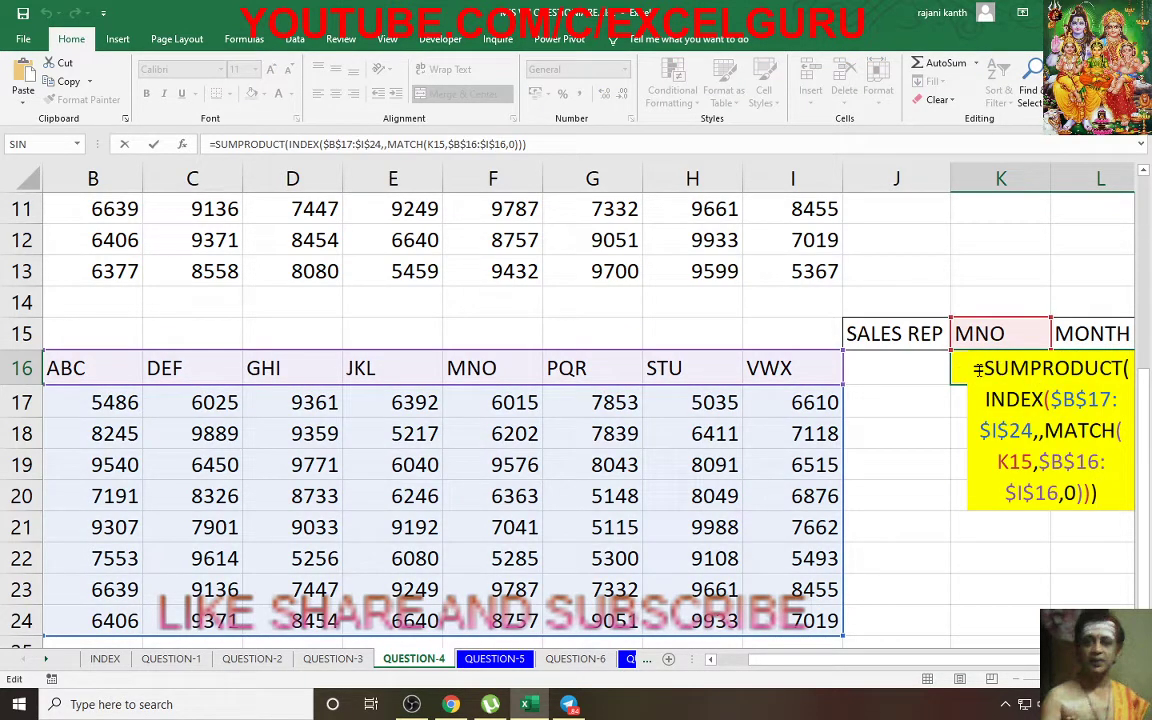
drag(978, 370, 1120, 505)
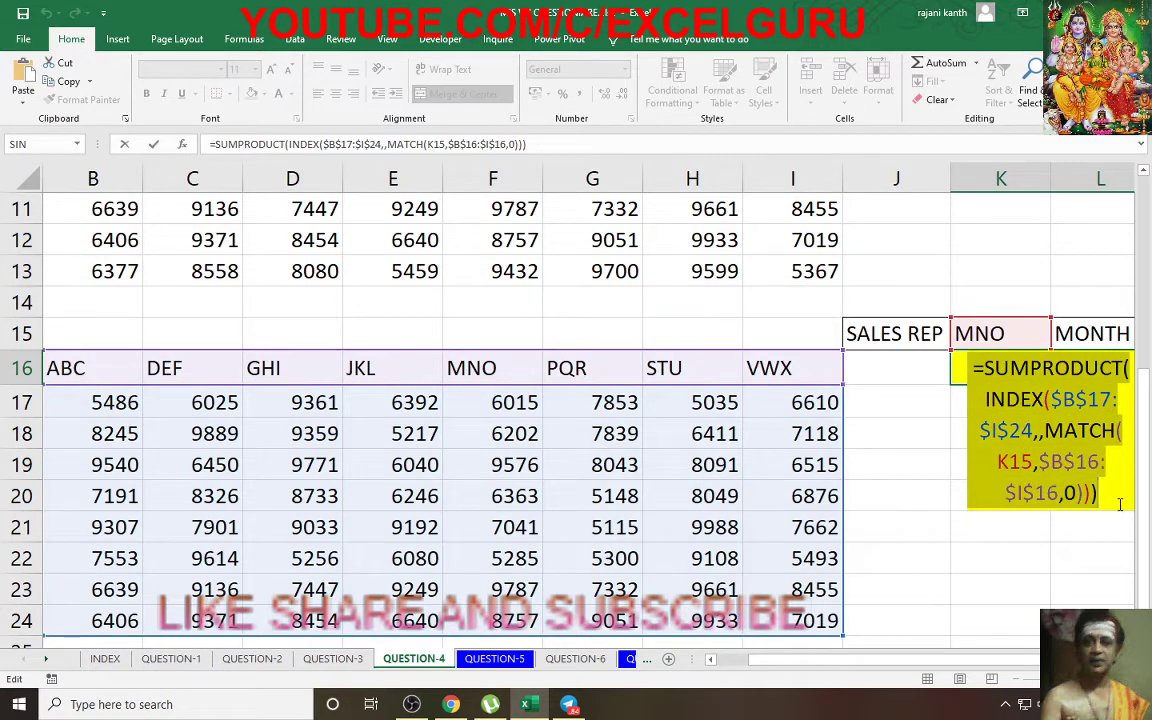
key(Return)
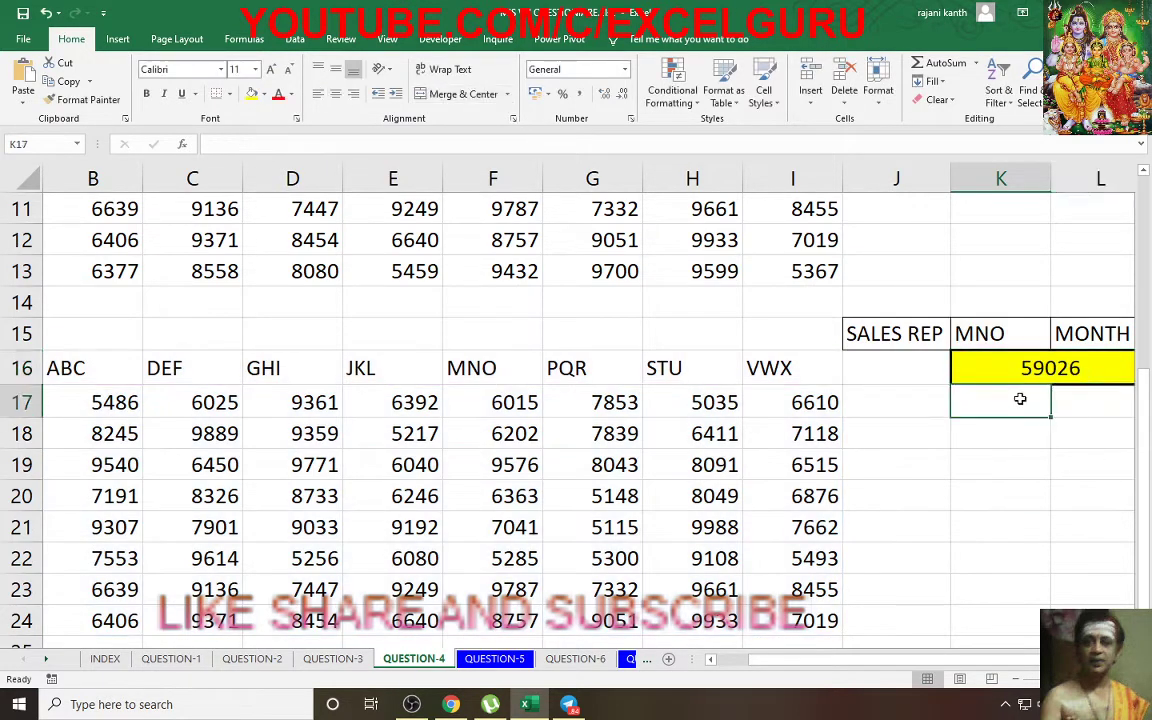
- Format Painter K16's merged yellow formatting onto K17:L17
click(1000, 366)
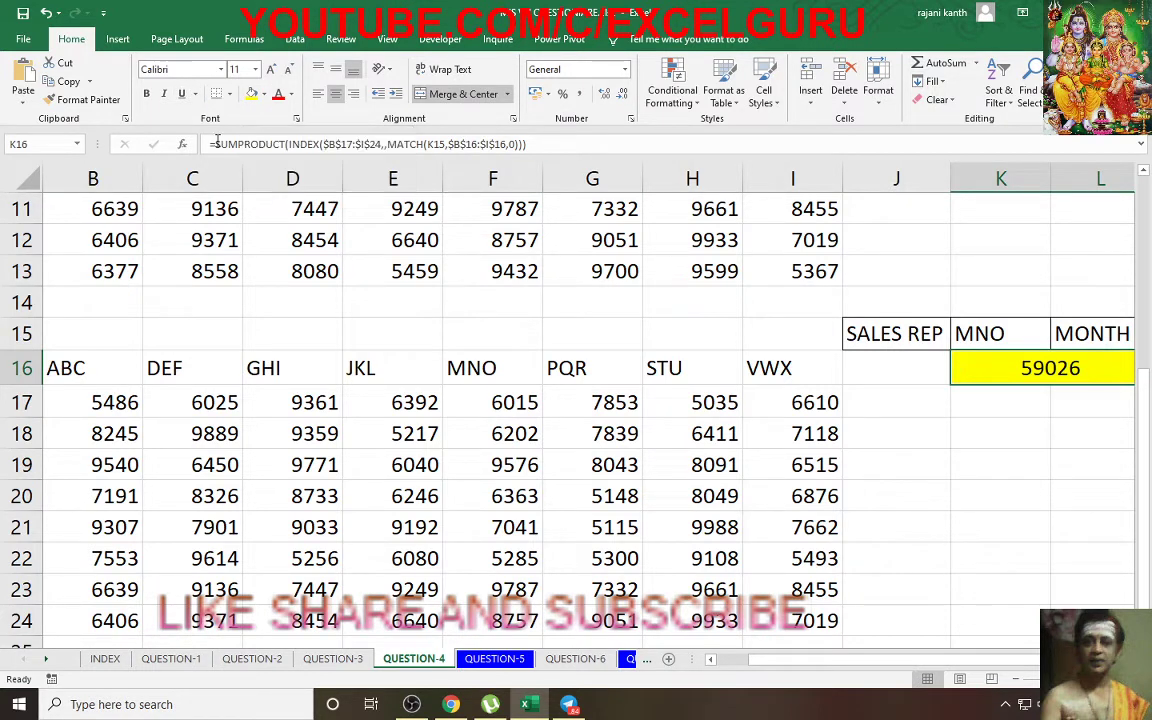
click(79, 103)
click(1004, 405)
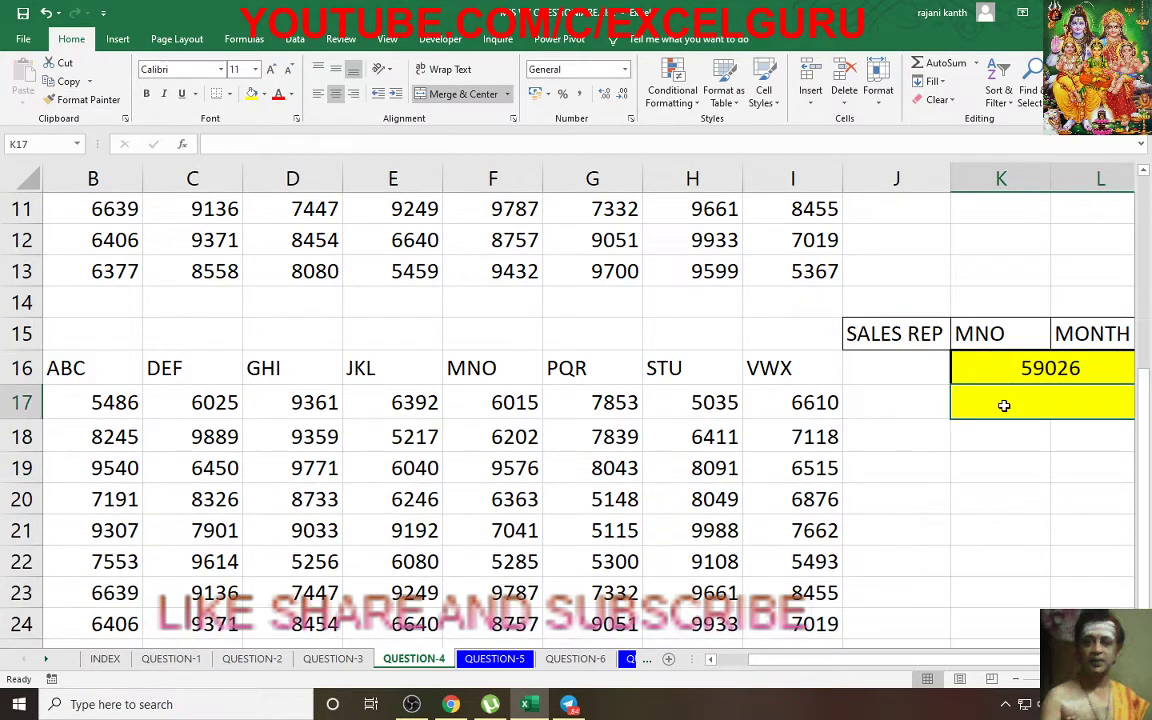
double_click(1004, 405)
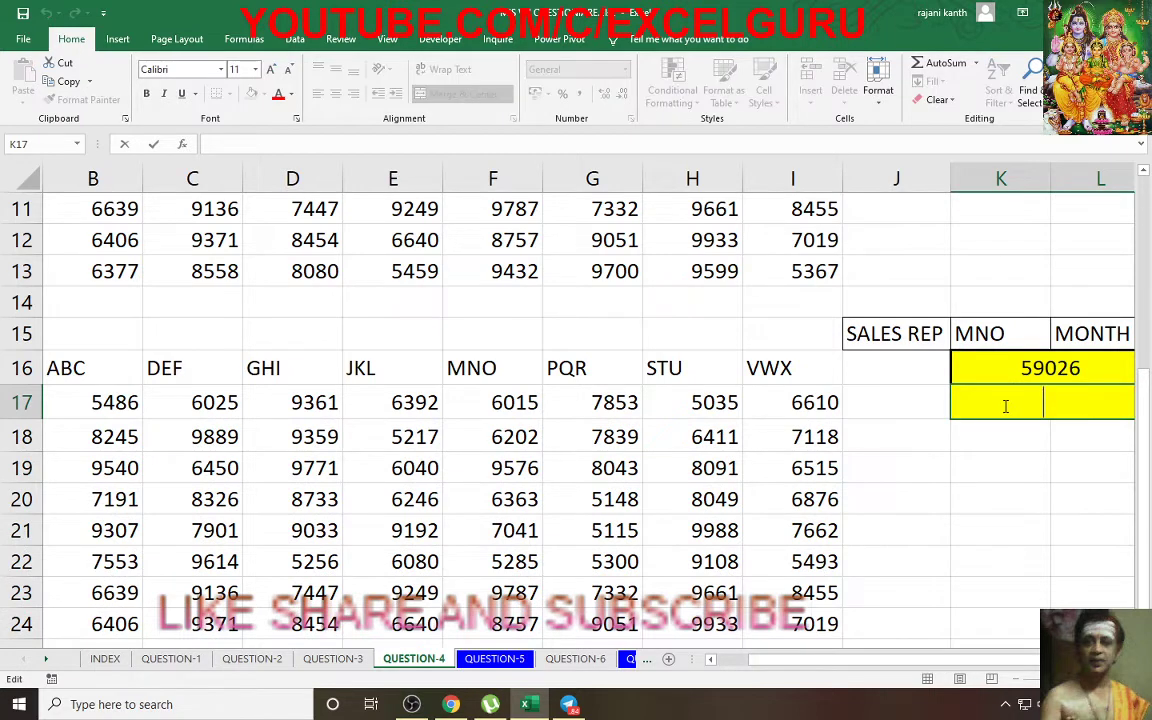
- Copy K16's SUMPRODUCT formula text and paste it into K17
click(1043, 370)
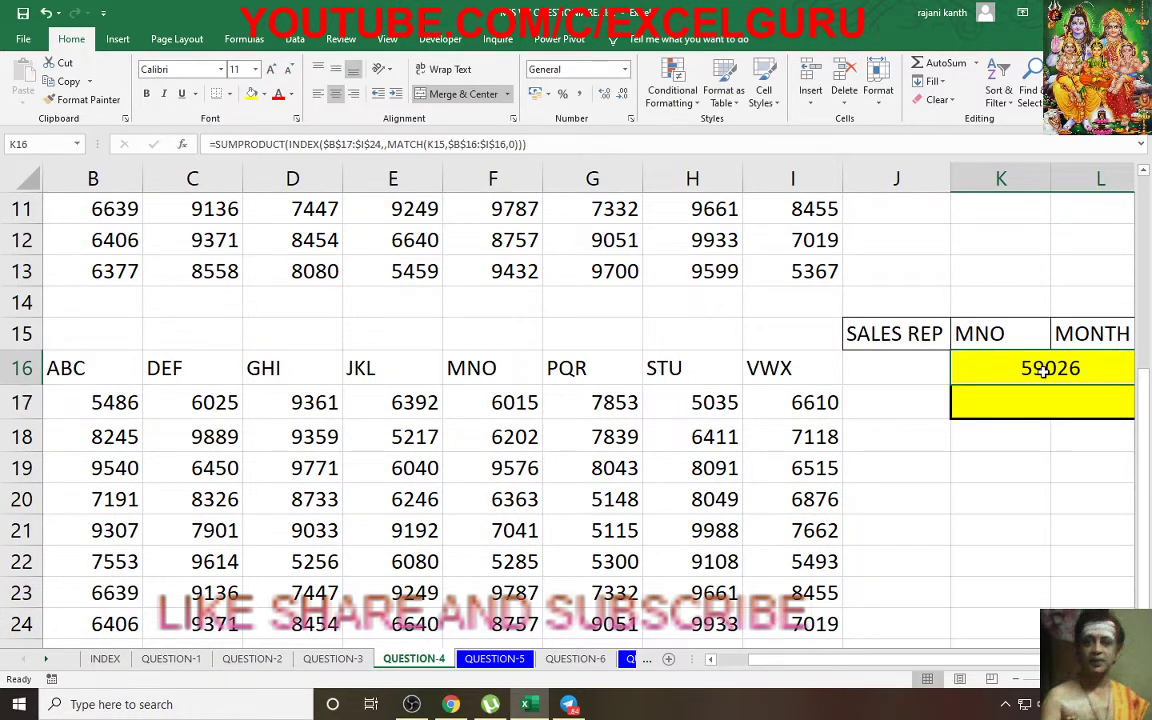
double_click(1043, 370)
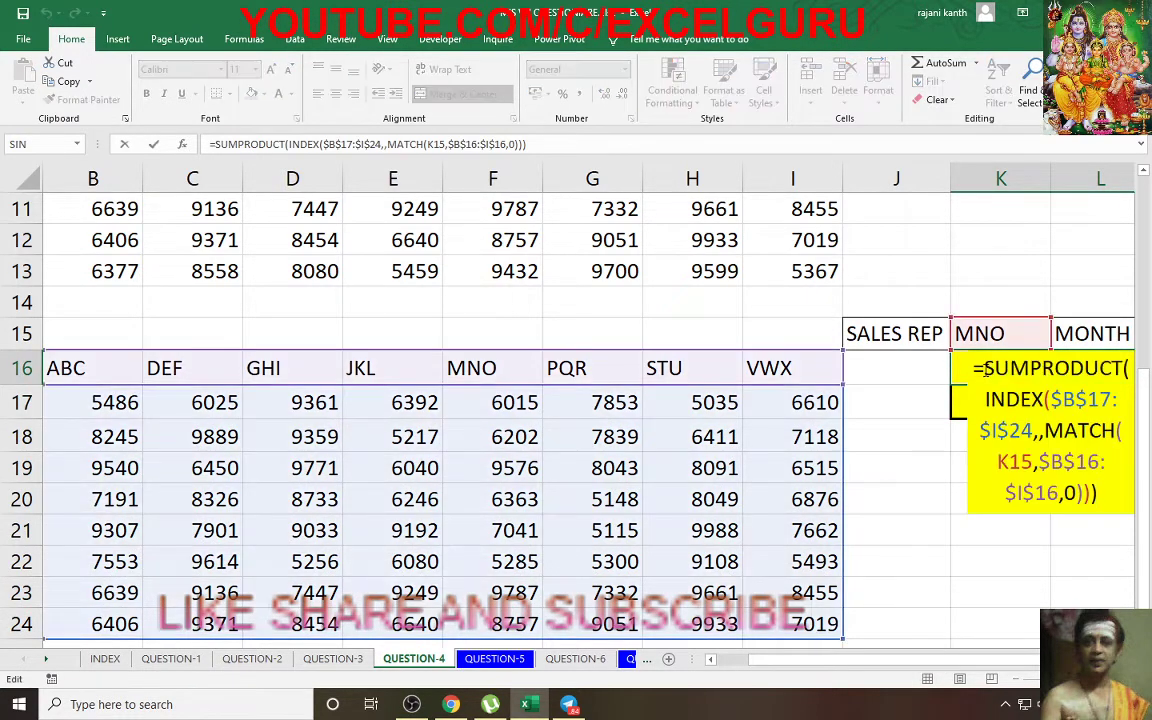
drag(985, 370, 1131, 512)
key(ctrl+c)
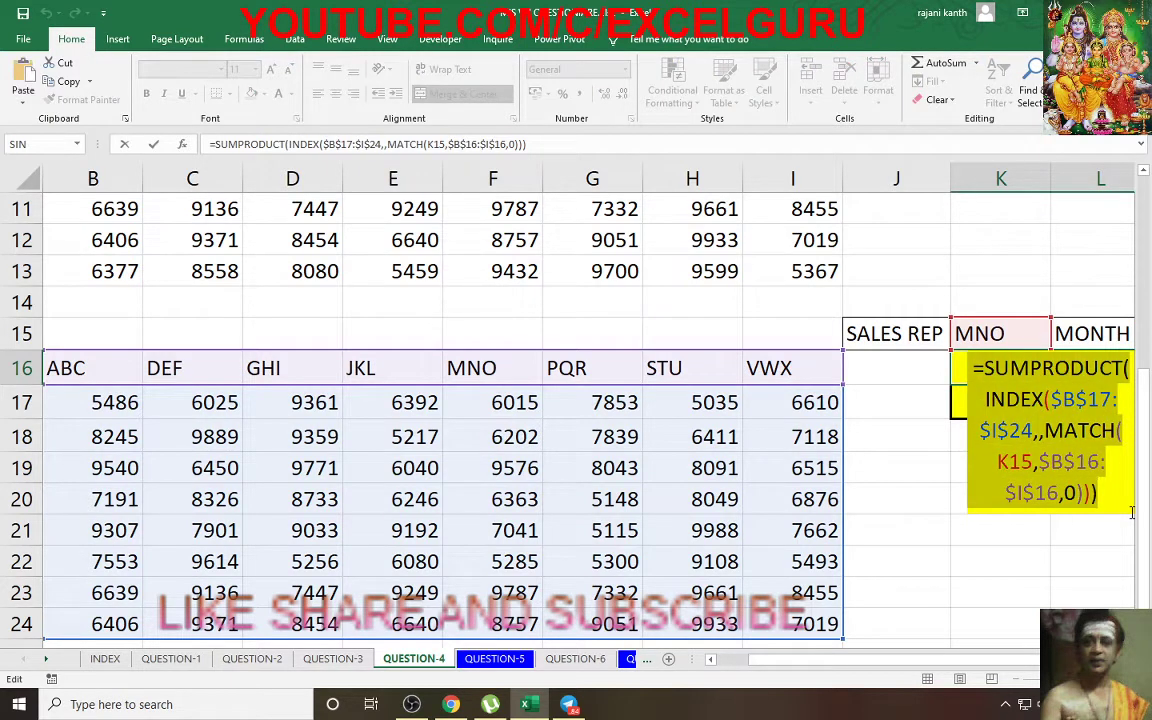
key(Return)
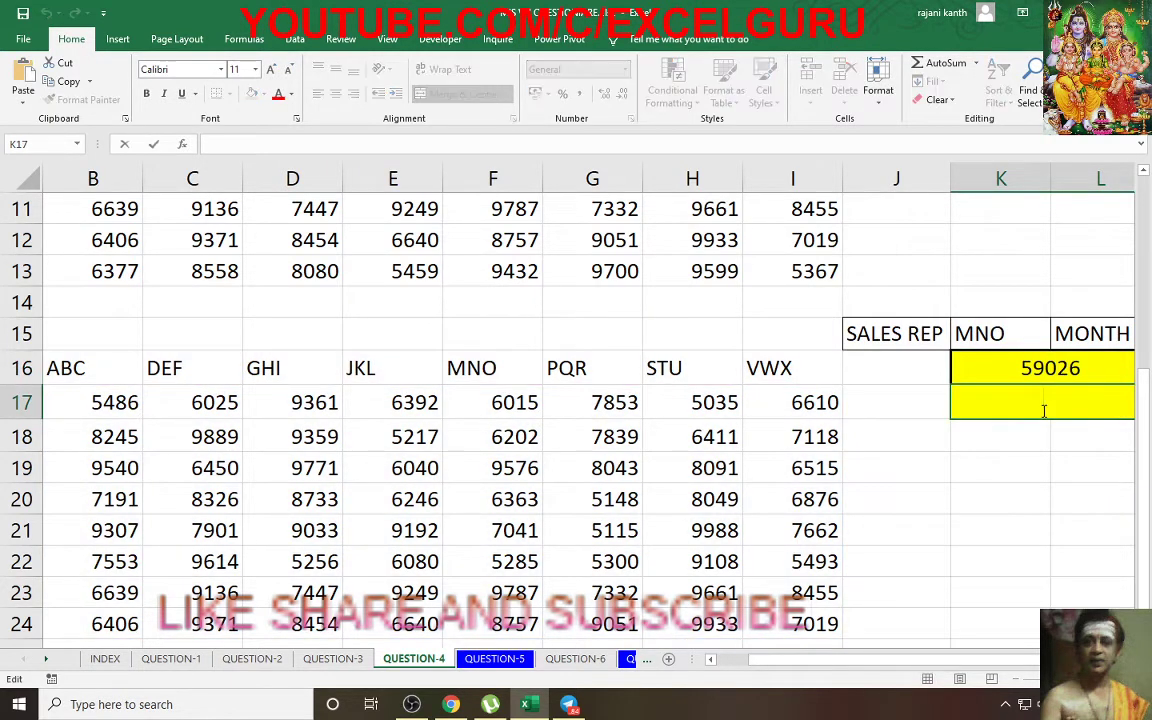
double_click(1043, 405)
key(ctrl+v)
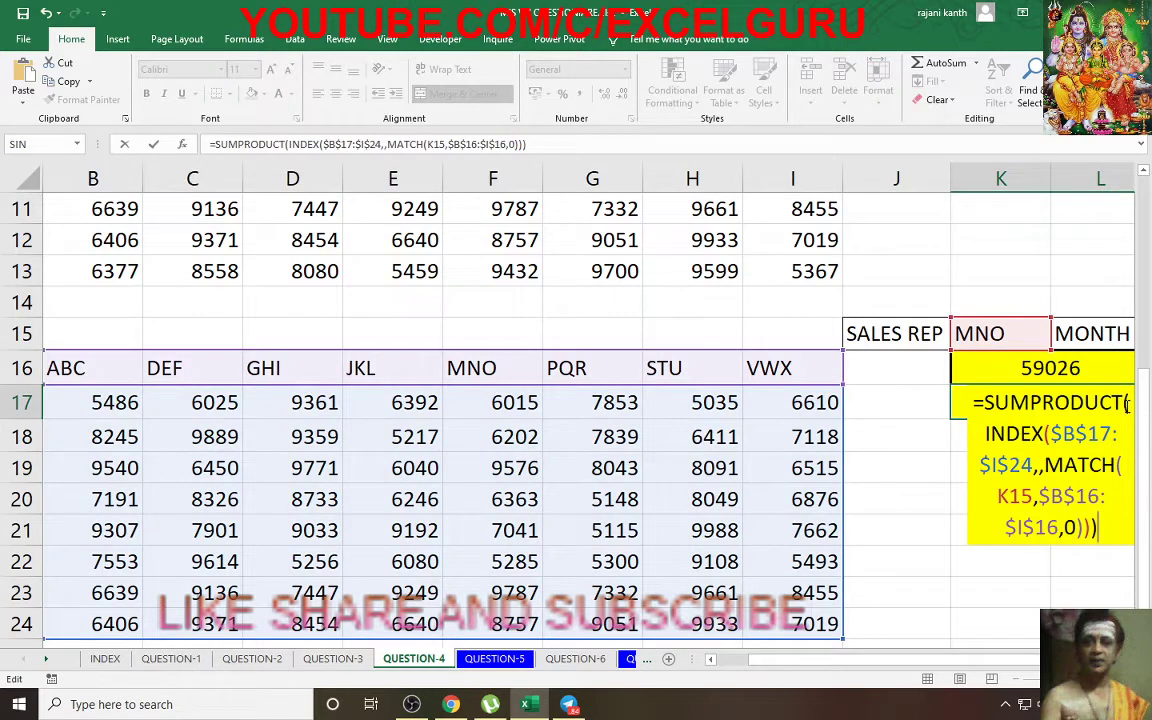
- Replace SUMPRODUCT with MAX in K17 so it shows MNO's highest monthly sale, 9787
double_click(1047, 402)
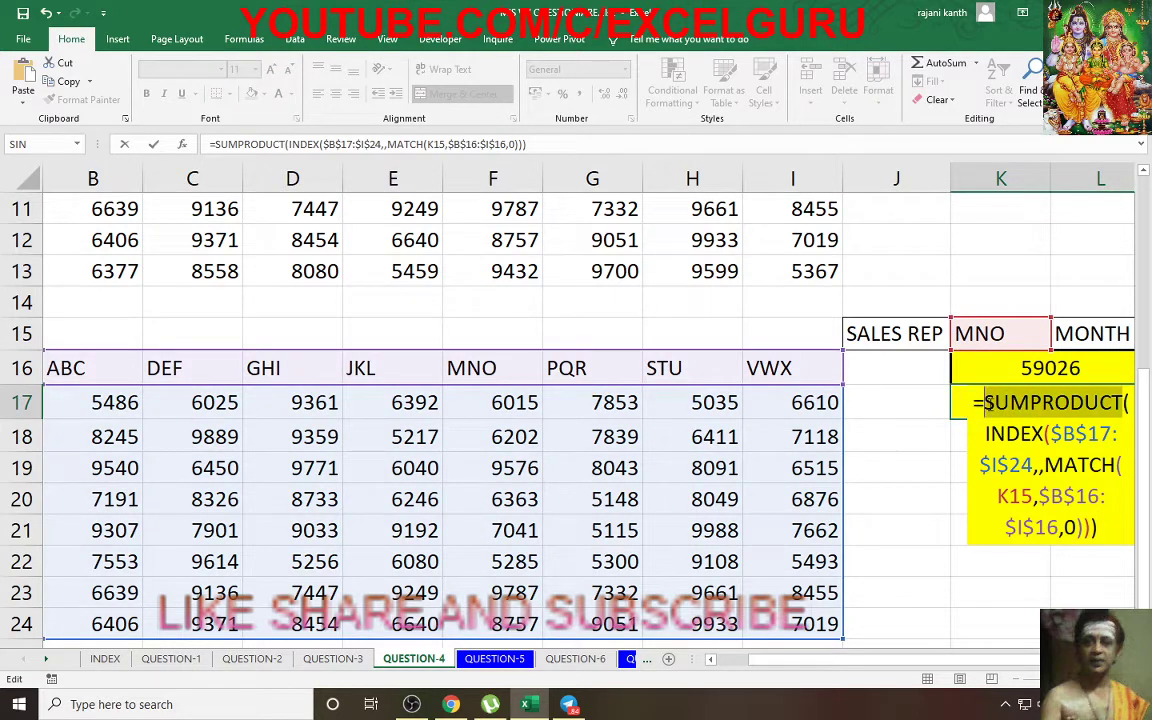
text(max)
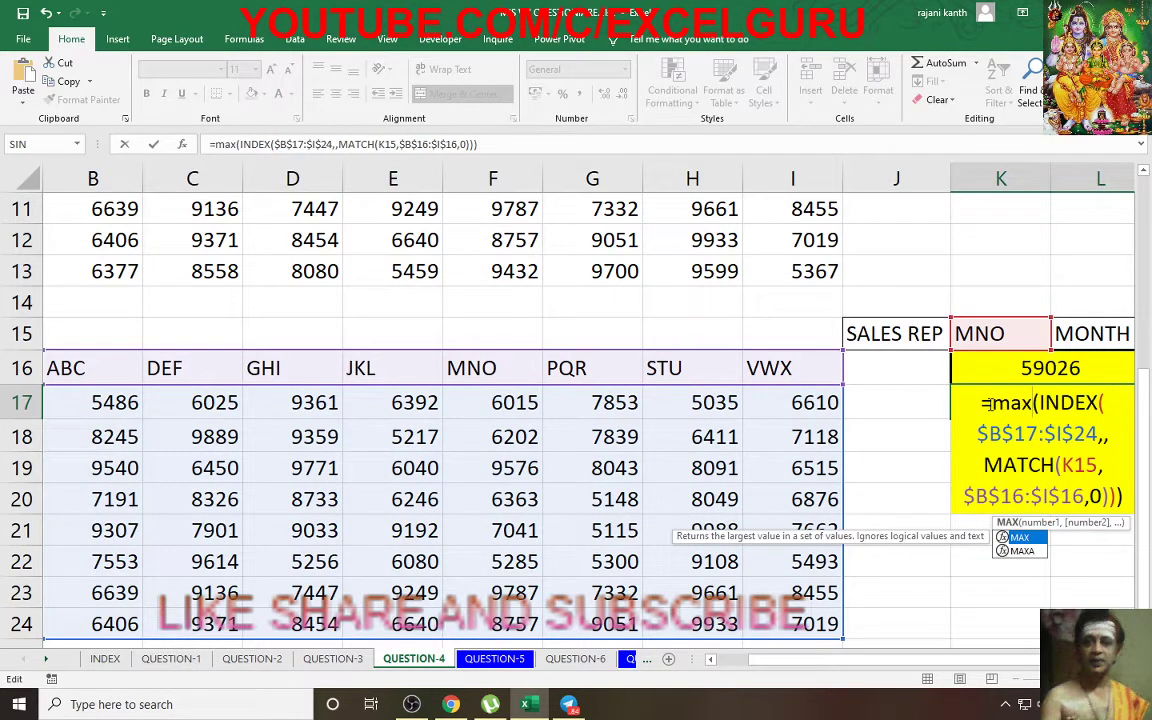
key(ctrl+shift+Return)
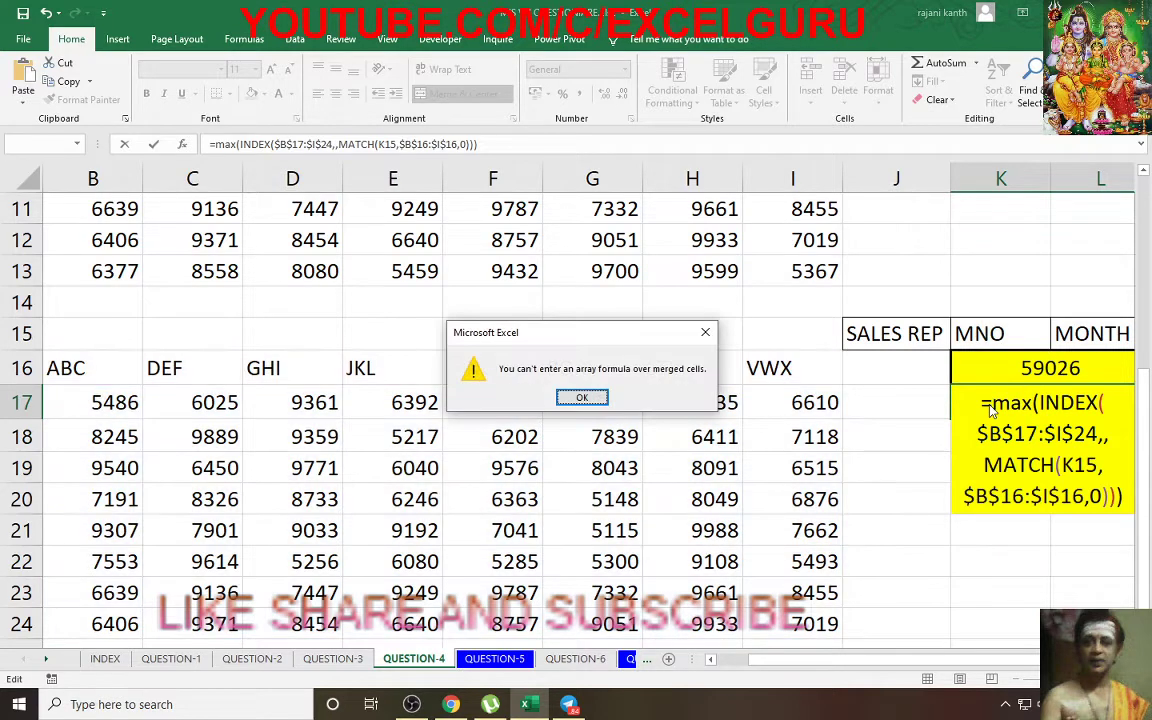
key(Return)
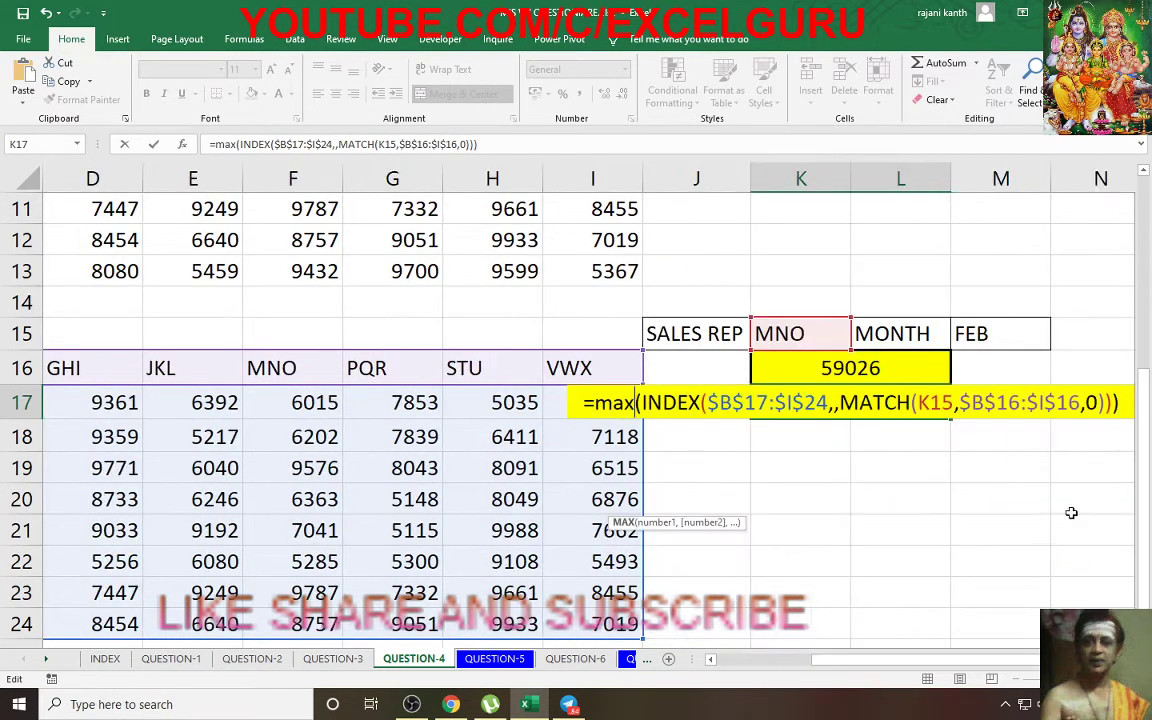
click(1132, 407)
key(Left)
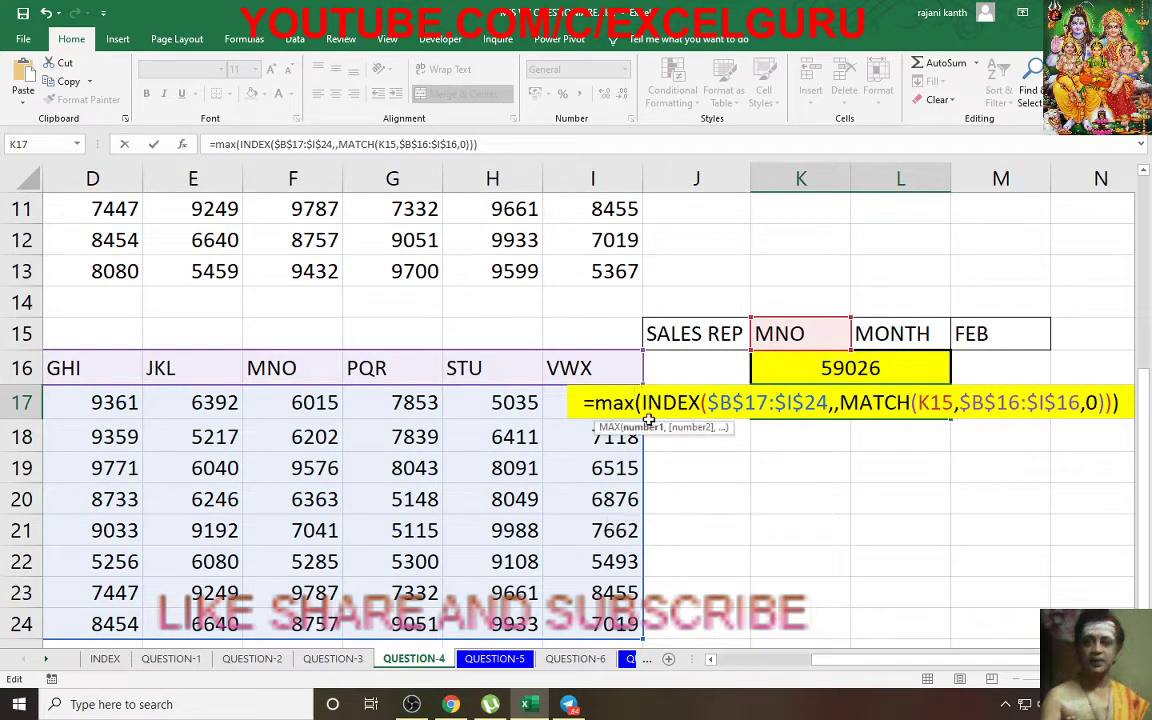
key(F9)
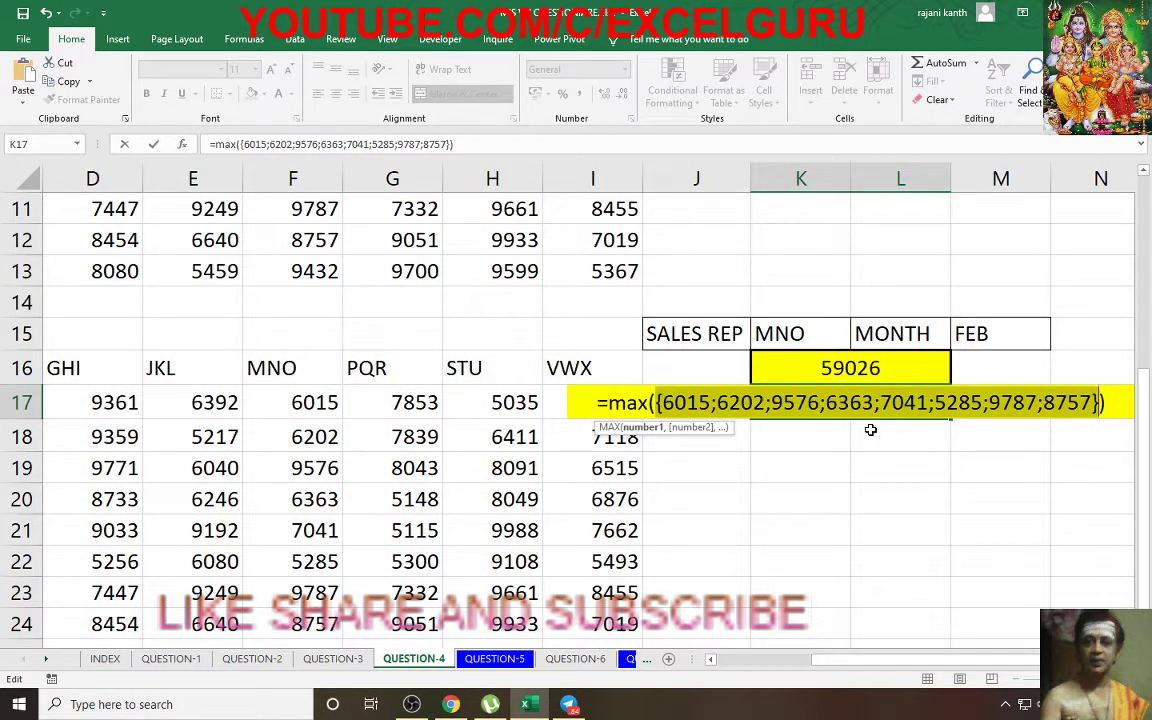
key(ctrl+z)
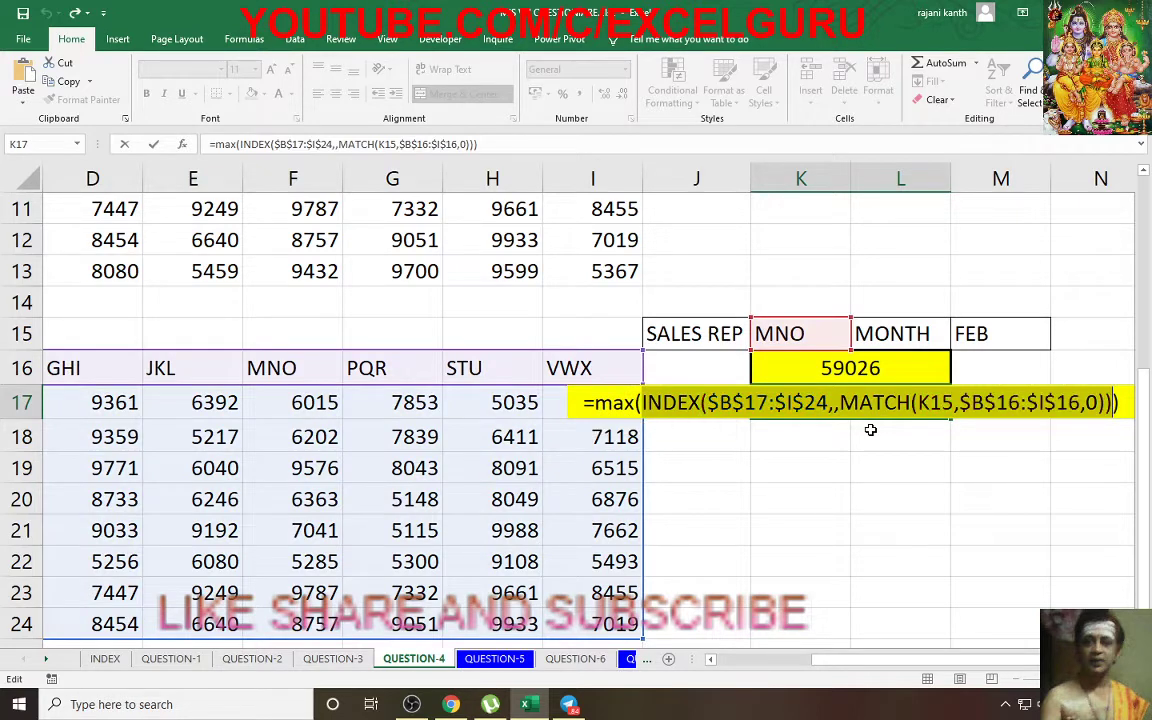
key(ctrl+Return)
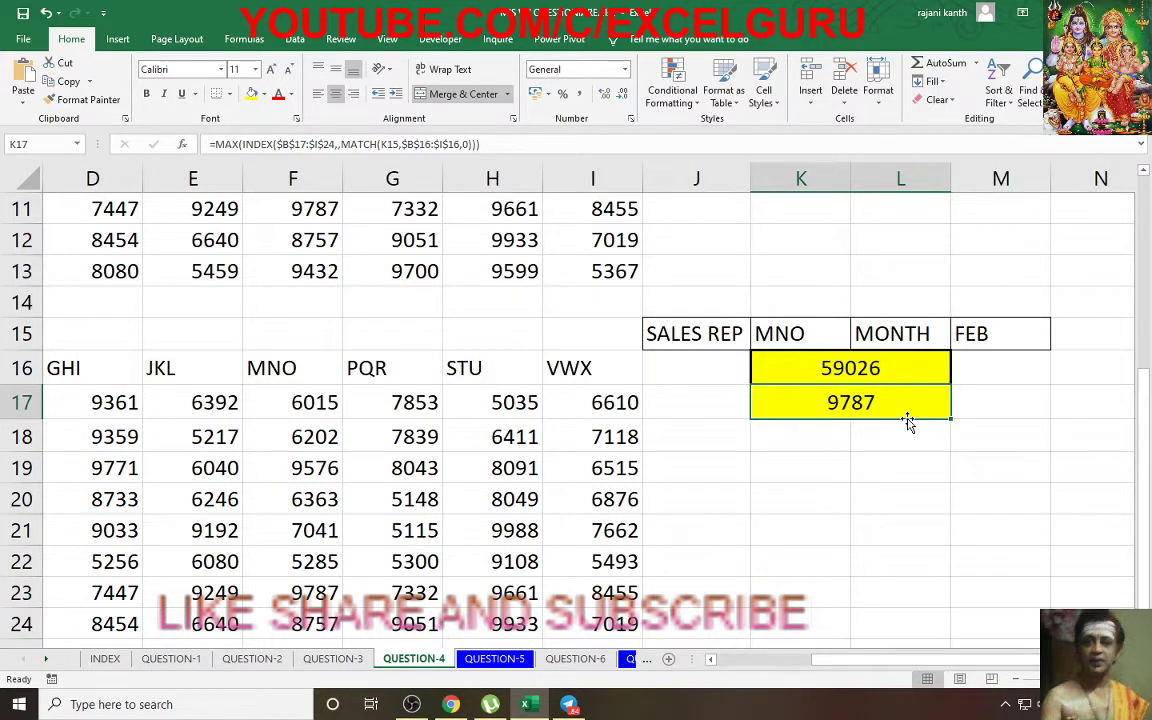
- Open the QUESTION-5 sheet, review its rate tiers and sale amounts, and select A1:H23
click(494, 659)
click(1123, 458)
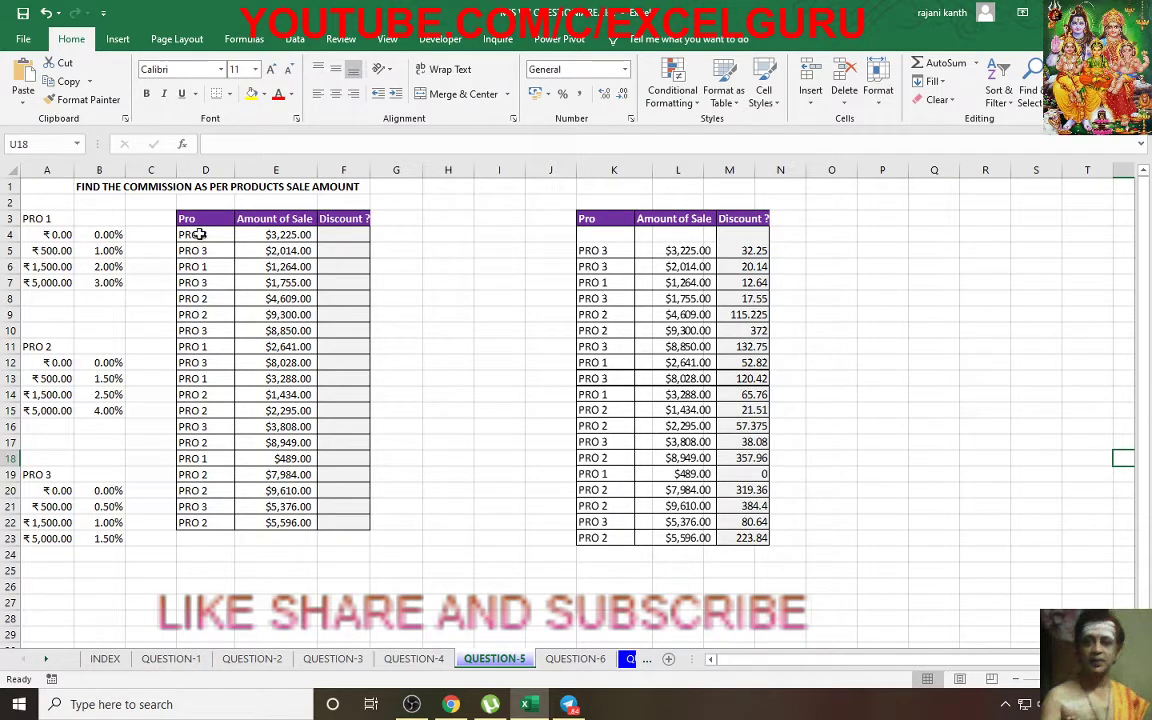
drag(280, 234, 276, 384)
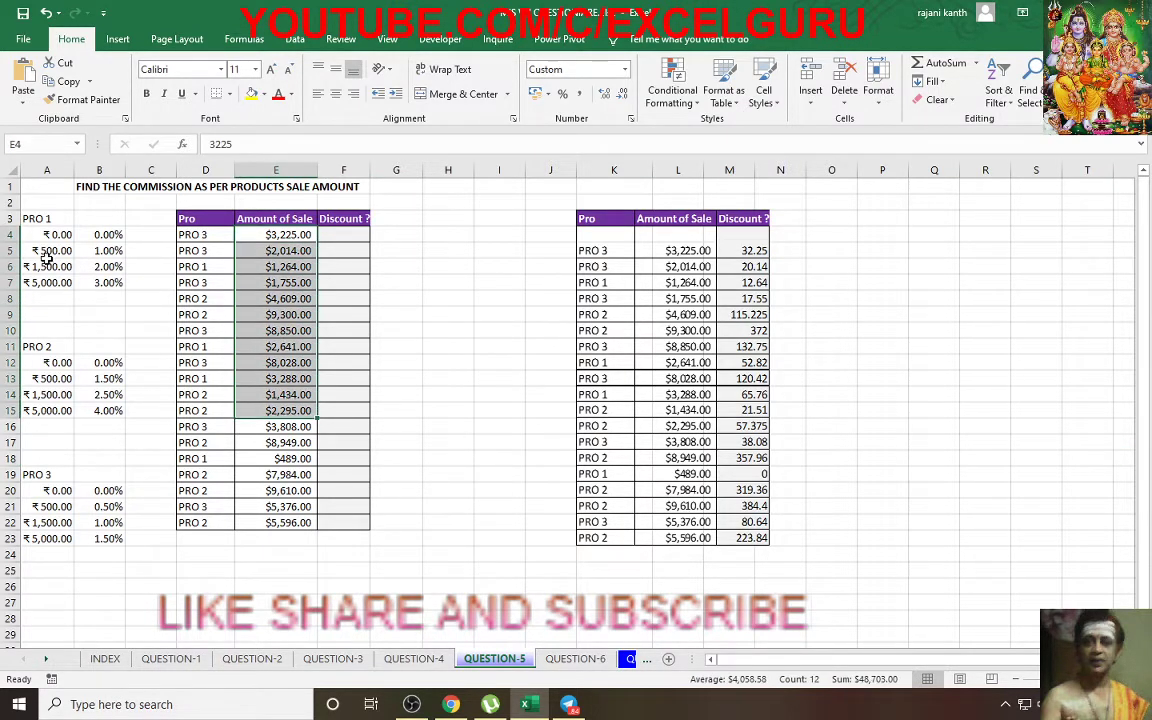
drag(46, 234, 46, 266)
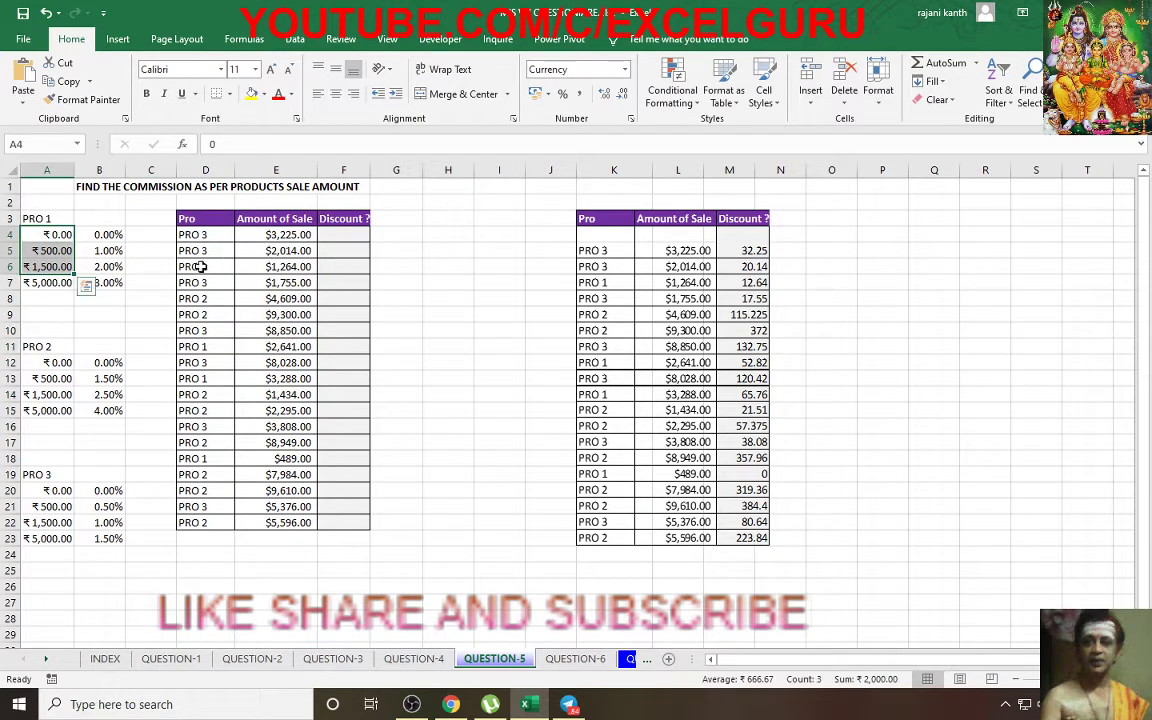
drag(205, 266, 288, 266)
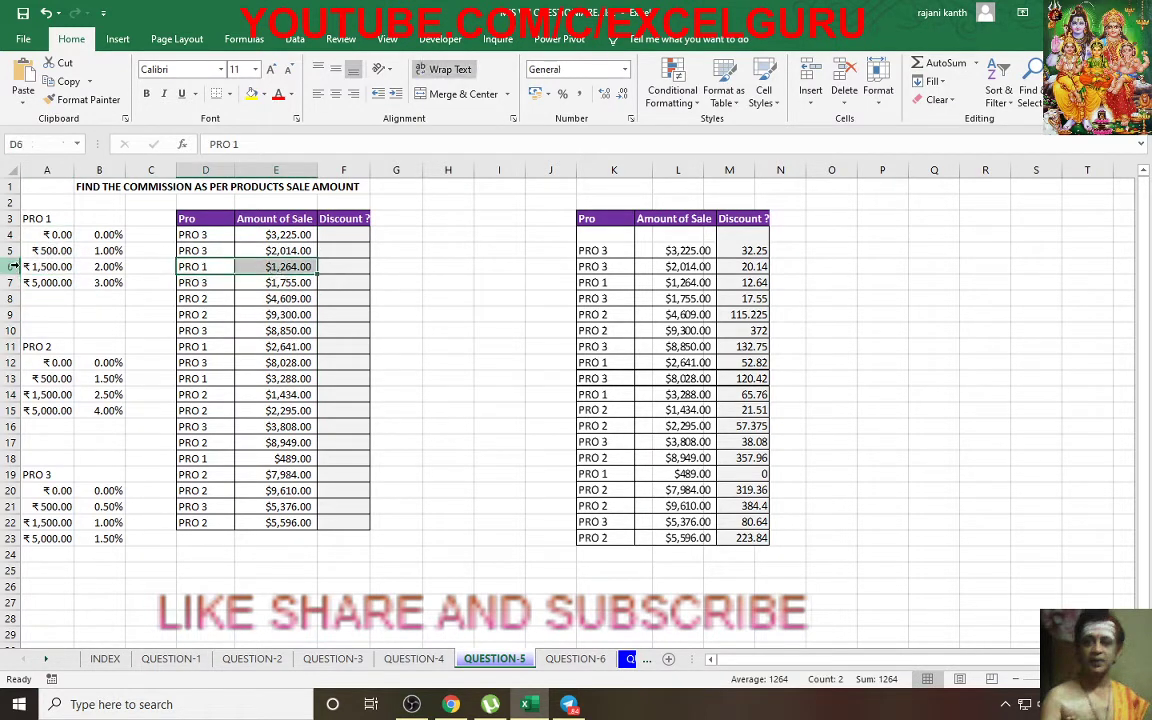
drag(35, 250, 98, 251)
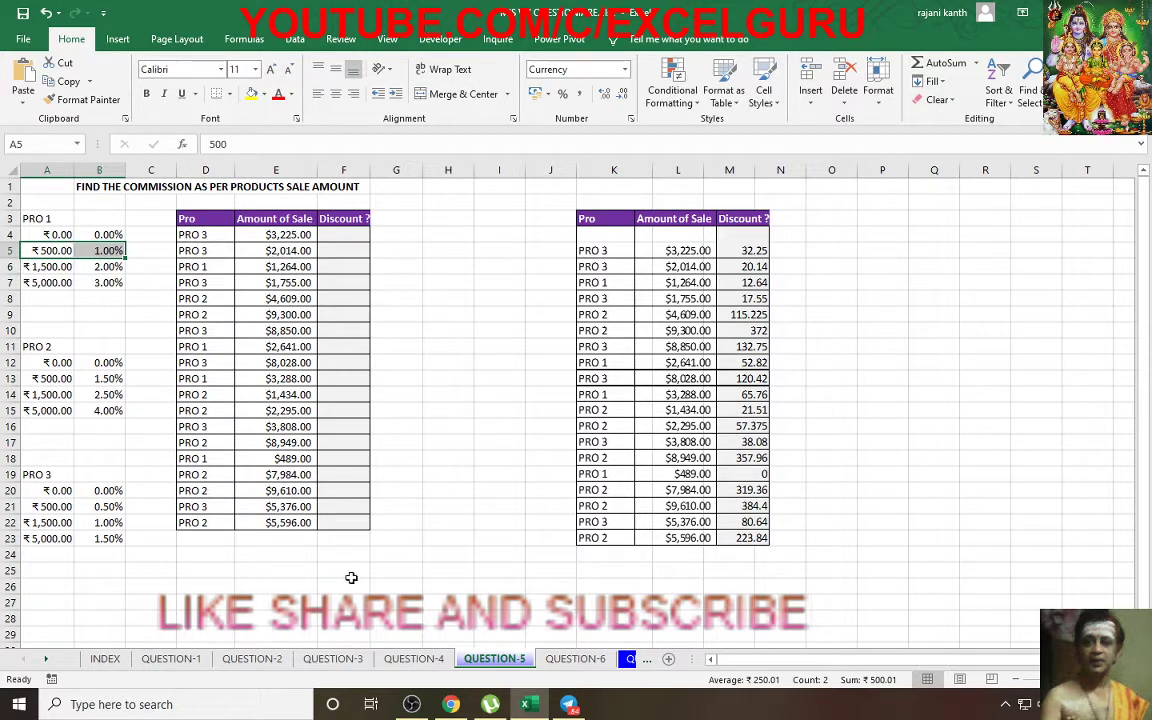
drag(198, 235, 292, 232)
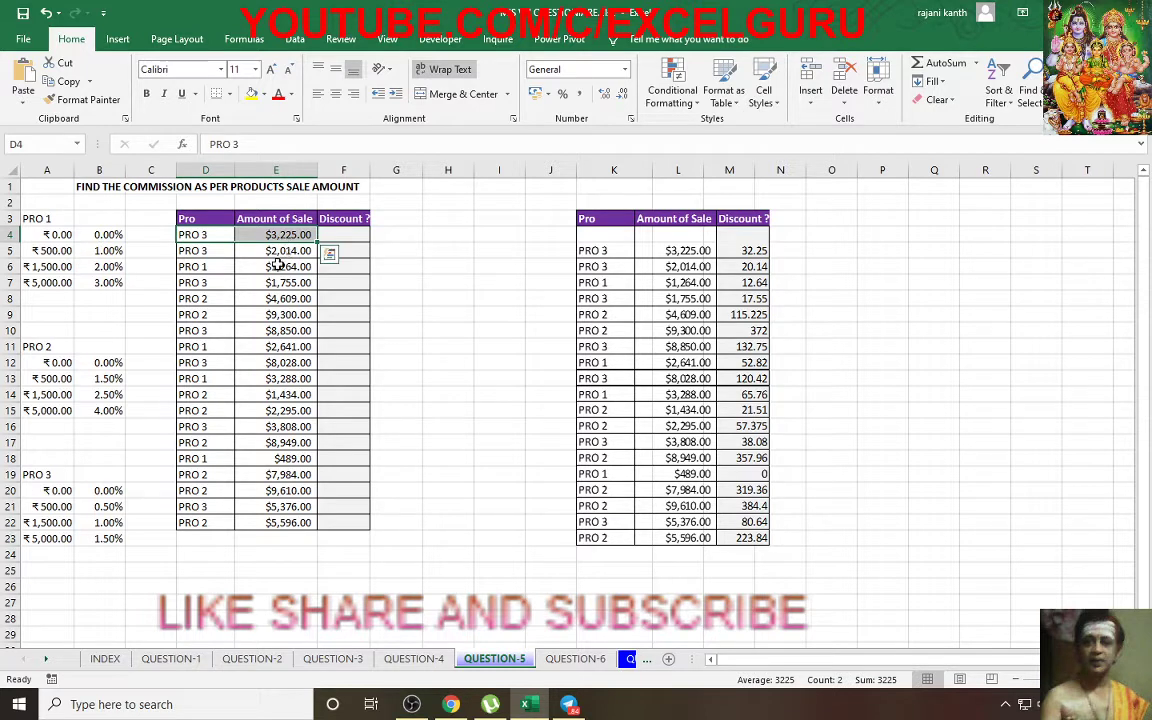
drag(37, 189, 430, 538)
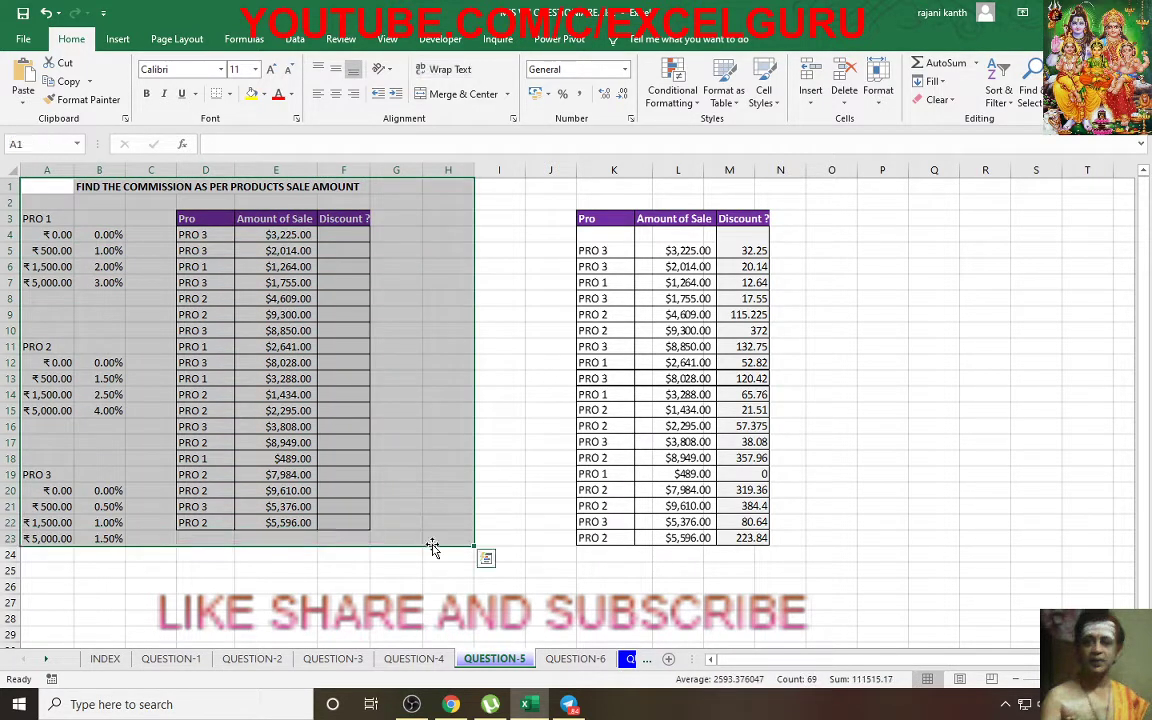
key(alt)
- Zoom A1:H23 to fill the window and select F4 for the first discount
key(w)
key(g)
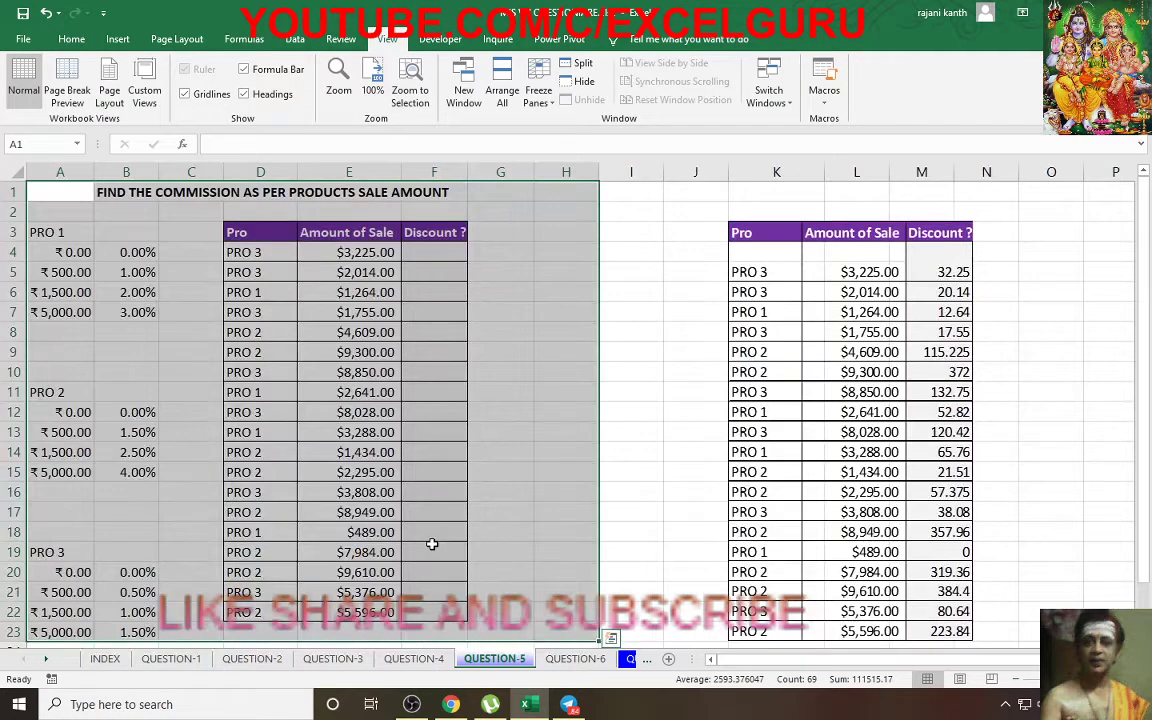
click(425, 254)
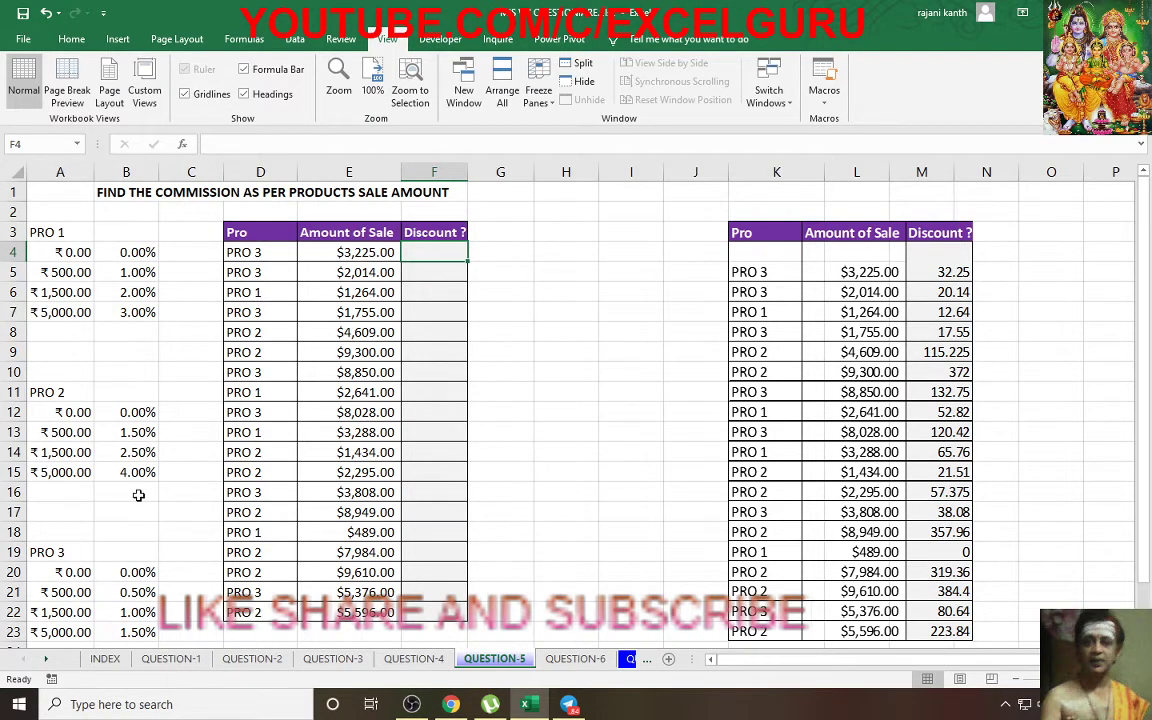
scroll(128, 450, down, 1)
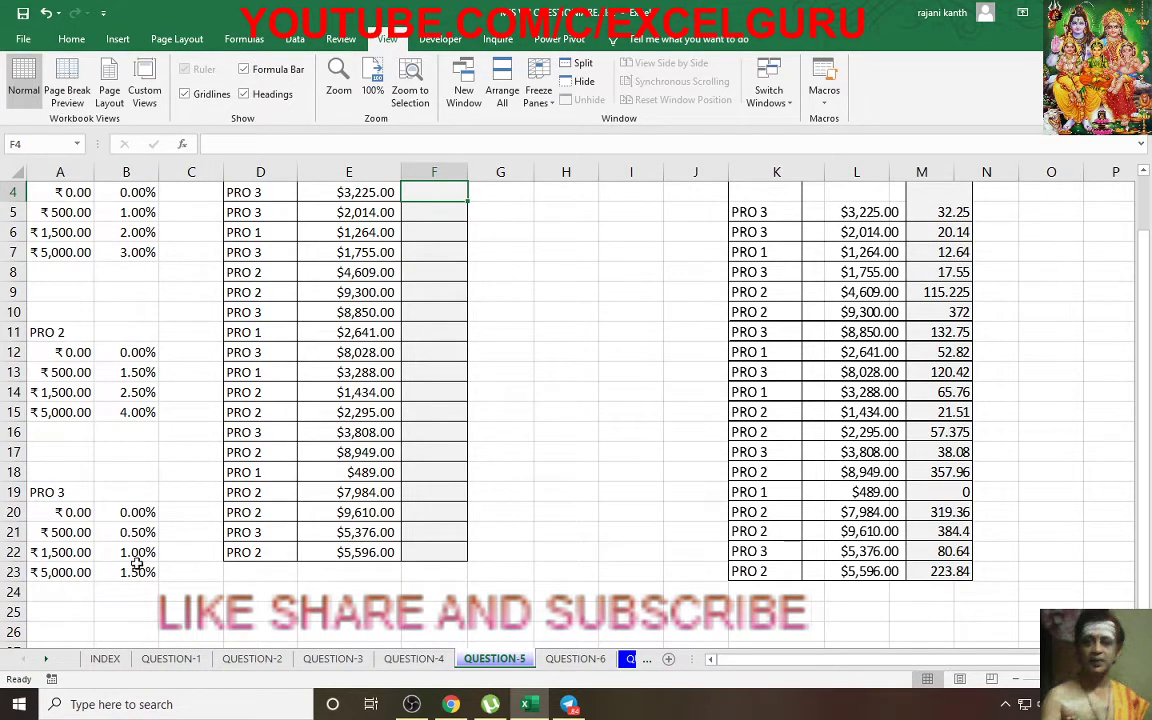
scroll(165, 557, up, 1)
scroll(173, 557, up, 1)
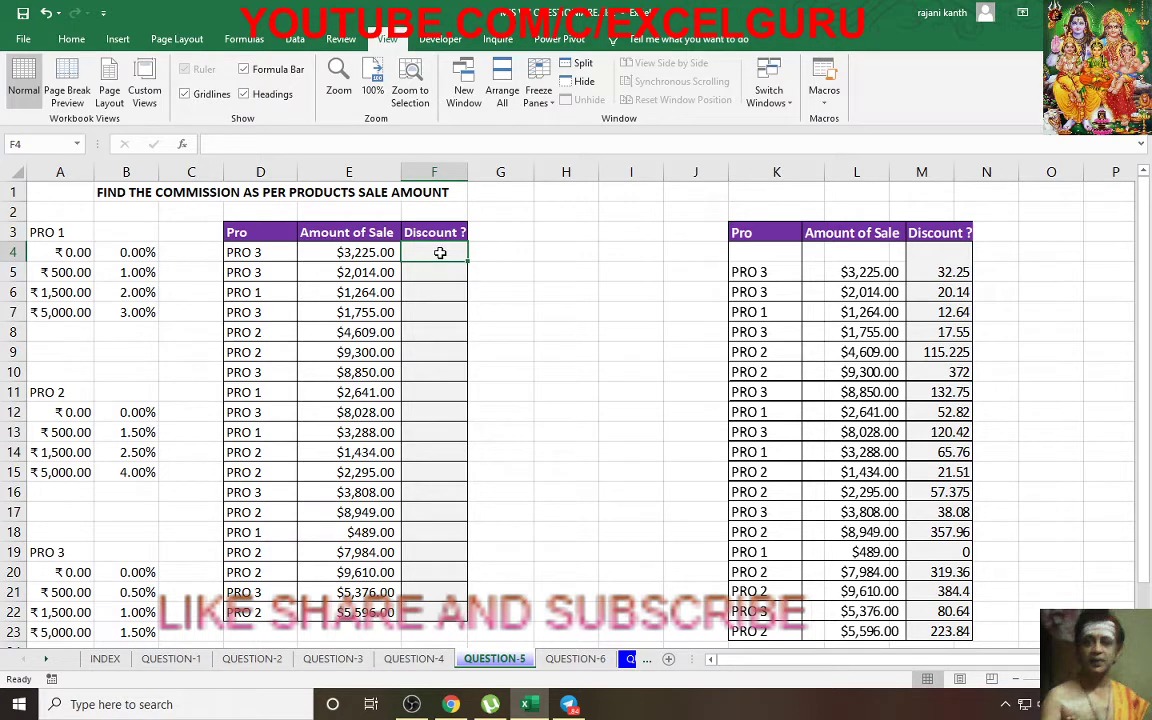
- Check the PRO_1, PRO_2 and PRO_3 named rate tables via the Name Box
mouse_move(70, 252)
mouse_down()
mouse_move(147, 252)
mouse_move(140, 316)
mouse_up()
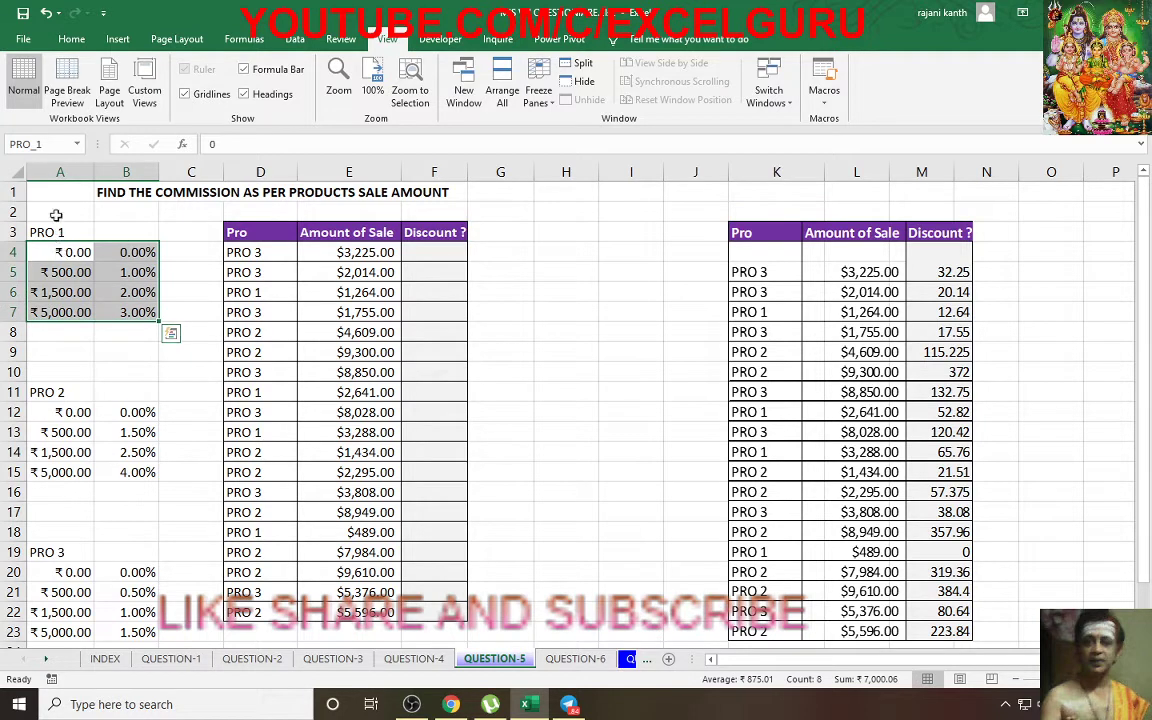
click(75, 144)
click(55, 184)
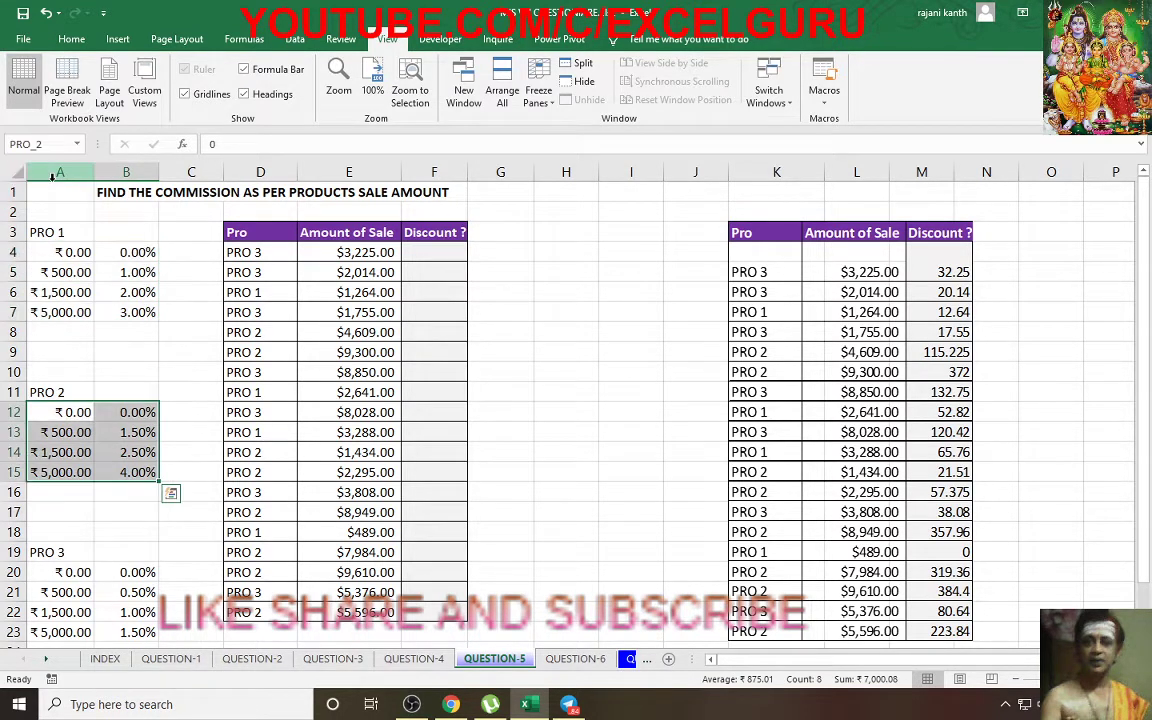
click(77, 144)
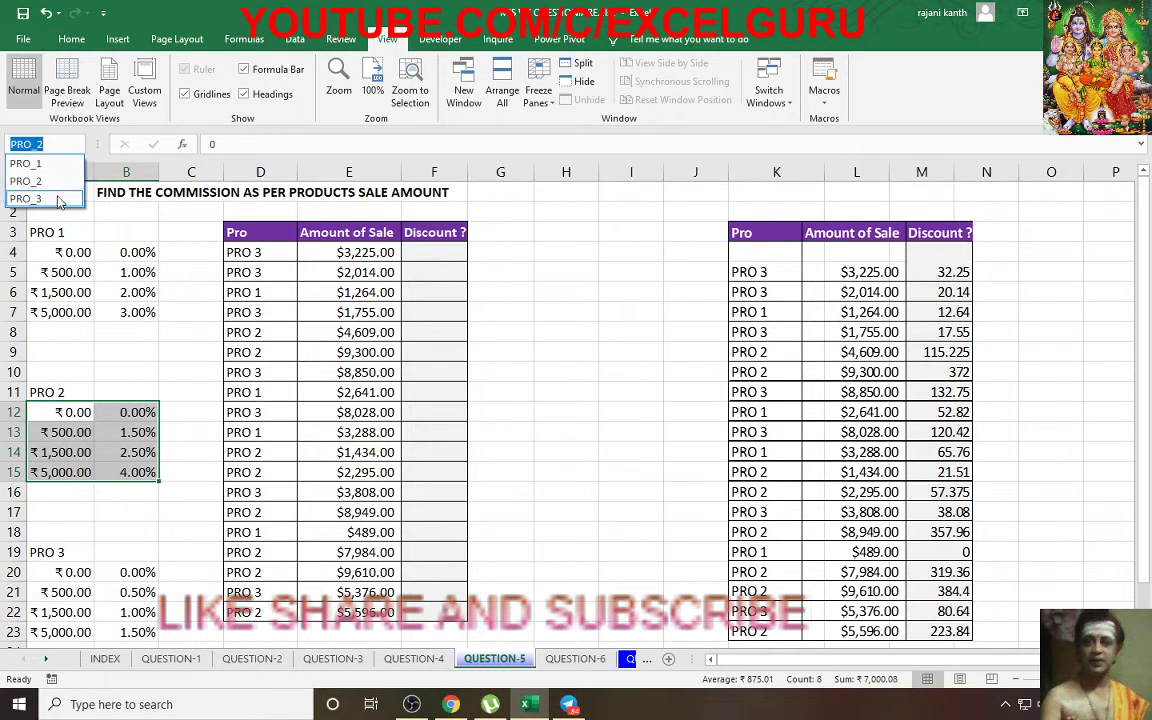
click(57, 197)
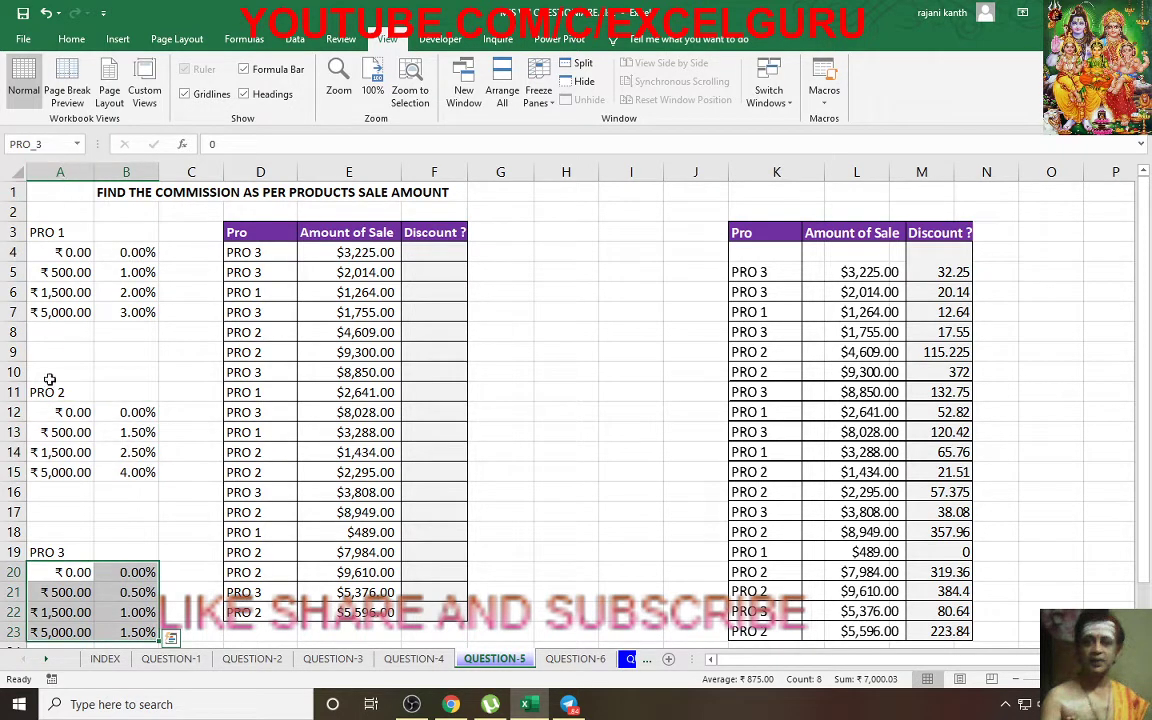
mouse_move(60, 252)
mouse_down()
mouse_move(133, 254)
mouse_move(140, 310)
mouse_up()
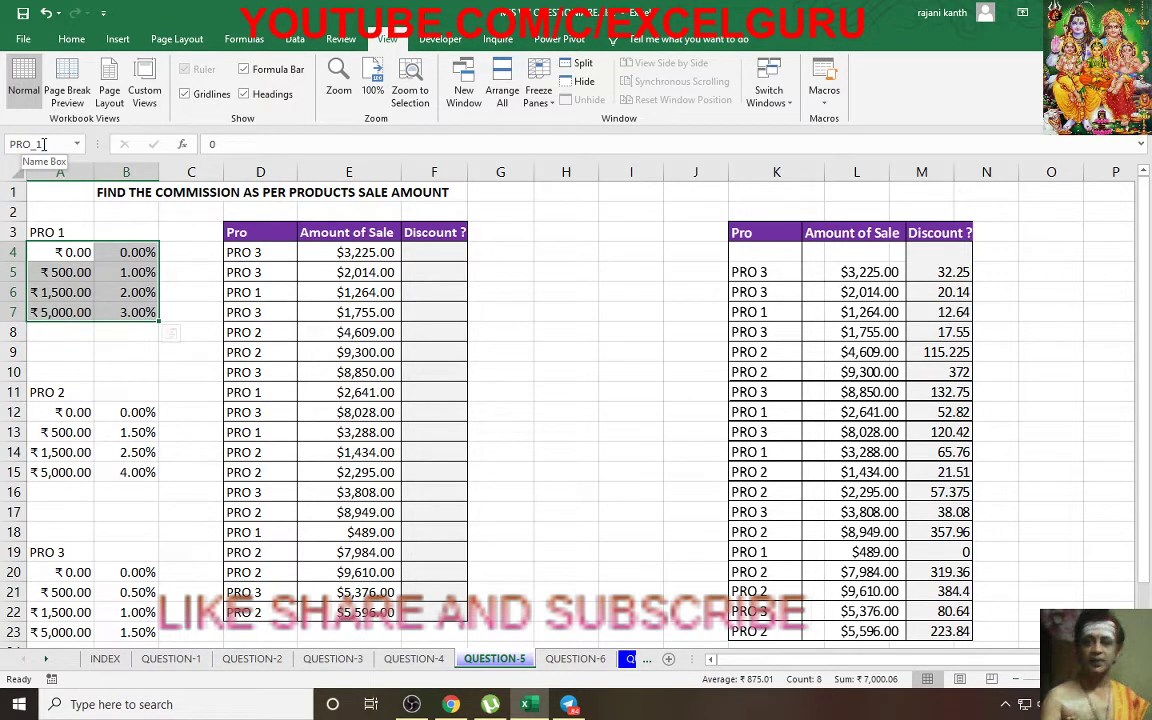
- Enter =VLOOKUP(E4,INDIRECT(D4),2) in F4, which returns #REF!
click(442, 255)
text(=)
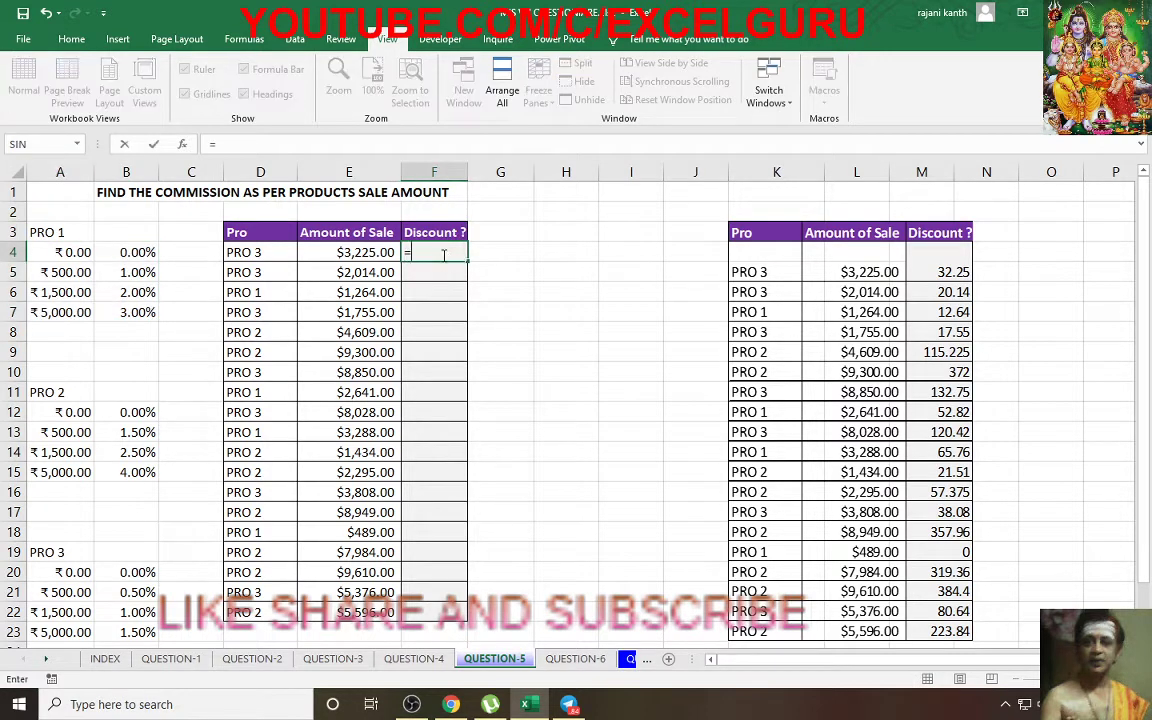
text(vl)
key(Tab)
key(Left)
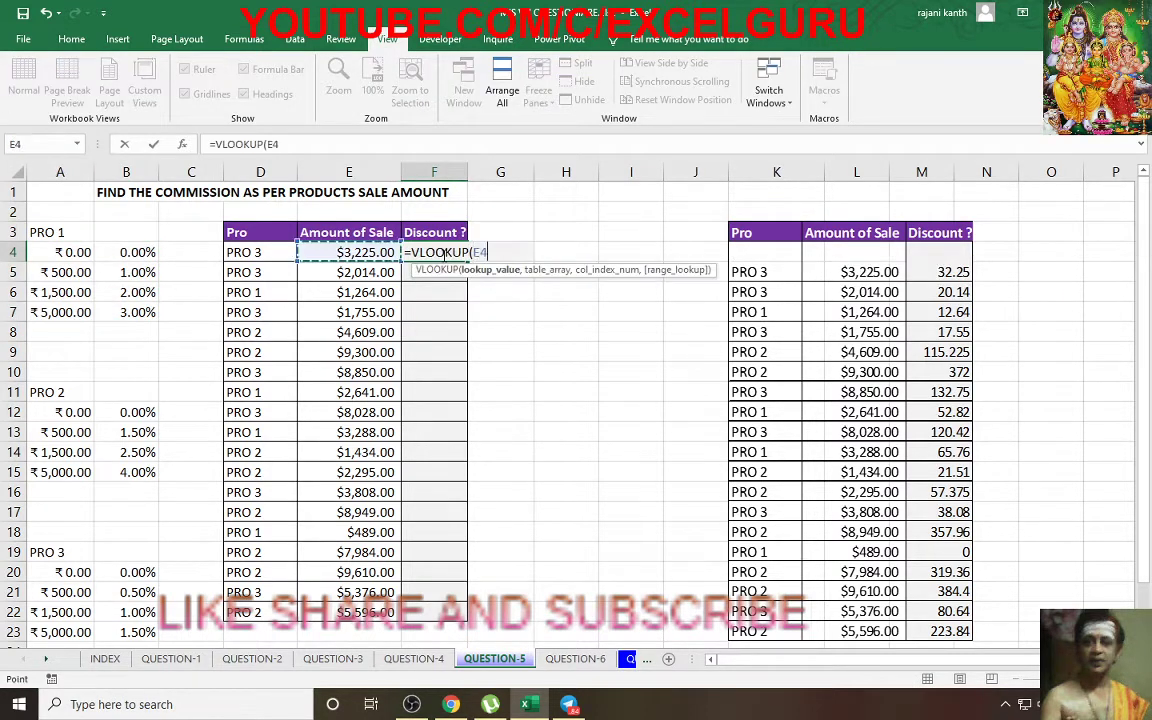
text(,in)
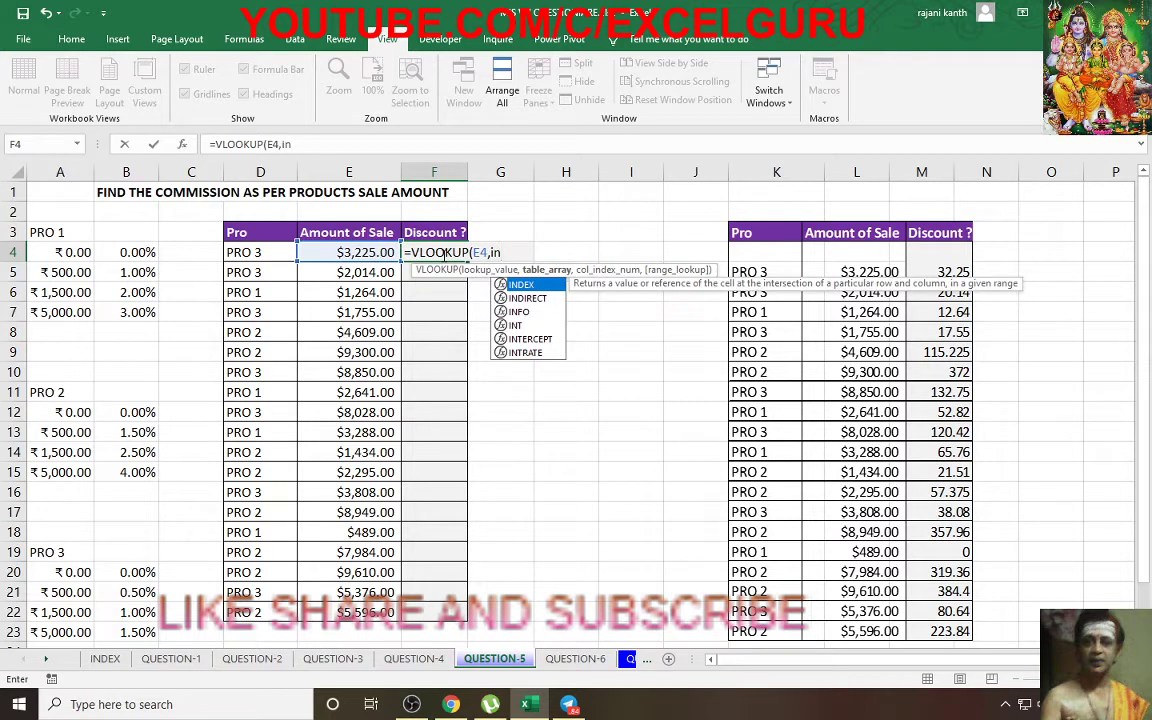
key(Down)
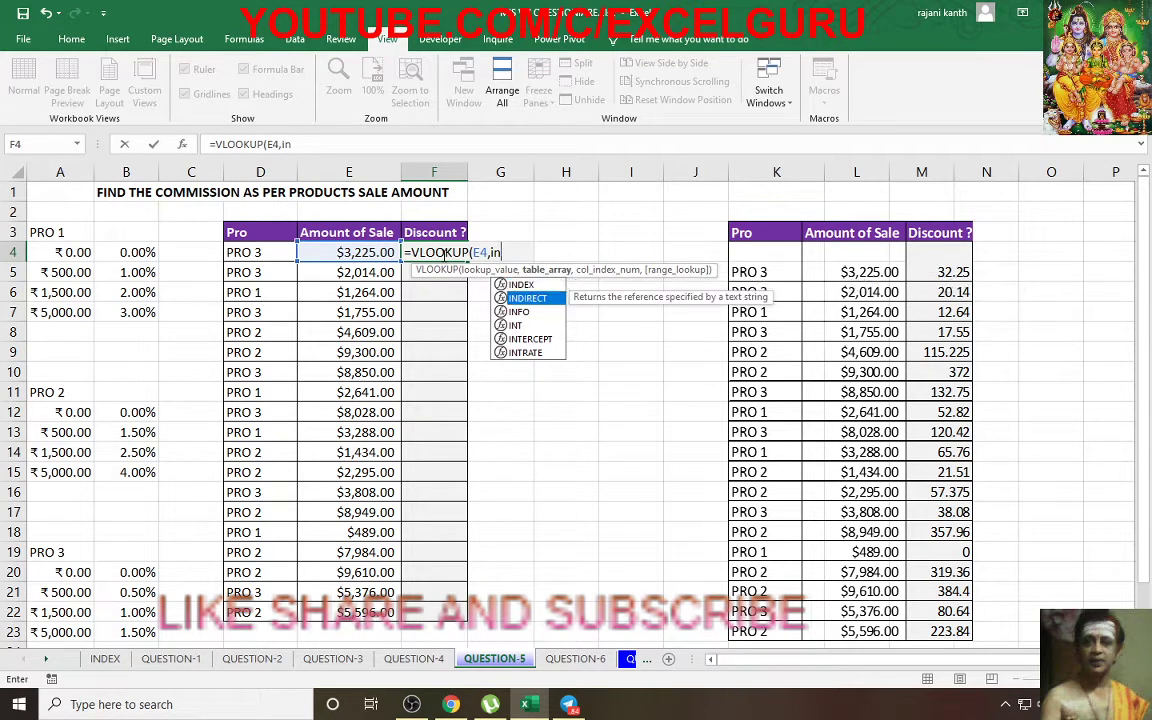
key(Tab)
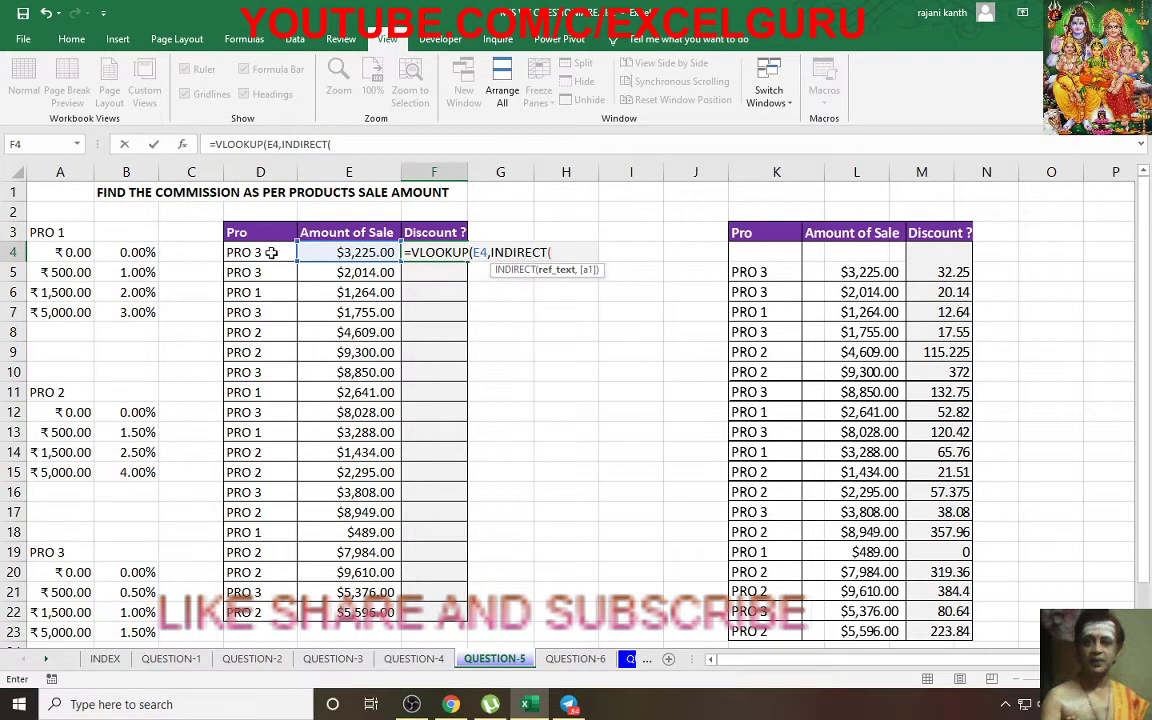
click(270, 253)
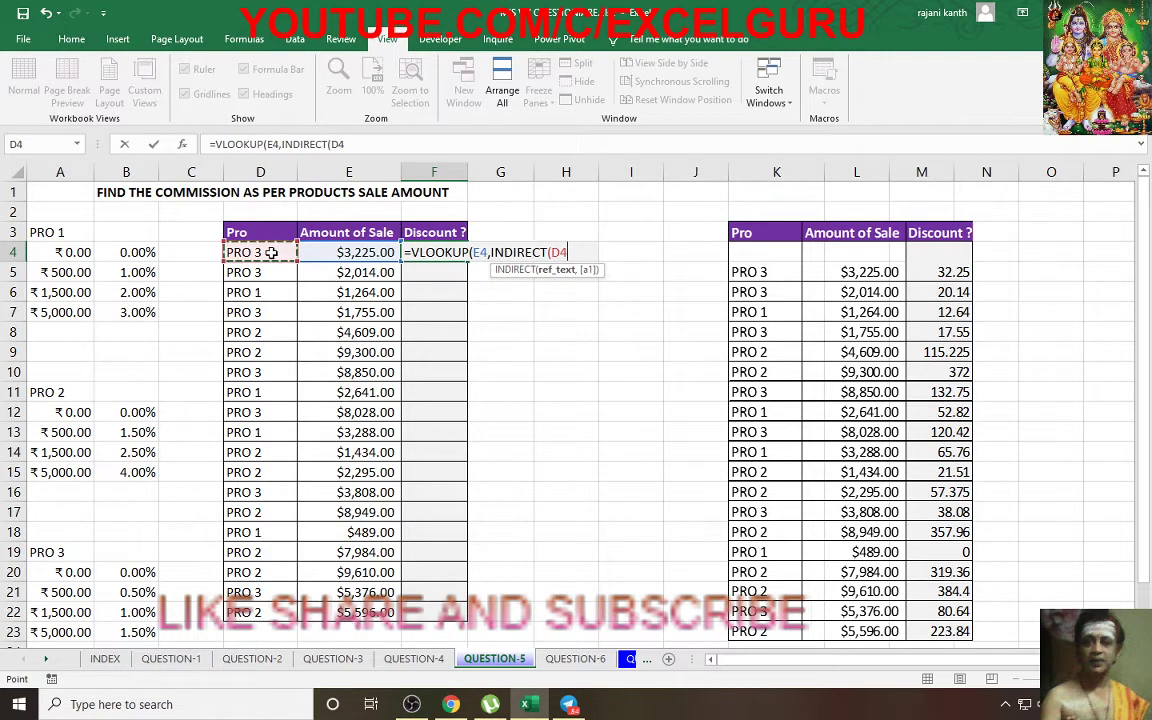
text(),)
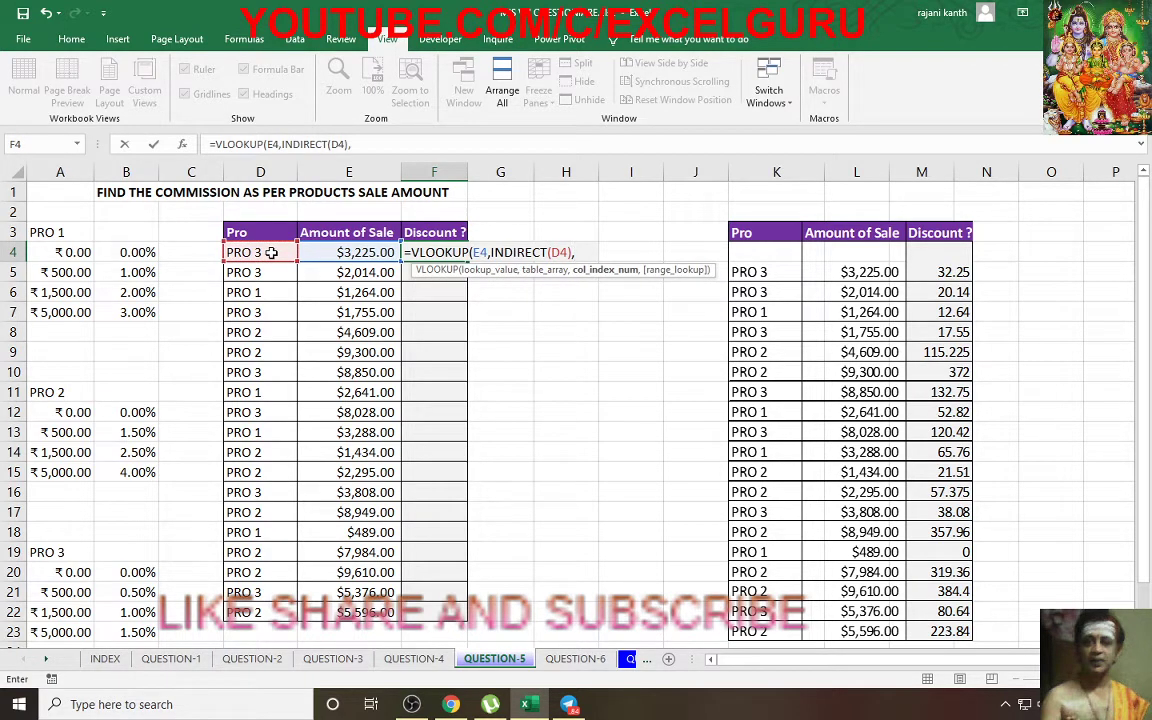
text(2,)
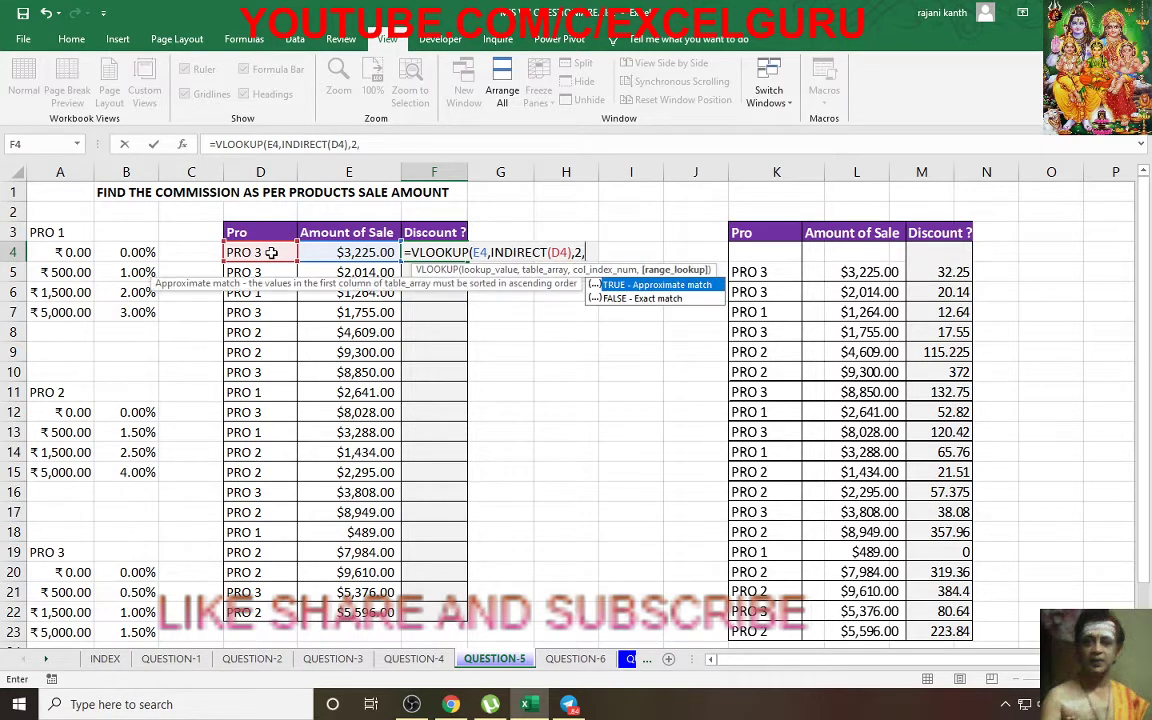
key(BackSpace)
text())
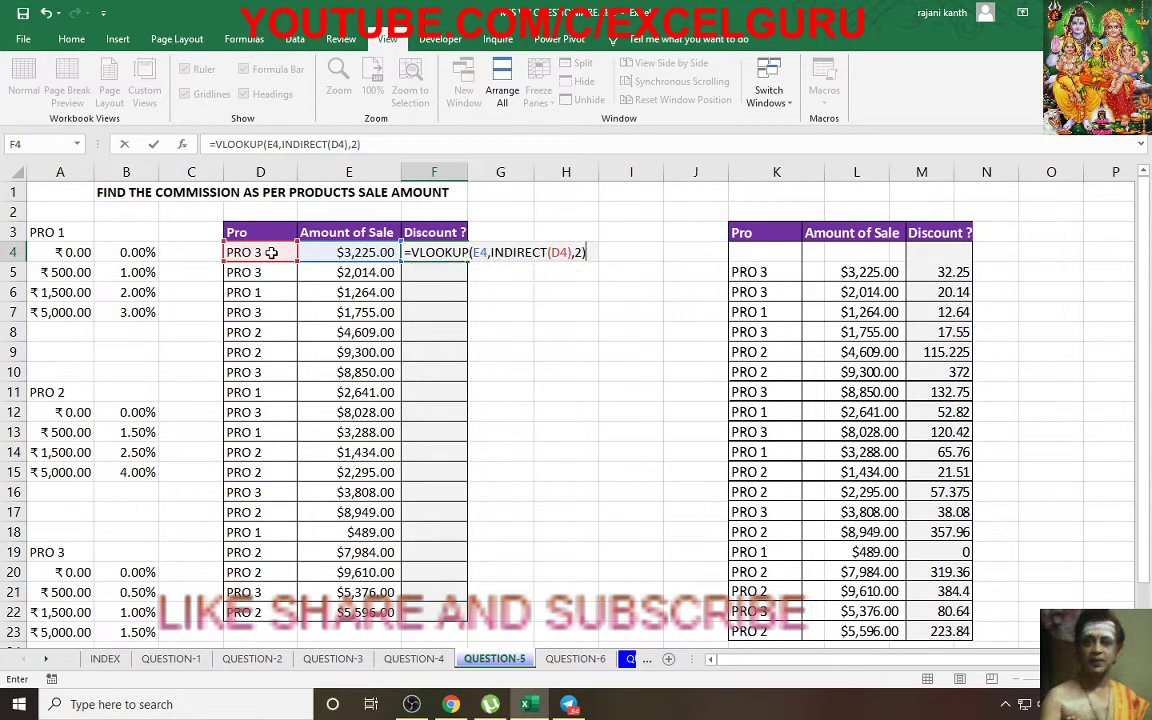
key(ctrl+Return)
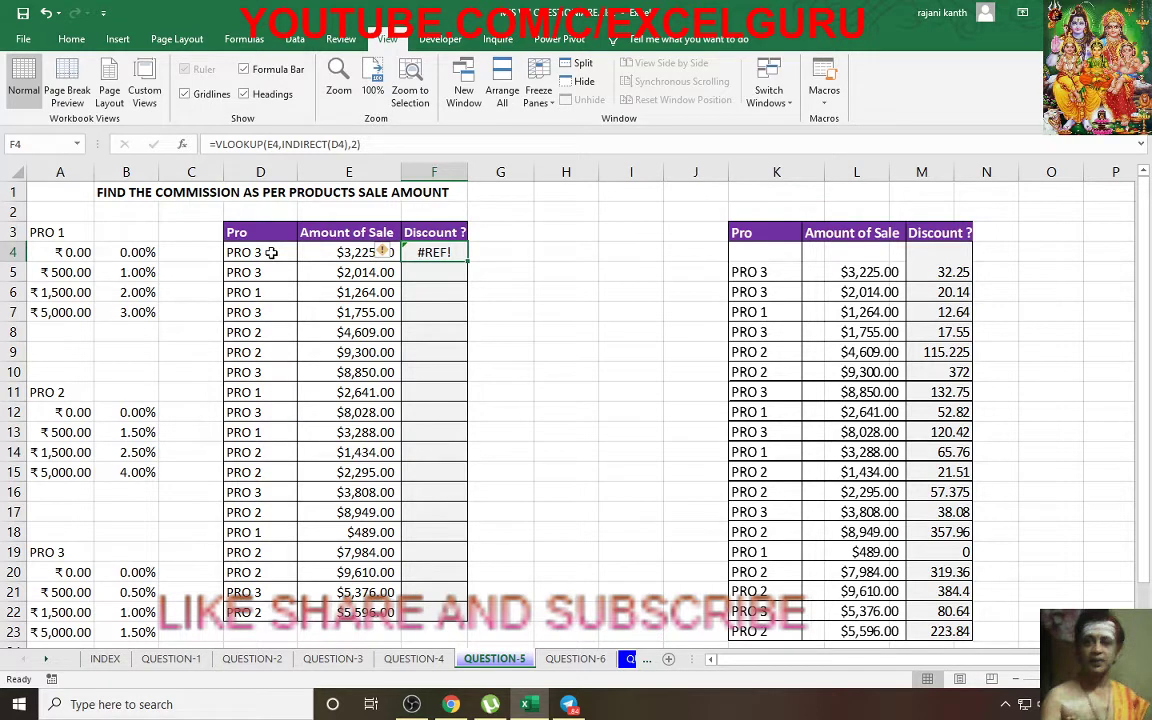
- Inspect the D4 reference inside INDIRECT with F9 to see its product name value
key(F2)
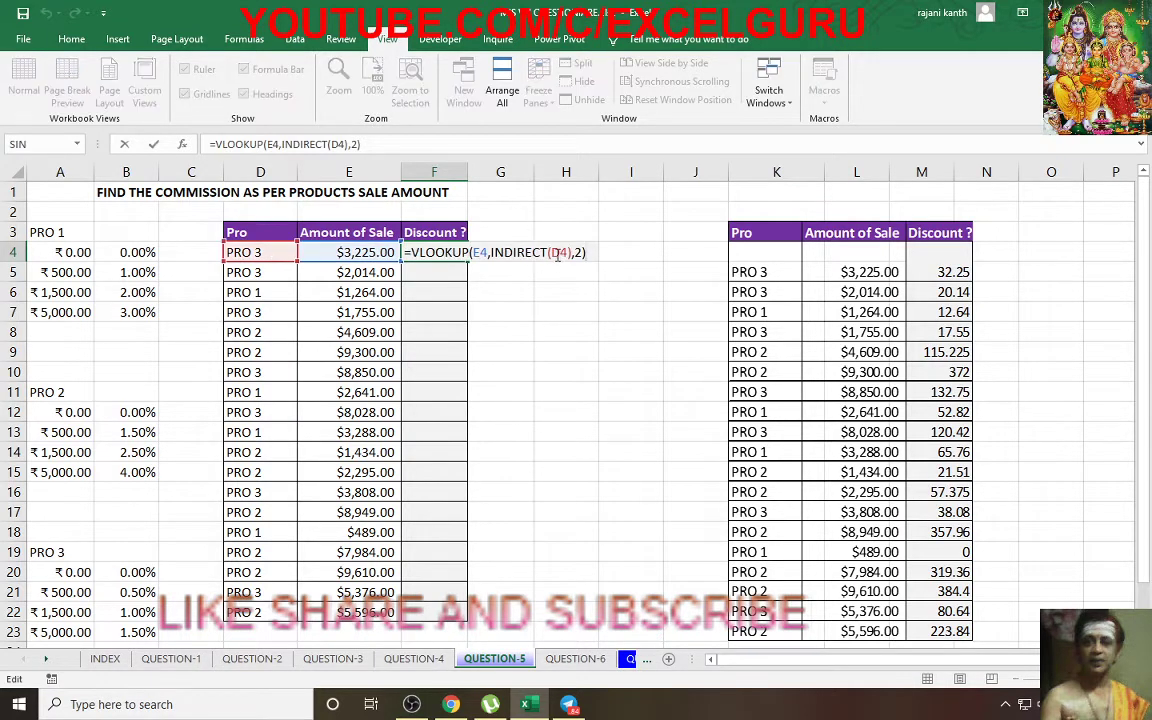
double_click(556, 252)
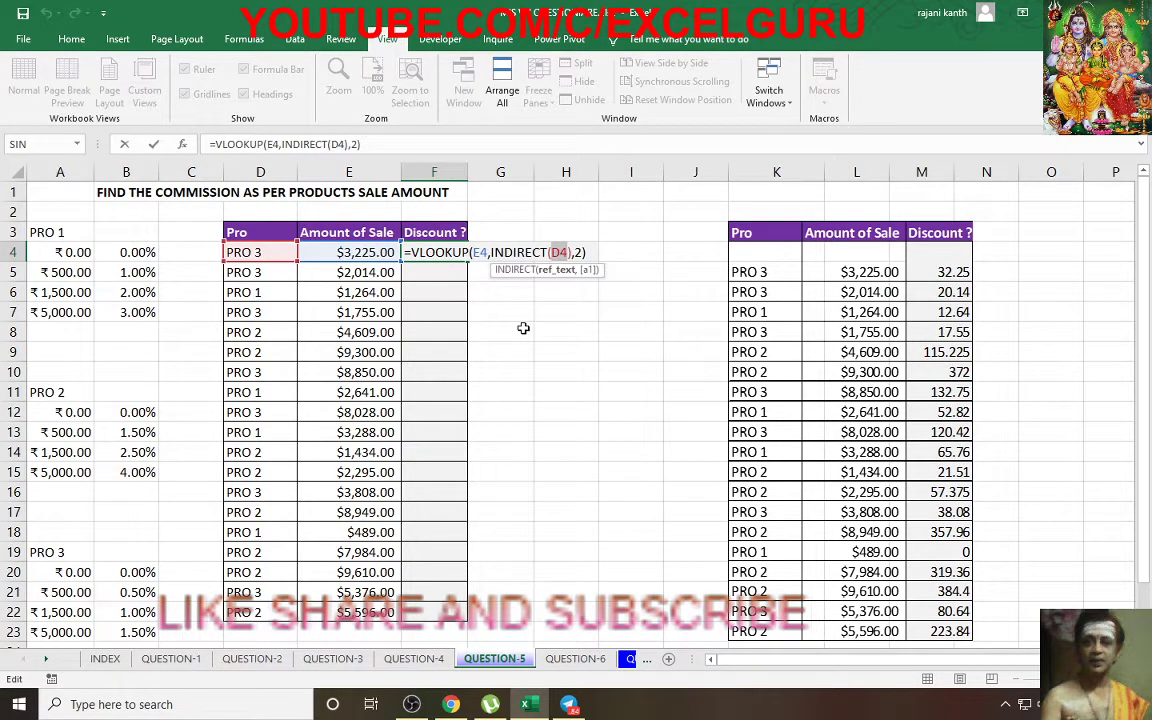
key(F9)
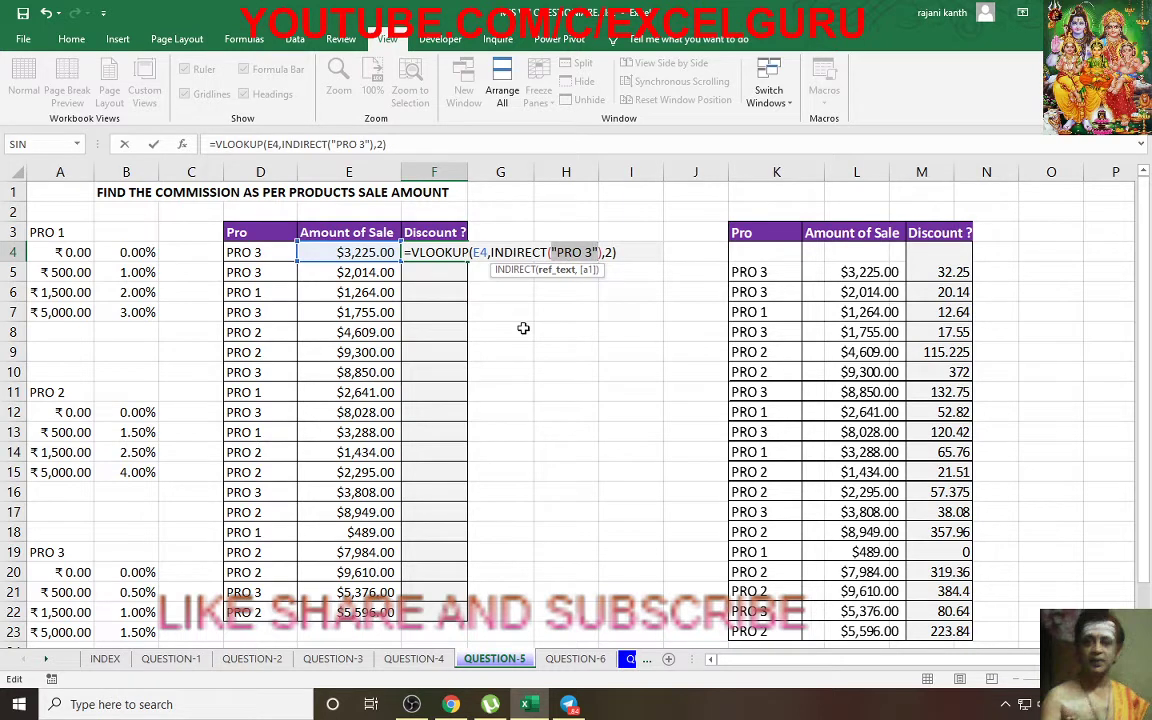
key(ctrl+z)
key(Left)
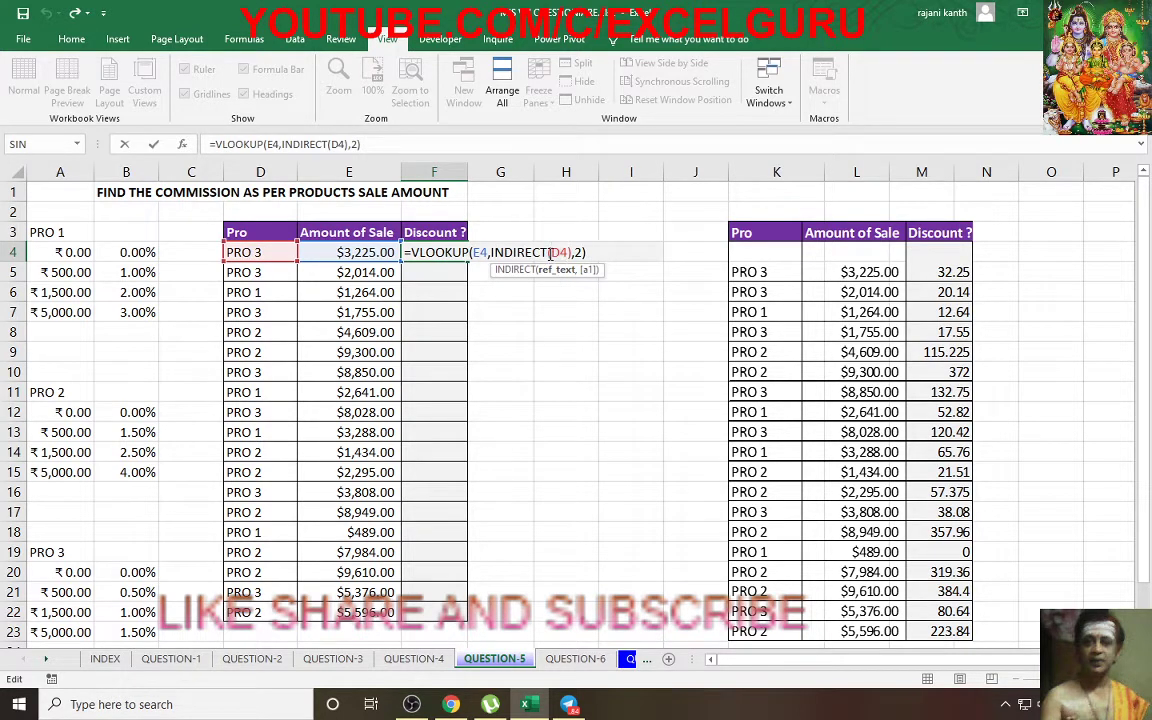
key(Left)
click(553, 253)
double_click(555, 253)
key(F9)
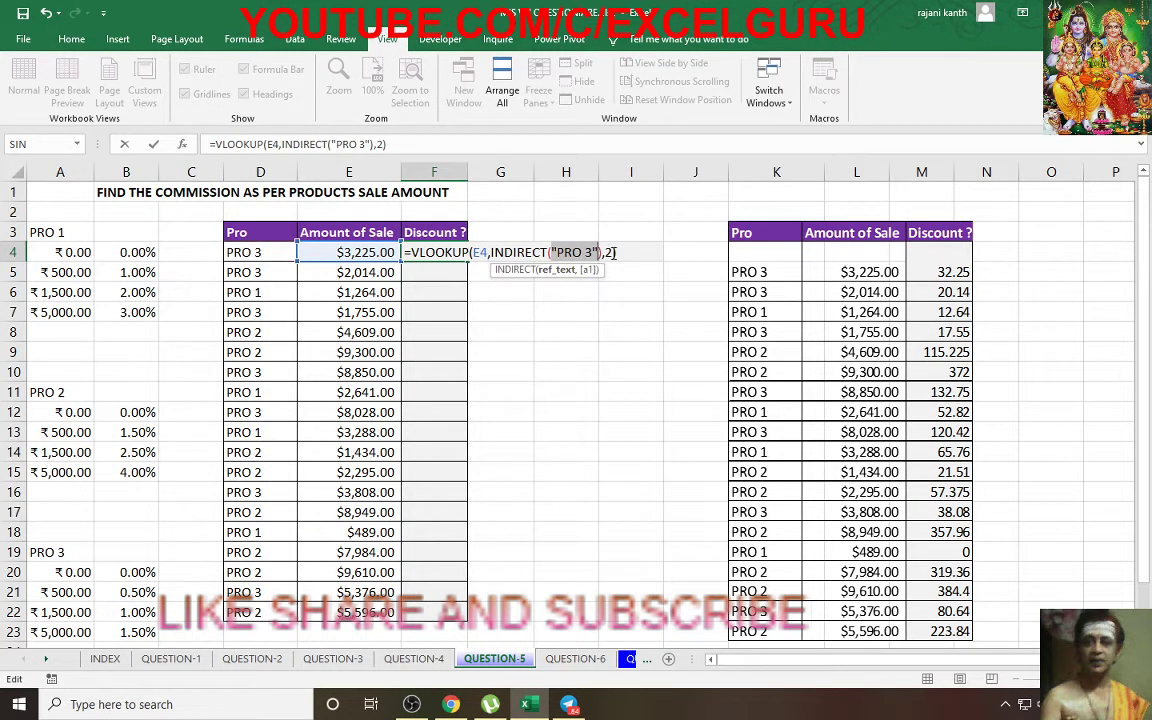
key(ctrl+z)
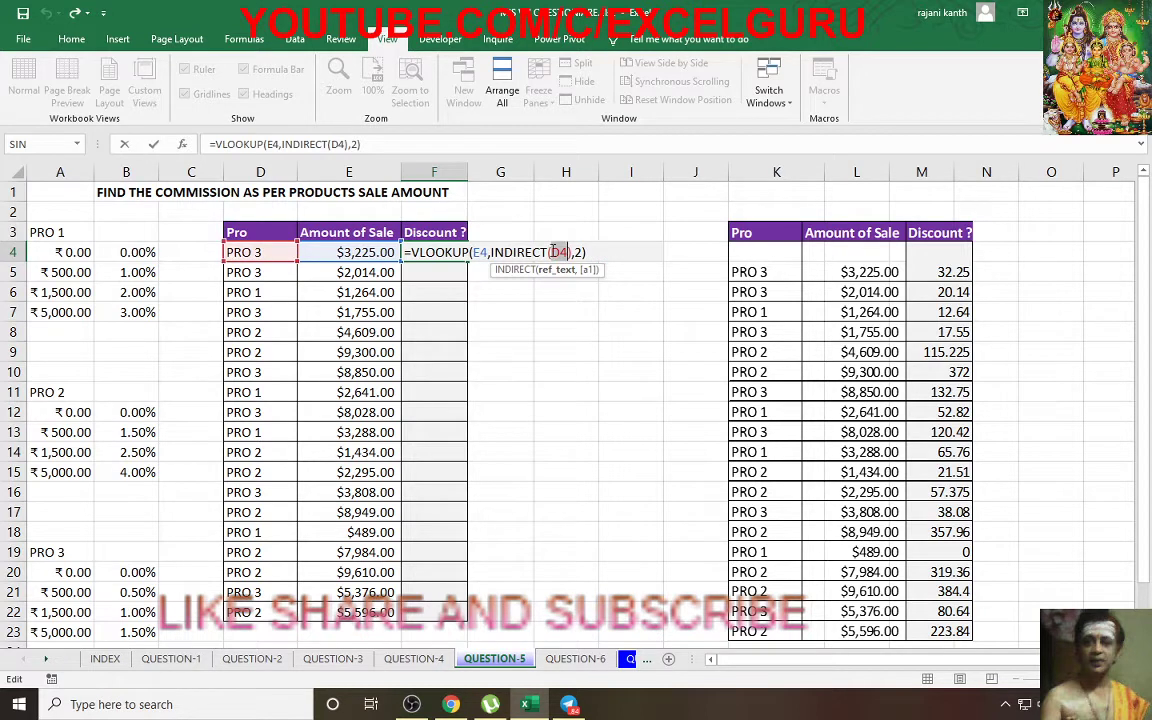
- Wrap D4 in SUBSTITUTE(D4," ","_") inside the INDIRECT call
text(substi)
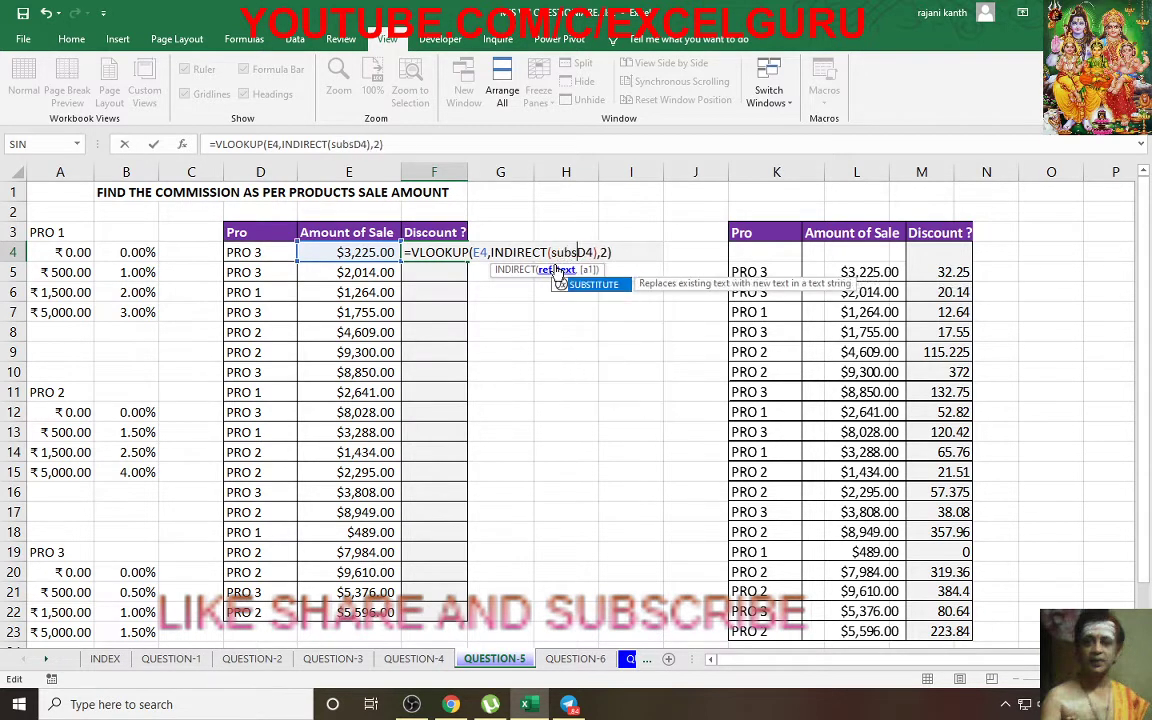
key(Tab)
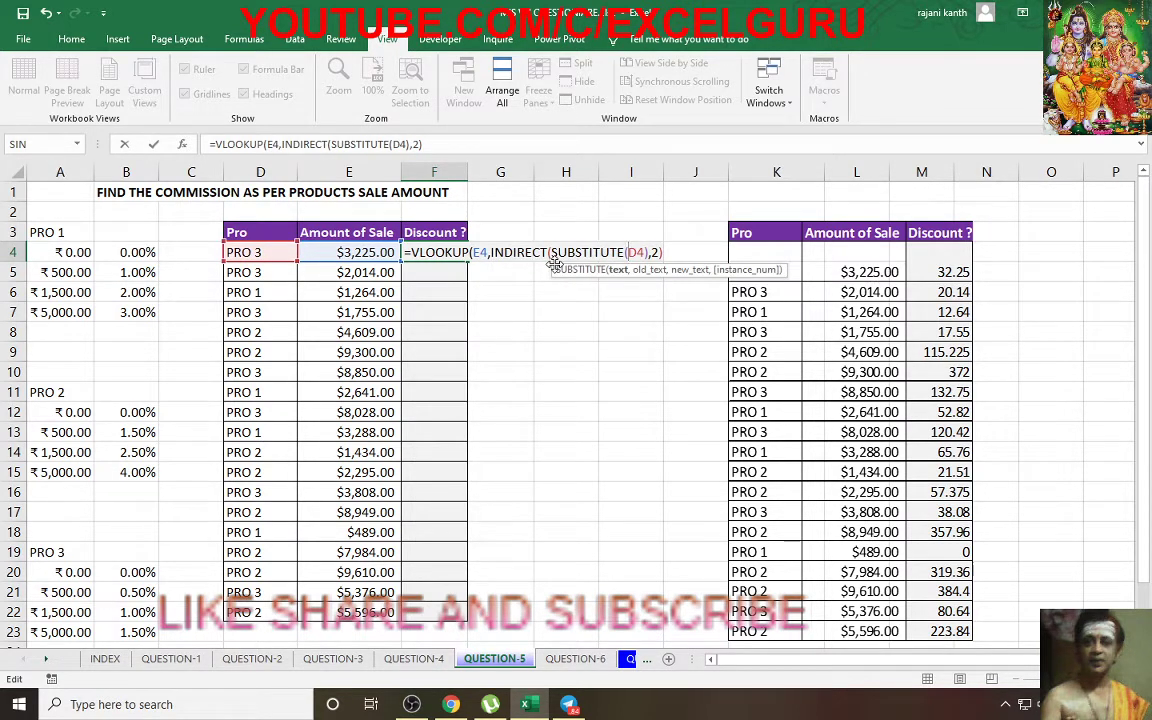
key(Right)
key(Right)
text(,")
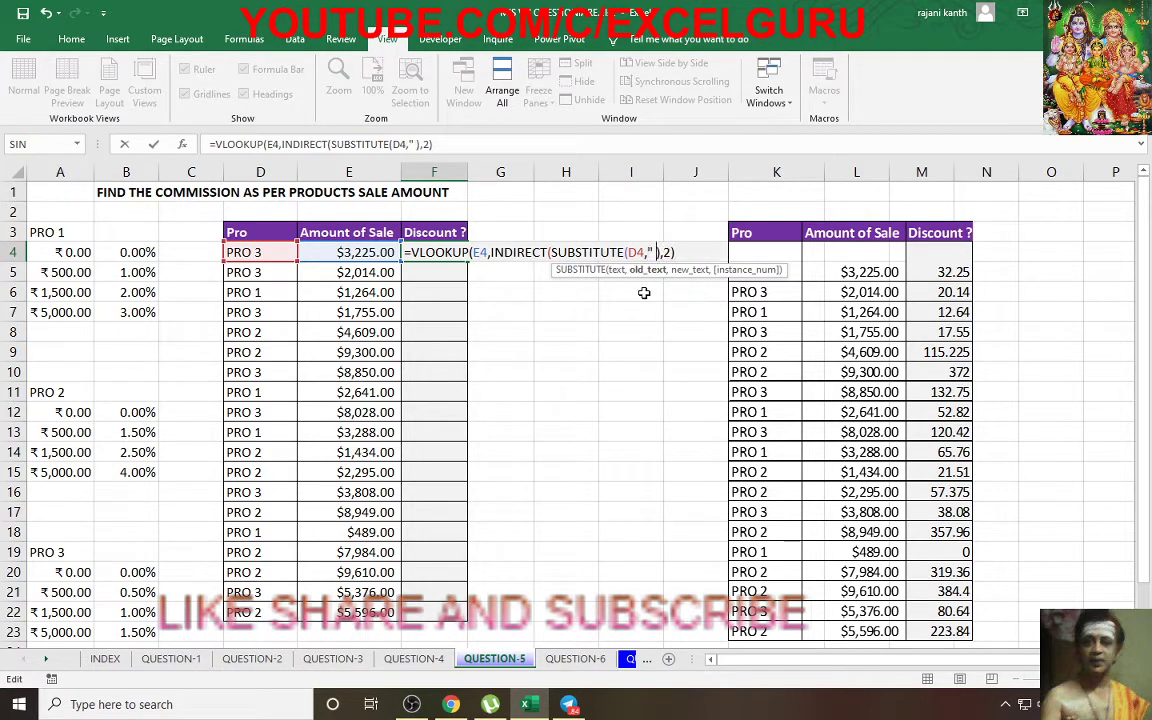
text( ",)
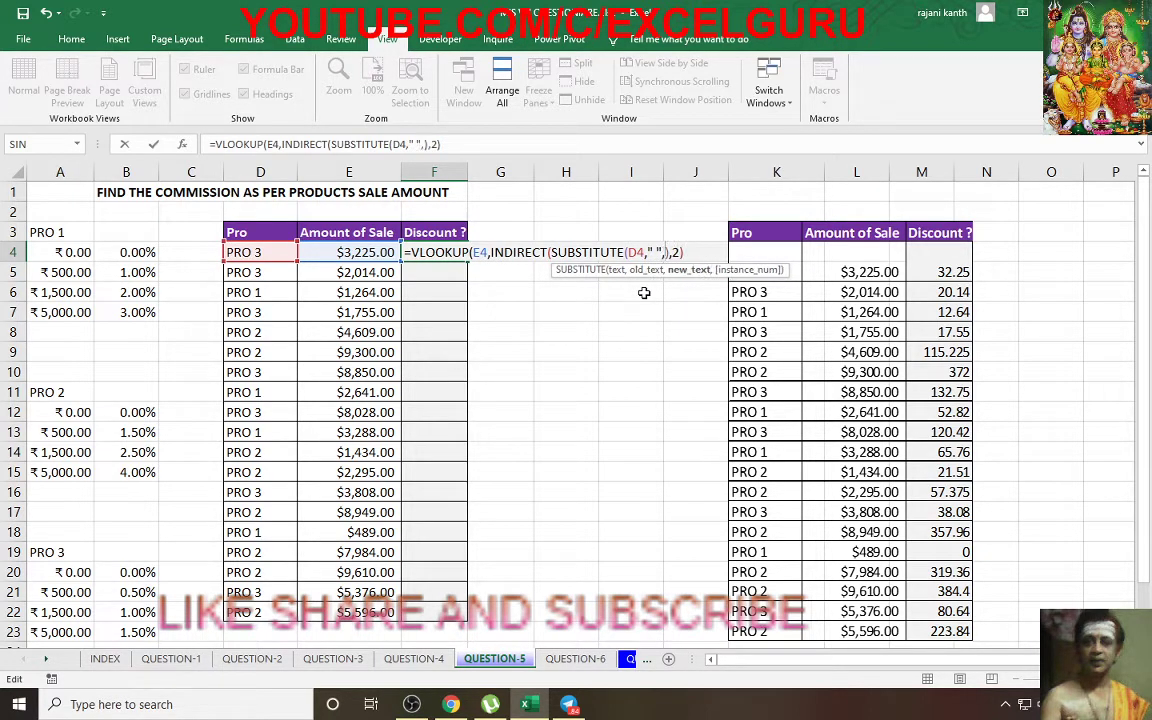
text("")
text(-)
key(BackSpace)
text(_")
- Confirm the SUBSTITUTE part evaluates to PRO_3, then add a closing bracket and try entering
click(688, 253)
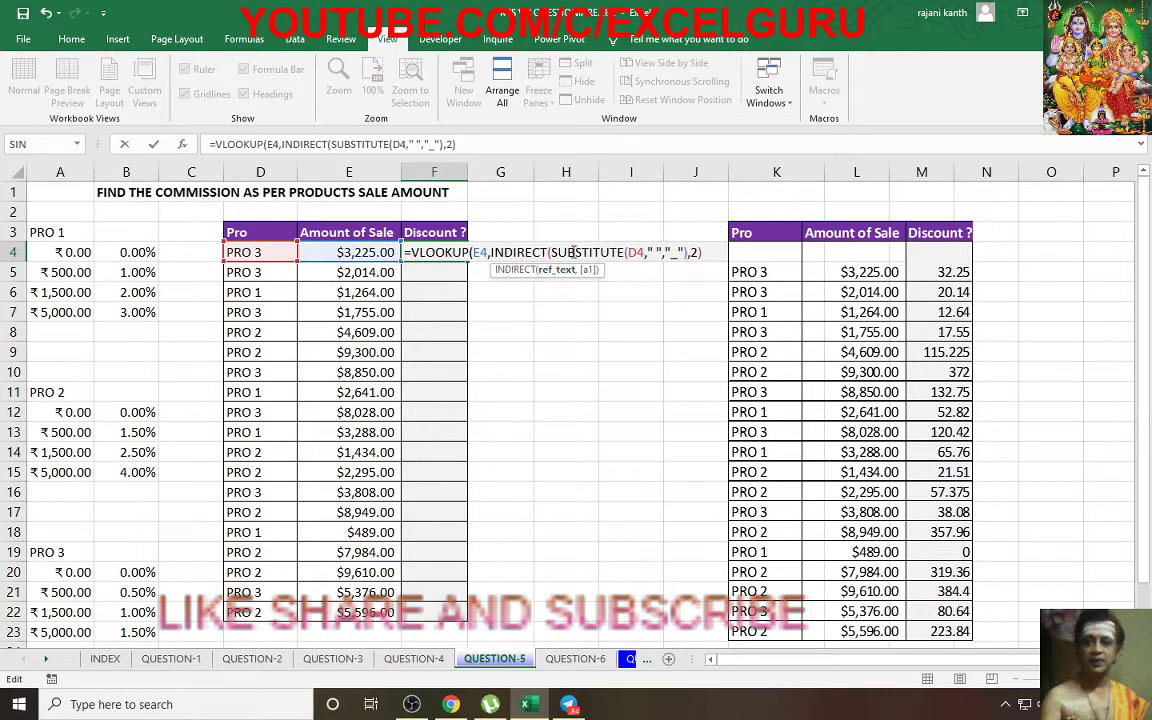
drag(551, 252, 680, 253)
key(F9)
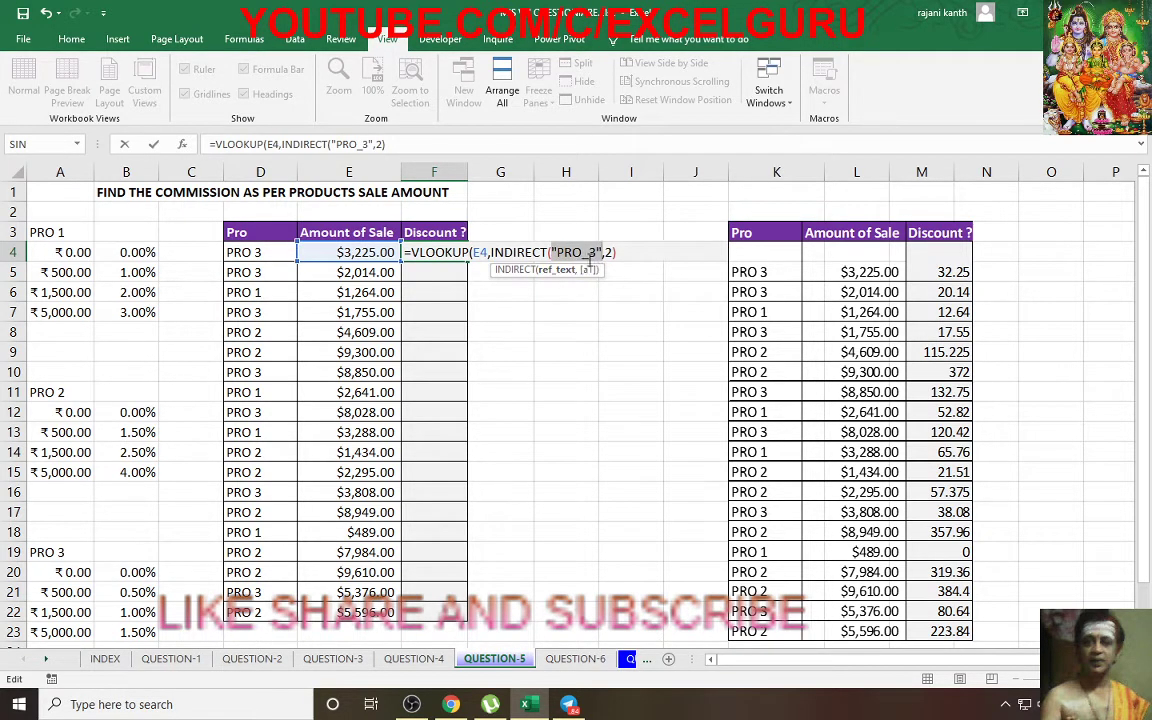
key(ctrl+z)
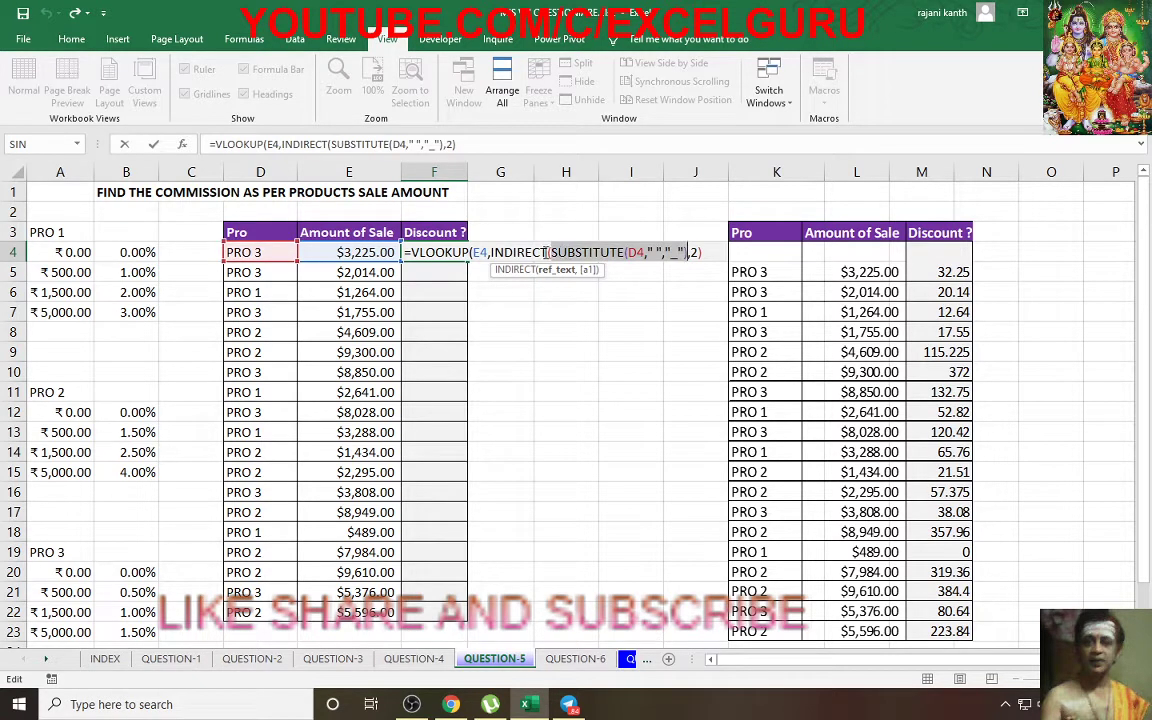
click(709, 252)
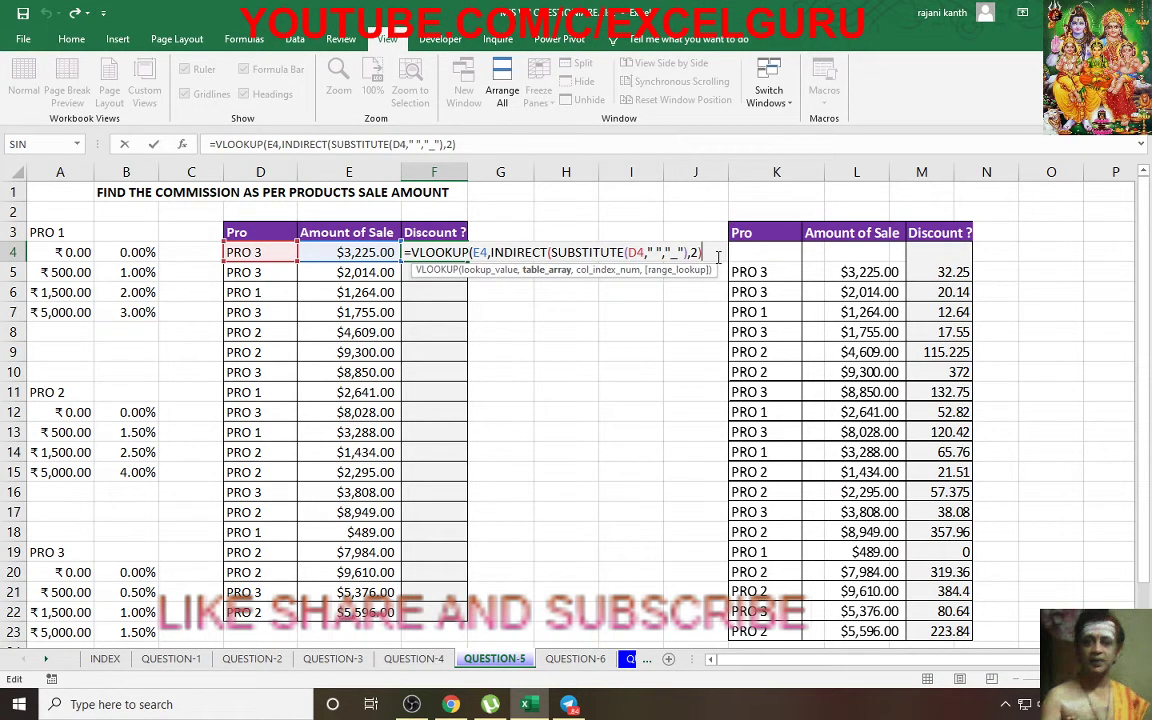
text())
key(Return)
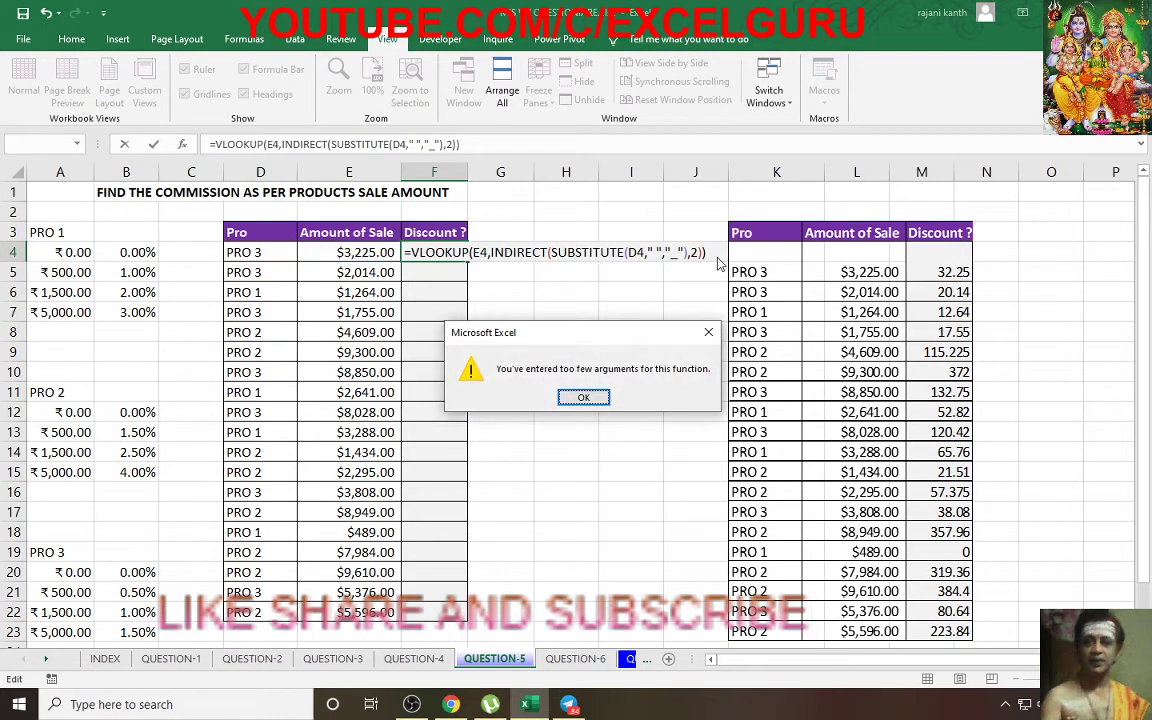
- Fix F4 to =VLOOKUP(E4,INDIRECT(SUBSTITUTE(D4," ","_")),2), returning 0.01
key(Return)
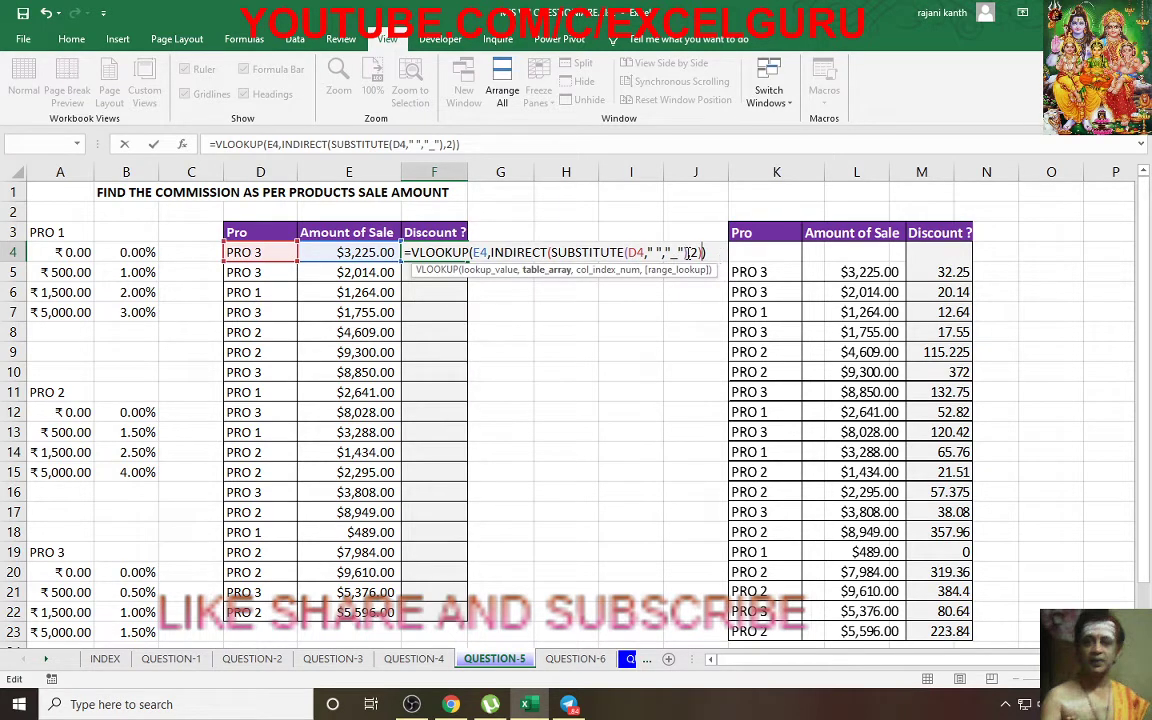
click(687, 252)
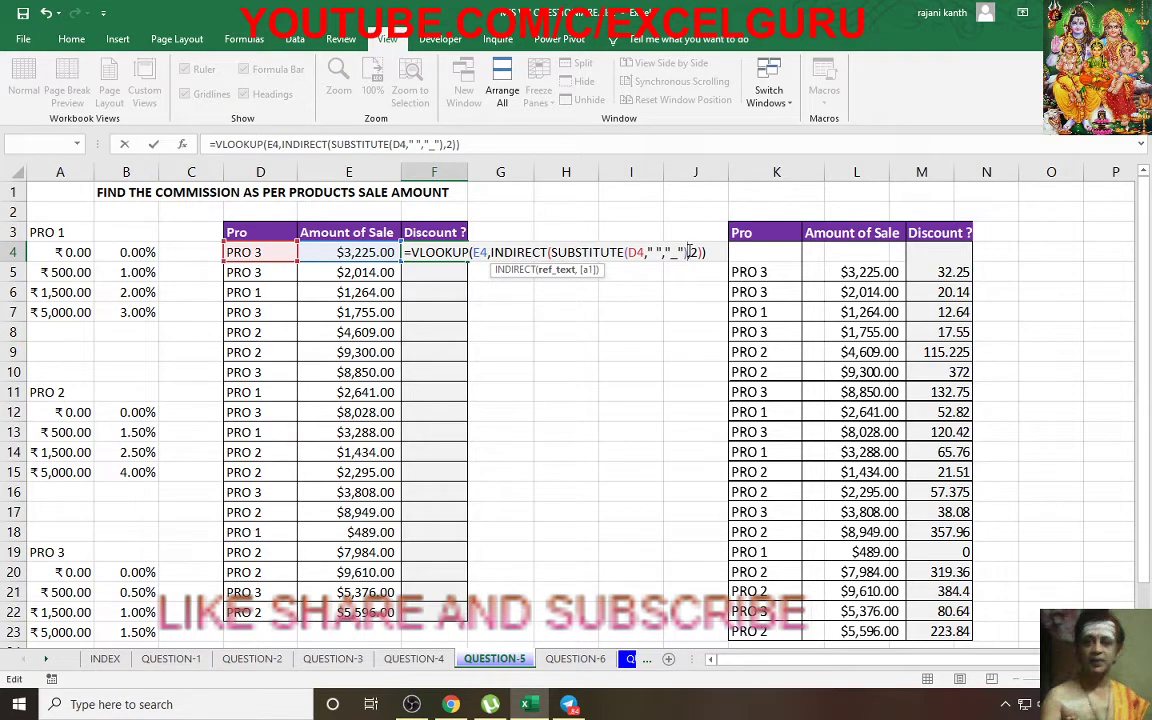
text())
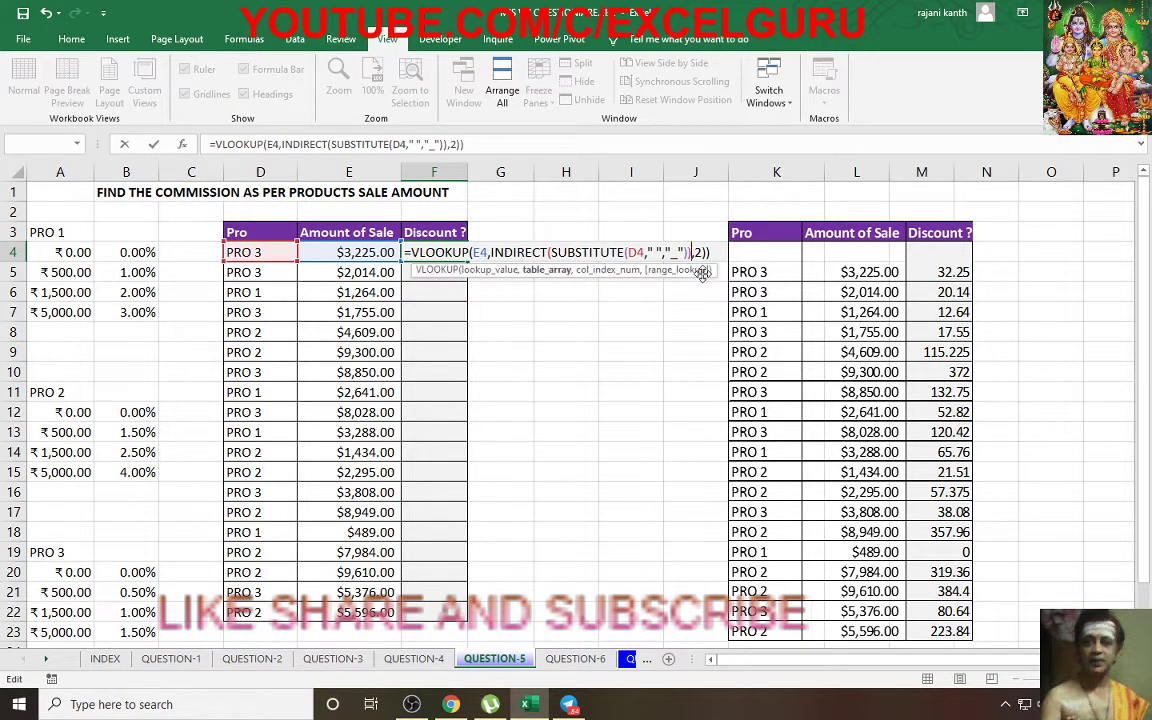
key(BackSpace)
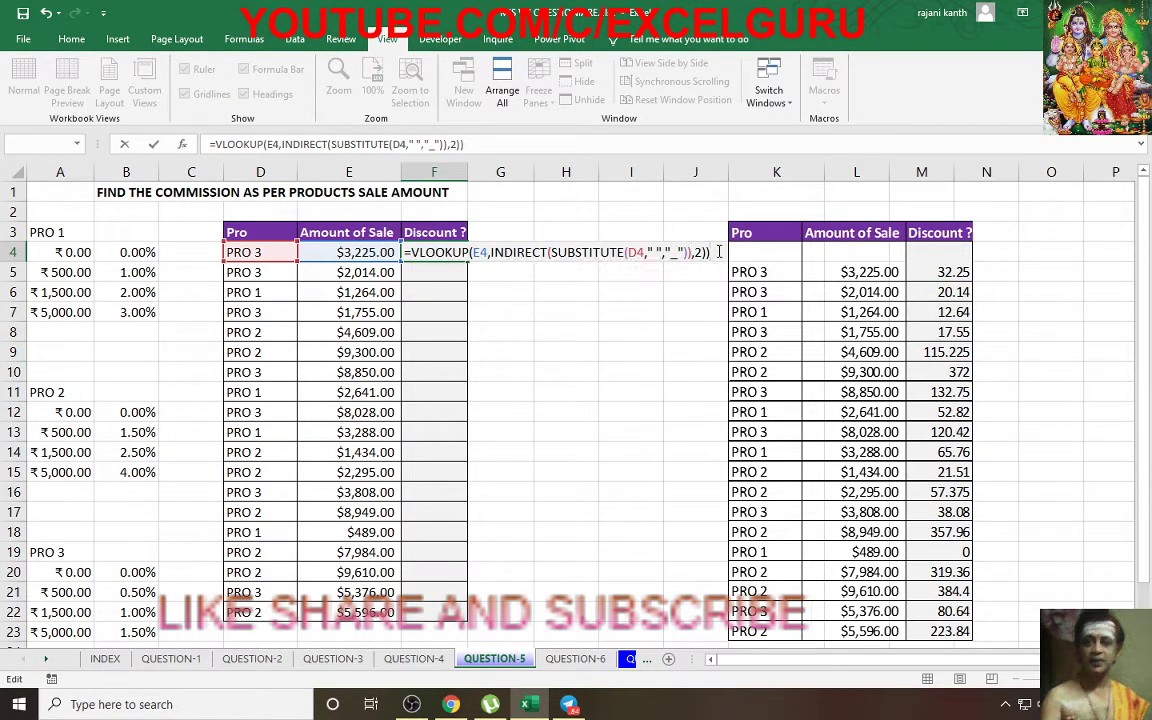
key(ctrl+Return)
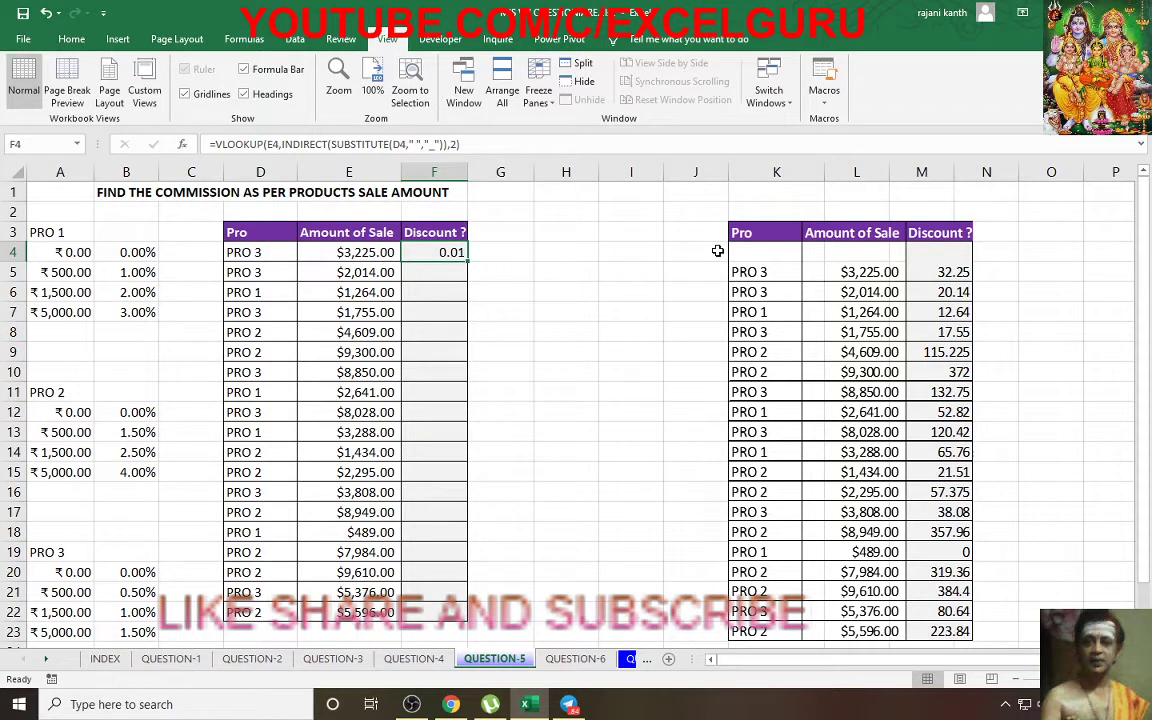
- Fill the F4 discount rate down the Discount column and reopen F4 for editing
double_click(466, 262)
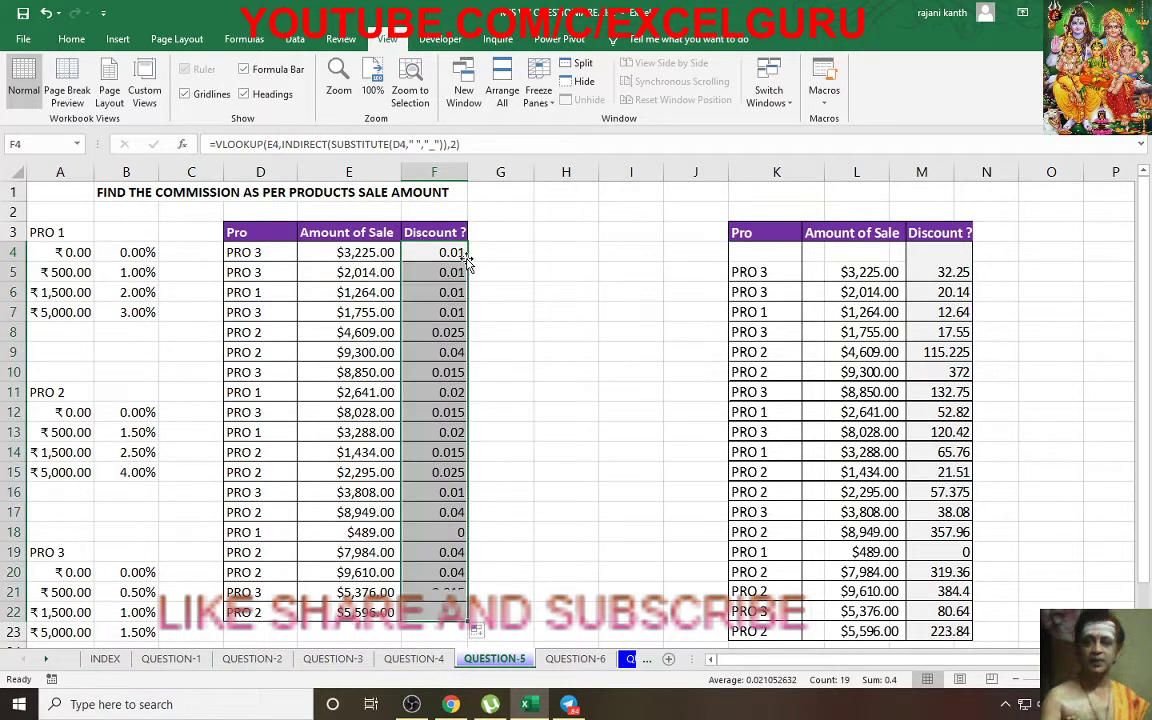
click(448, 252)
double_click(448, 252)
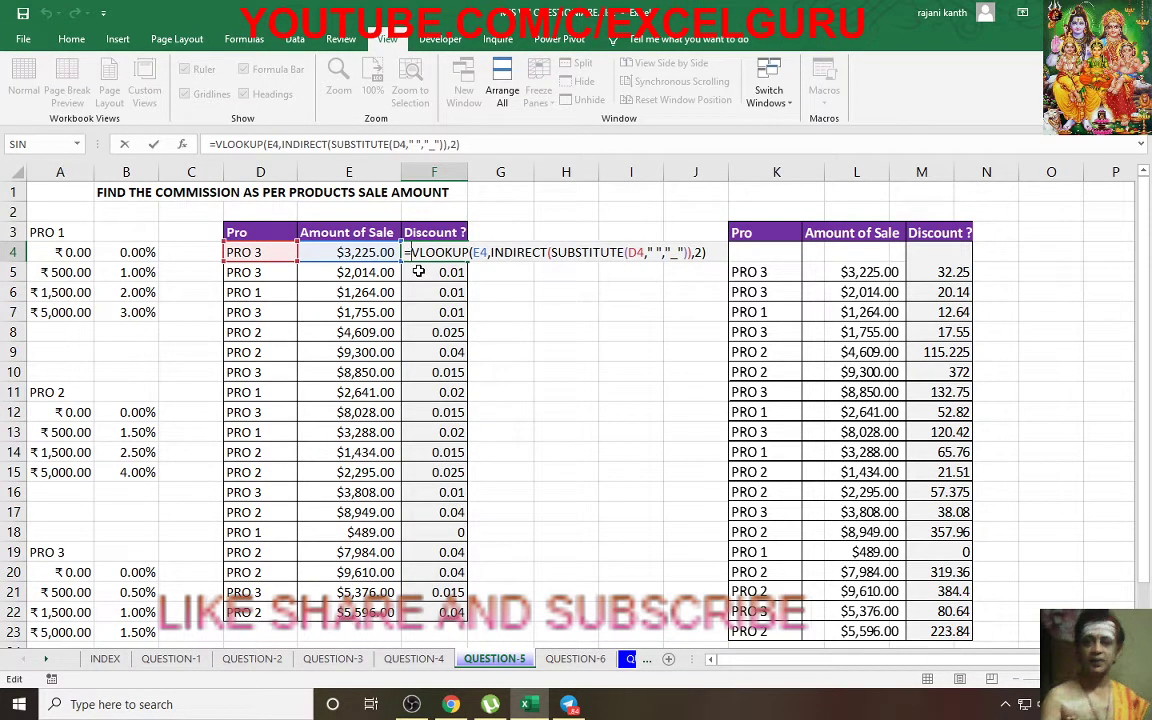
- Multiply F4's lookup by E4 to get 32.25 and fill the amounts down the column
key(F2)
key(Left)
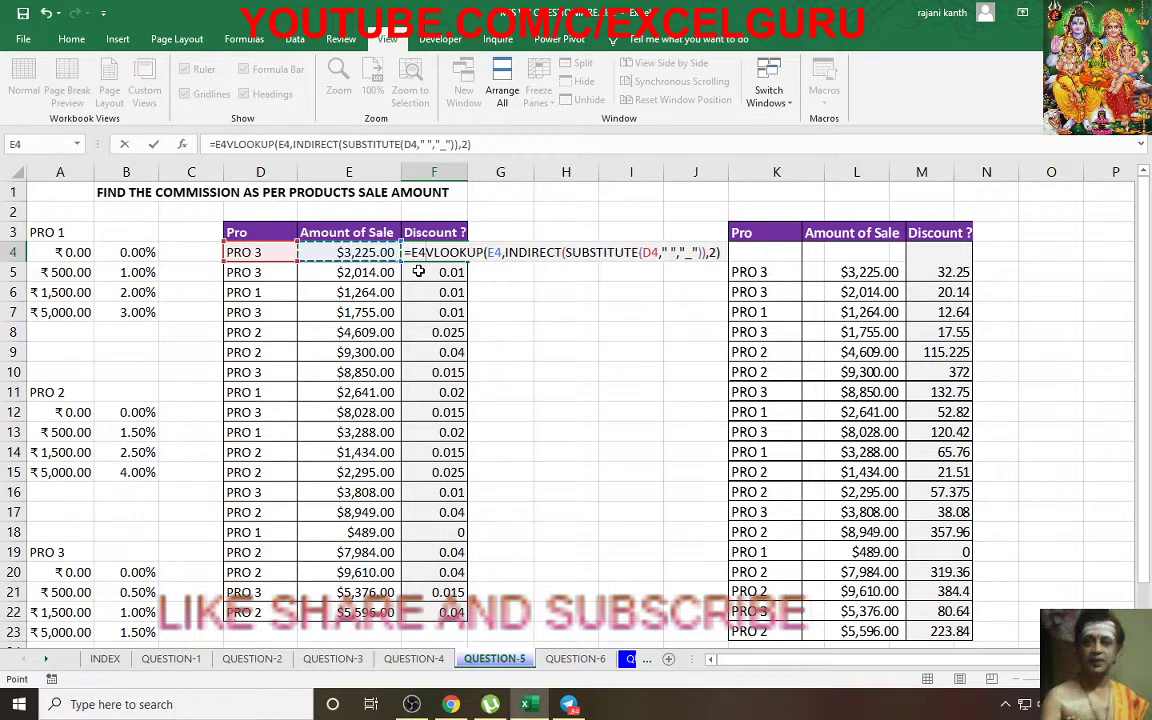
text(*)
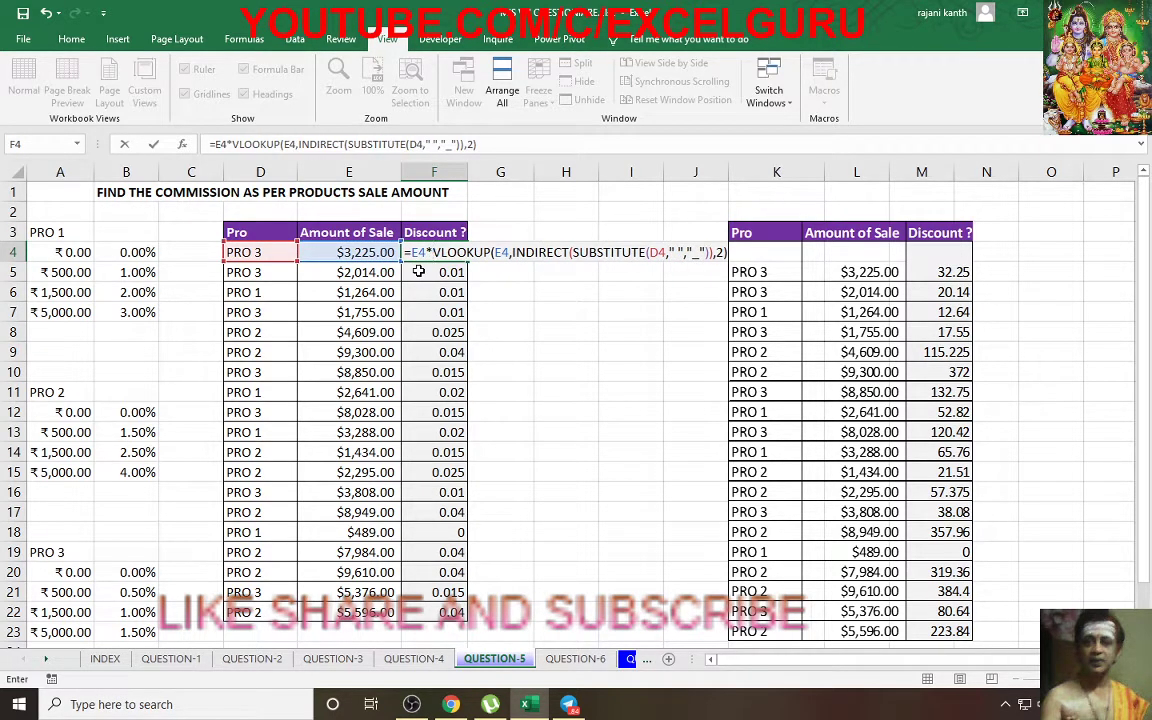
key(ctrl+Return)
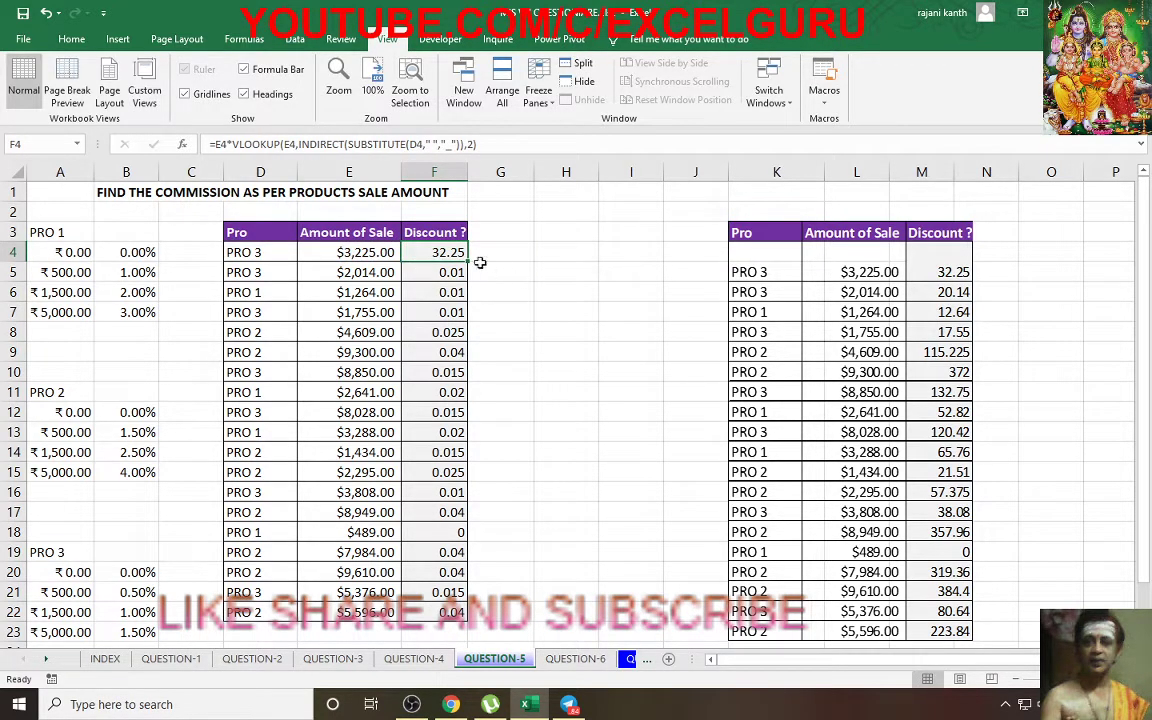
double_click(466, 262)
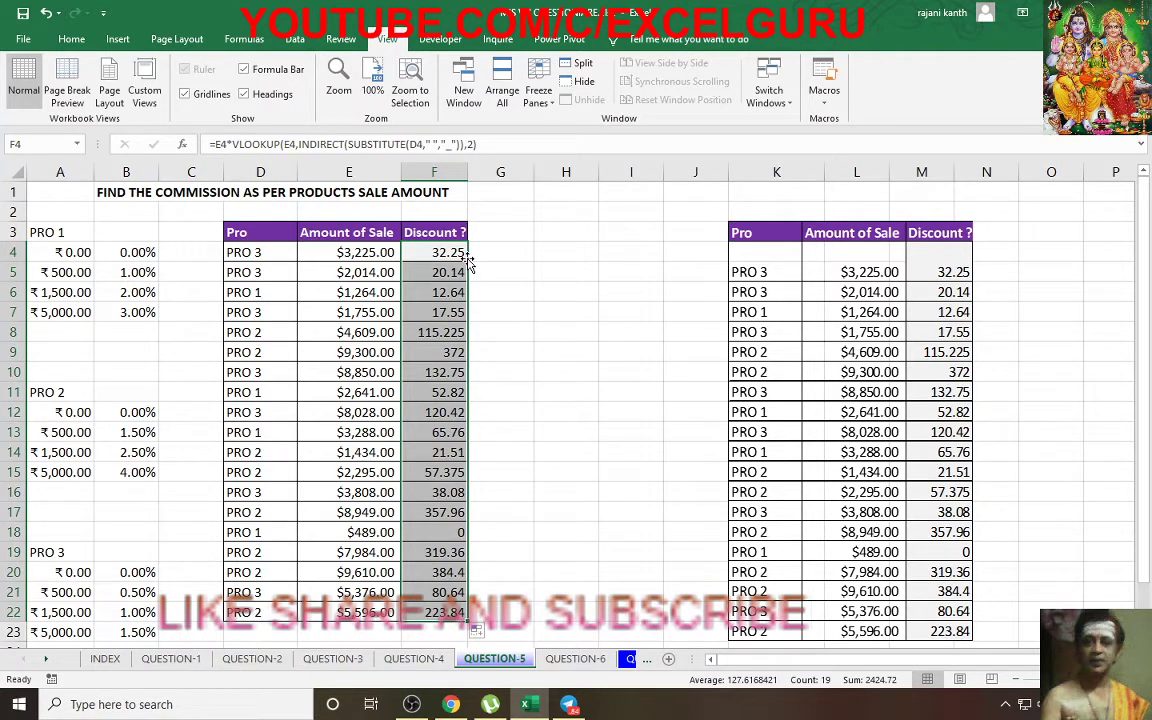
- Switch to QUESTION-6, zoom A1:H10 to fill the window, and select F3
click(584, 662)
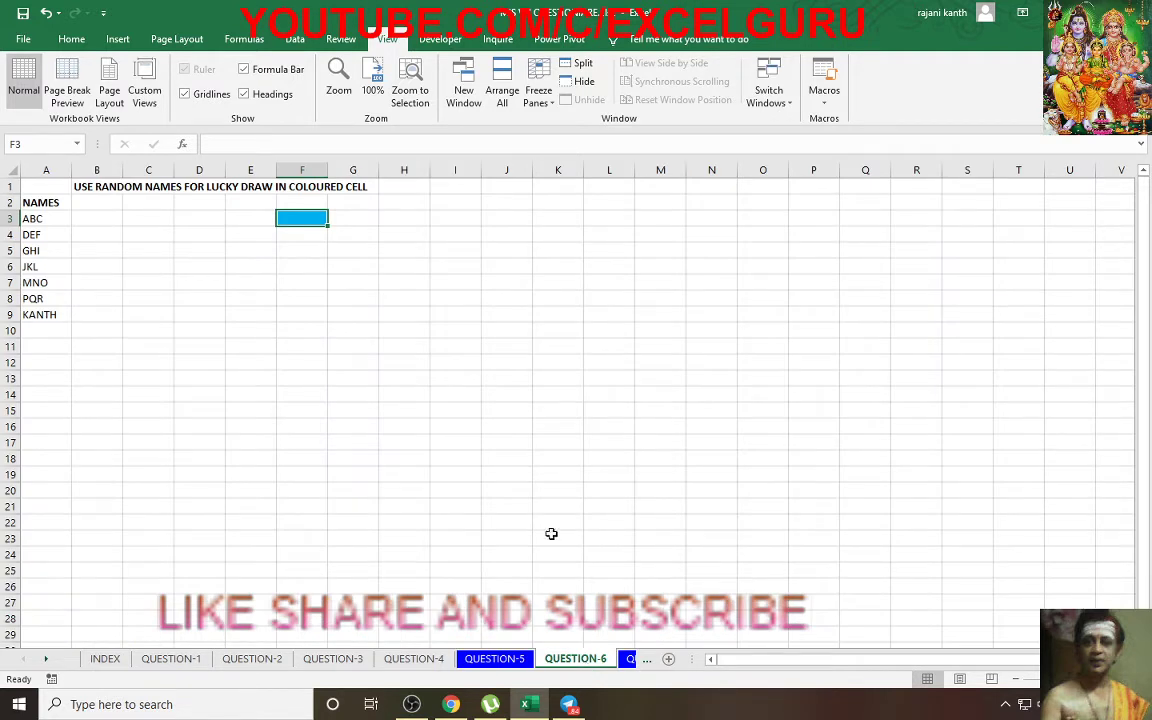
click(38, 184)
drag(38, 184, 421, 338)
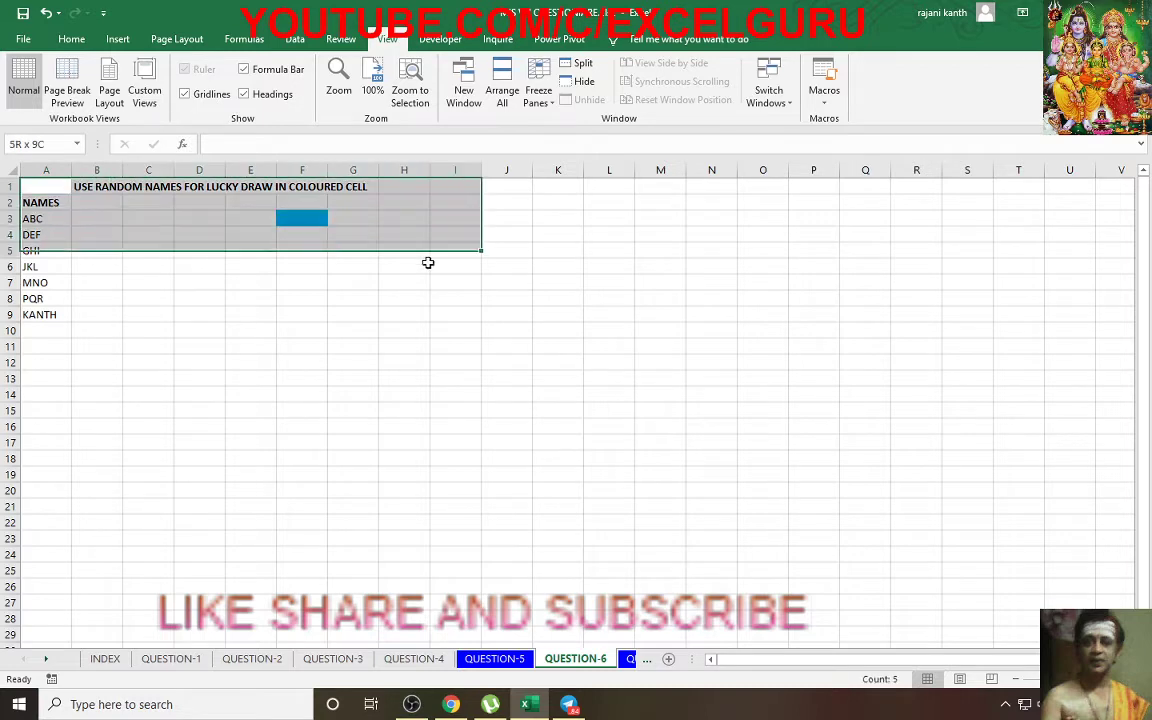
key(alt)
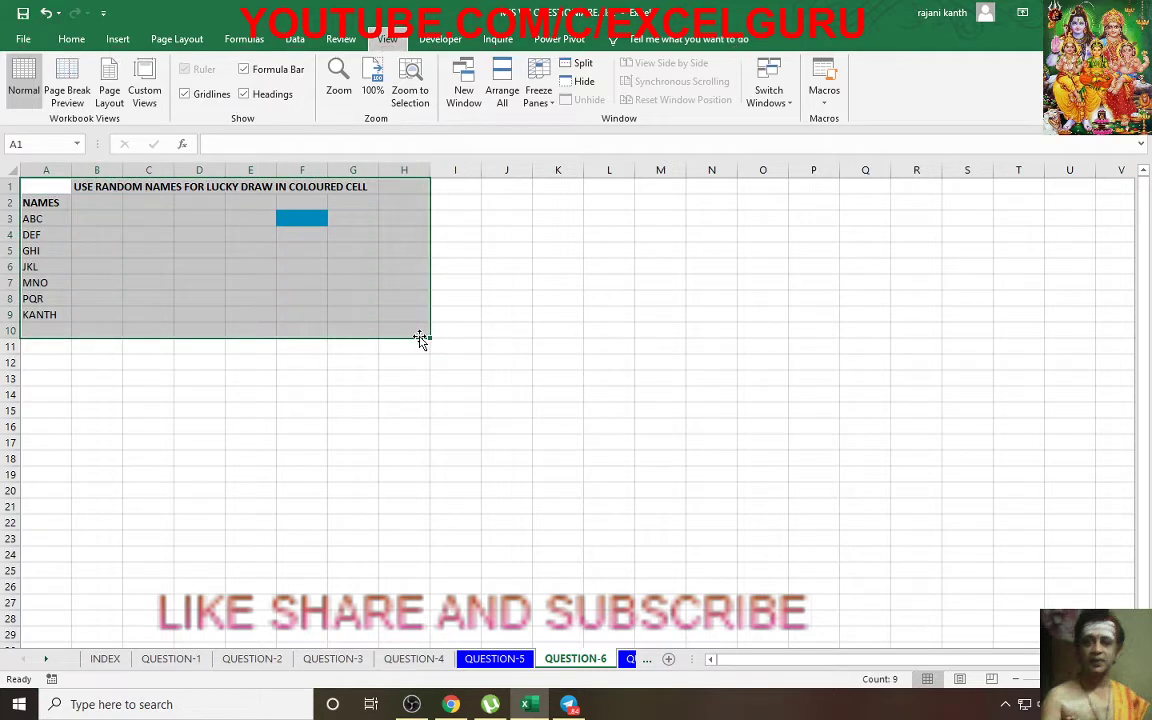
key(w)
key(g)
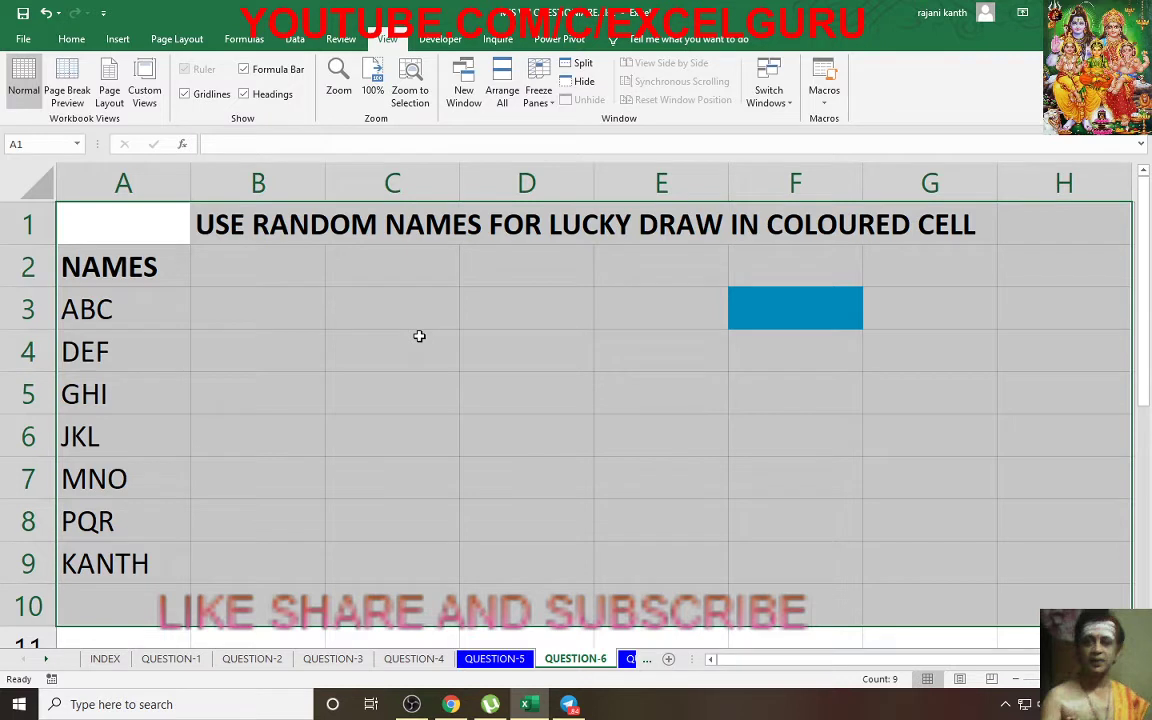
click(764, 296)
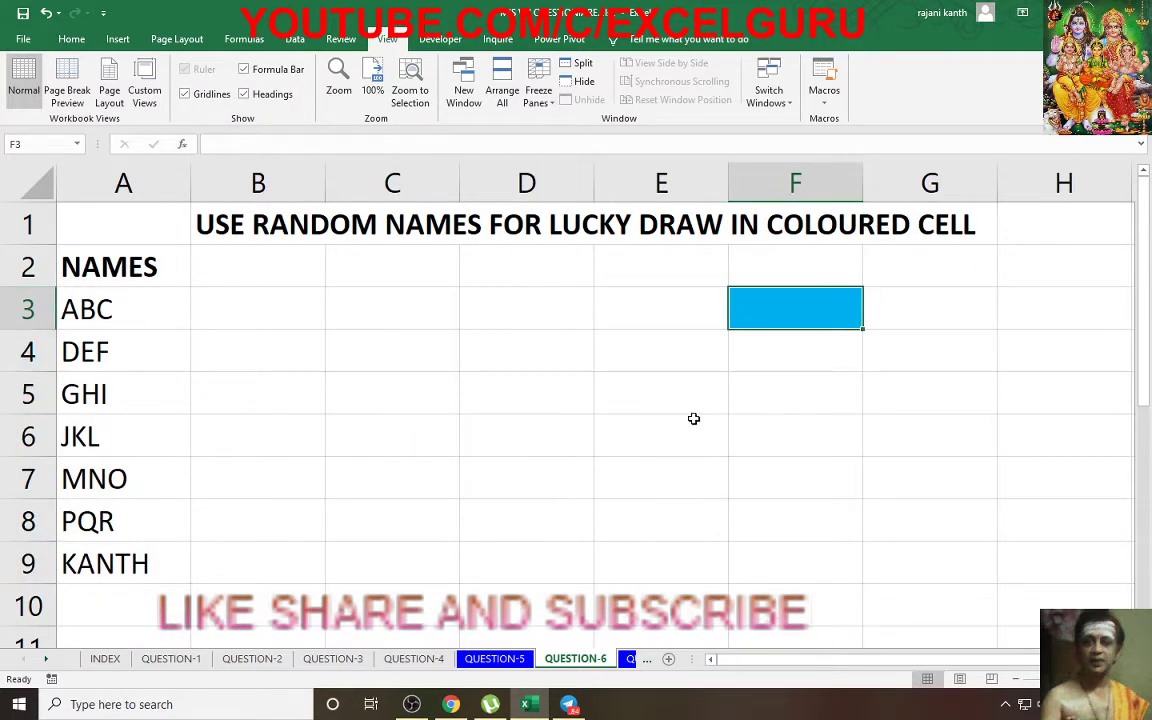
- Test =RANDBETWEEN(1,3) in C4 and recalculate it
click(428, 365)
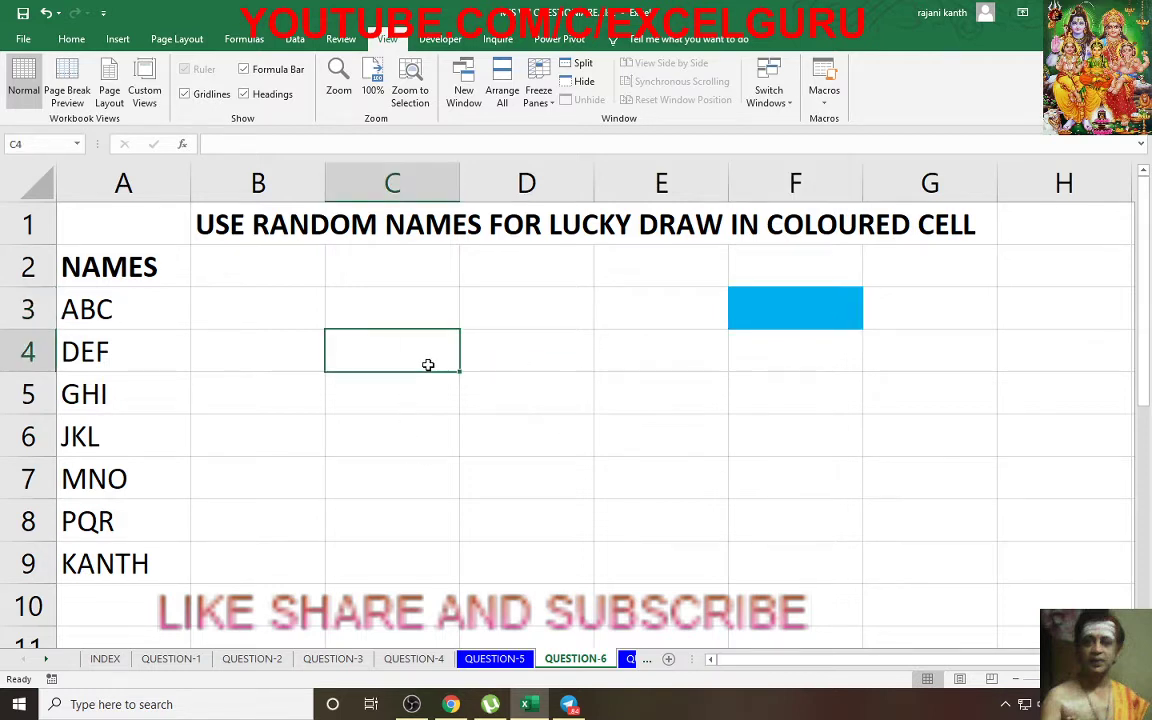
text(=rand)
key(Down)
key(Tab)
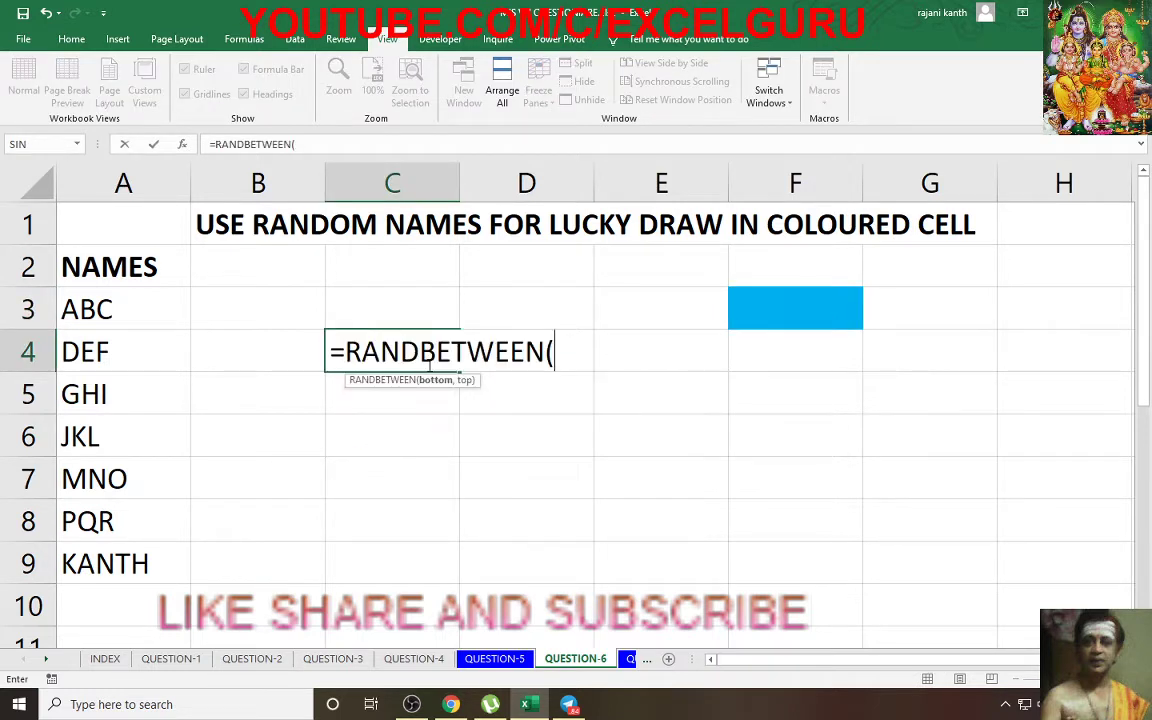
text(1,)
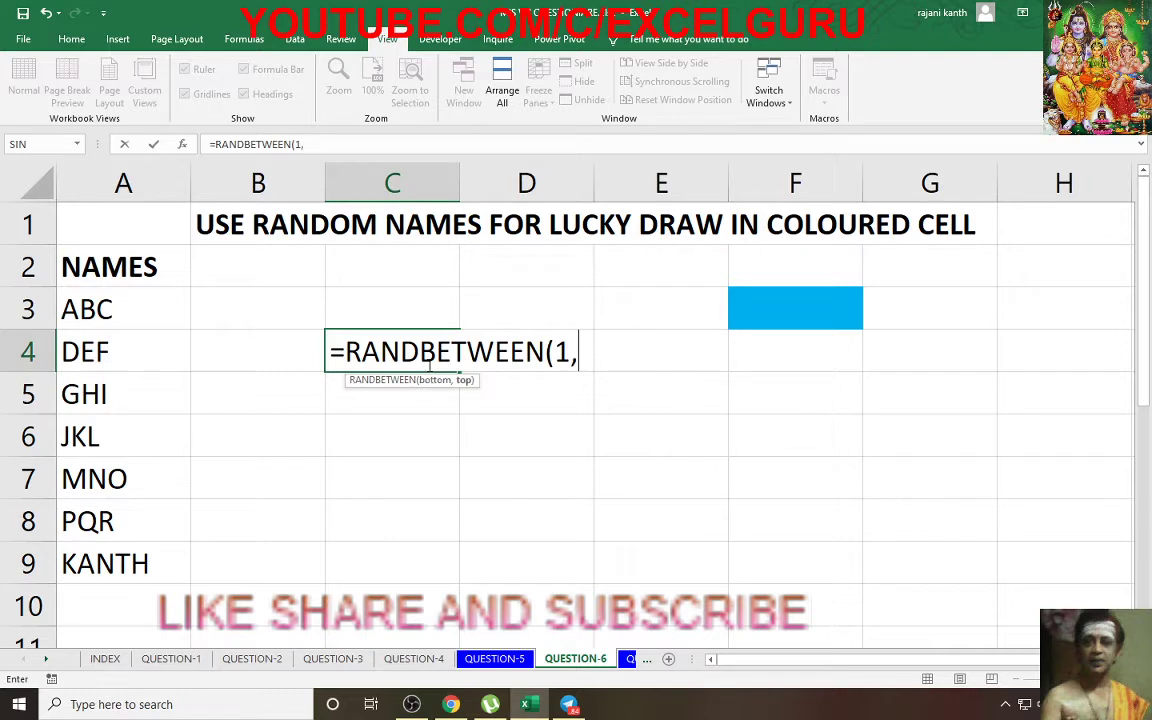
text(2)
key(BackSpace)
text(3)
text())
key(ctrl+Return)
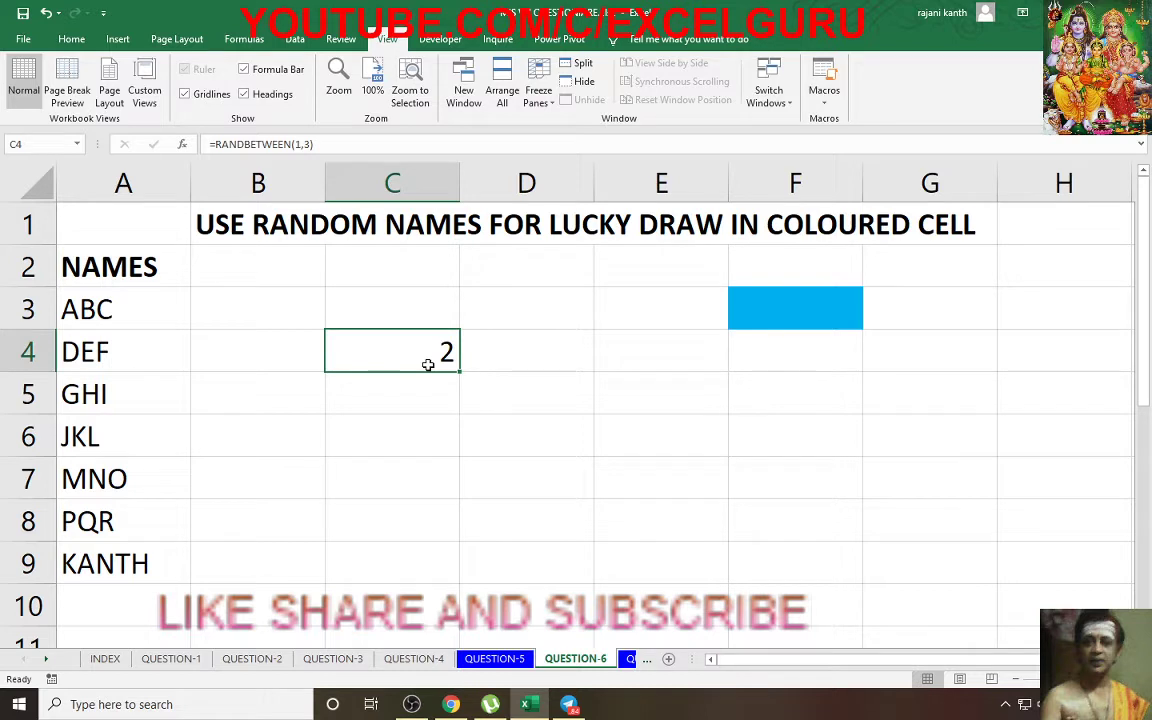
key(F9)
key(F9)
key(F9)
key(F9)
key(F9)
- Enter =INDEX($A$3:$A$9,RANDBETWEEN(1,7)) in F3 to draw a random name
click(770, 301)
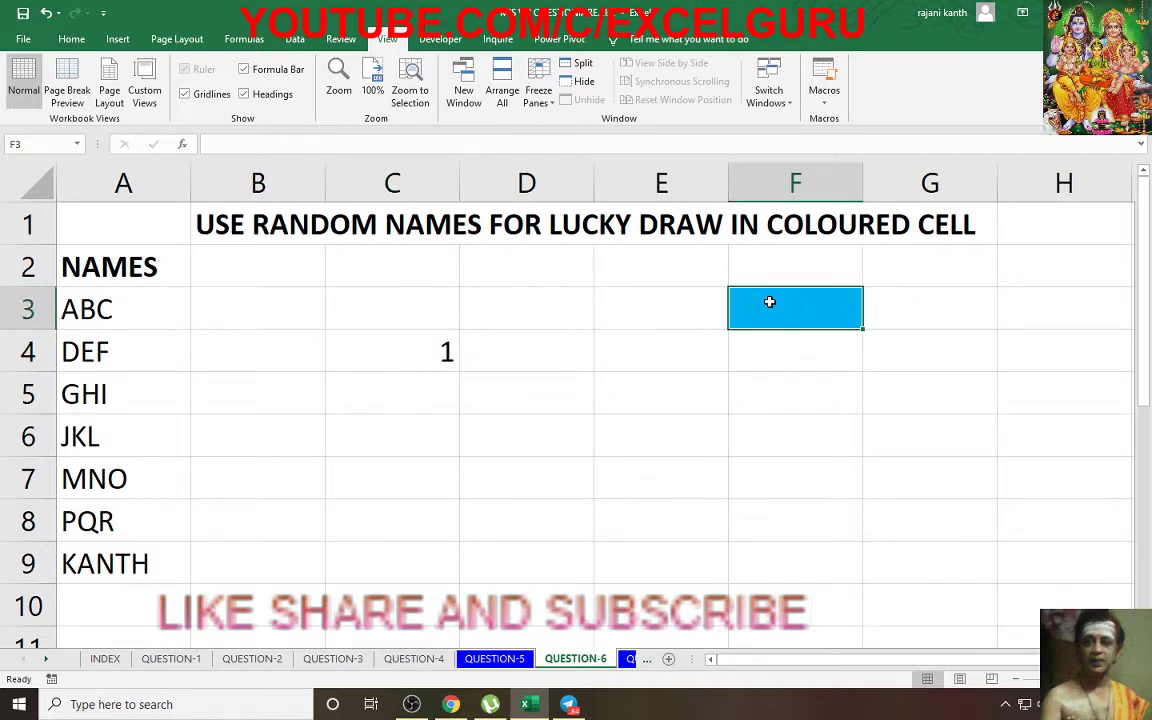
text(=inde)
key(Tab)
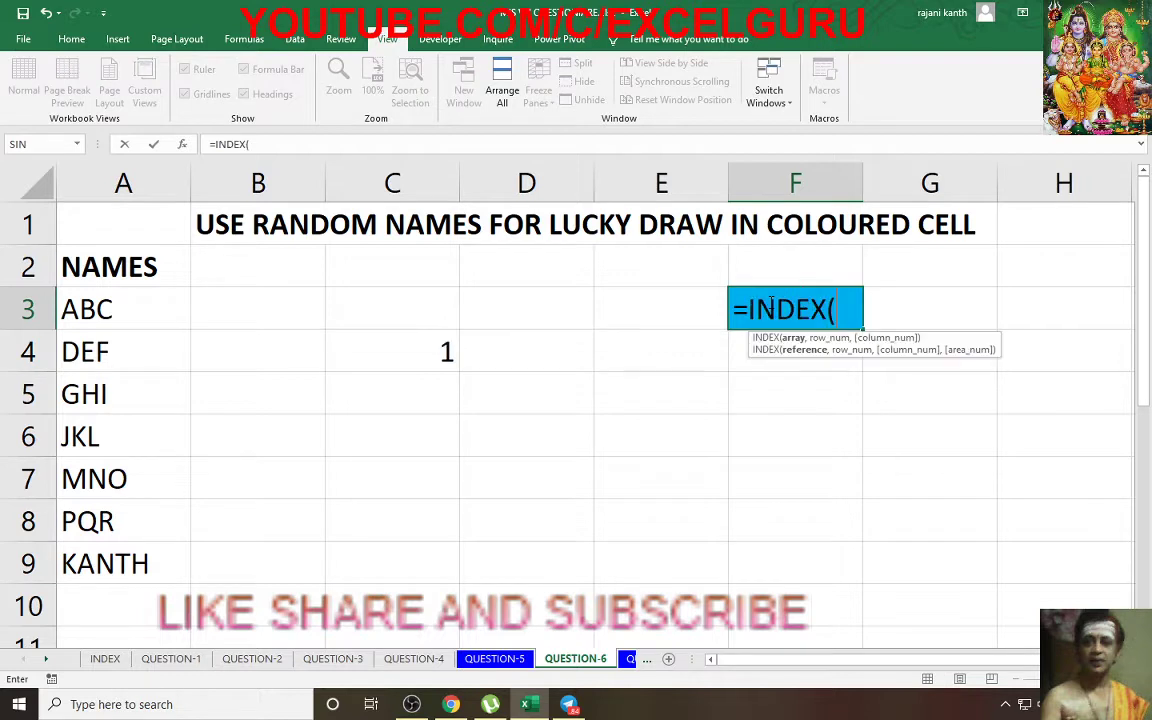
key(Left)
key(Left)
key(Left)
key(Left)
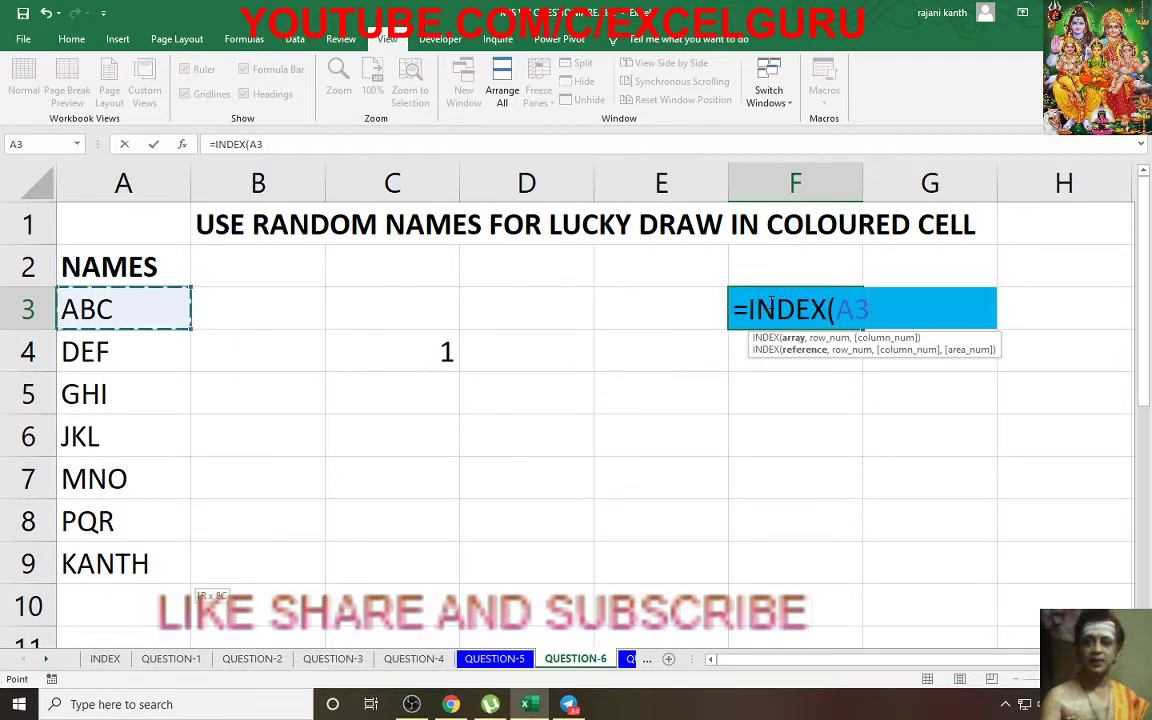
key(ctrl+shift+Down)
key(F4)
text(,)
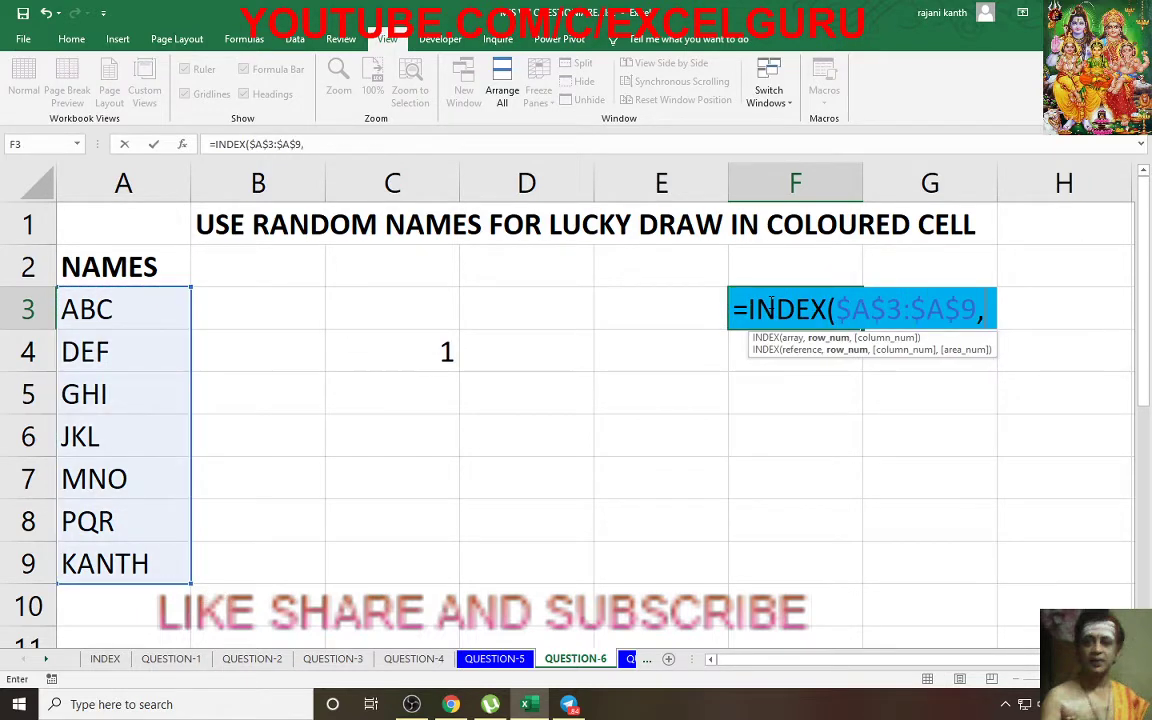
text(rand)
key(Tab)
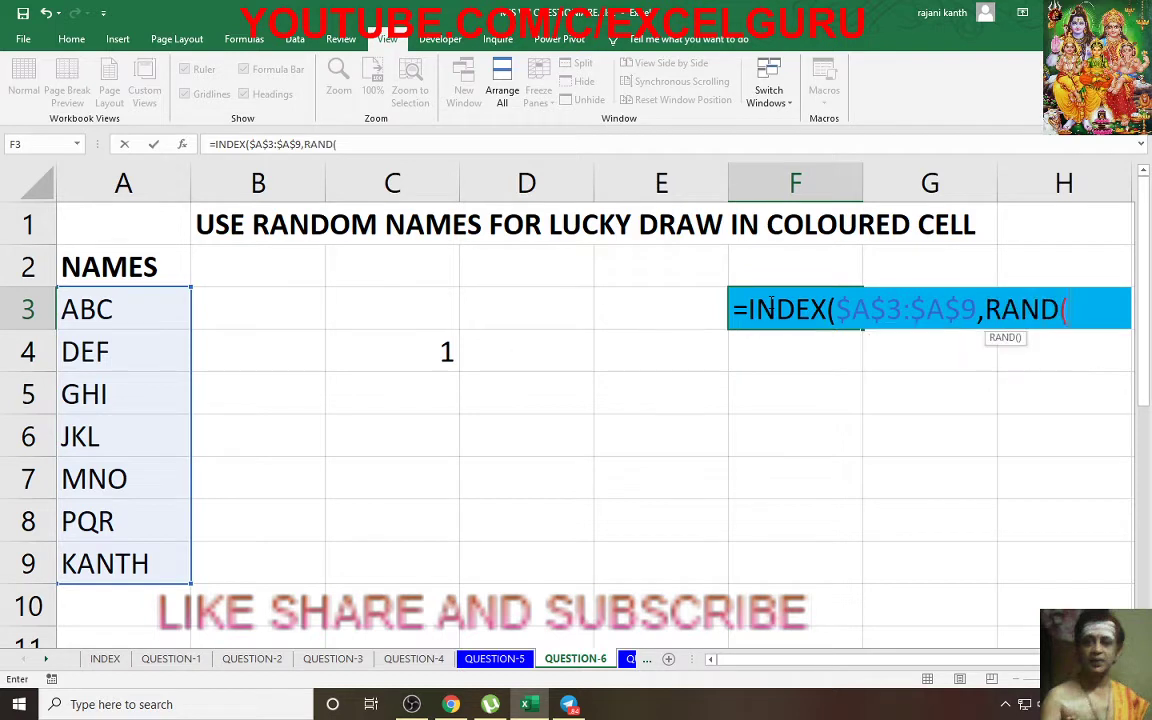
key(BackSpace)
text(be)
key(Tab)
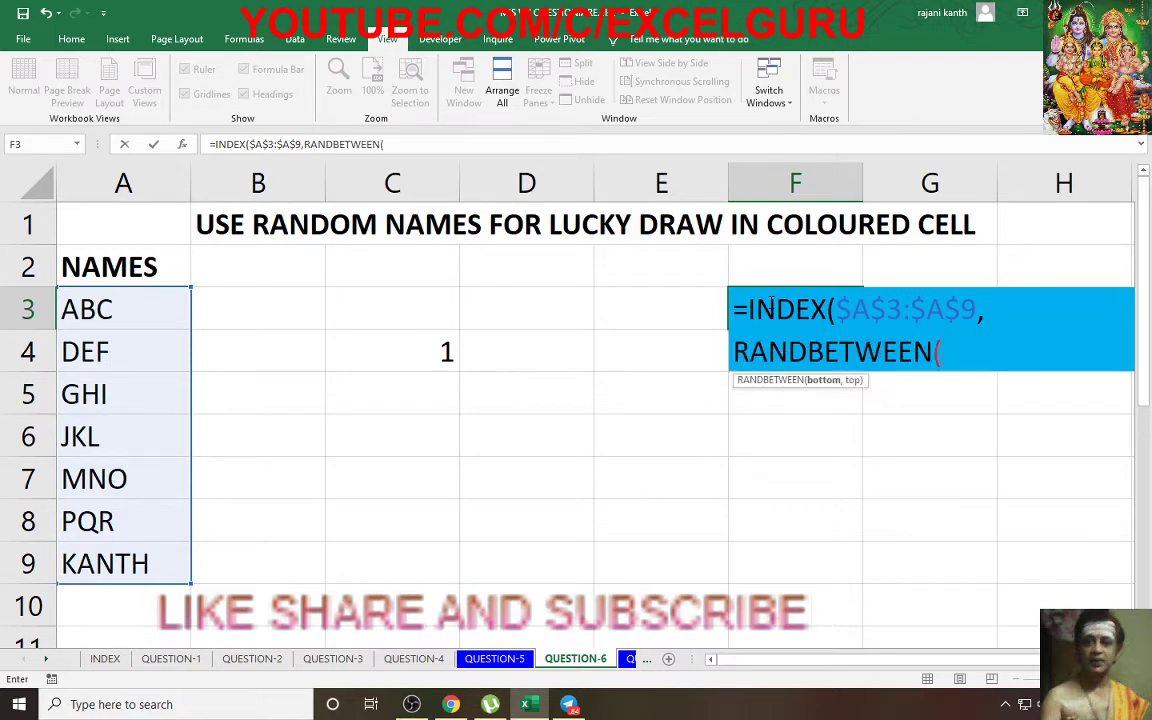
text(1)
text(,)
text(7)
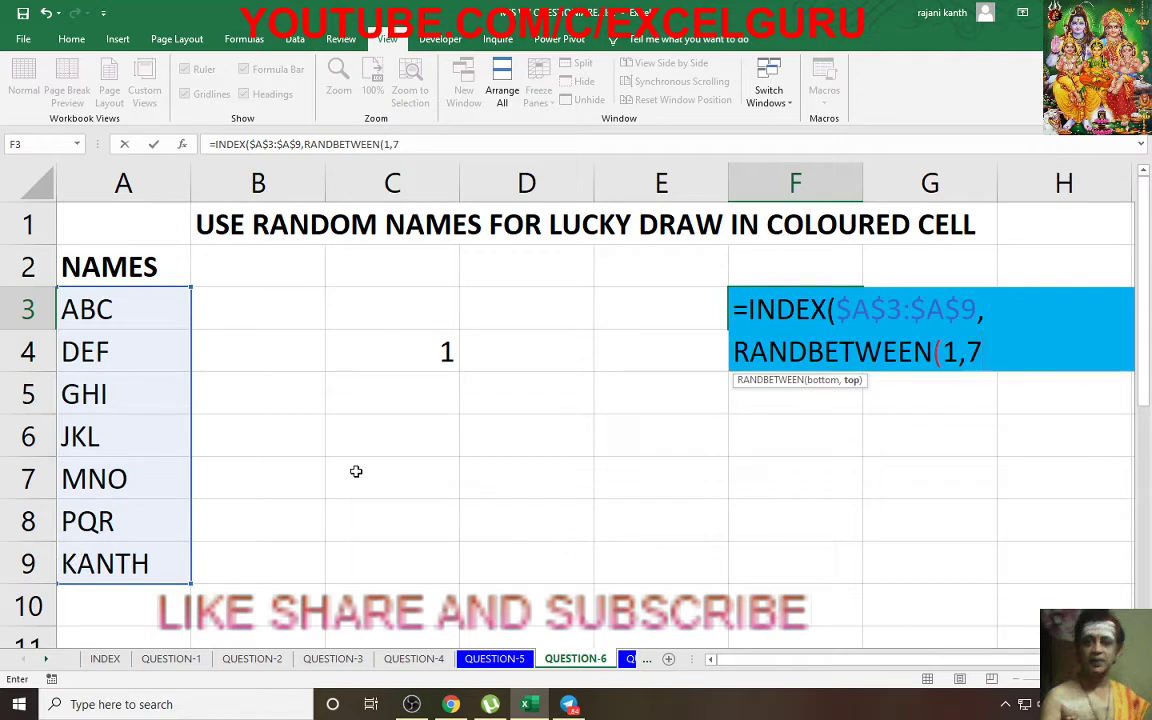
text()))
key(ctrl+Return)
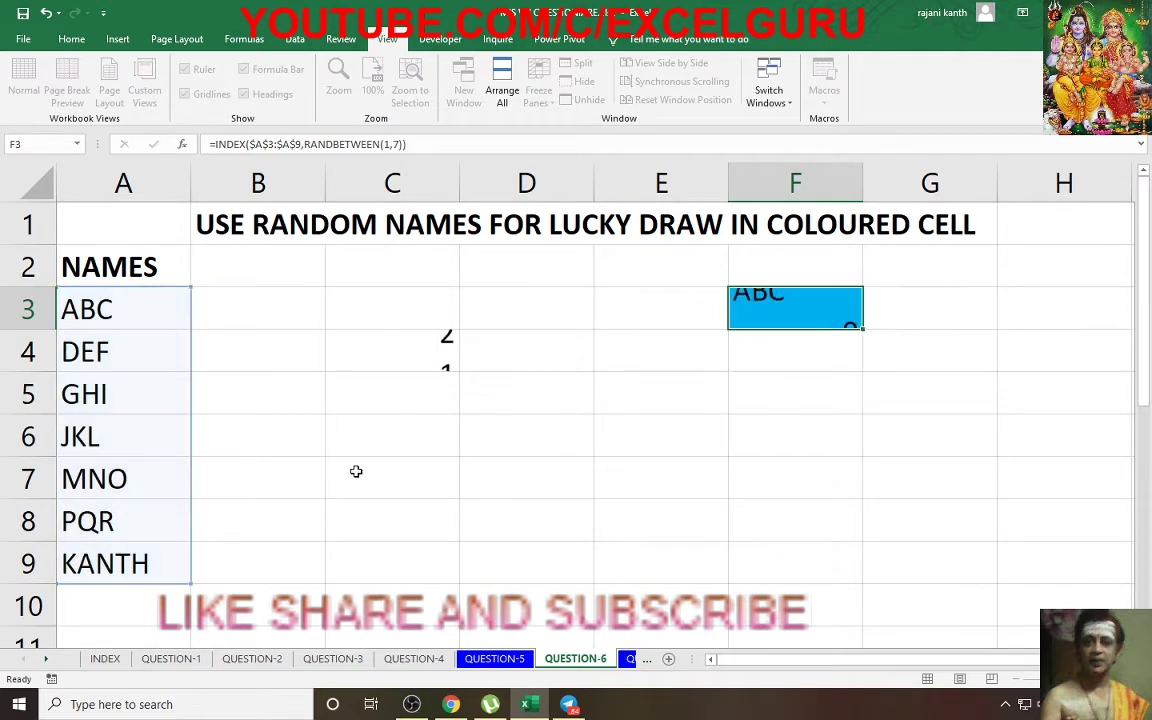
- Recalculate with F9 several times to redraw the lucky-draw name
key(F9)
key(F9)
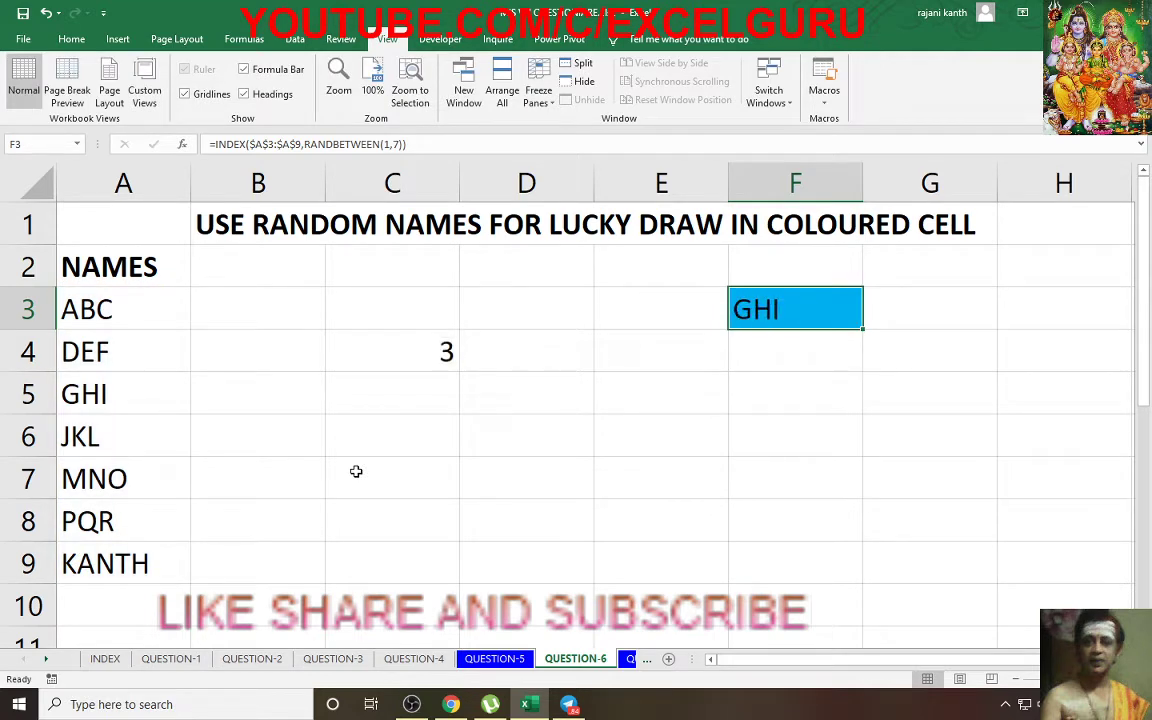
key(F9)
key(F9)
key(F9)
key(F9)
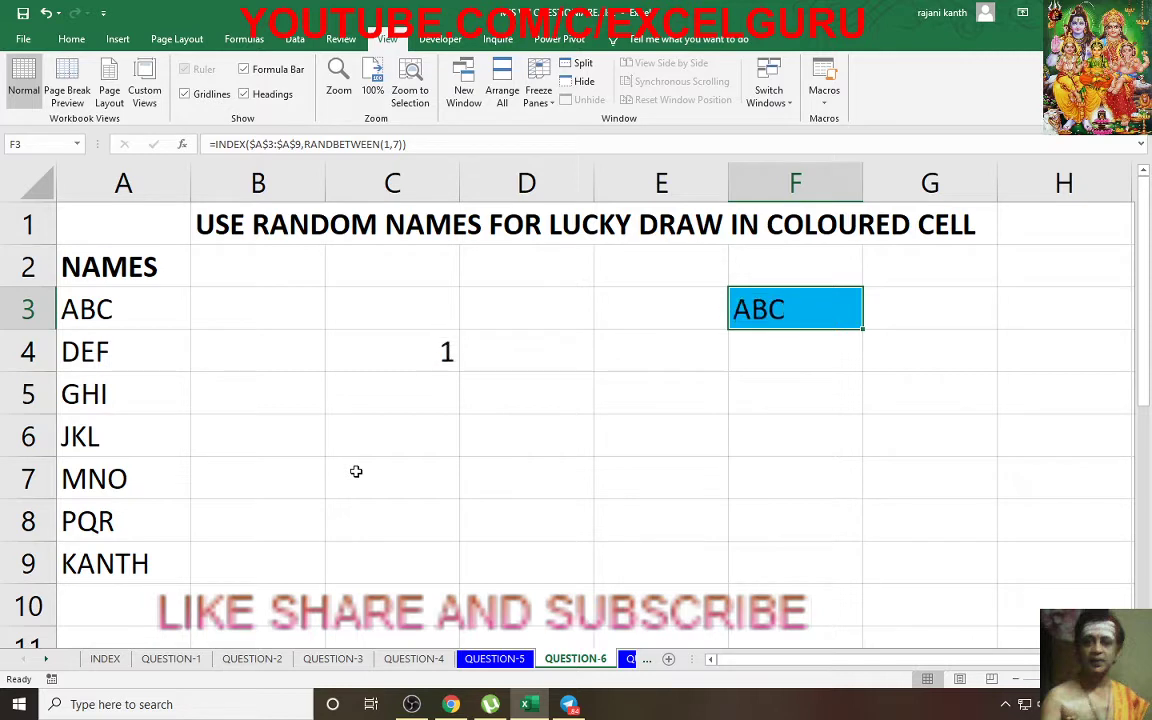
key(F9)
key(F9)
key(F9)
key(F9)
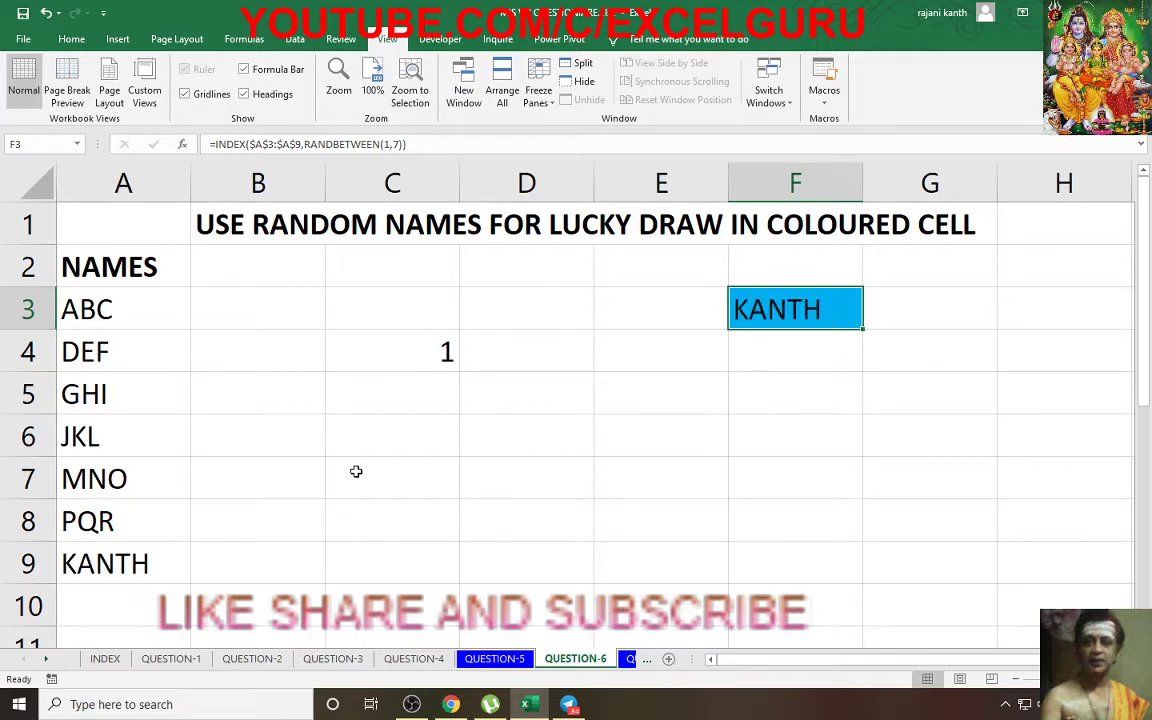
key(F9)
key(F9)
key(F9)
key(F9)
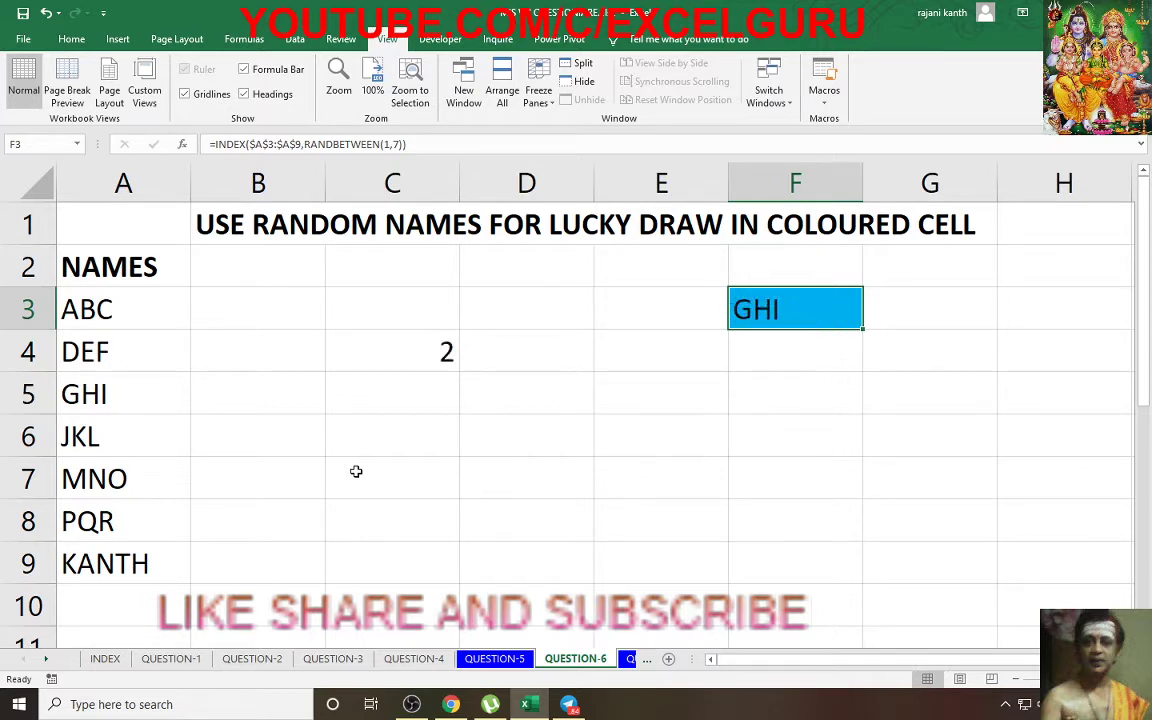
key(F9)
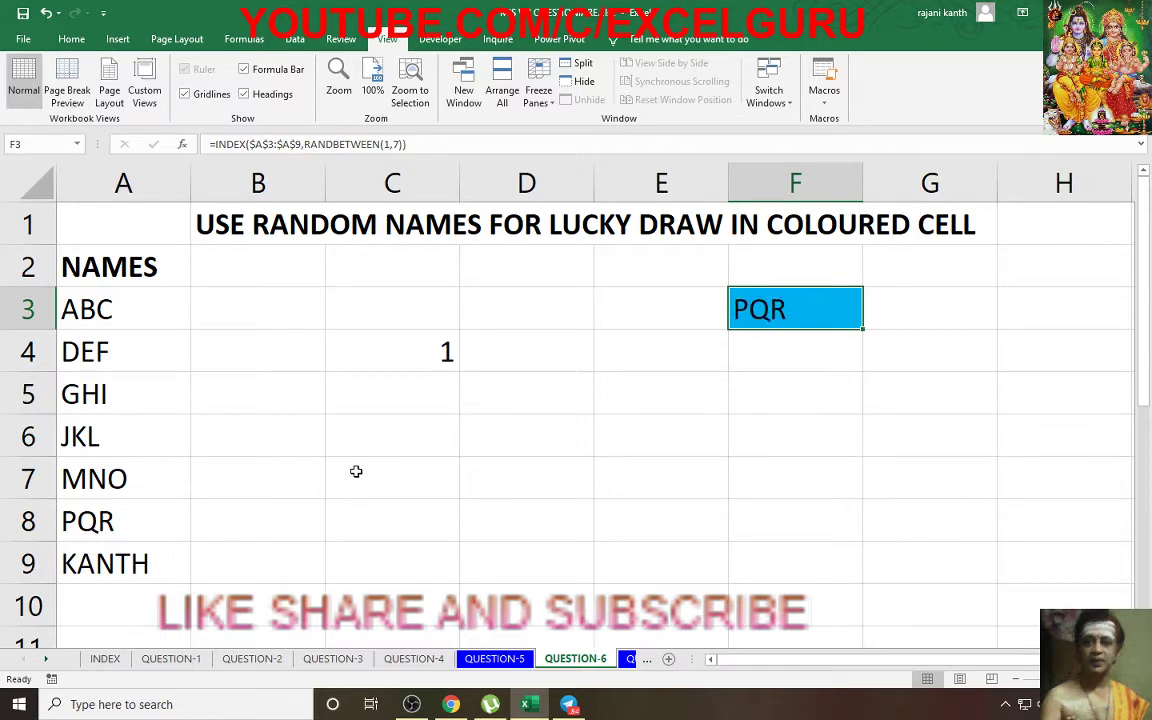
- Switch to QUESTION-7 and zoom to fit the F2:L15 Max, Count and SALES REP area
click(631, 658)
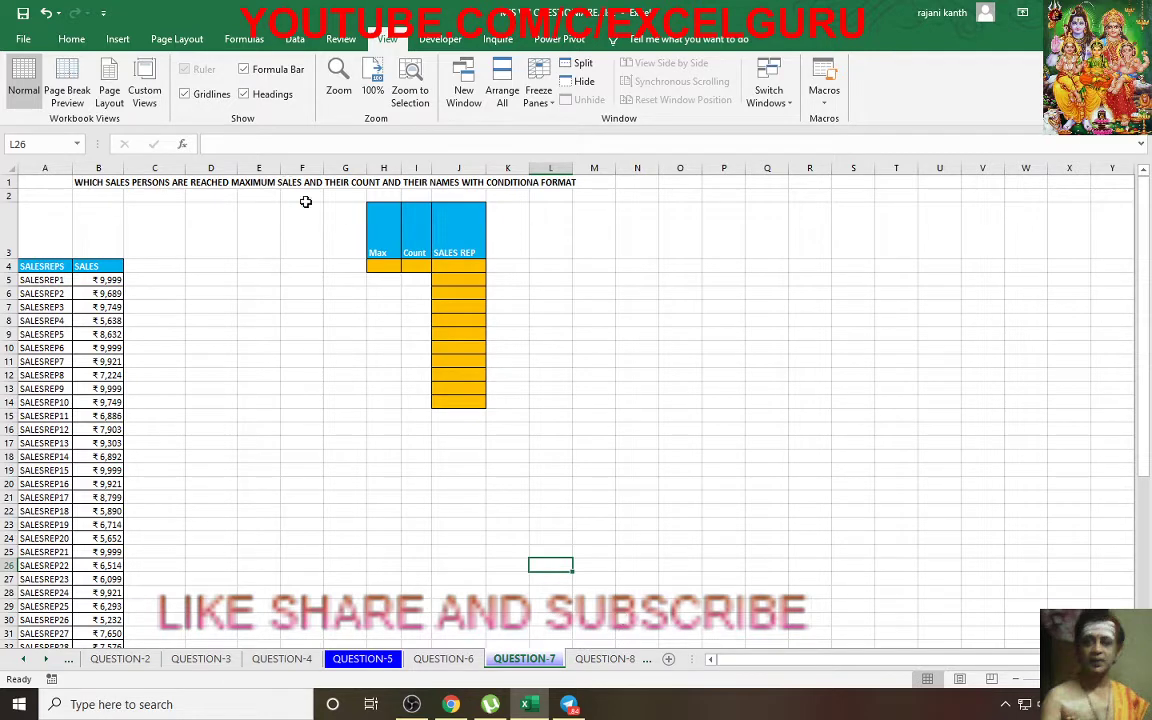
drag(303, 198, 537, 413)
key(alt)
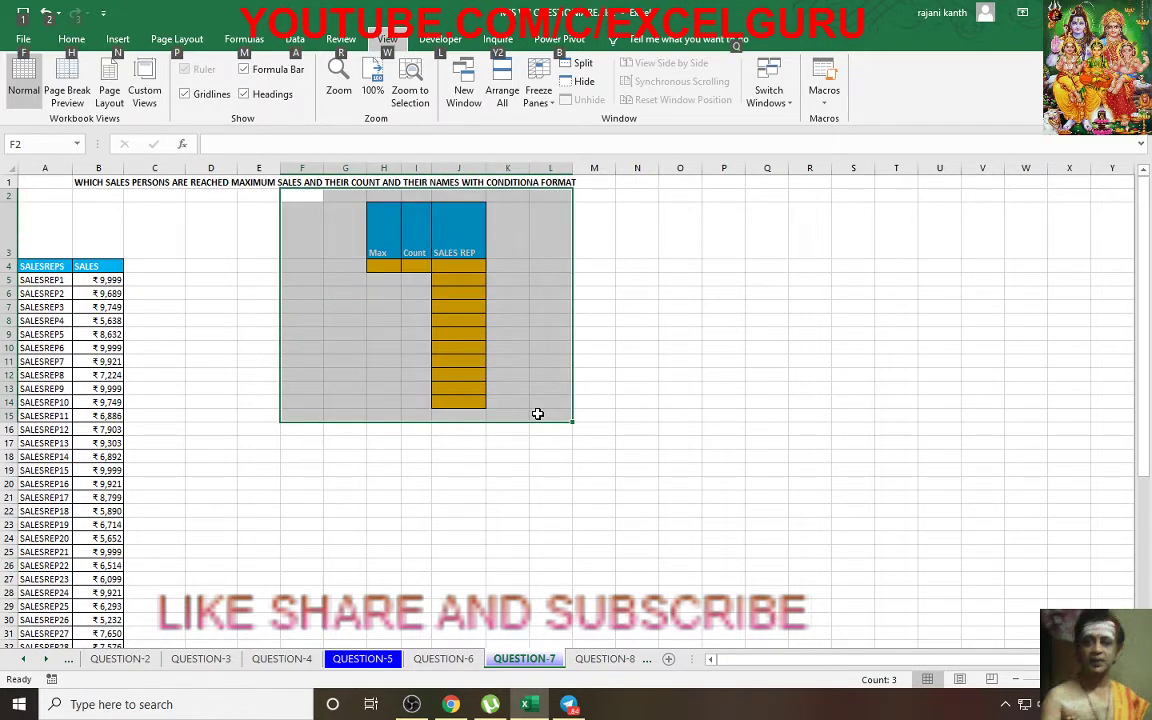
key(w)
key(g)
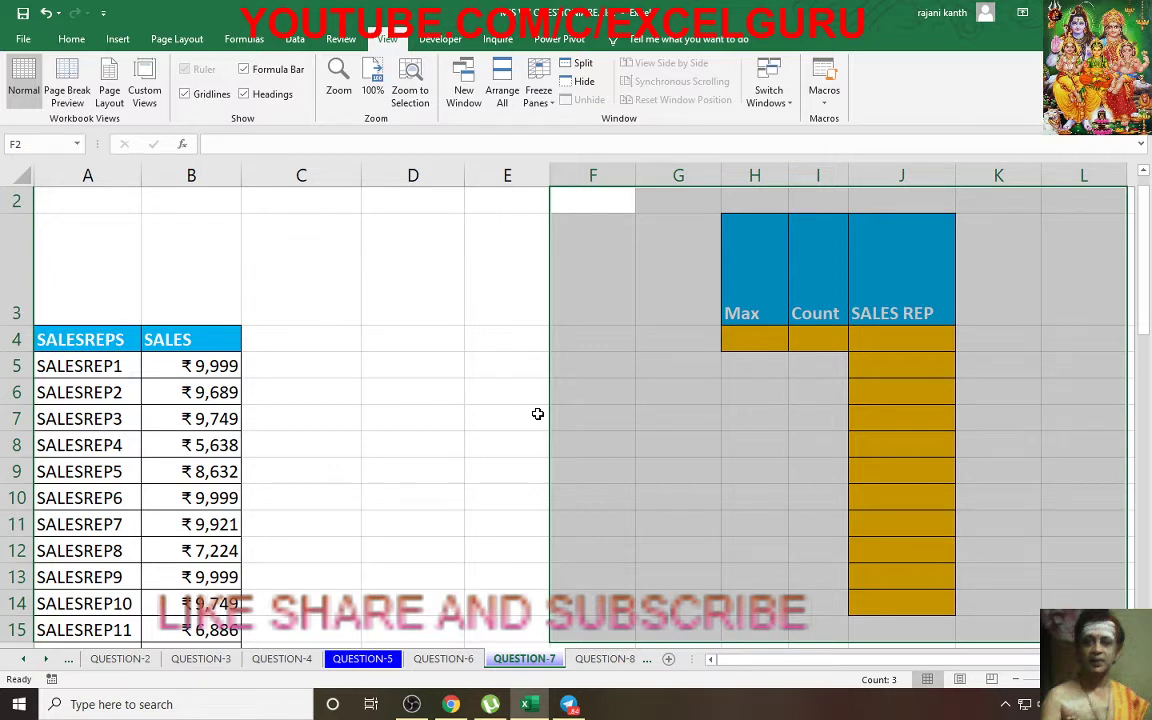
- Enter =MAX($B$5:$B$52) in H4 to show the highest sale, ₹9,999
click(723, 341)
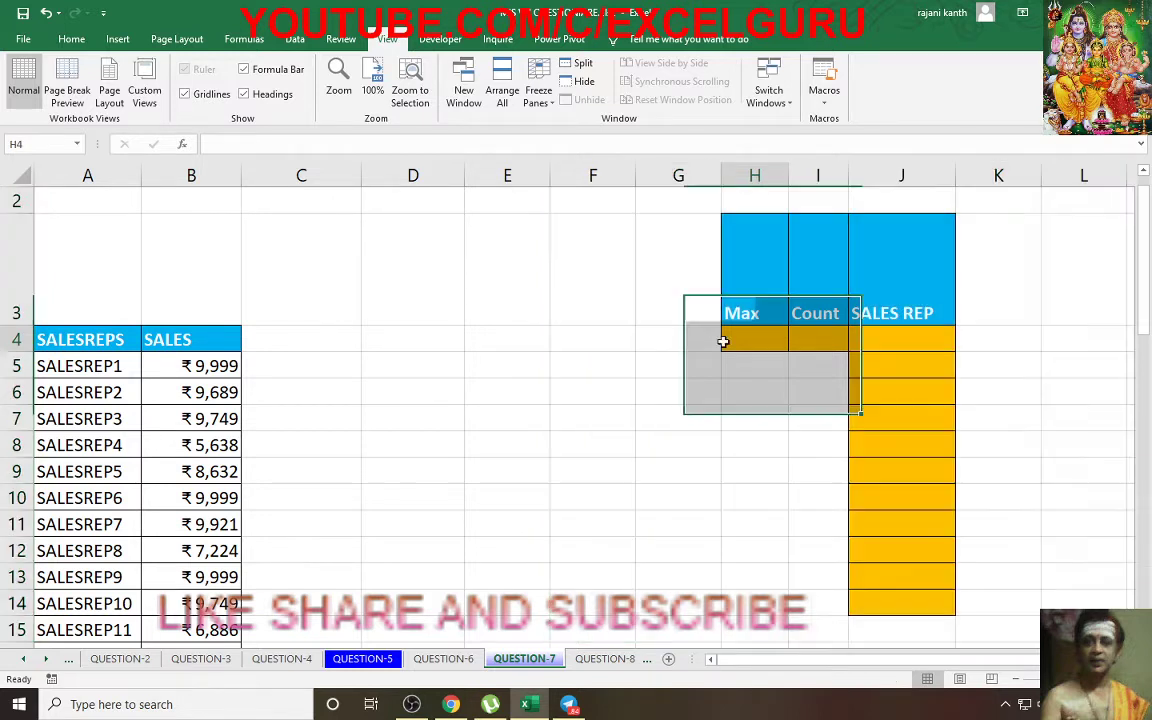
text(=max)
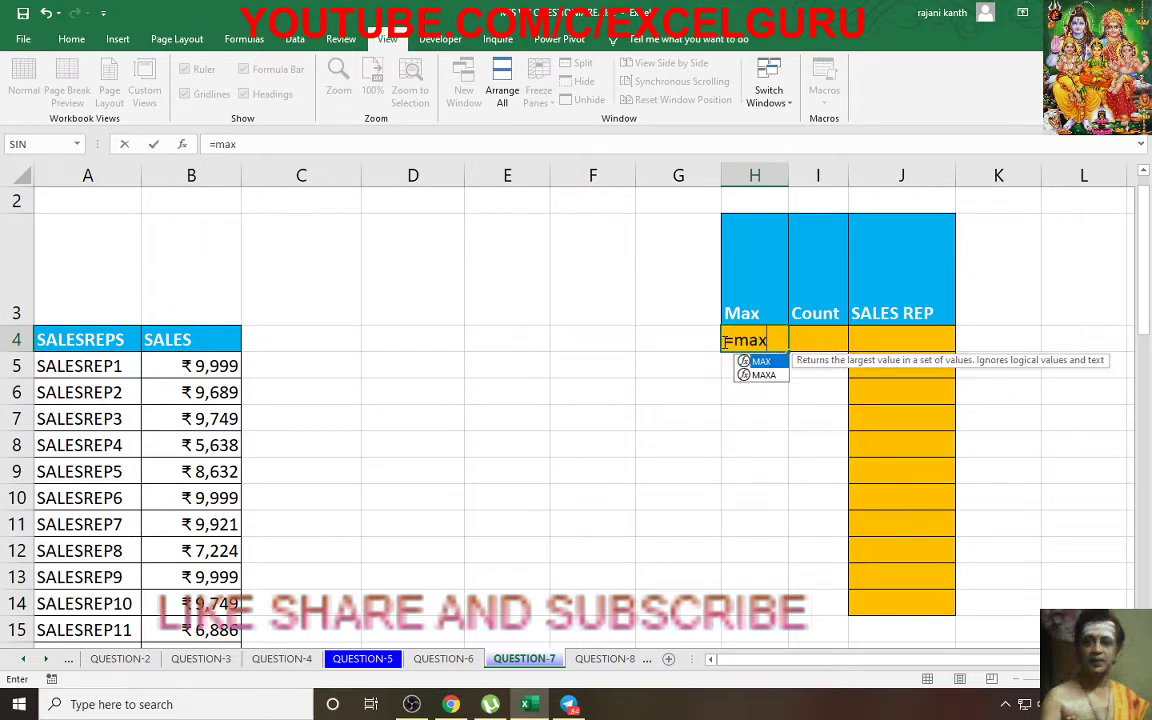
text(()
key(Left)
key(Left)
key(Left)
key(Left)
key(Left)
key(Left)
key(Down)
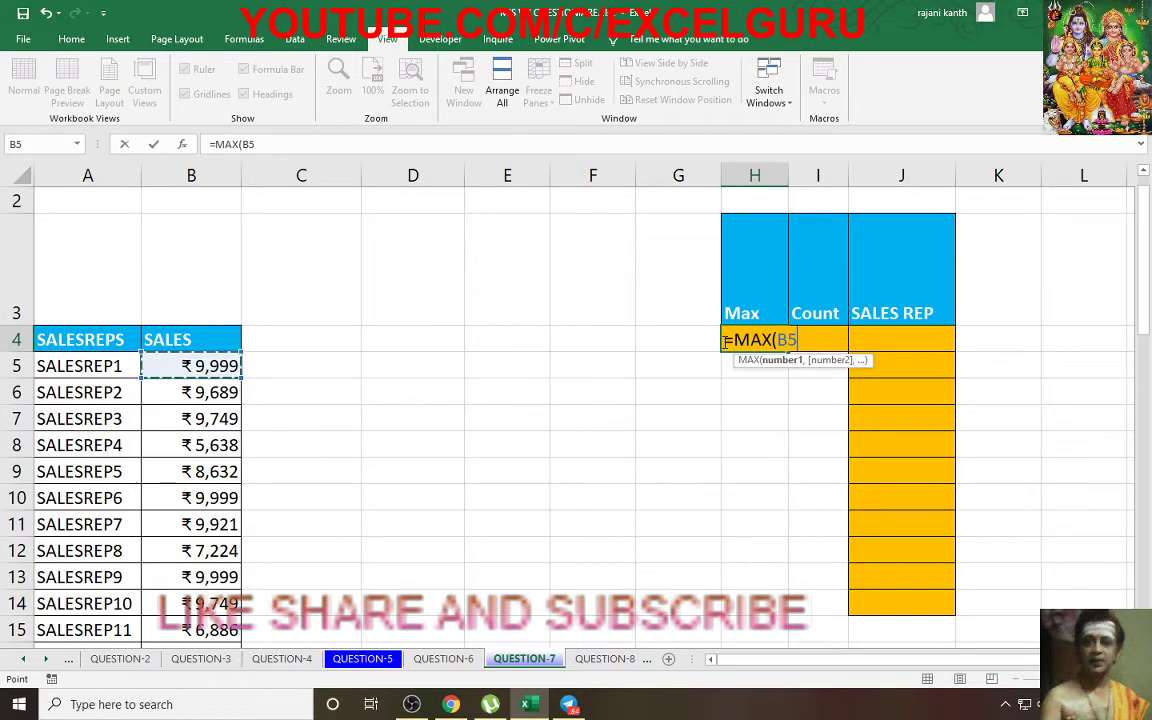
key(ctrl+shift+Down)
key(F4)
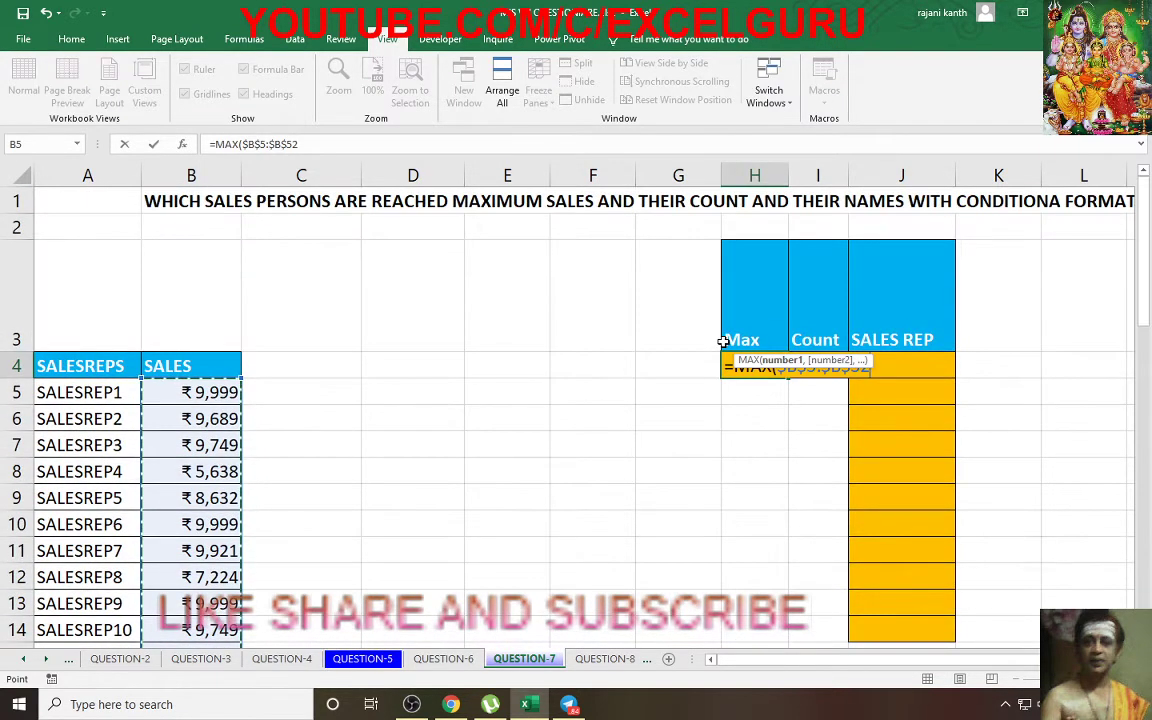
text())
key(Return)
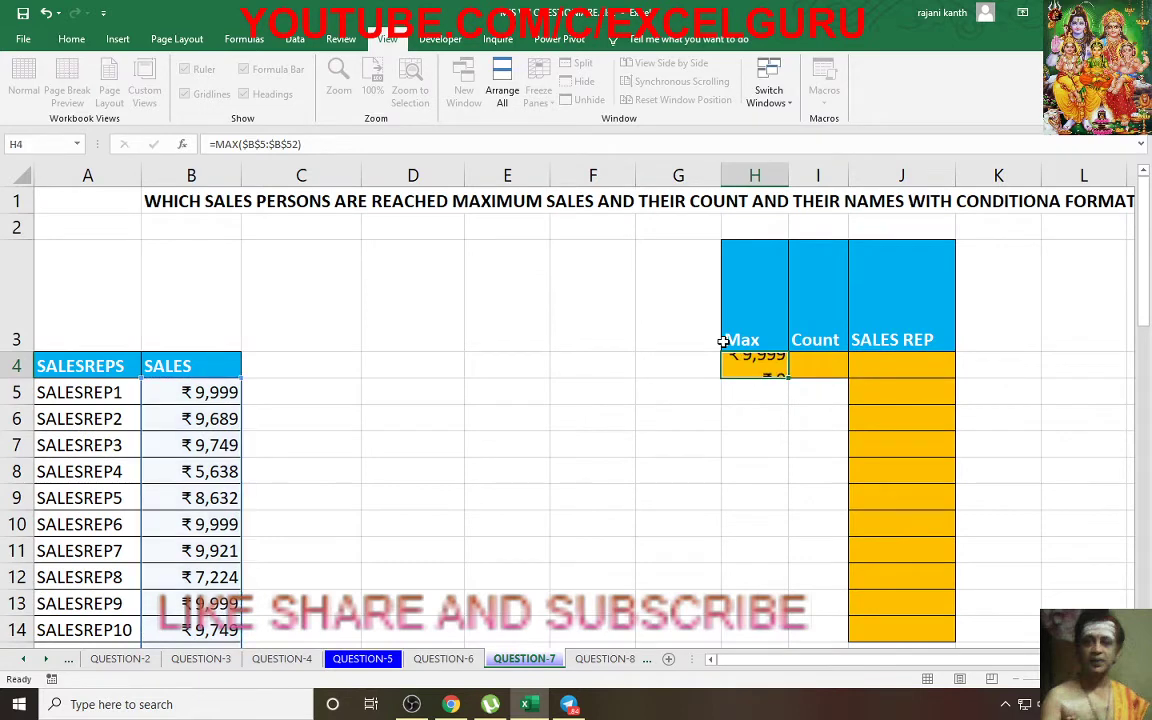
- Enter =COUNTIF($B$5:$B$52,H4) in I4, counting the 8 reps at the maximum
key(Up)
key(Right)
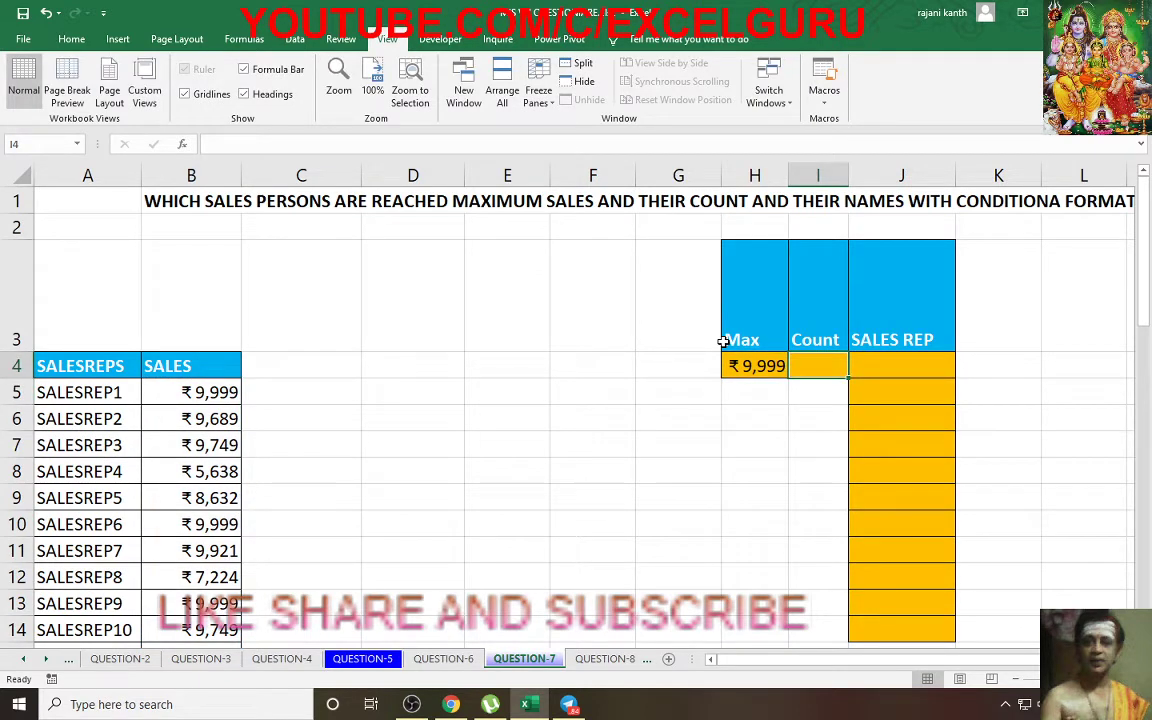
text(=count)
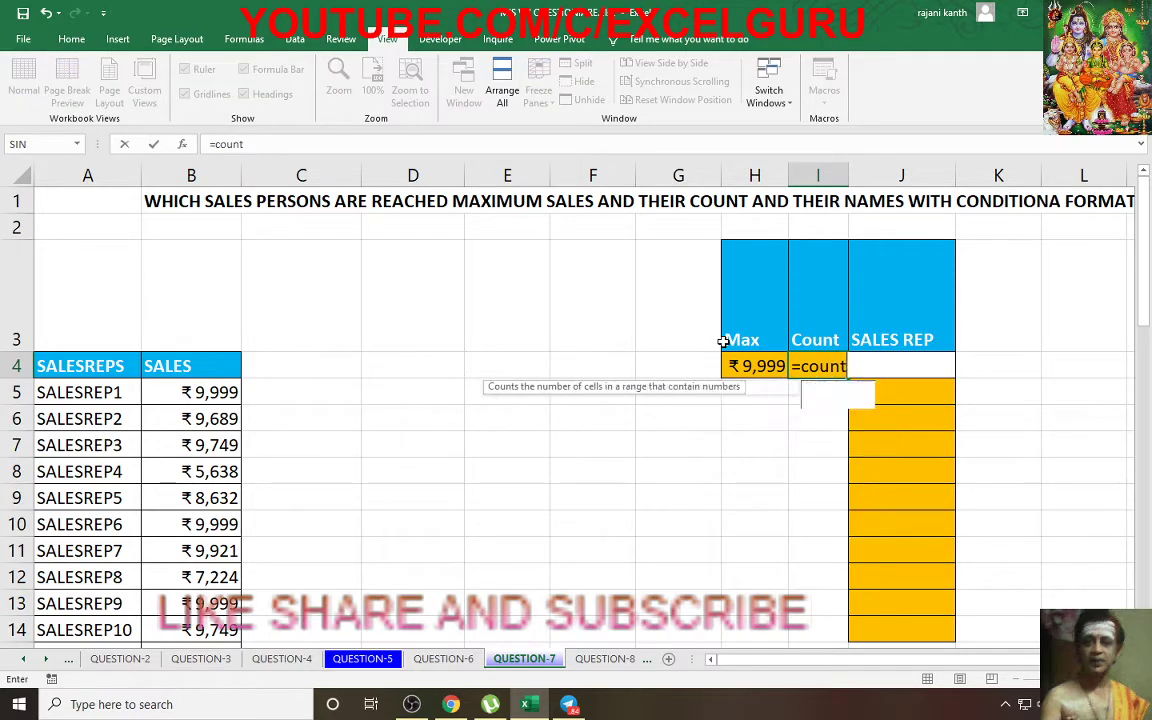
text(if)
key(Tab)
key(Left)
key(Left)
key(Left)
key(Left)
key(Left)
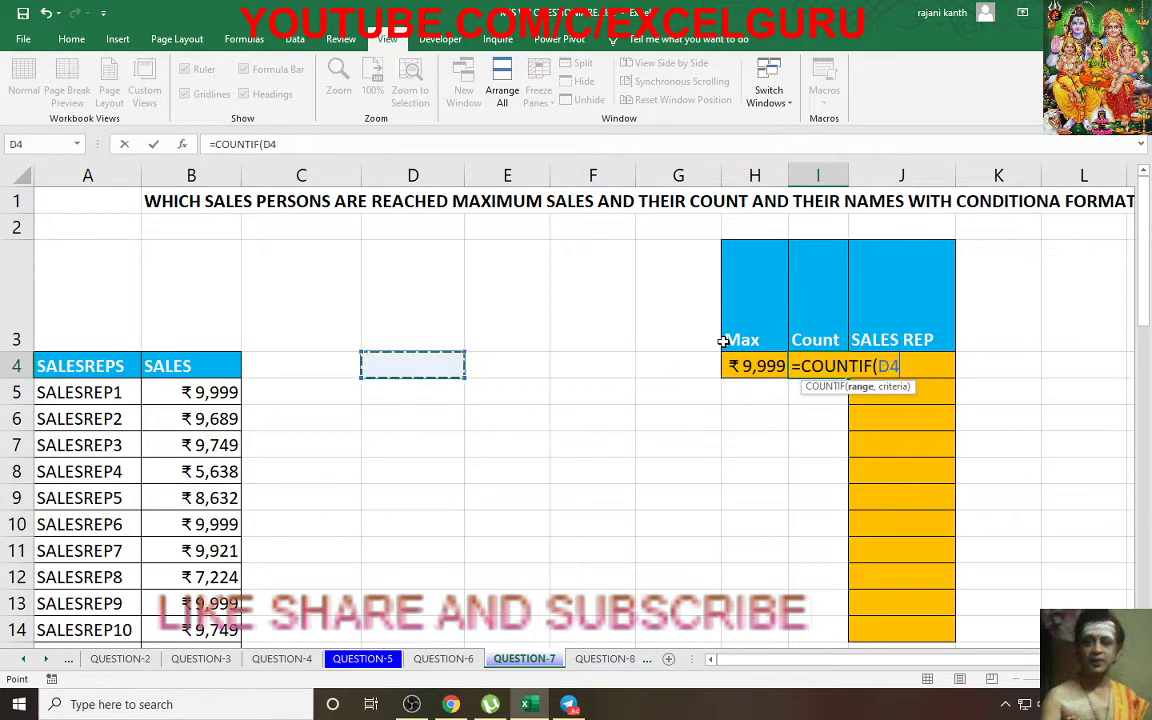
key(Left)
key(Left)
key(Down)
key(ctrl+shift+Down)
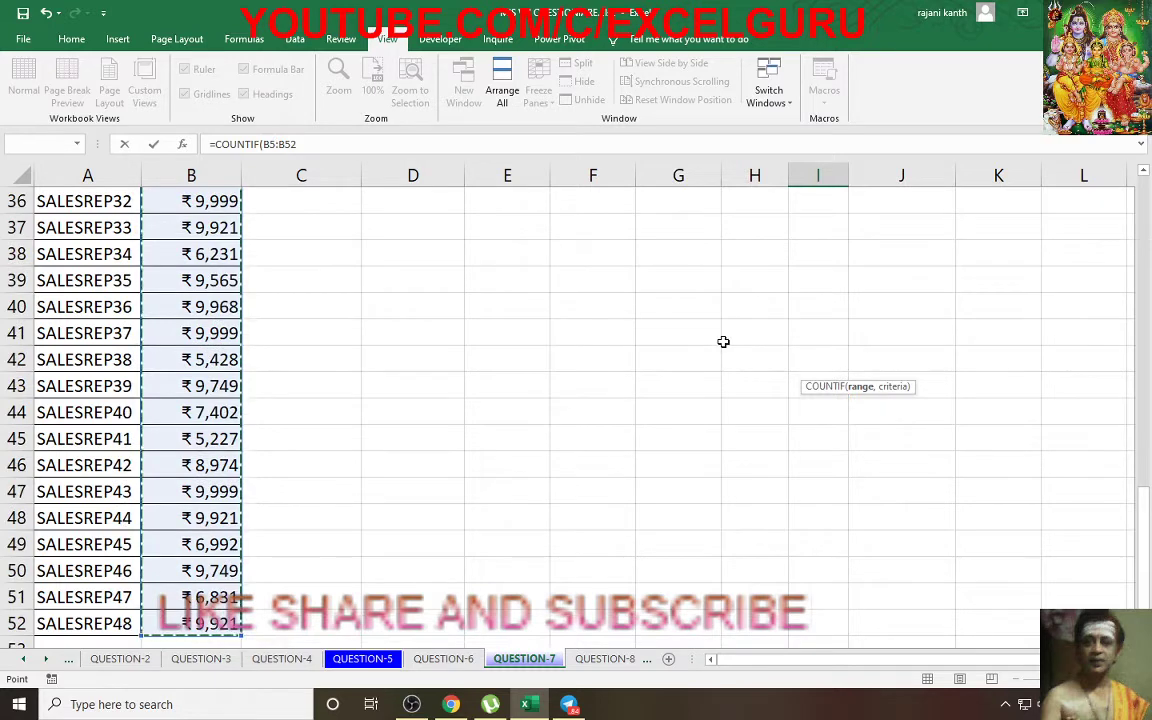
key(F4)
text($B$52,)
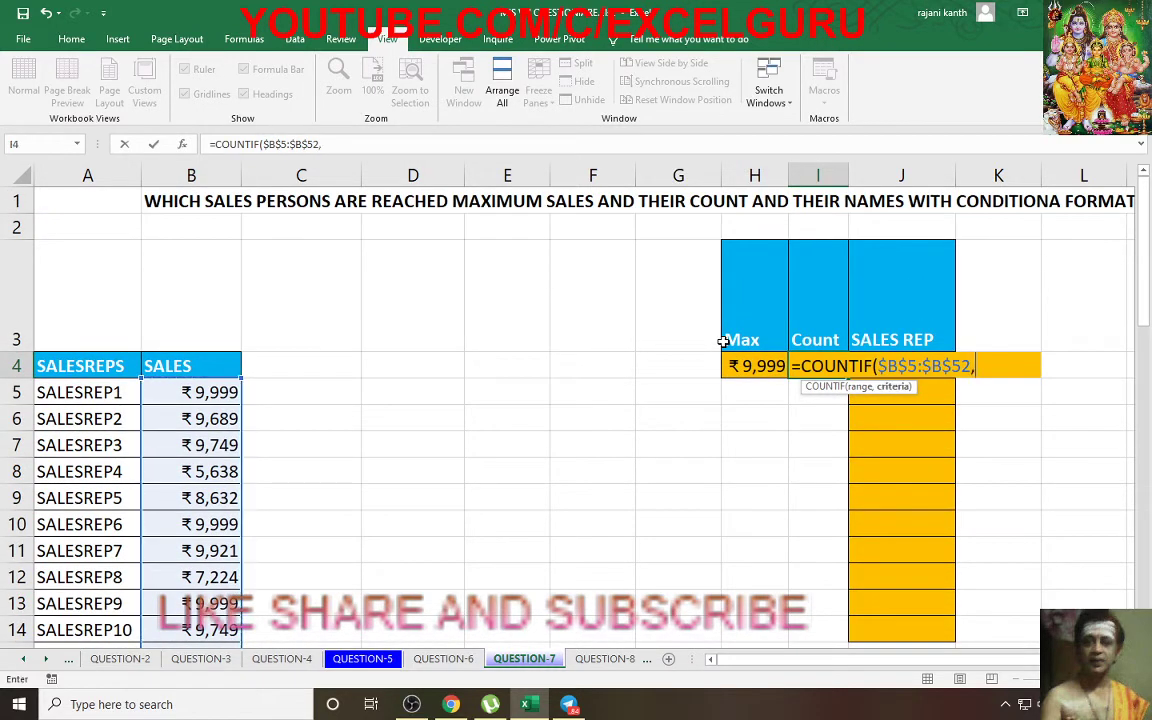
key(Left)
text())
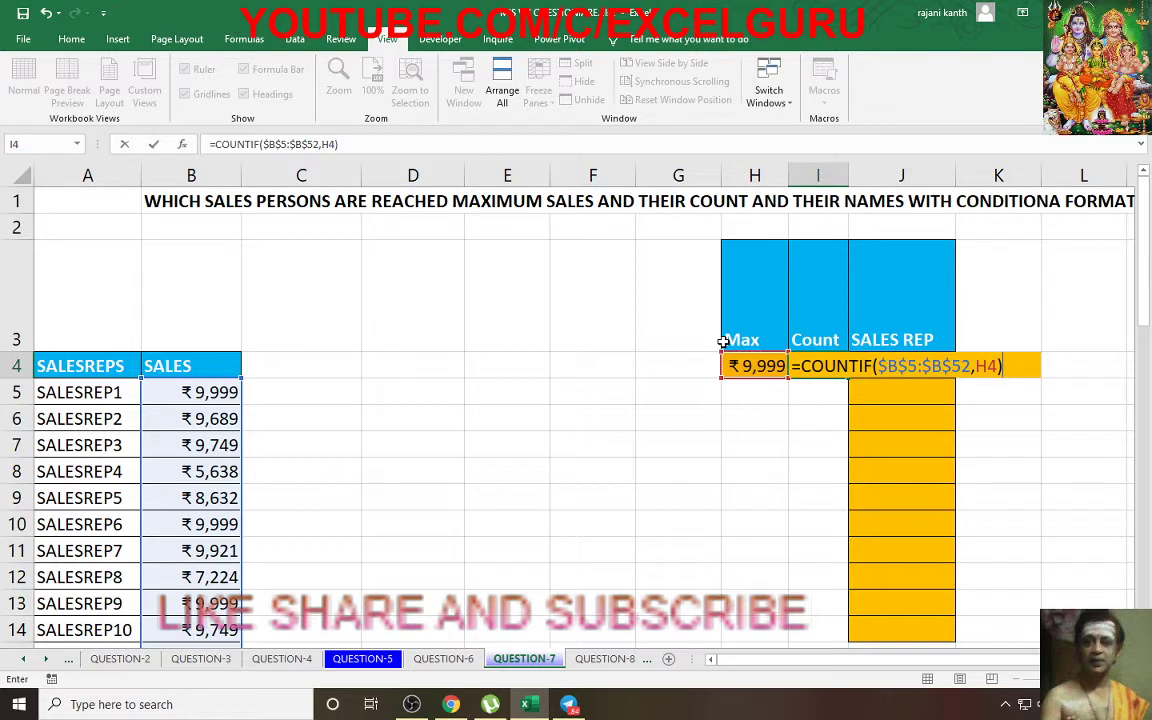
key(ctrl+Return)
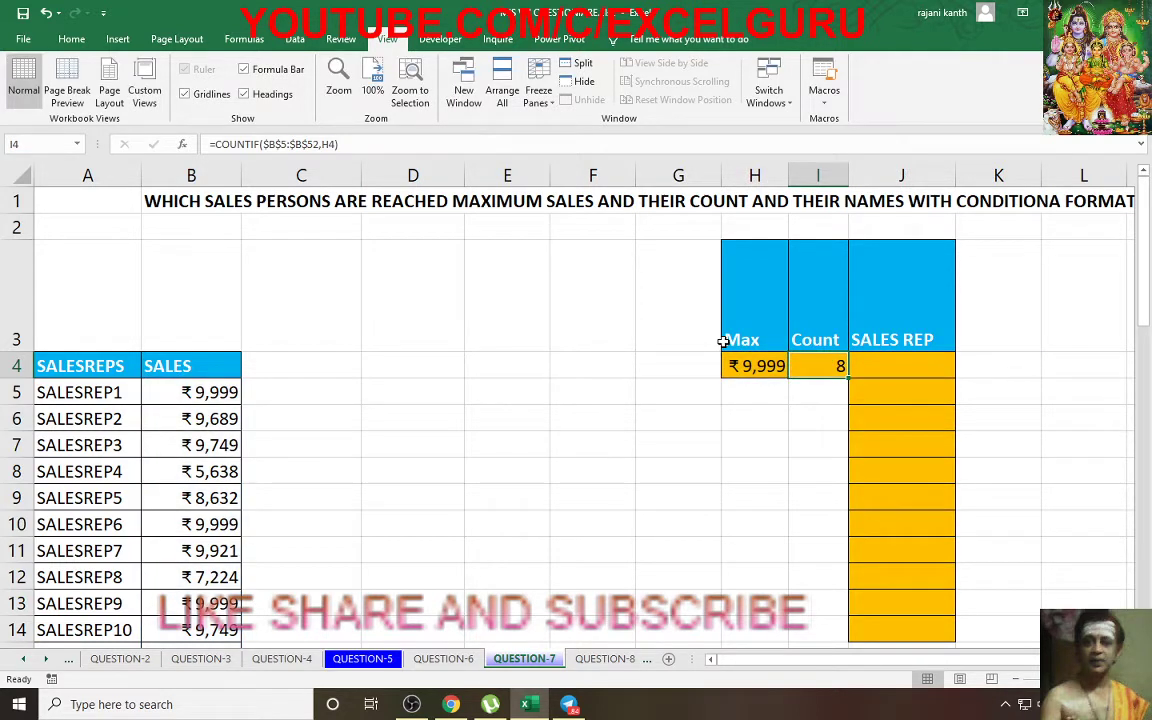
- In J4, begin the formula INDEX($A$5:$A$52,SMALL(IF($B$5:$B$52=$H$4 to match top sales
click(892, 365)
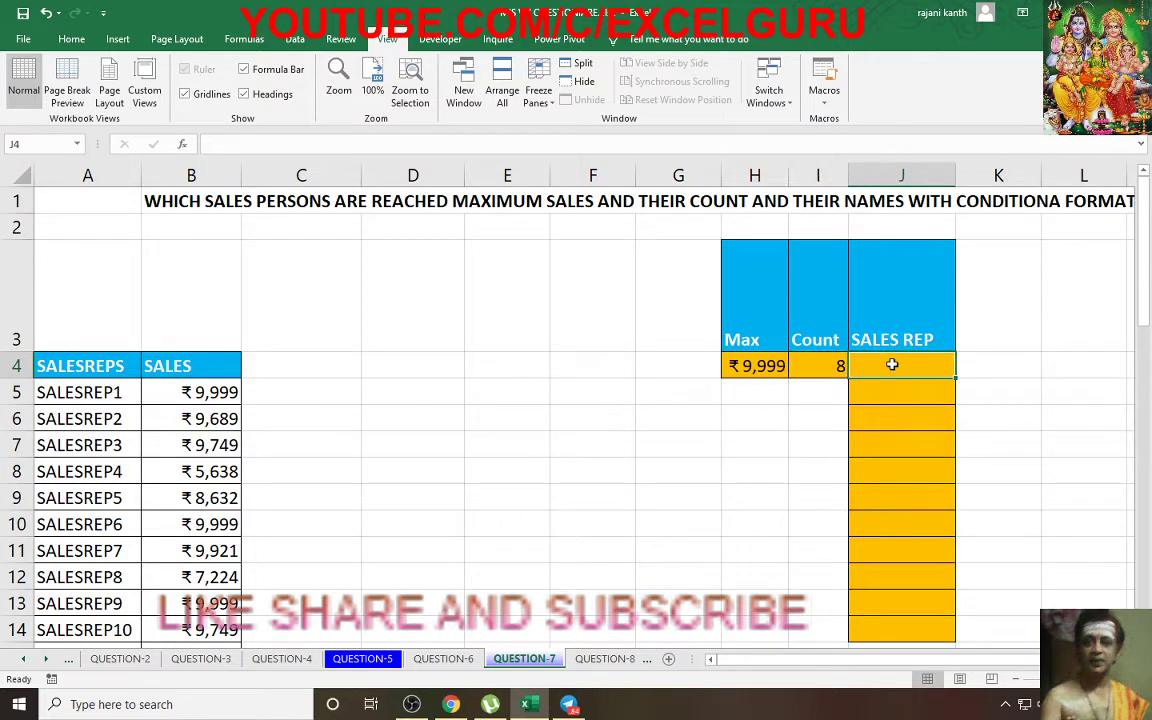
text(=index)
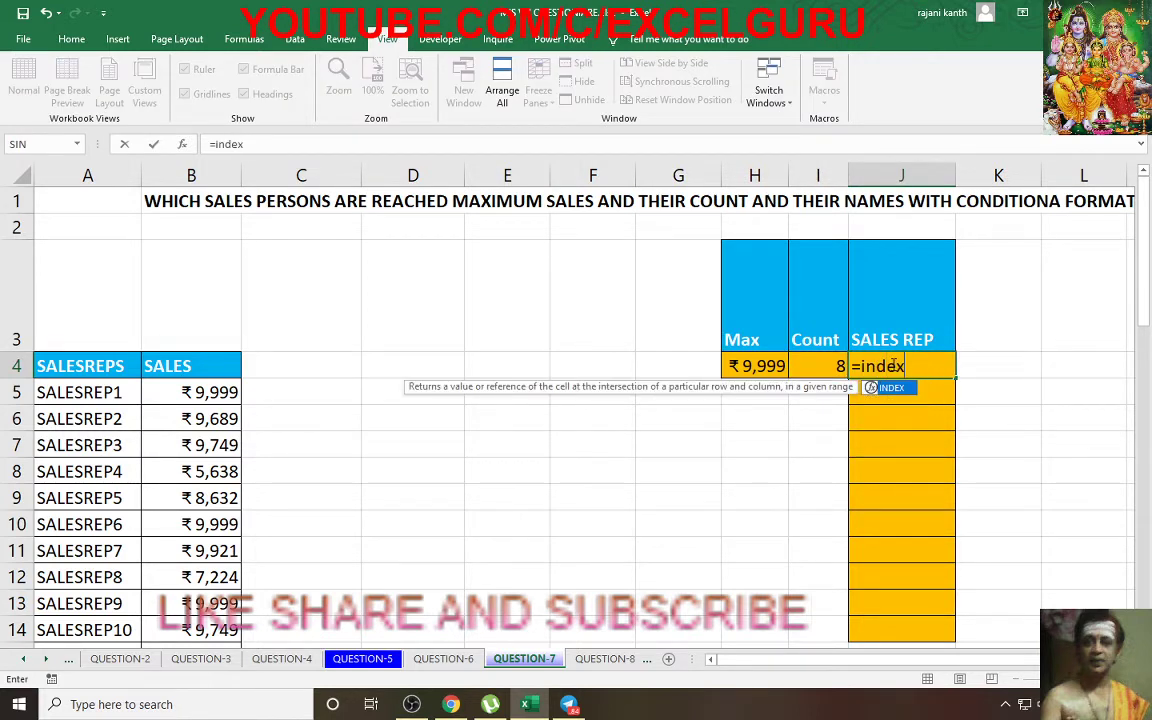
key(Tab)
key(Left)
key(Left)
key(Left)
key(Left)
key(Left)
key(Left)
key(Left)
key(Left)
key(Left)
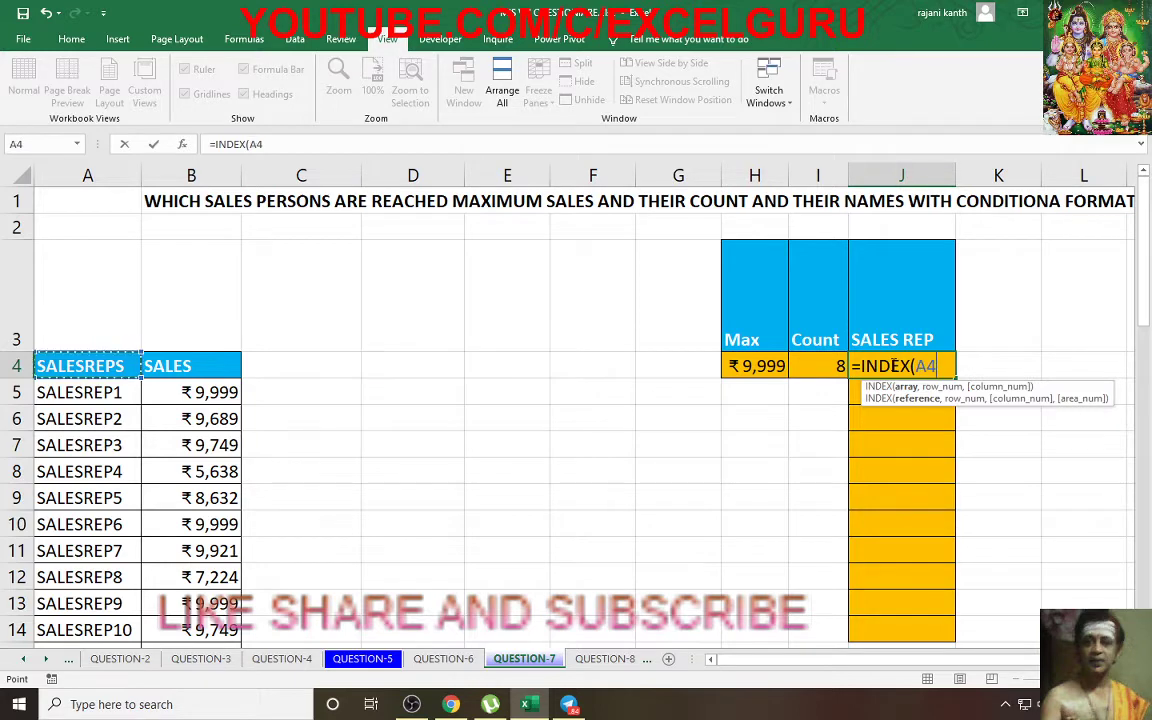
key(Down)
key(ctrl+shift+Down)
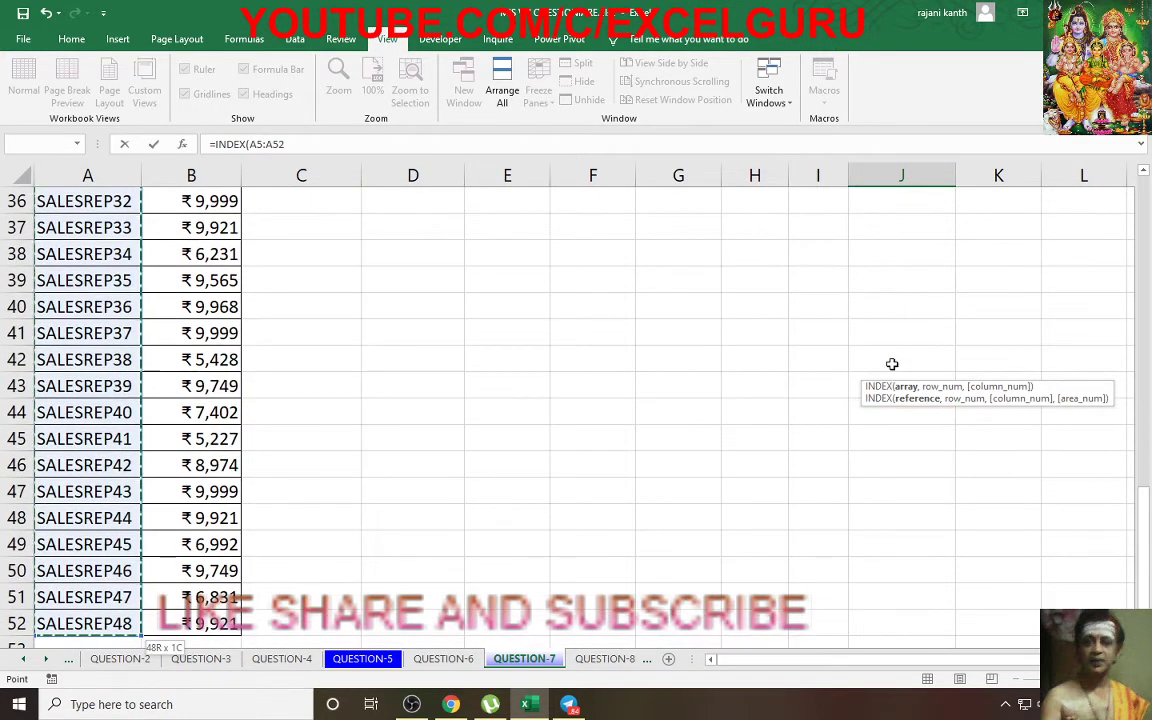
key(F4)
text($A$52,s)
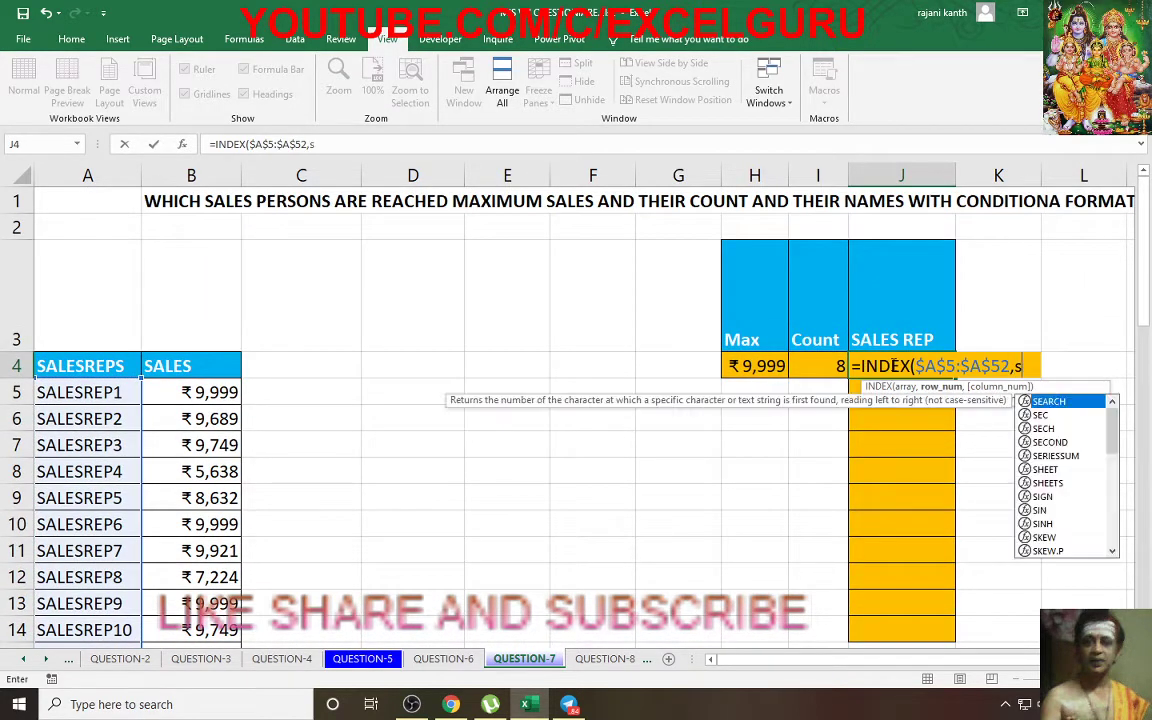
text(mall(if()
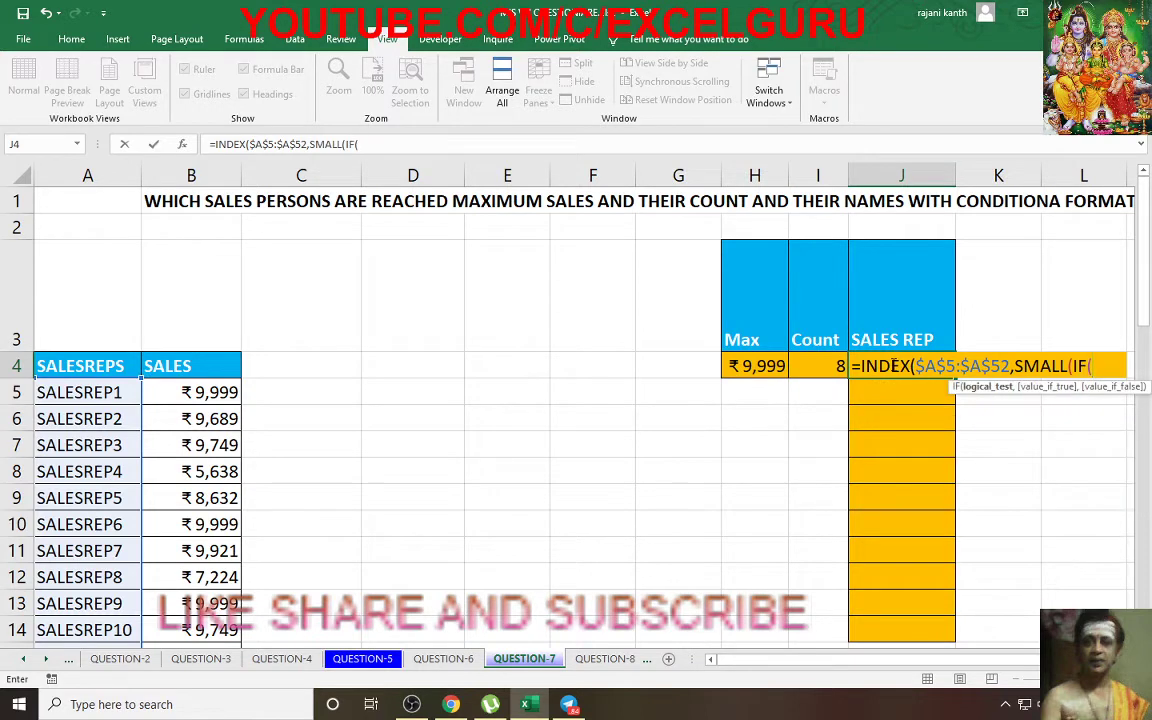
key(Left)
key(Left)
key(Left)
key(Left)
key(Left)
key(Left)
key(Left)
key(Left)
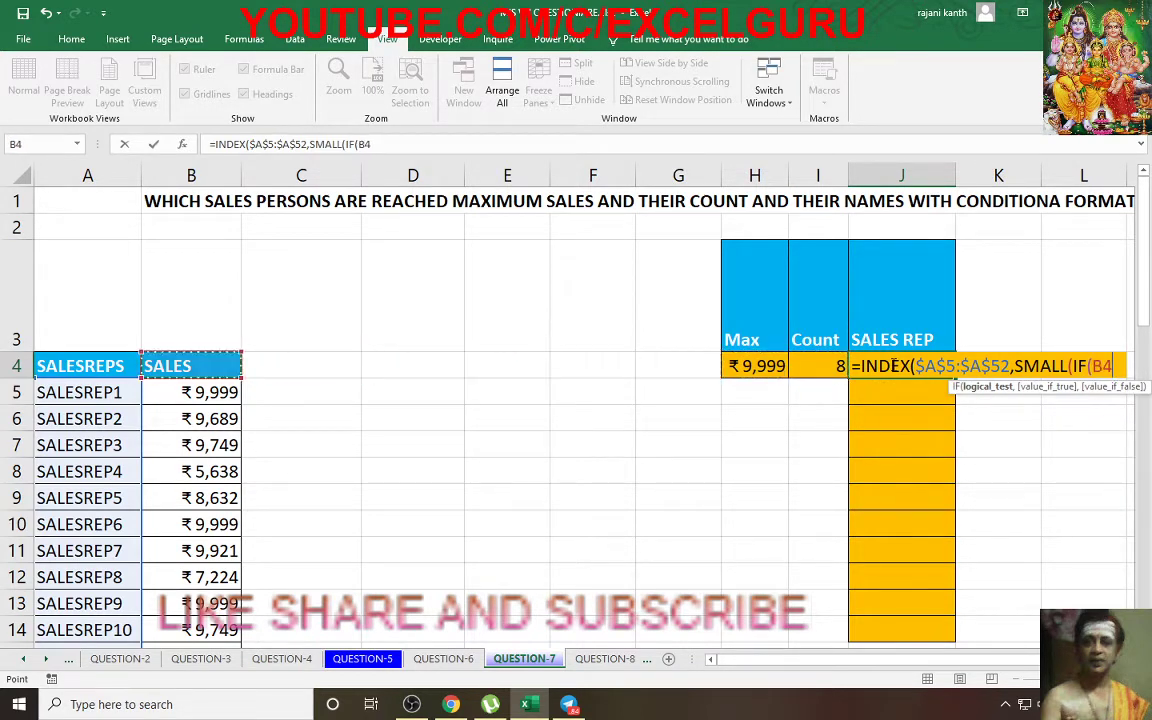
key(Down)
key(ctrl+shift+Down)
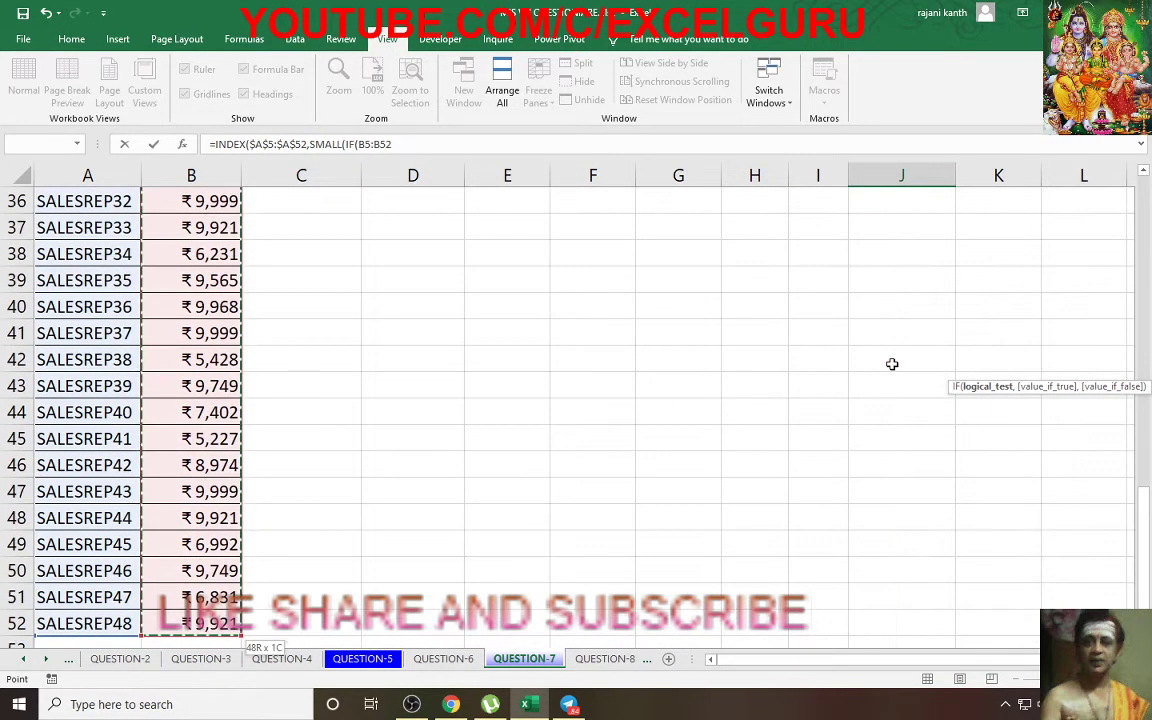
key(F4)
text($B$52=)
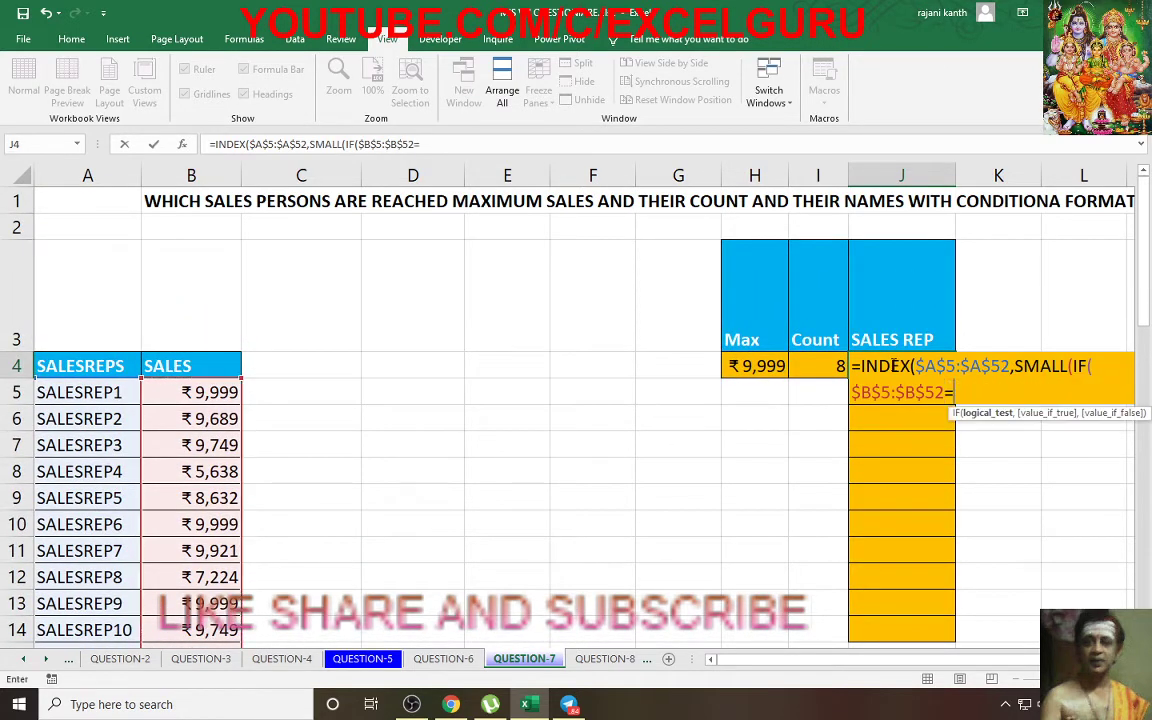
key(Left)
key(Left)
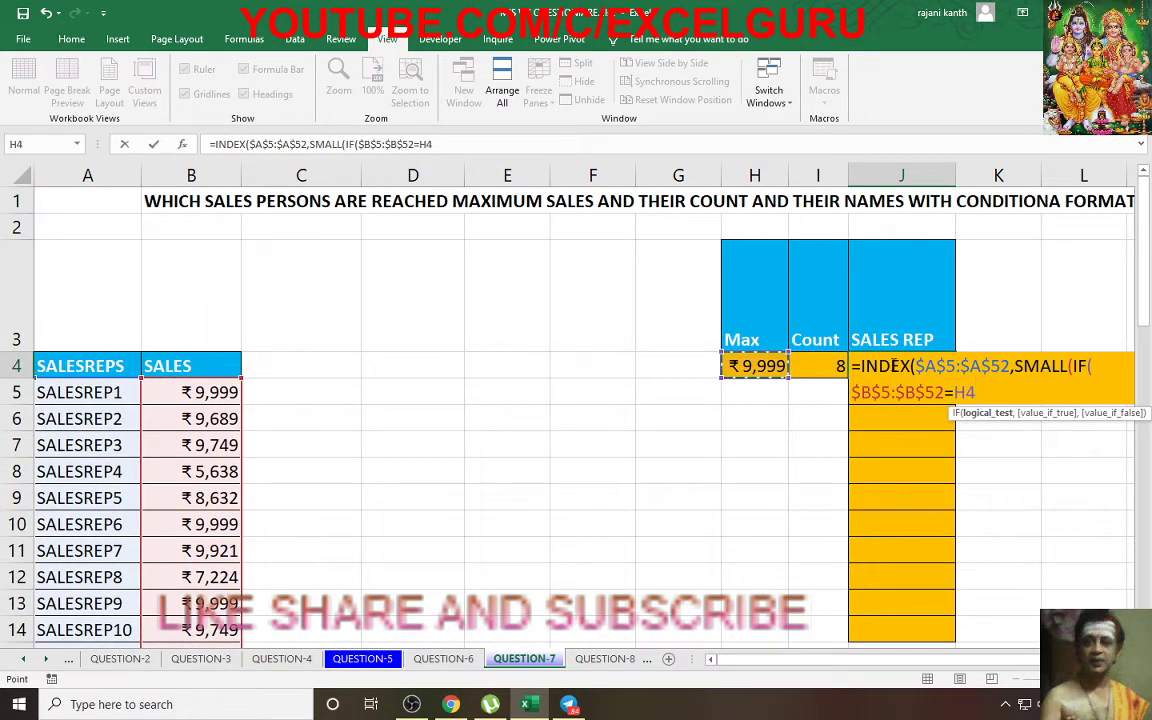
key(F4)
- Add ROW($B$5:$B$52)-ROW($B$5)+1 as the IF result and ROWS(J$4:J4) as SMALL's k
text($H$4,ro)
key(Tab)
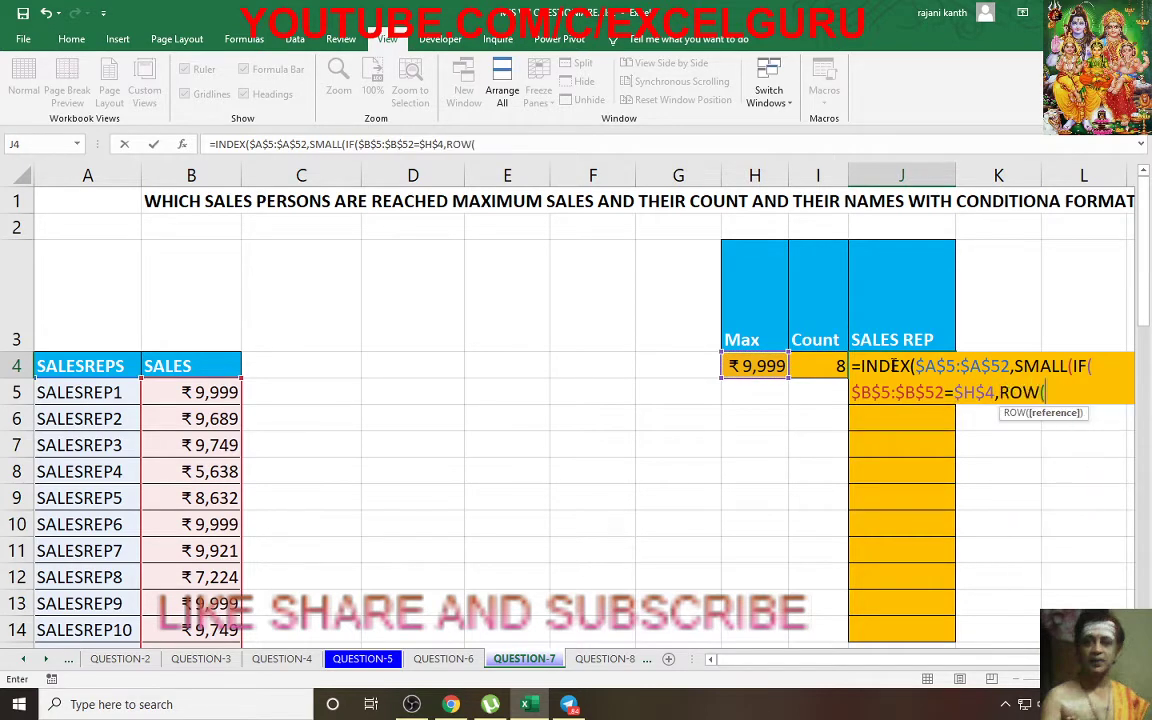
key(Left)
key(Left)
key(Left)
key(Left)
key(Left)
key(Left)
key(Left)
key(Left)
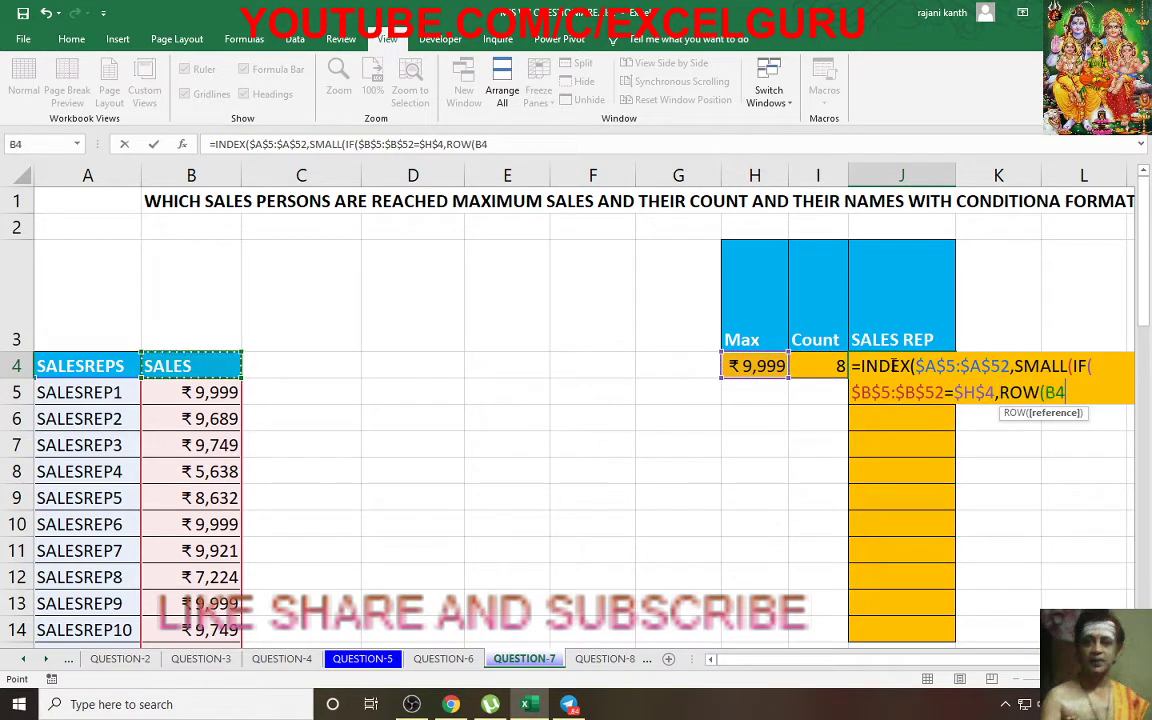
key(Down)
key(ctrl+shift+Down)
key(F4)
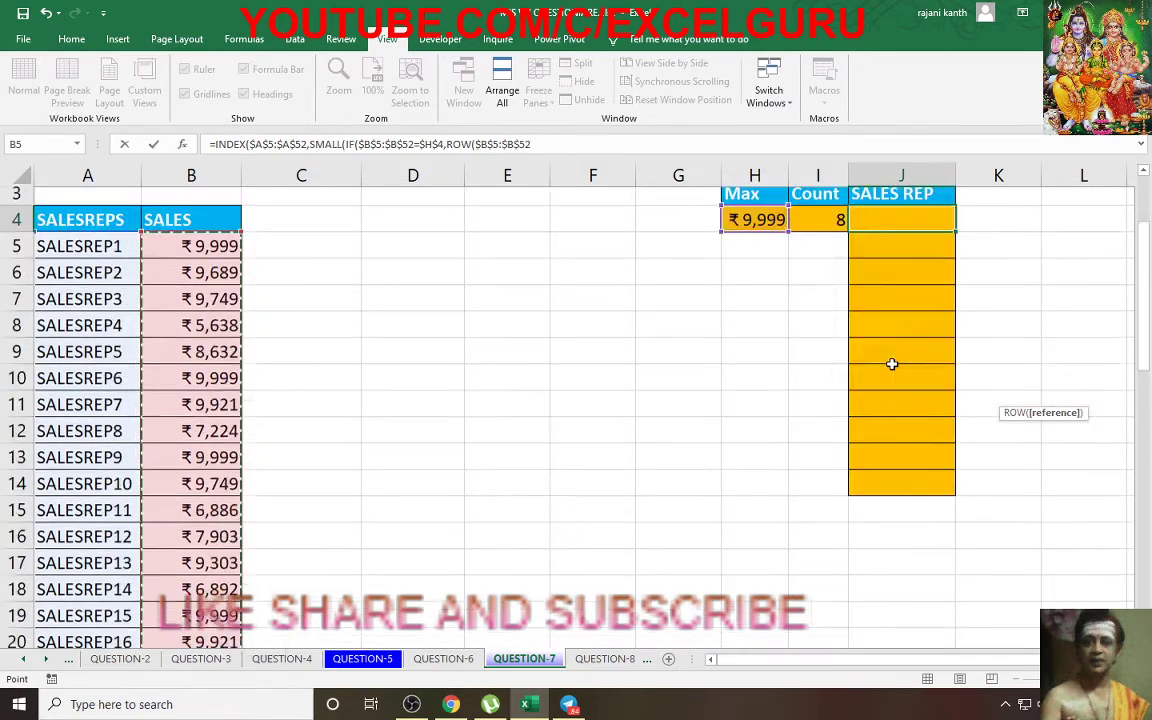
text()-row)
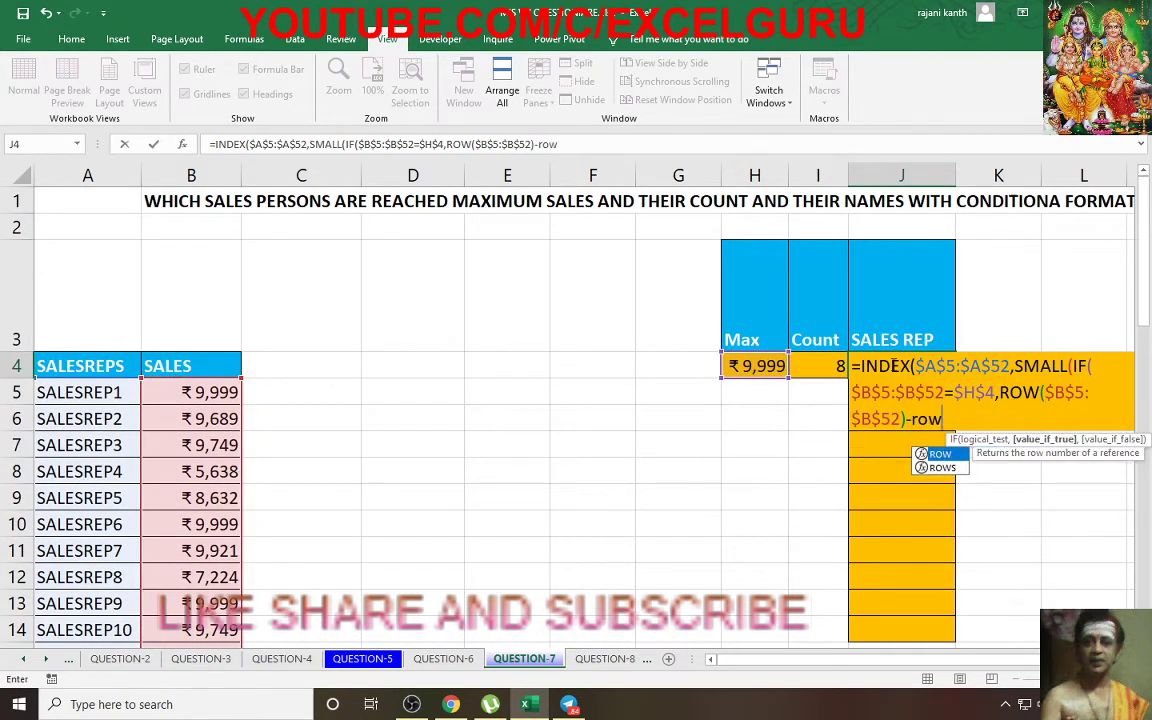
key(Tab)
key(Left)
key(Left)
key(Left)
key(Left)
key(Left)
key(Left)
key(Left)
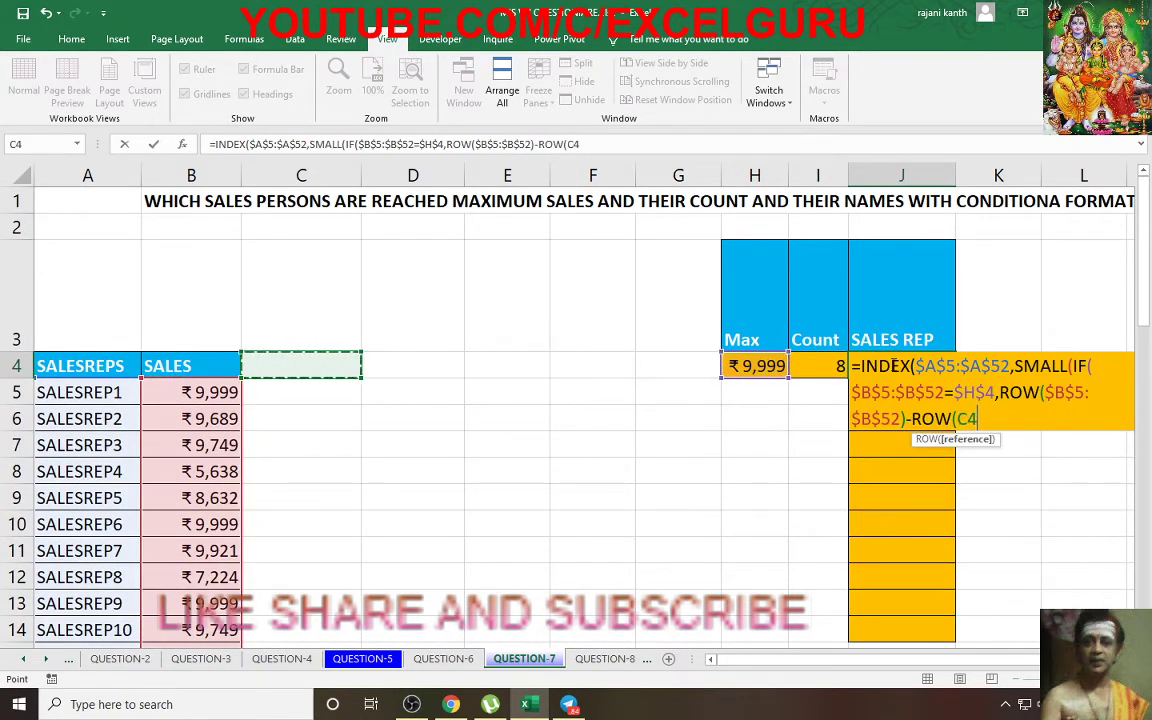
key(Left)
key(Down)
key(F4)
text())
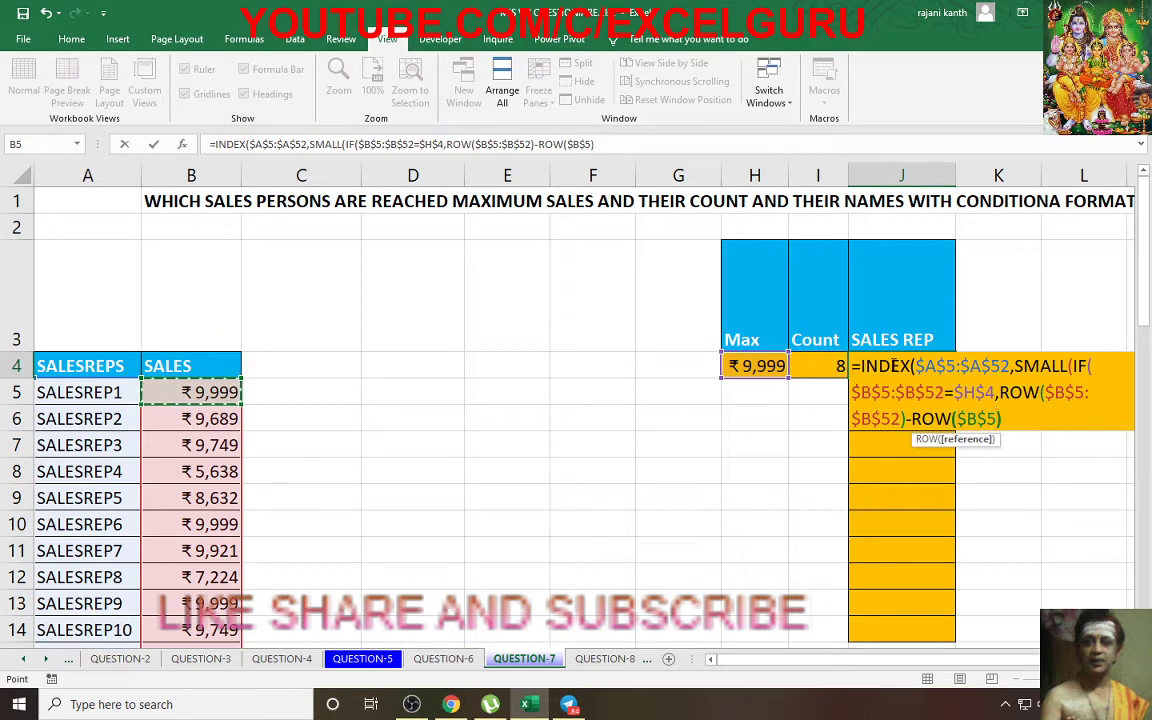
text(+1))
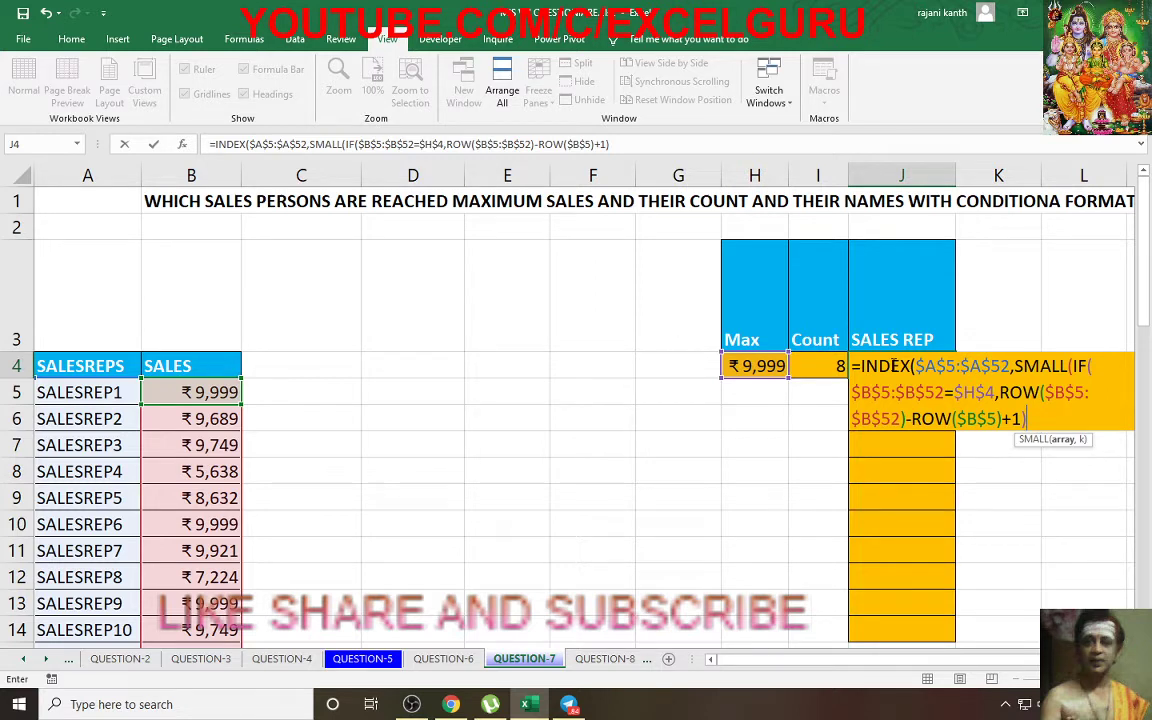
text(,row)
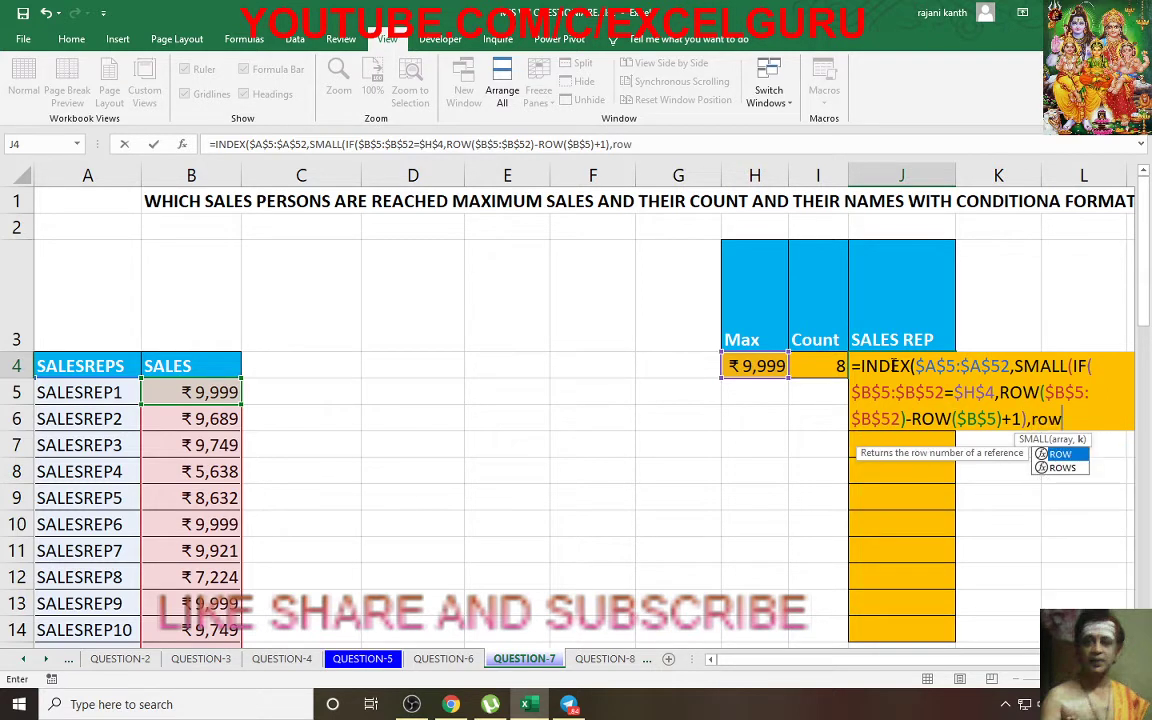
text(s)
key(Tab)
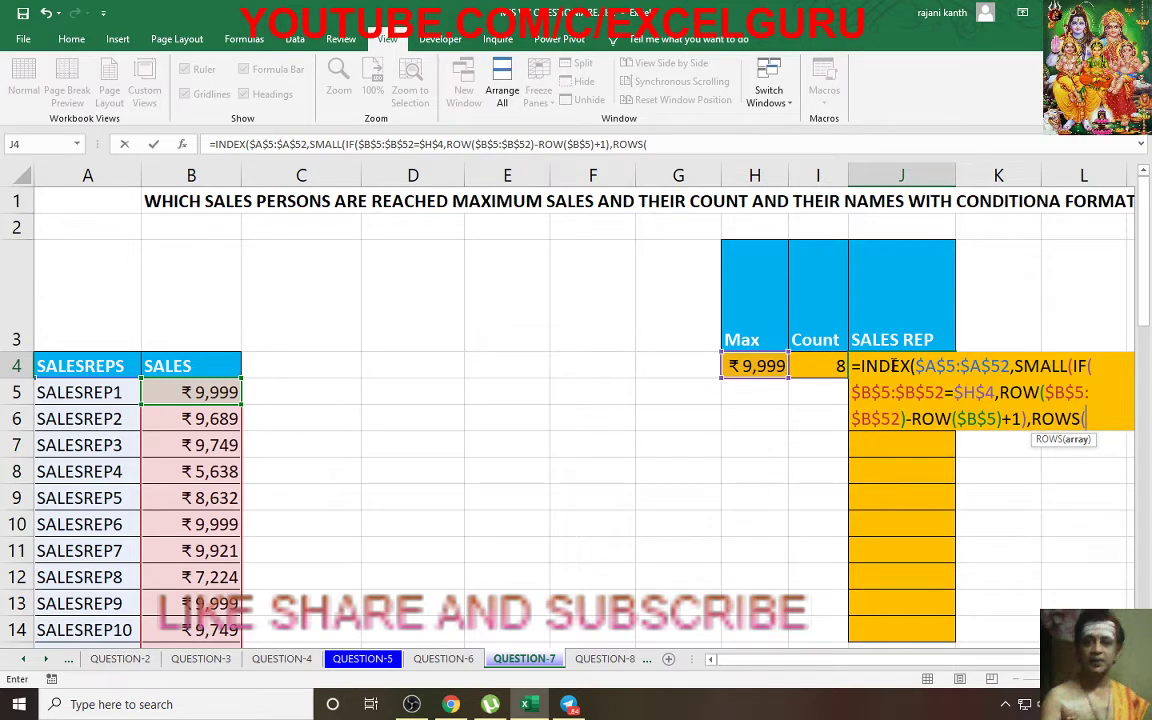
text(j$4)
text(:j4))
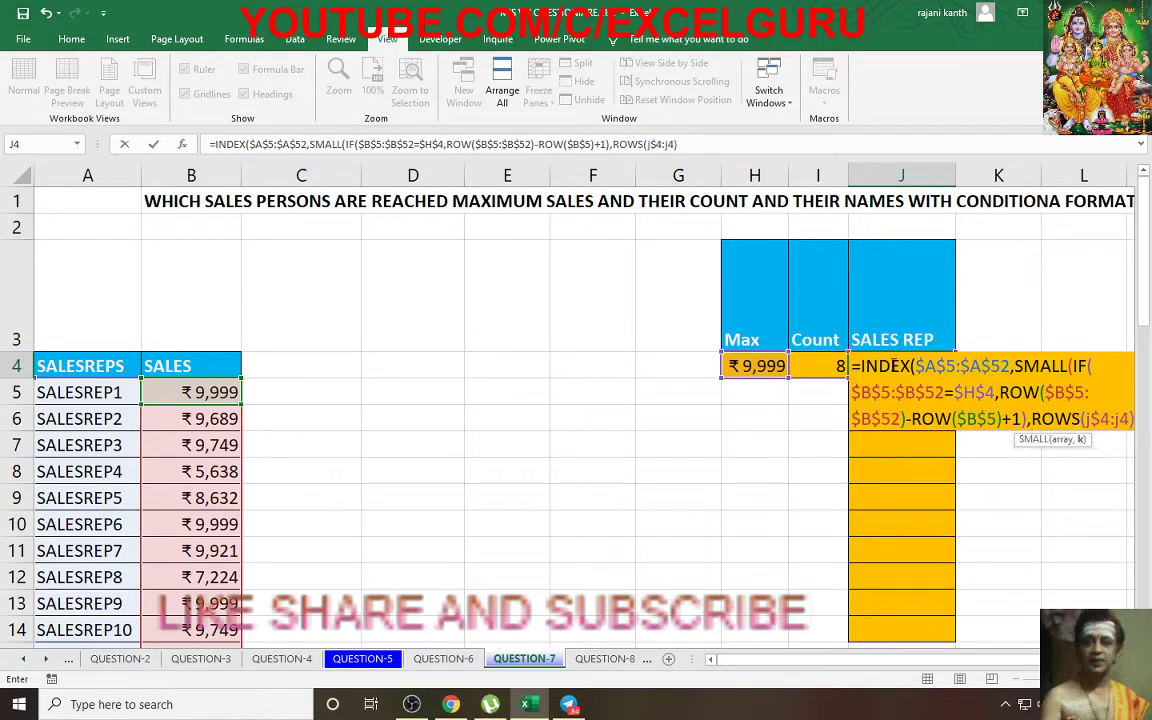
text()))
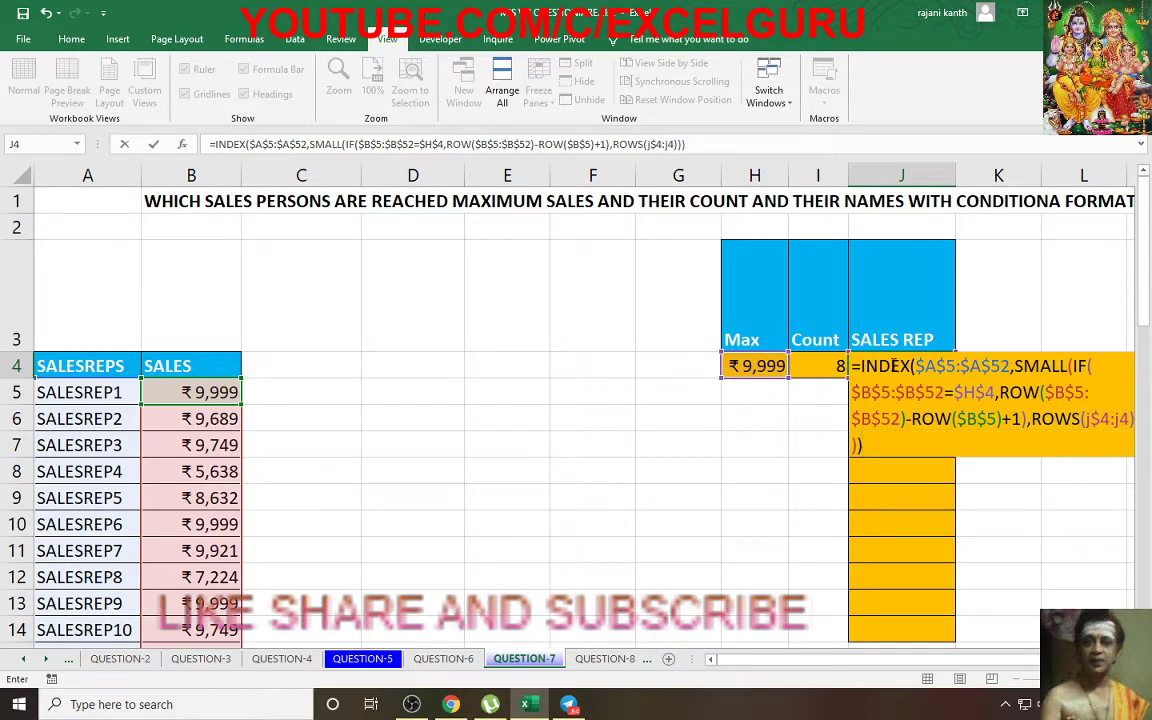
- Wrap it in IF(ROWS(J$4:J4)>$I$4,"",…), commit as an array formula and fill down to J14
click(1034, 419)
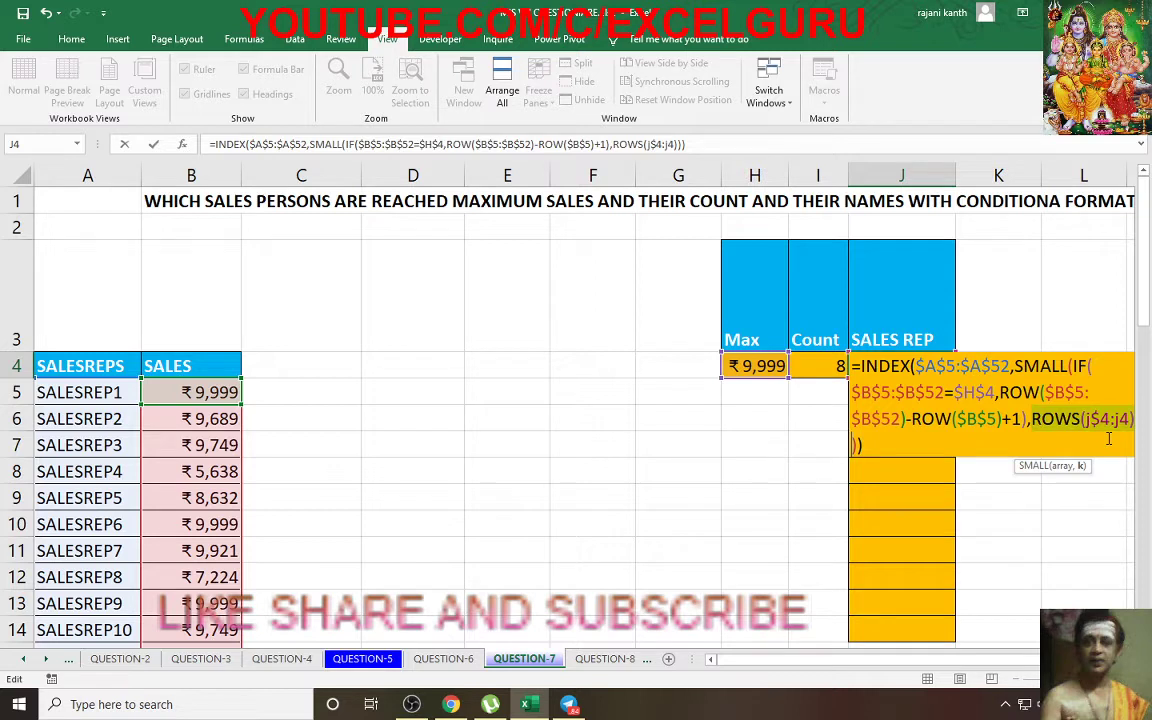
click(862, 367)
text(IF()
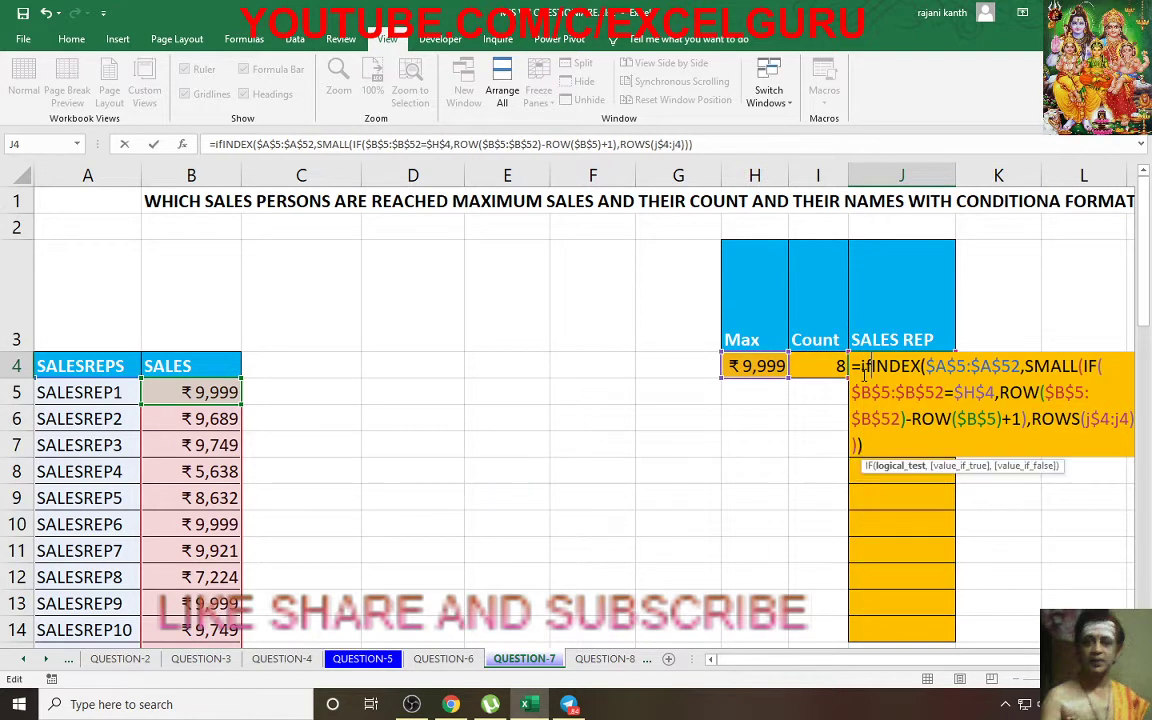
key(ctrl+v)
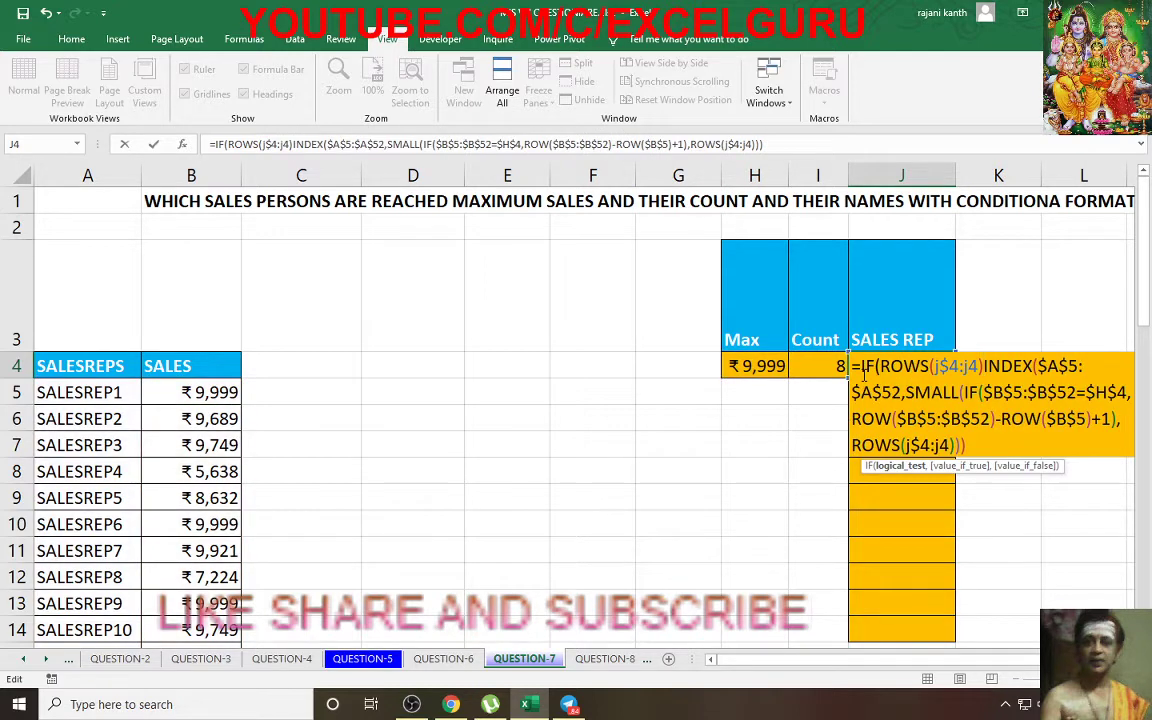
text(>)
click(836, 366)
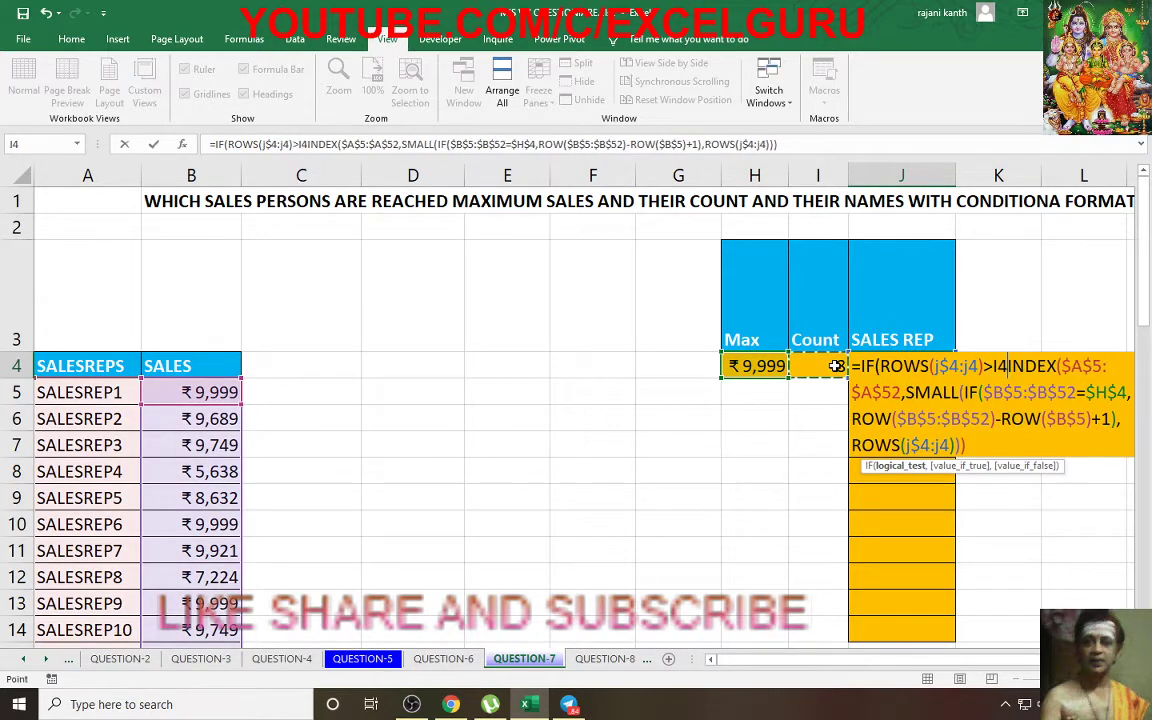
key(F4)
text($I$4,)
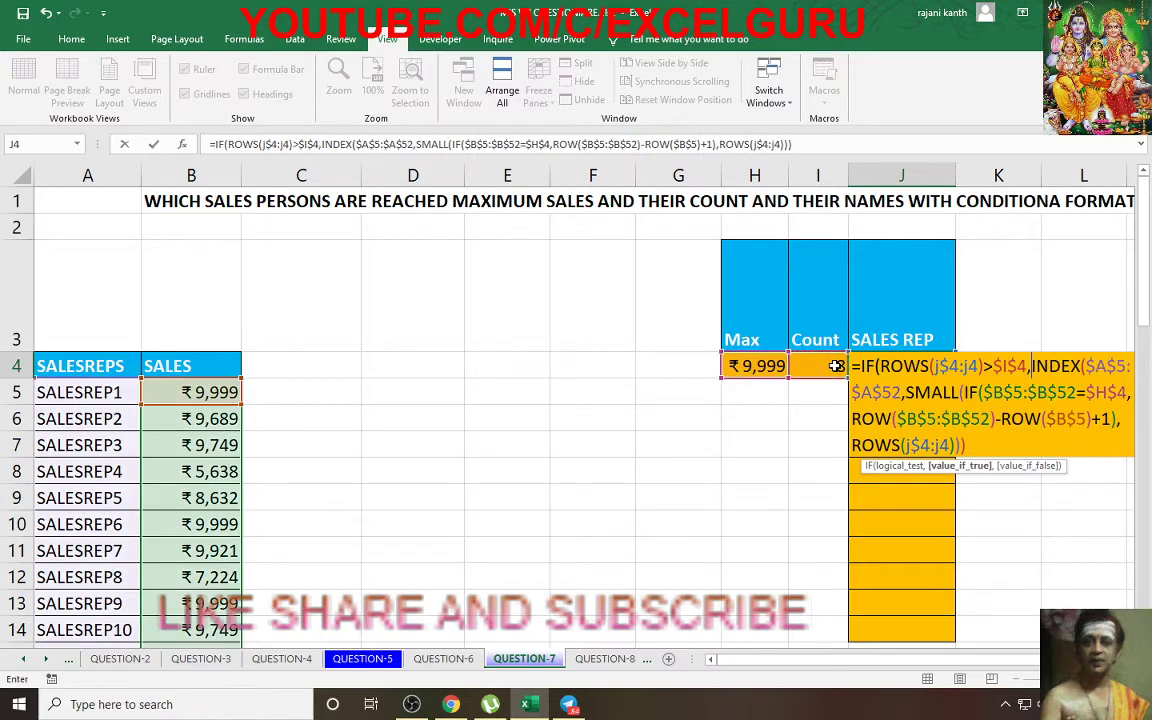
text("",)
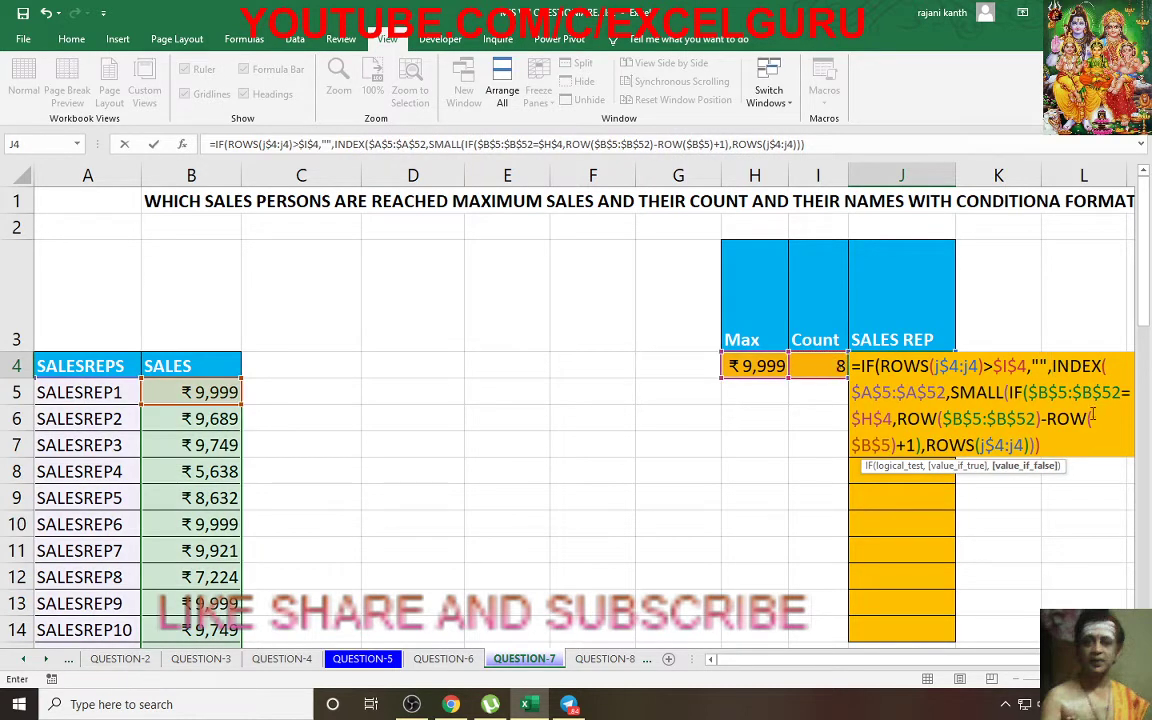
click(1048, 447)
text())
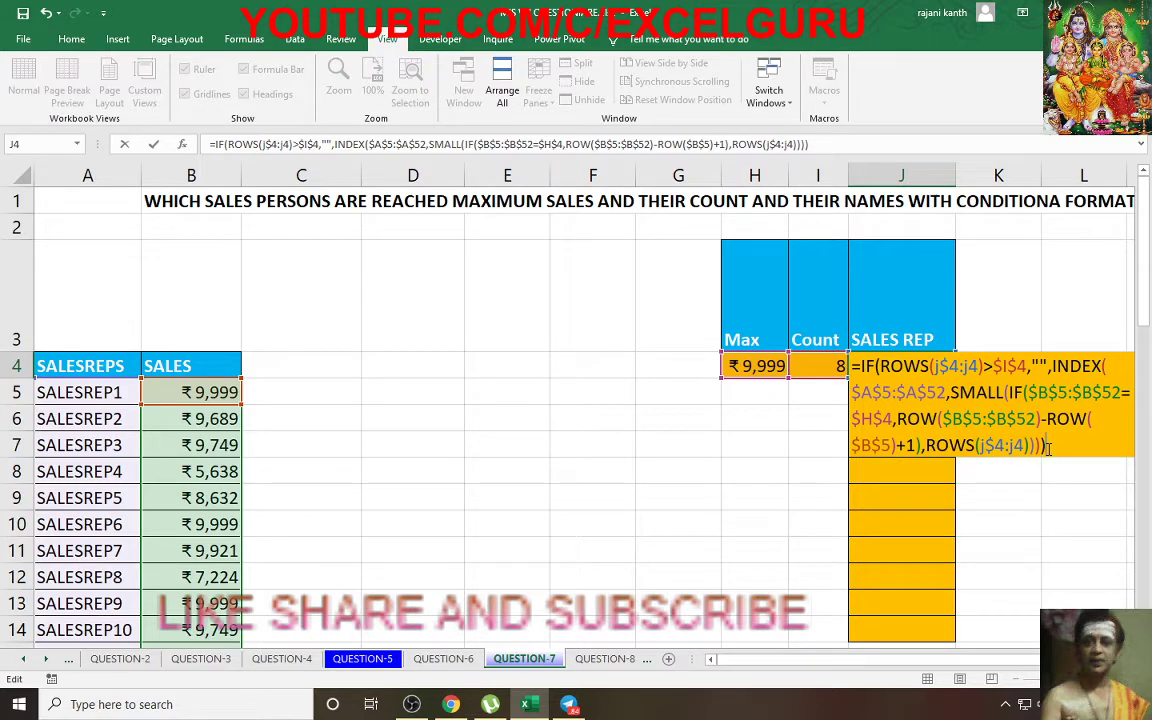
key(ctrl+shift+Return)
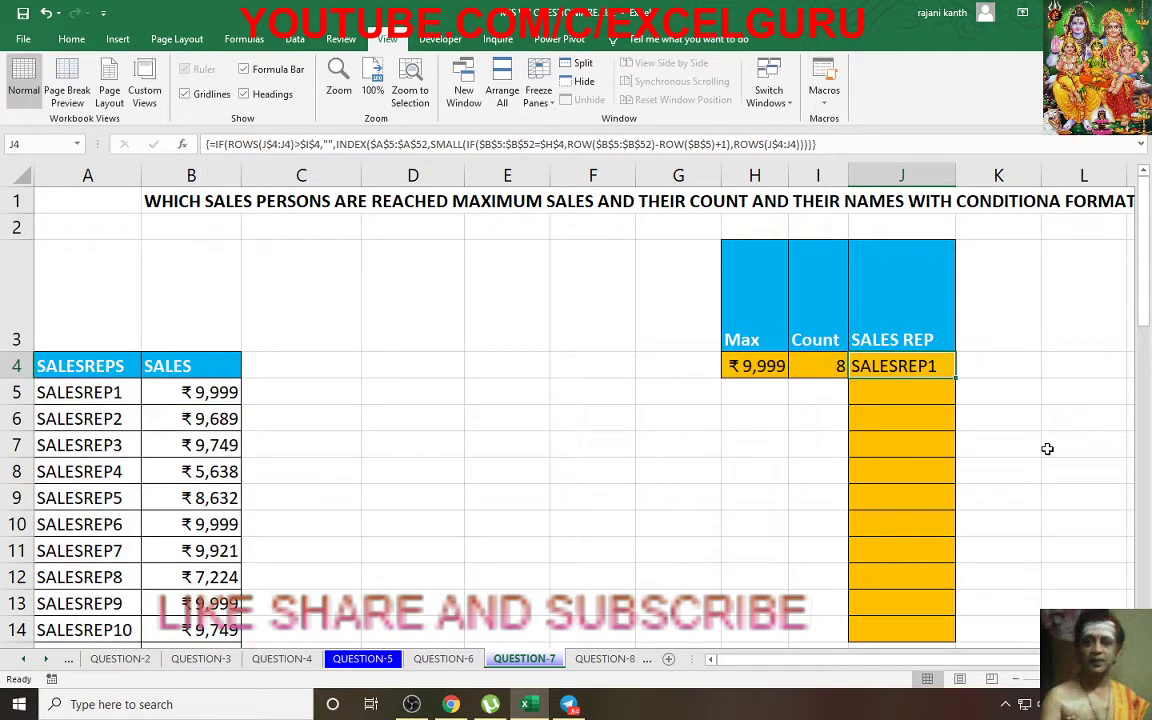
drag(955, 378, 945, 637)
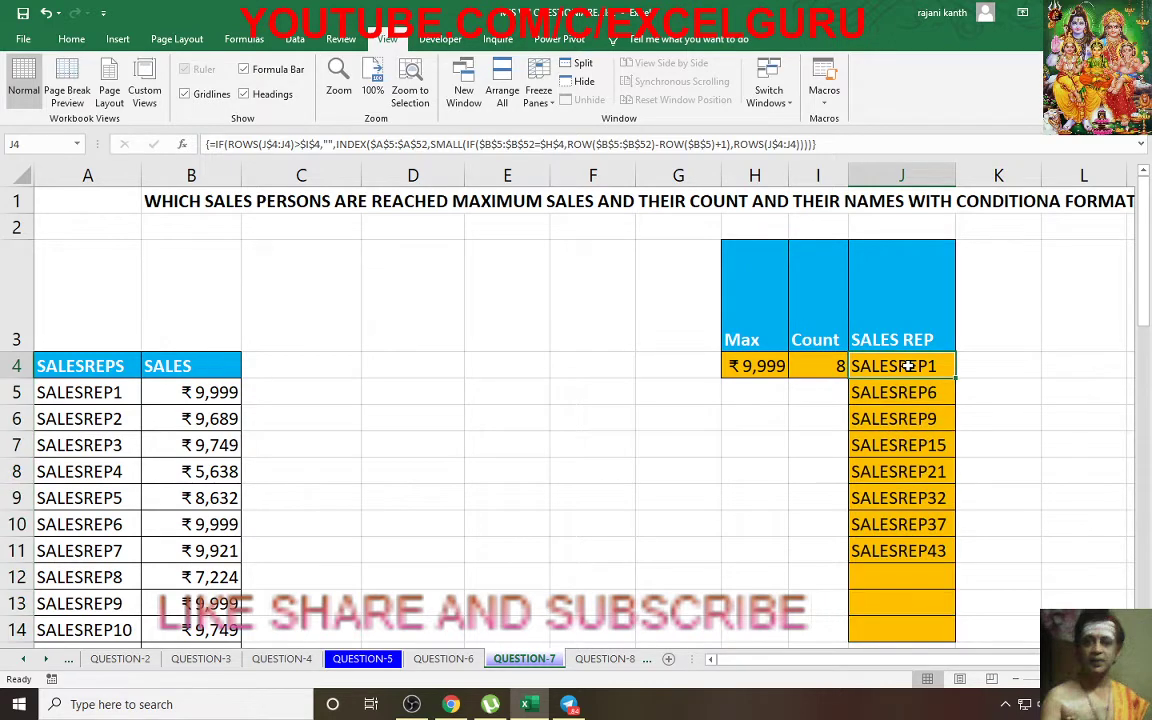
- Evaluate J4's $B$5:$B$52=$H$4 test with F9 into a TRUE/FALSE array
double_click(907, 366)
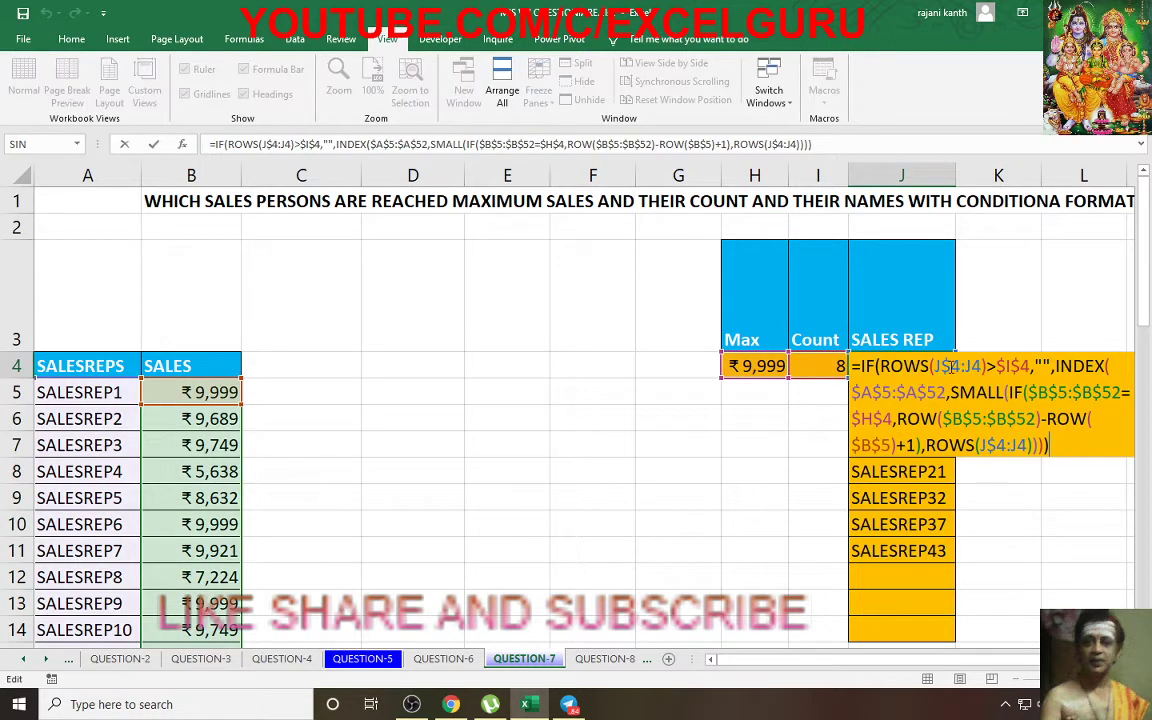
click(1027, 392)
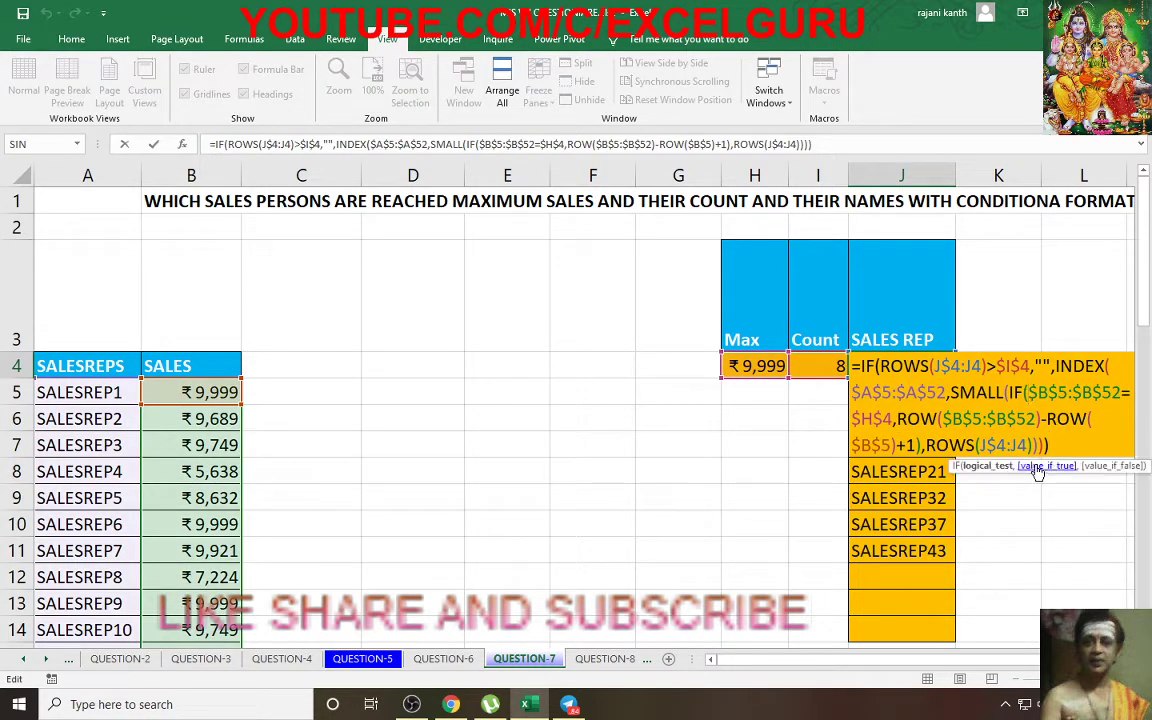
click(980, 467)
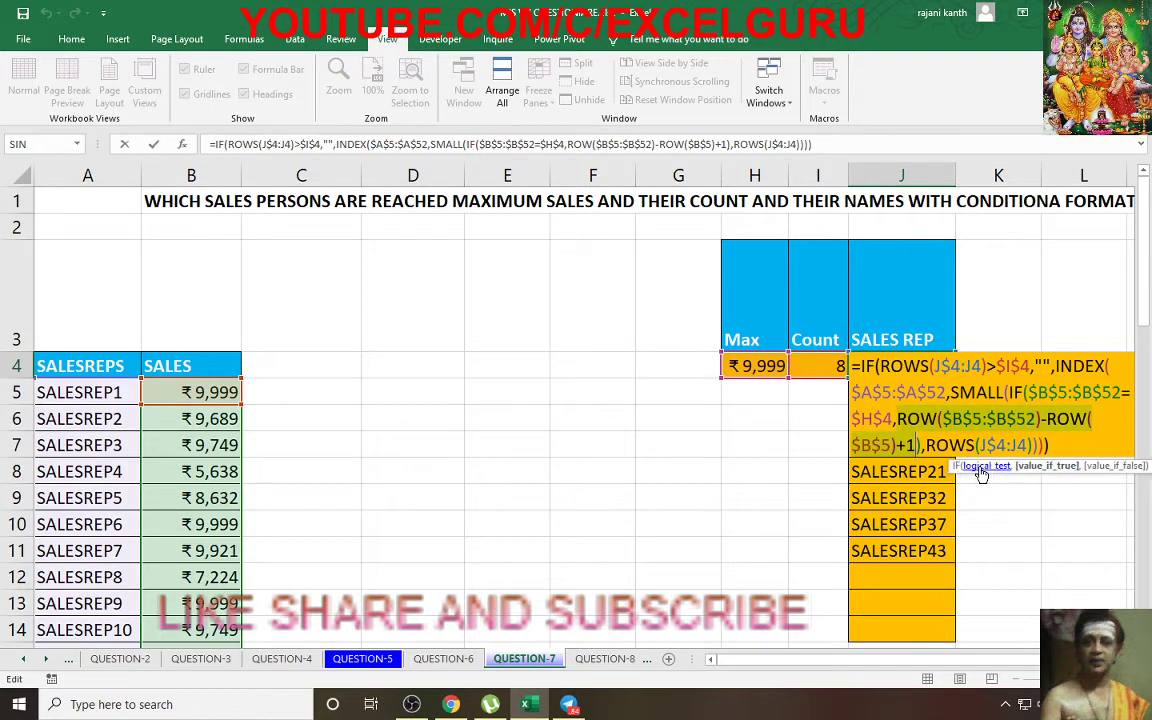
key(F9)
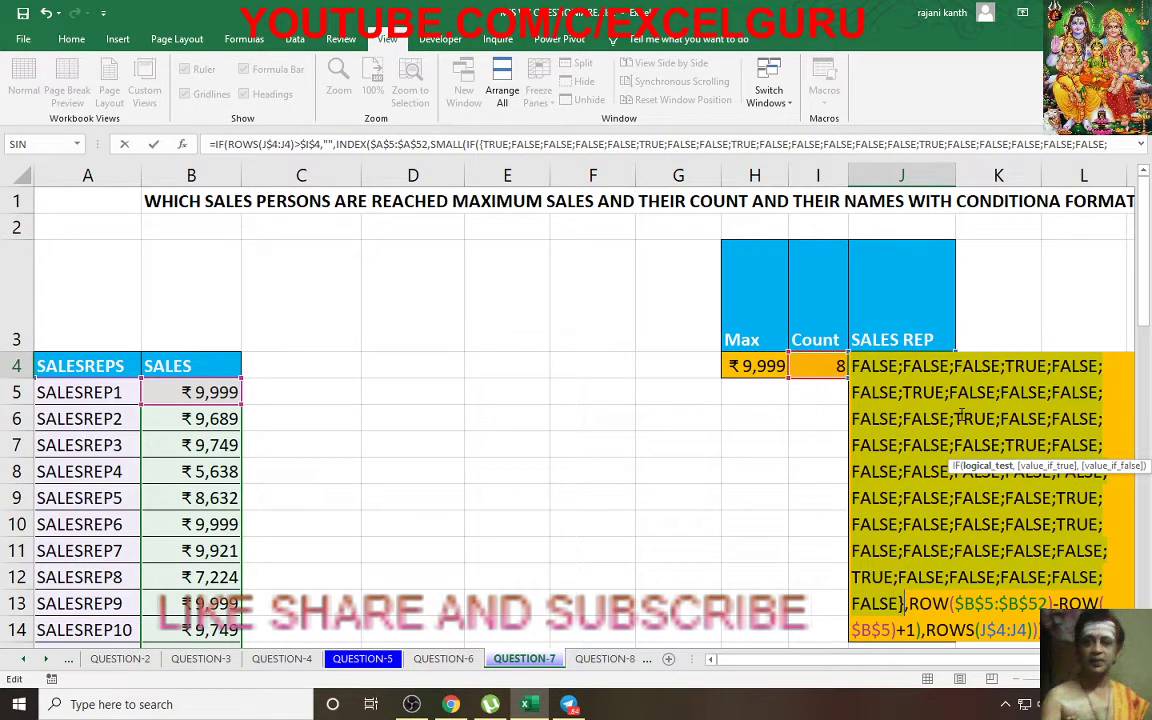
- Evaluate ROW($B$5:$B$52)-ROW($B$5)+1 with F9 into the array {1;2;…;48}
click(912, 604)
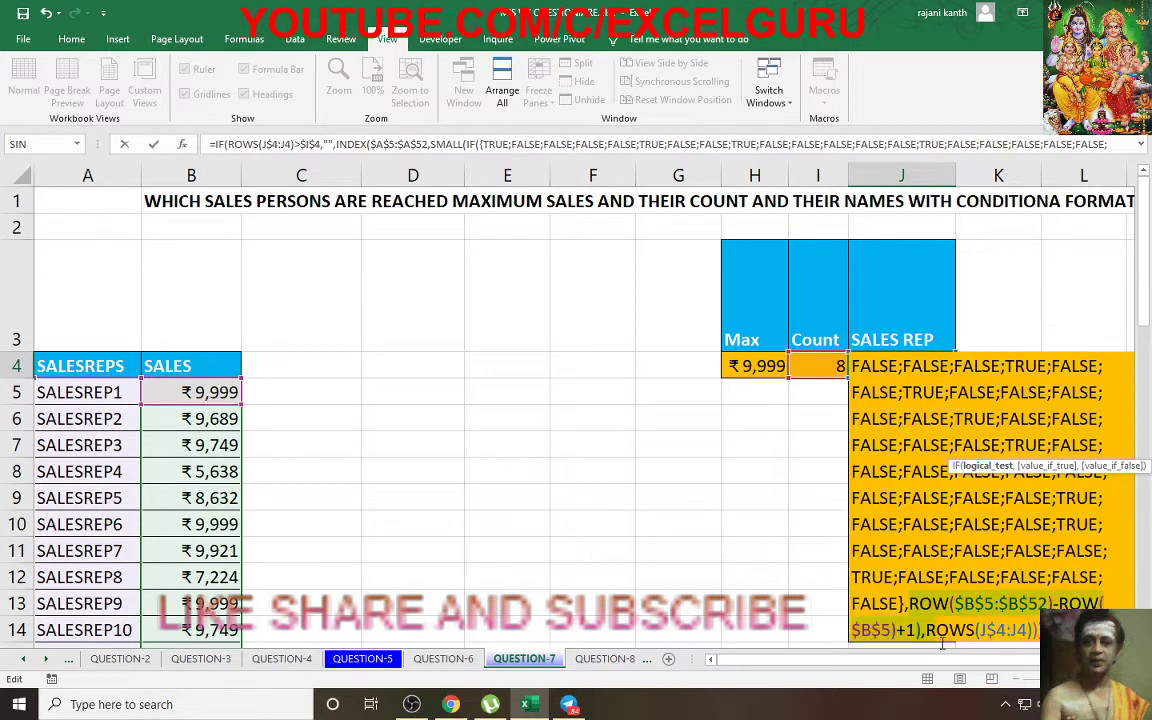
click(920, 636)
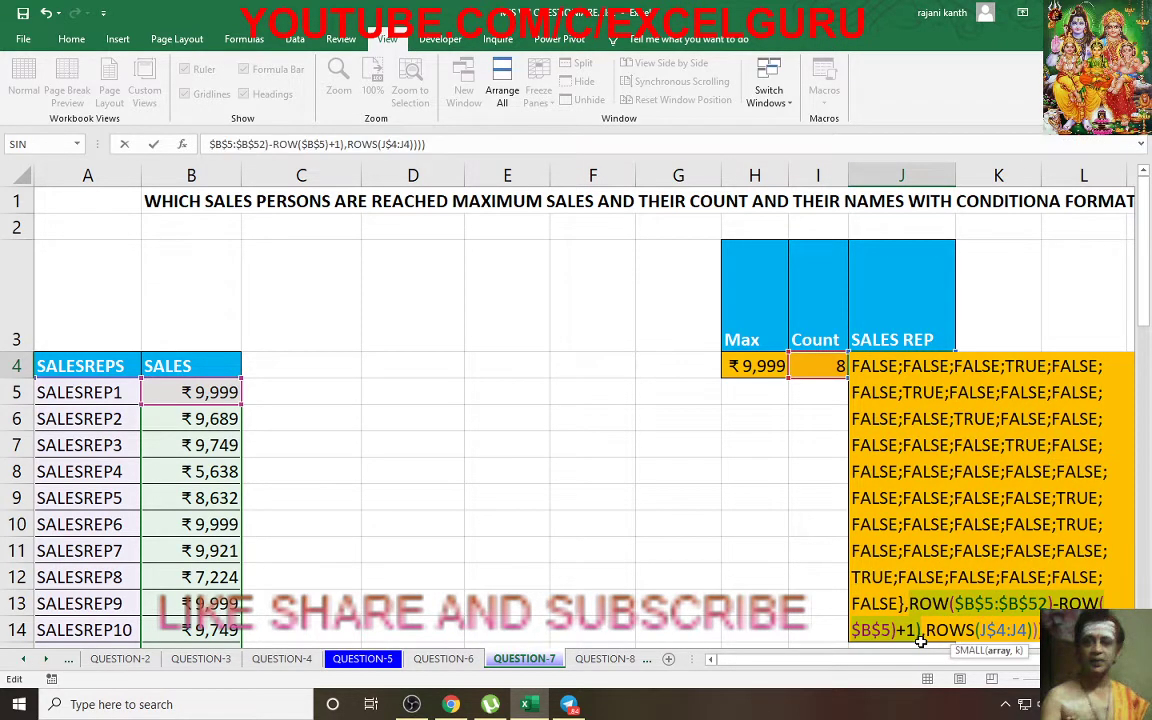
key(Return)
key(Return)
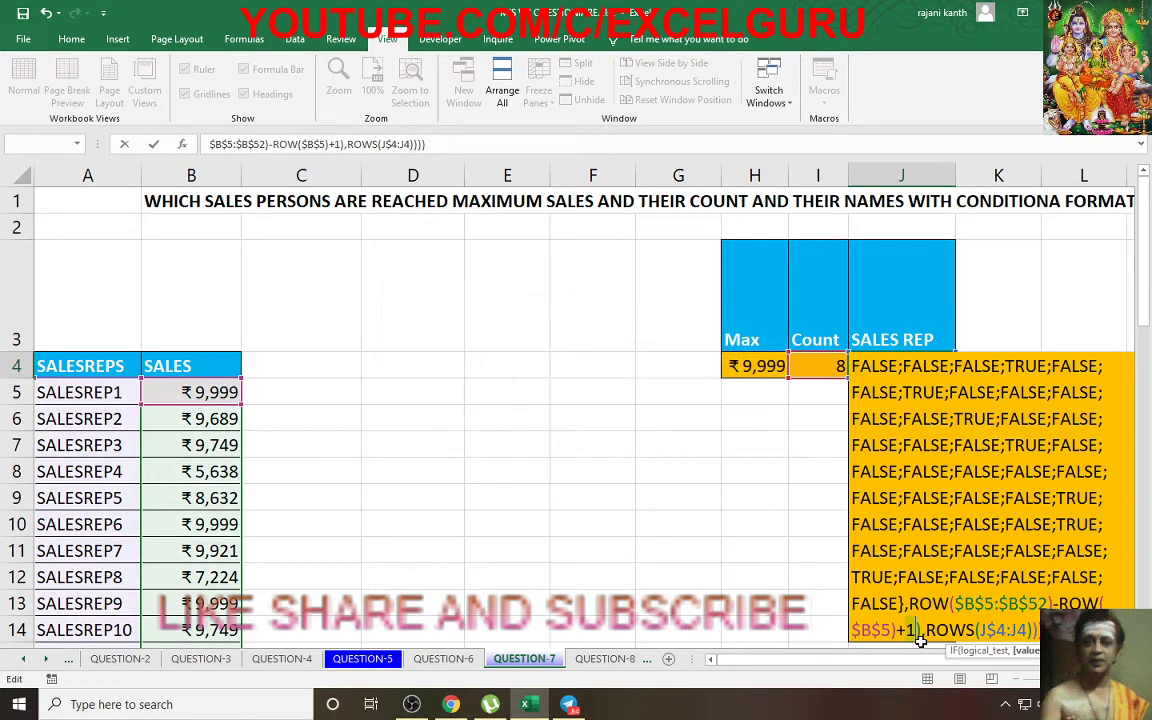
drag(910, 604, 922, 631)
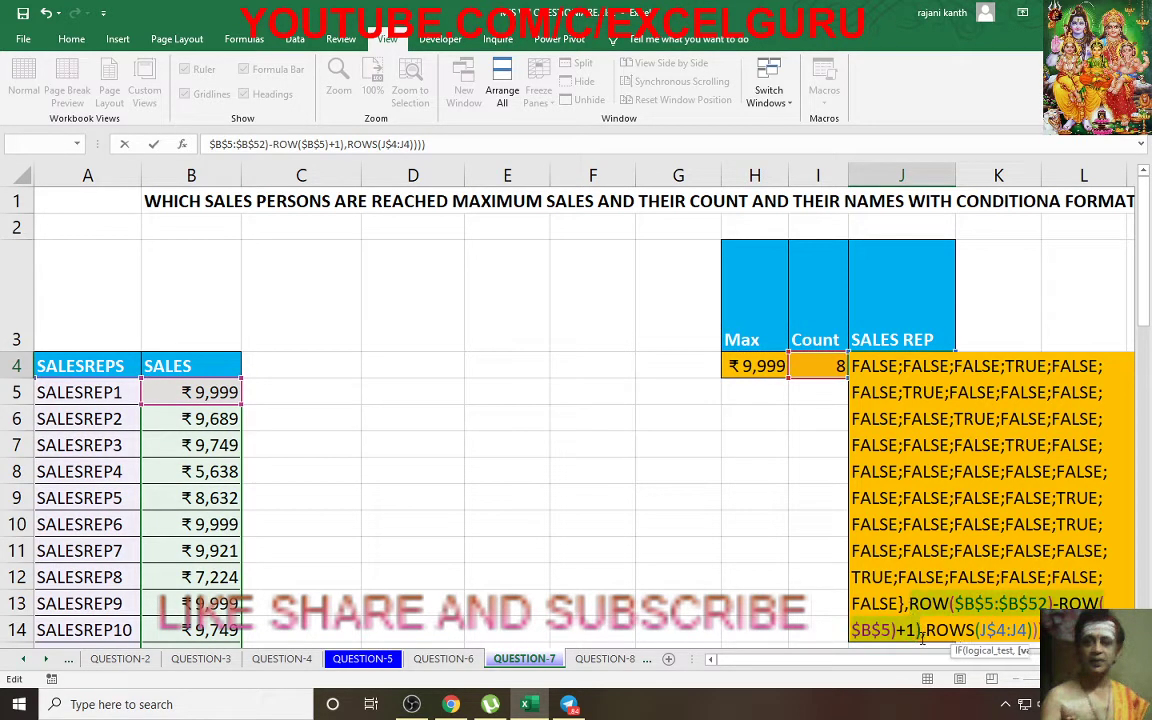
key(F9)
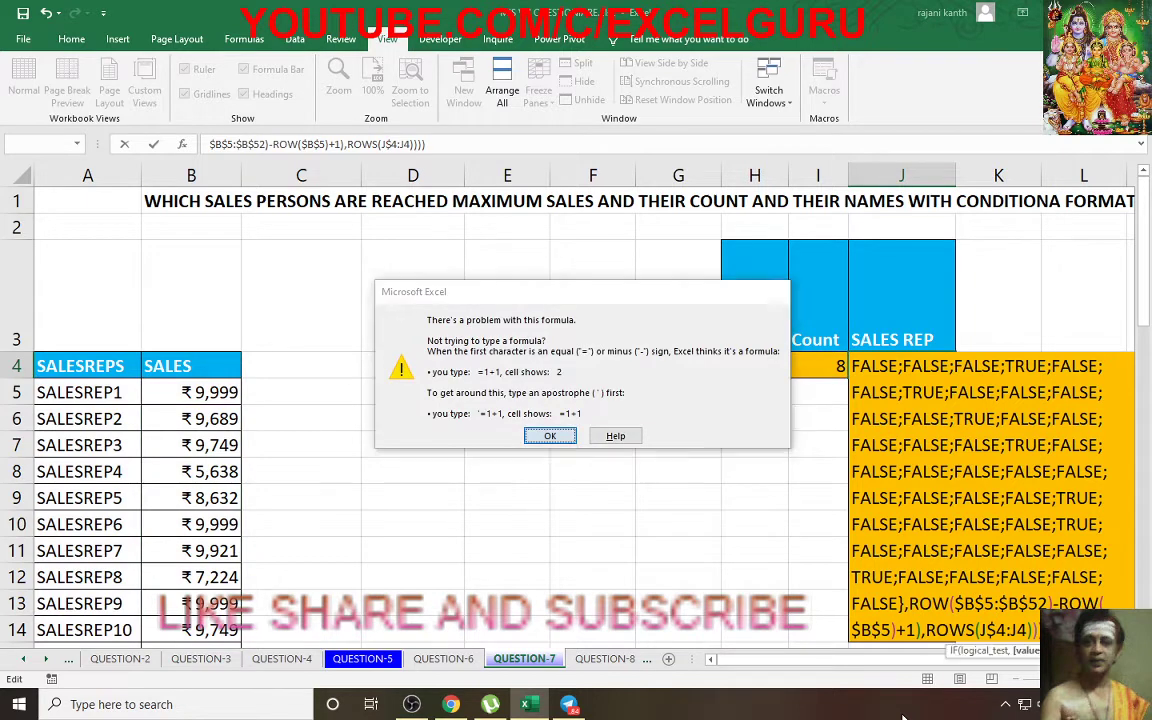
key(Return)
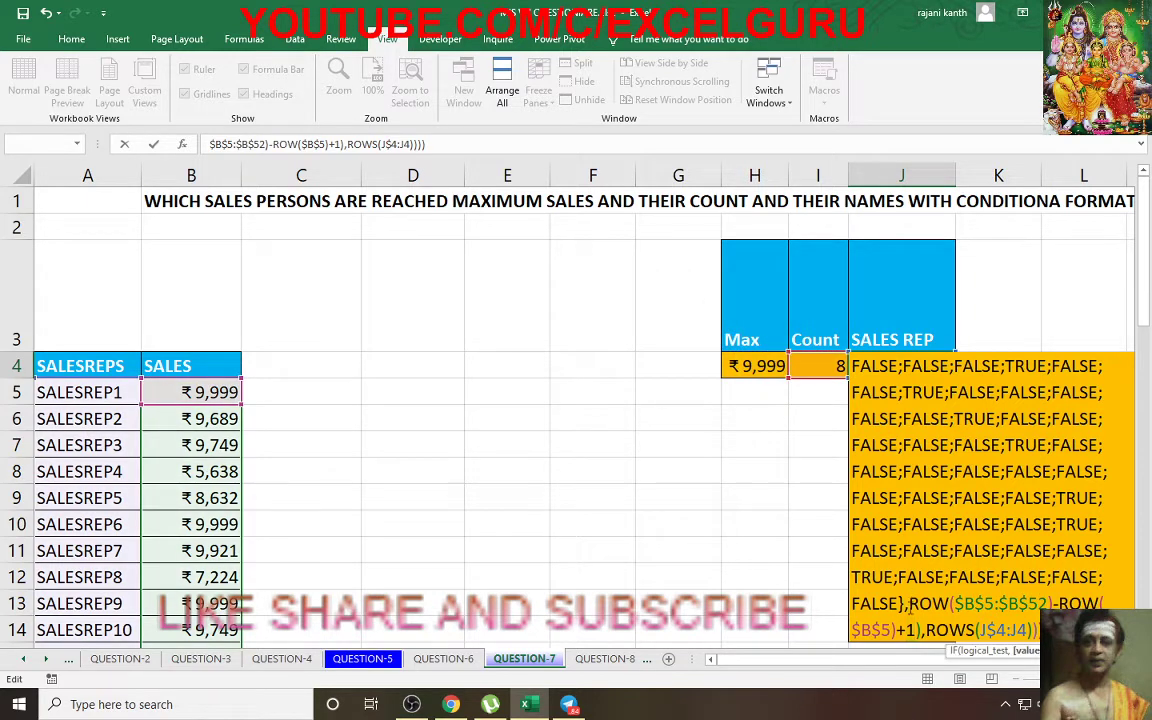
drag(910, 604, 922, 632)
key(F9)
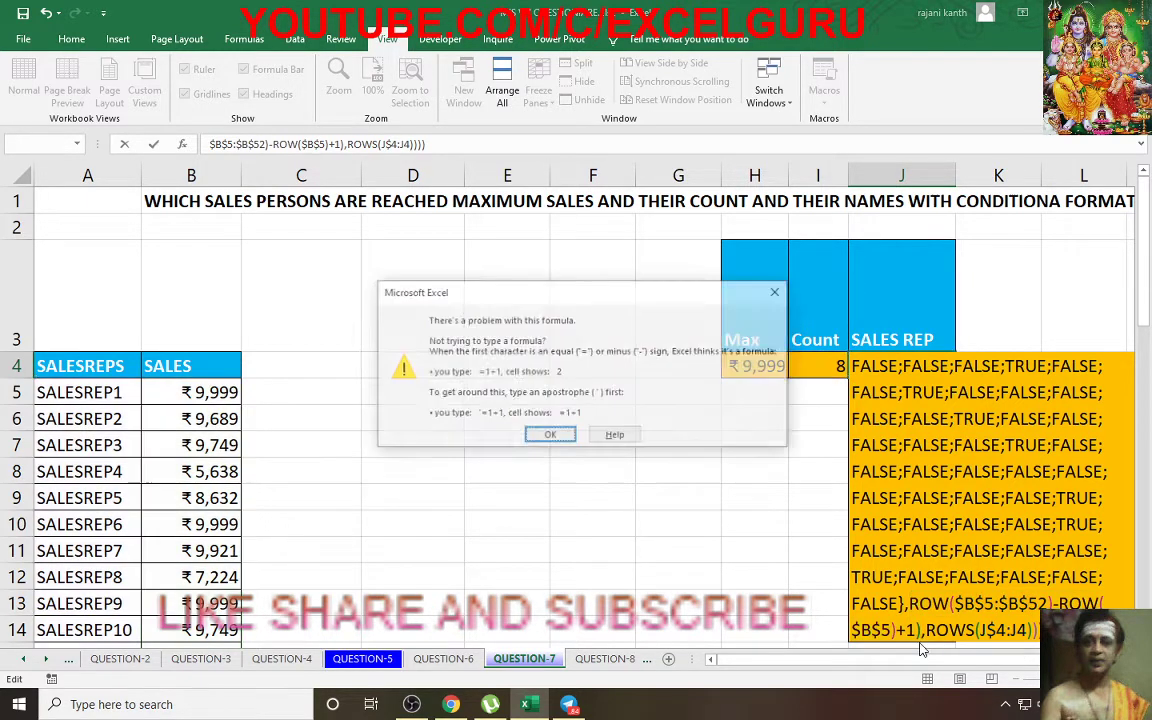
key(Return)
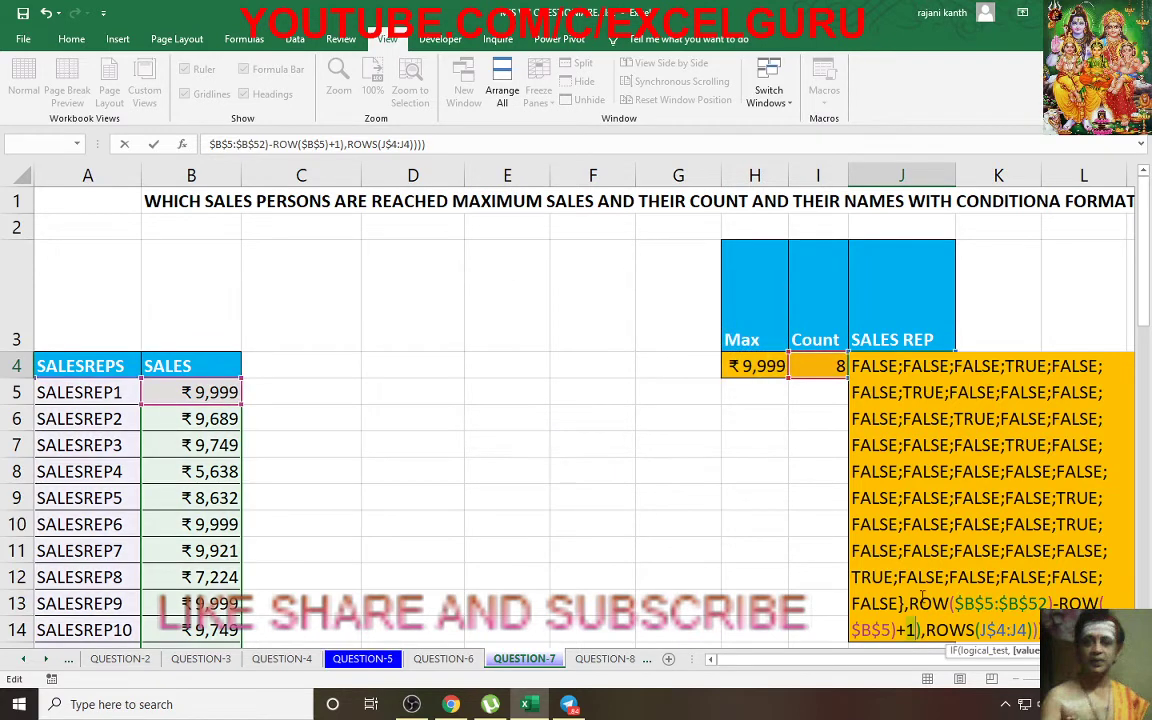
scroll(918, 600, down, 1)
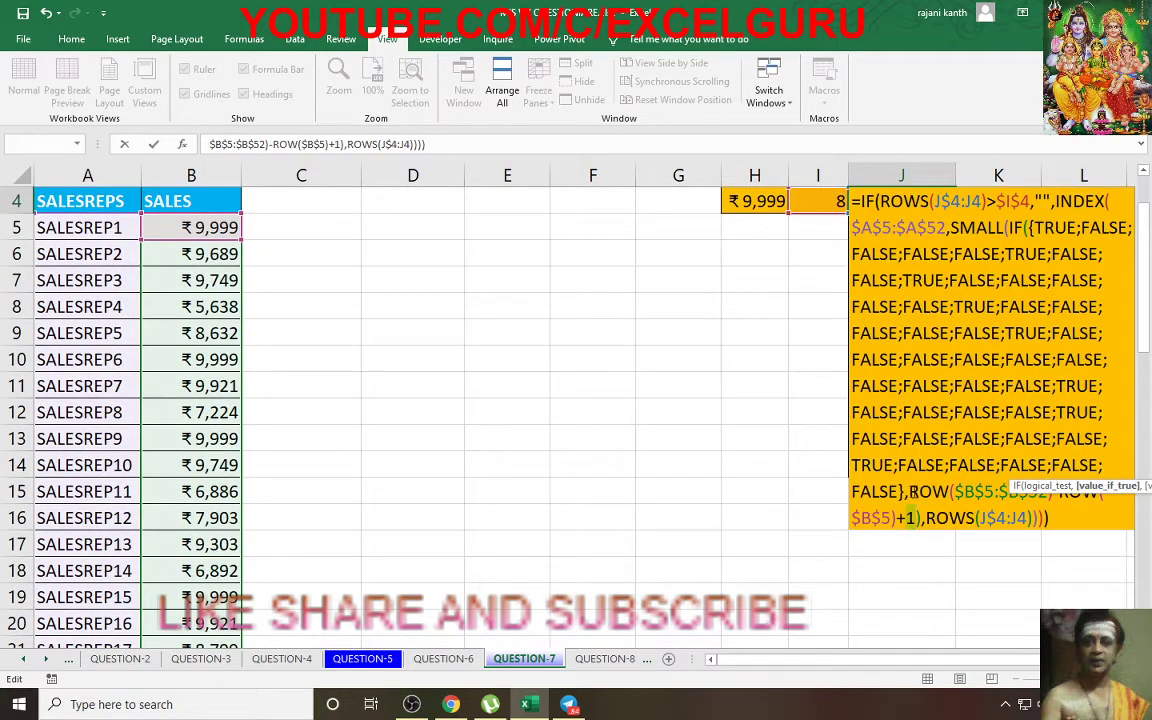
drag(910, 491, 921, 518)
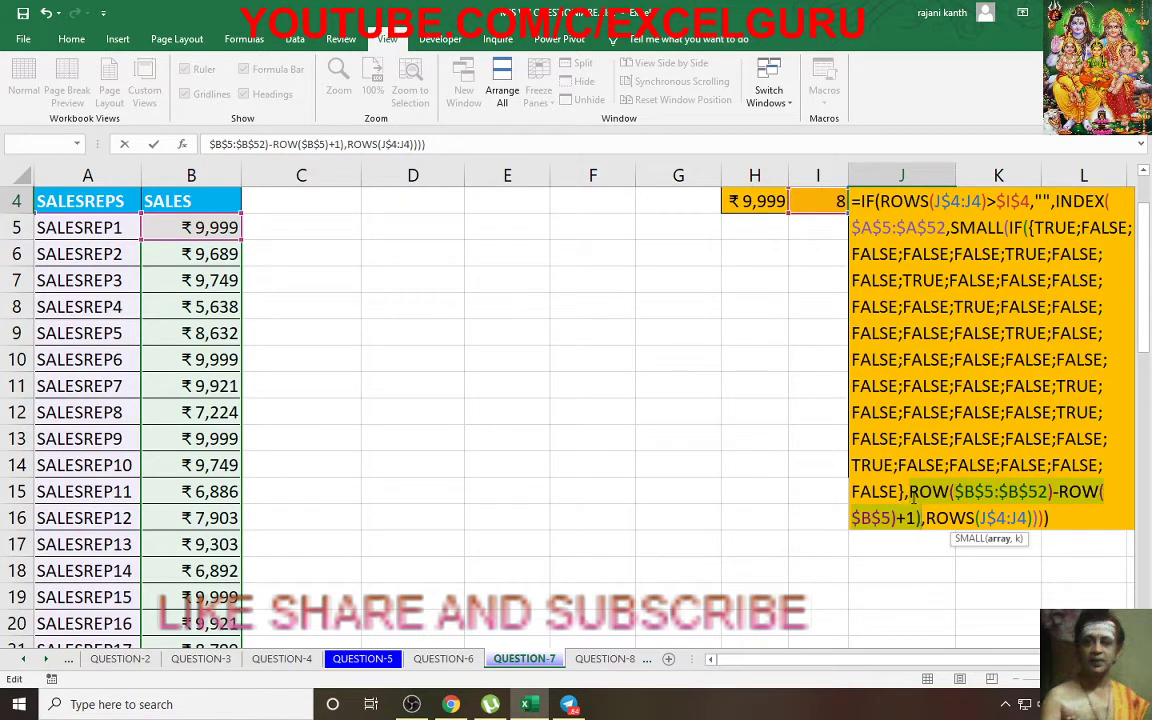
key(shift+Left)
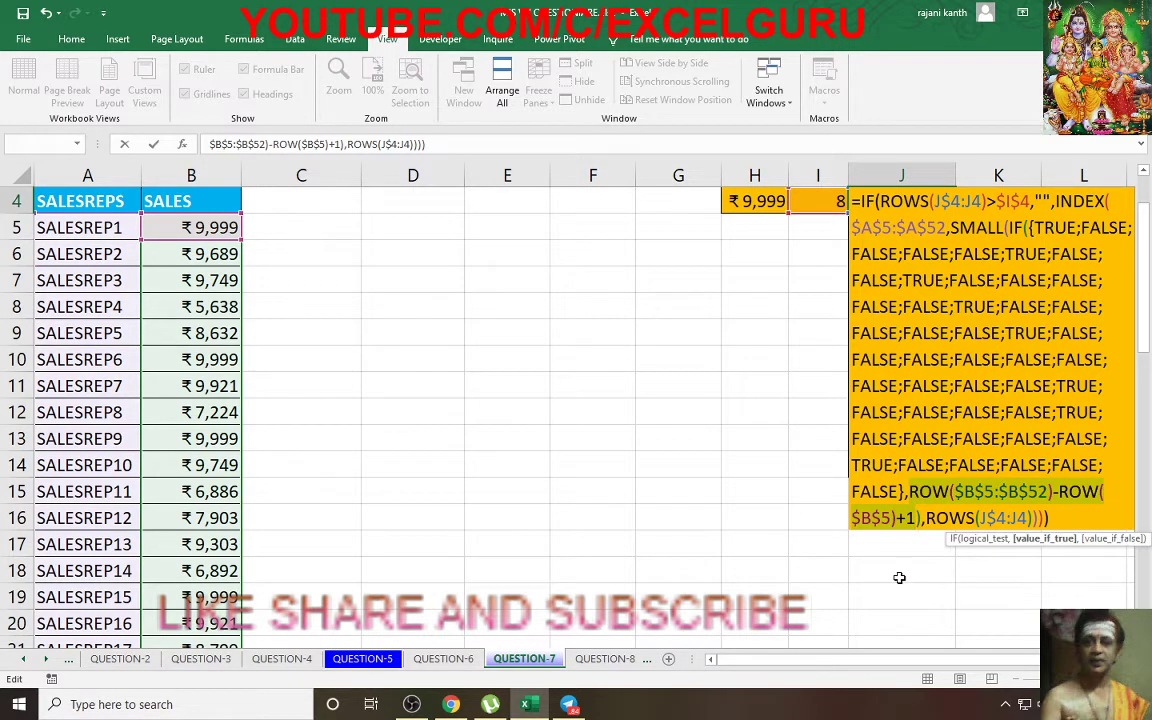
key(F9)
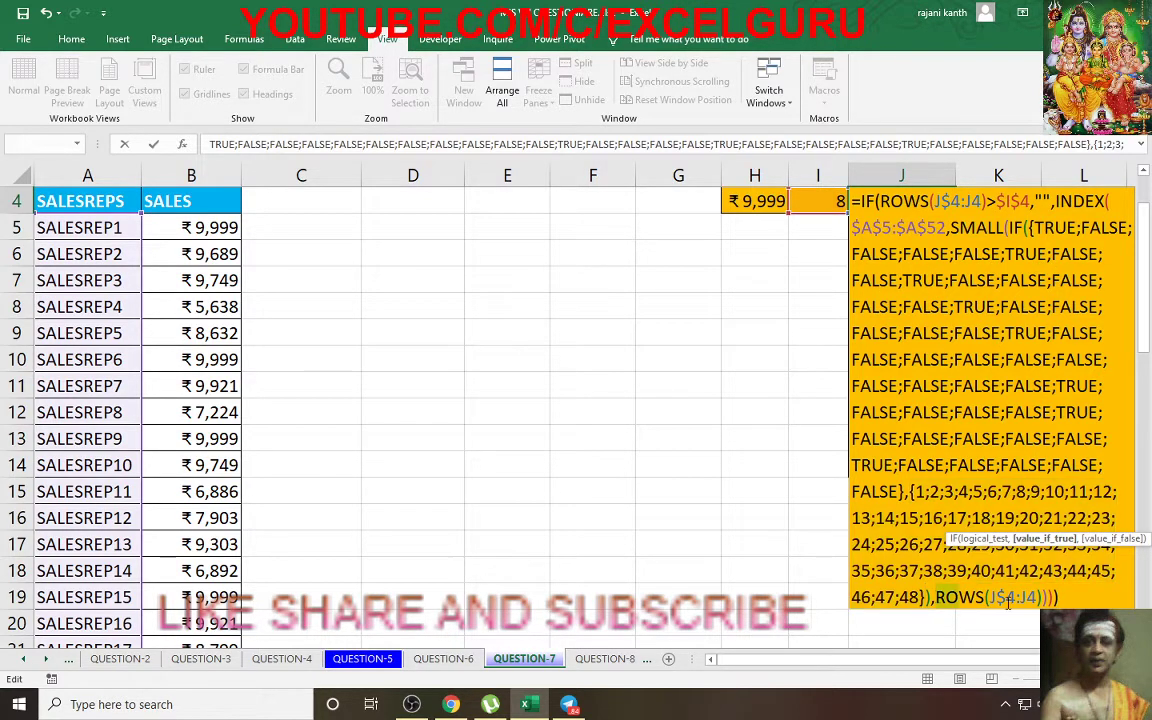
- Replace ROWS(J$4:J4) with 1 and evaluate the IF into matching row positions
click(1045, 598)
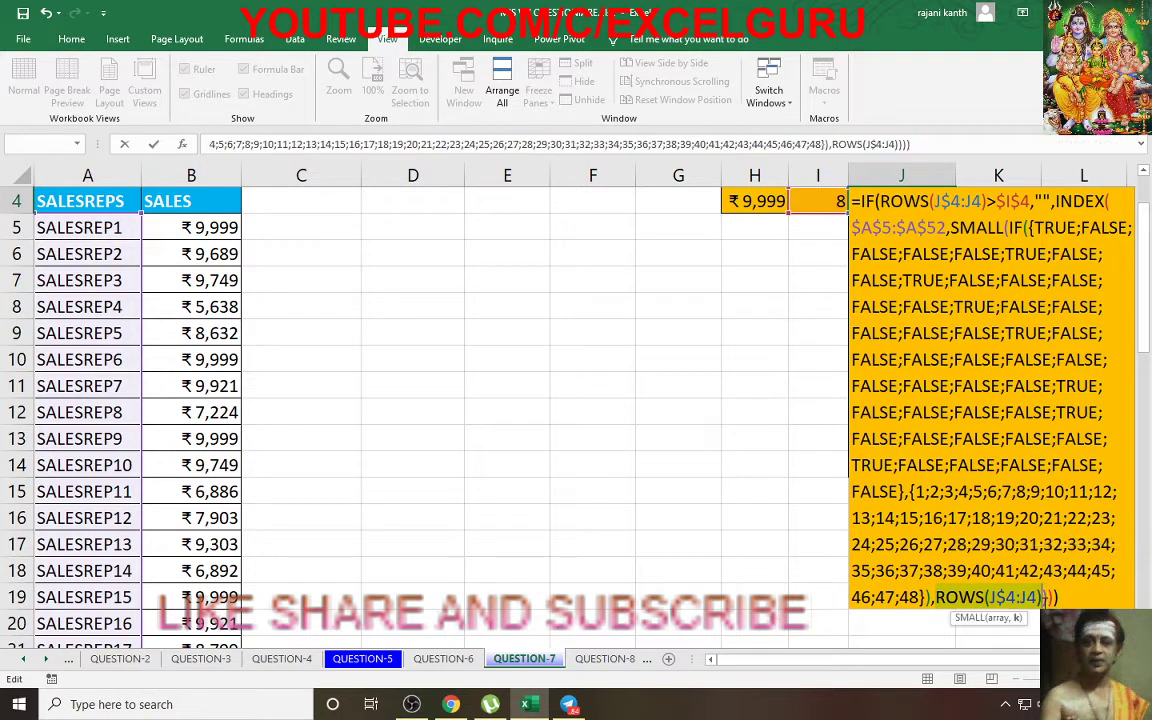
text(1)
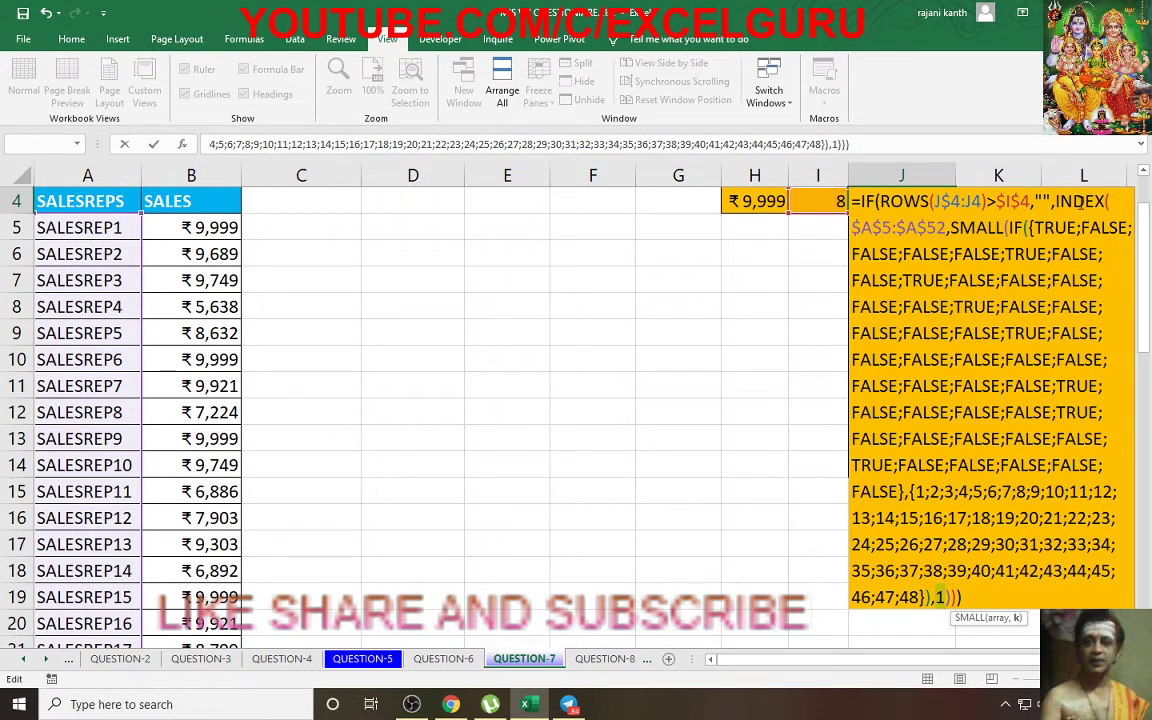
click(1011, 228)
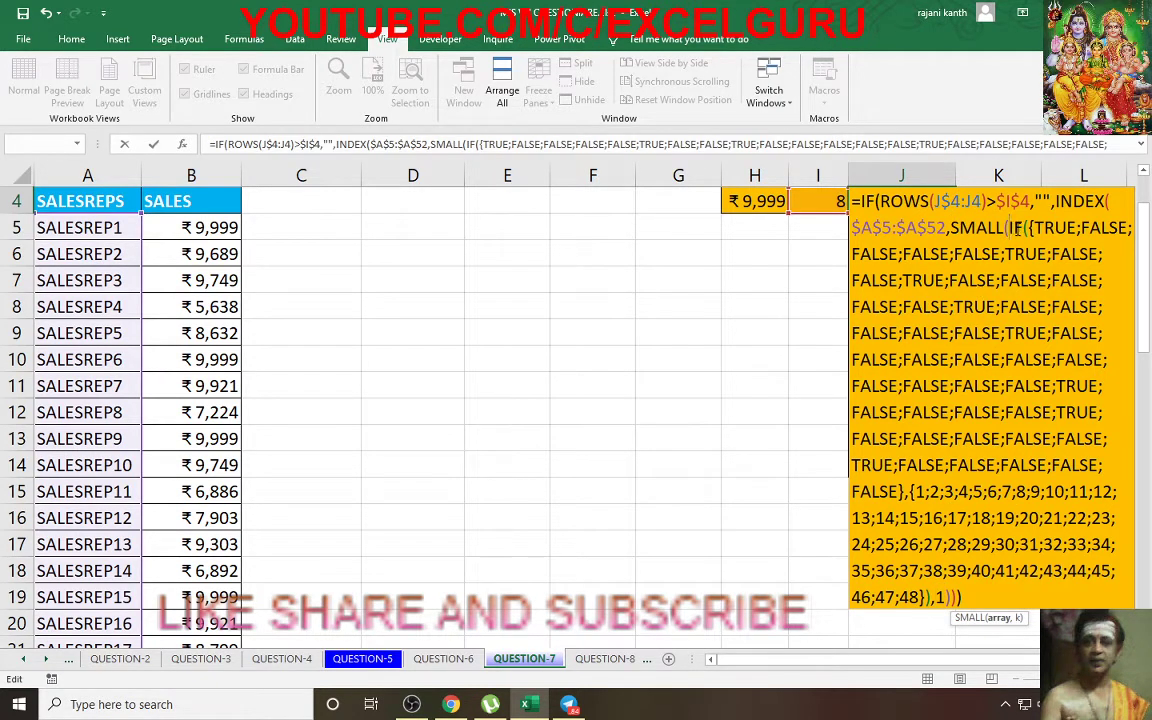
click(999, 619)
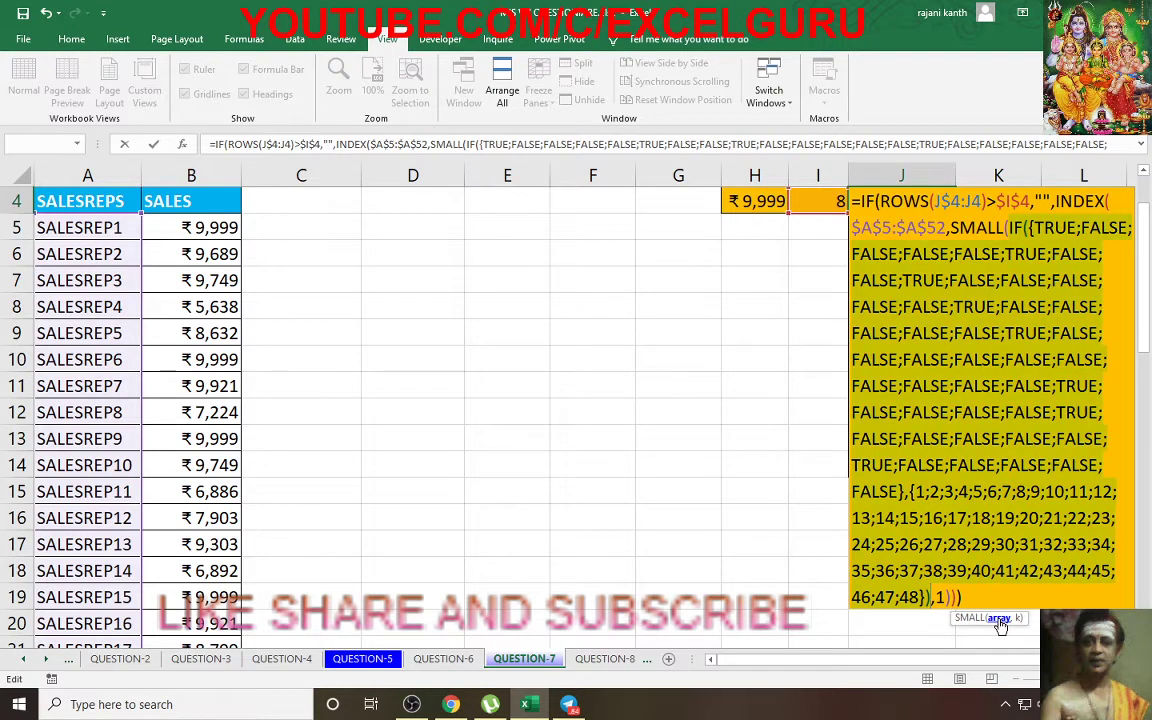
key(F9)
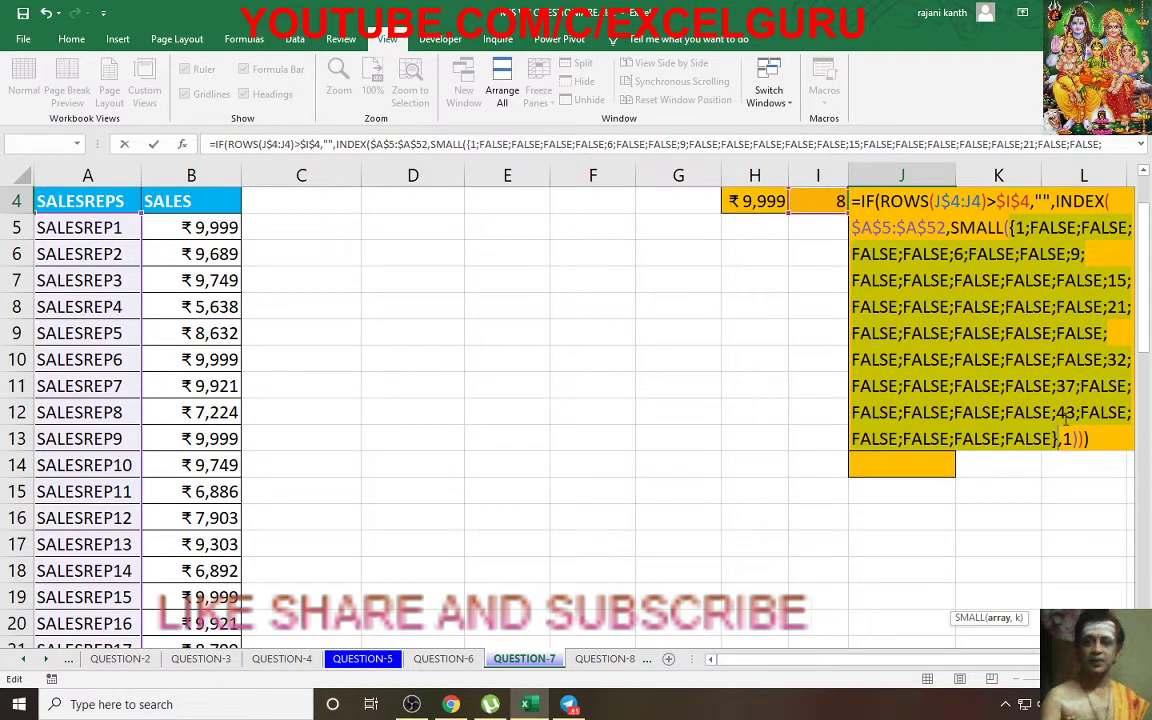
- Reduce the SMALL part of the formula to its result, 1
click(1019, 228)
click(1073, 439)
click(953, 395)
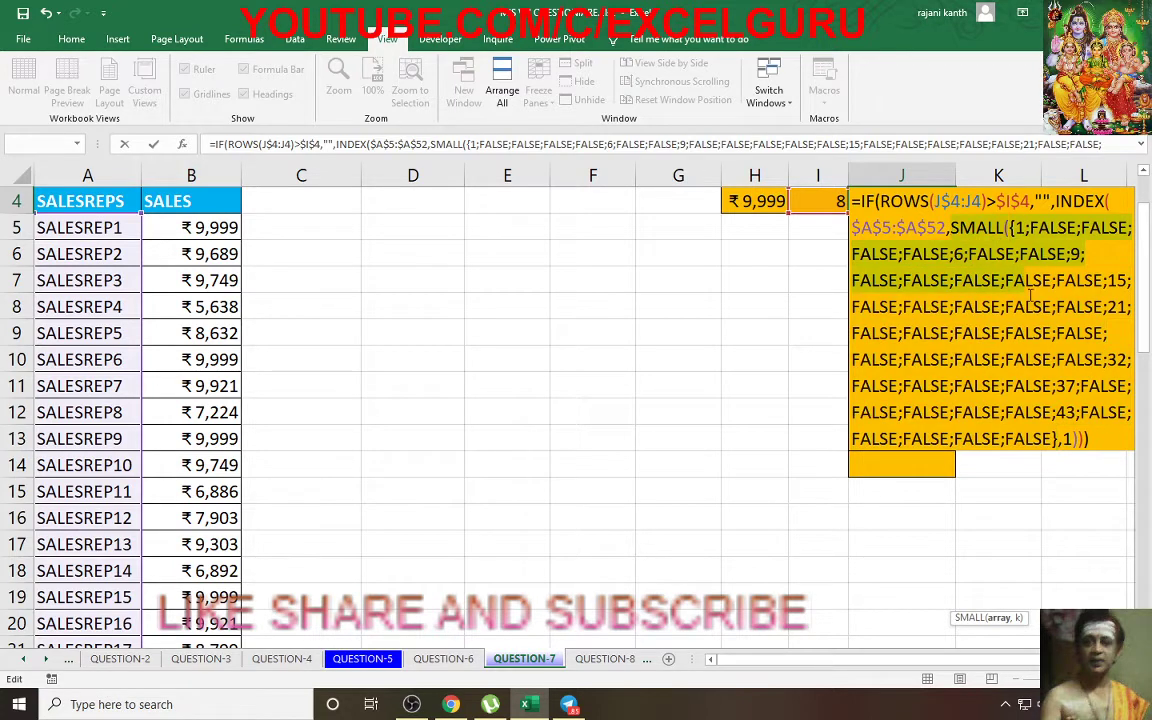
click(1090, 440)
key(F9)
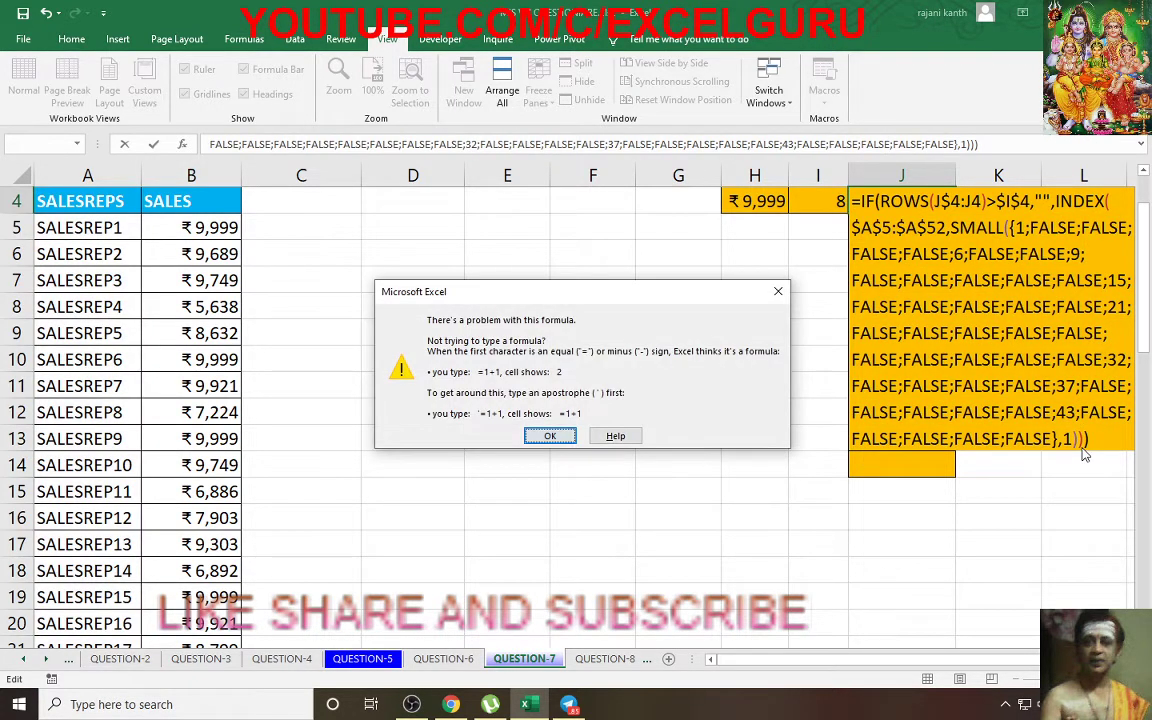
key(Return)
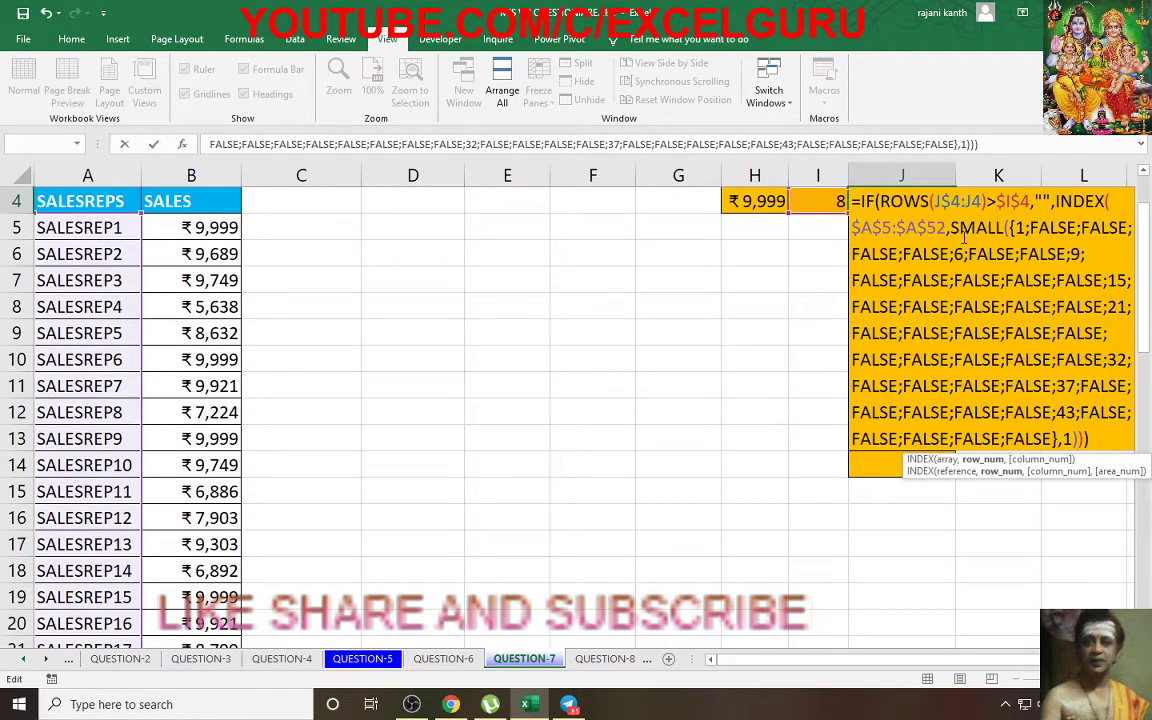
click(951, 228)
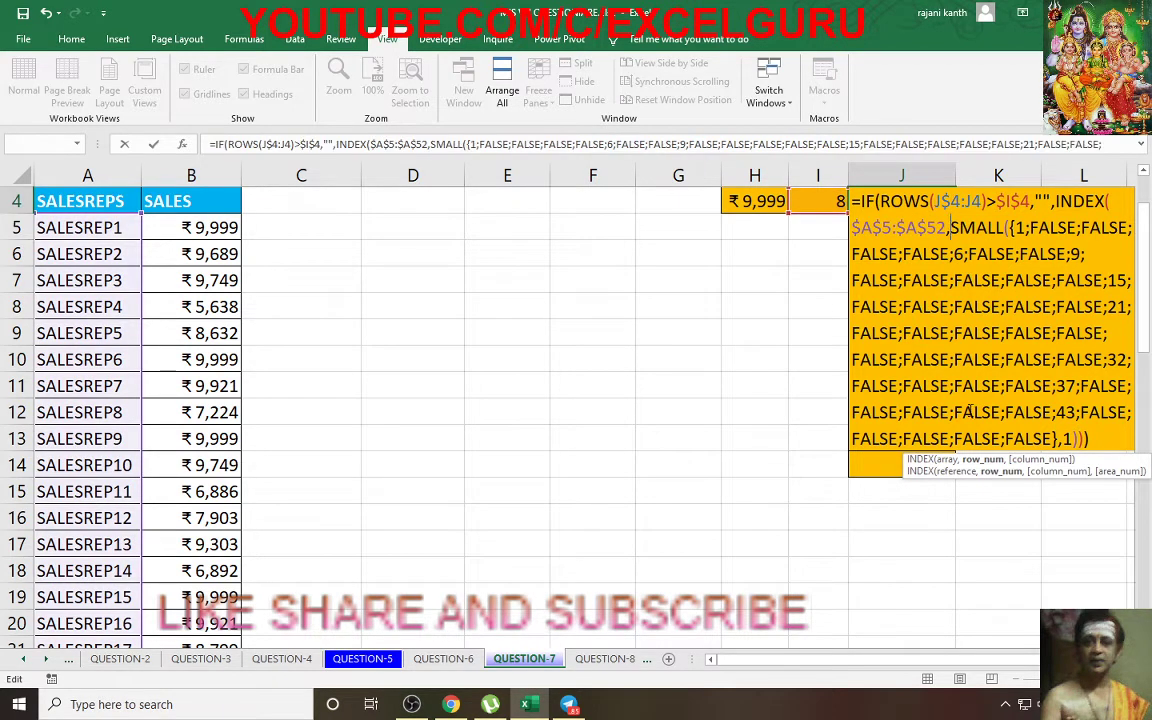
drag(951, 228, 988, 460)
key(Delete)
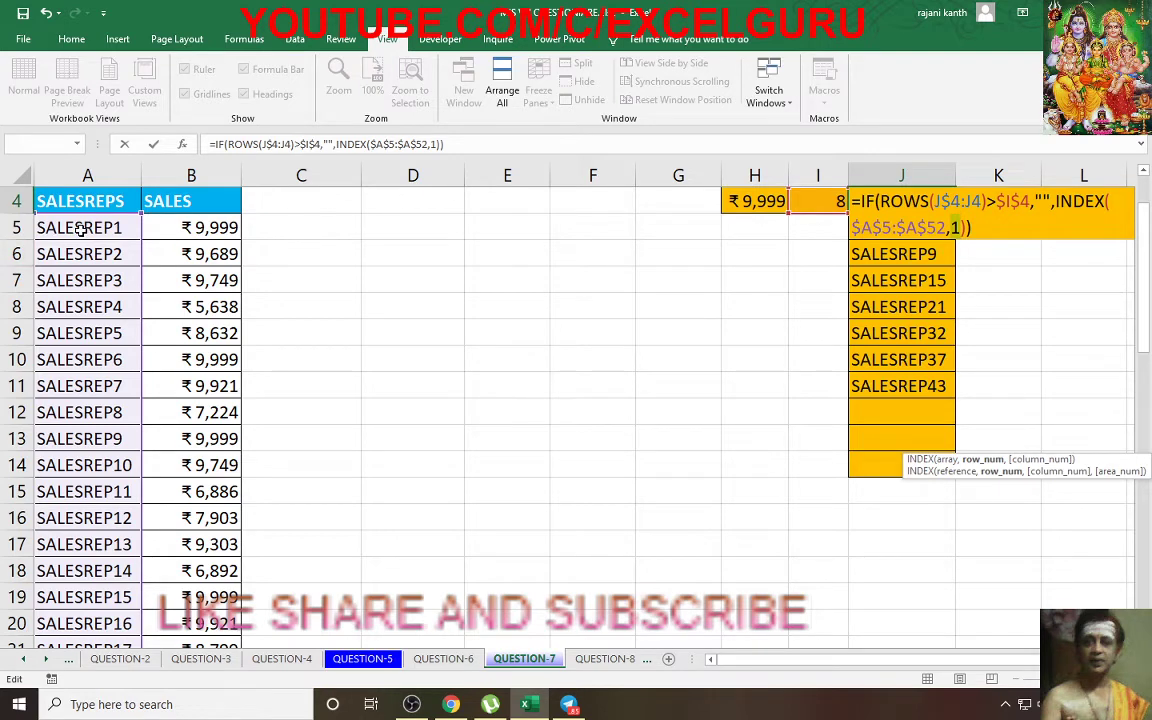
- Evaluate INDEX($A$5:$A$52,1) to SALESREP1, then cancel to keep the original formula
drag(1056, 201, 958, 228)
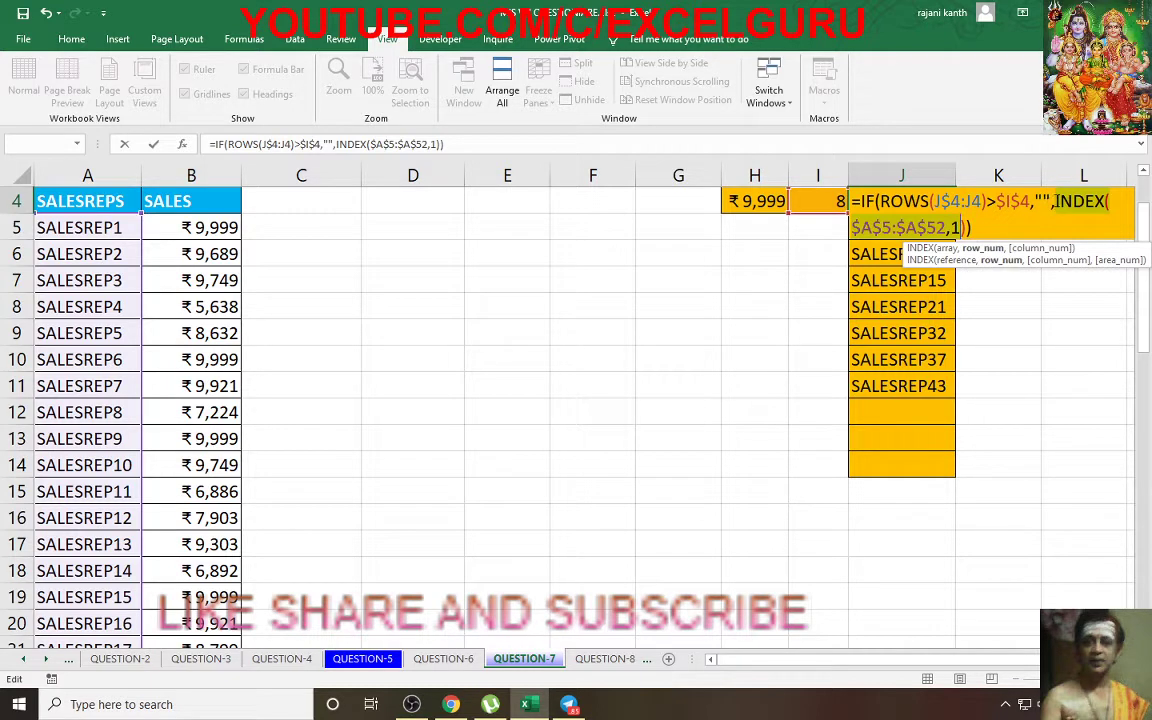
double_click(1043, 201)
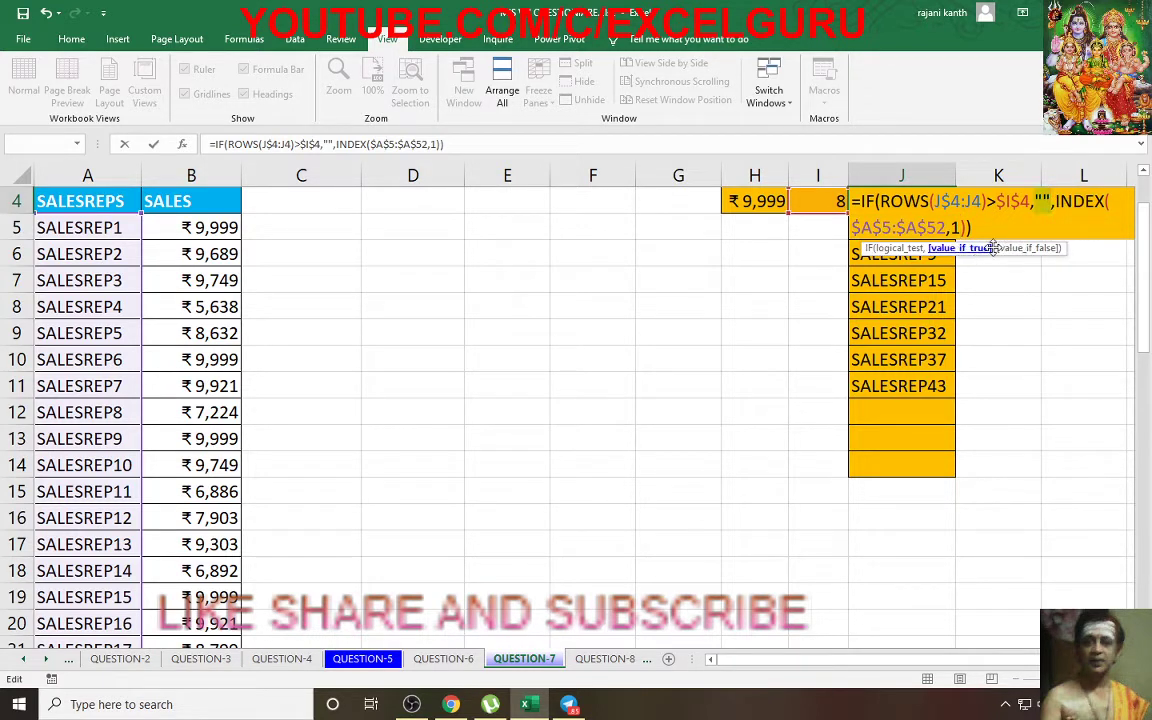
click(1027, 248)
key(F9)
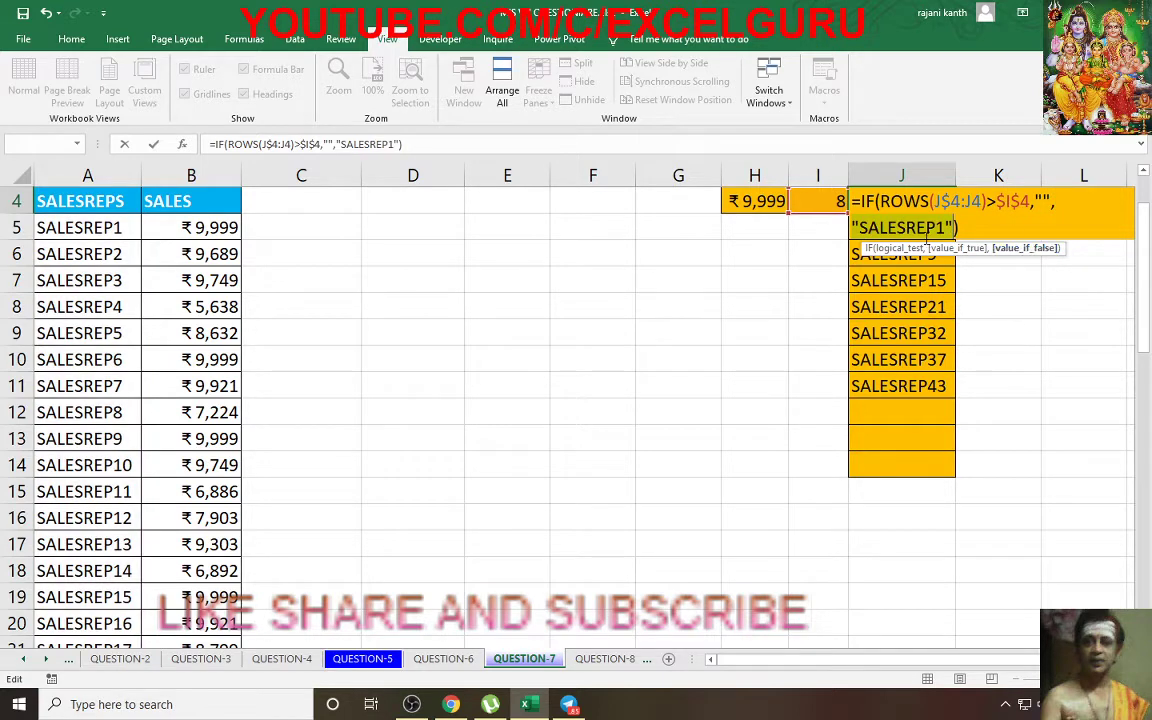
key(Escape)
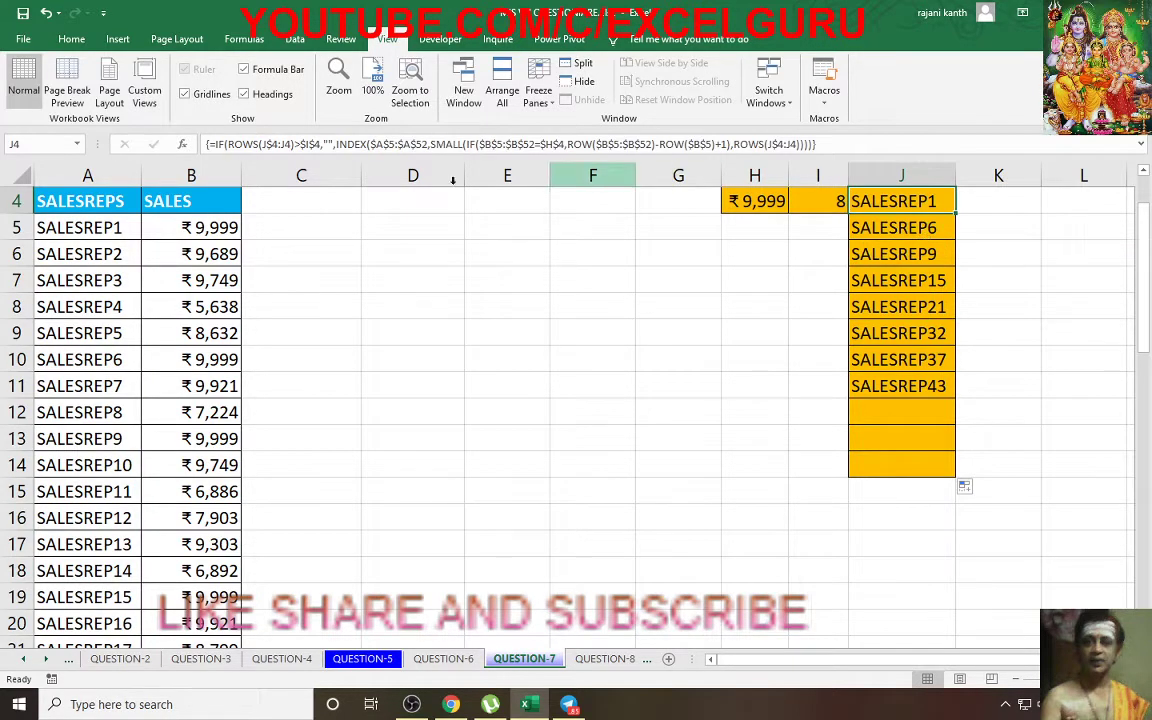
- Enter 9999 as SALESREP4's sales in B8, raising Count to 9
click(204, 310)
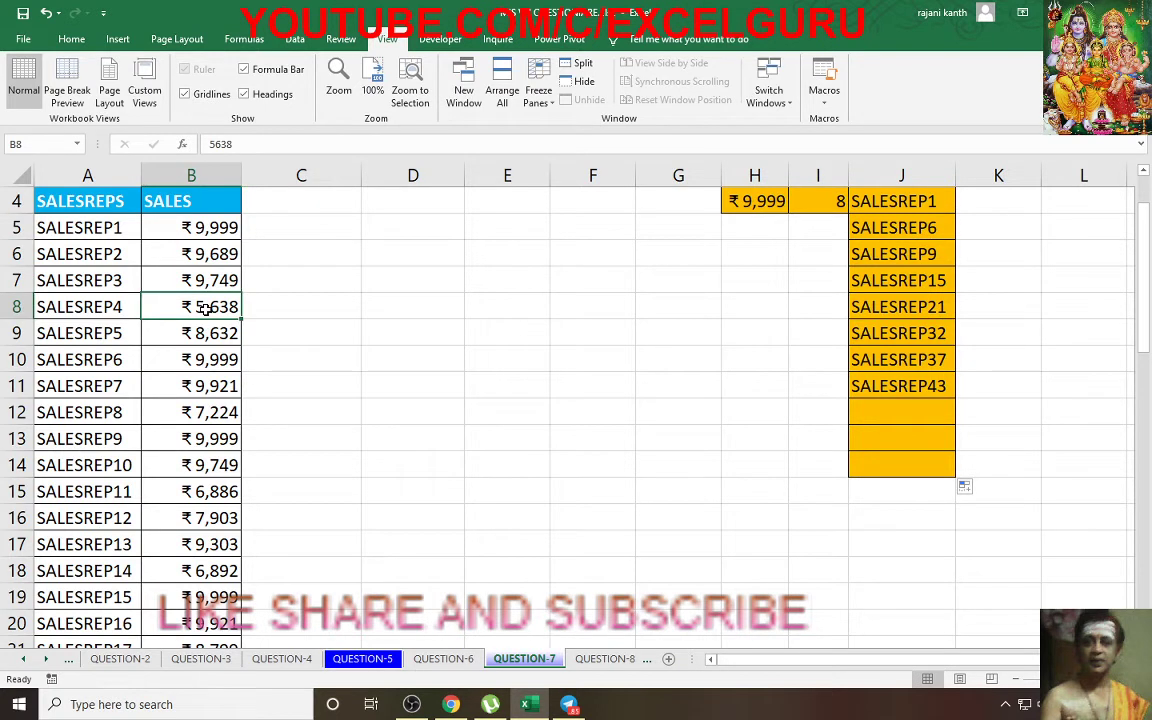
text(9999)
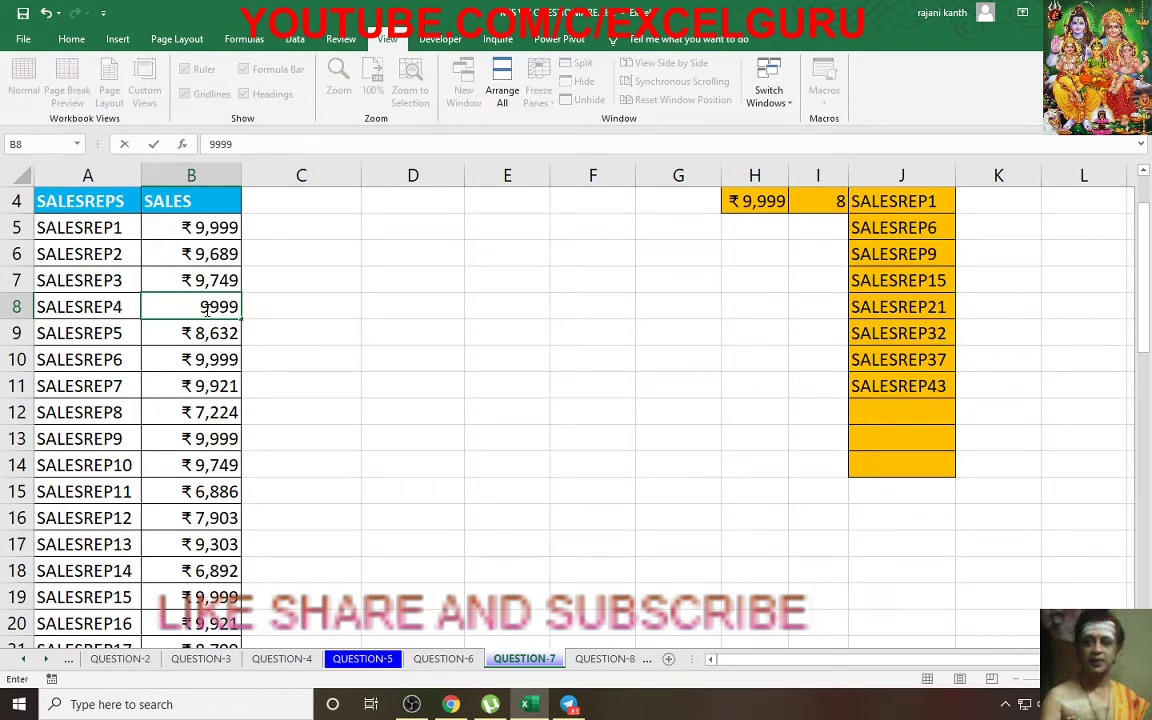
key(Return)
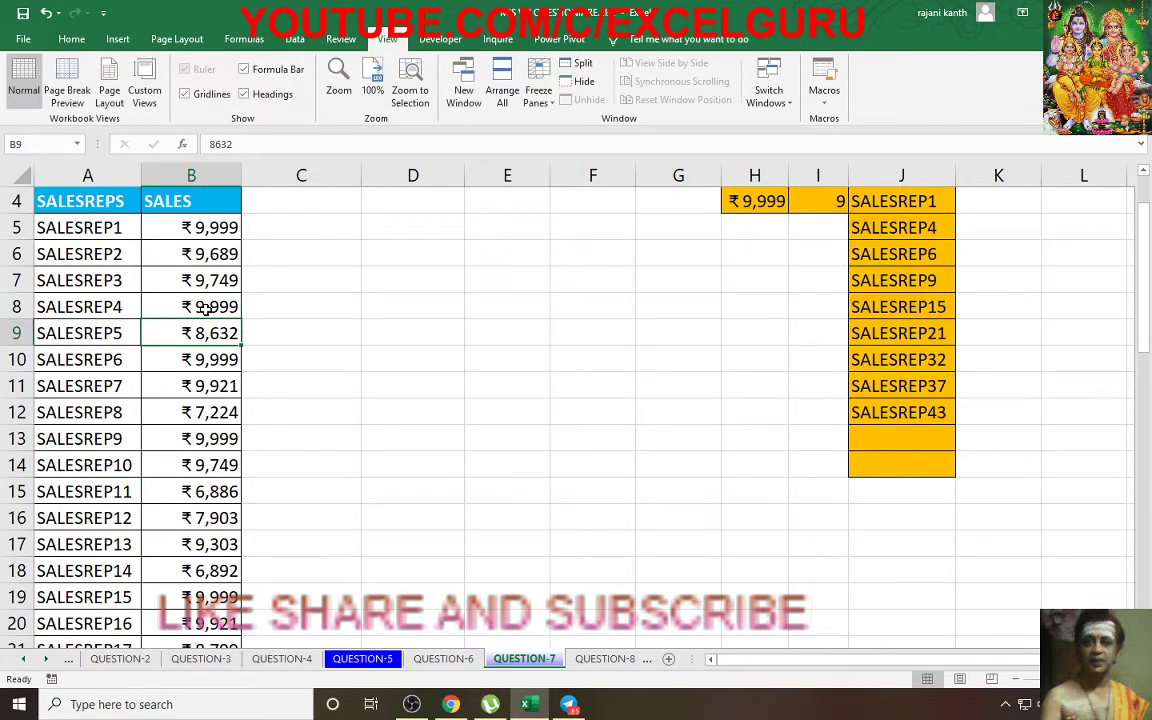
drag(204, 308, 88, 306)
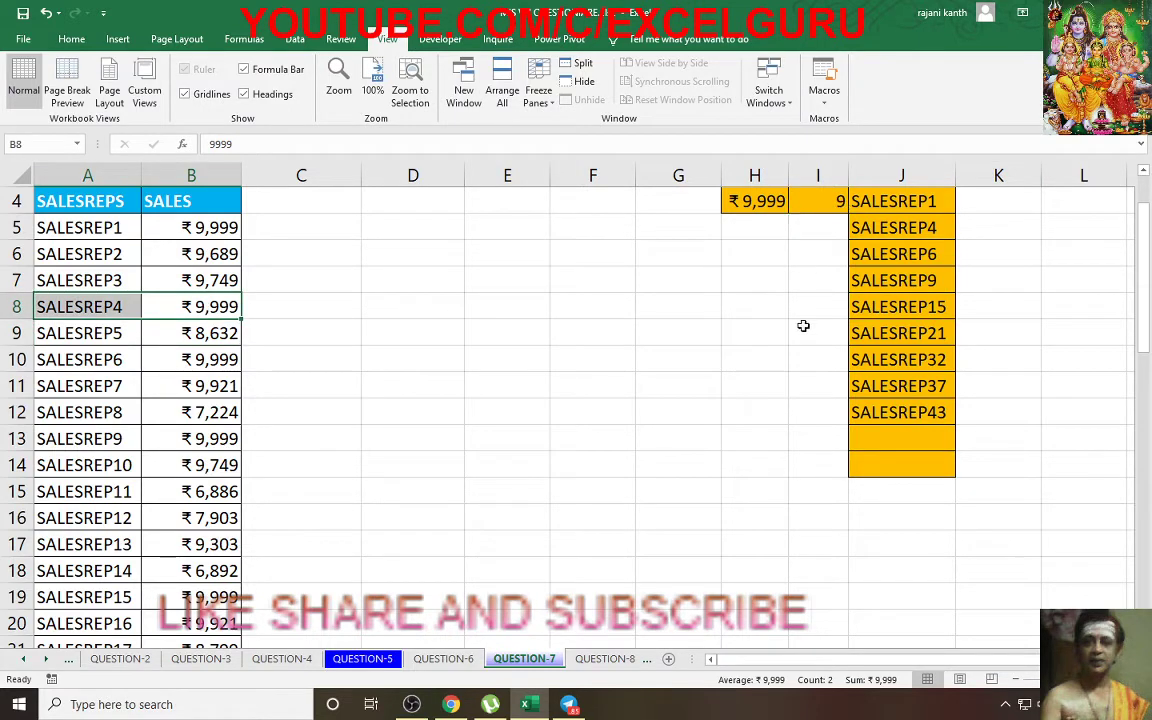
scroll(805, 327, up, 1)
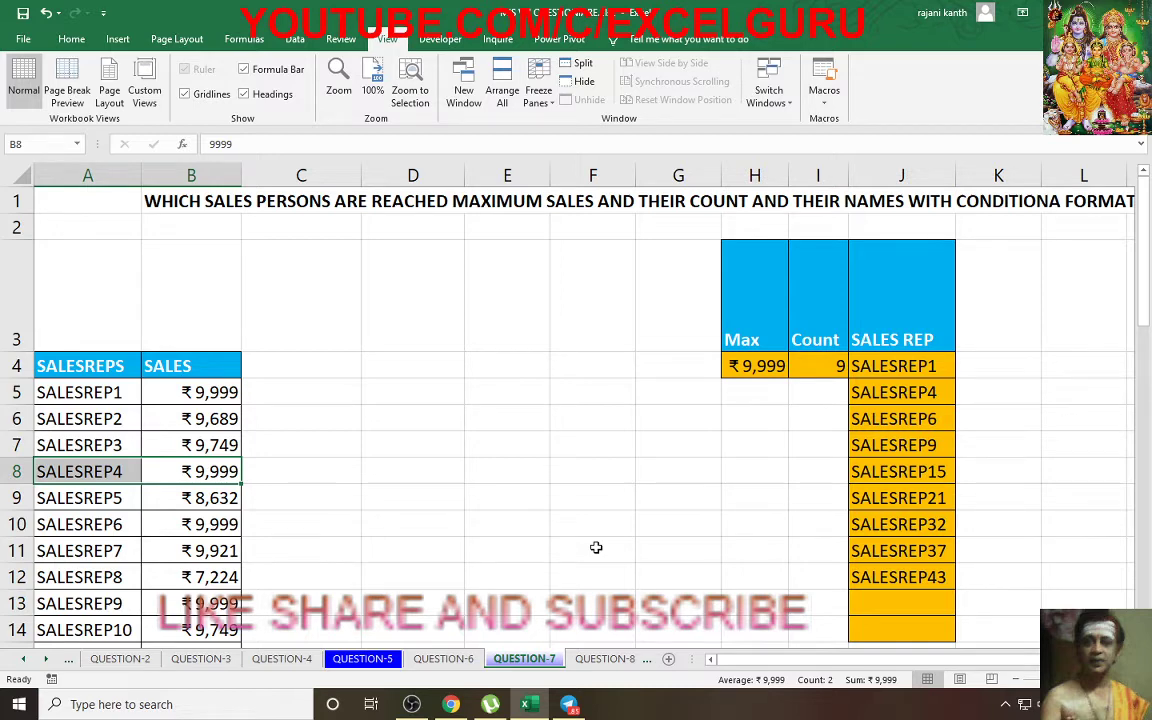
- Switch to QUESTION-8 and zoom to the criteria block around the salary cell
click(605, 659)
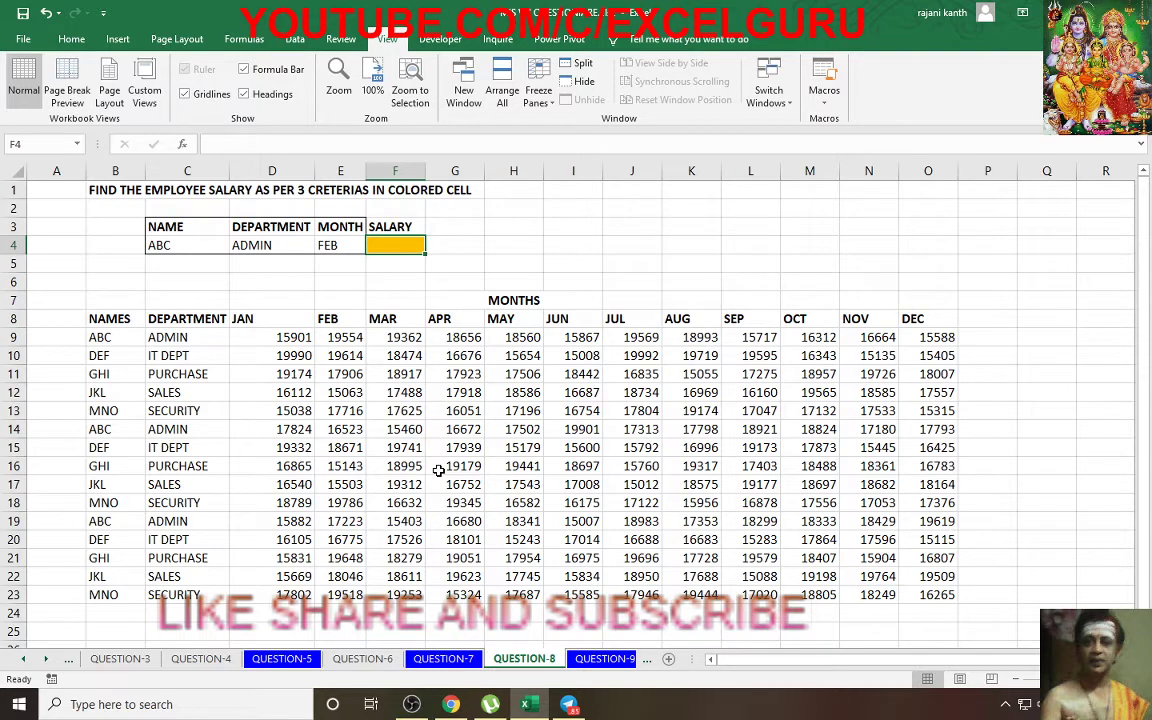
mouse_move(56, 281)
mouse_down()
mouse_move(437, 329)
mouse_move(1087, 503)
mouse_up()
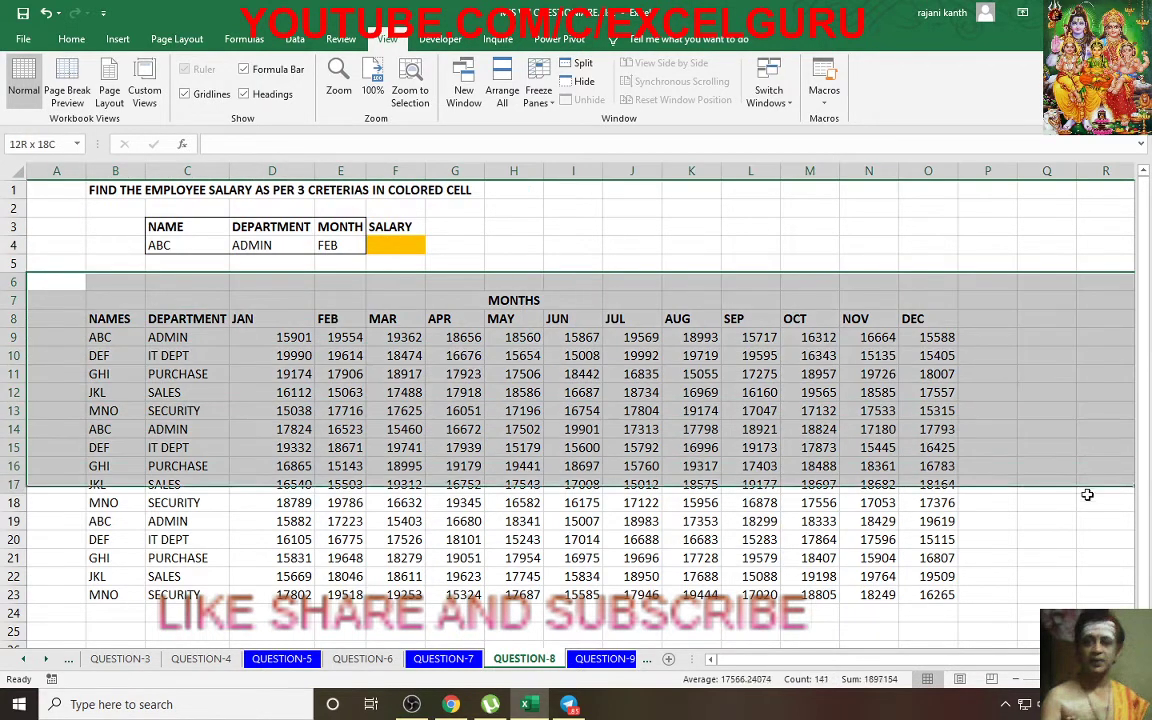
drag(115, 208, 452, 273)
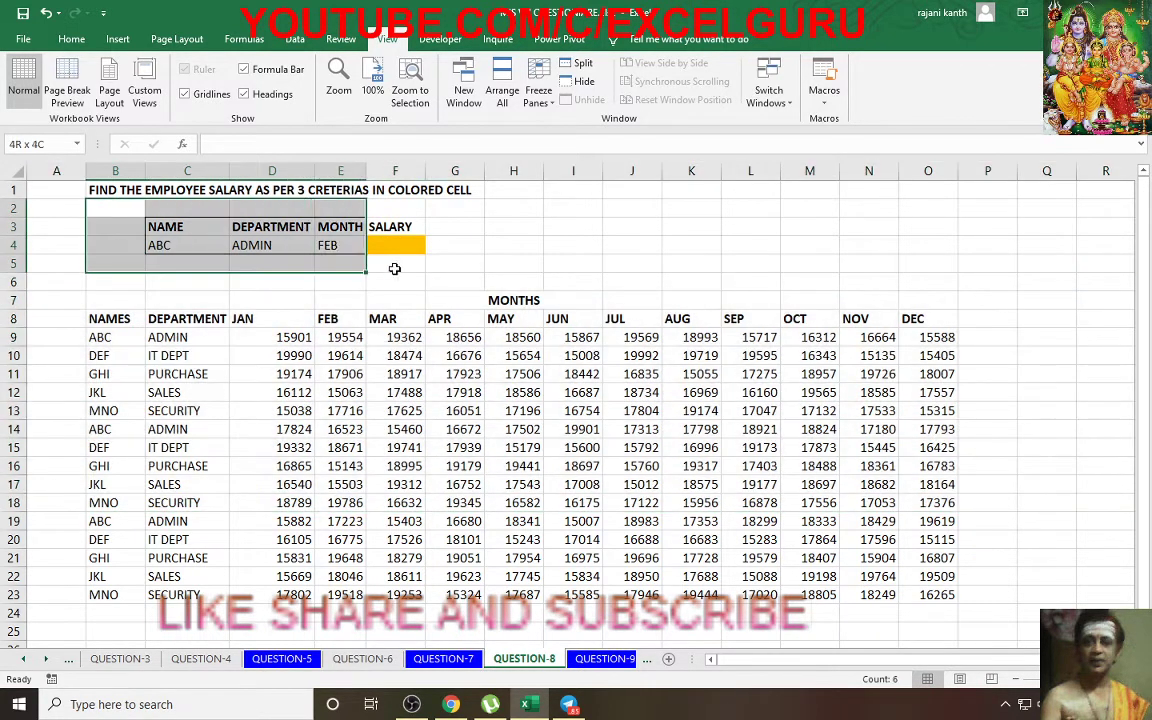
key(alt+w)
key(g)
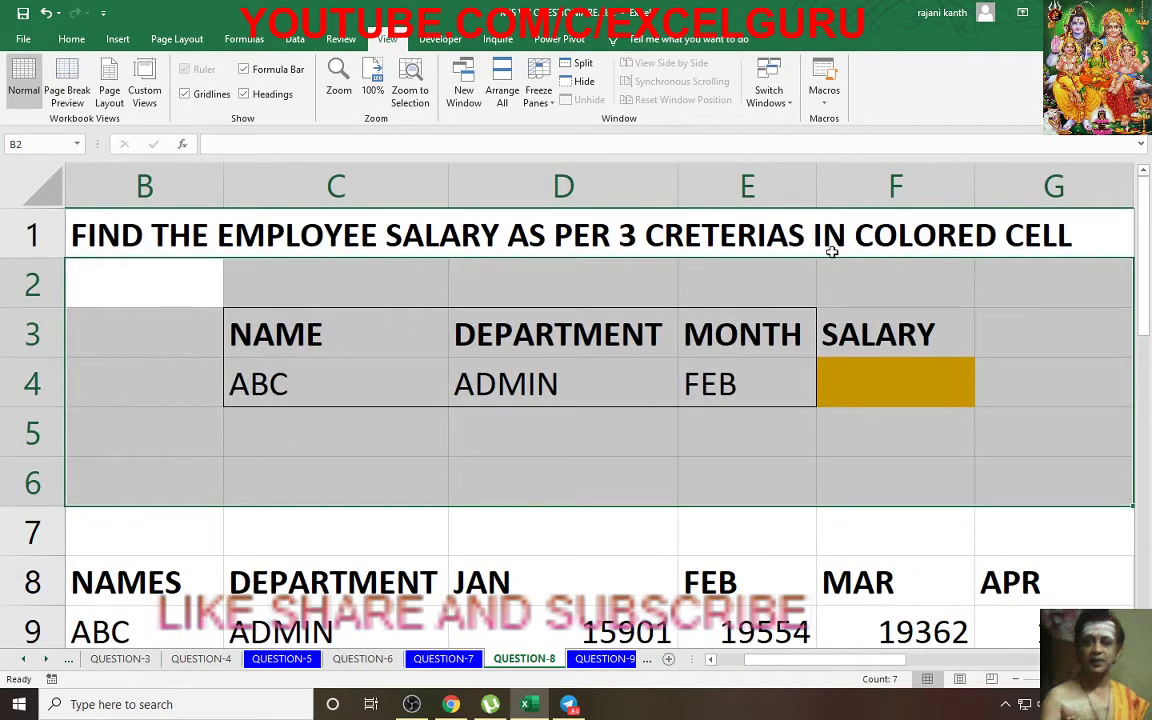
scroll(810, 265, down, 2)
scroll(810, 265, down, 1)
scroll(810, 265, up, 2)
scroll(809, 265, down, 2)
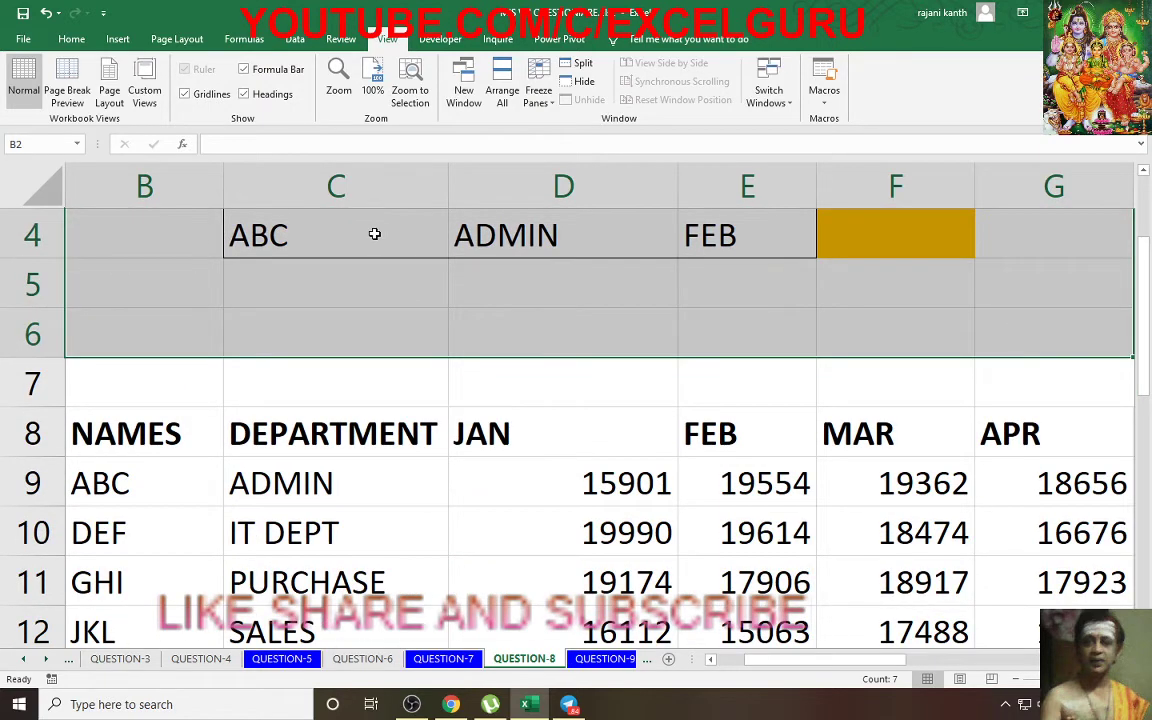
- Point out the lookup criteria: name ABC, department ADMIN, month FEB
click(374, 234)
click(528, 232)
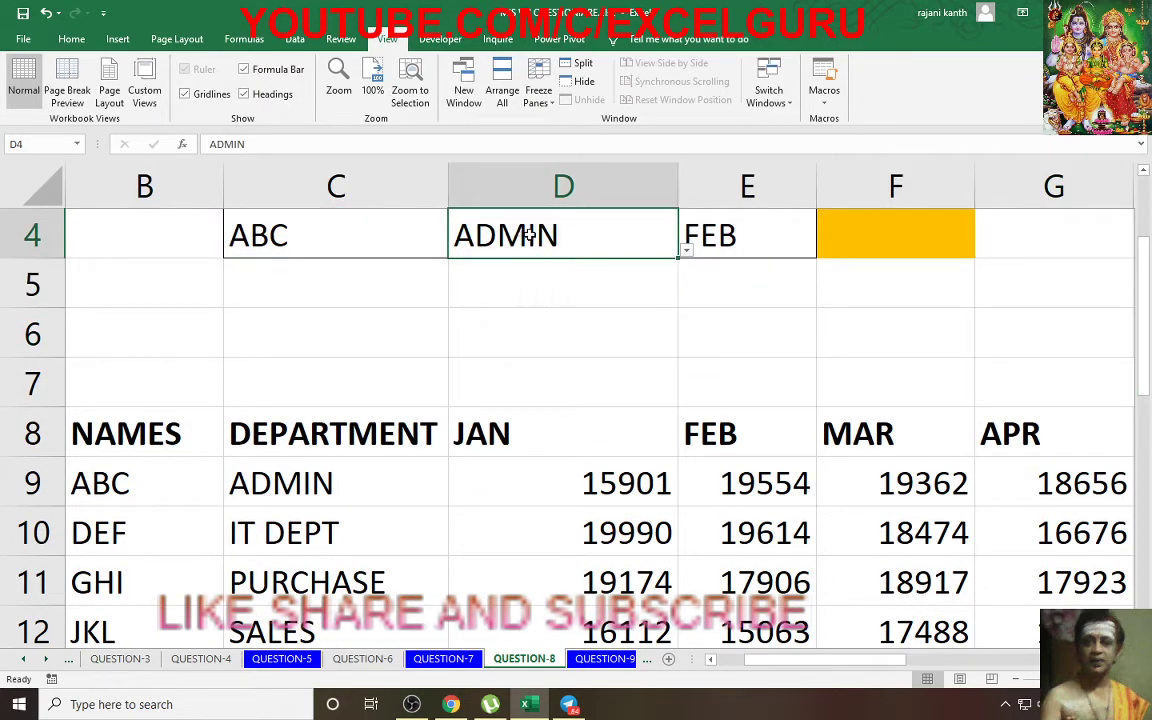
click(688, 234)
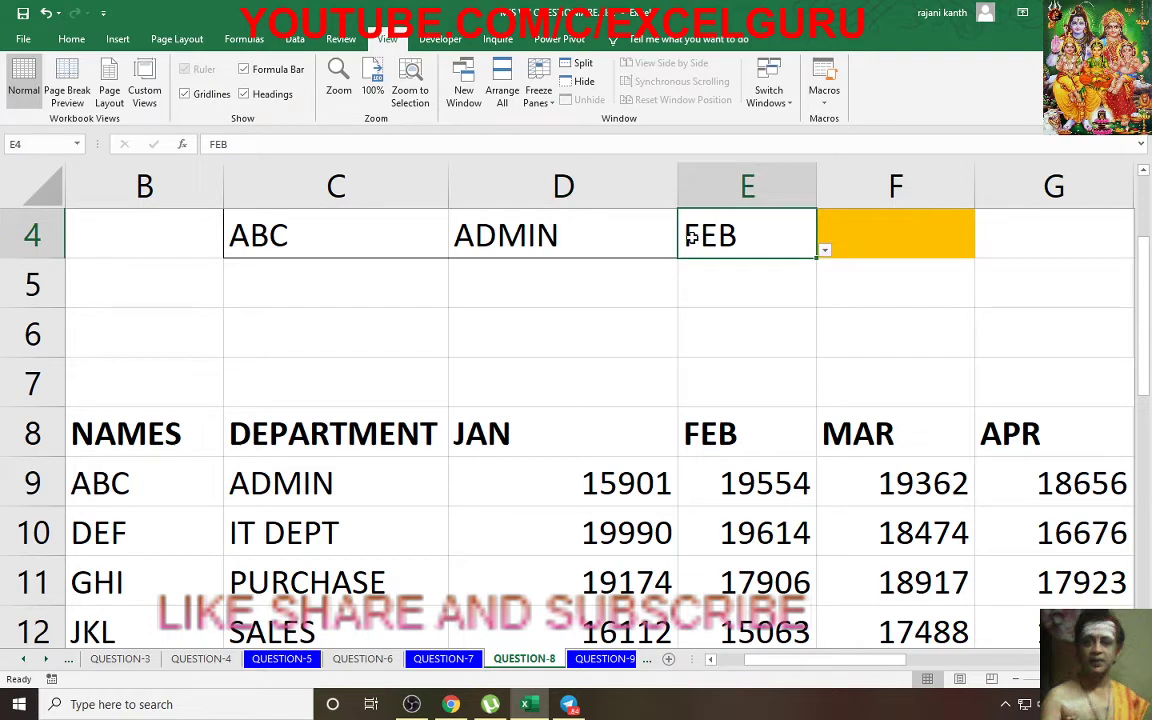
click(383, 234)
click(558, 240)
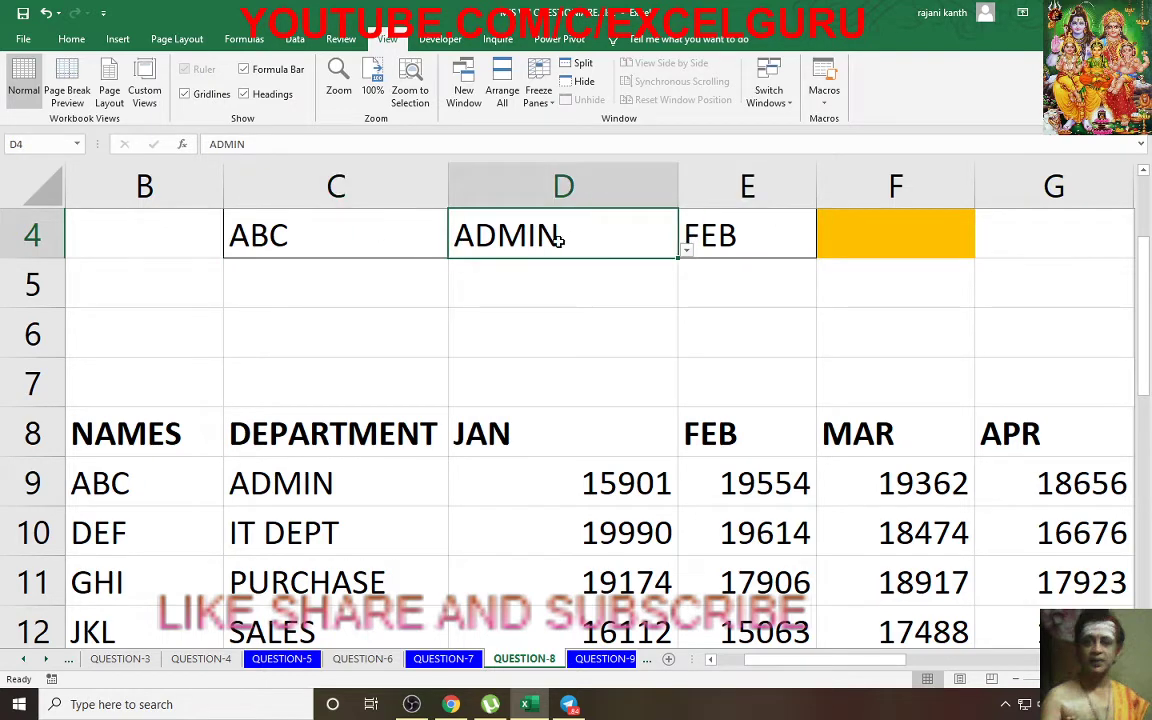
click(686, 234)
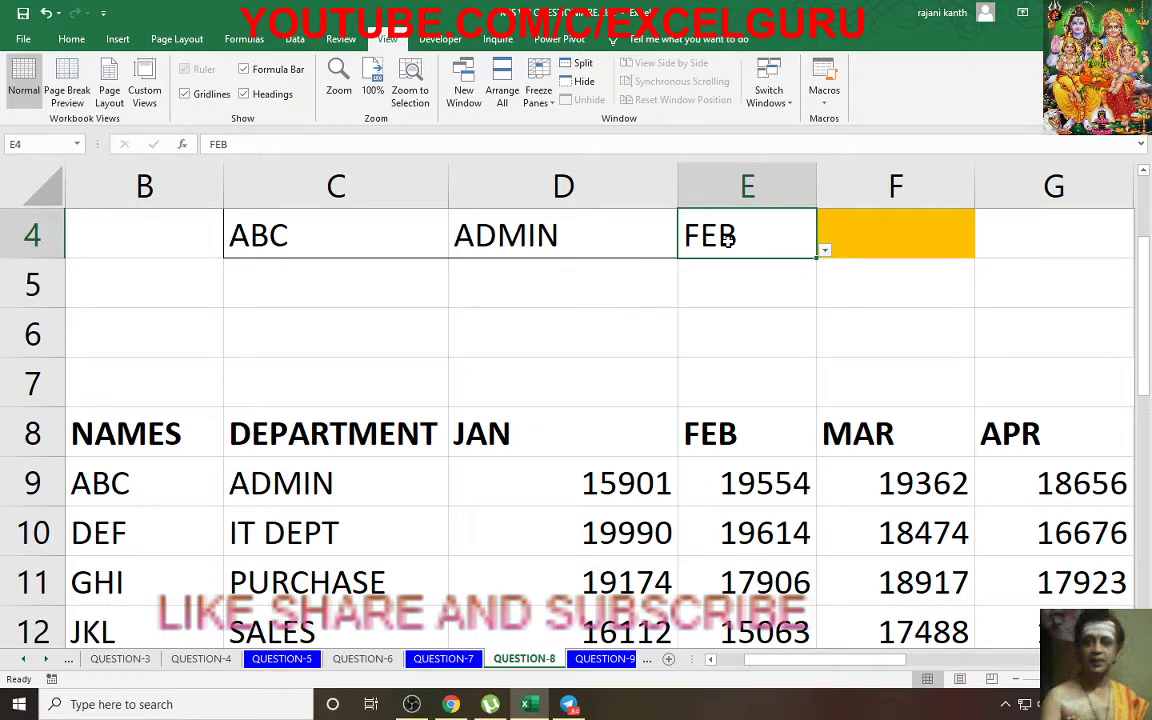
scroll(728, 237, down, 1)
scroll(728, 237, down, 1)
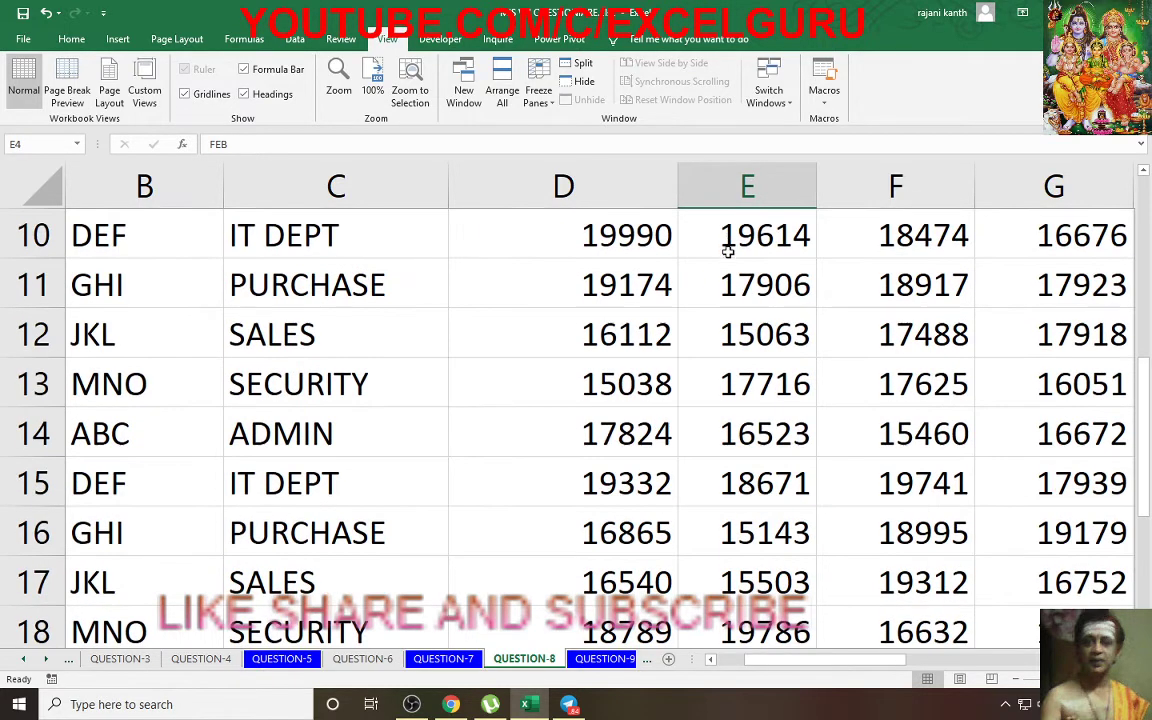
scroll(728, 237, up, 1)
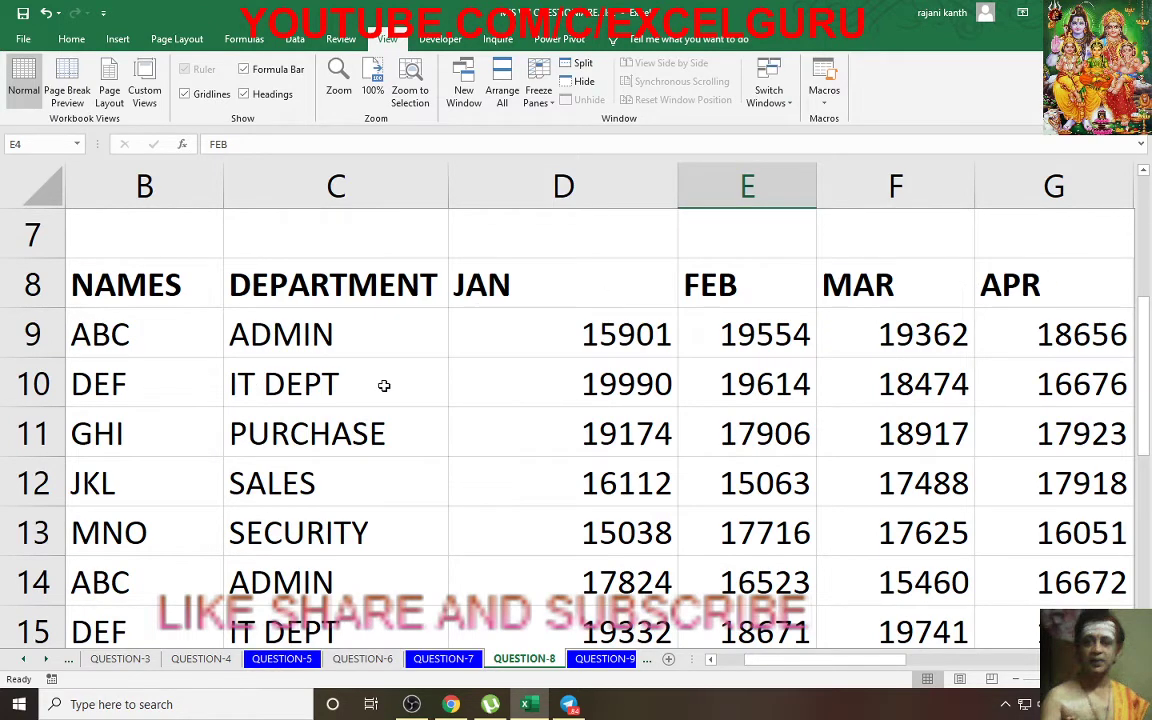
scroll(350, 340, up, 2)
- Start F4's formula as INDEX over the absolute salary range $D$9:$O$23
click(868, 383)
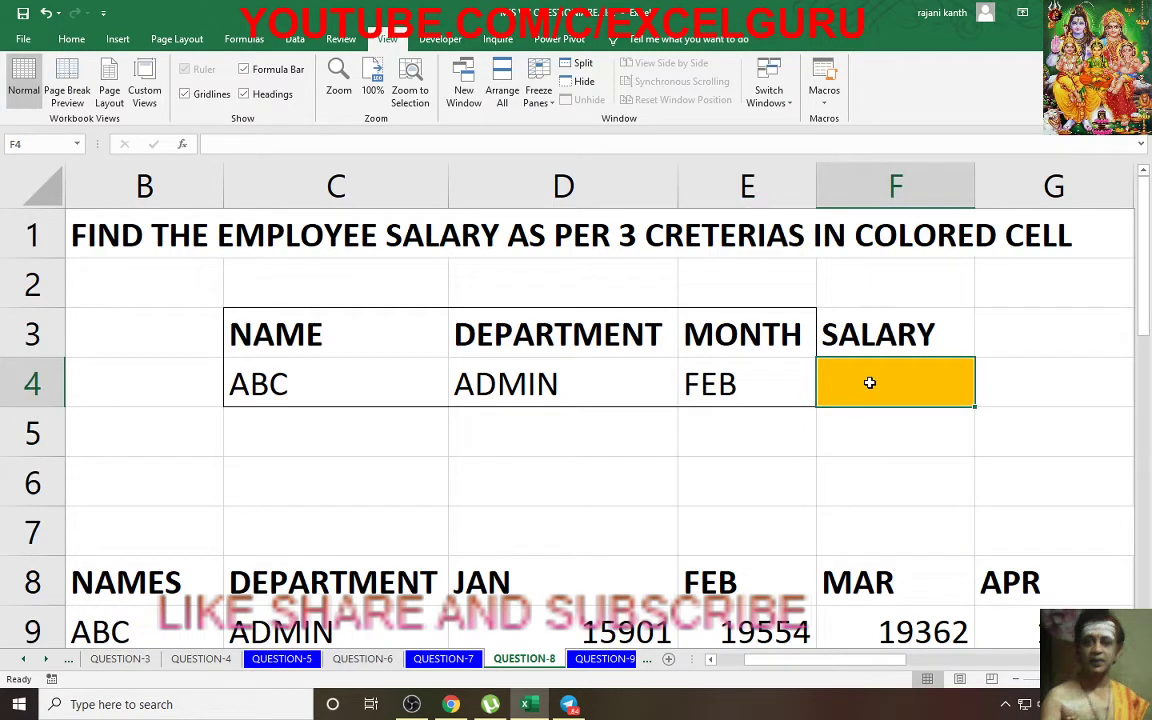
text(=inde)
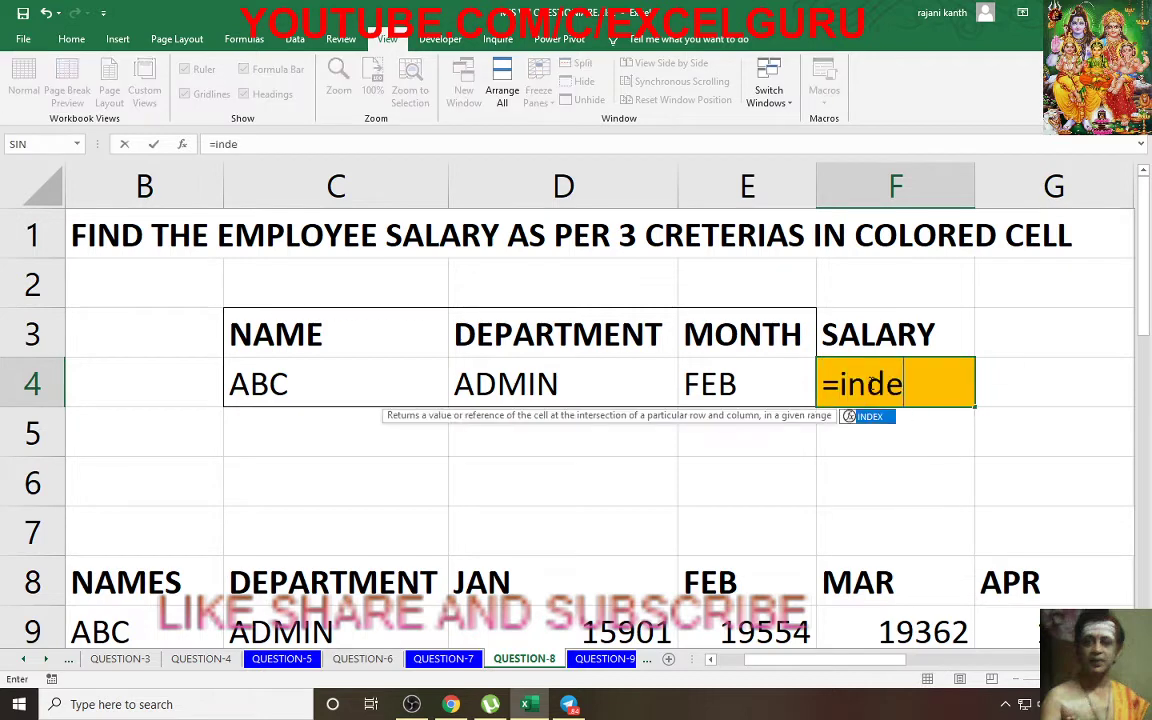
key(Tab)
scroll(868, 378, down, 2)
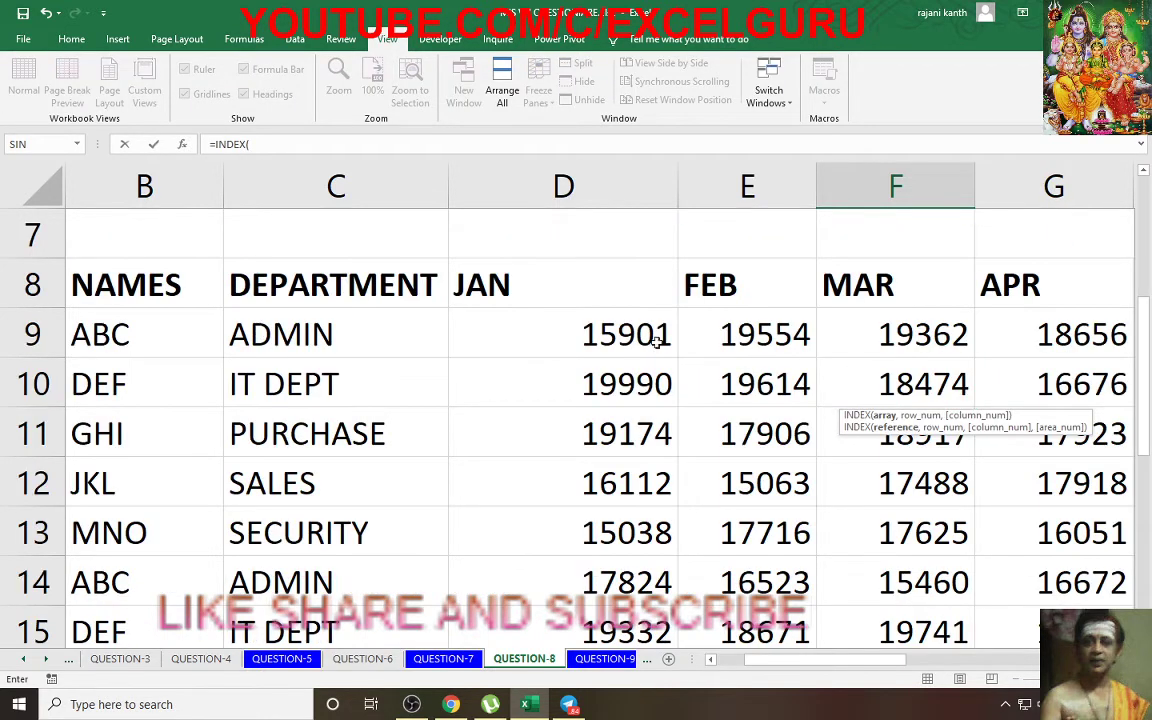
click(545, 333)
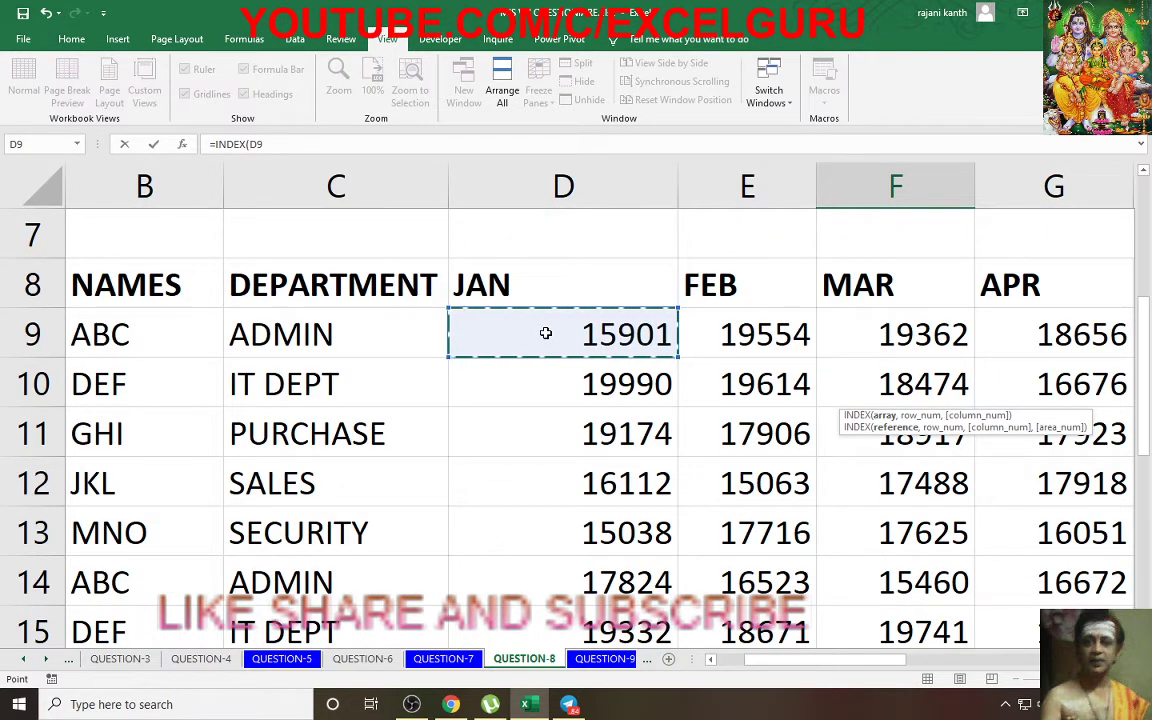
key(ctrl+shift+Right)
key(ctrl+shift+Down)
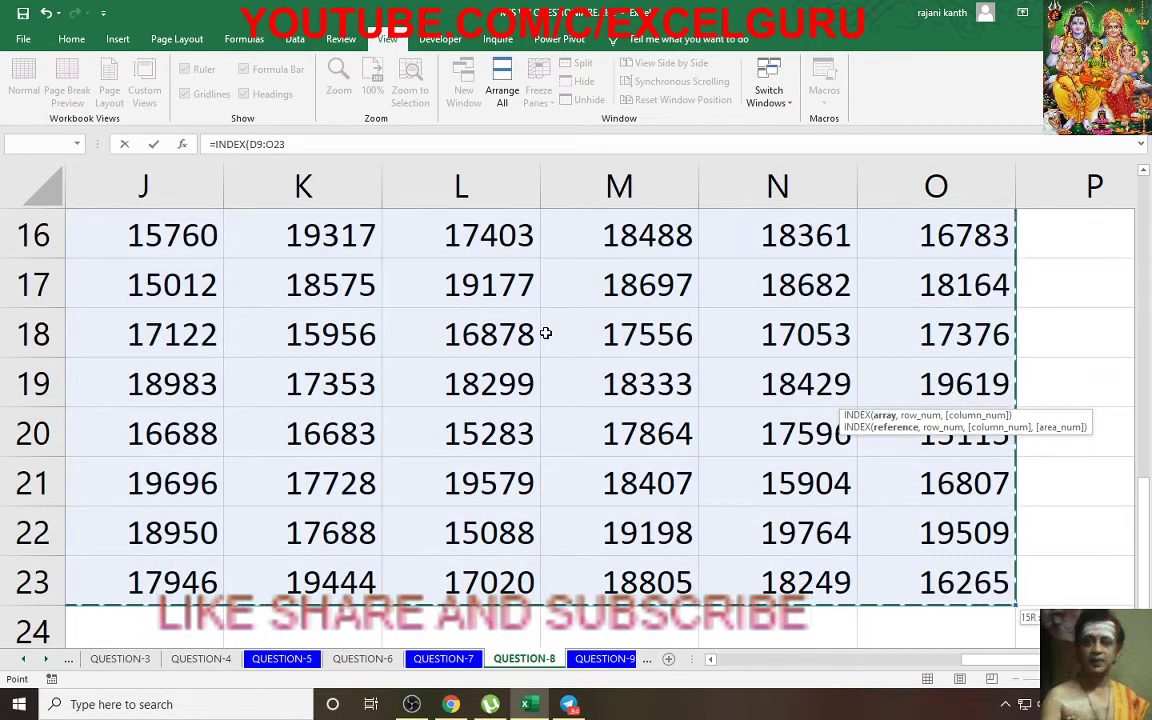
key(F4)
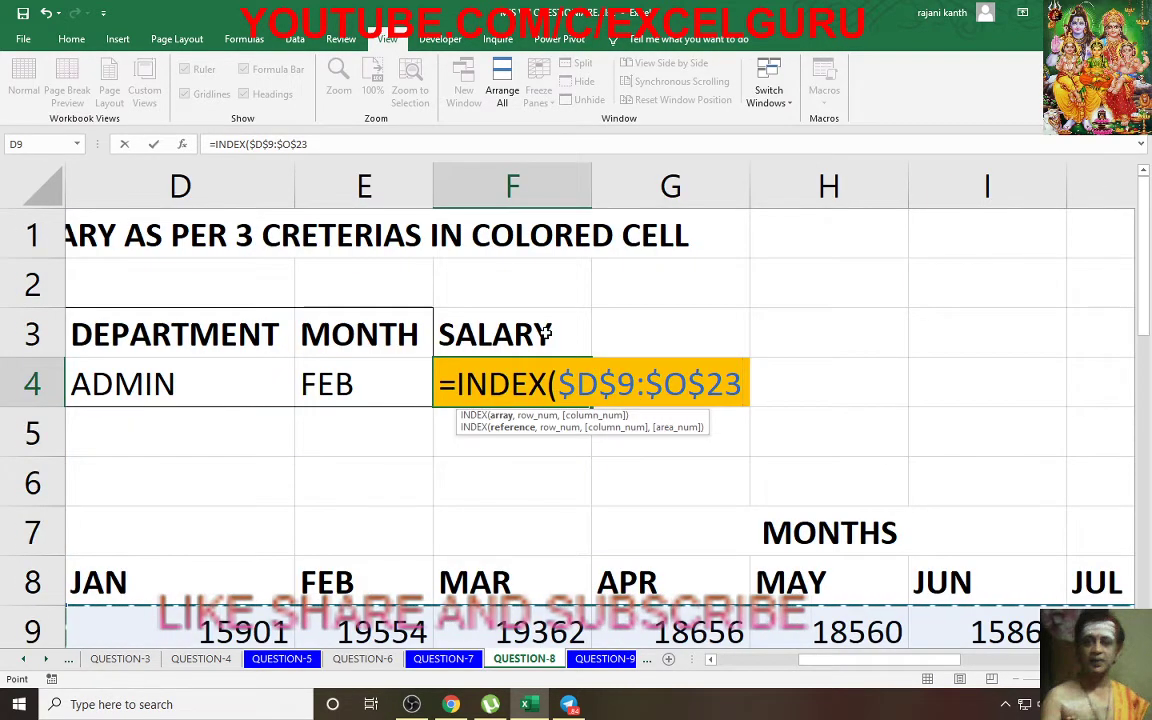
- Add a first MATCH using C4&D4 as the combined name-and-department lookup value
text(,mat)
key(Tab)
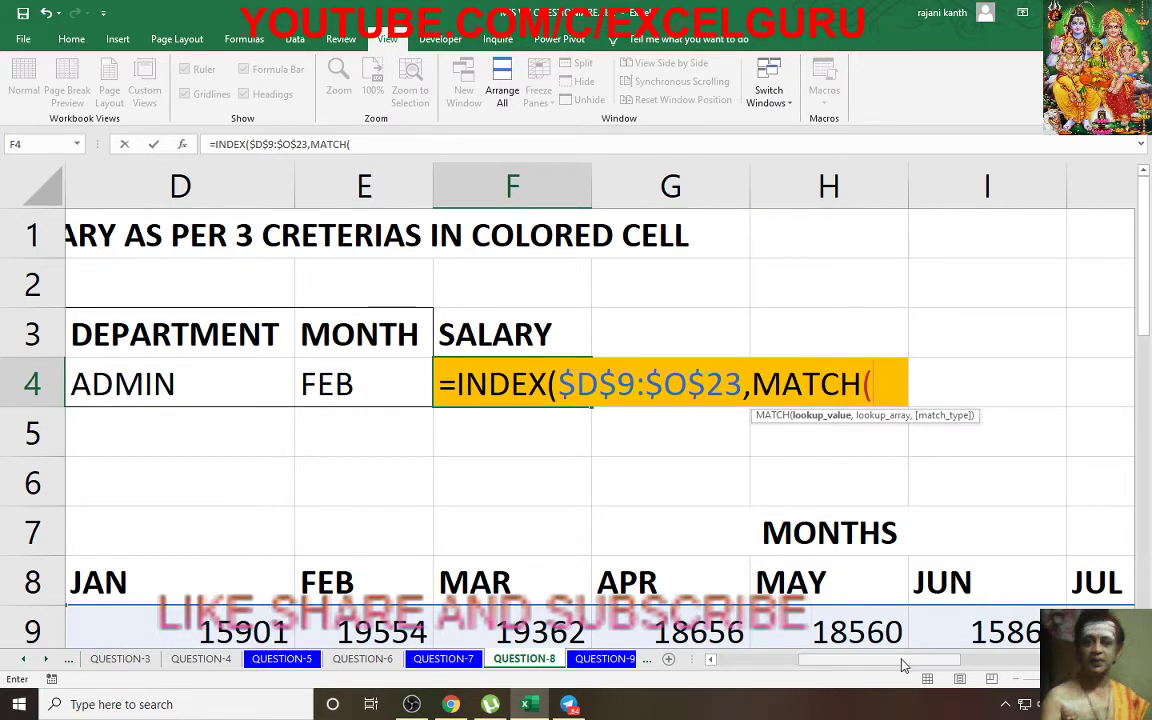
scroll(751, 589, left, 3)
click(500, 385)
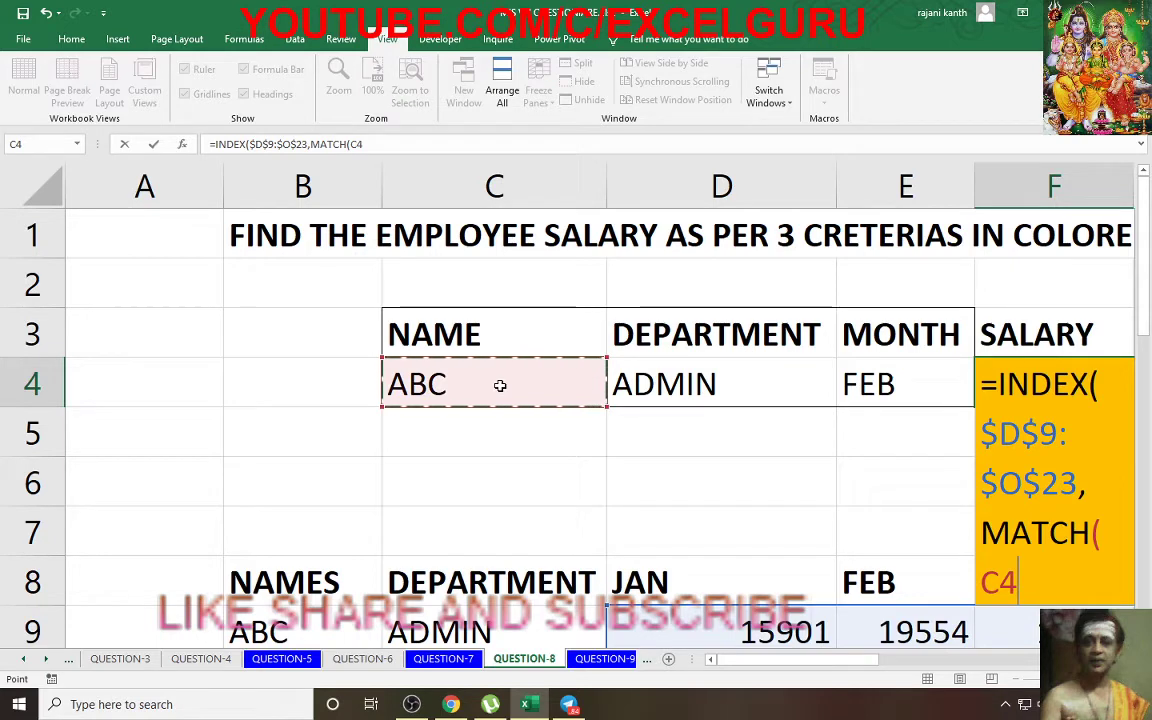
text(&)
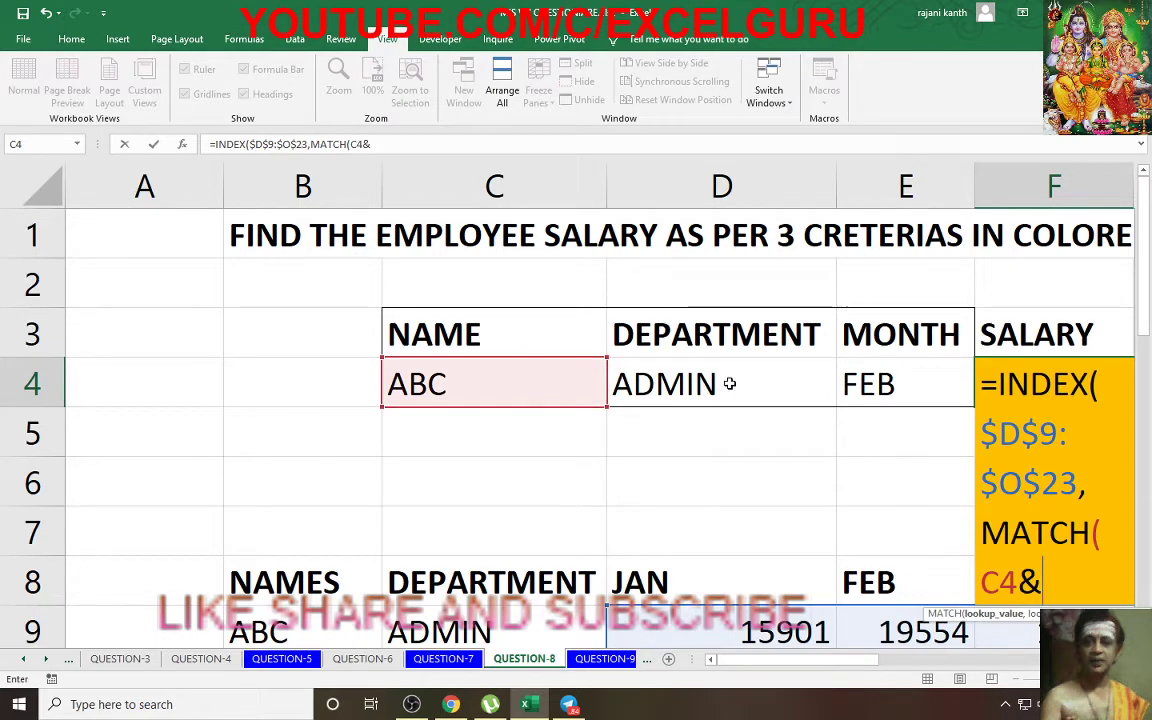
click(730, 384)
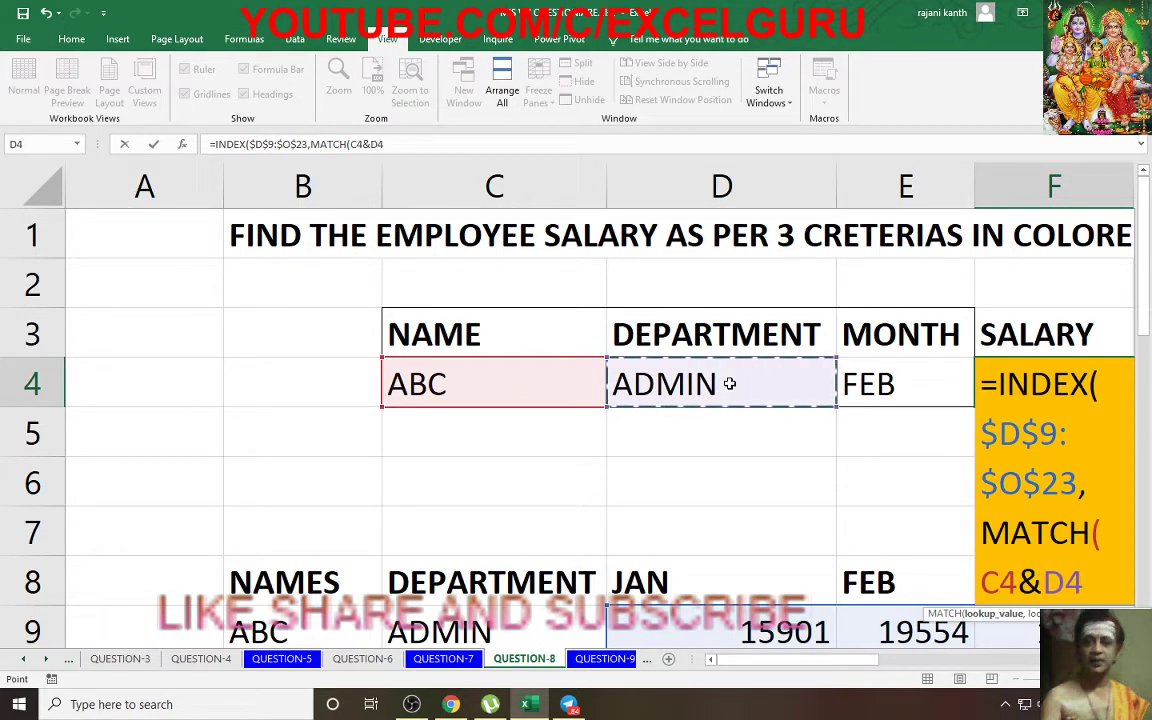
text(,)
- Set the MATCH lookup array to $B$9:$B$23&$C$9:$C$23 with exact match 0
scroll(735, 367, down, 2)
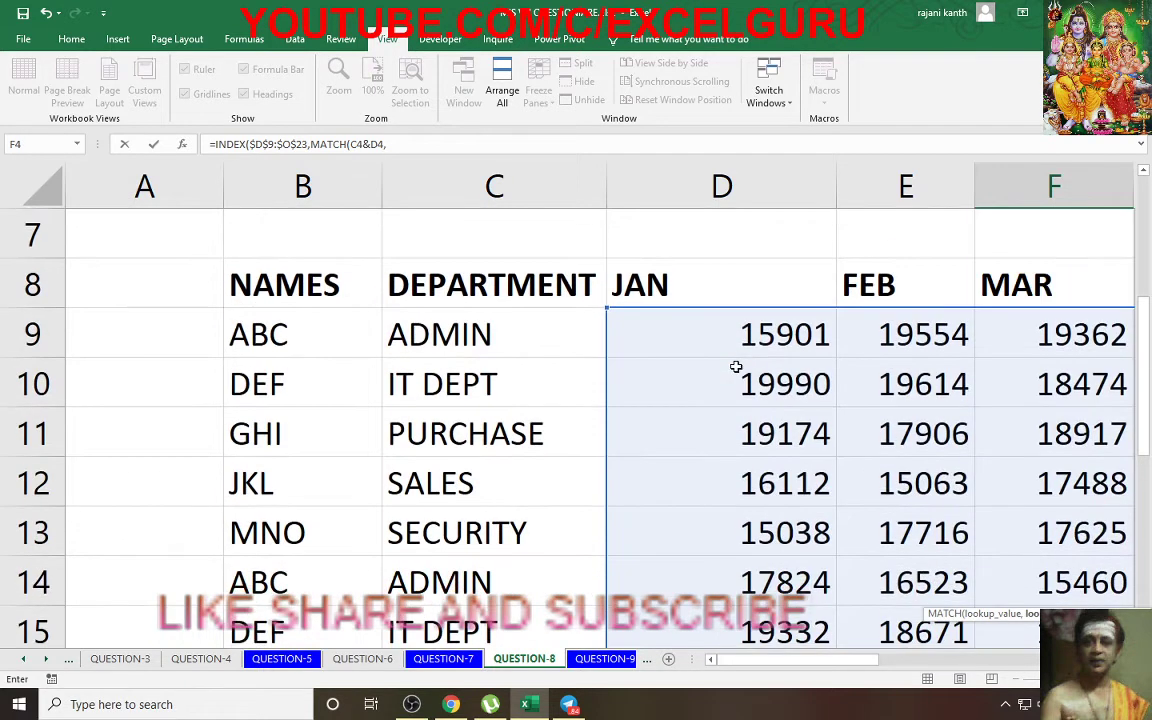
scroll(740, 350, up, 1)
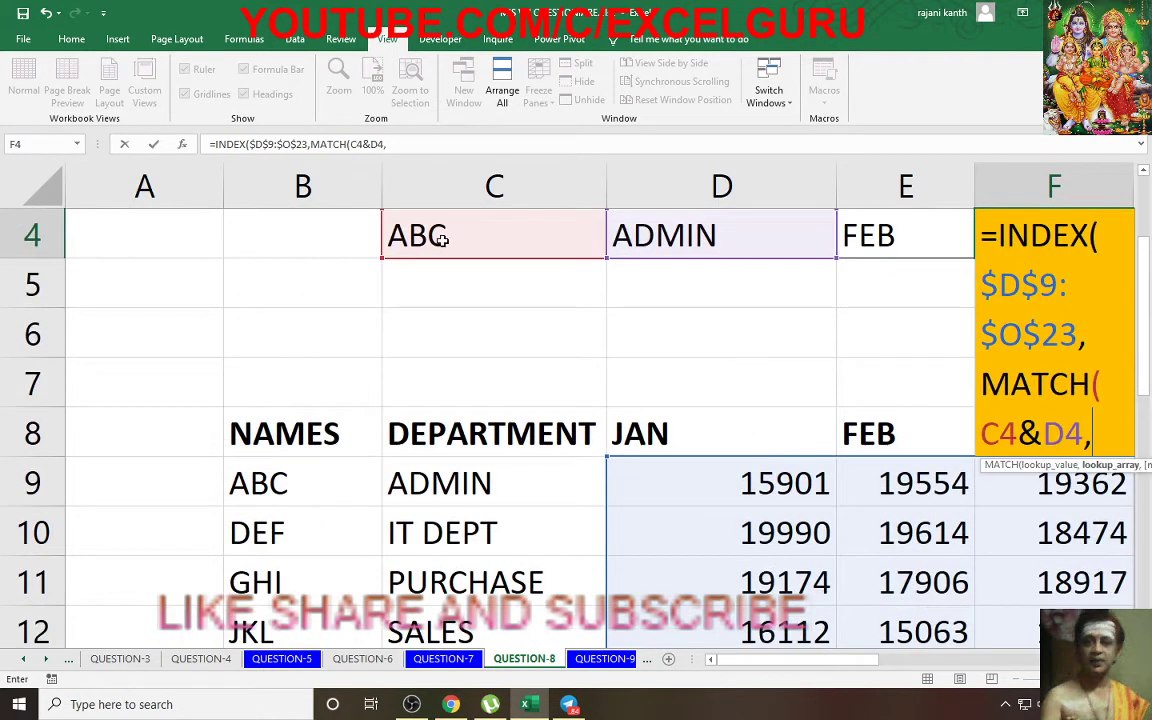
click(300, 483)
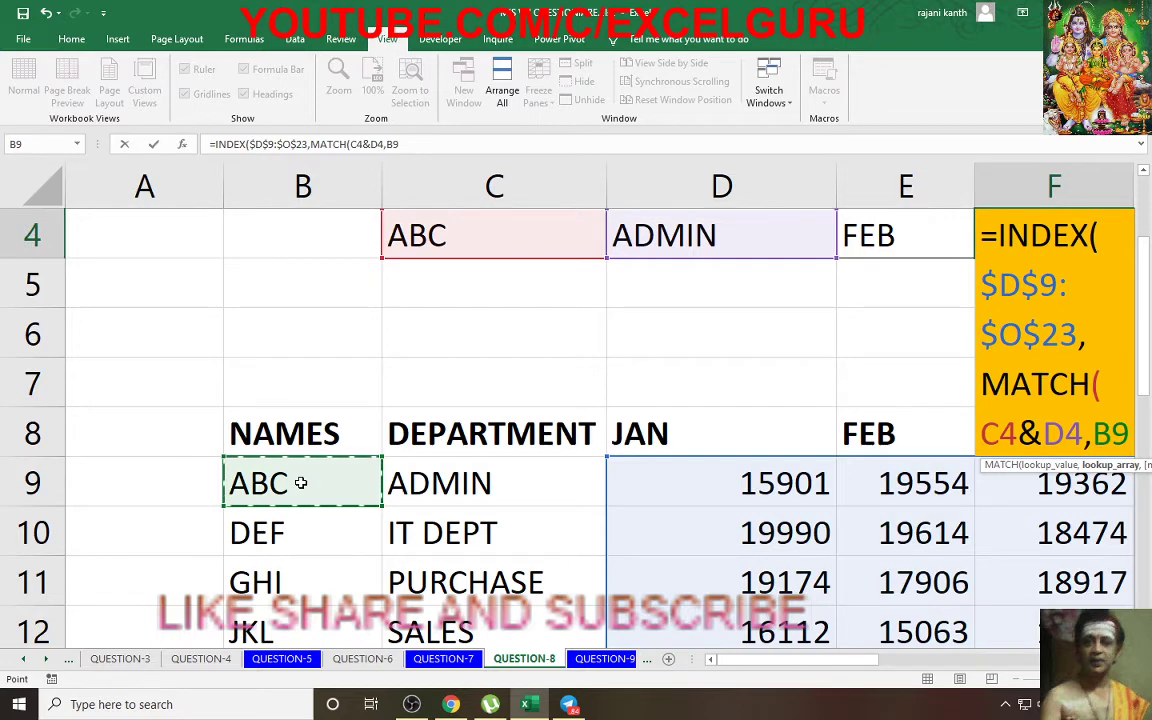
key(ctrl+shift+Down)
key(F4)
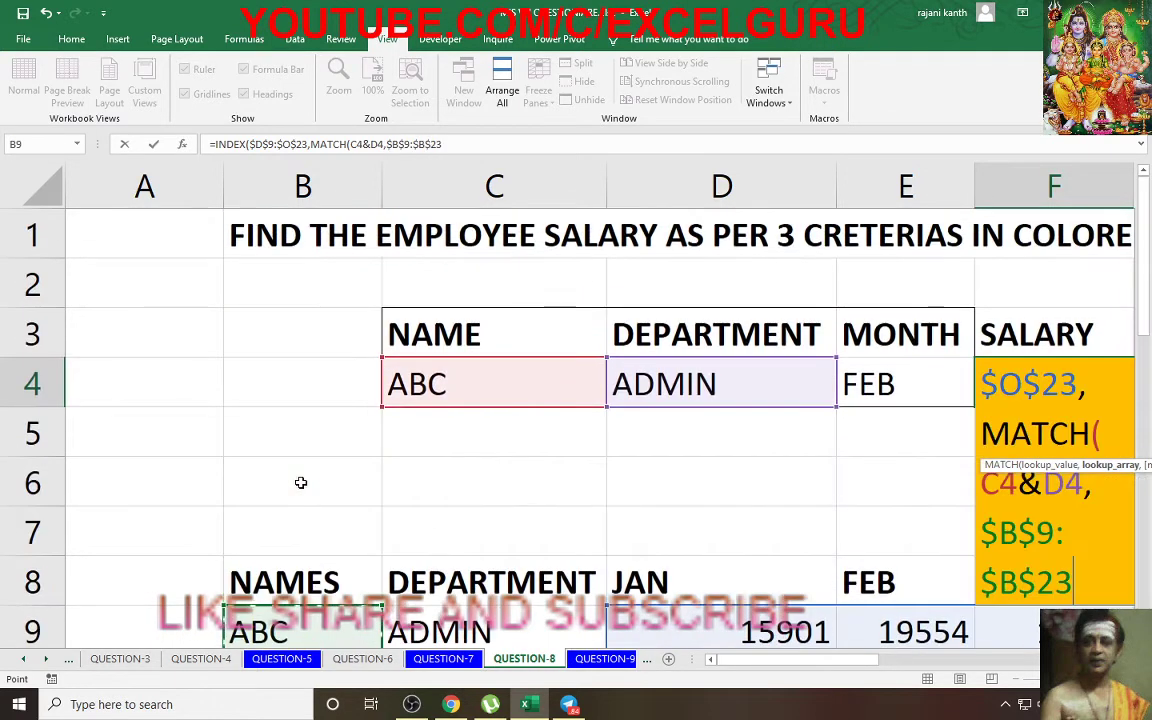
text(&)
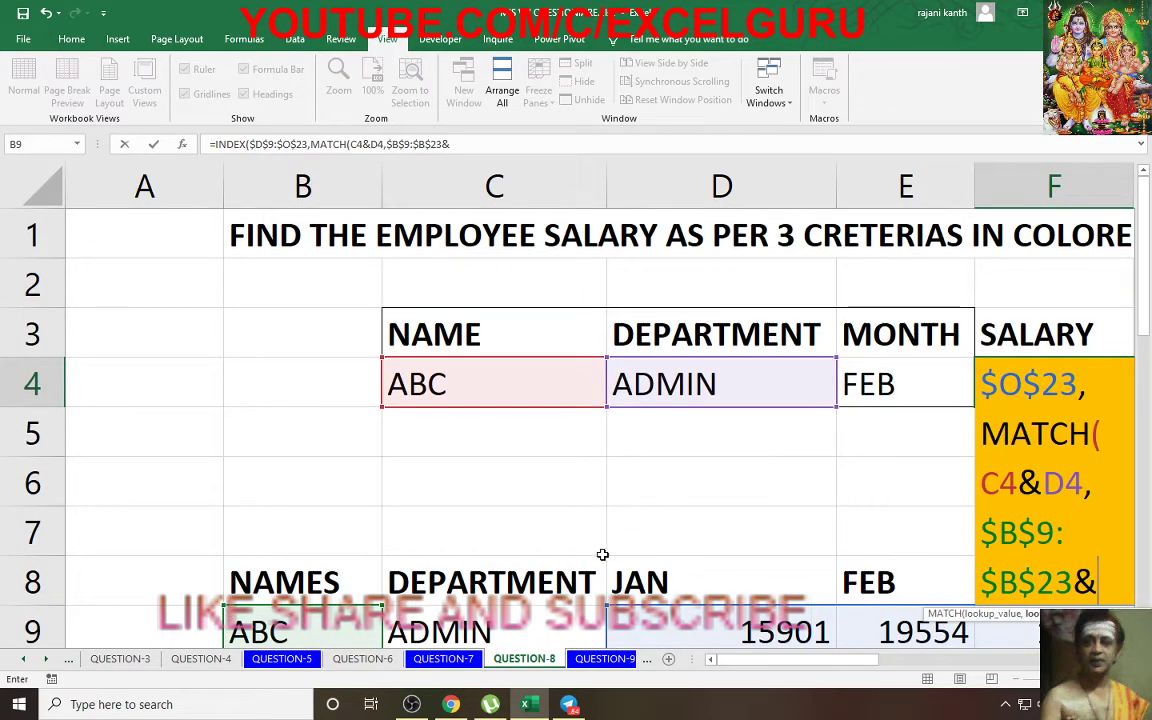
click(557, 613)
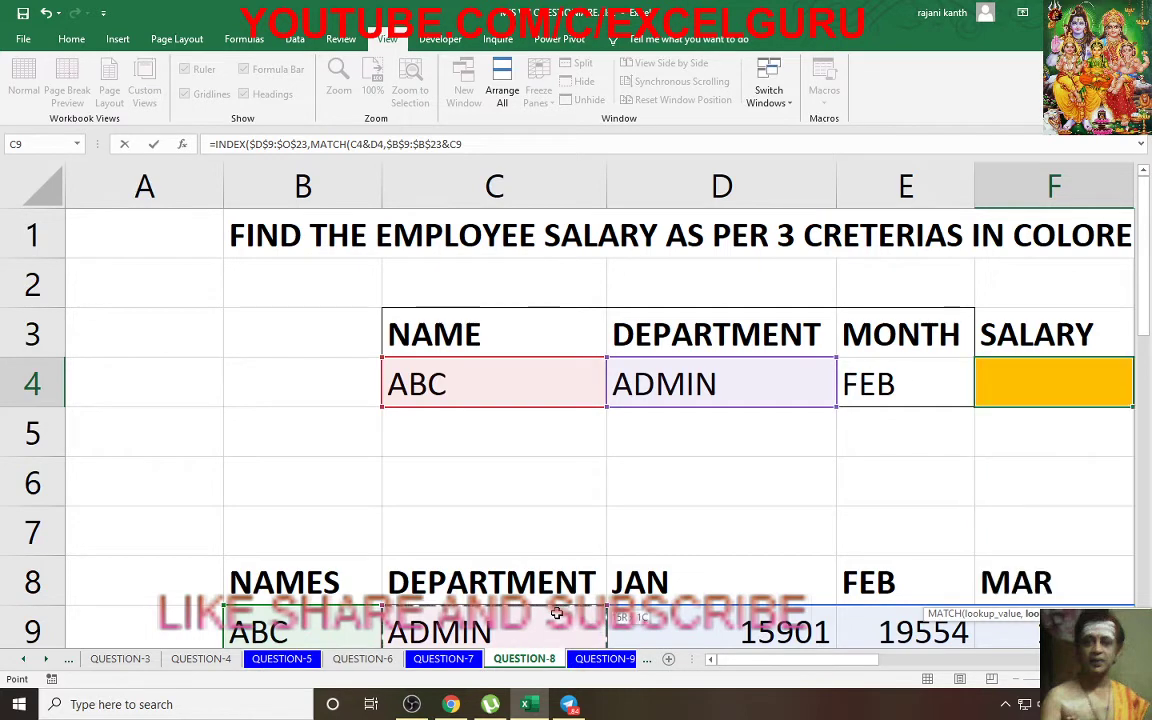
key(ctrl+shift+Down)
key(F4)
text(,)
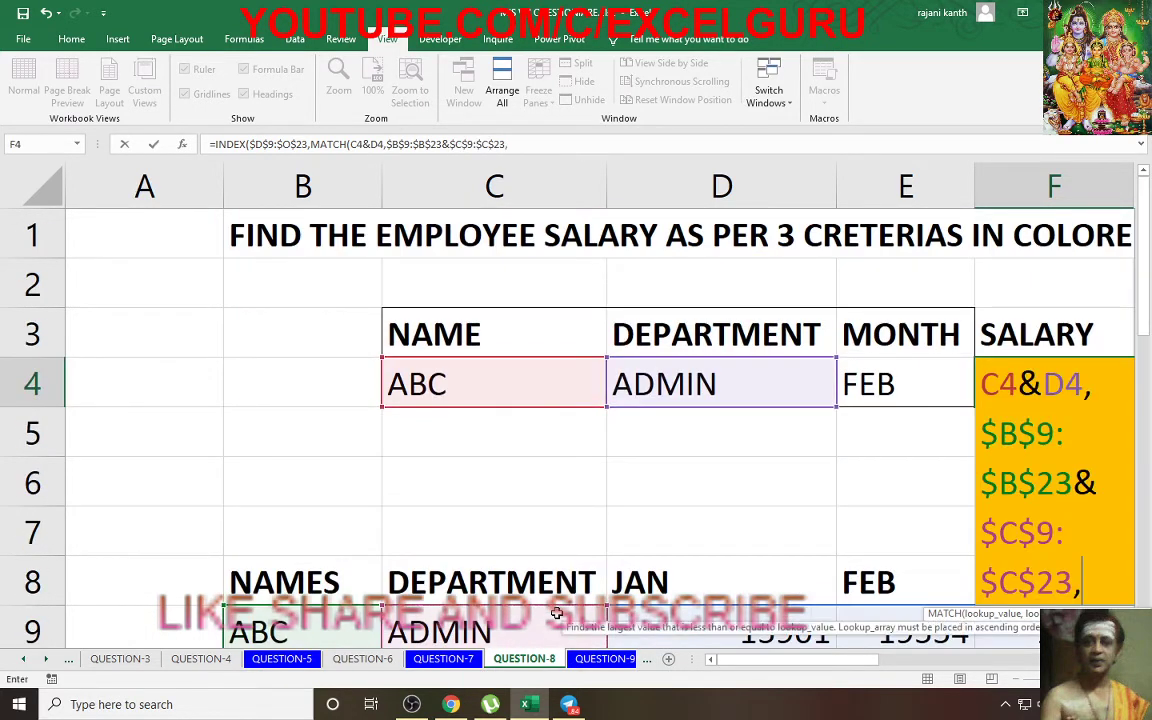
text(0))
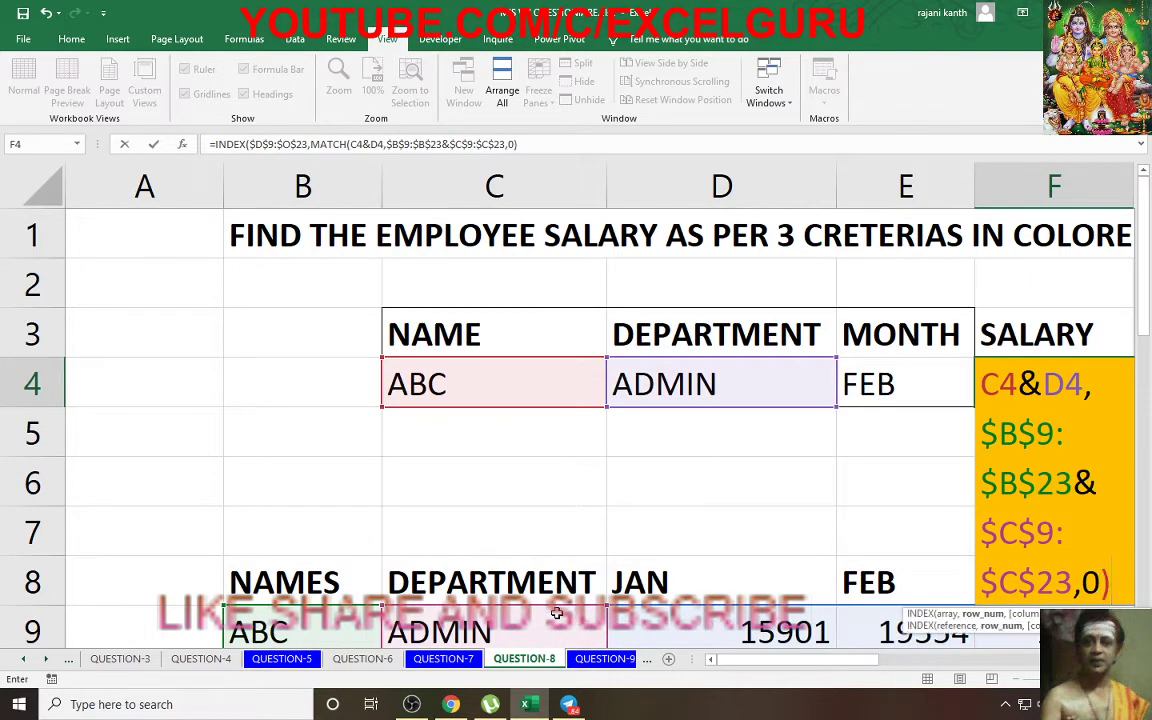
text())
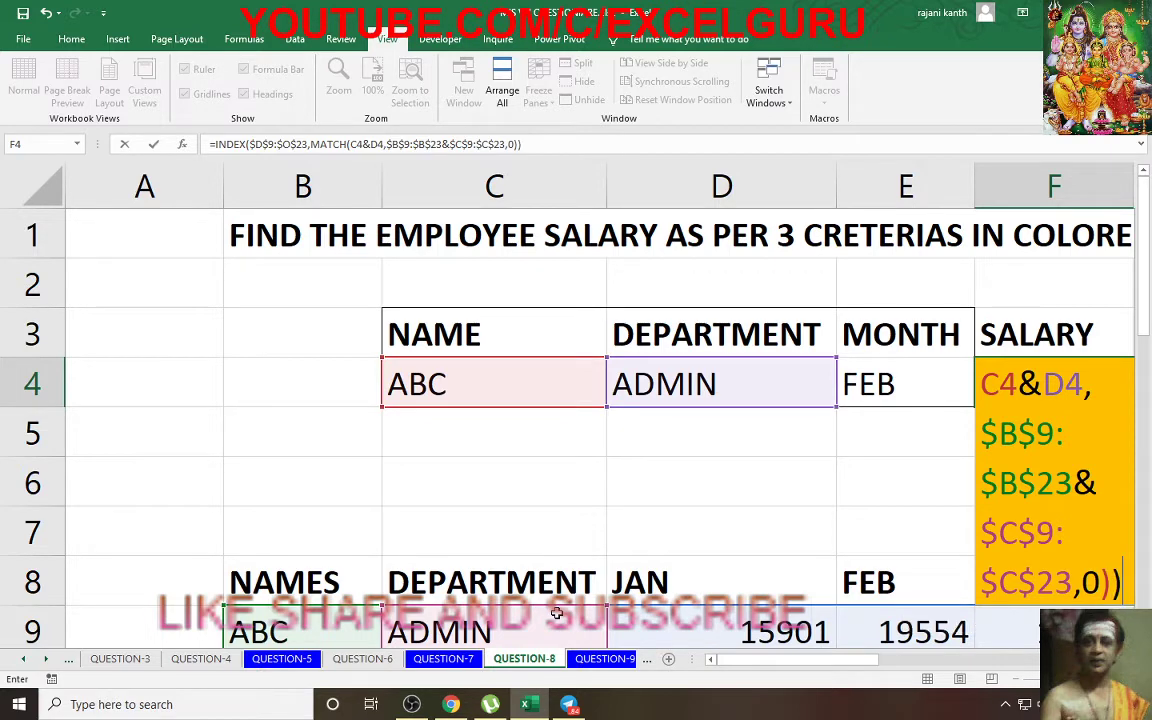
key(BackSpace)
- Add MATCH(E4,$D$8:$O$8,0) as the column argument to locate the month
text(,)
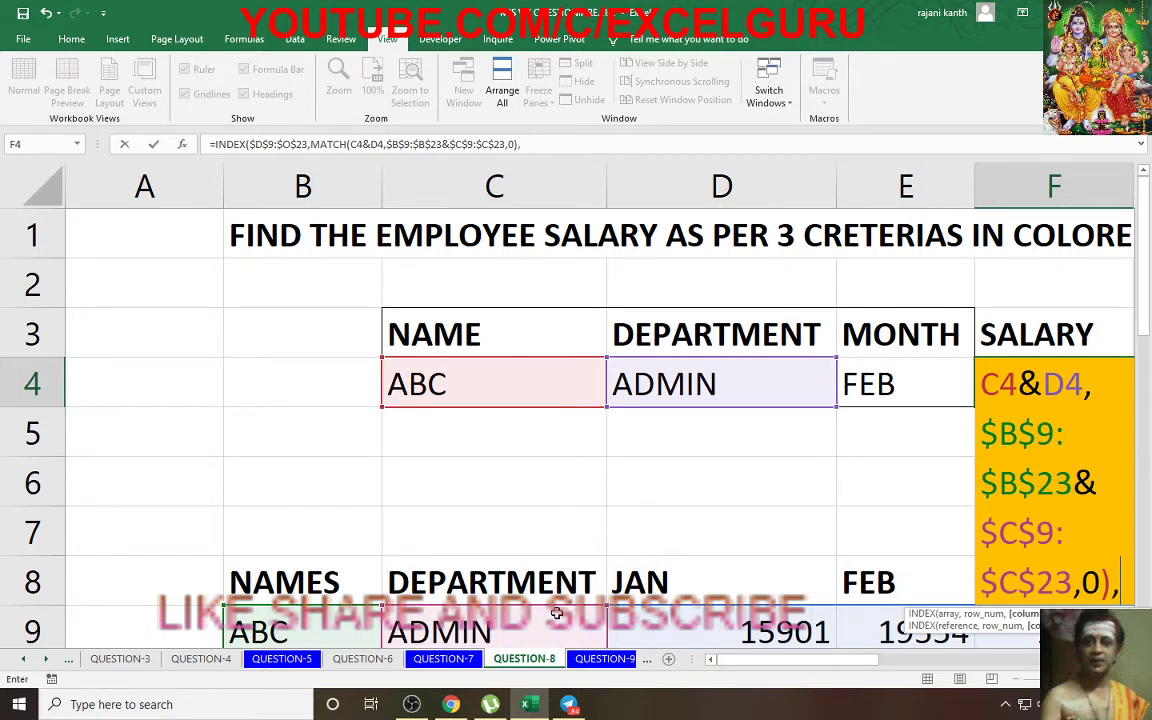
text(matc)
key(Tab)
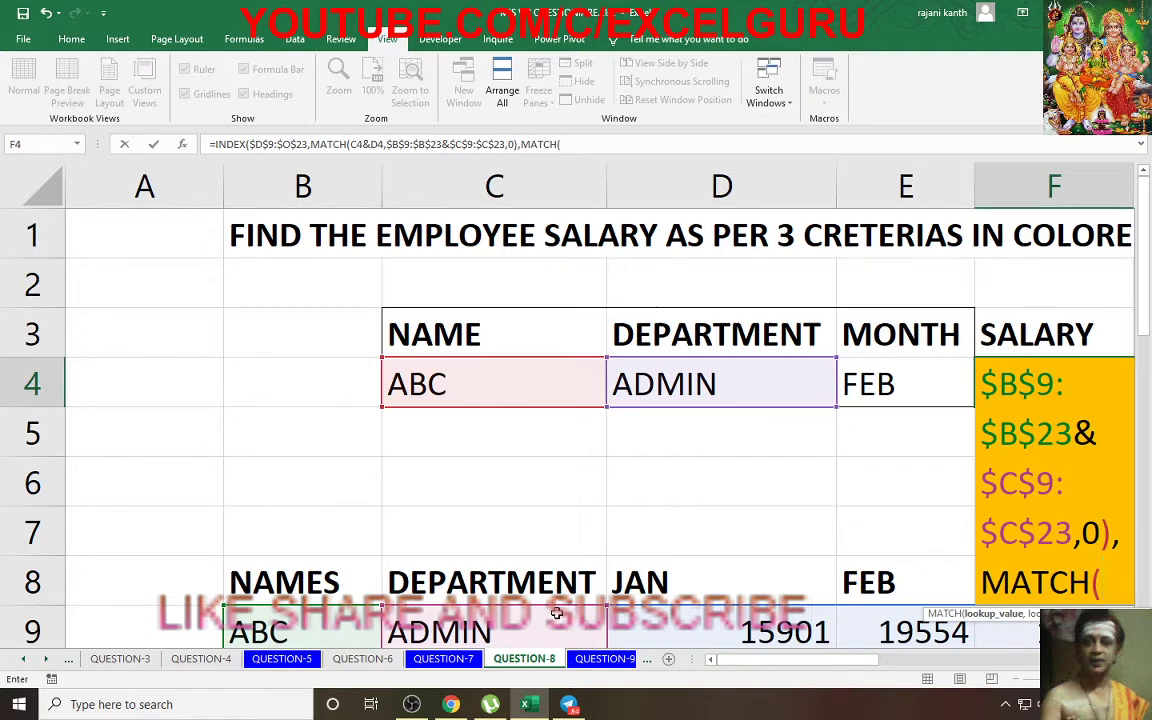
click(907, 387)
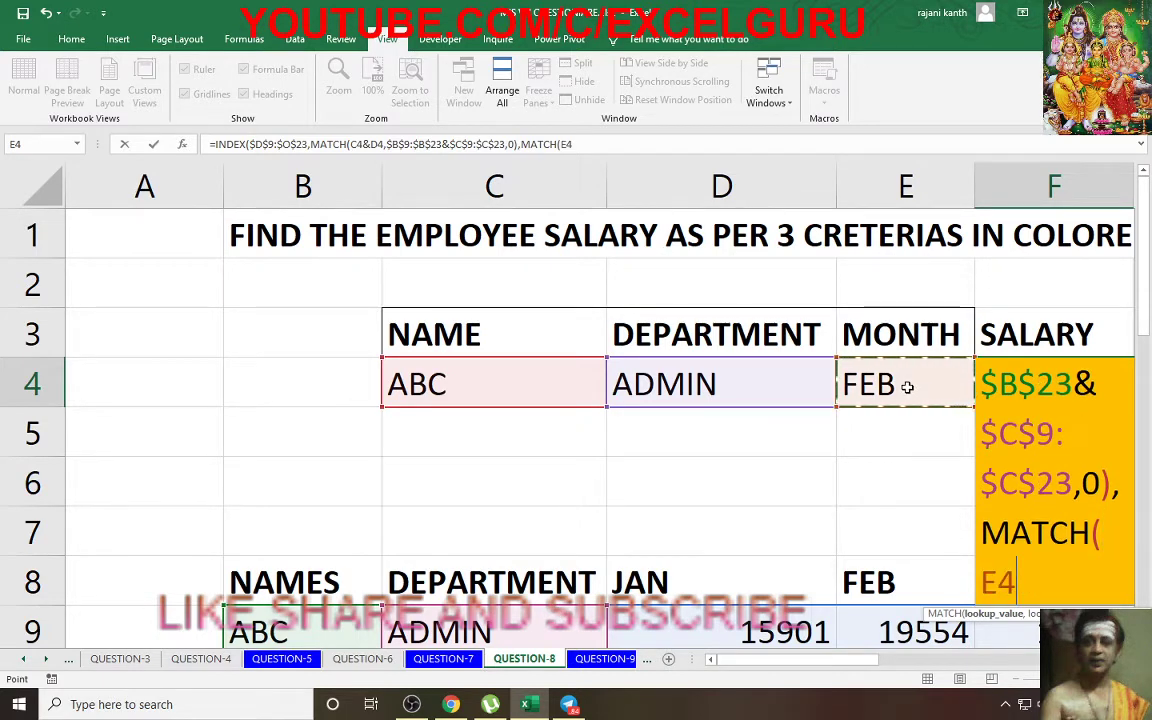
text(,)
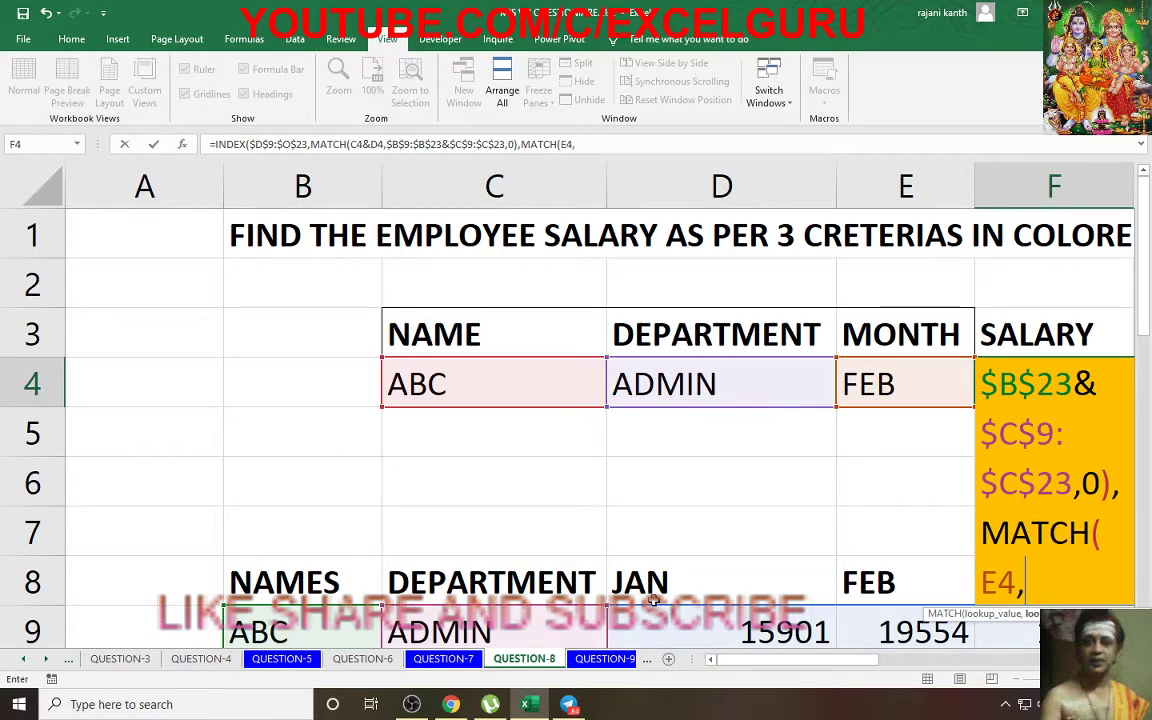
click(648, 586)
key(ctrl+shift+Right)
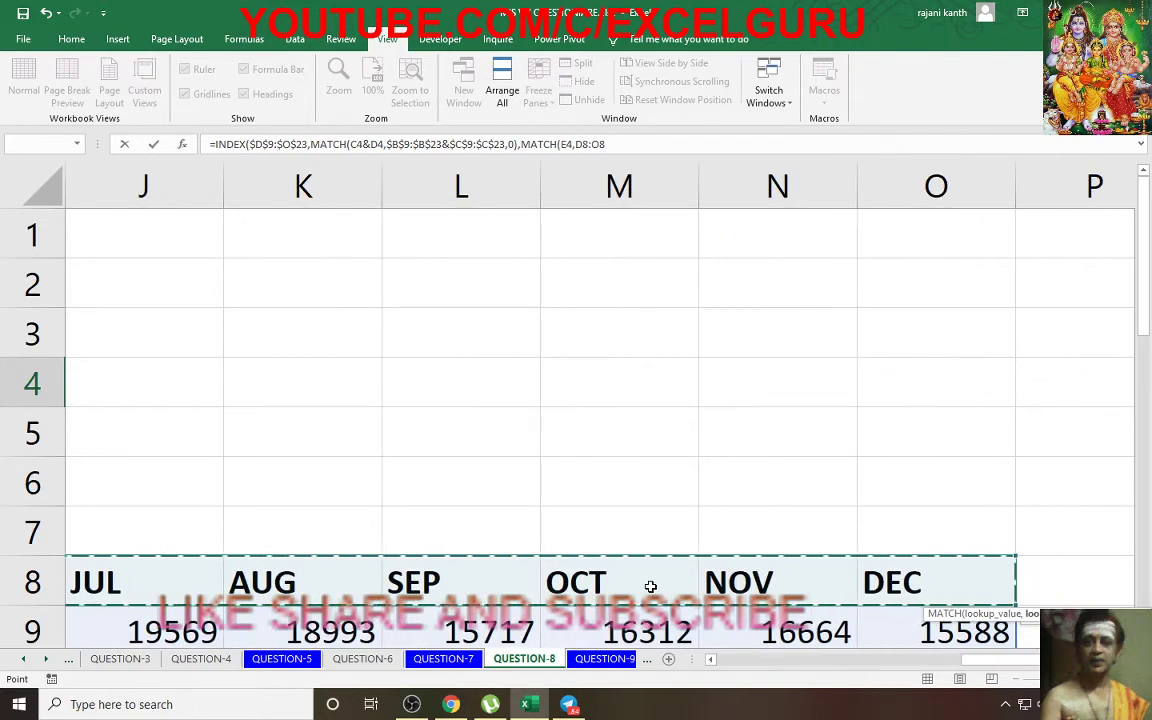
key(F4)
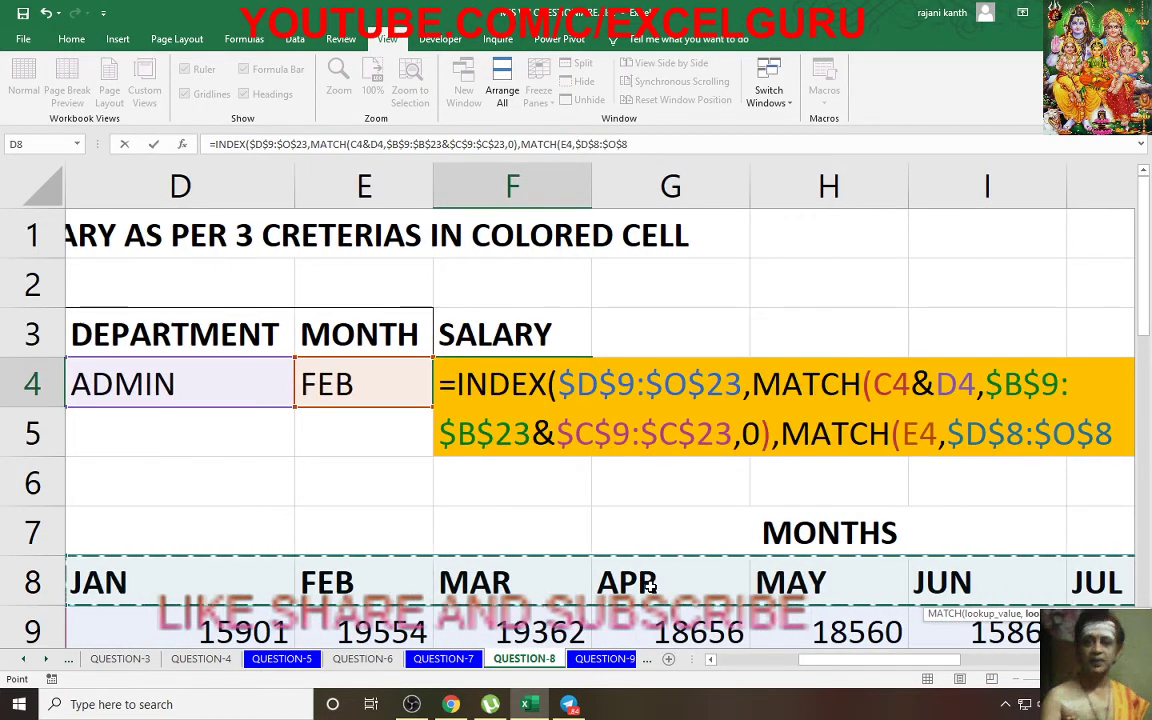
text(,0))
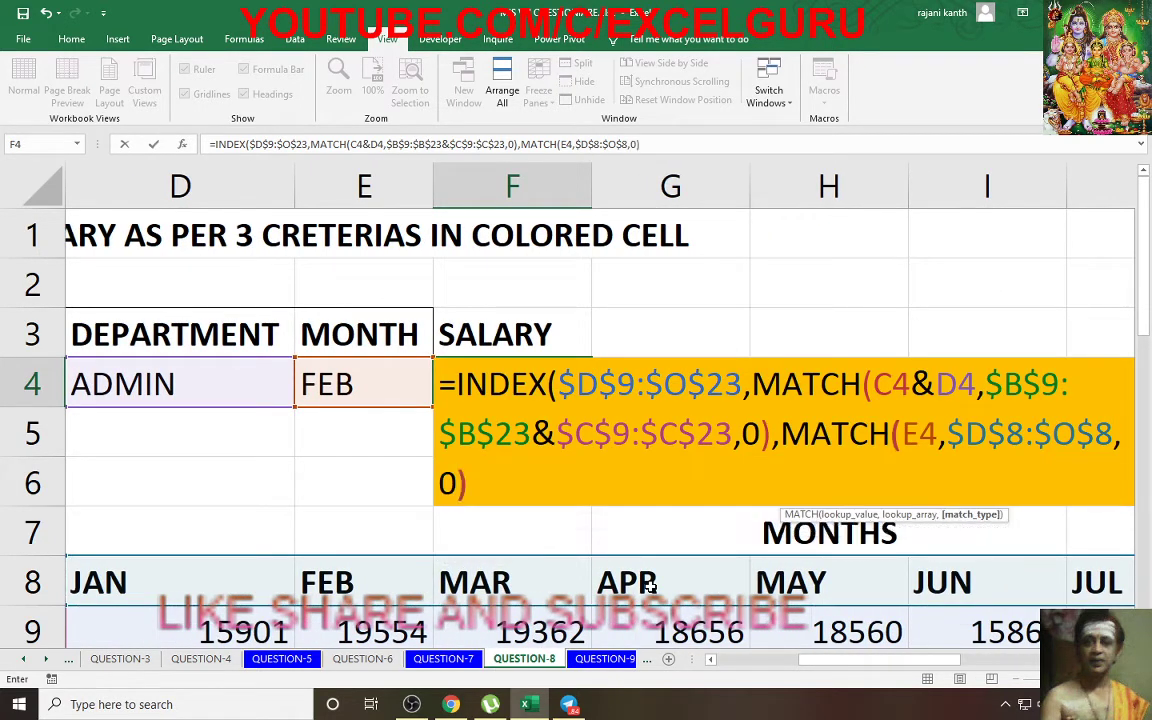
text())
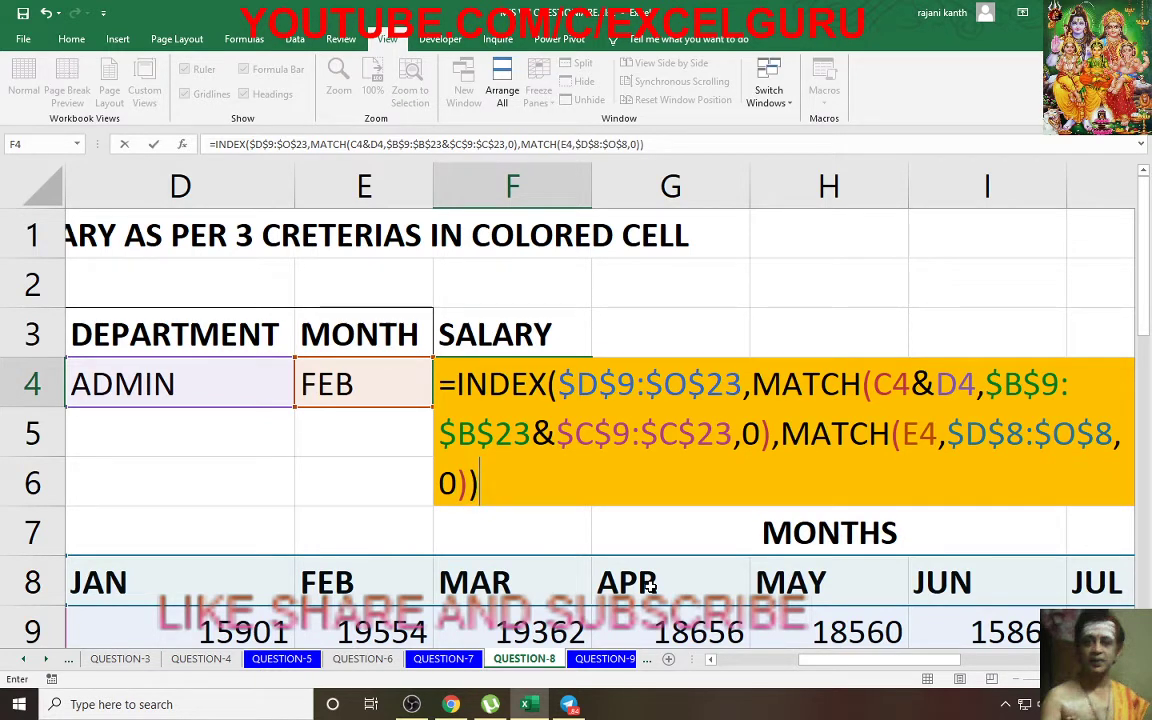
- Preview C4&D4 and the joined ranges with F9, then commit F4 as an array formula
drag(873, 384, 970, 391)
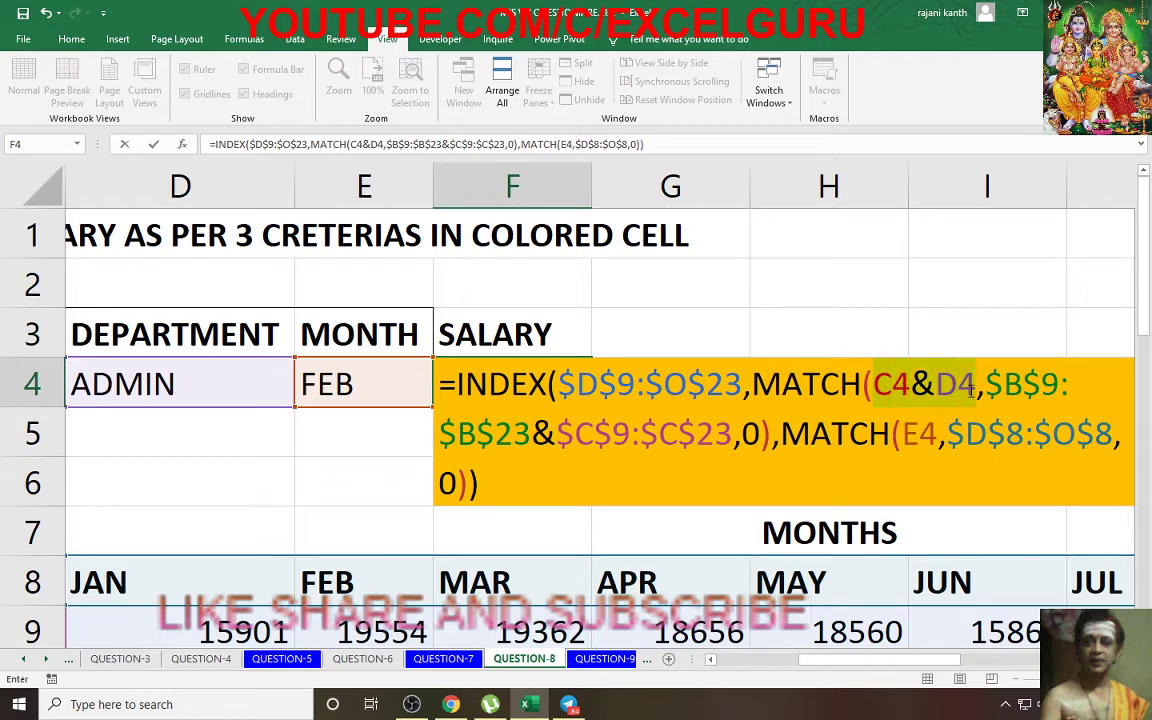
key(F9)
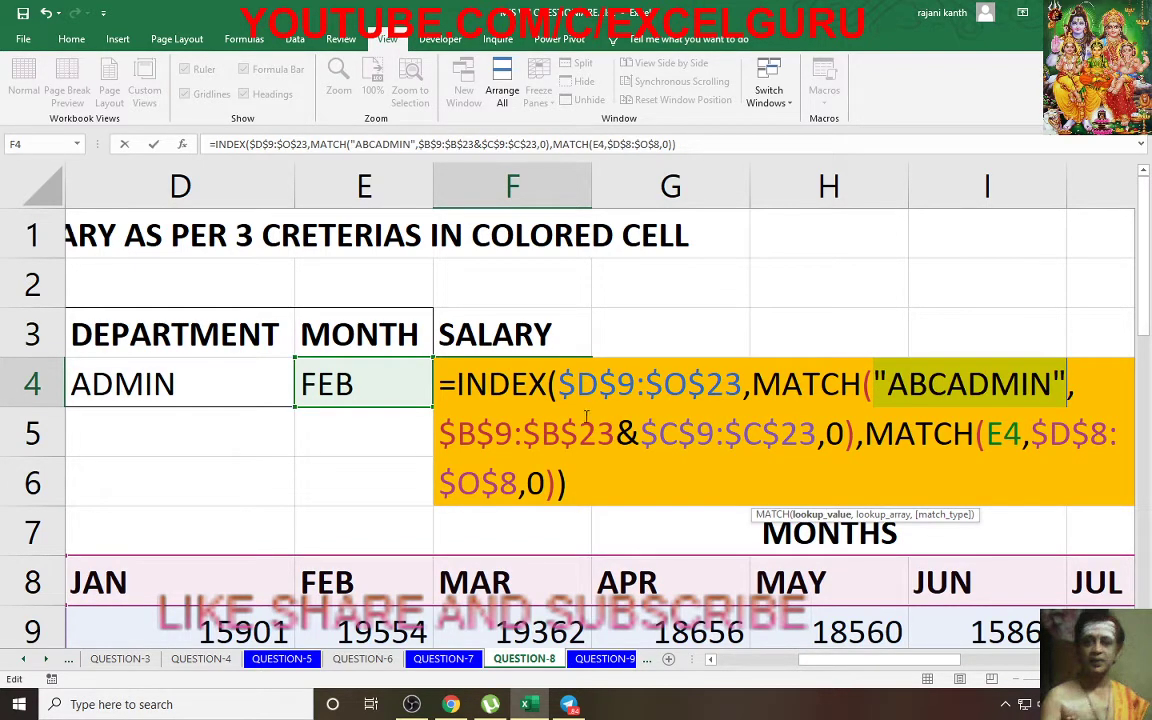
drag(437, 433, 840, 447)
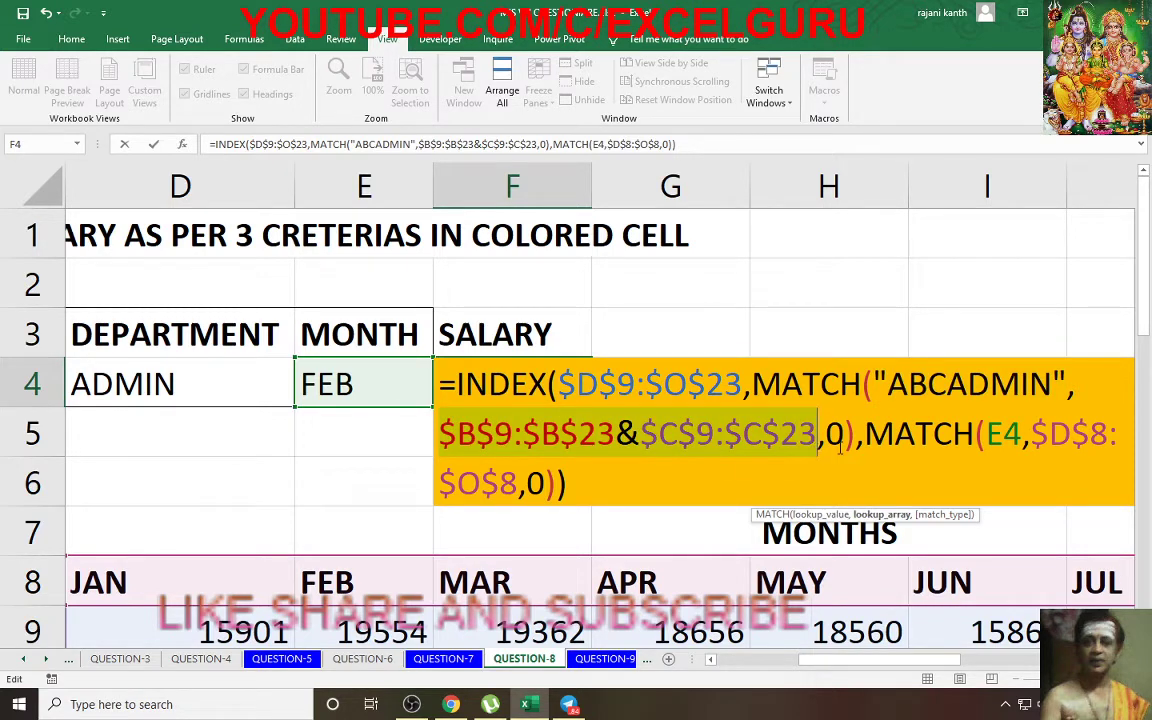
key(ctrl+z)
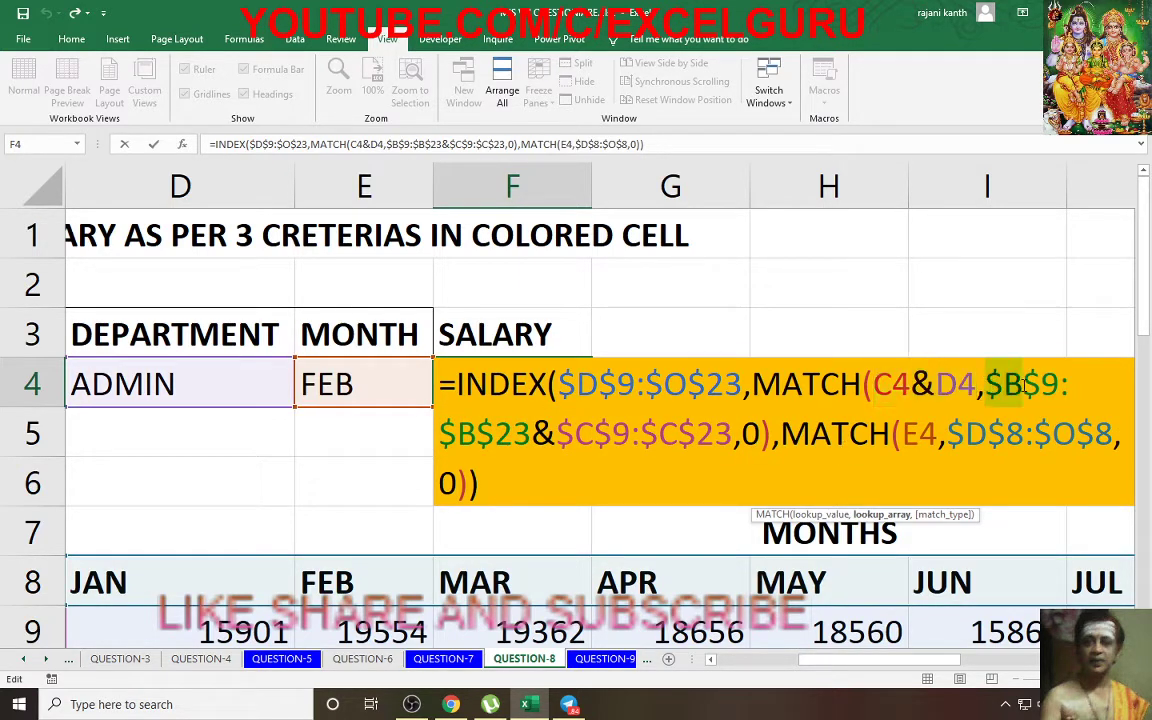
drag(986, 385, 733, 433)
key(F9)
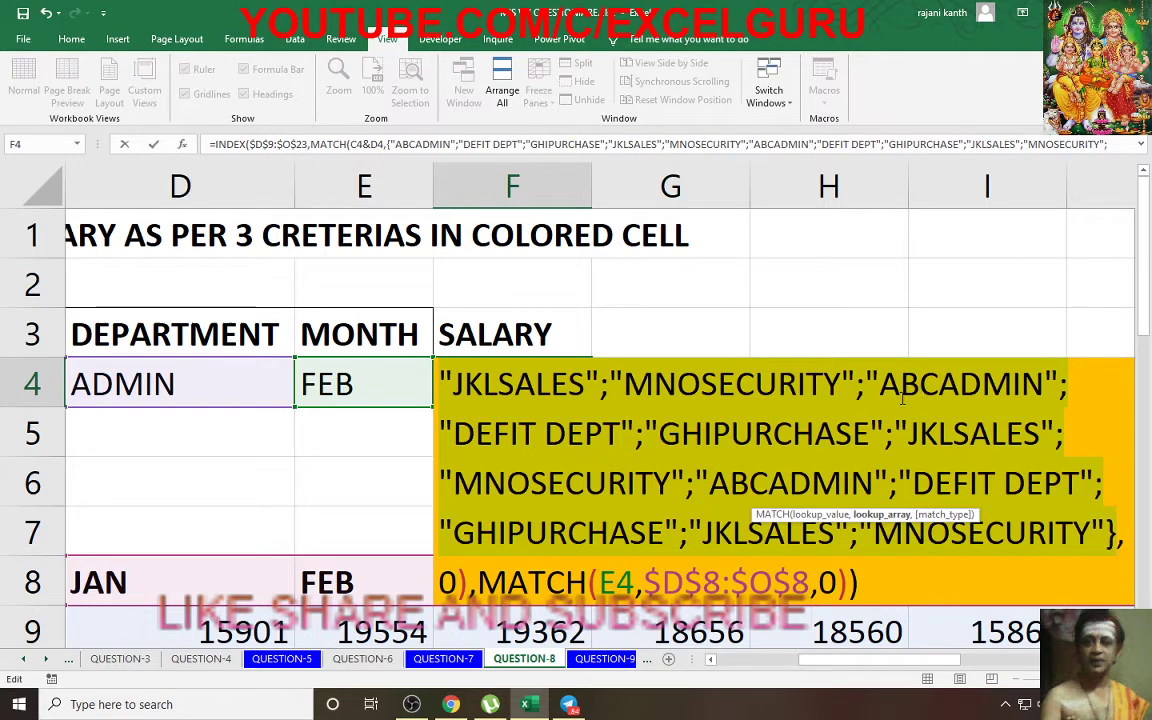
key(ctrl+z)
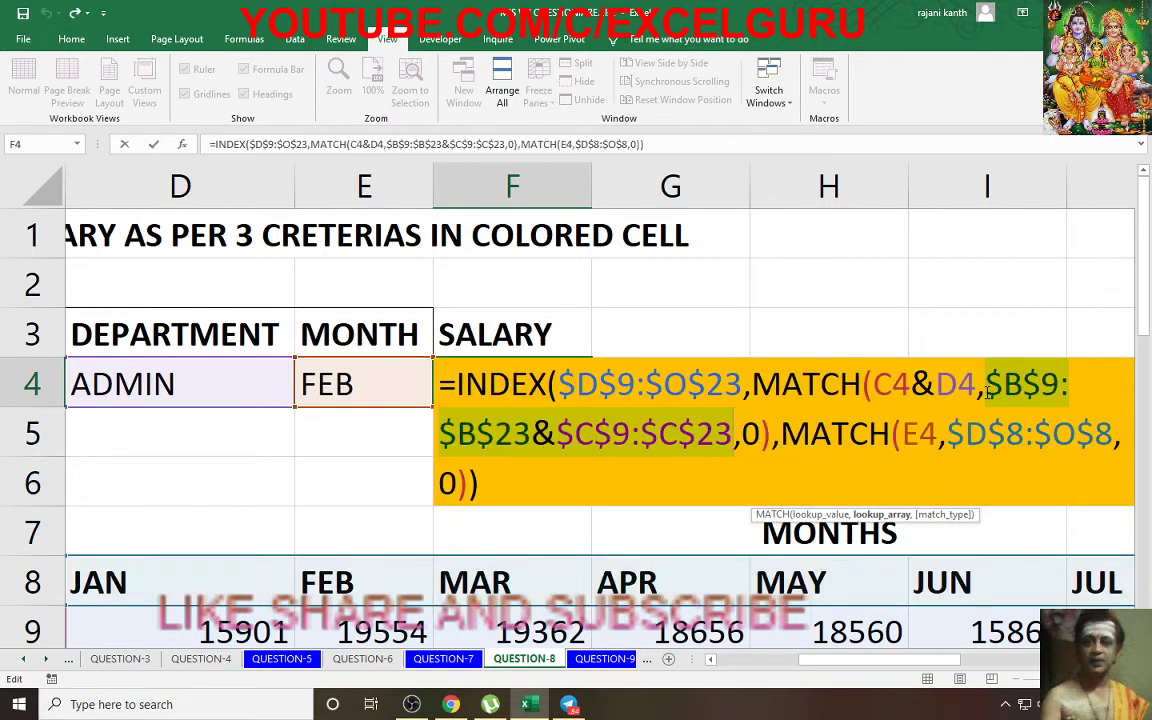
key(ctrl+shift+Return)
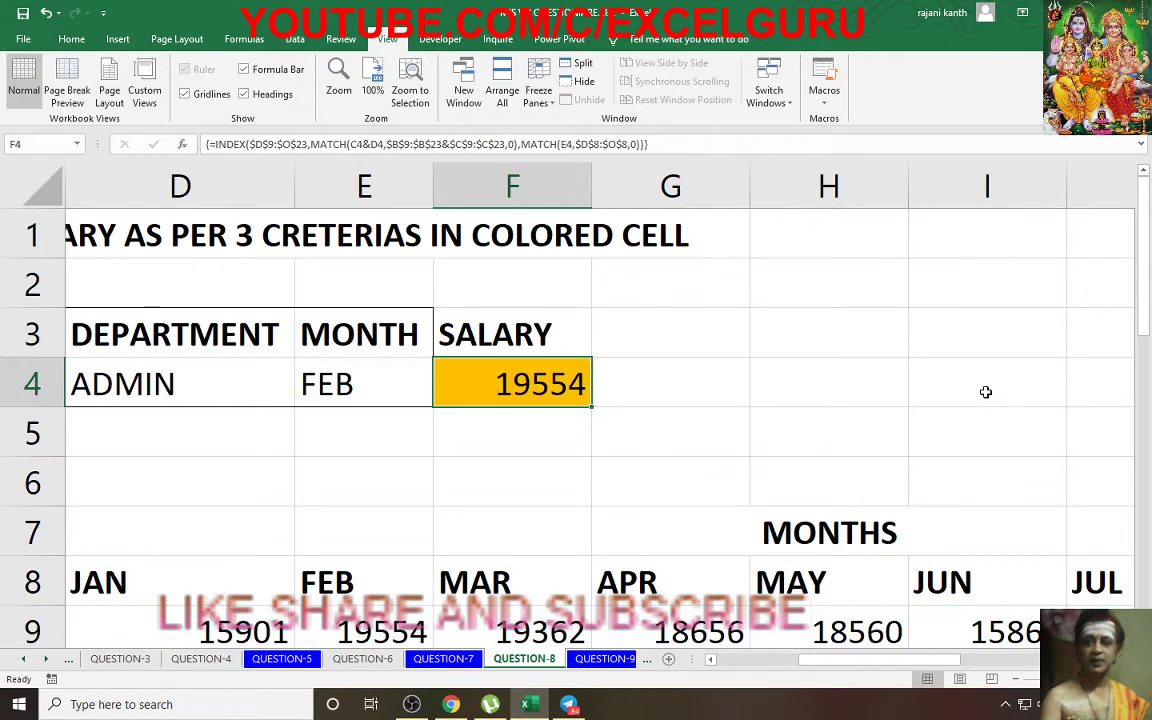
- Confirm 19554 matches ABC's February salary in E9, then switch to the QUESTION-9 sheet
drag(861, 662, 765, 663)
scroll(555, 327, down, 2)
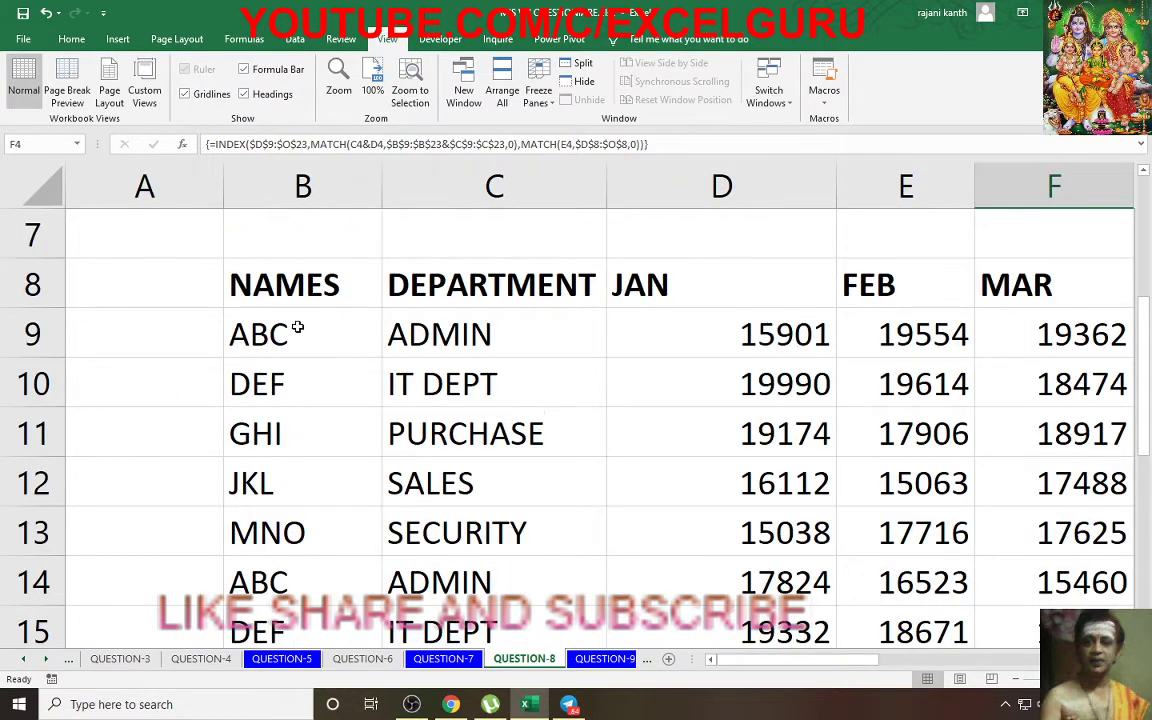
drag(297, 327, 455, 330)
click(925, 337)
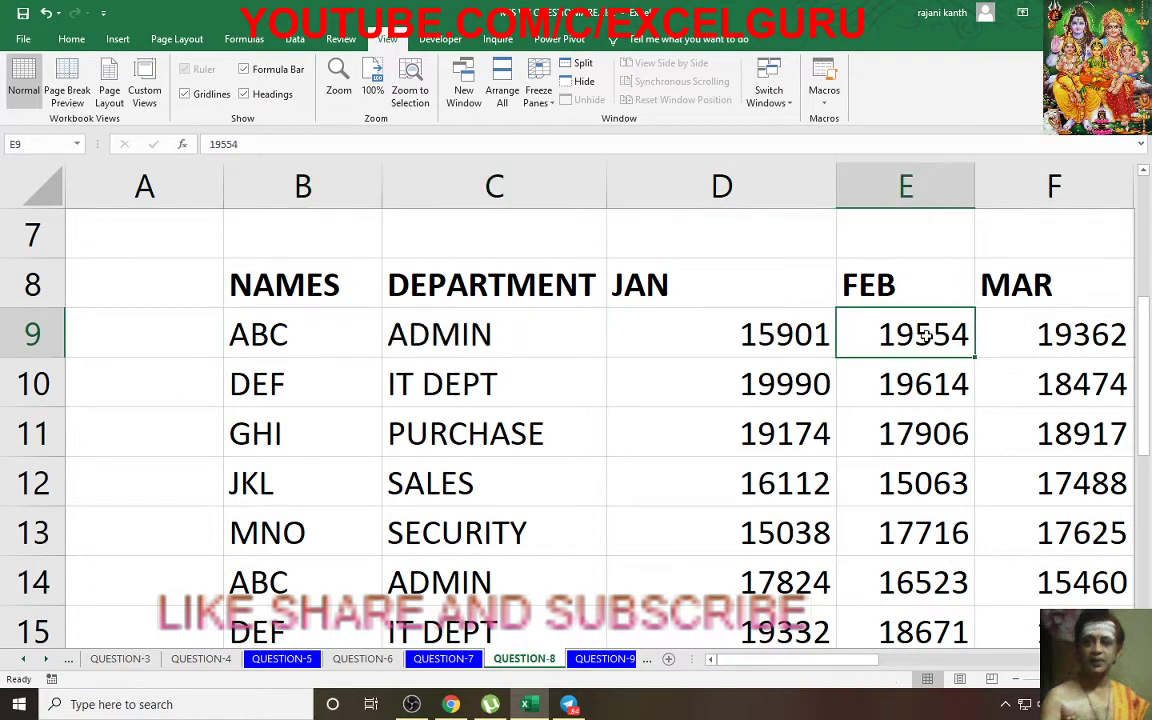
drag(865, 661, 945, 660)
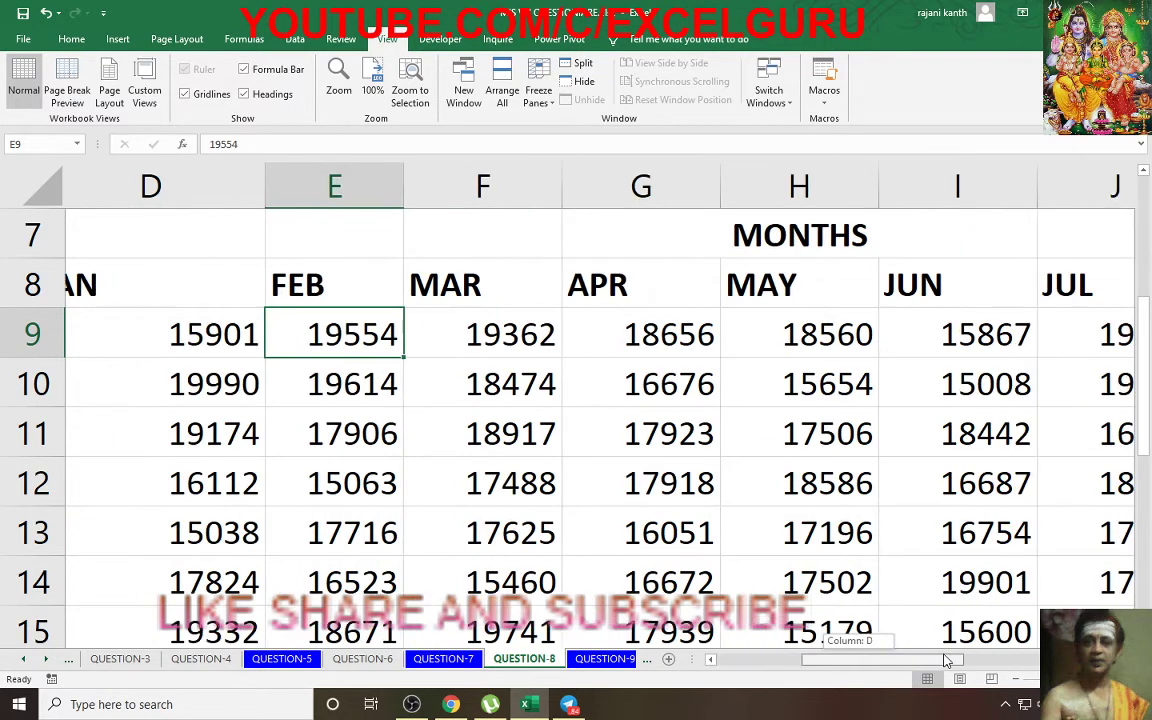
scroll(895, 600, up, 2)
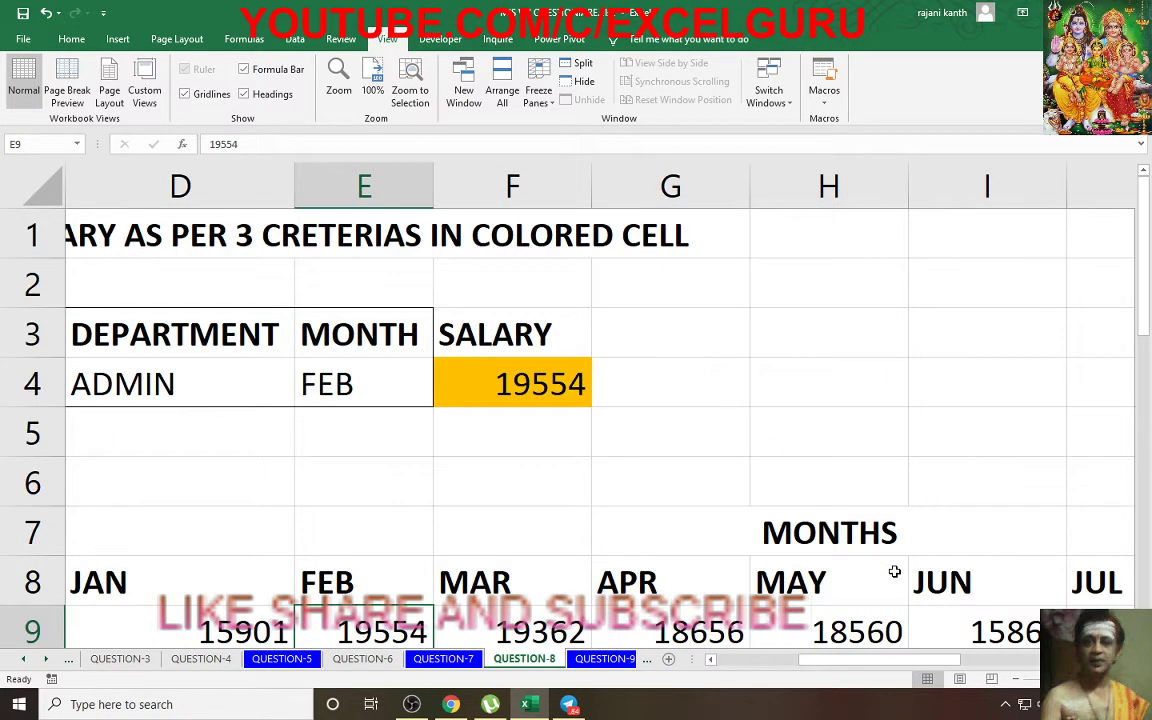
click(543, 386)
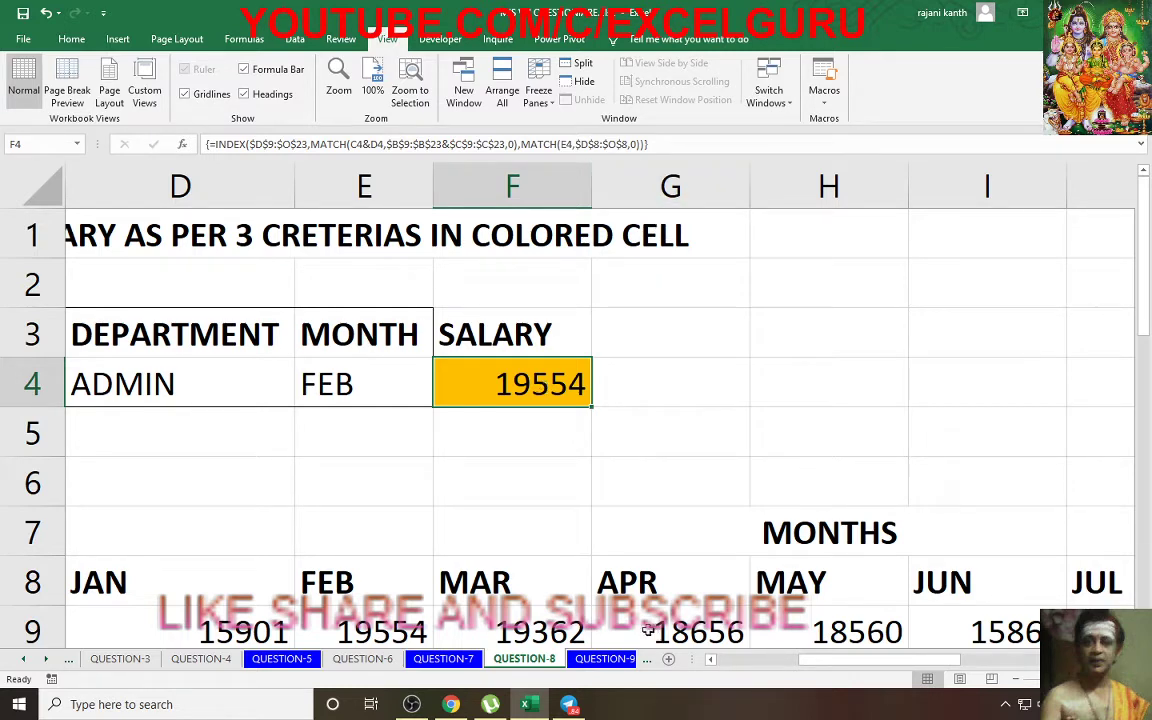
click(604, 659)
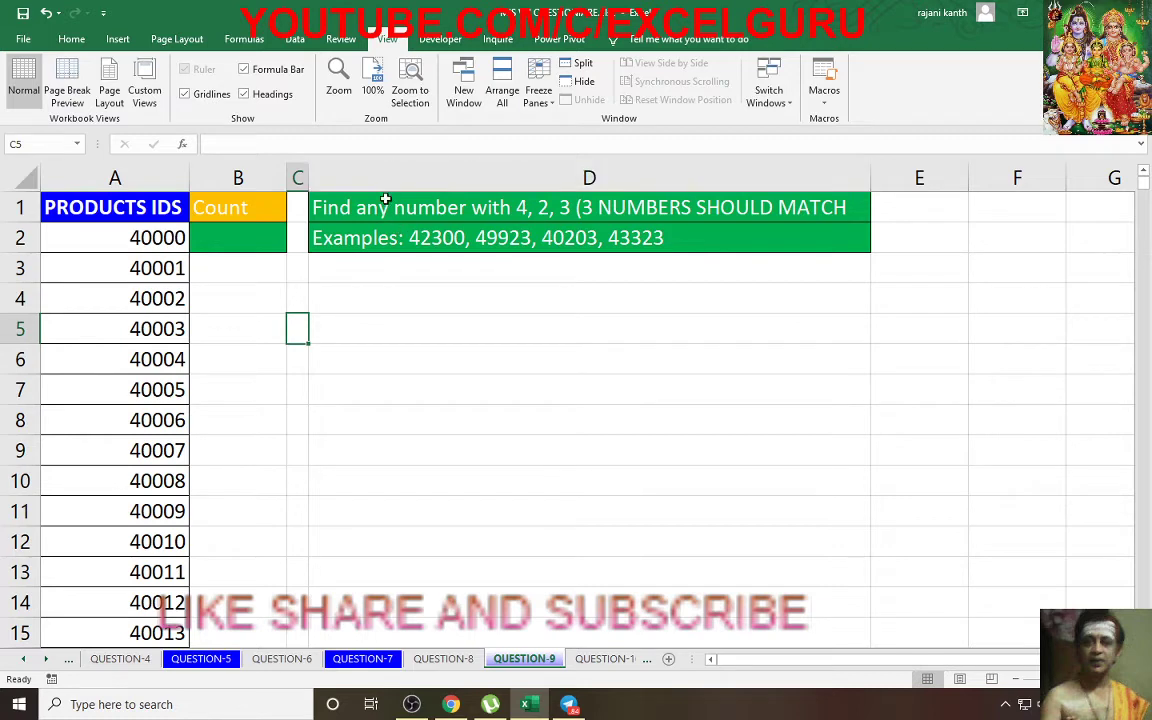
- Zoom to the B1:D2 task cells, scroll back to show column A, and select B2
drag(260, 204, 613, 247)
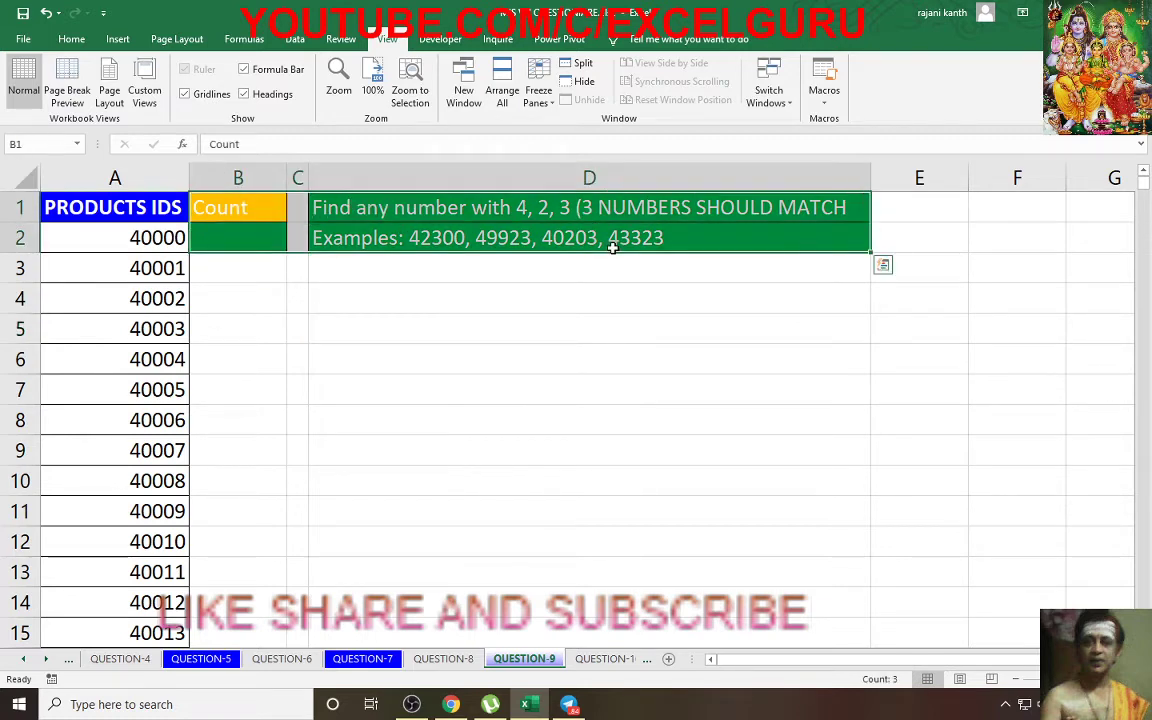
key(alt)
key(w)
key(g)
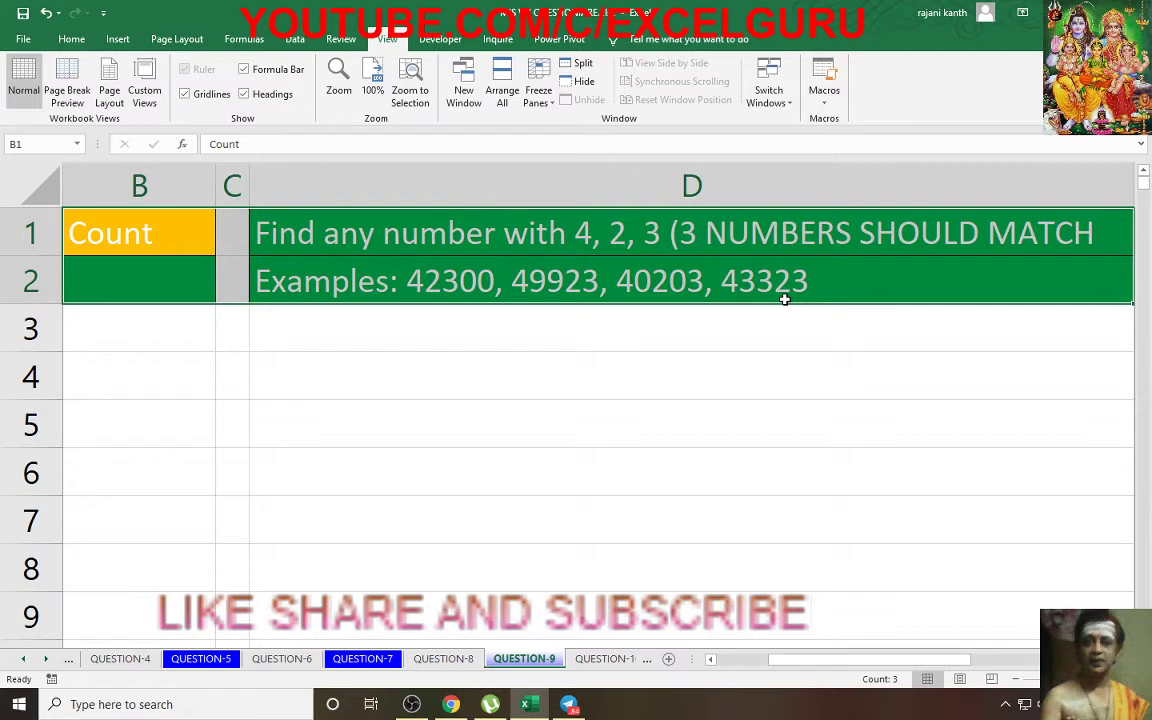
drag(780, 659, 753, 659)
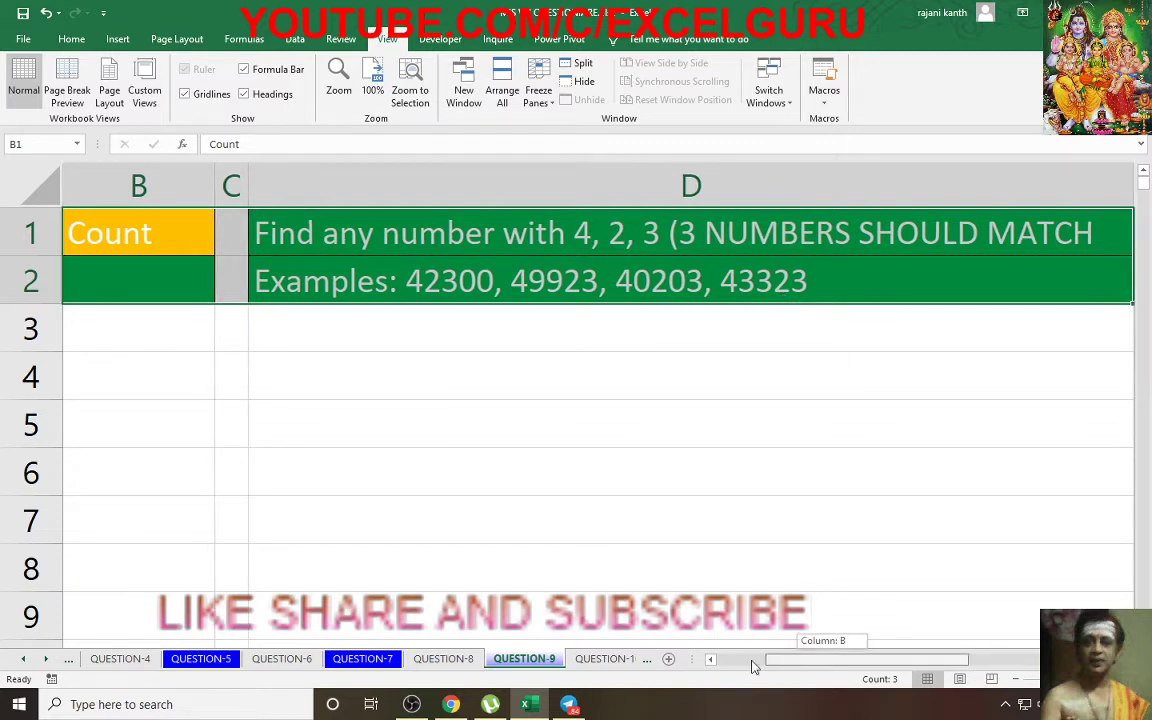
click(401, 281)
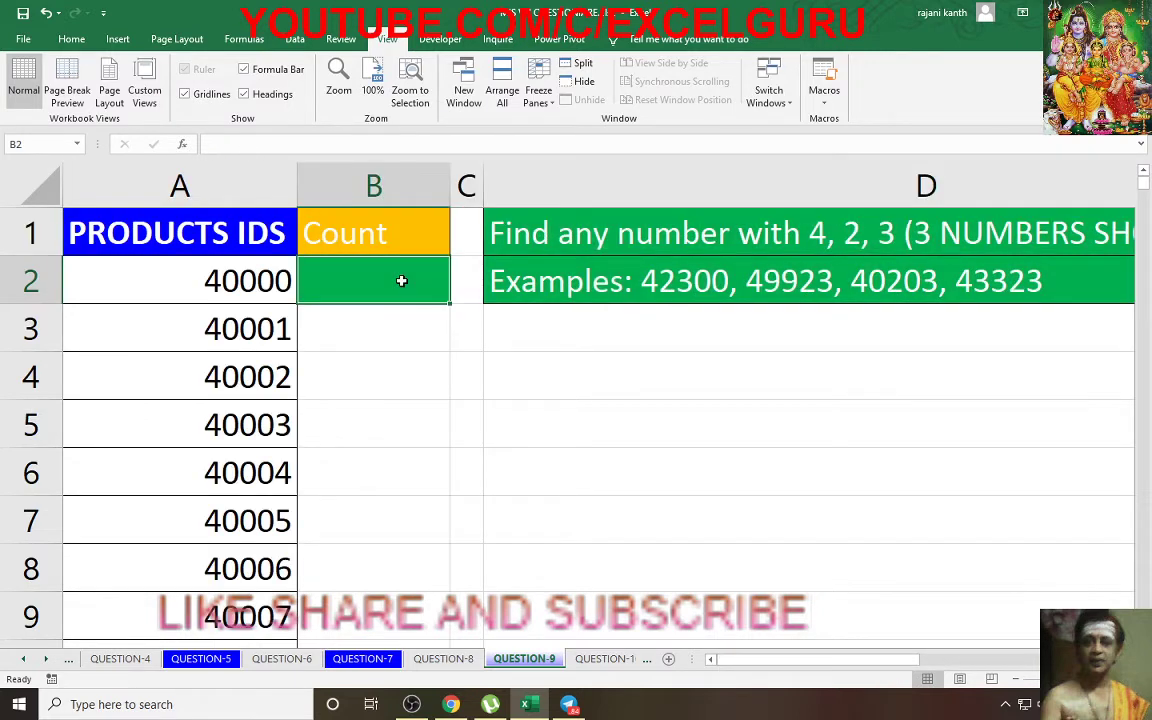
- In B2, type the quoted "*4*2*3" pattern, remove the stray bracket and comma, and reference A2
text(=count)
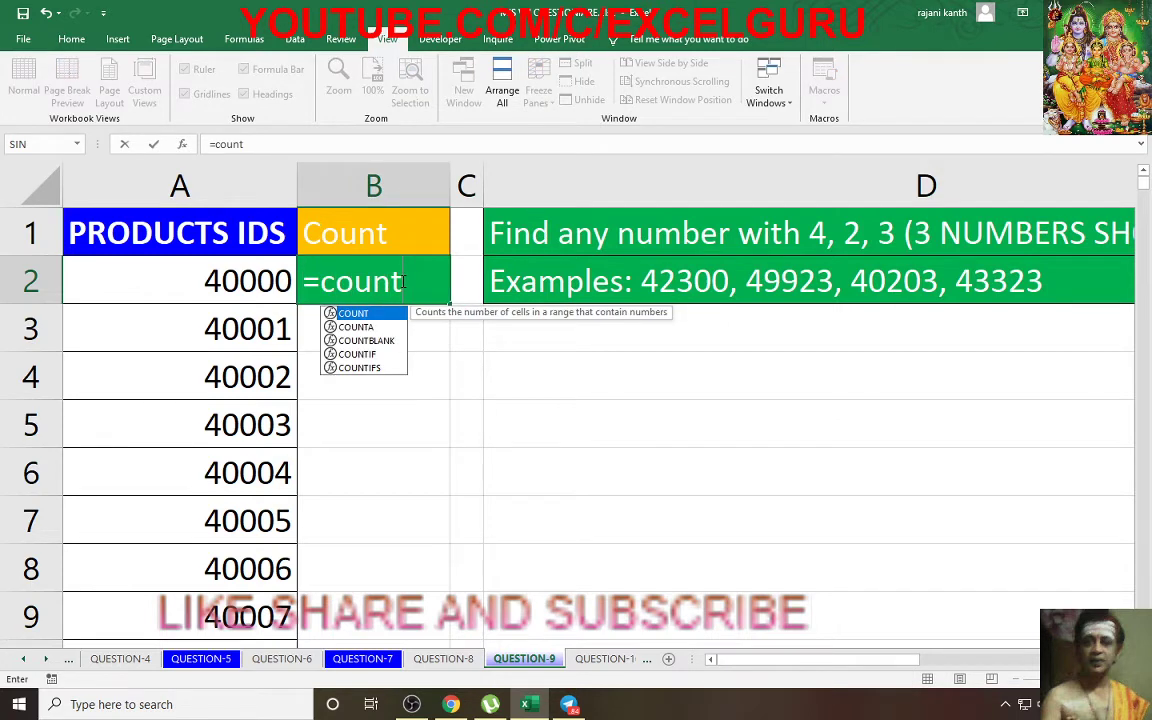
key(BackSpace)
key(BackSpace)
key(BackSpace)
key(BackSpace)
key(BackSpace)
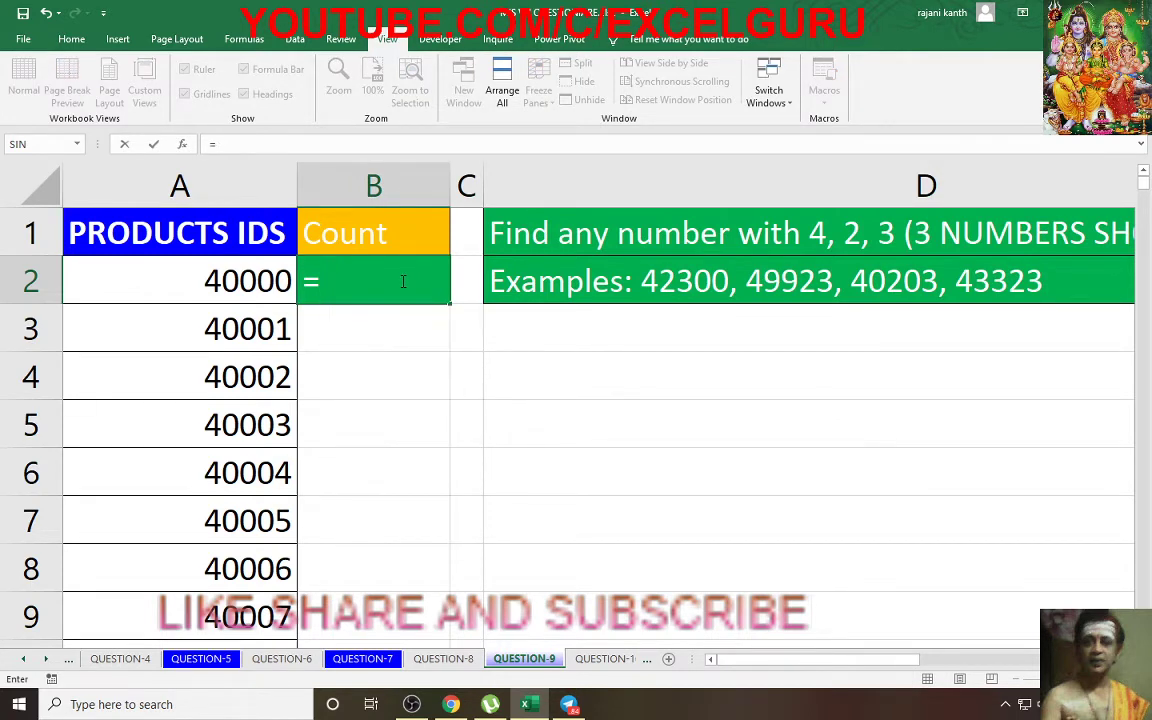
text(("4*2)
text(*)
text(4*2*)
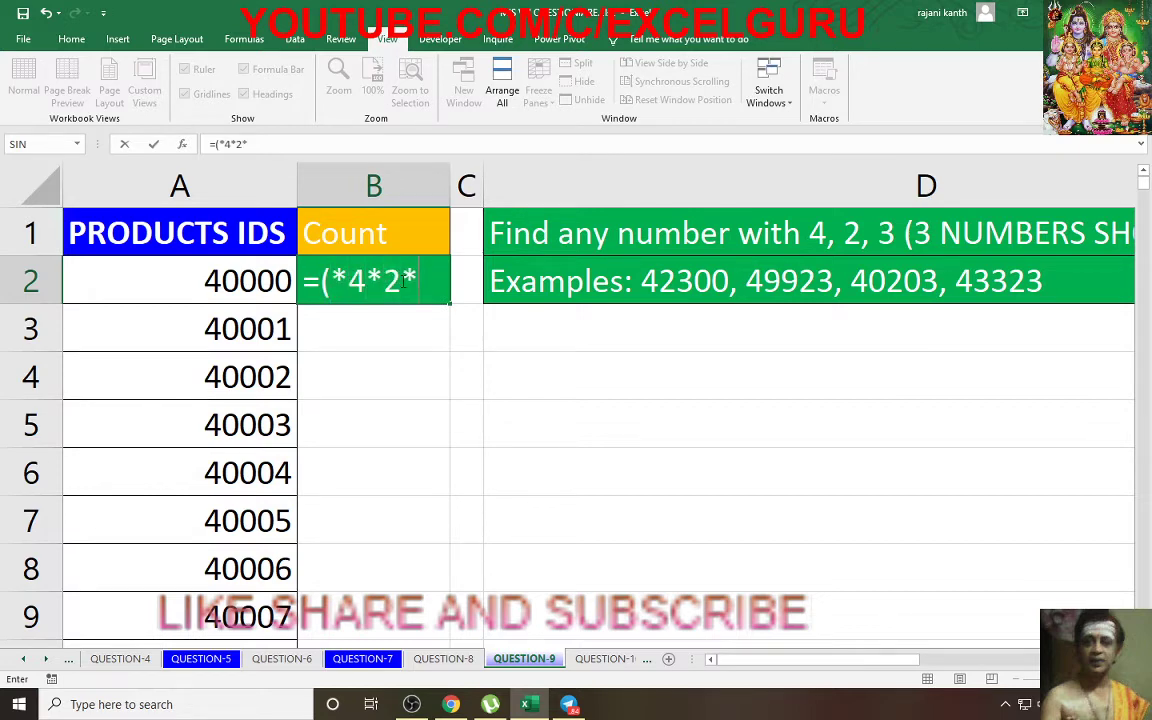
text(3)
text(,)
click(331, 286)
text(")
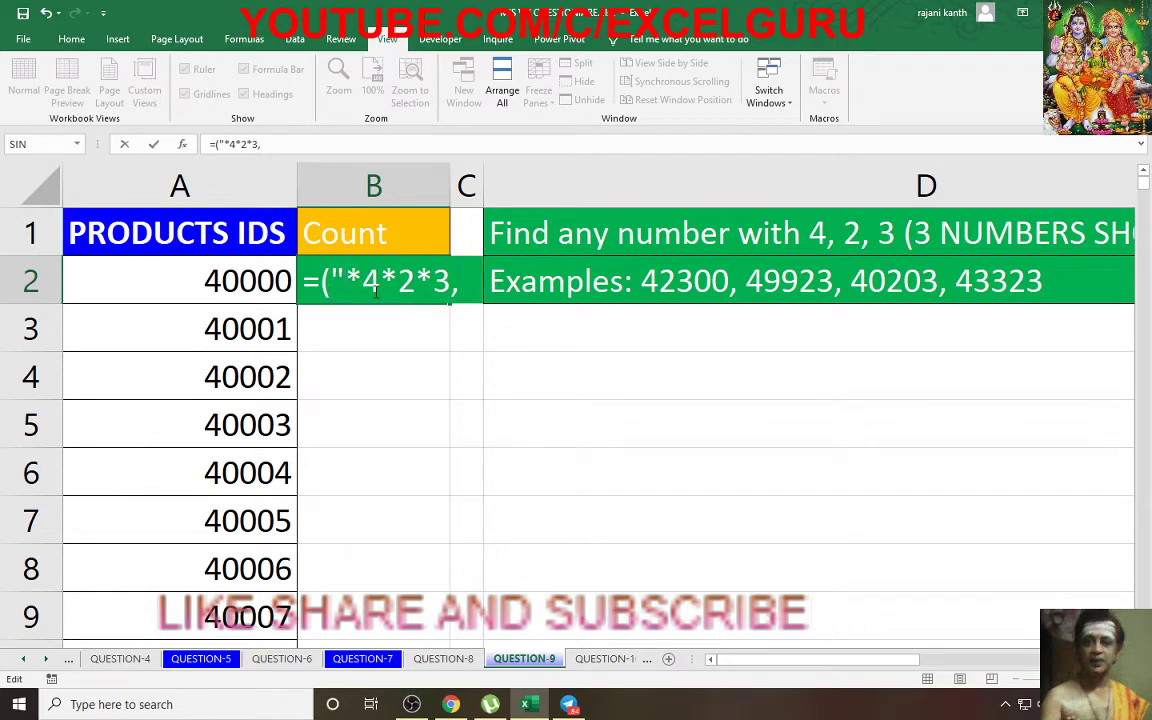
click(452, 283)
text(")
key(Delete)
key(BackSpace)
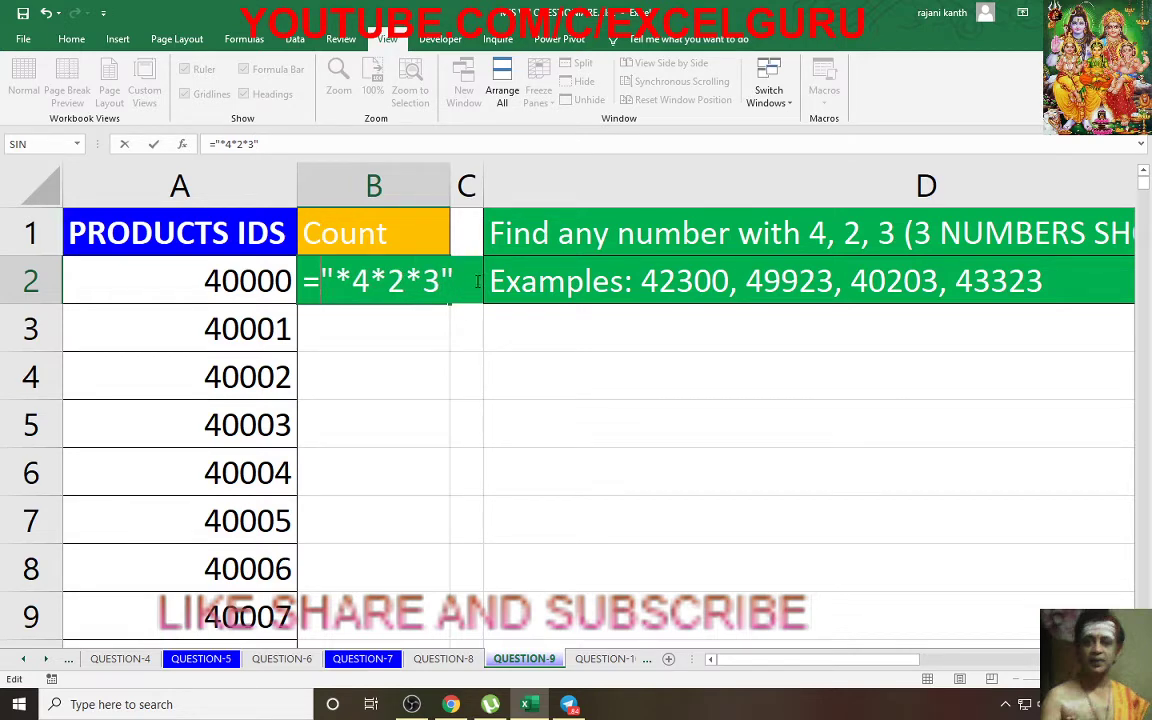
click(248, 280)
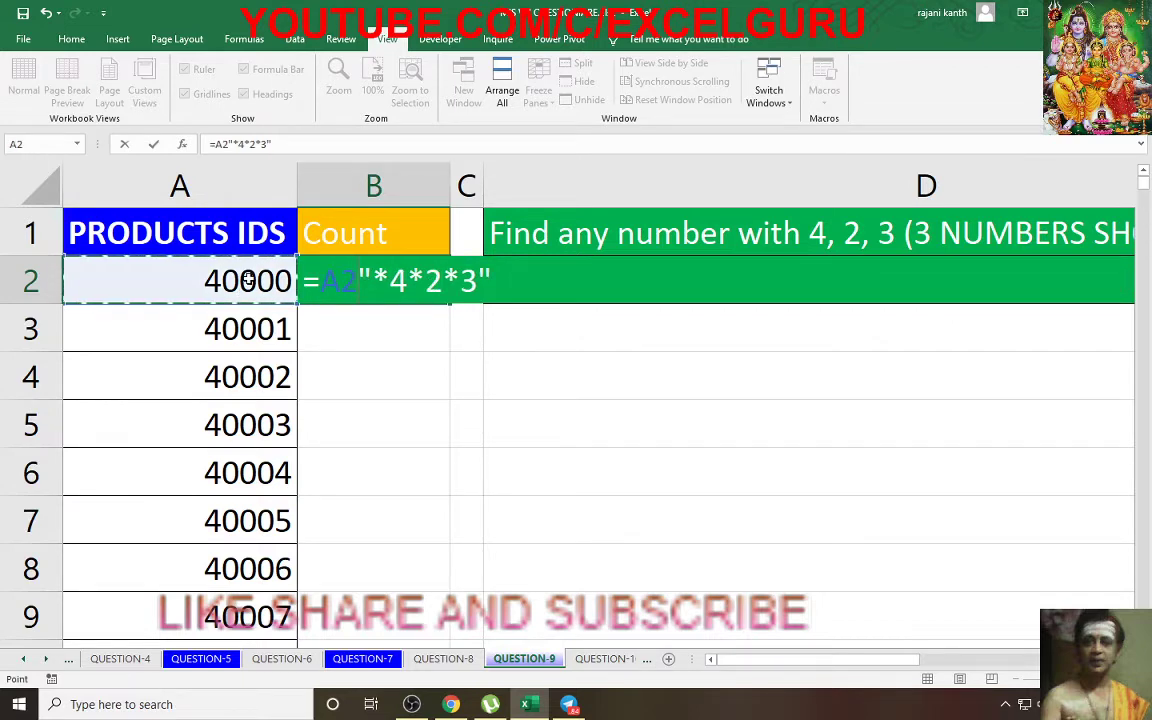
- Extend A2 to an absolute product ID range and try evaluating the comparison with F9
key(ctrl+shift+Down)
key(F4)
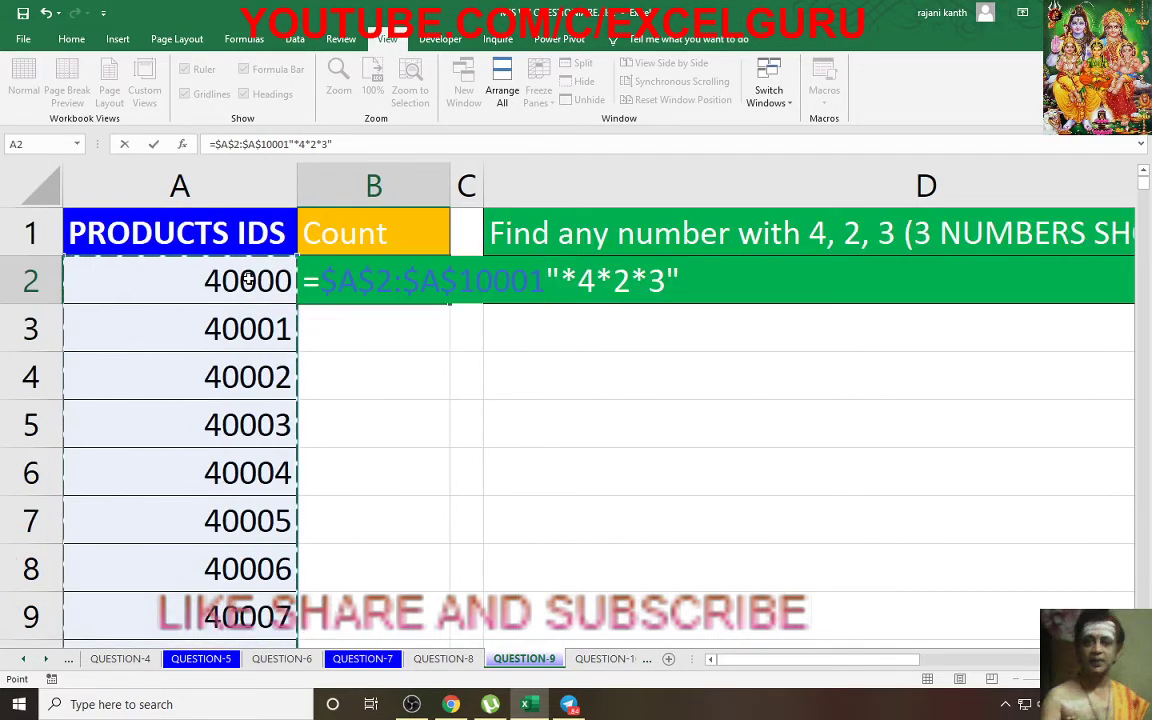
text(=)
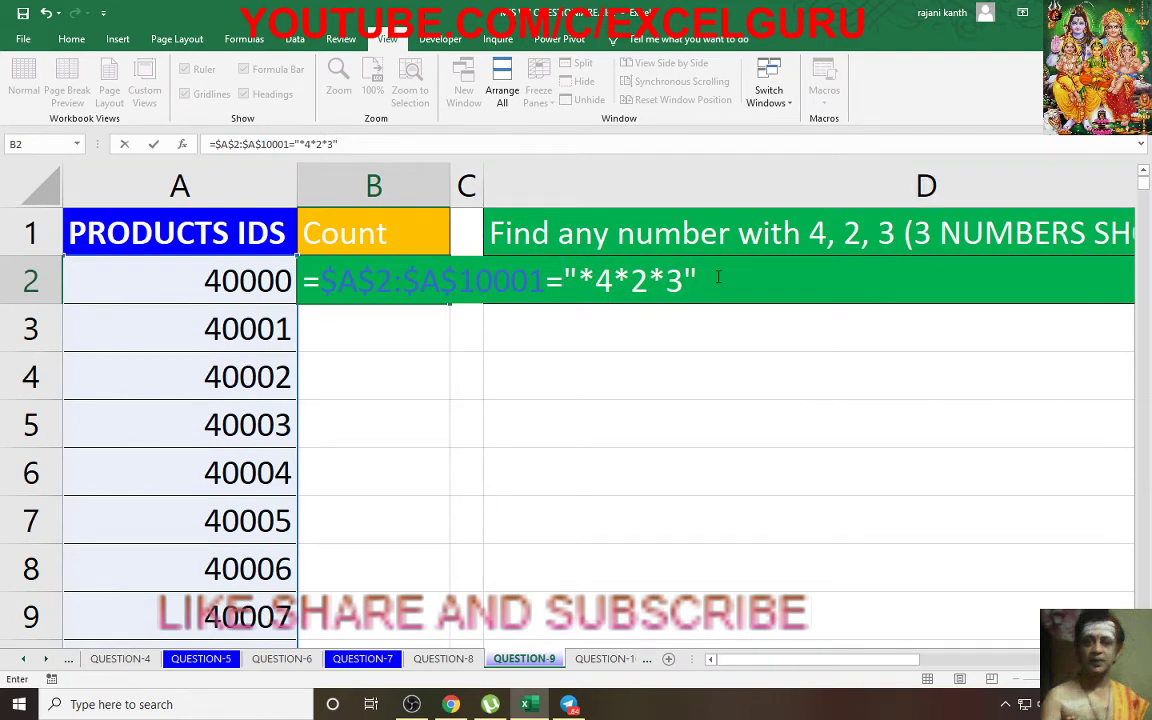
drag(697, 281, 310, 281)
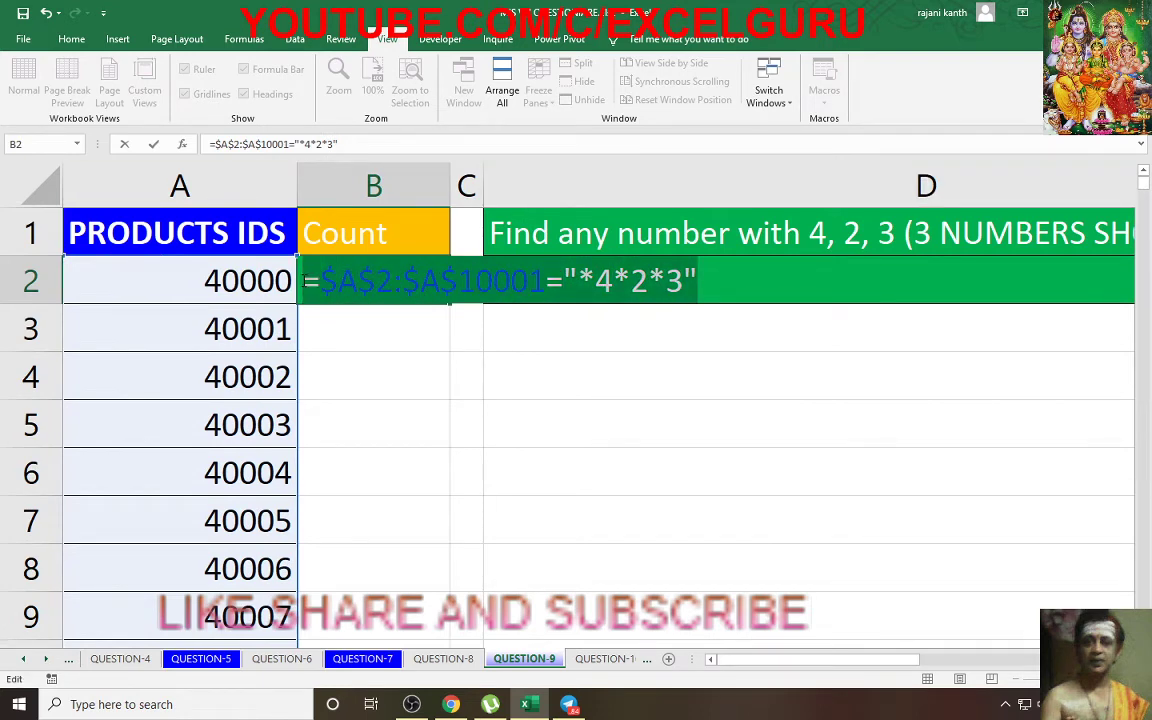
key(F9)
key(Return)
- Shorten the range to $A$2:$A$100, preview the all-FALSE result, then undo and delete the range
drag(510, 281, 541, 283)
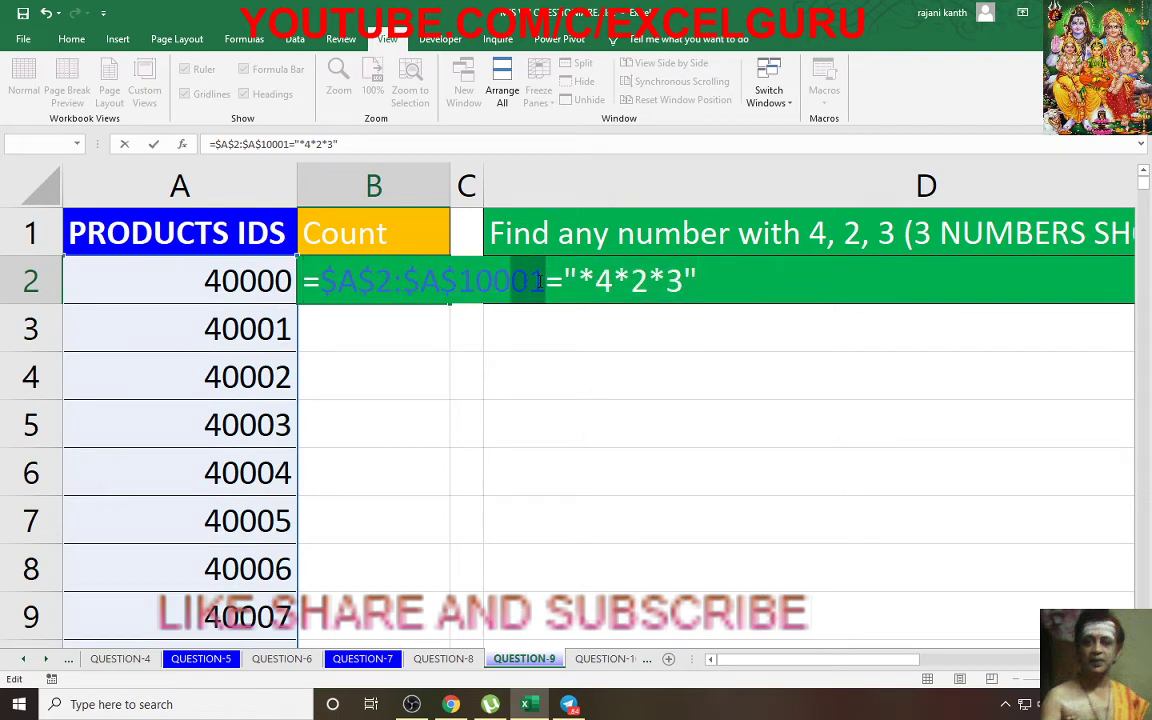
key(BackSpace)
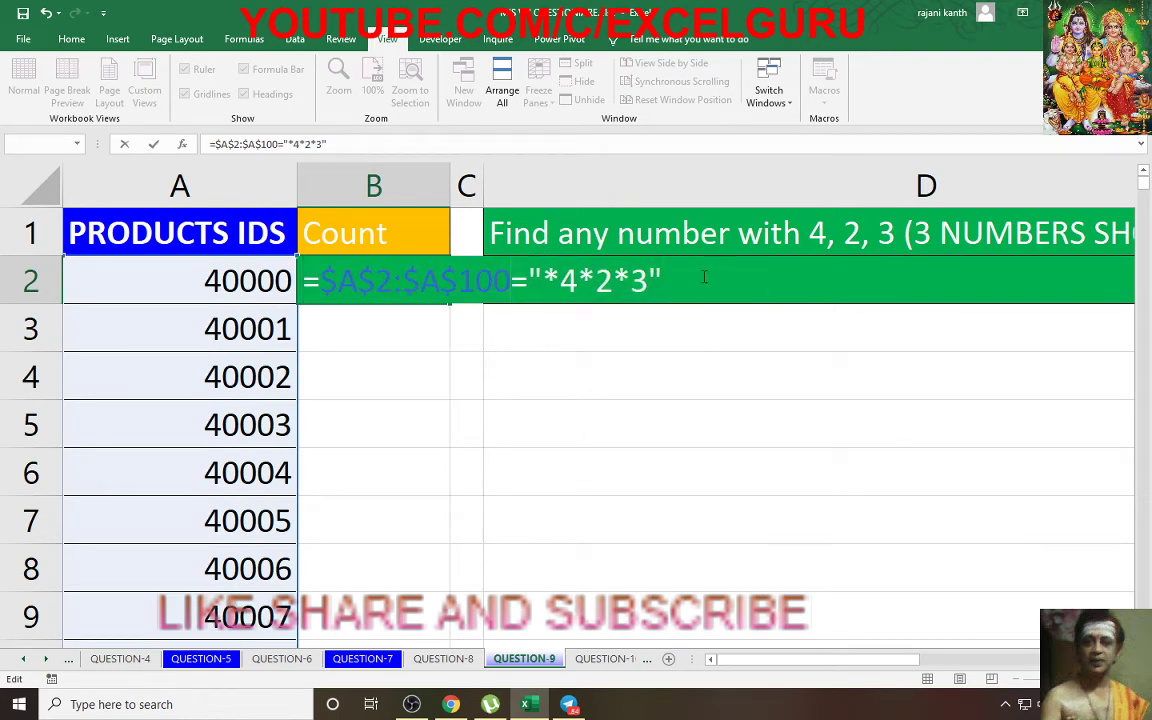
drag(662, 280, 288, 258)
key(F9)
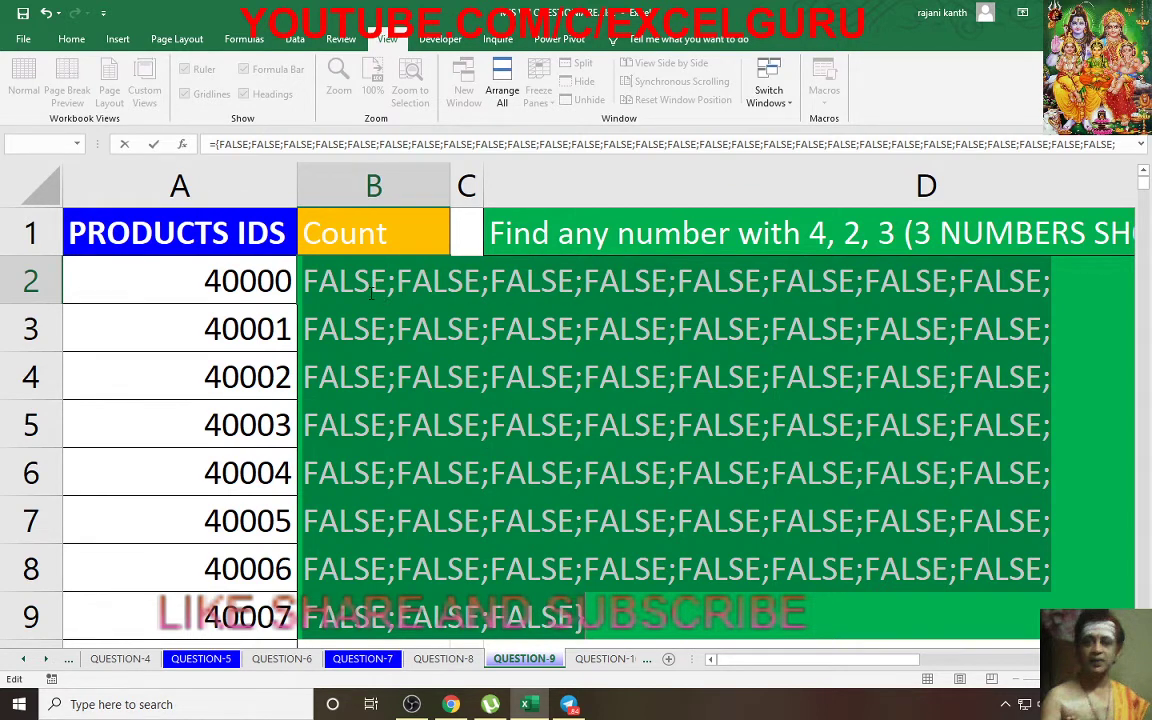
key(ctrl+z)
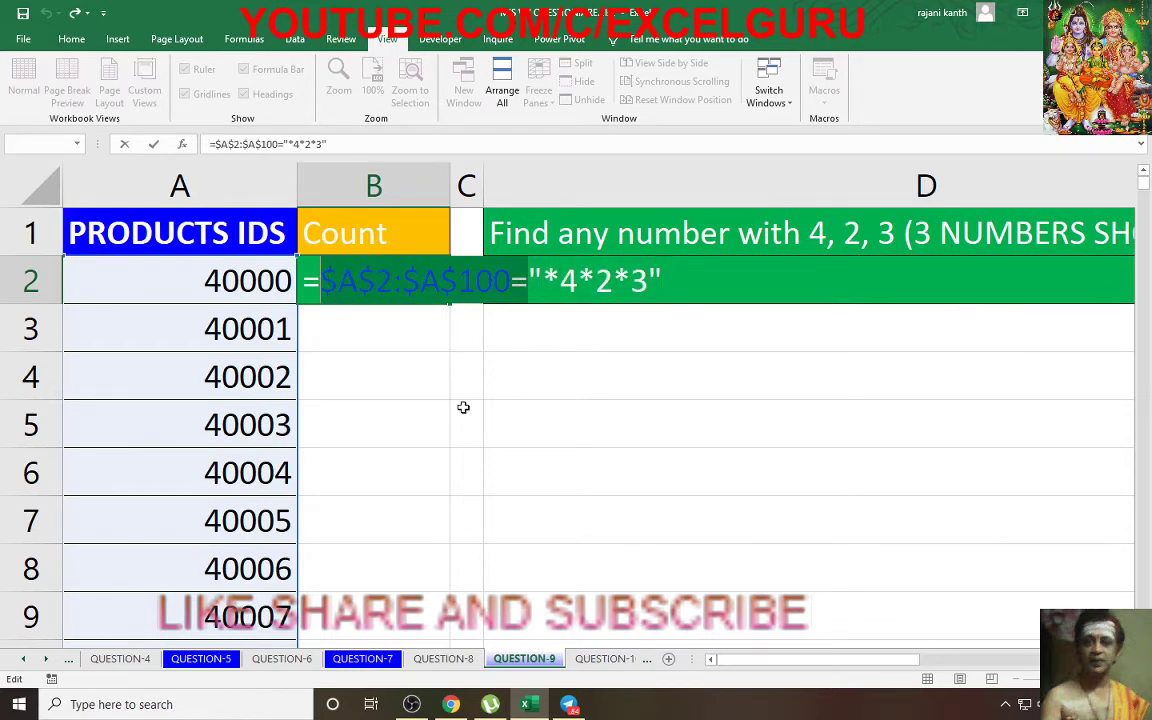
key(BackSpace)
- Rewrite B2 as =SEARCH("*4*2*3",$A$2:$A$100)
text(s)
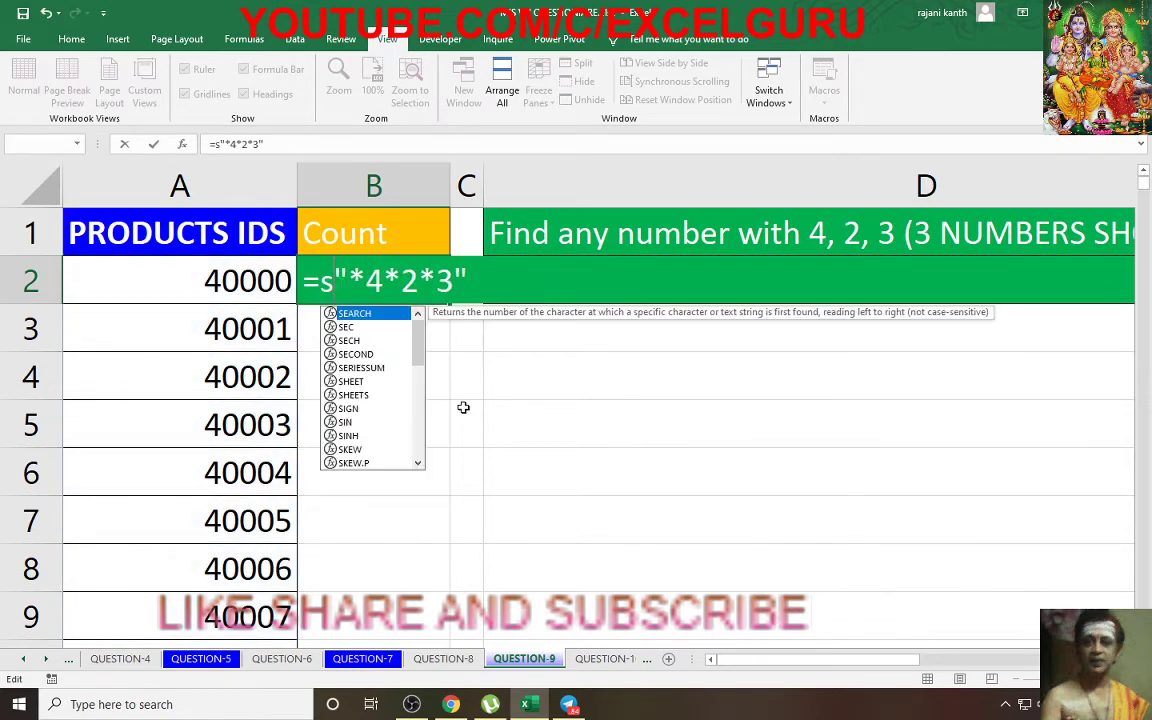
text(ear)
key(Tab)
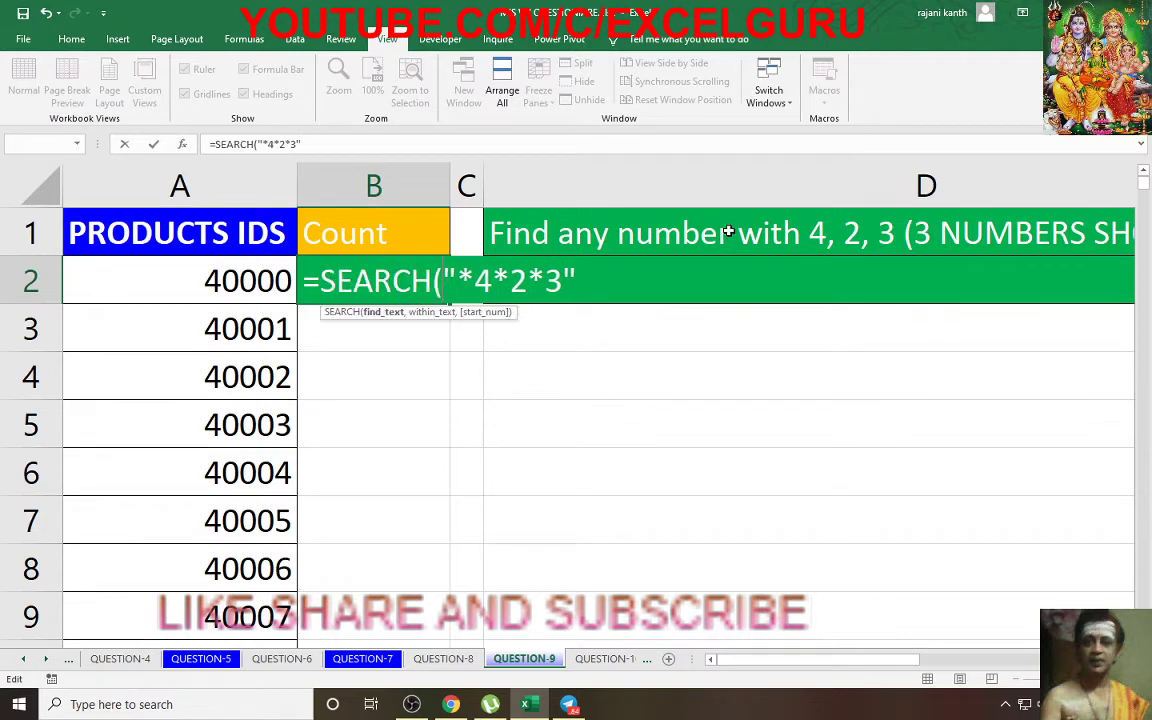
text(,)
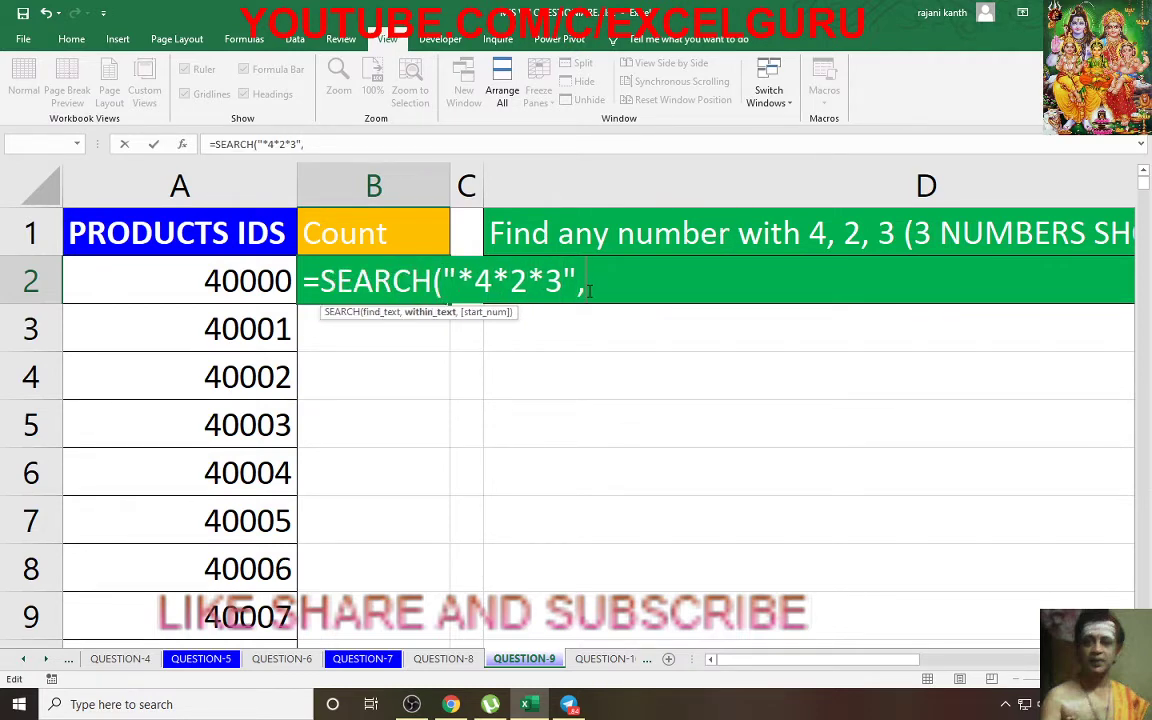
key(Left)
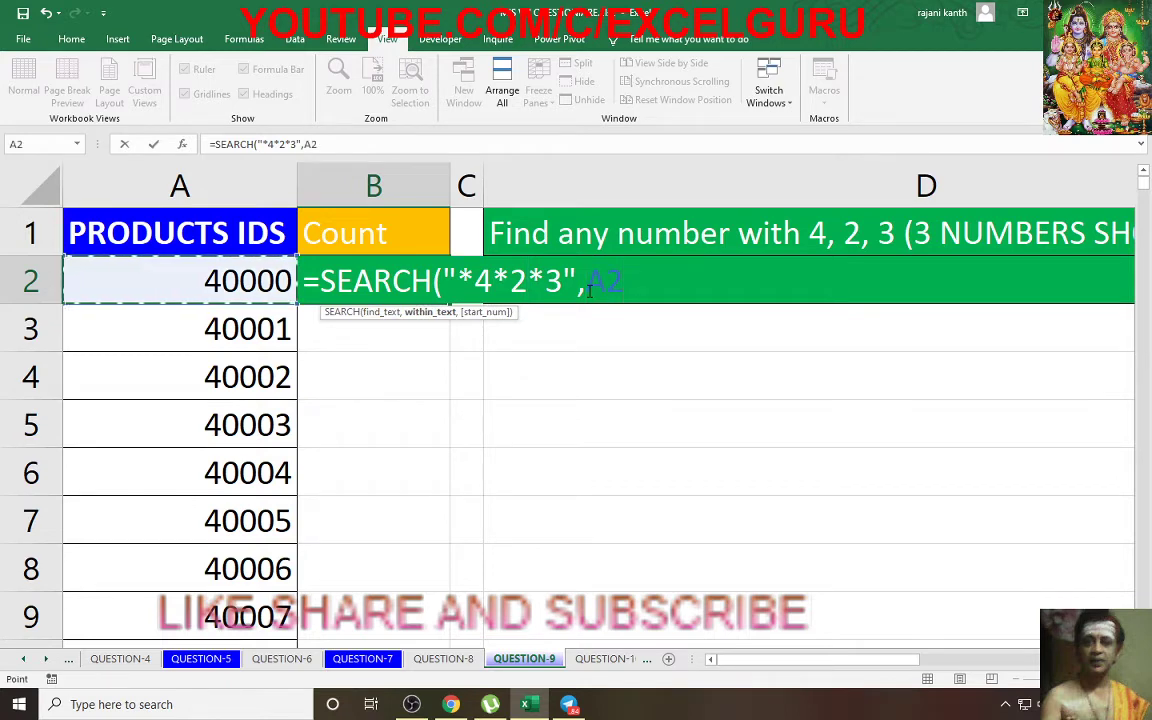
key(ctrl+shift+Down)
key(F4)
text())
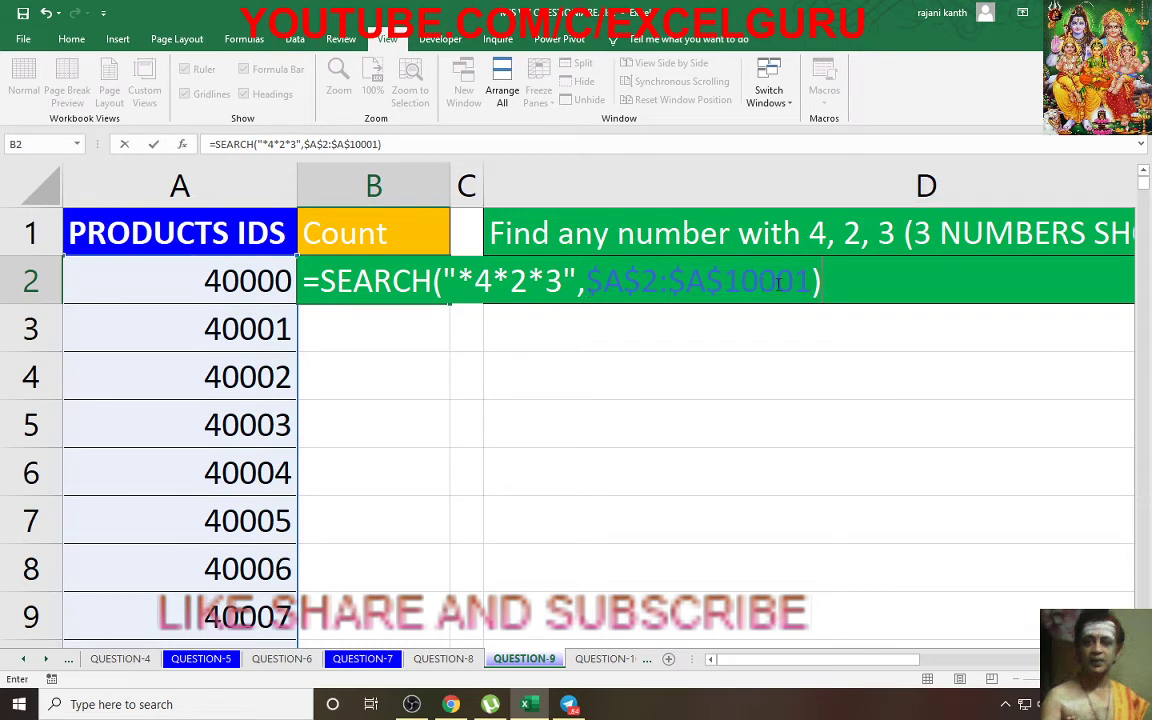
drag(779, 284, 808, 283)
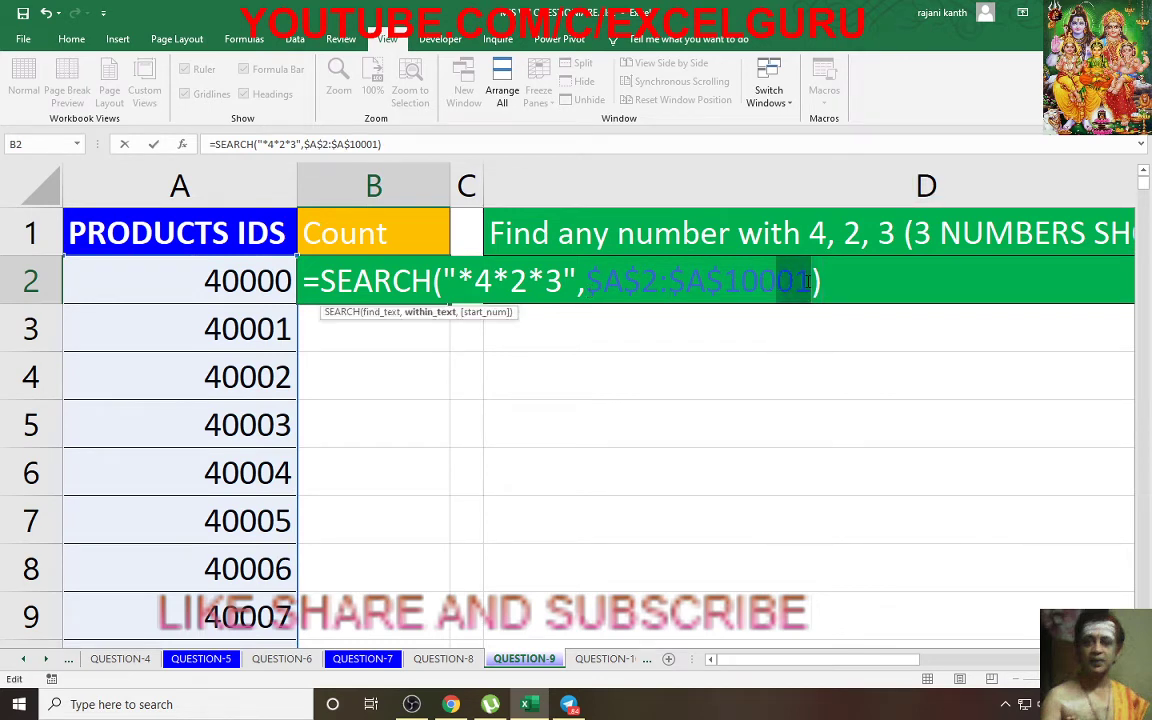
key(BackSpace)
- Preview the SEARCH results with F9, which show only #VALUE! errors, then restore the formula
key(F9)
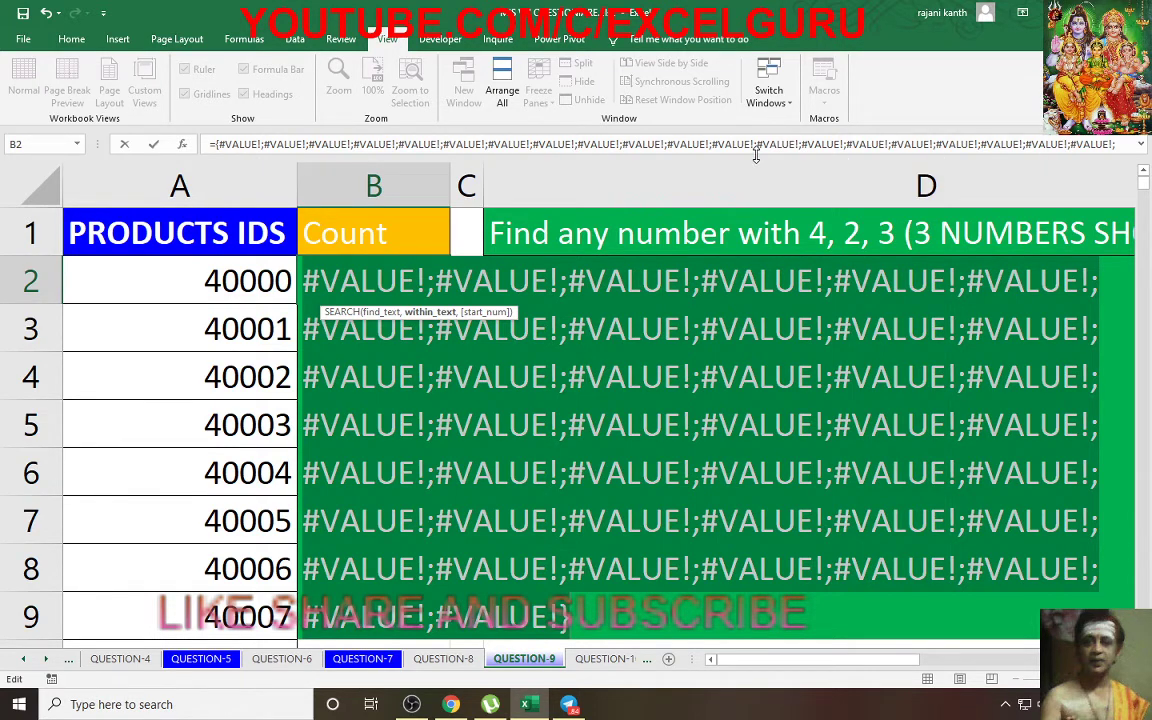
drag(756, 162, 756, 233)
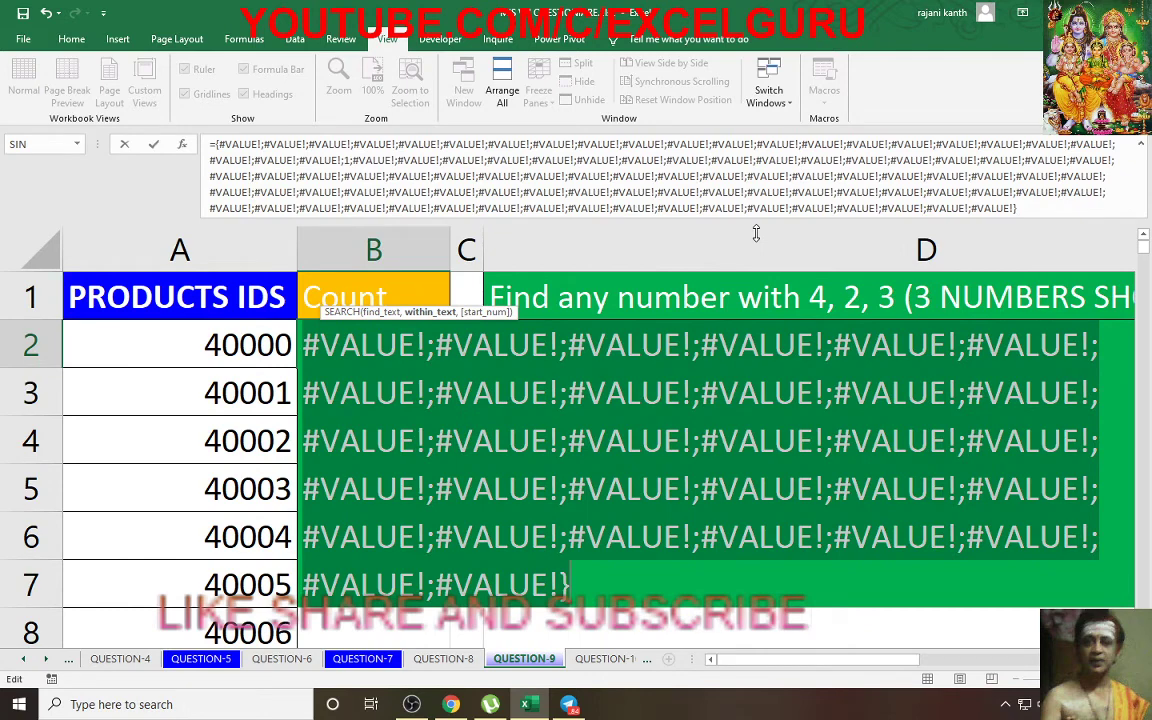
drag(756, 233, 756, 273)
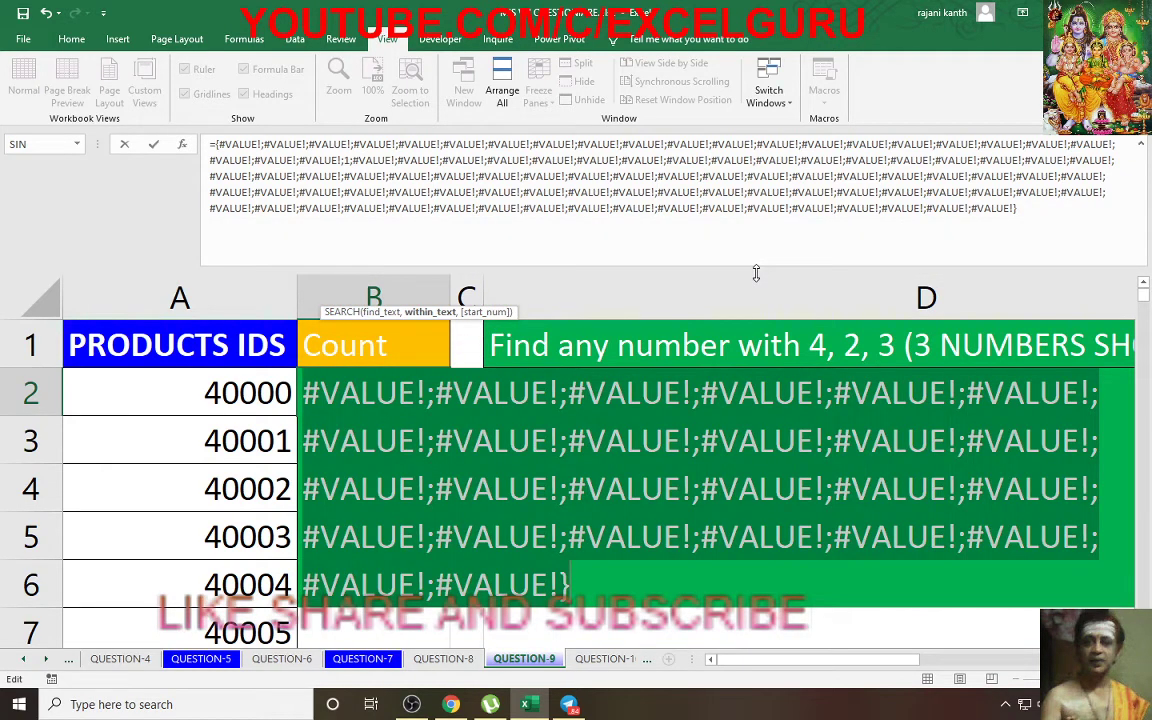
drag(756, 262, 756, 159)
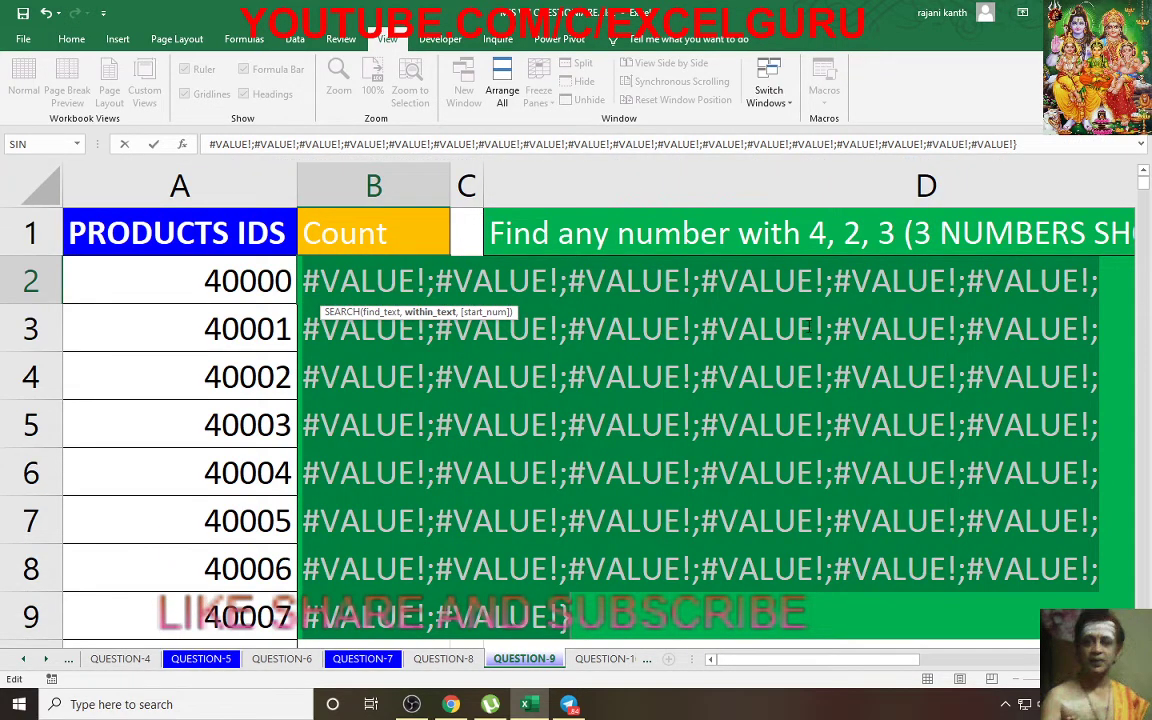
key(ctrl+z)
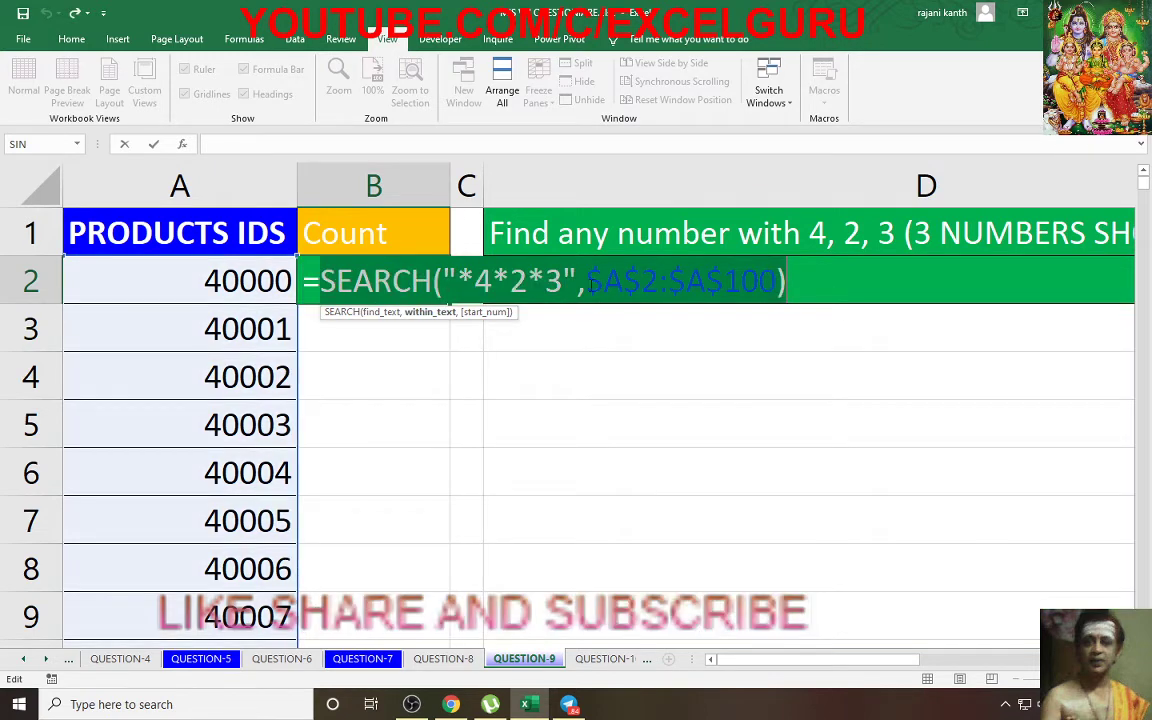
- Add a trailing * to make the pattern *4*2*3*, preview the still-#VALUE! results, and undo
click(566, 281)
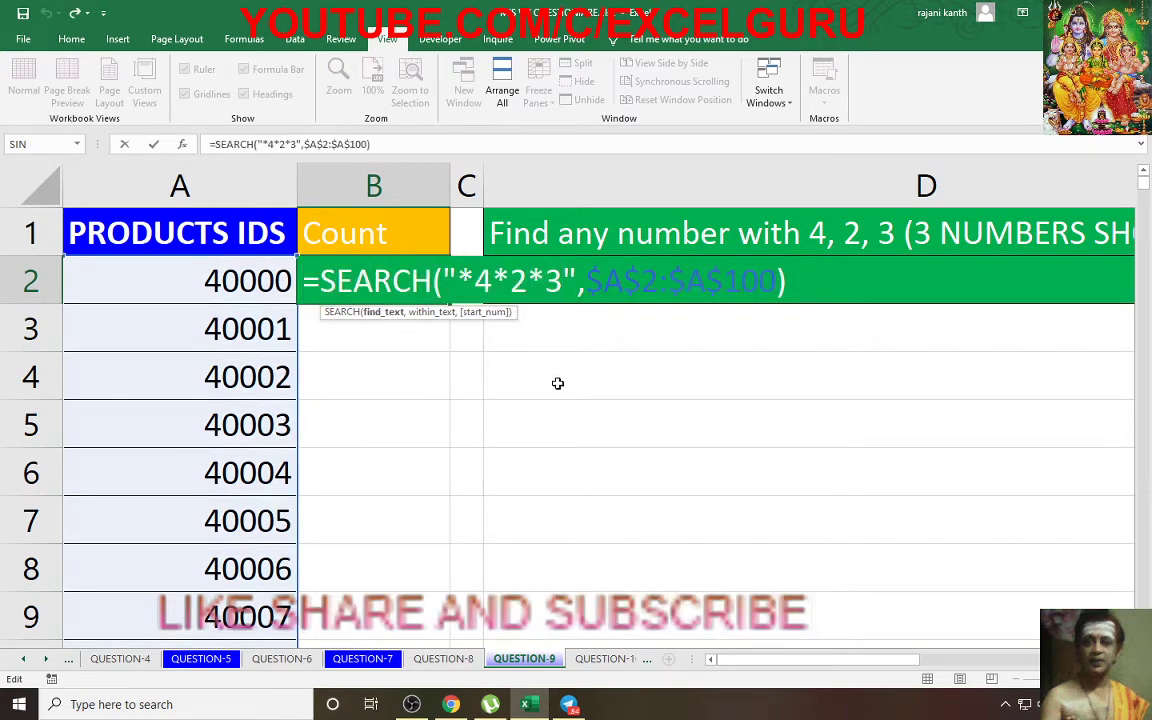
text(*)
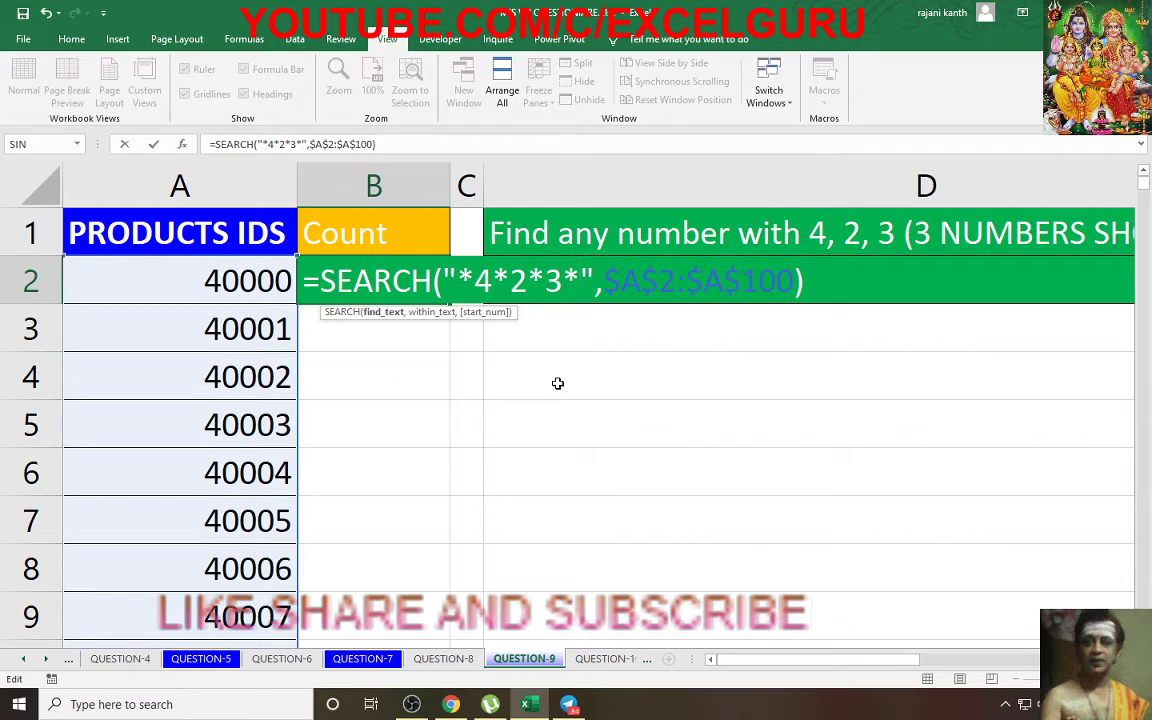
drag(800, 281, 309, 283)
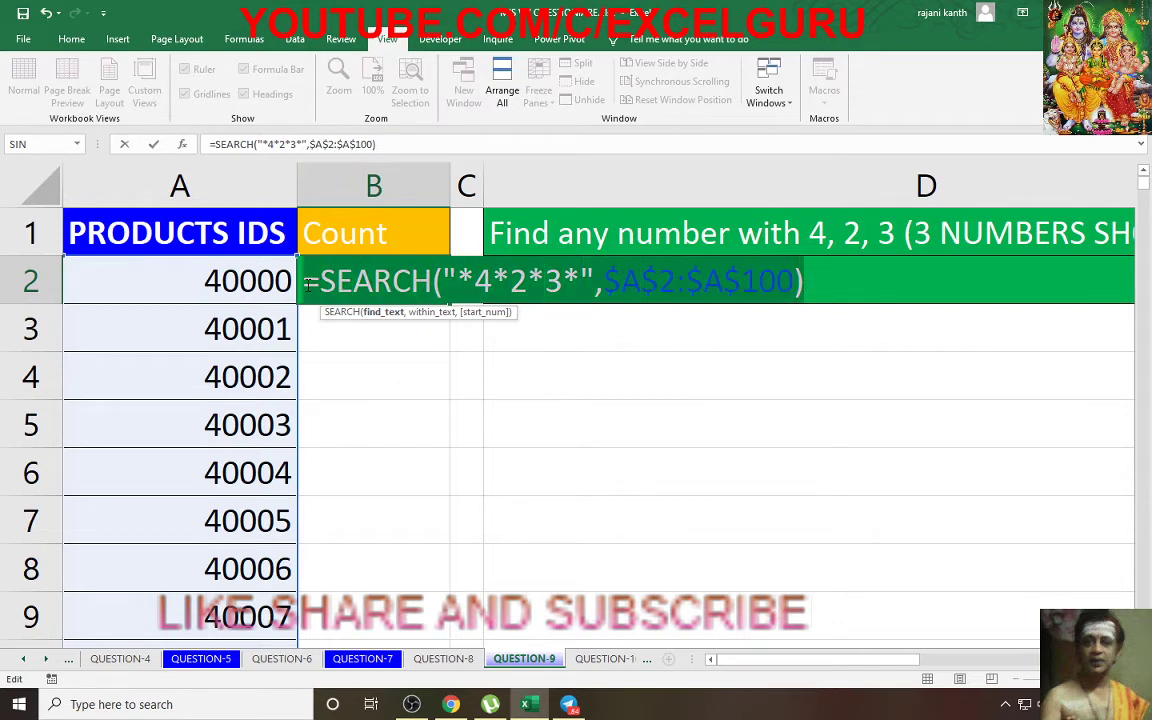
key(F9)
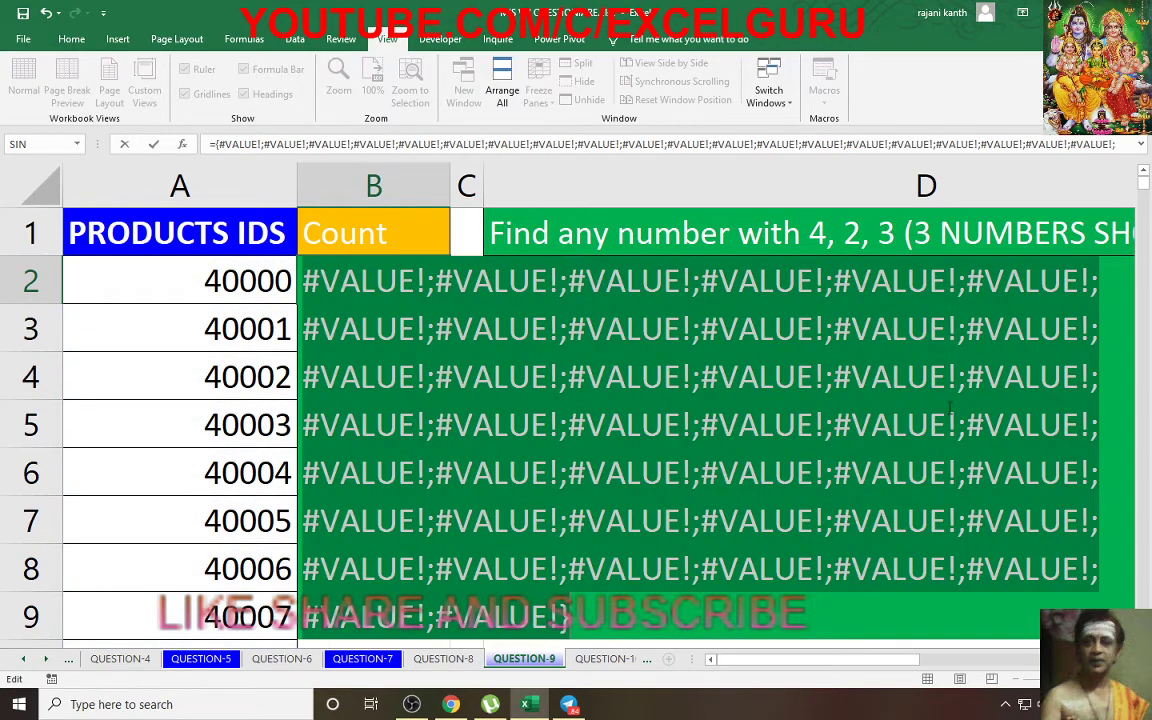
scroll(816, 392, down, 1)
scroll(901, 436, up, 1)
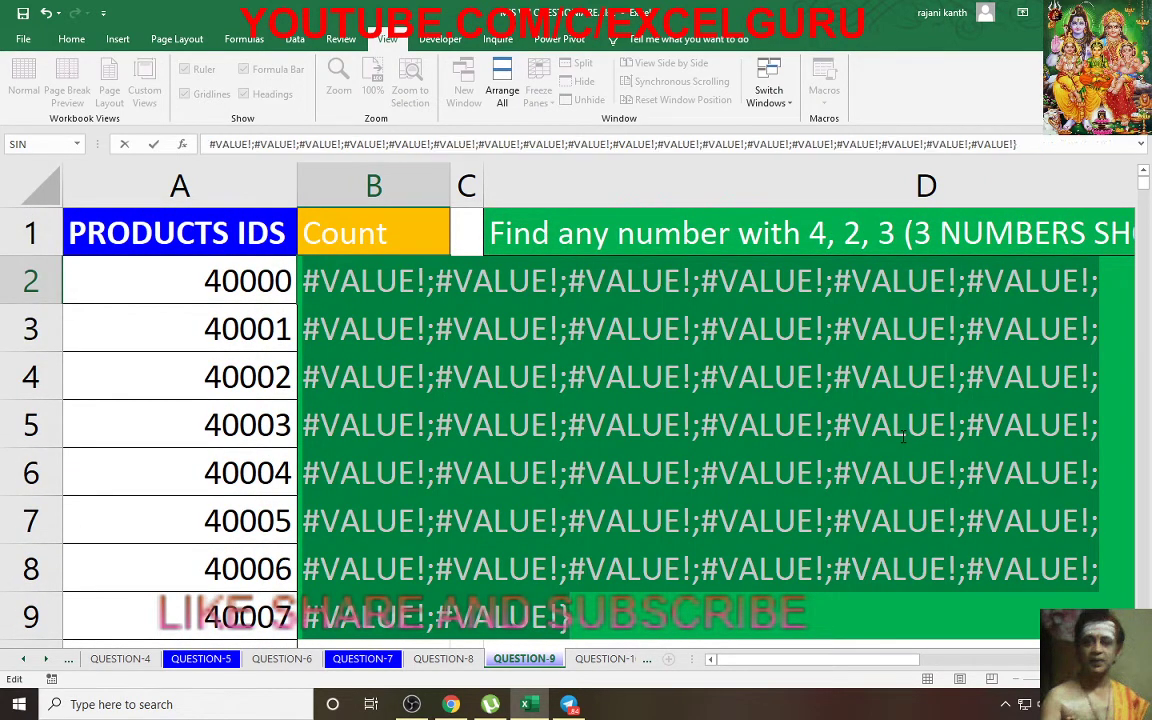
key(ctrl+z)
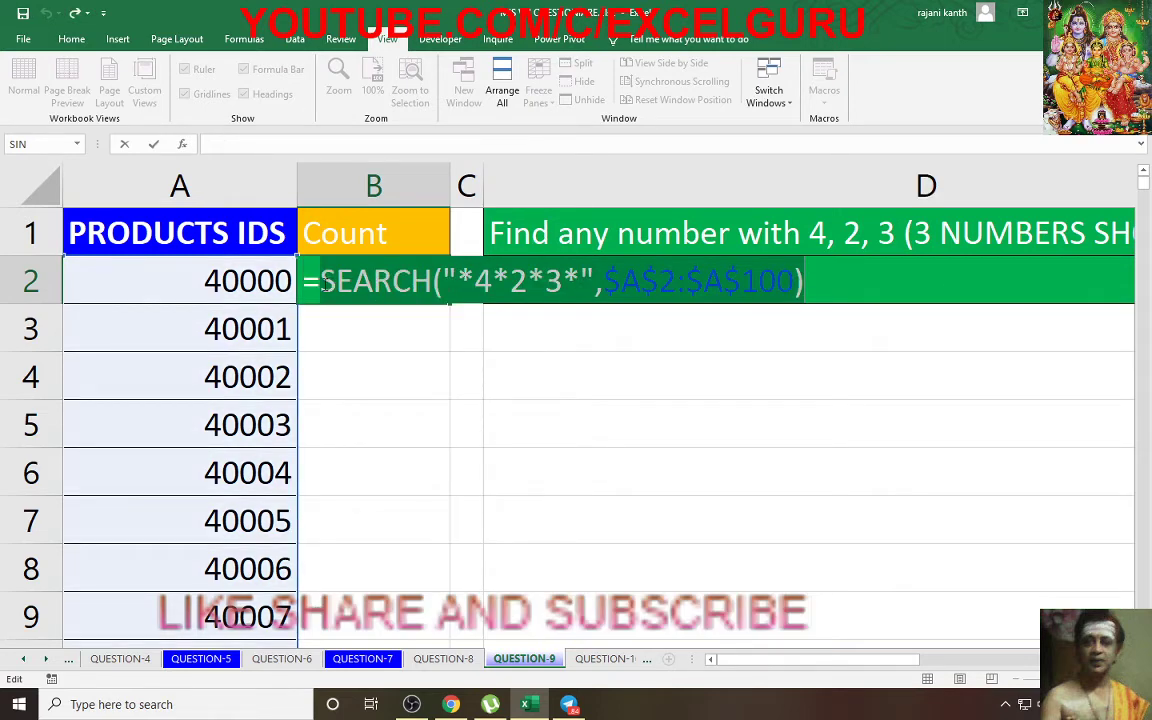
- Wrap the SEARCH in ISNUMBER( ) and evaluate the inner SEARCH part with F9
click(321, 283)
text(isnum)
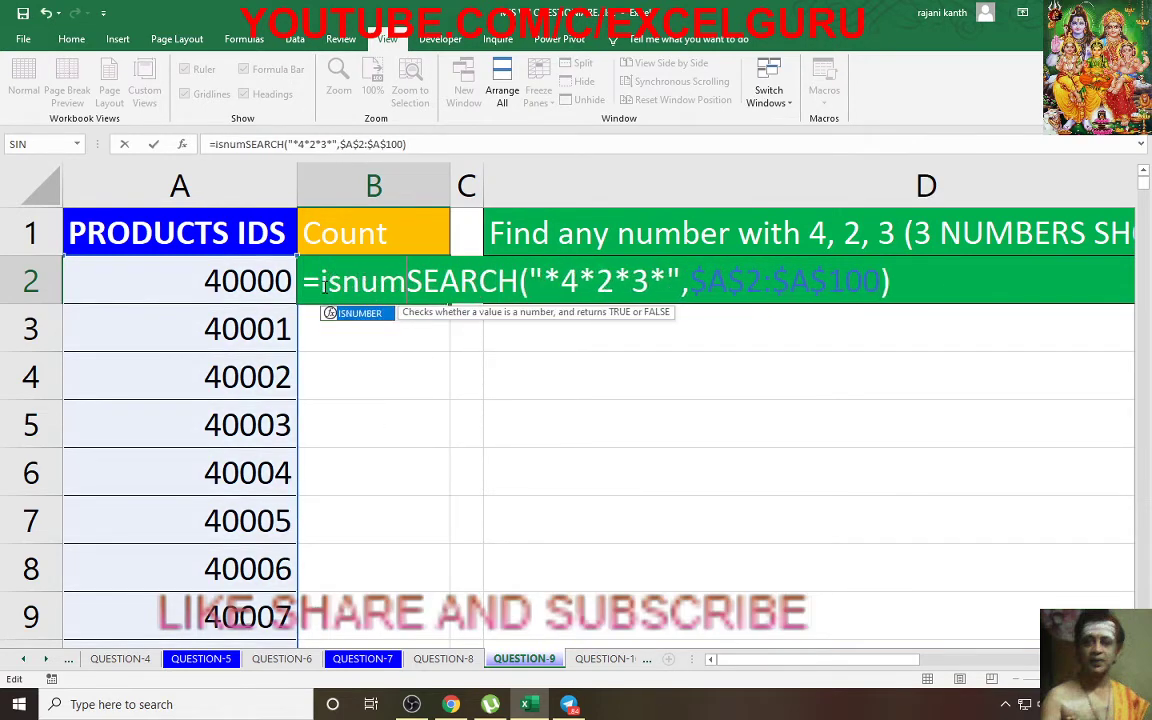
text(ber)
key(Tab)
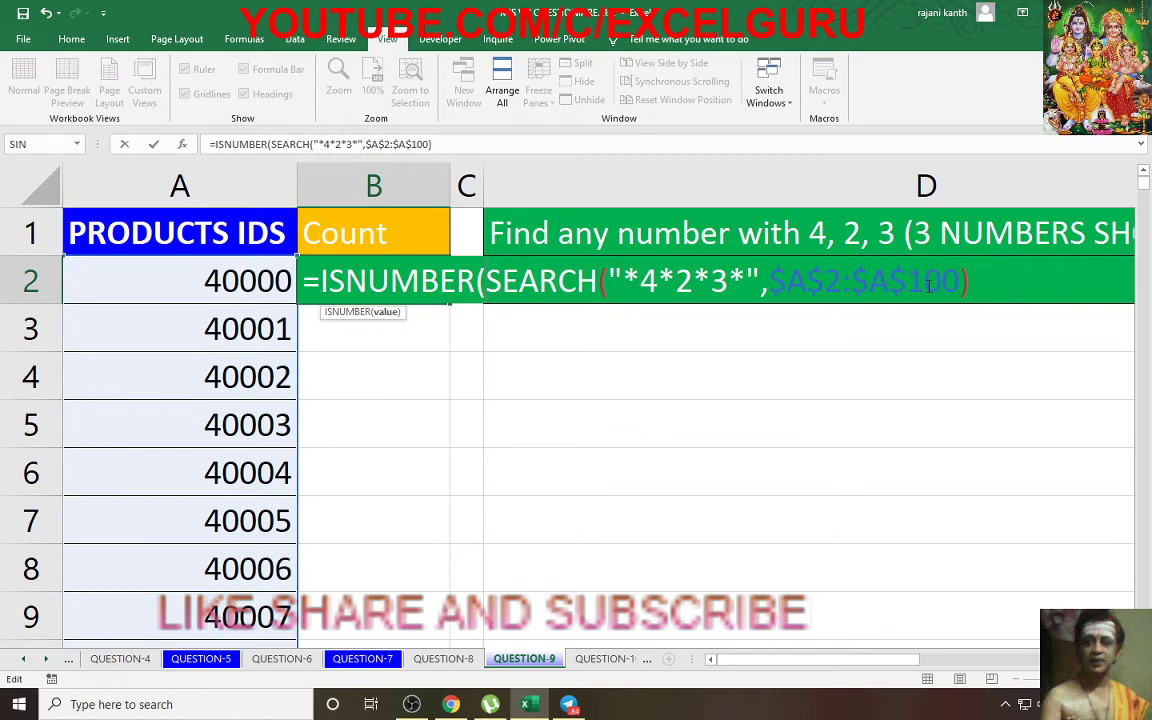
click(678, 278)
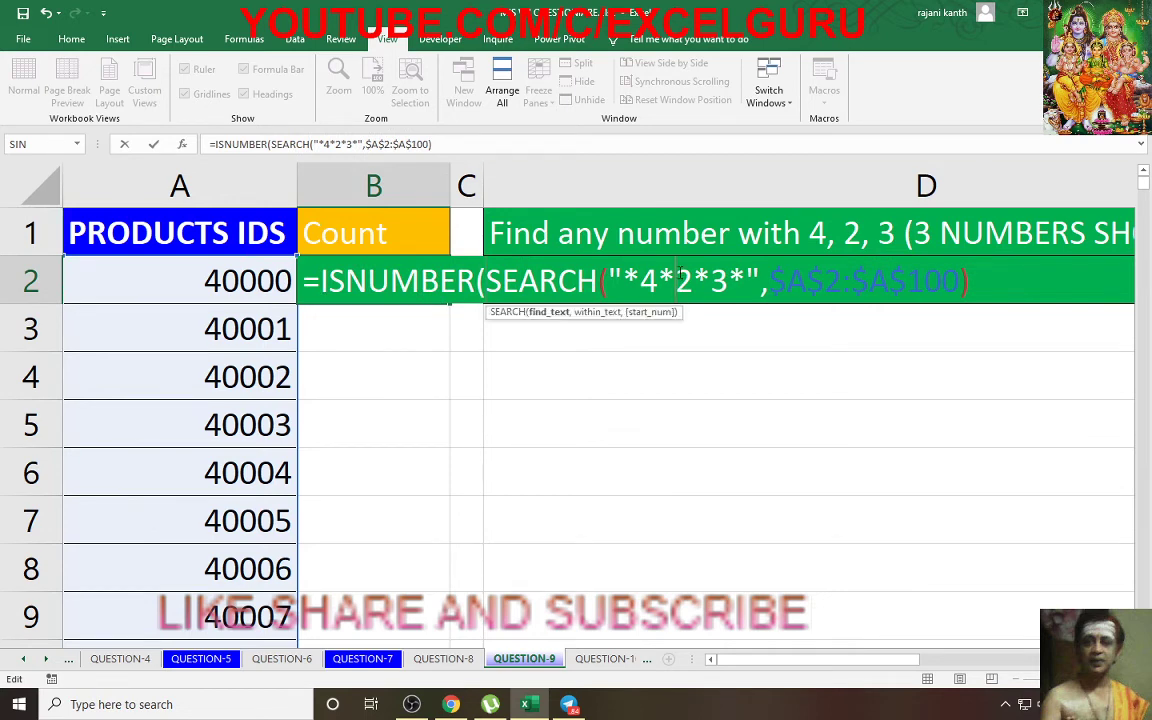
click(548, 312)
click(600, 313)
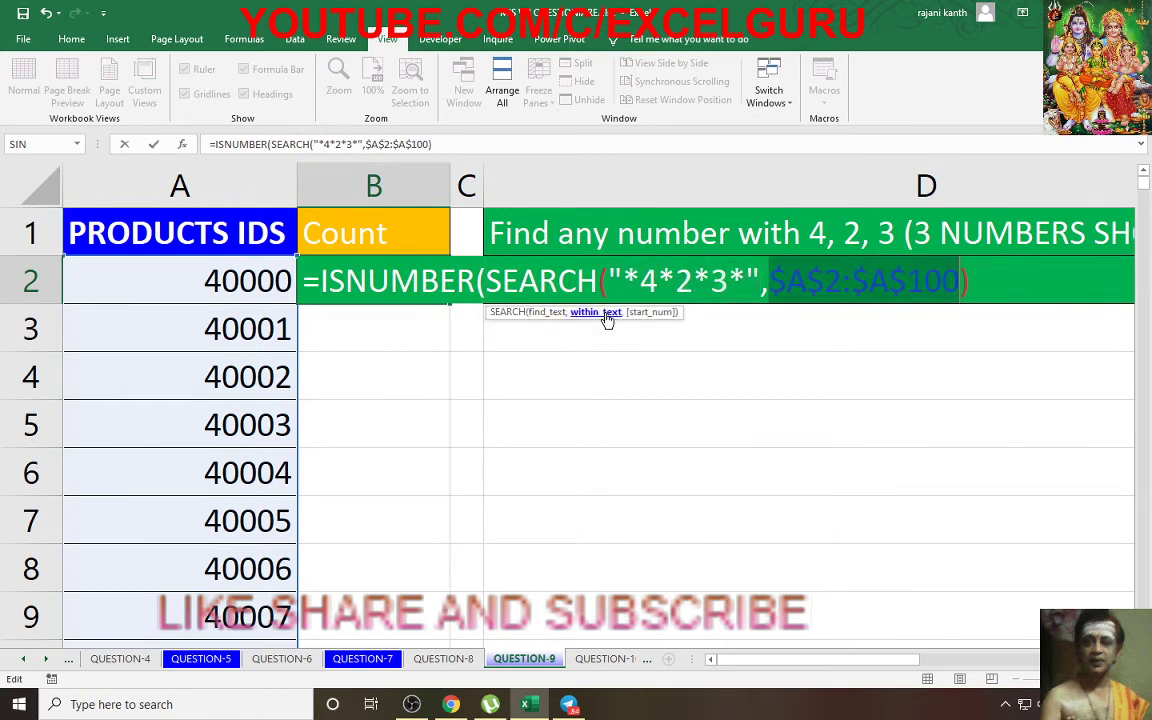
click(993, 279)
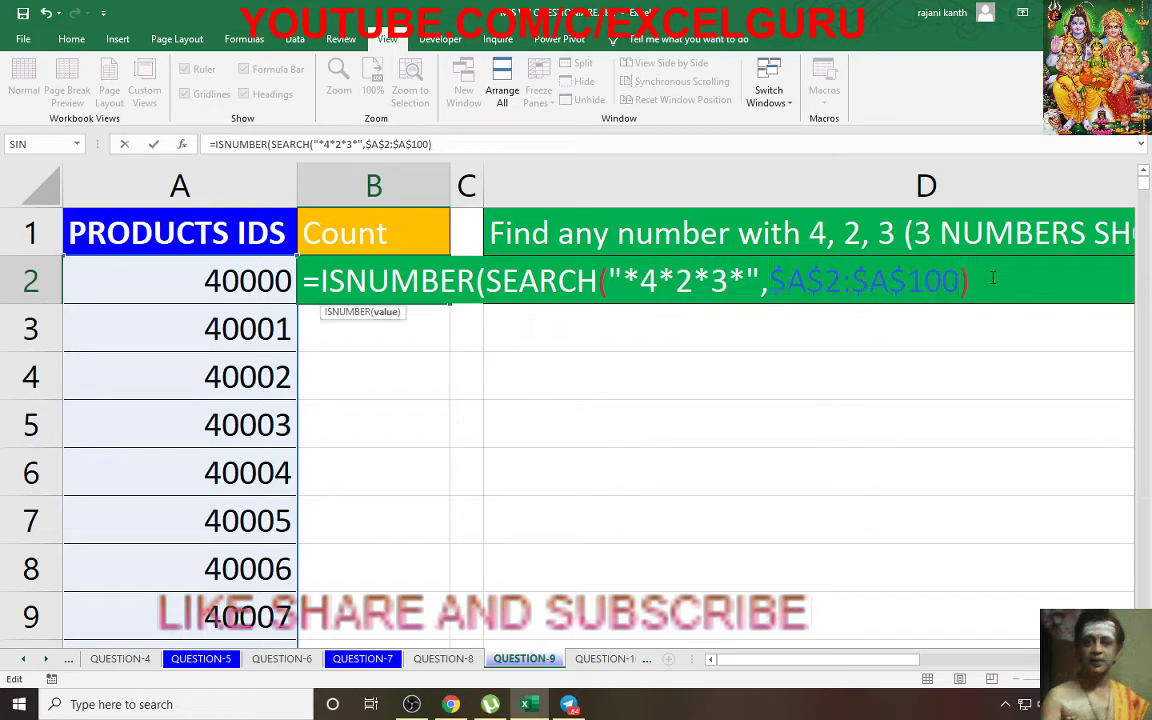
text())
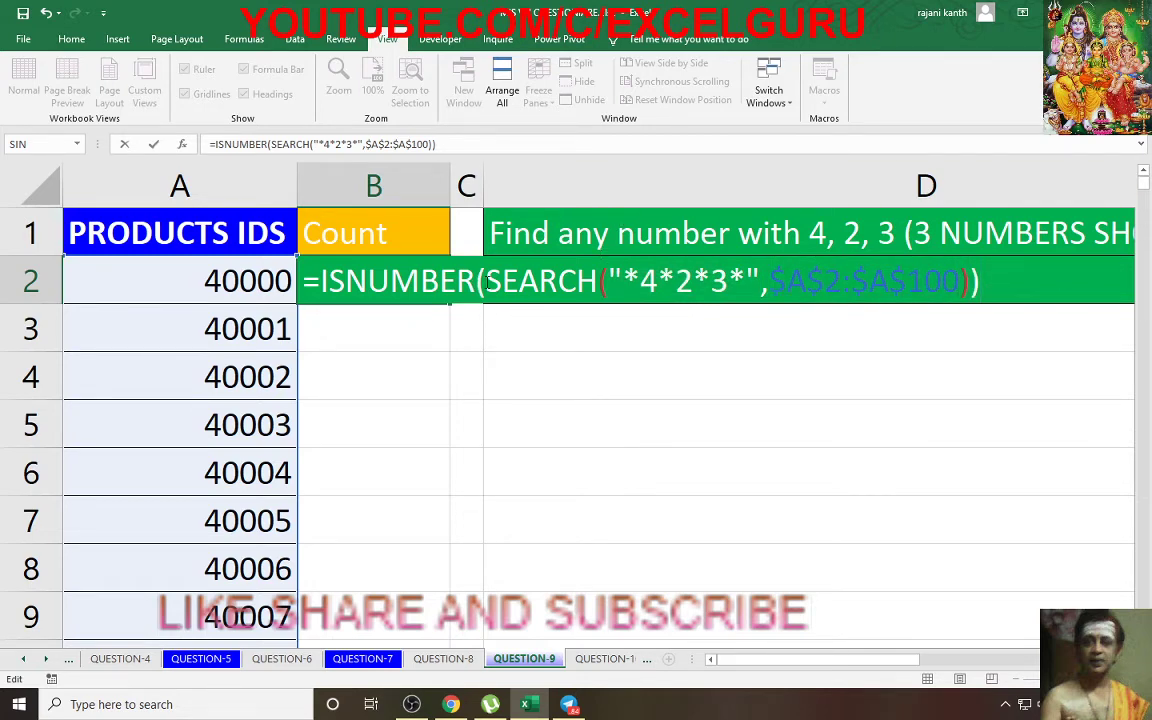
click(487, 283)
click(383, 314)
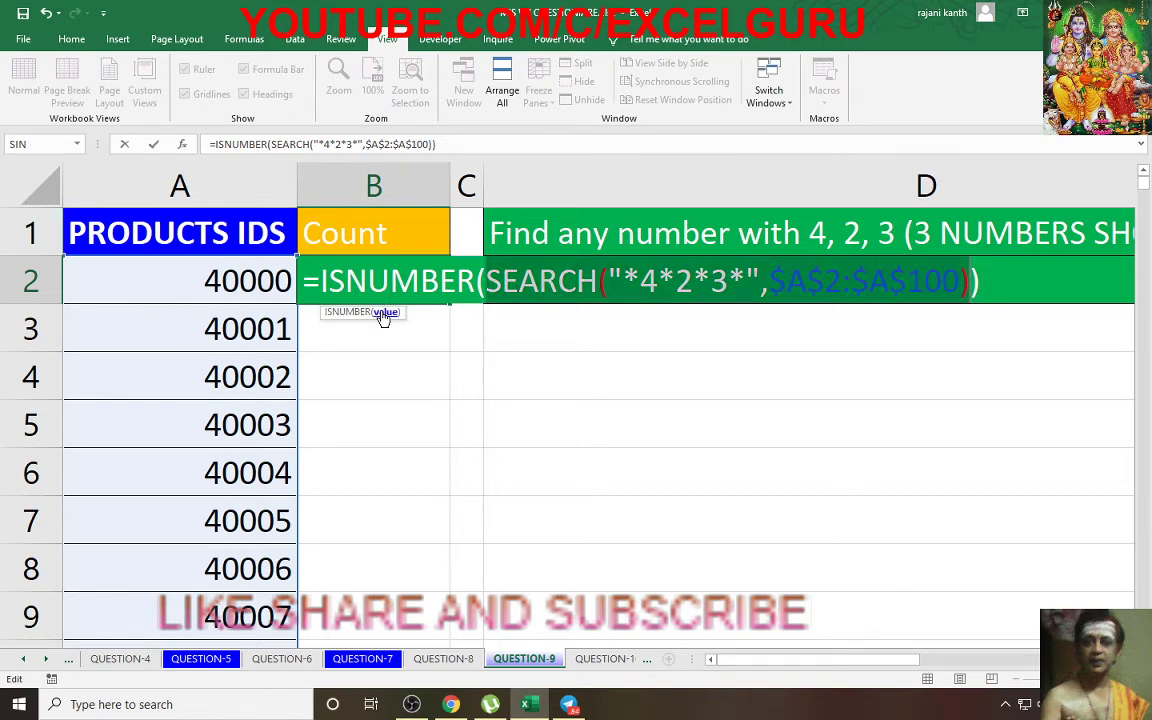
key(F9)
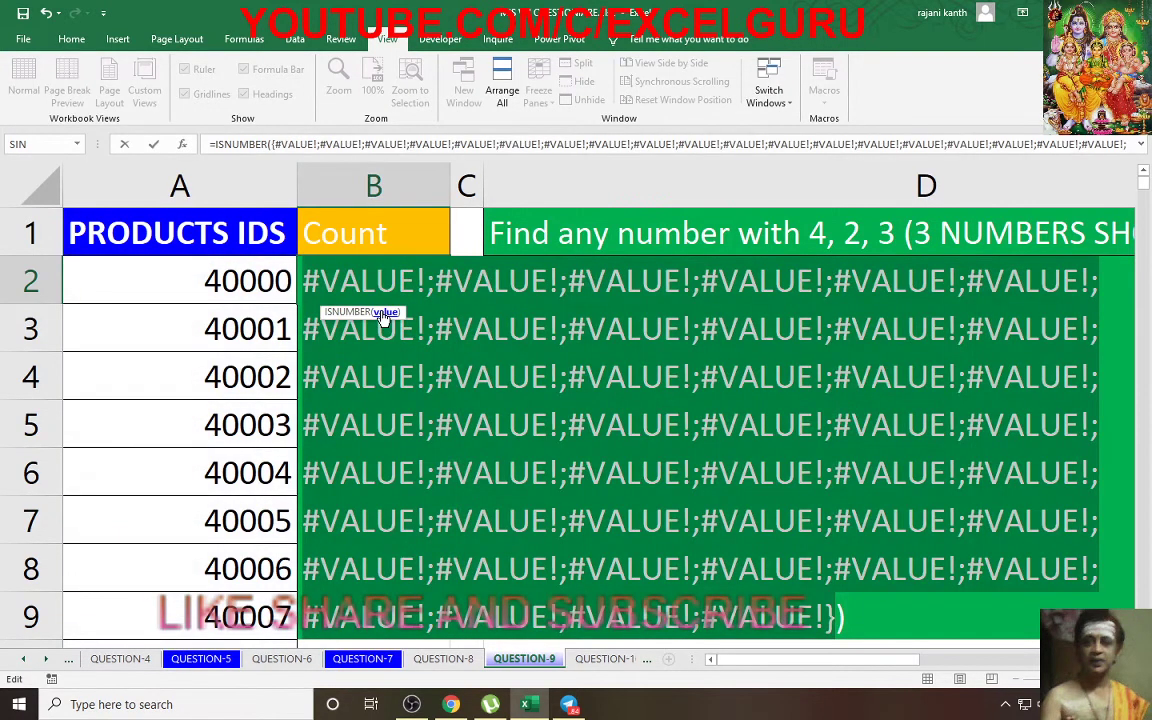
- Wrap the ISNUMBER test in --( ), preview the 0/1 array with F9, then restore the formula
key(ctrl+z)
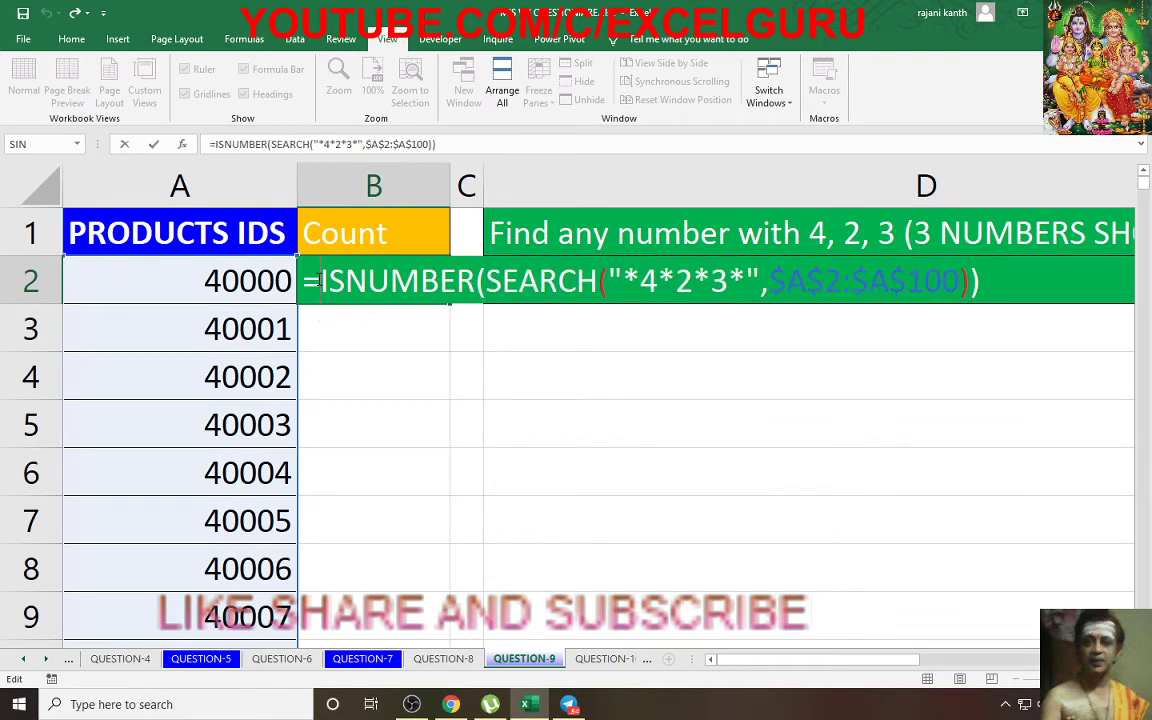
text(--)
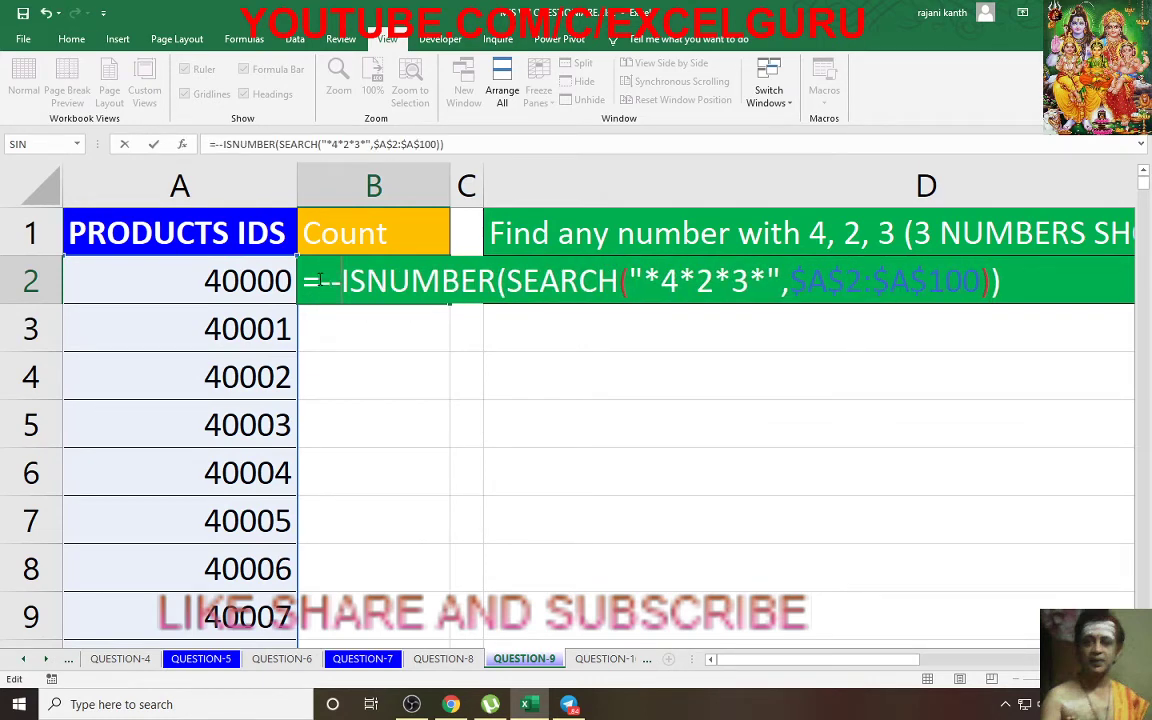
text(()
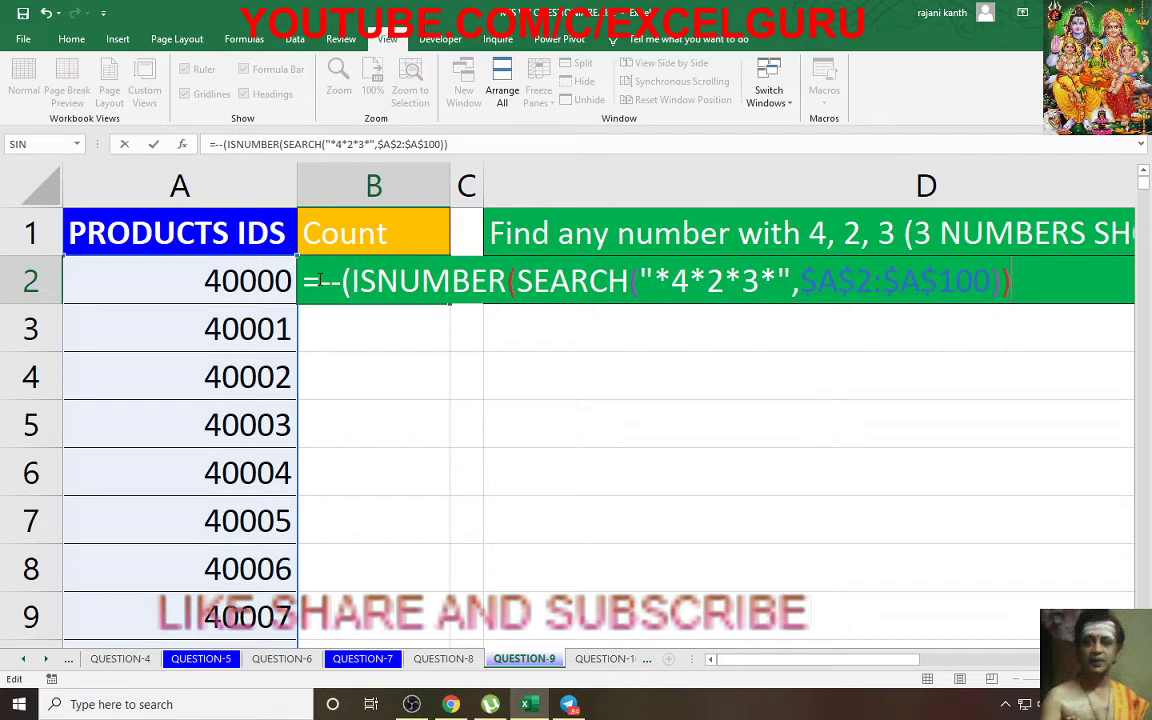
key(F9)
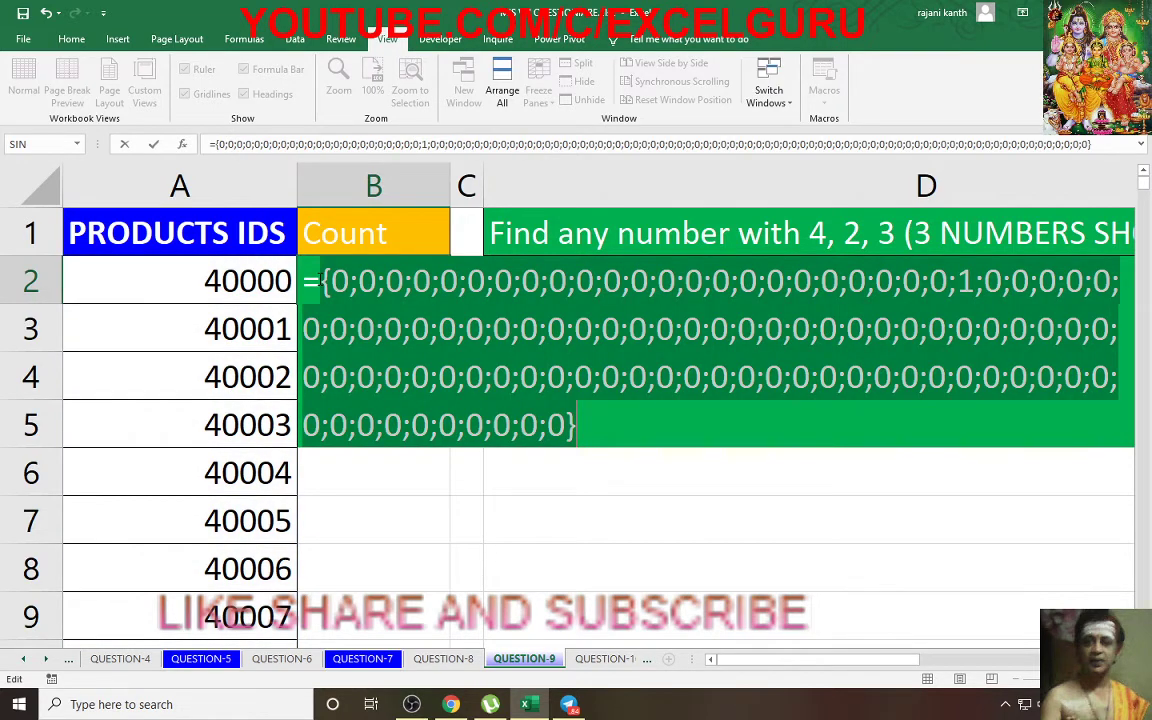
key(ctrl+z)
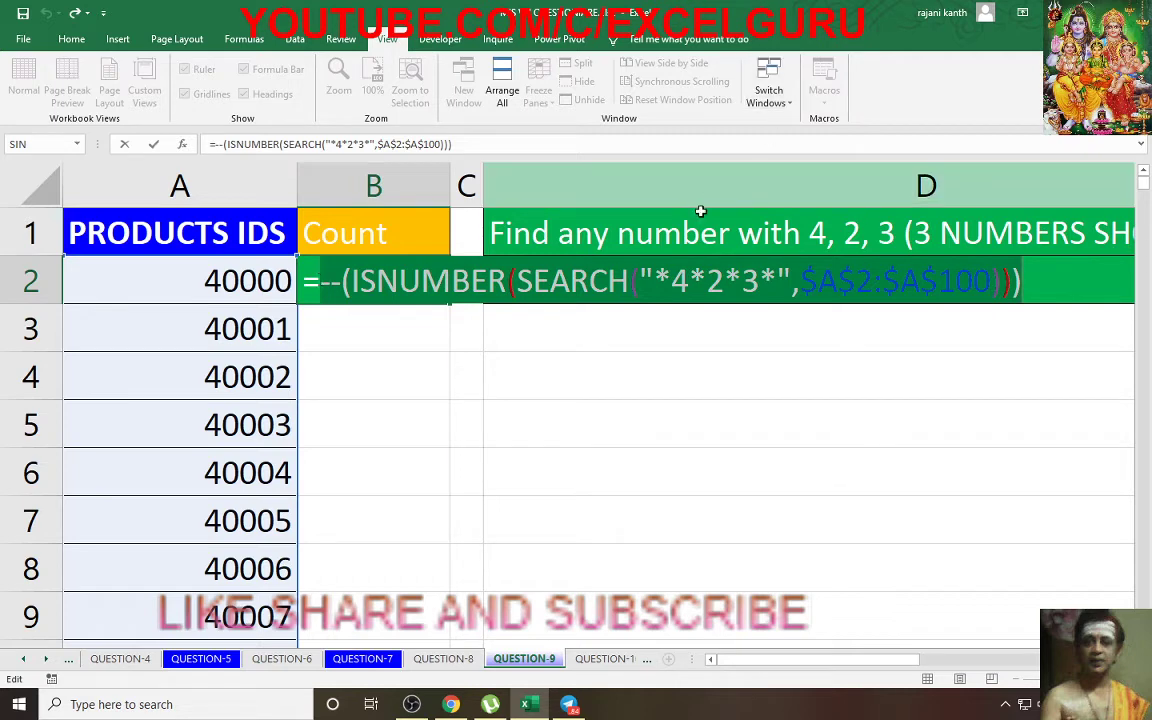
- Try ending the range at row 10001 and appending &"", then revert to $A$2:$A$100
drag(655, 283, 797, 288)
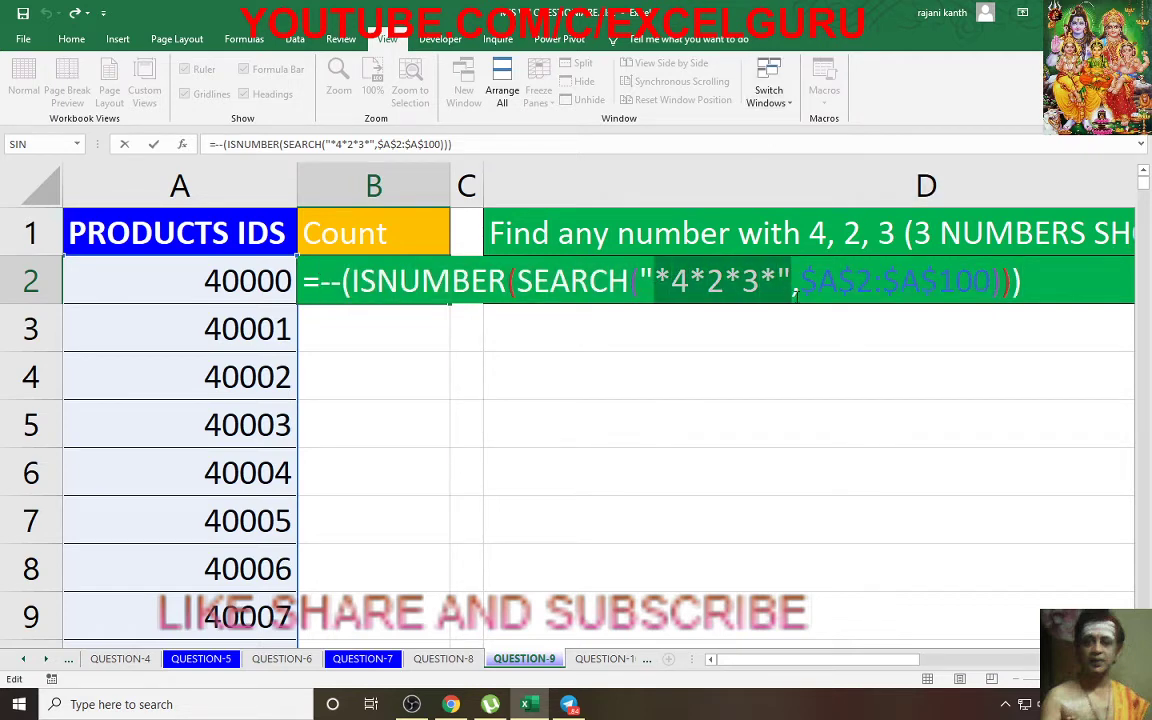
drag(641, 283, 793, 285)
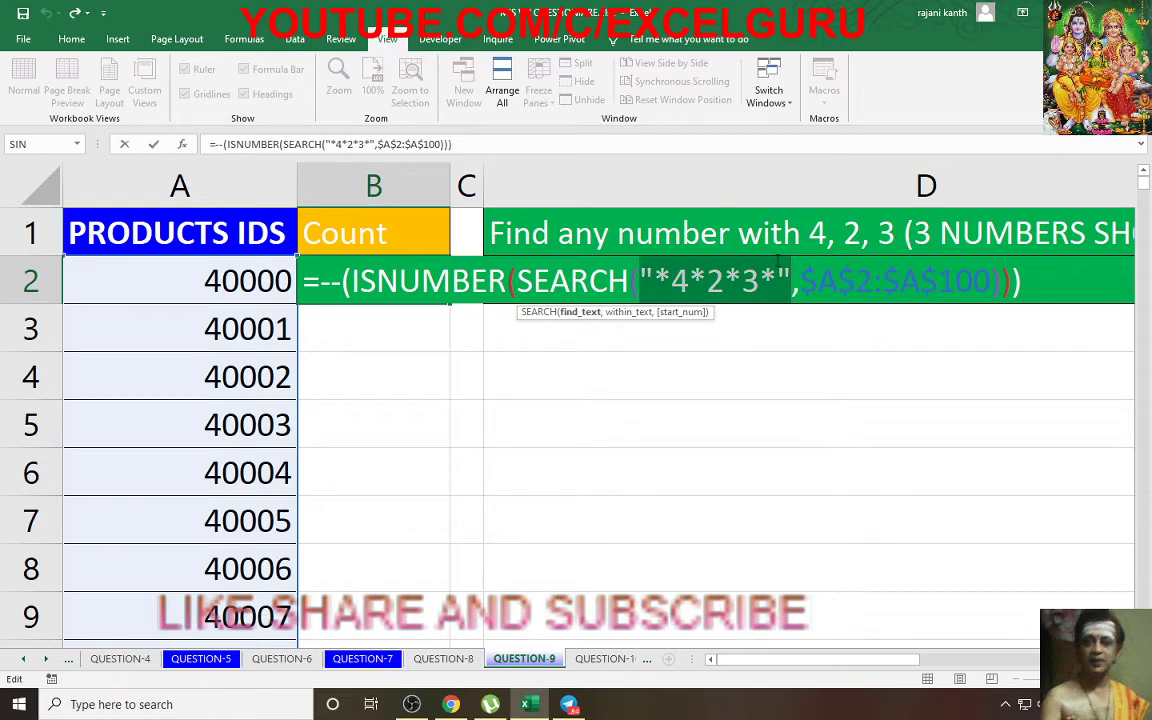
click(996, 290)
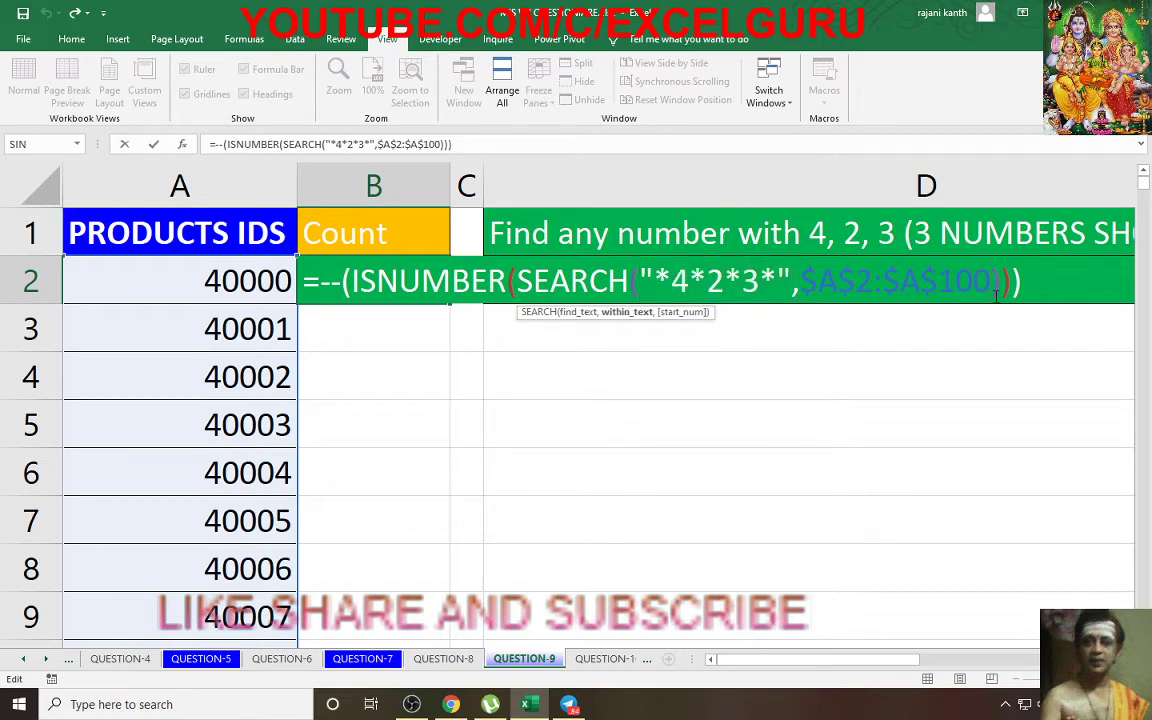
text(01)
key(Right)
key(Left)
text(&)
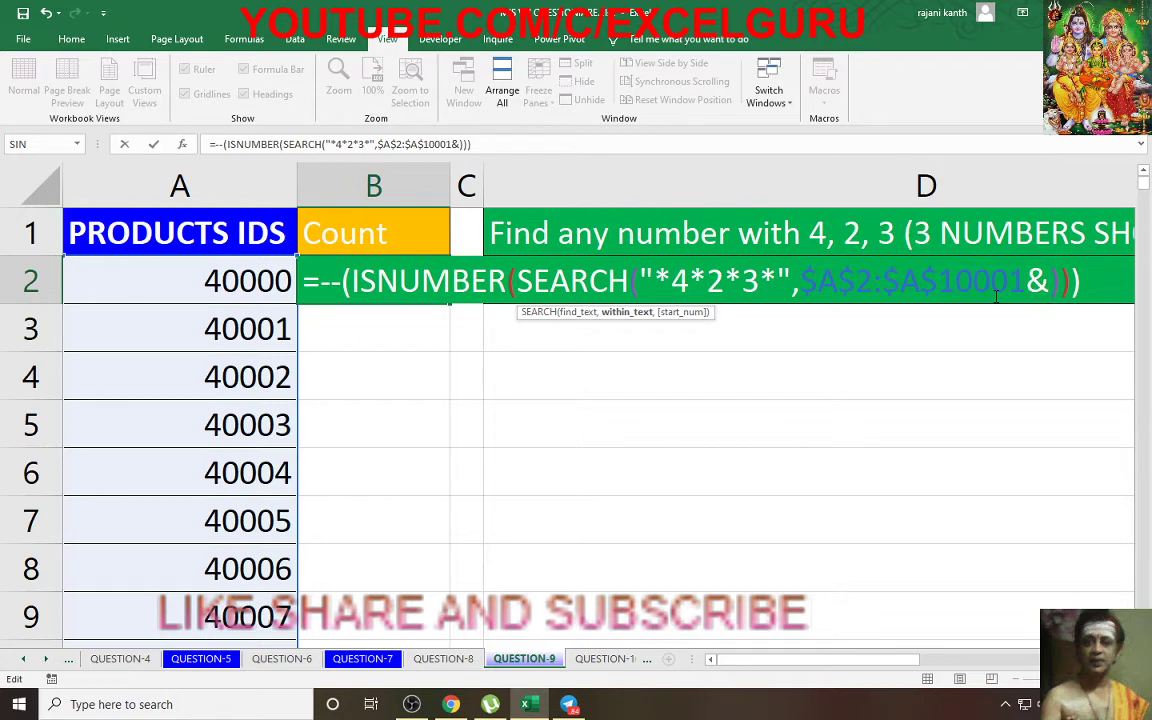
text("")
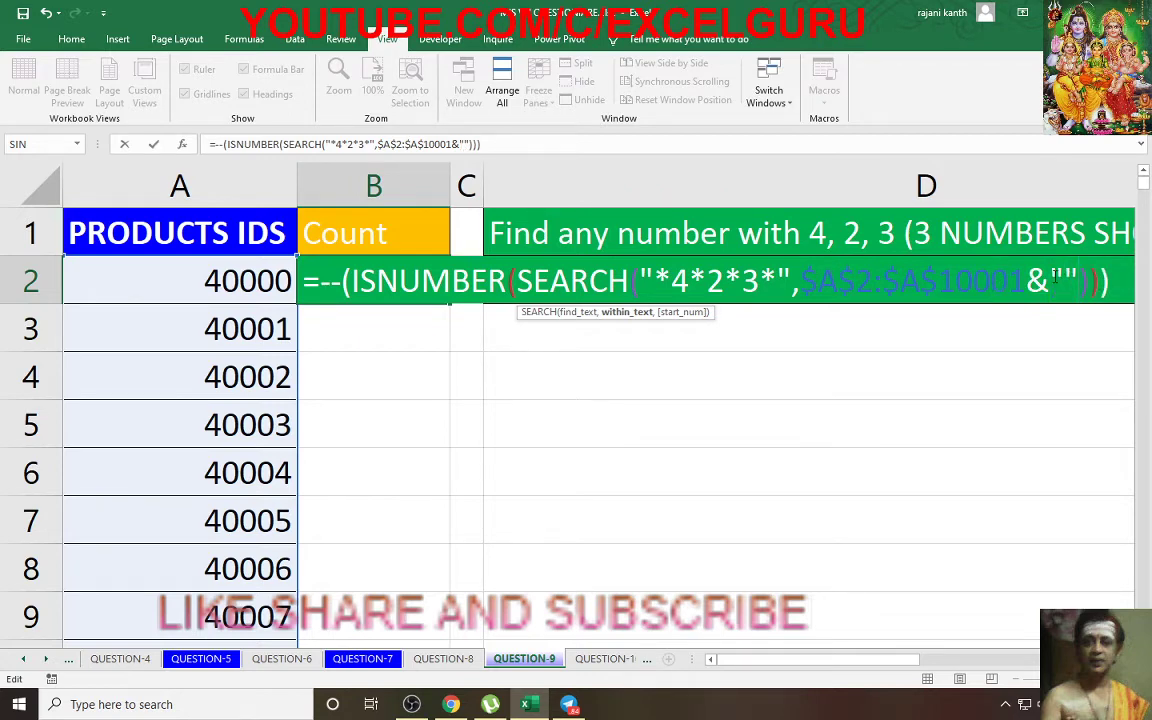
drag(1026, 280, 1078, 280)
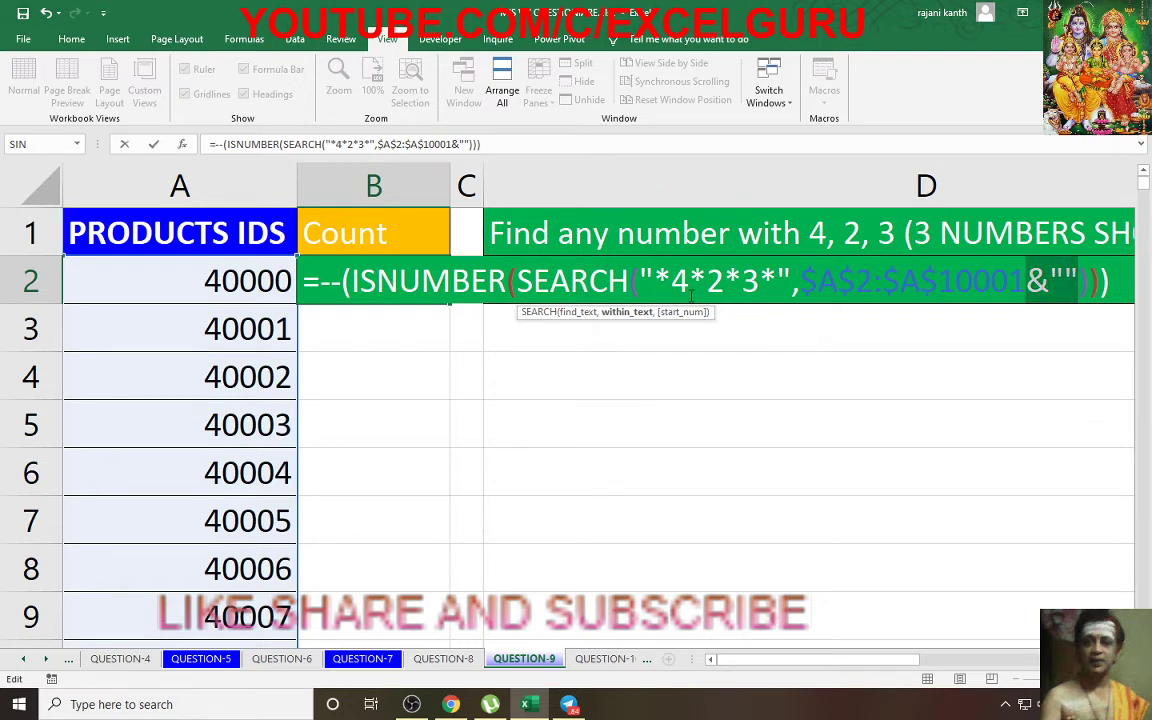
key(Delete)
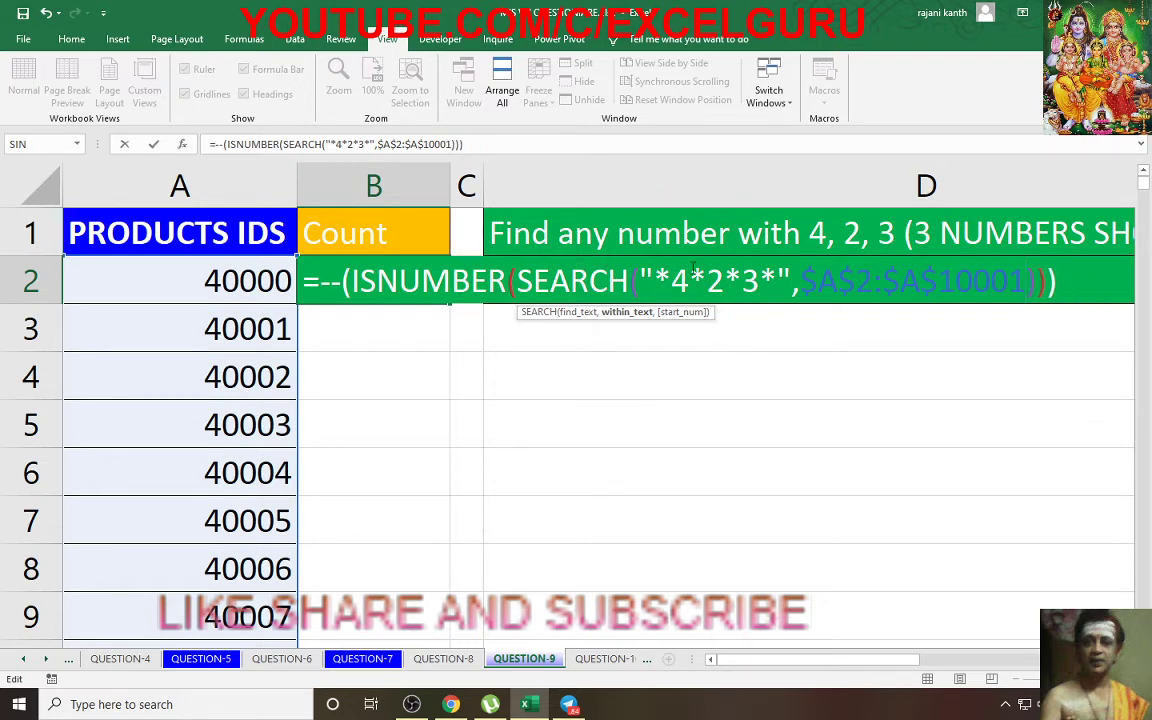
key(BackSpace)
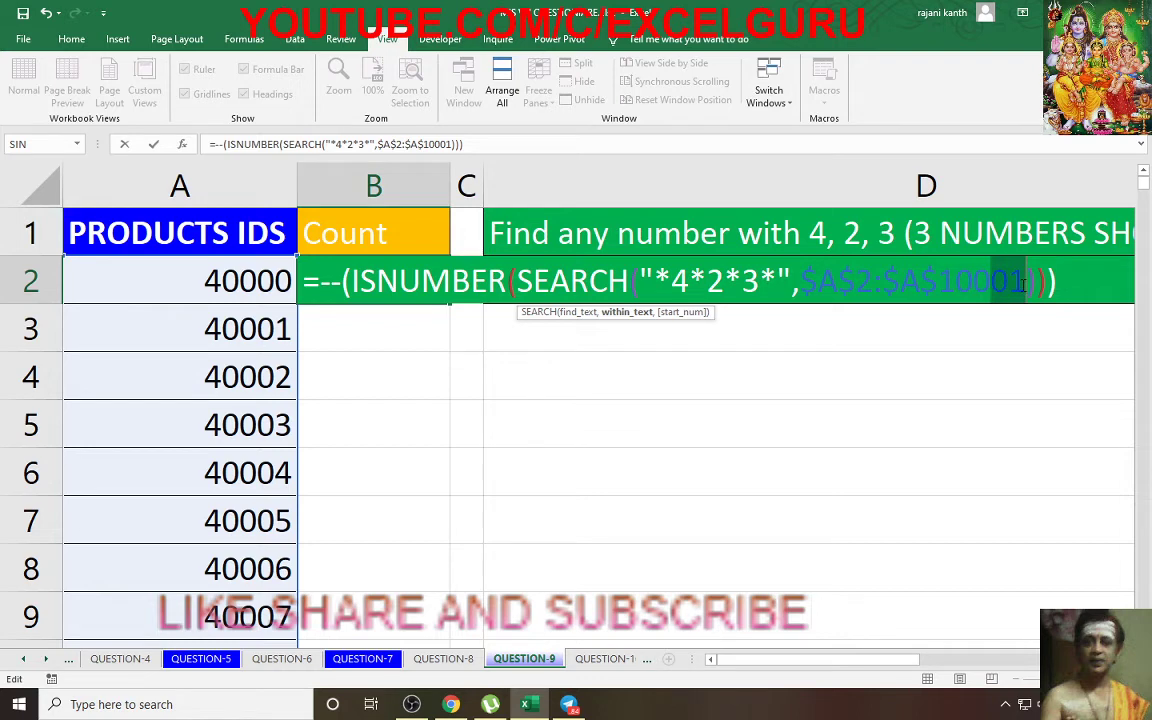
key(BackSpace)
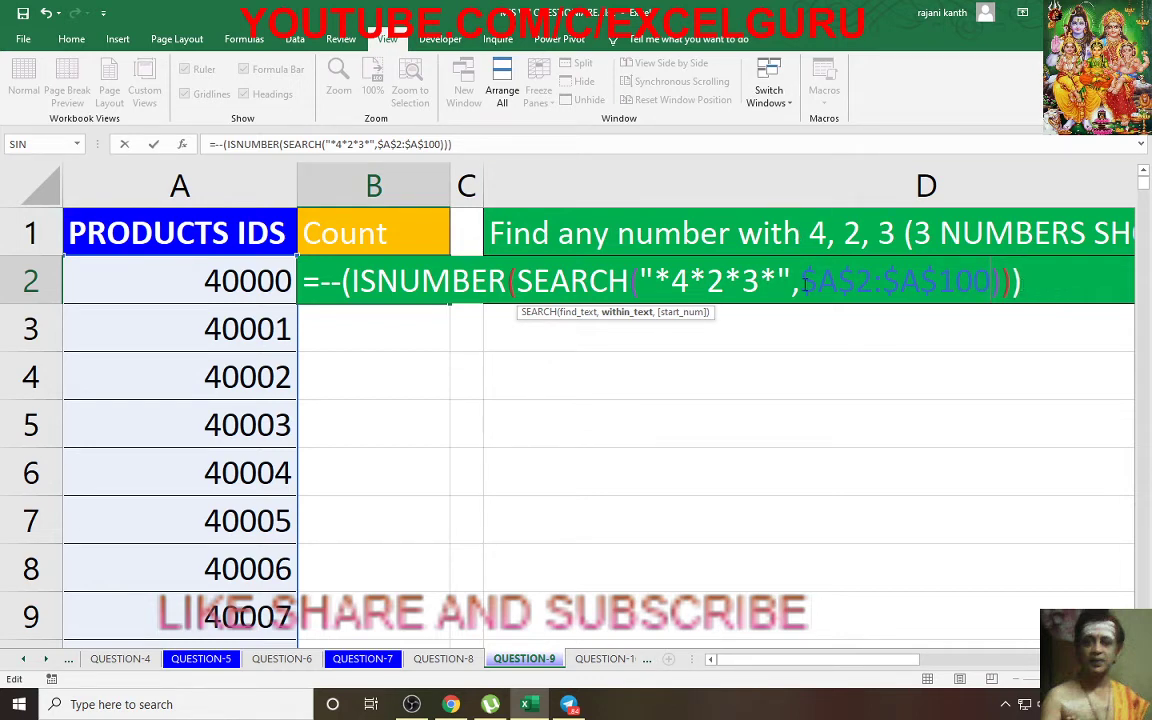
- Evaluate $A$2:$A$100 with F9 to see the ID values, then restore the reference
drag(801, 282, 993, 287)
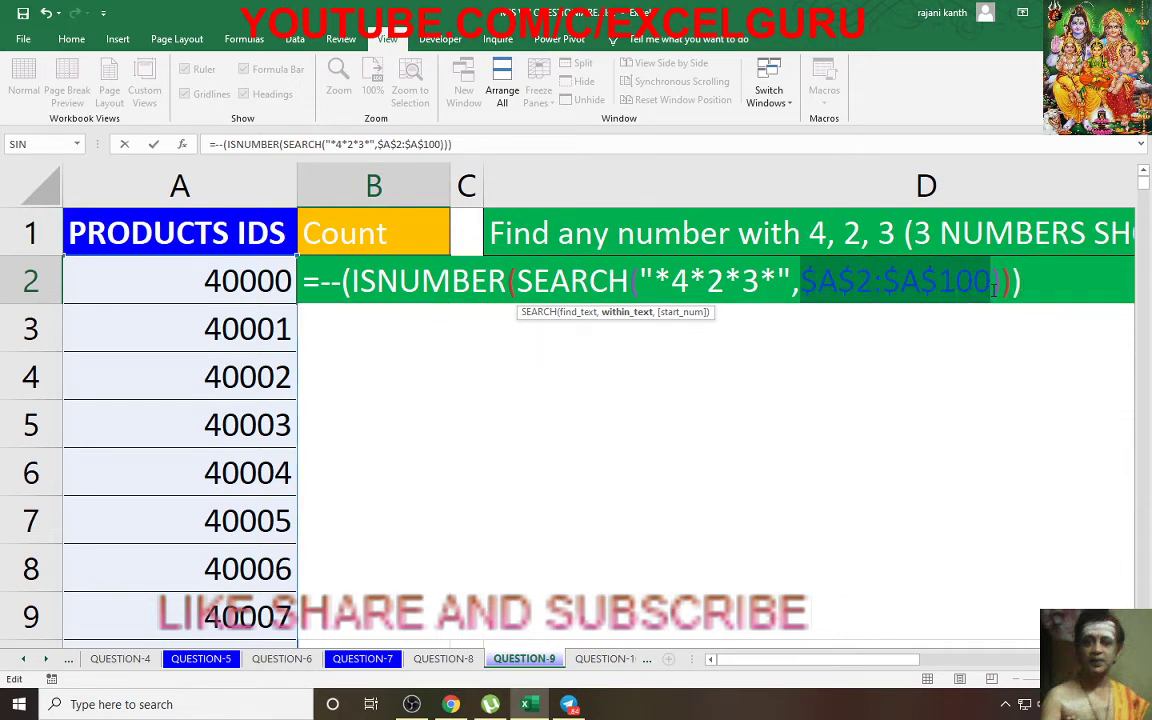
key(F9)
key(ctrl+z)
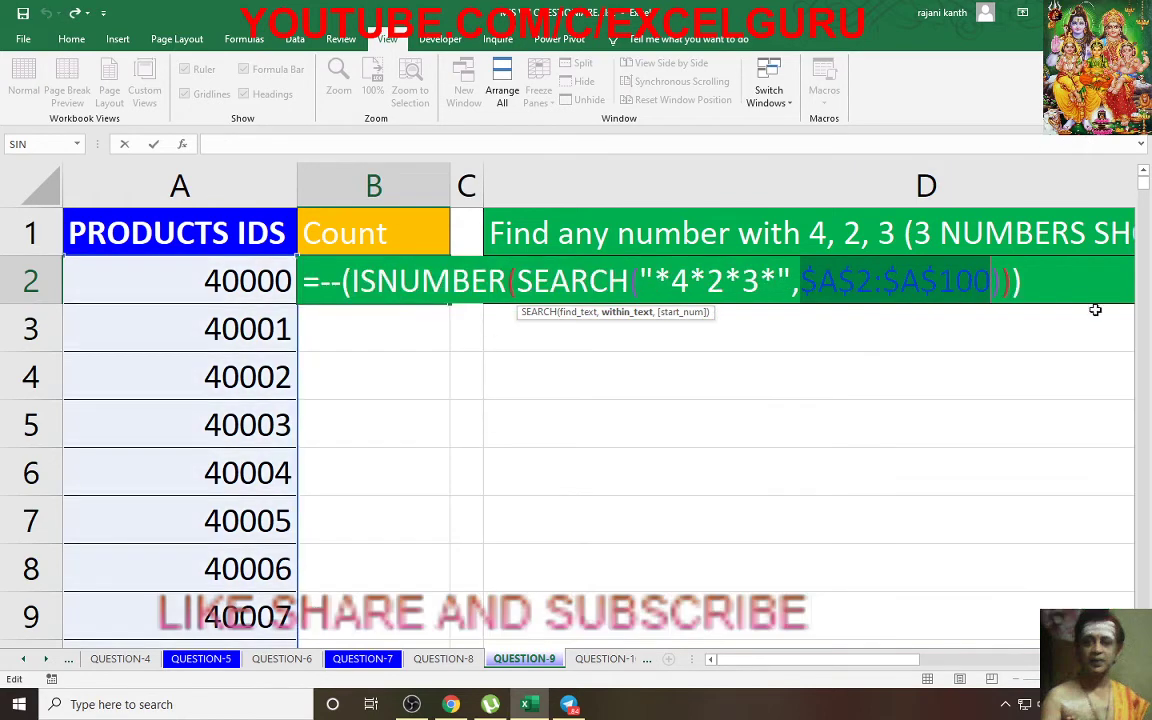
click(995, 281)
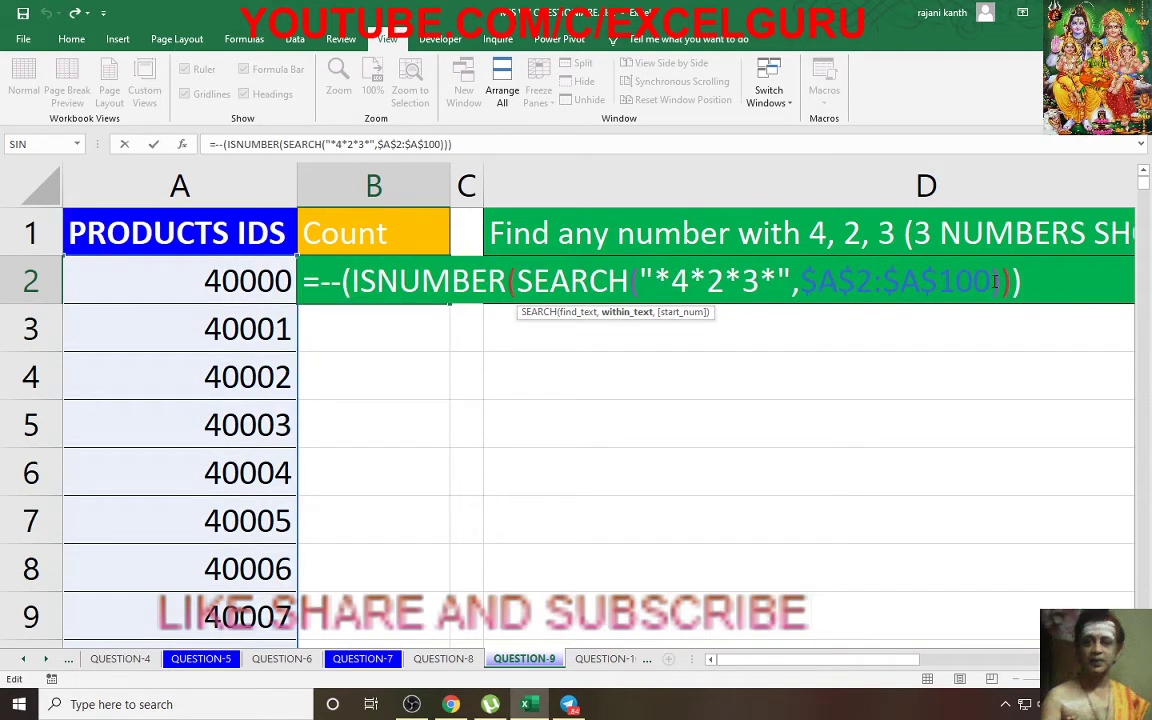
- Append &"" to $A$2:$A$100 and preview the text-converted IDs and resulting 0/1 array
text(&"")
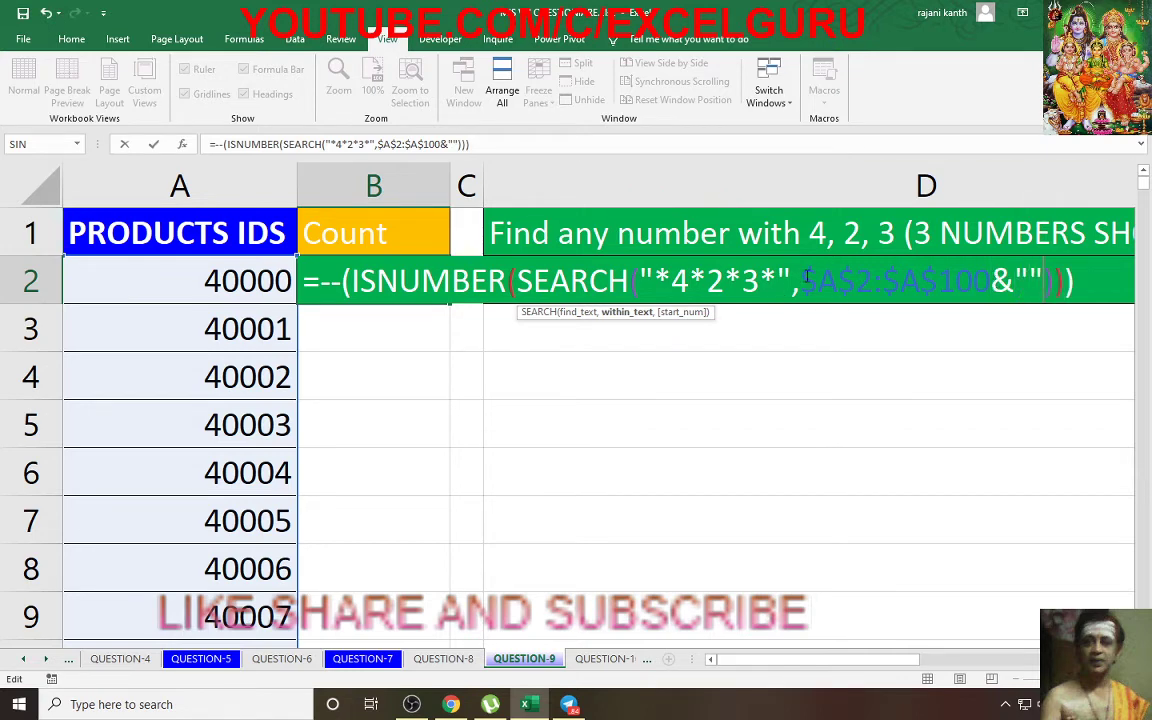
drag(800, 281, 1043, 282)
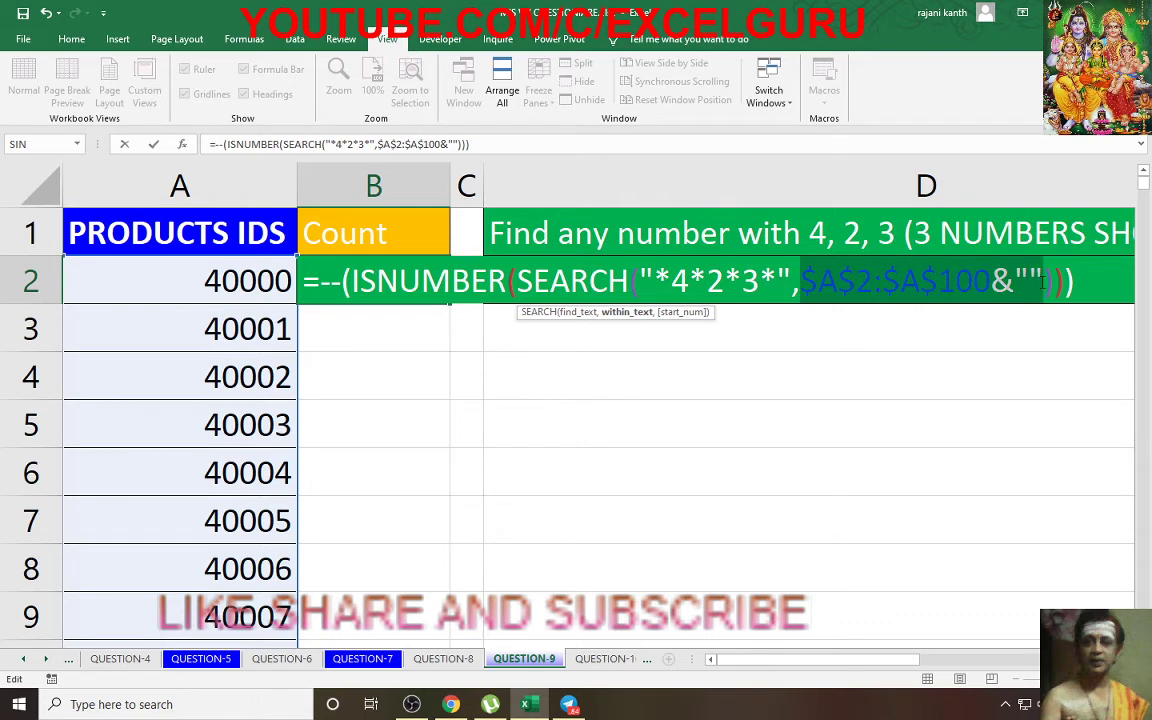
key(F9)
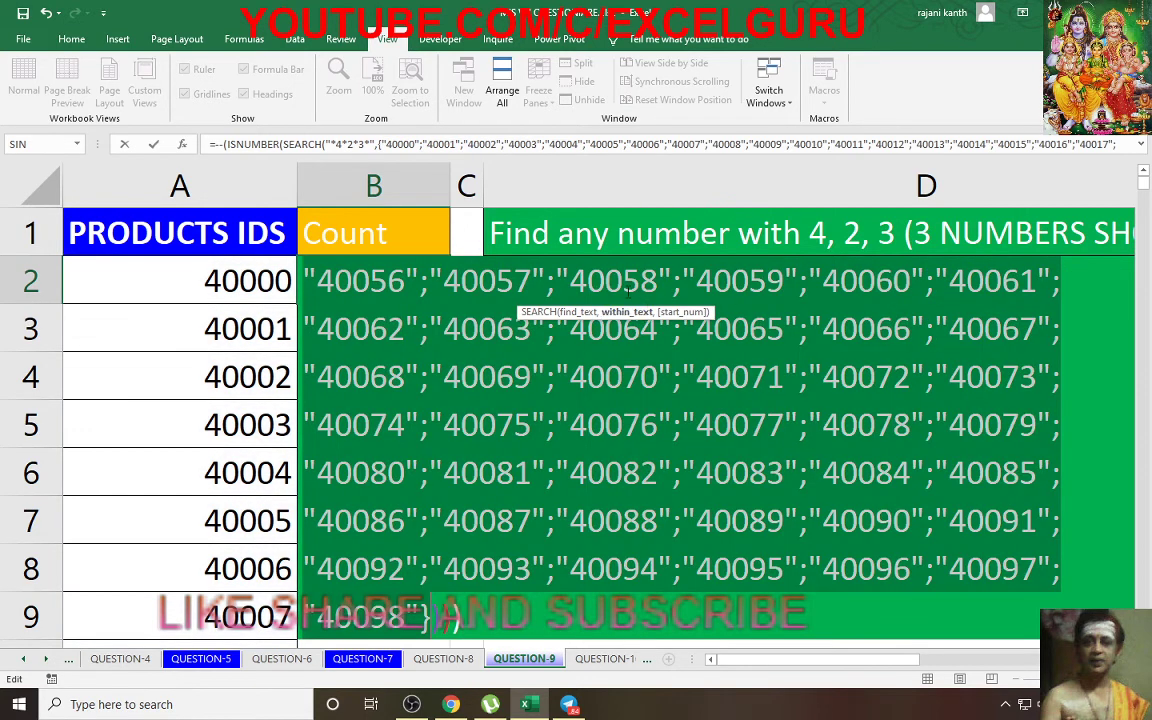
key(ctrl+z)
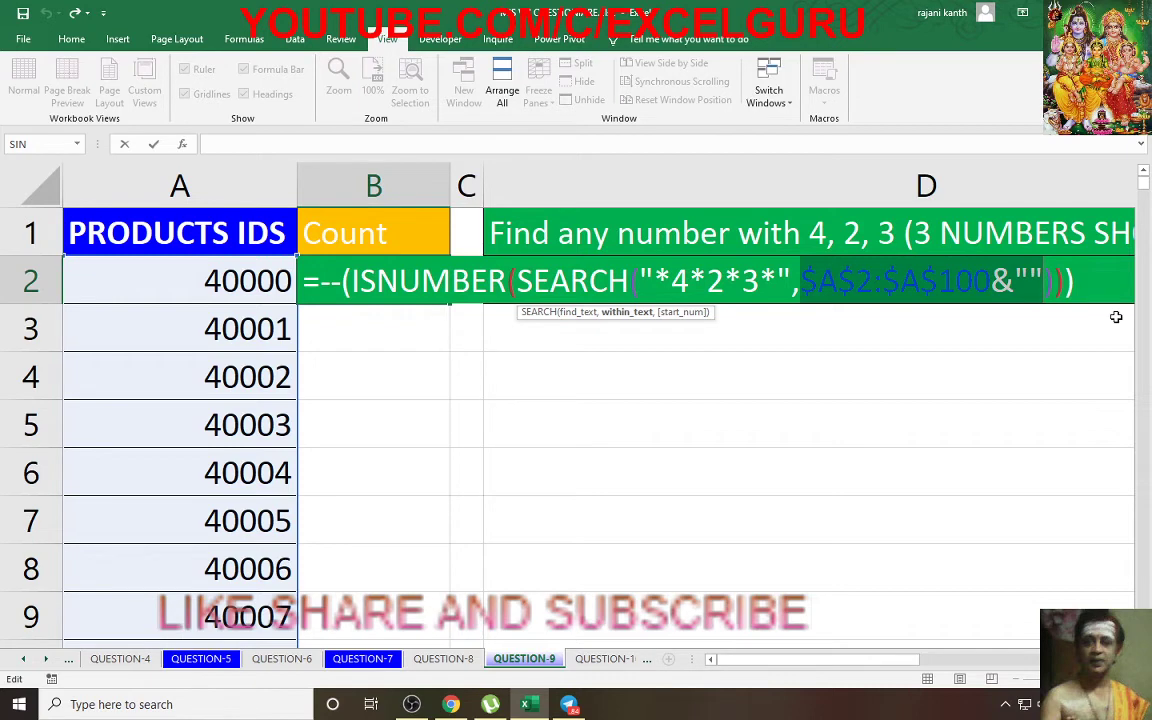
key(F9)
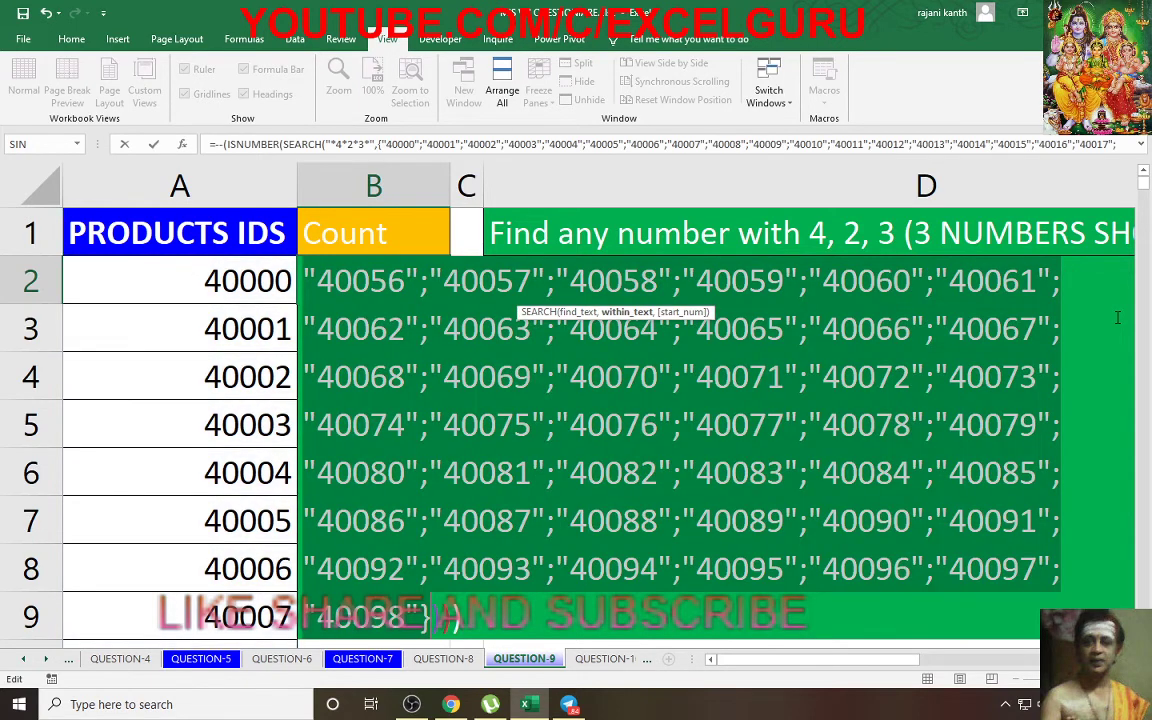
key(ctrl+z)
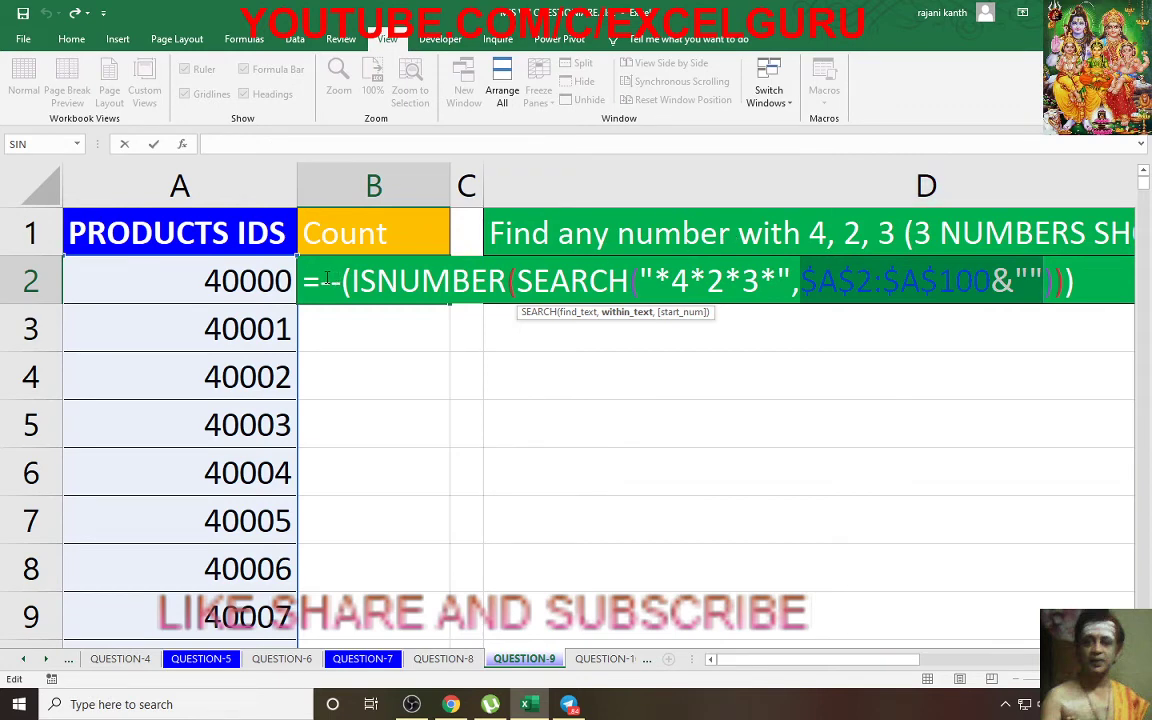
drag(312, 281, 1080, 282)
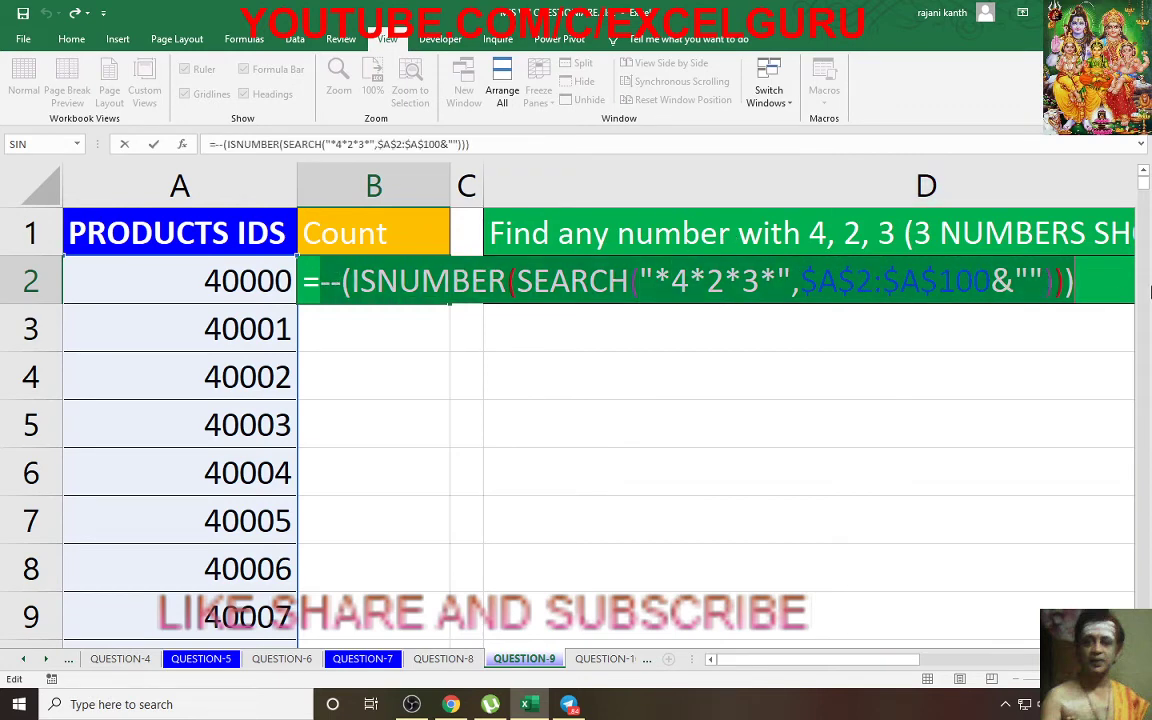
key(F9)
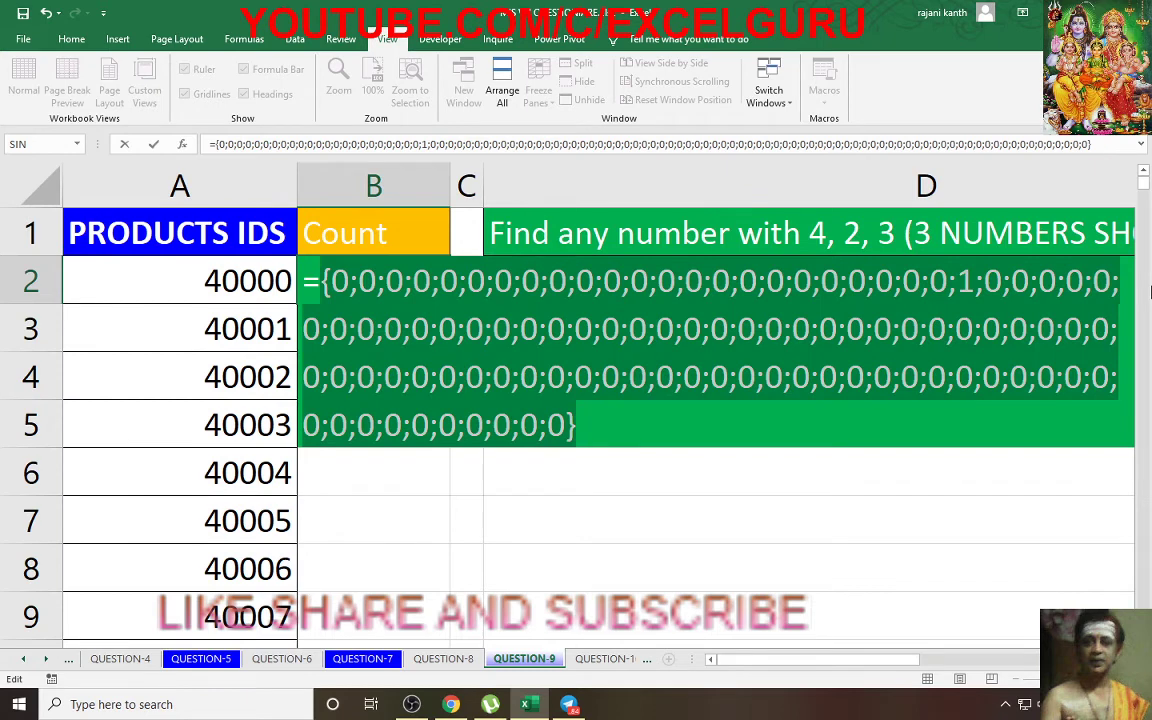
key(ctrl+z)
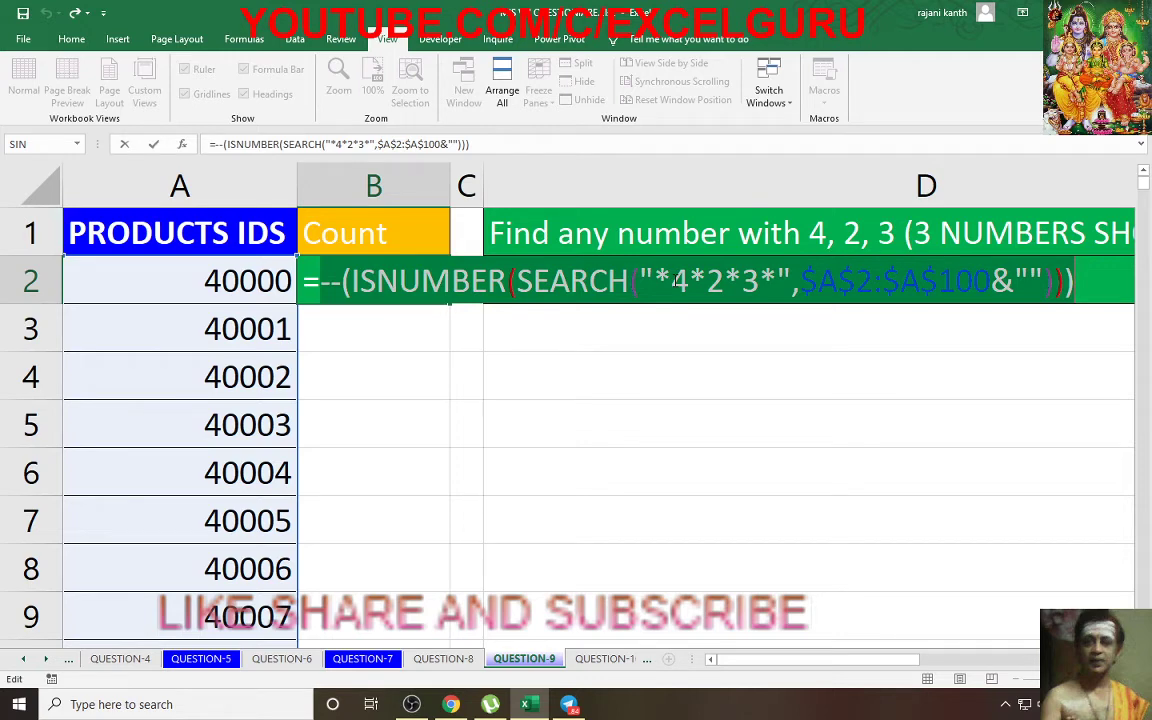
key(Escape)
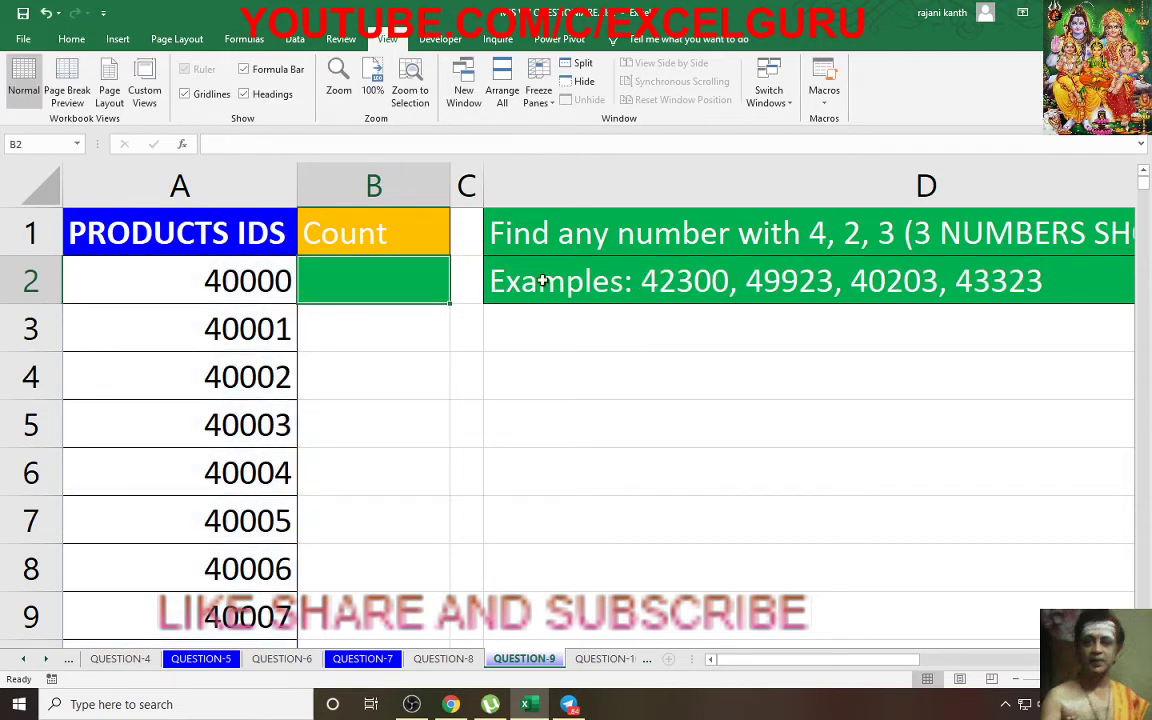
text(=c)
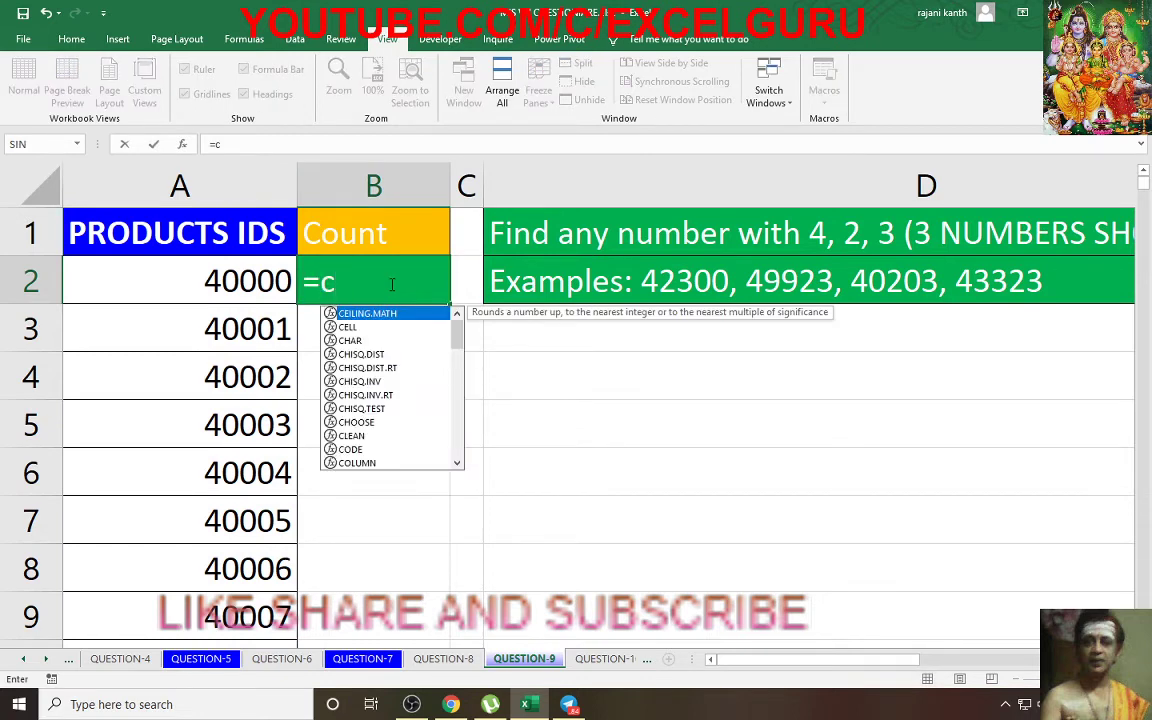
text(ountif)
key(Tab)
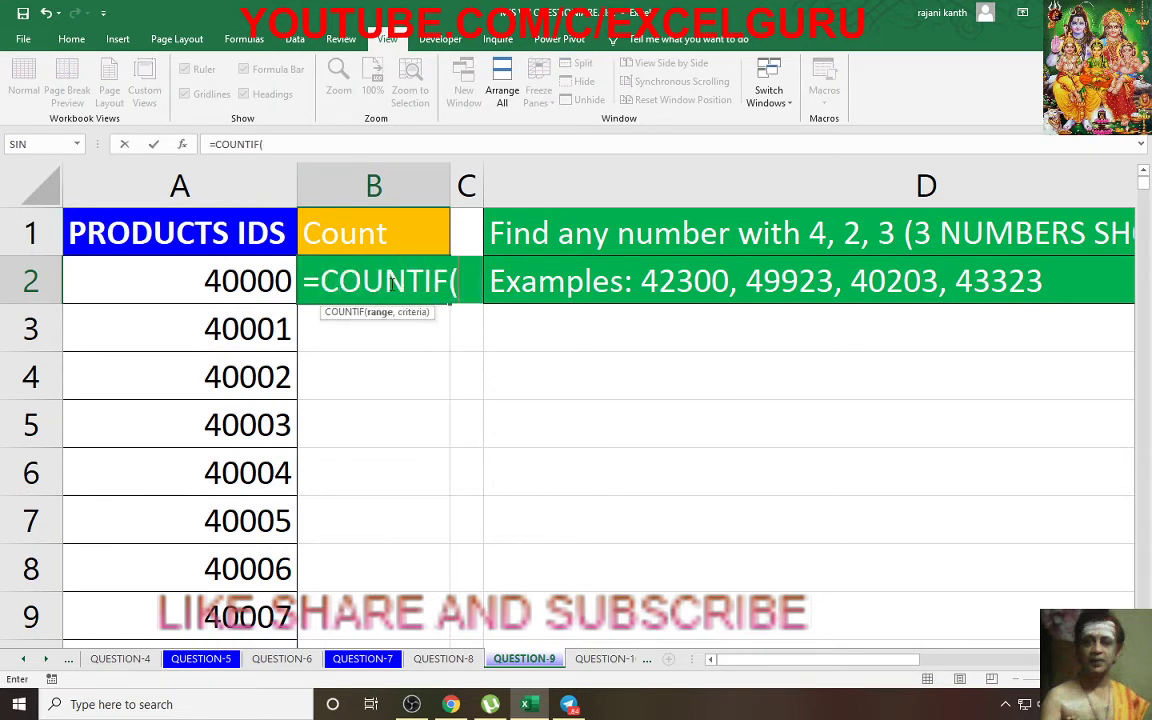
key(Left)
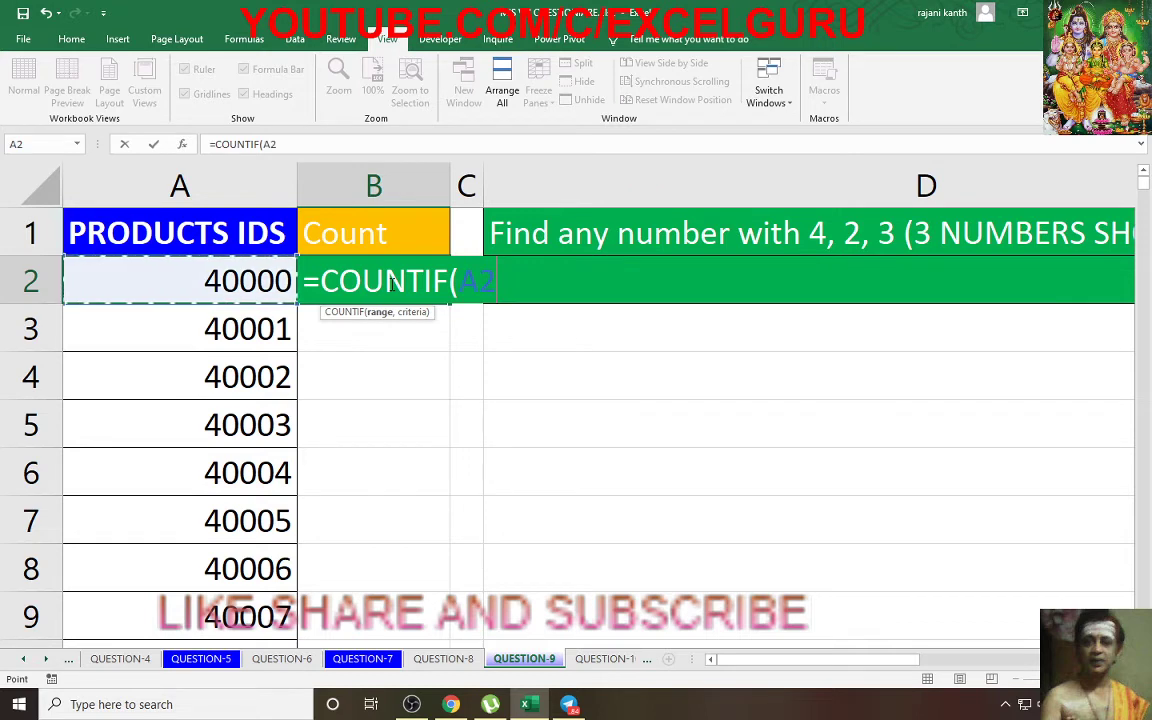
key(ctrl+shift+Down)
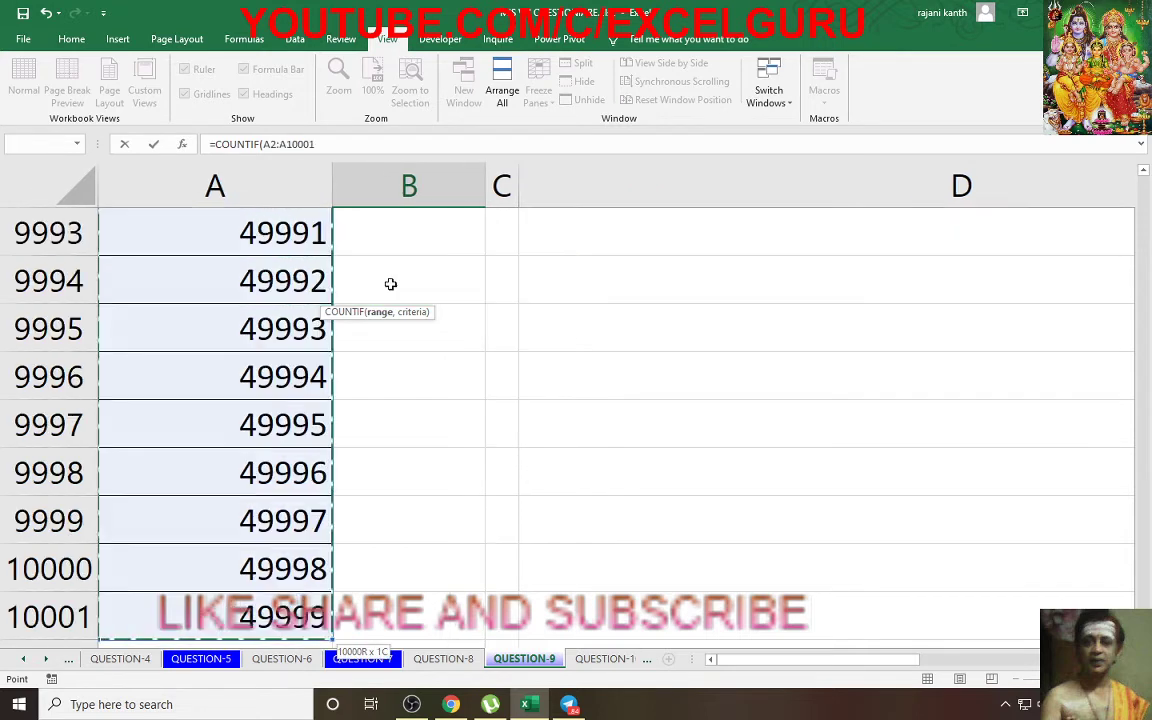
key(F4)
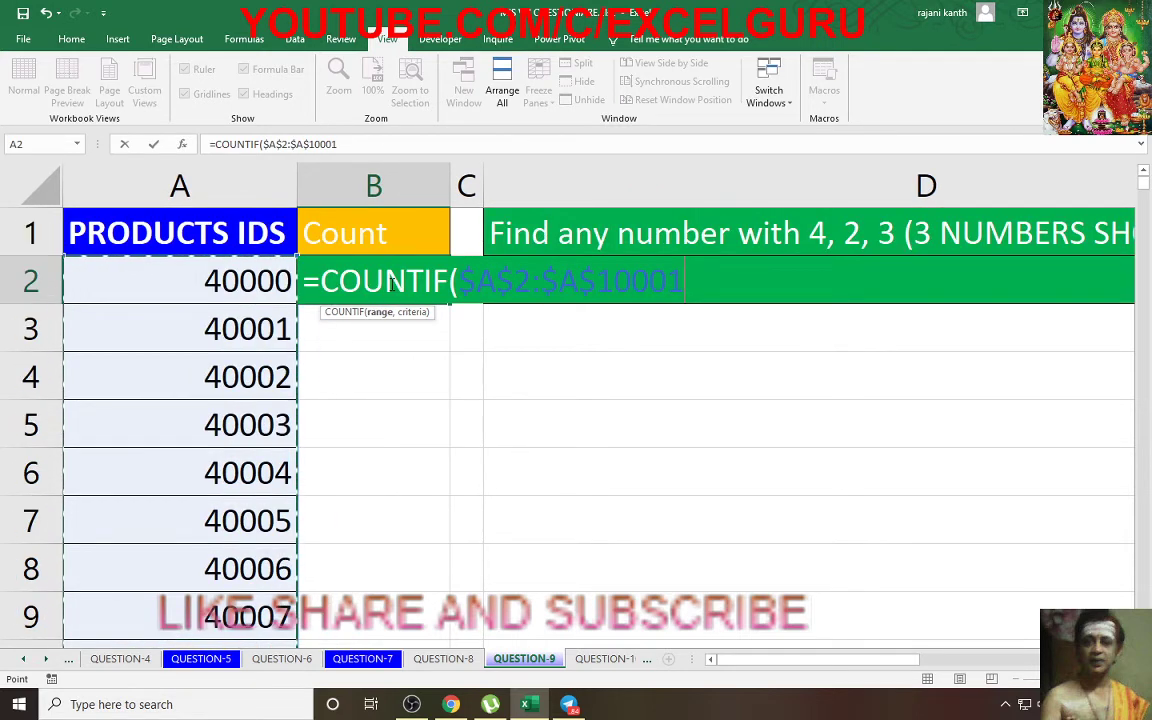
text(,)
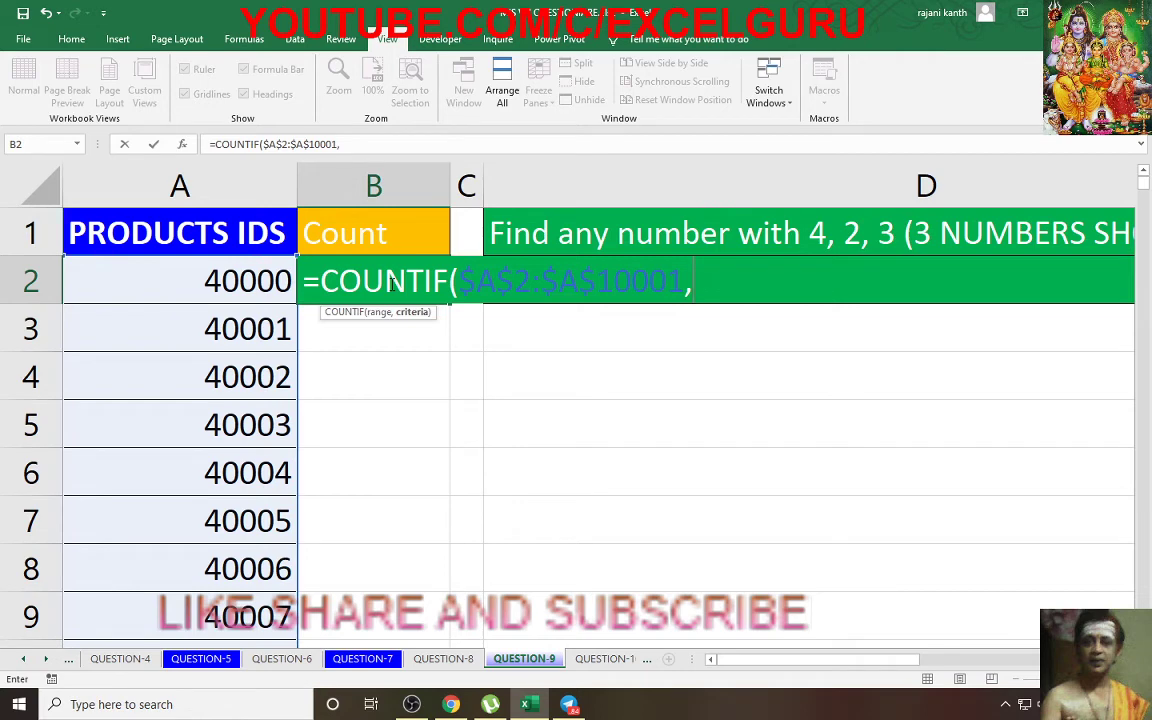
text(")
text(*4*2)
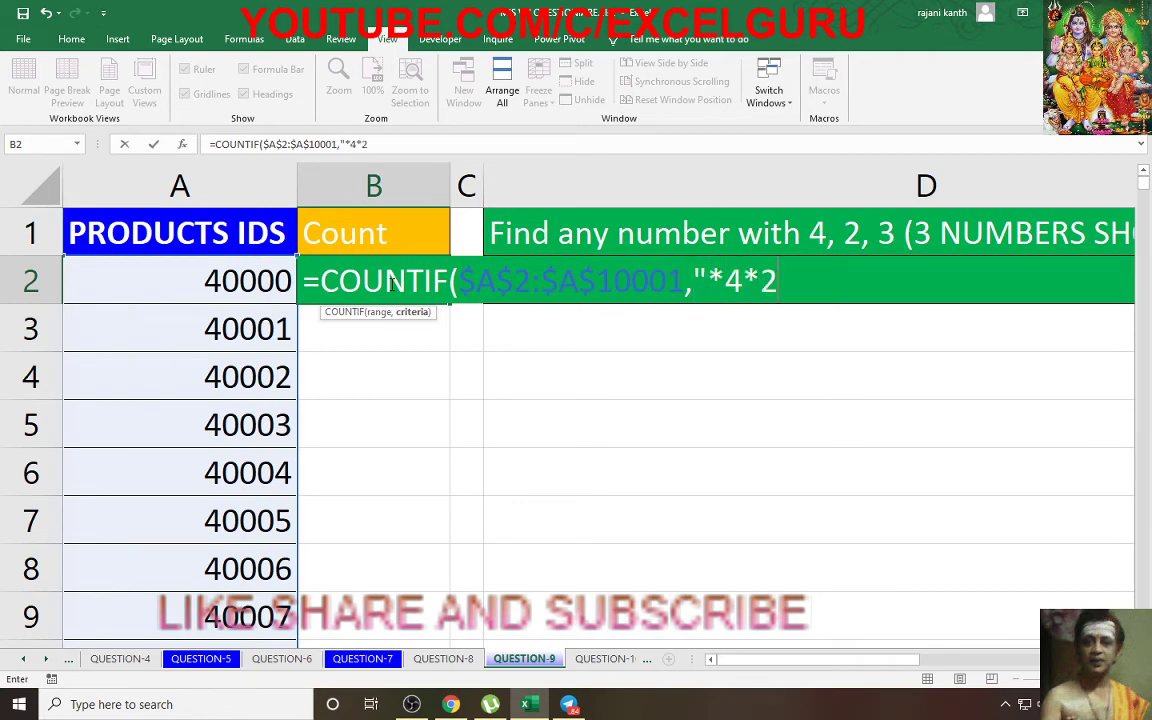
text(*3)
text(*)
text("+0))
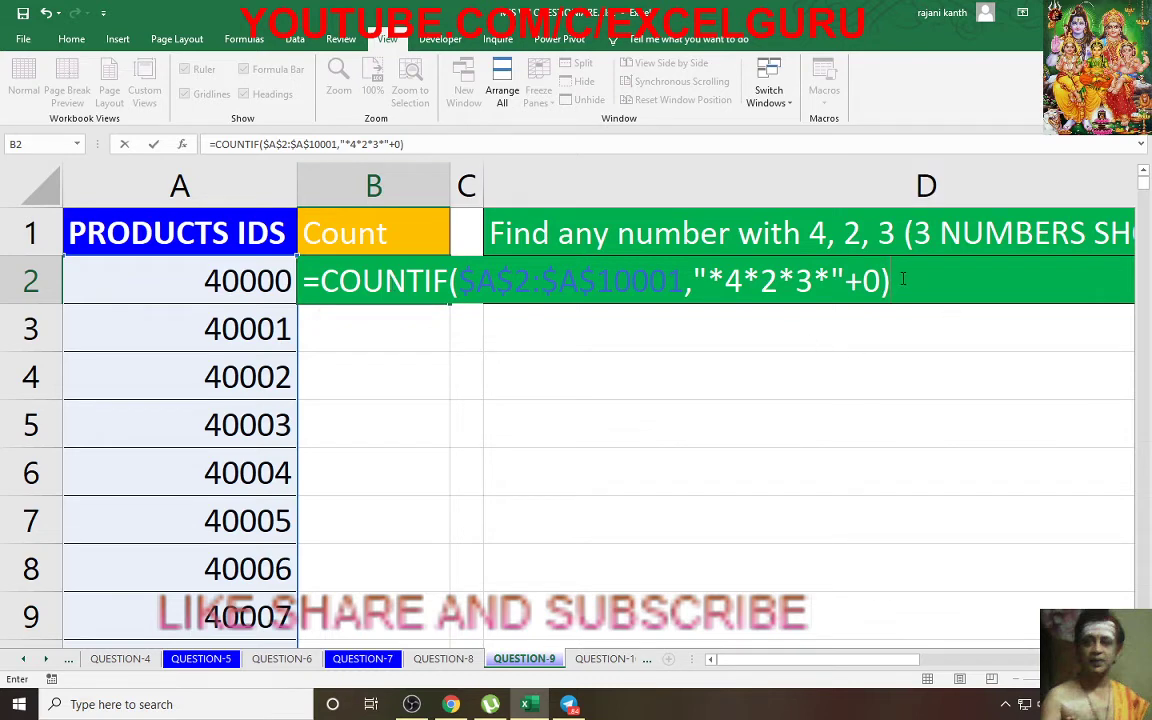
drag(890, 282, 153, 285)
text(0)
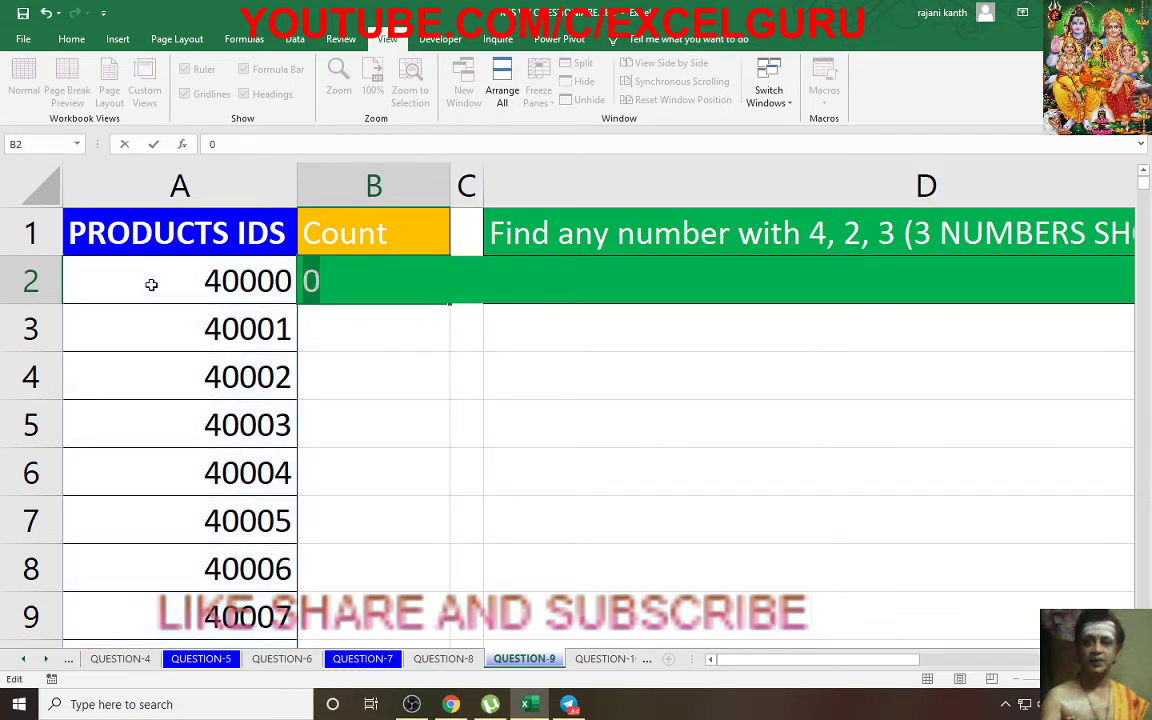
key(BackSpace)
key(Escape)
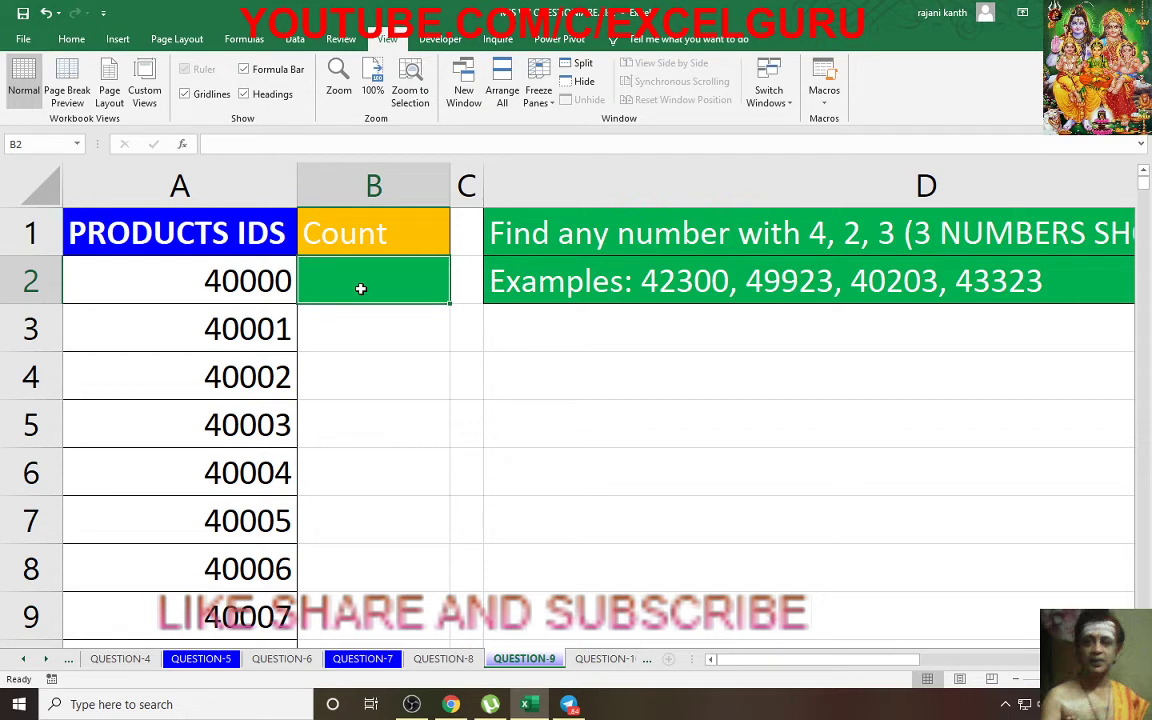
- Enter search with the "*4*2*3" pattern as plain text in B2, then reopen it for editing
text(*)
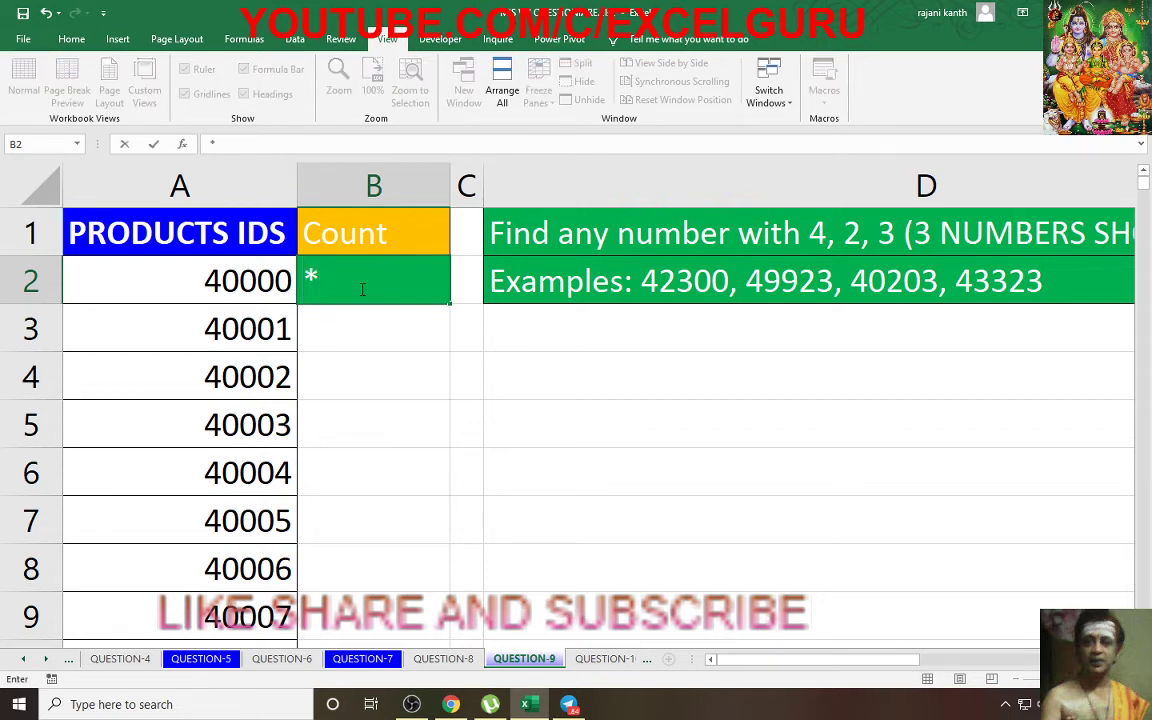
text(4*)
text(2*3)
click(302, 272)
text(")
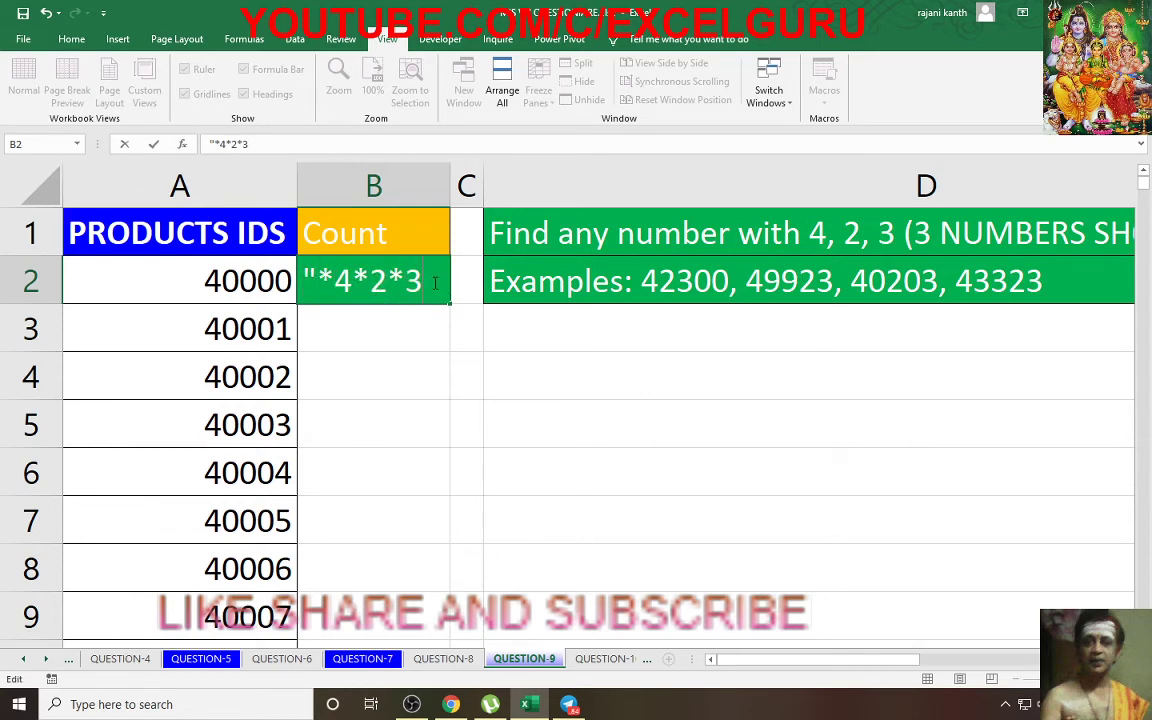
text(")
text(is)
key(BackSpace)
key(BackSpace)
text(s)
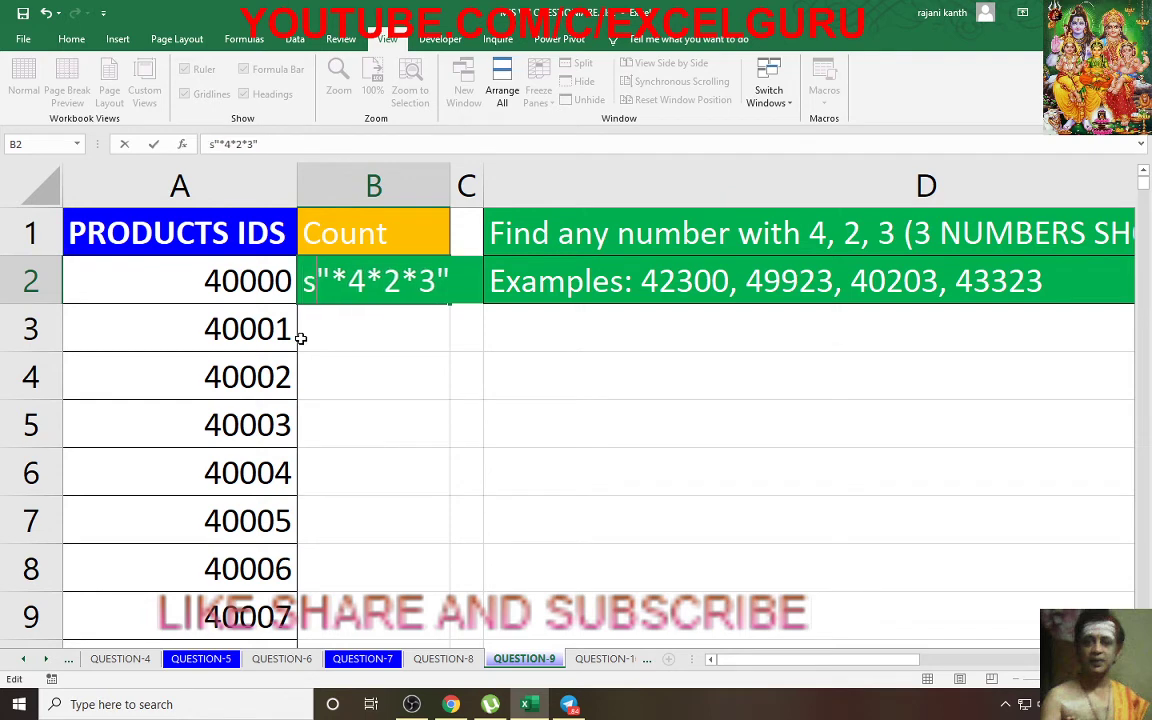
text(earch)
key(Tab)
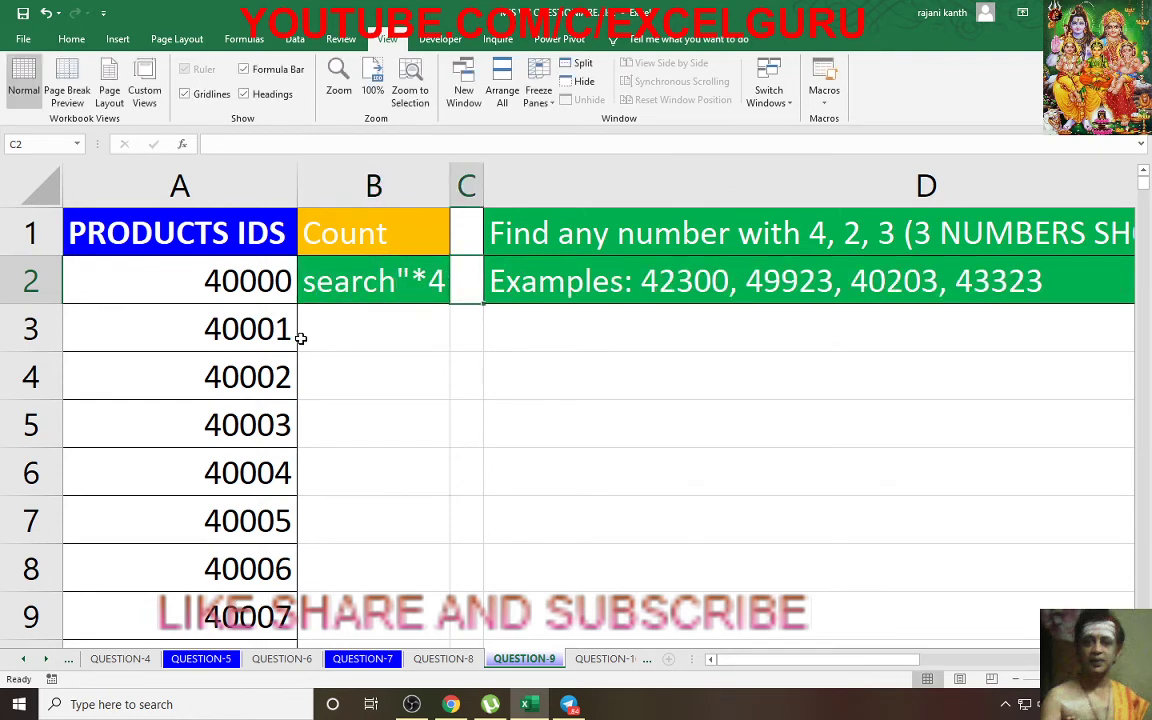
click(372, 283)
double_click(300, 281)
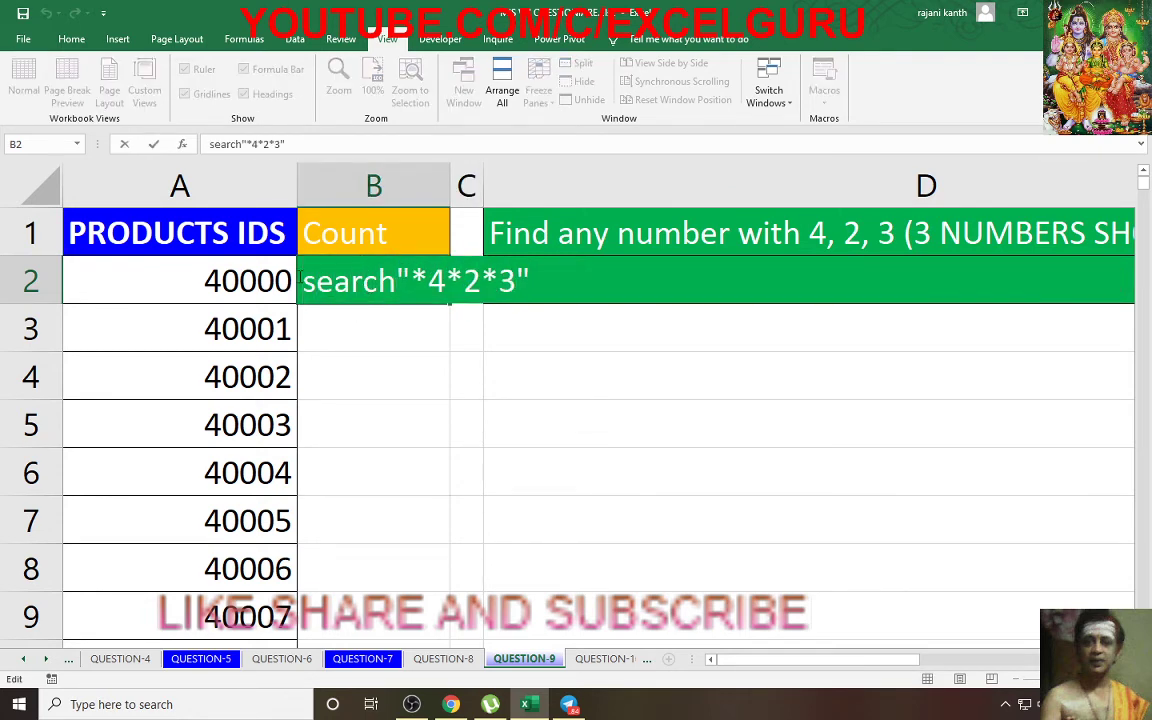
- Complete =SEARCH("*4*2*3",$A$2:$A$10001) using an absolute range from A2 down, and commit it
text(=)
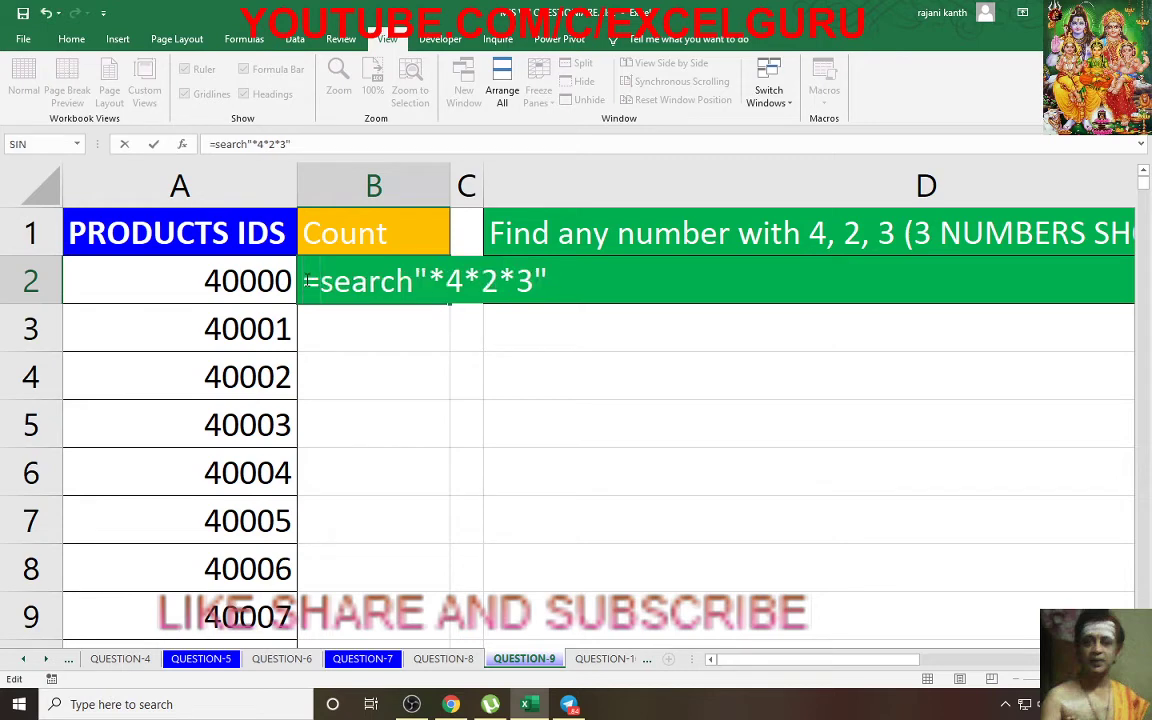
click(417, 281)
text(()
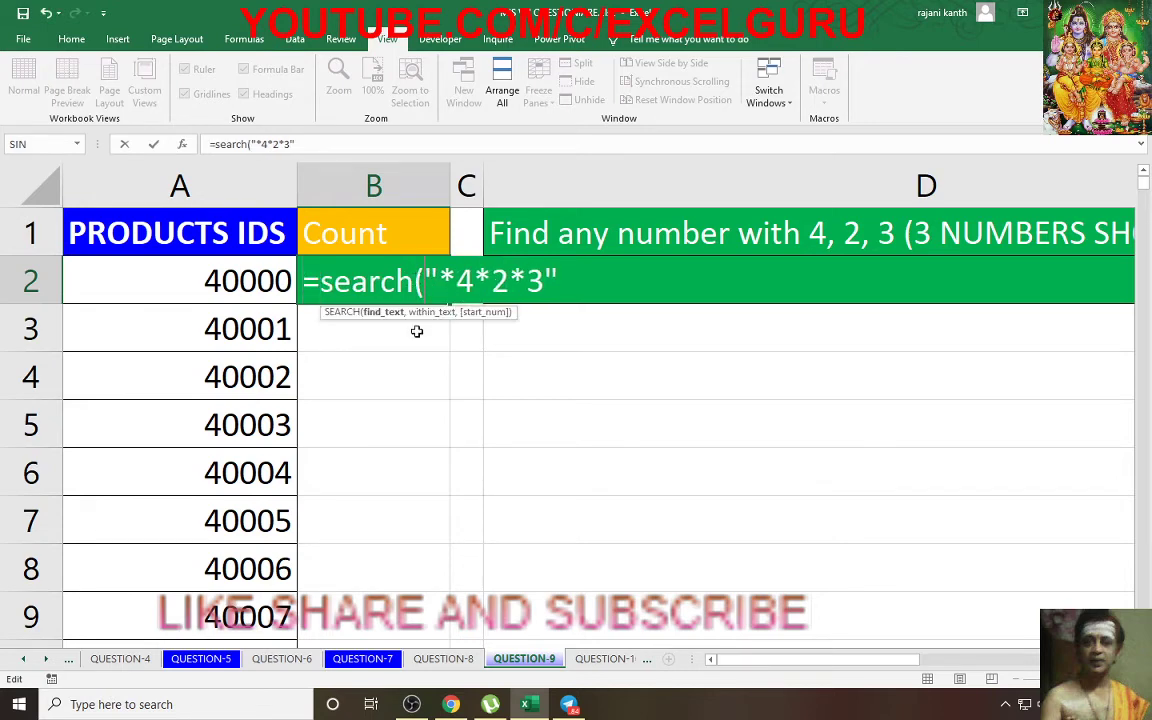
drag(425, 290, 437, 296)
text(,)
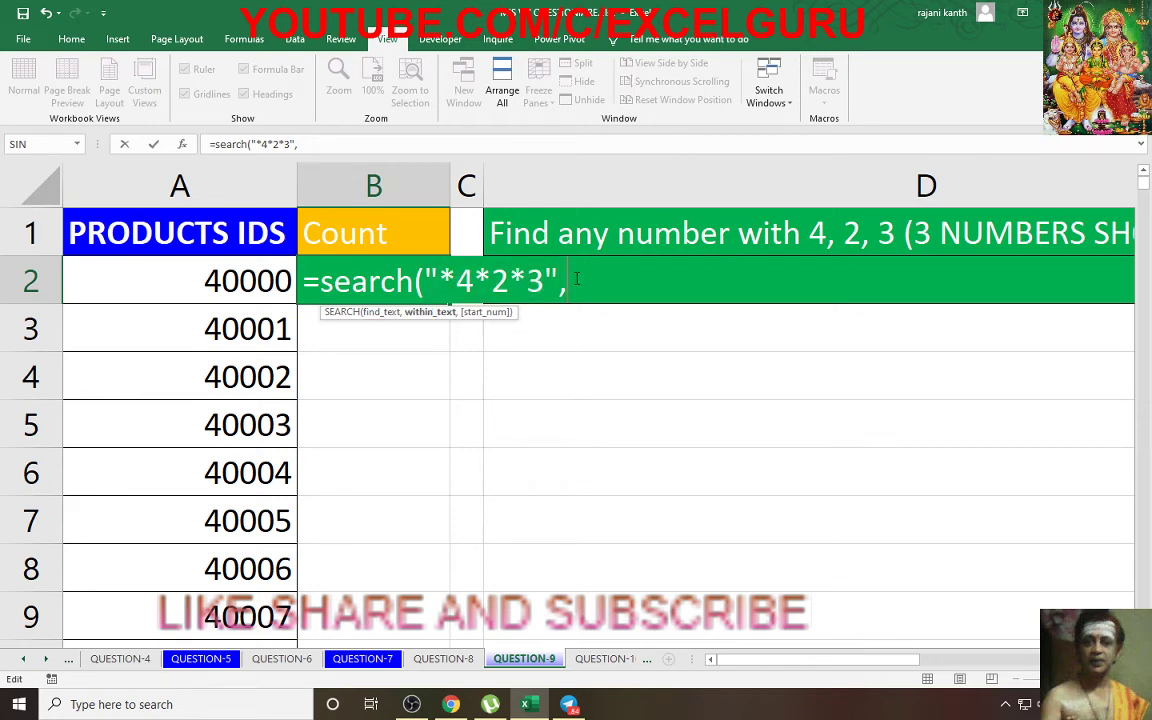
click(258, 281)
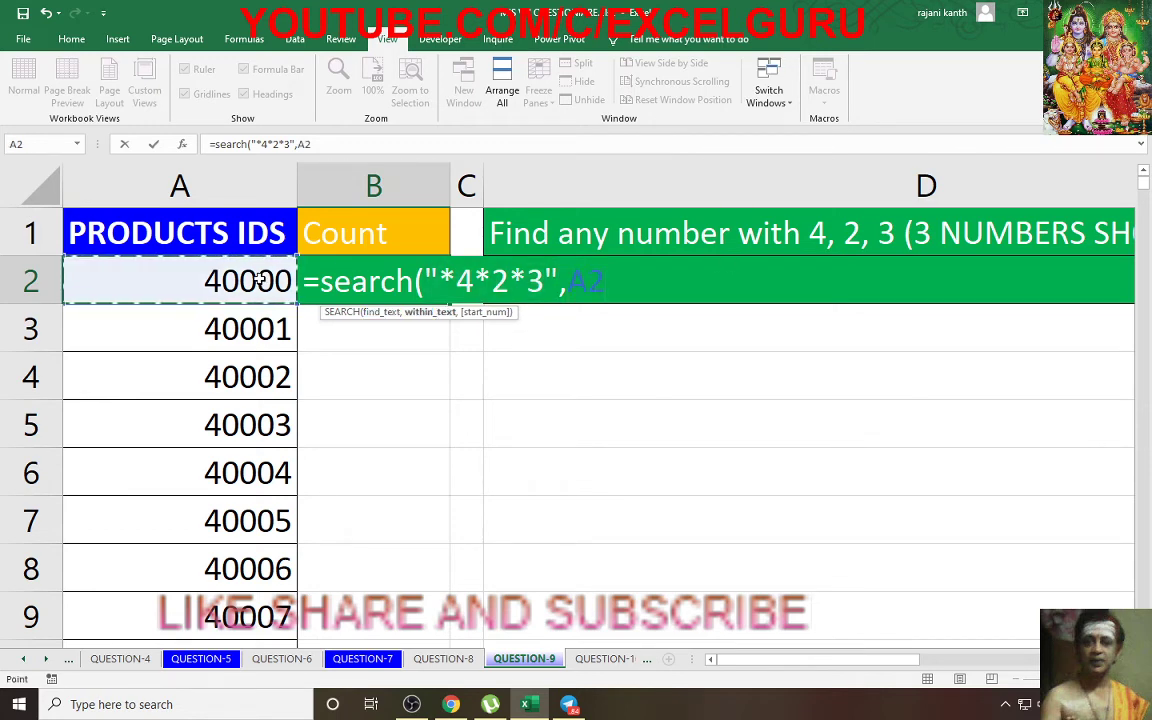
key(ctrl+shift+Down)
key(F4)
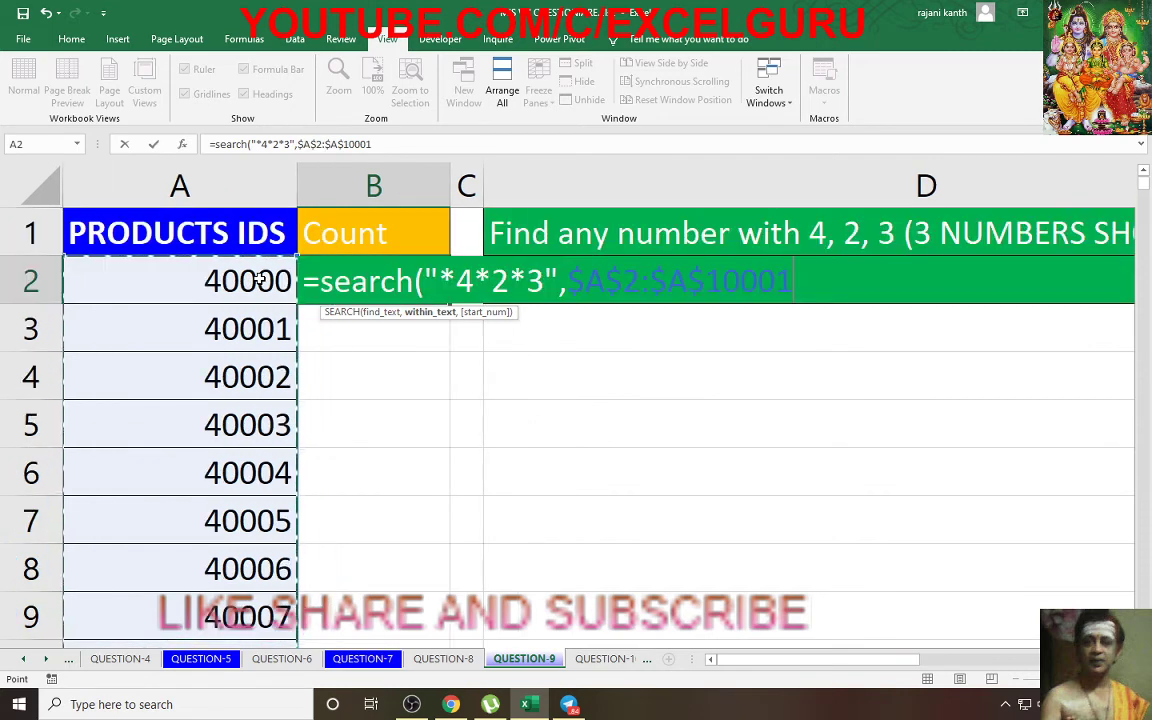
text())
key(ctrl+Return)
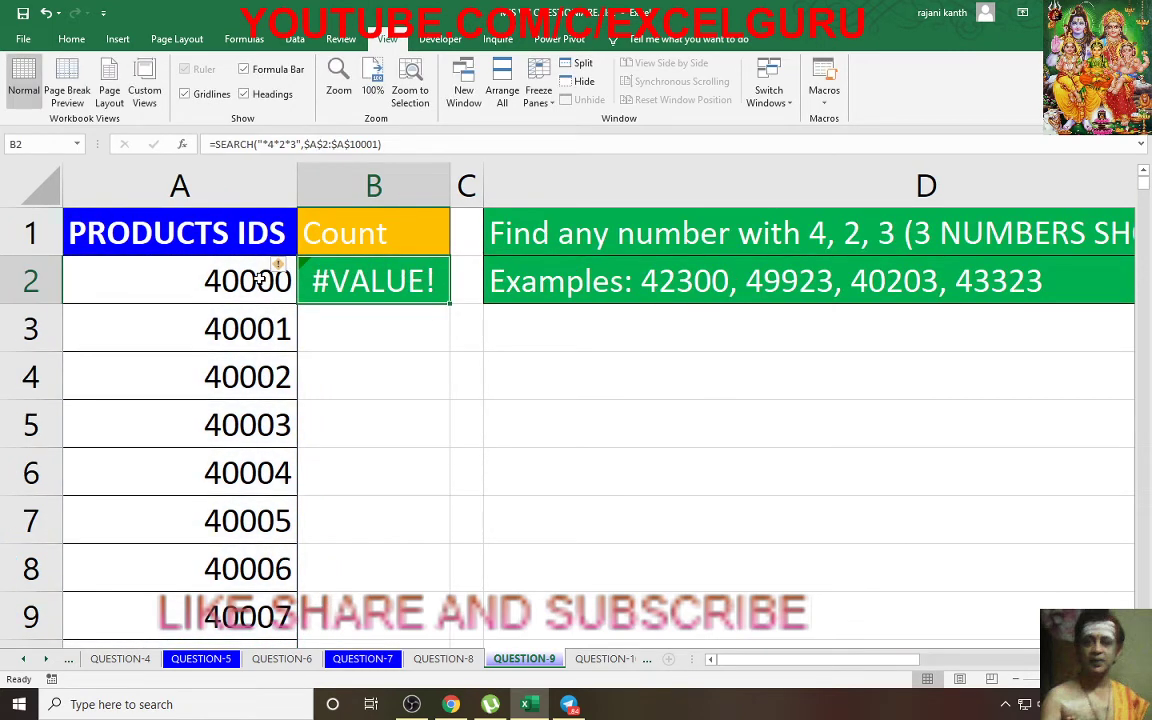
- Wrap the SEARCH in --ISNUMBER inside SUMPRODUCT so B2 returns 523
key(F2)
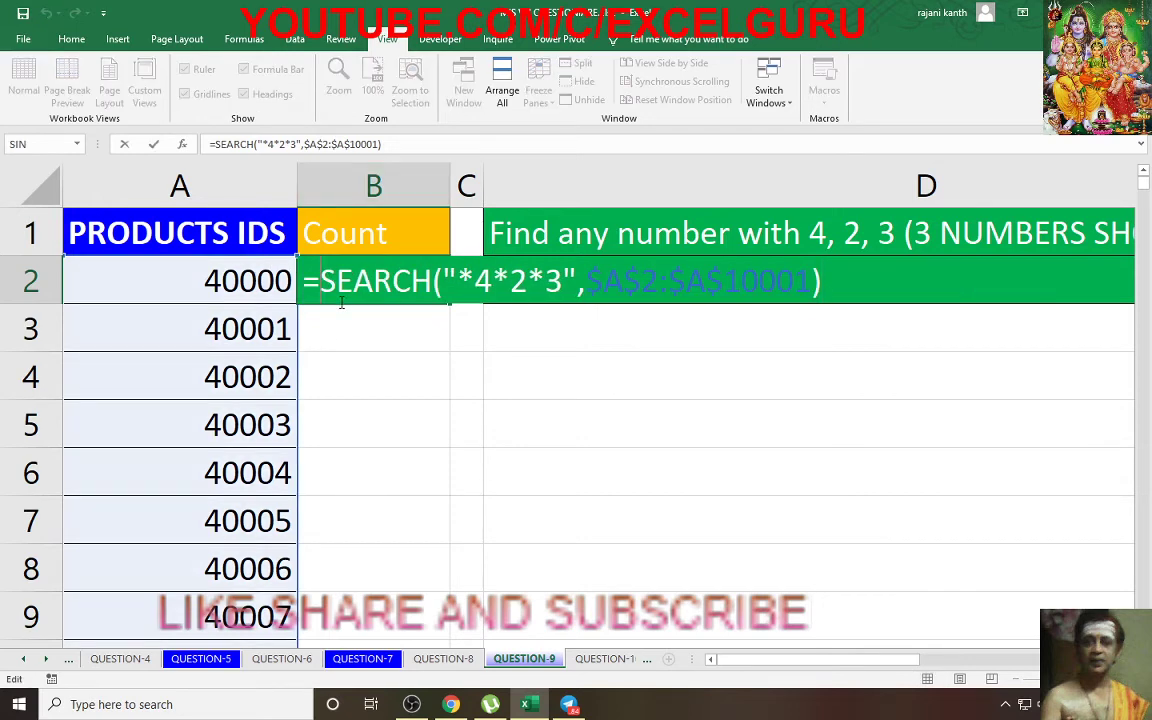
text(isnum)
key(Tab)
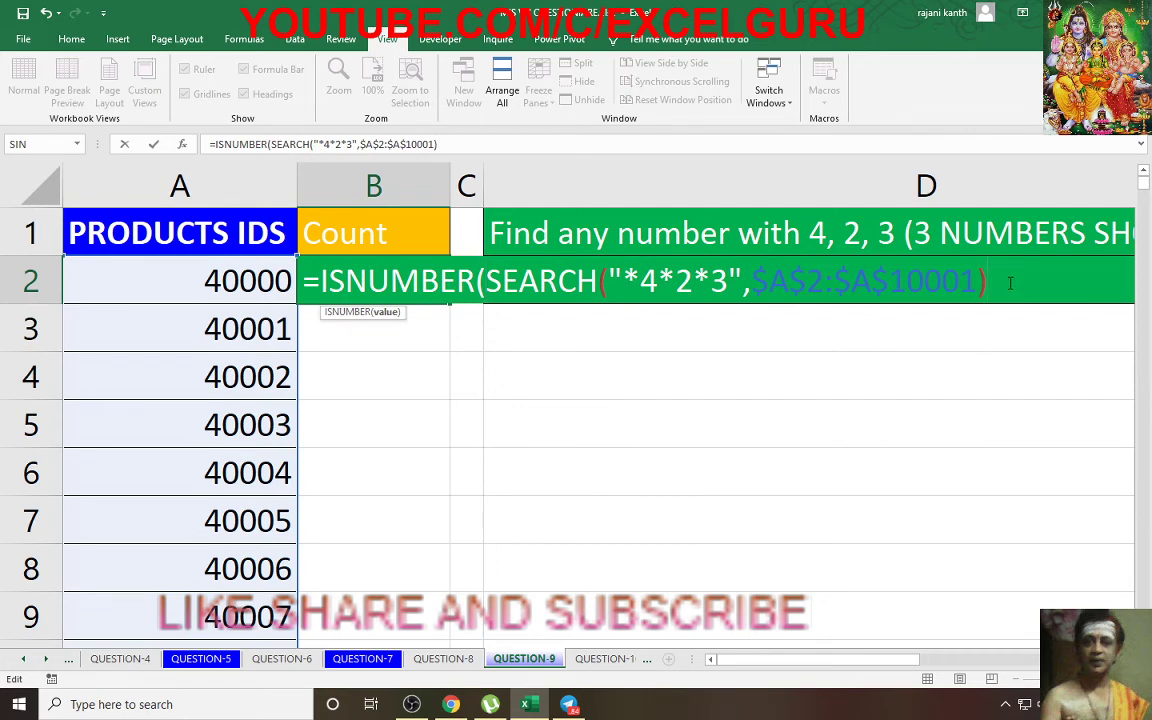
text())
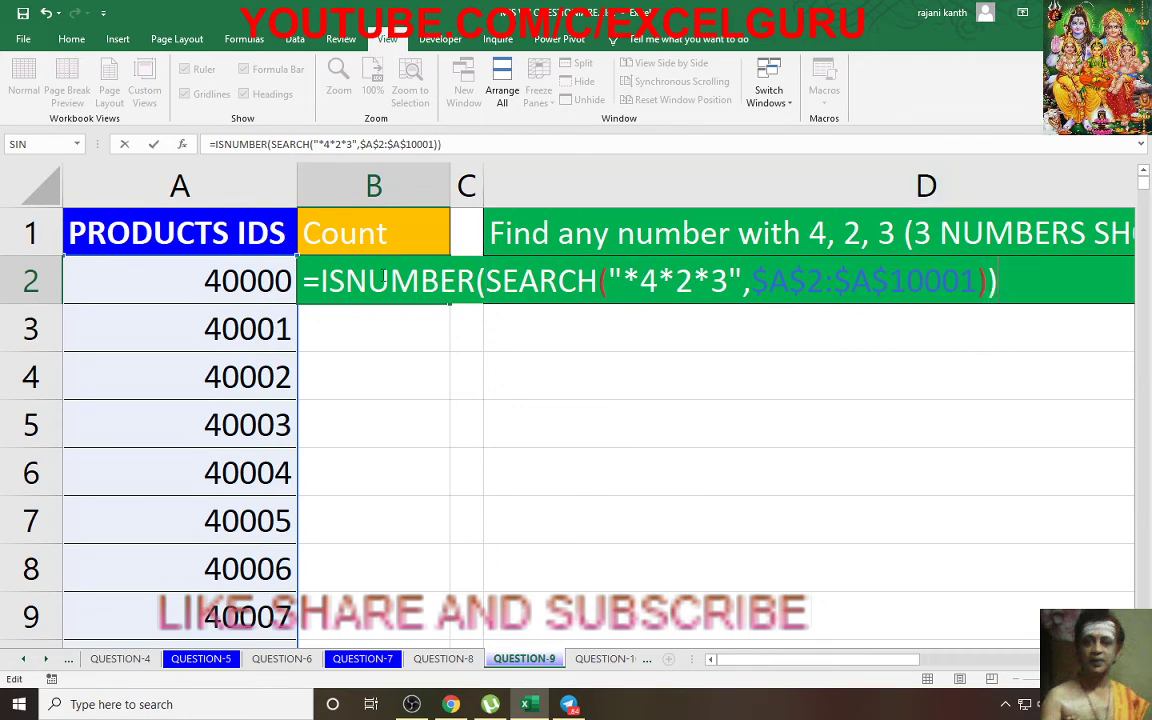
text(s)
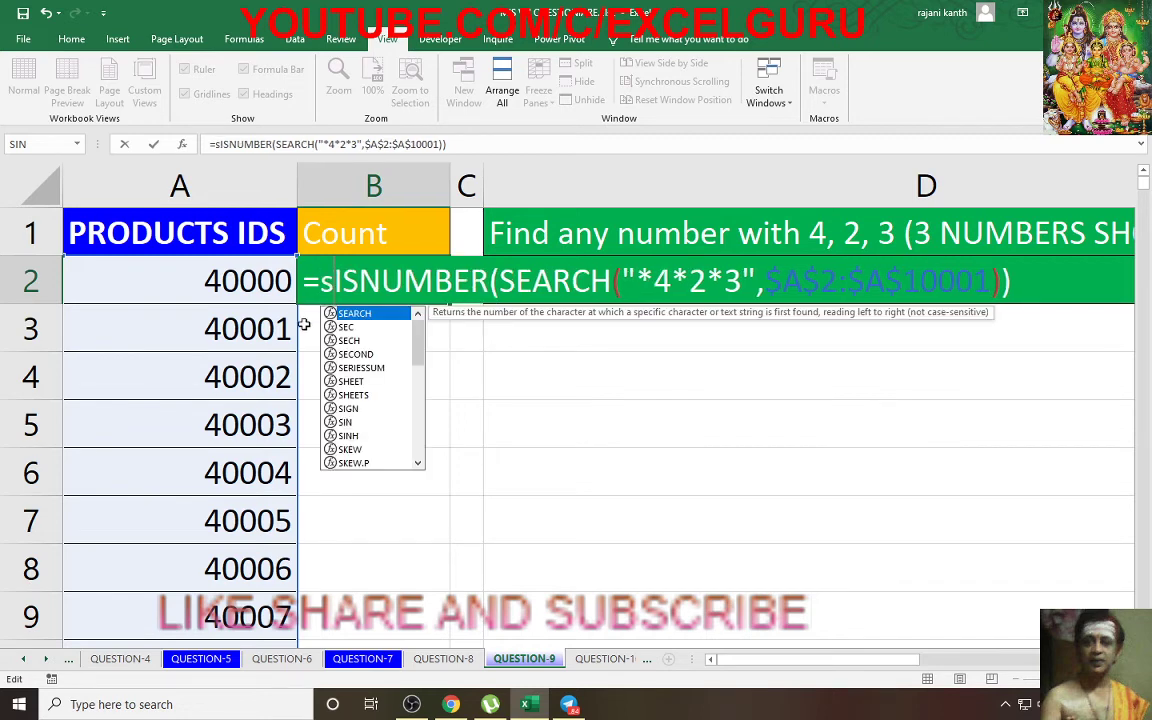
text(umpro)
key(Tab)
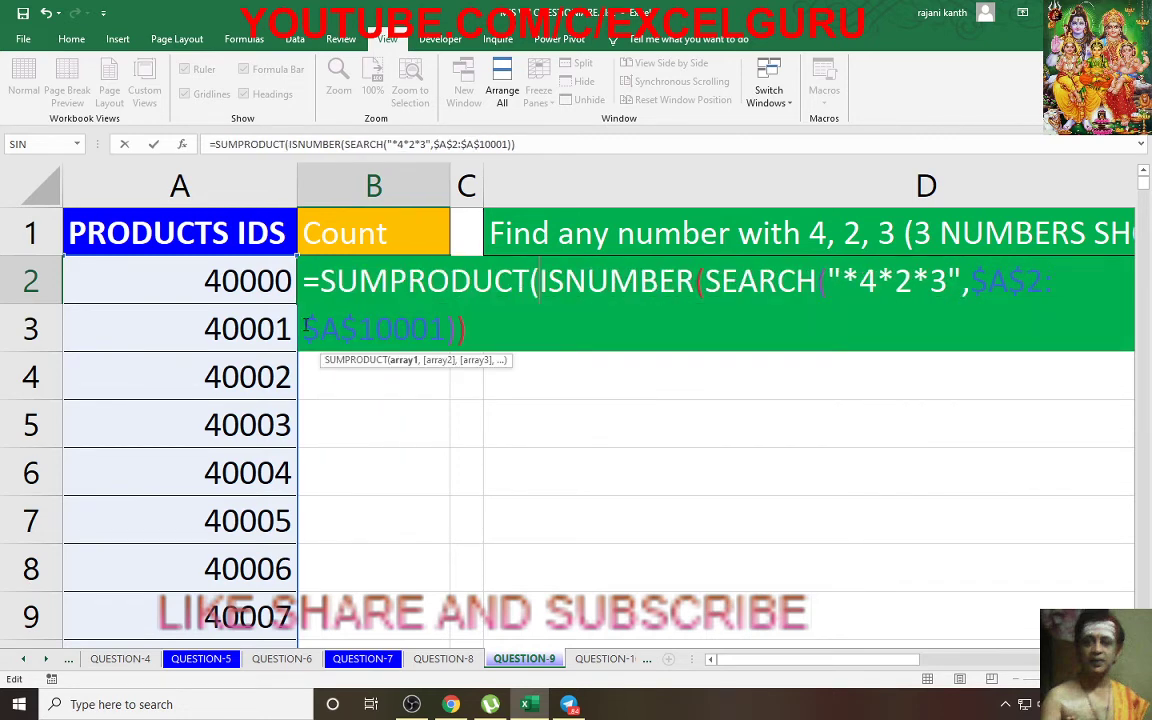
text(--)
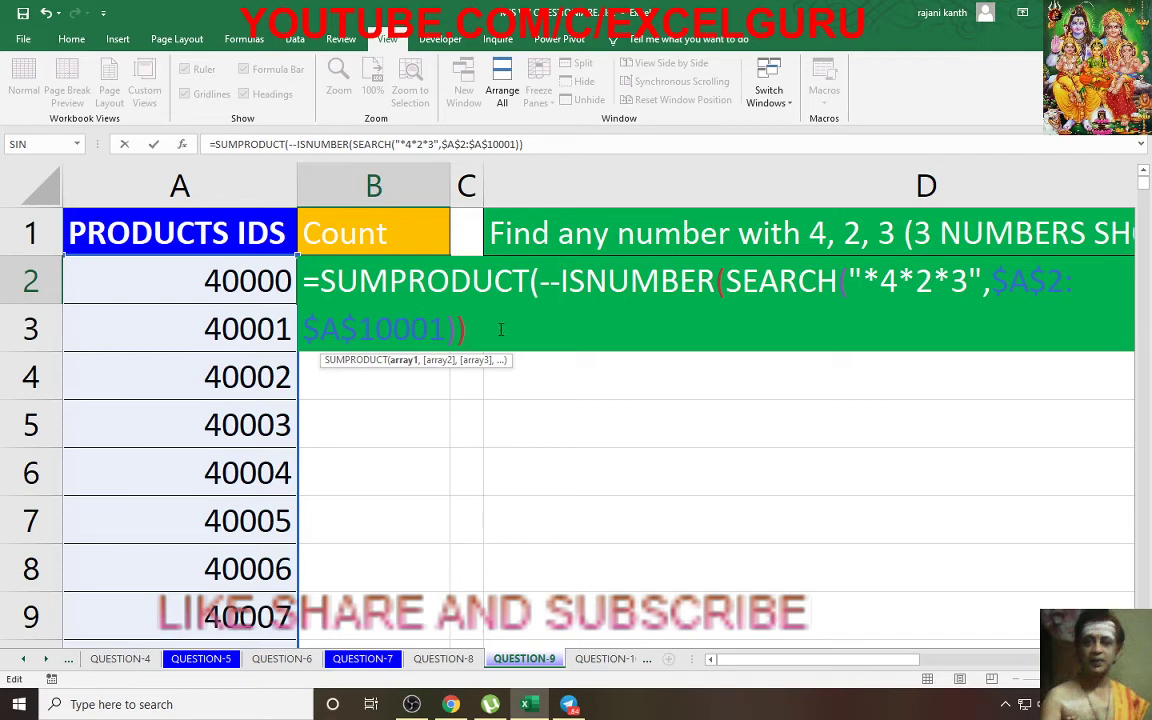
text())
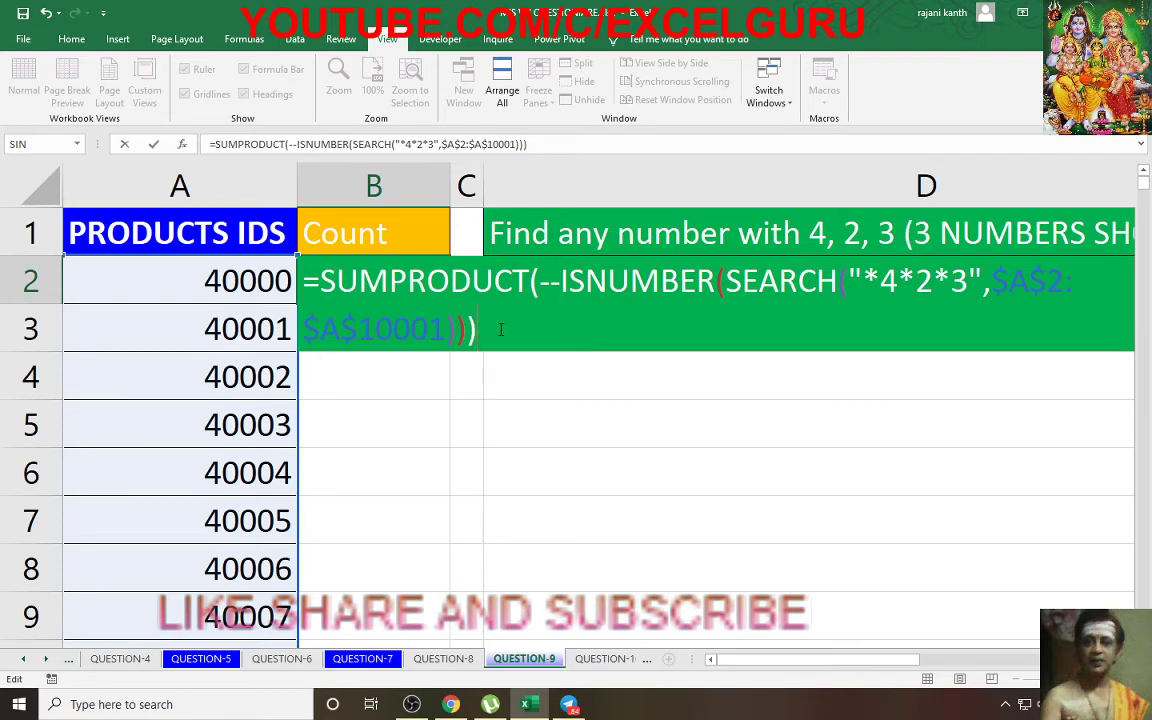
key(ctrl+Return)
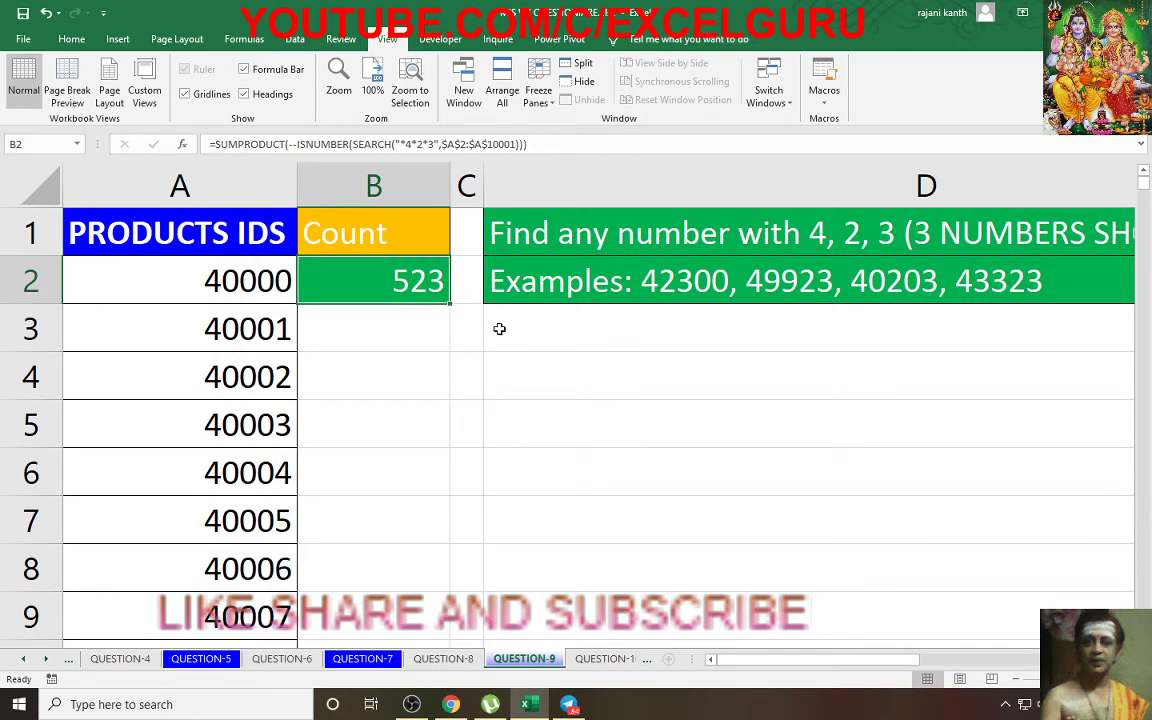
key(F2)
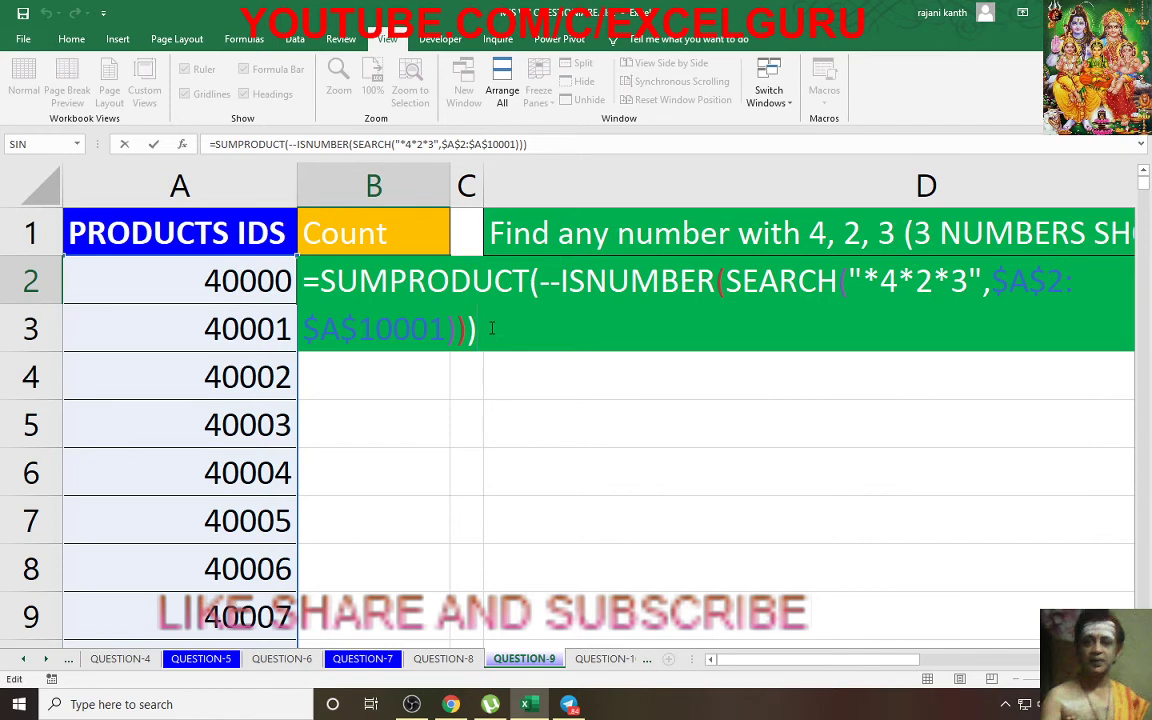
drag(561, 281, 606, 281)
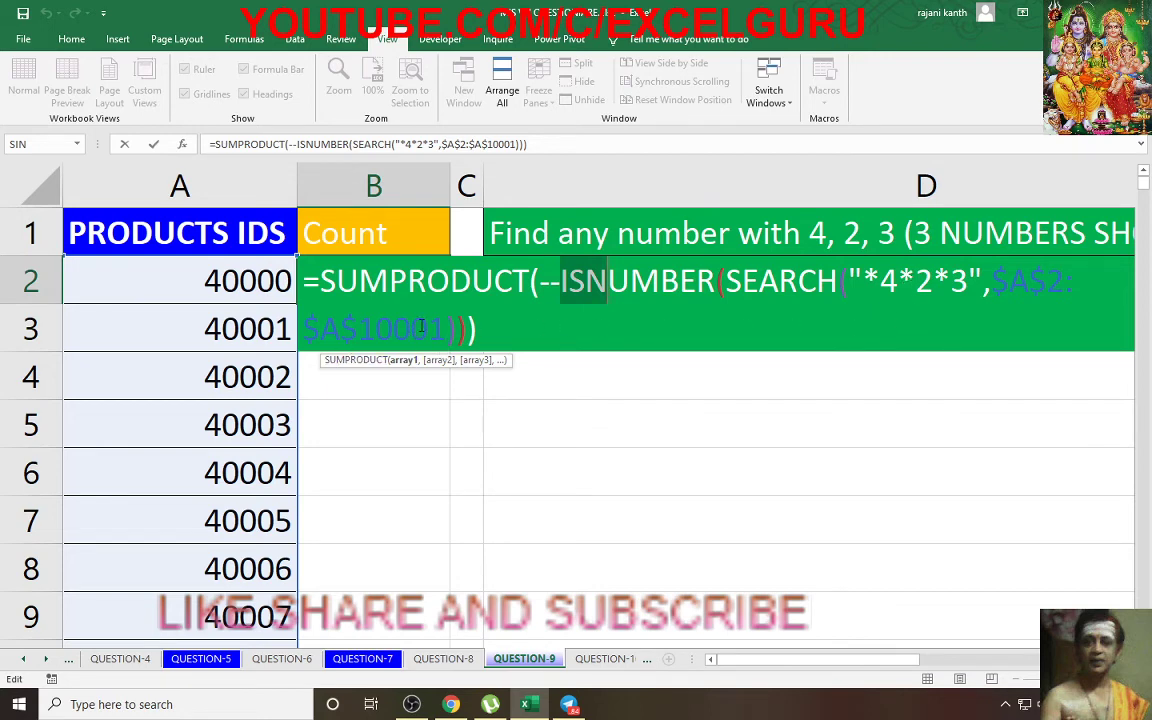
drag(393, 329, 445, 329)
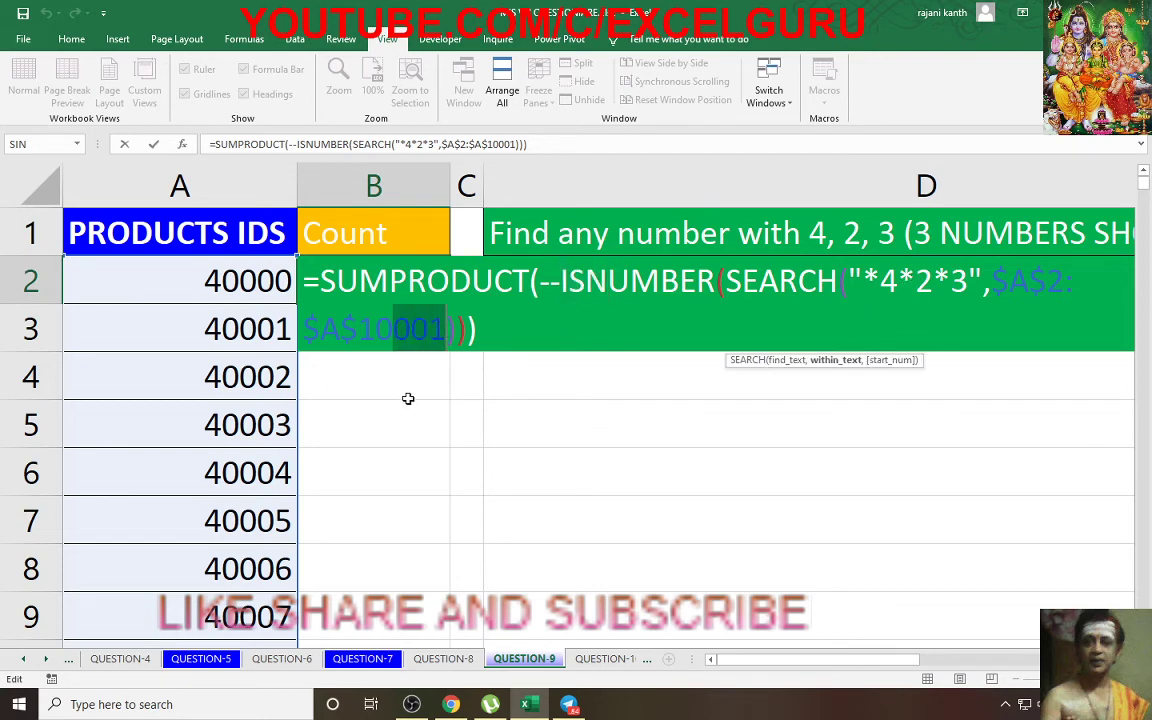
key(Delete)
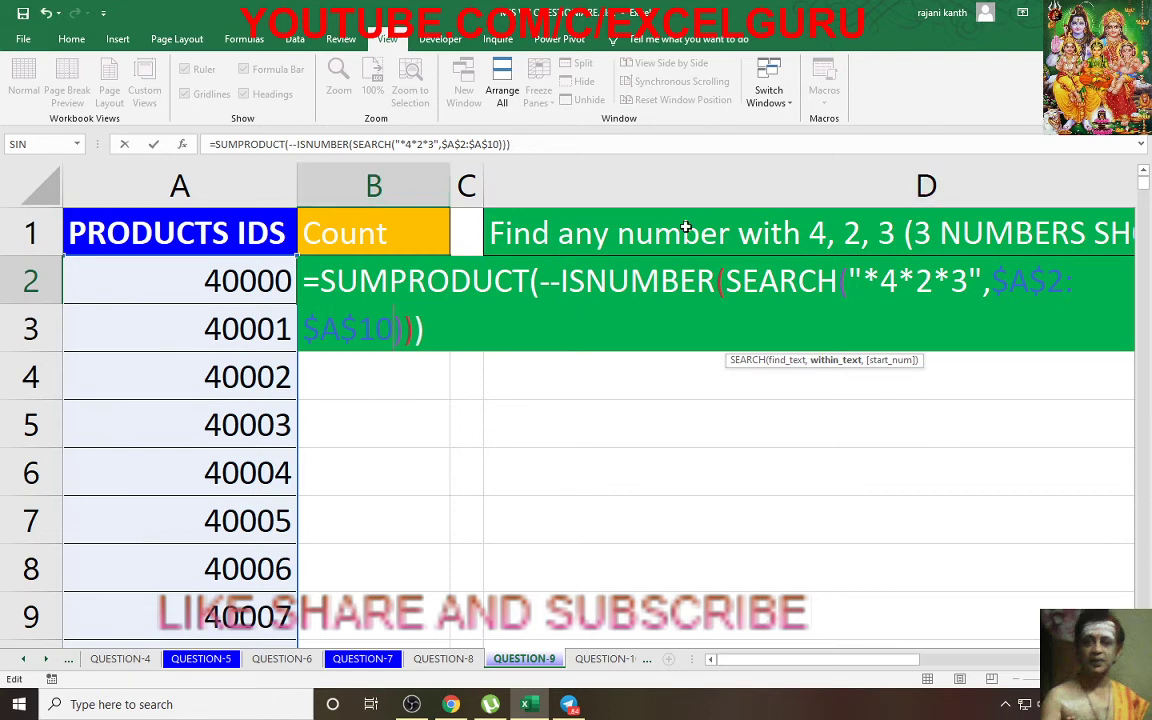
click(450, 334)
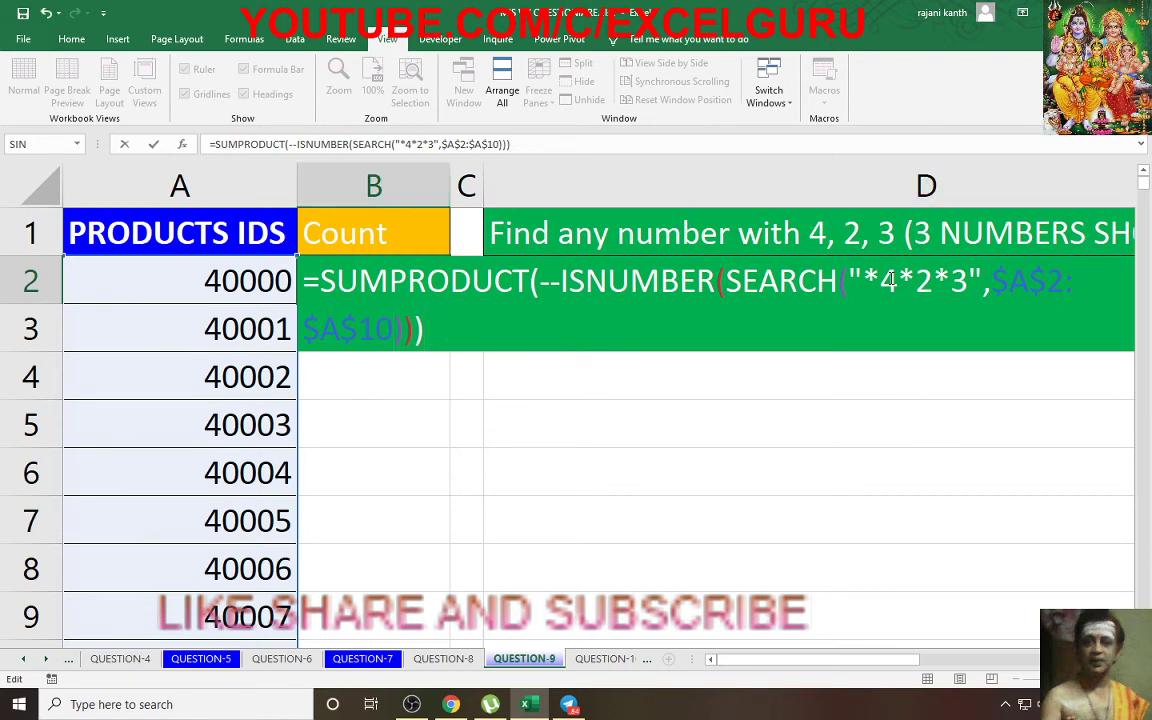
key(ctrl+Return)
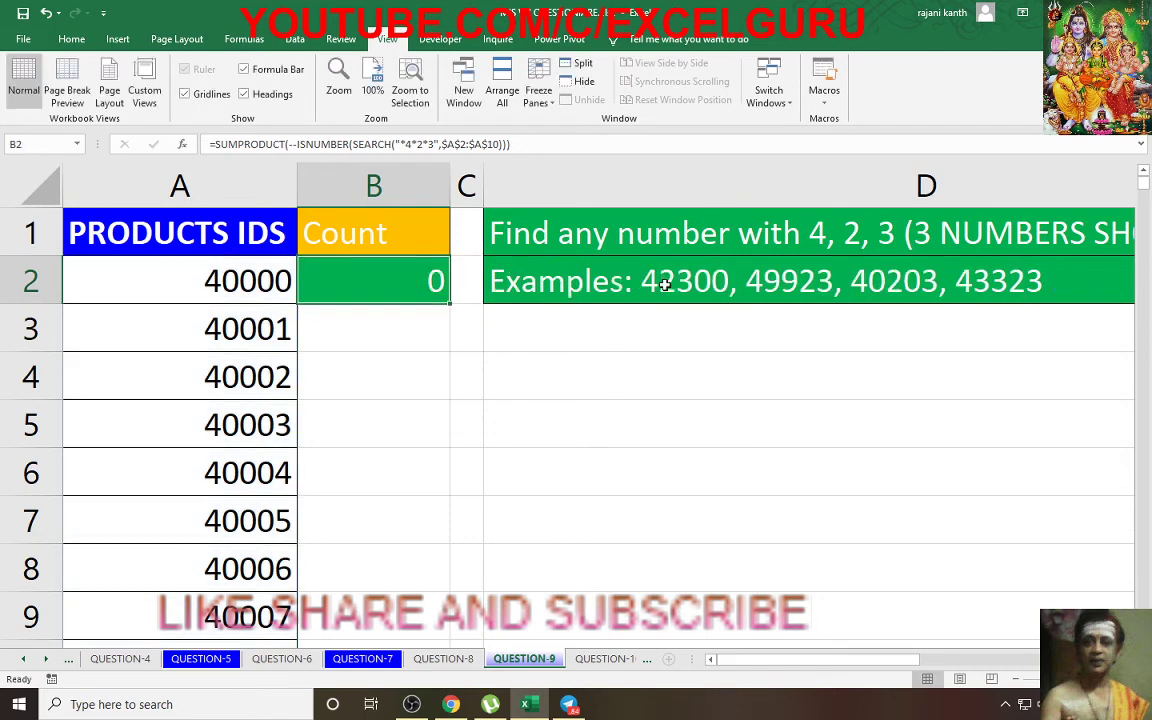
key(F2)
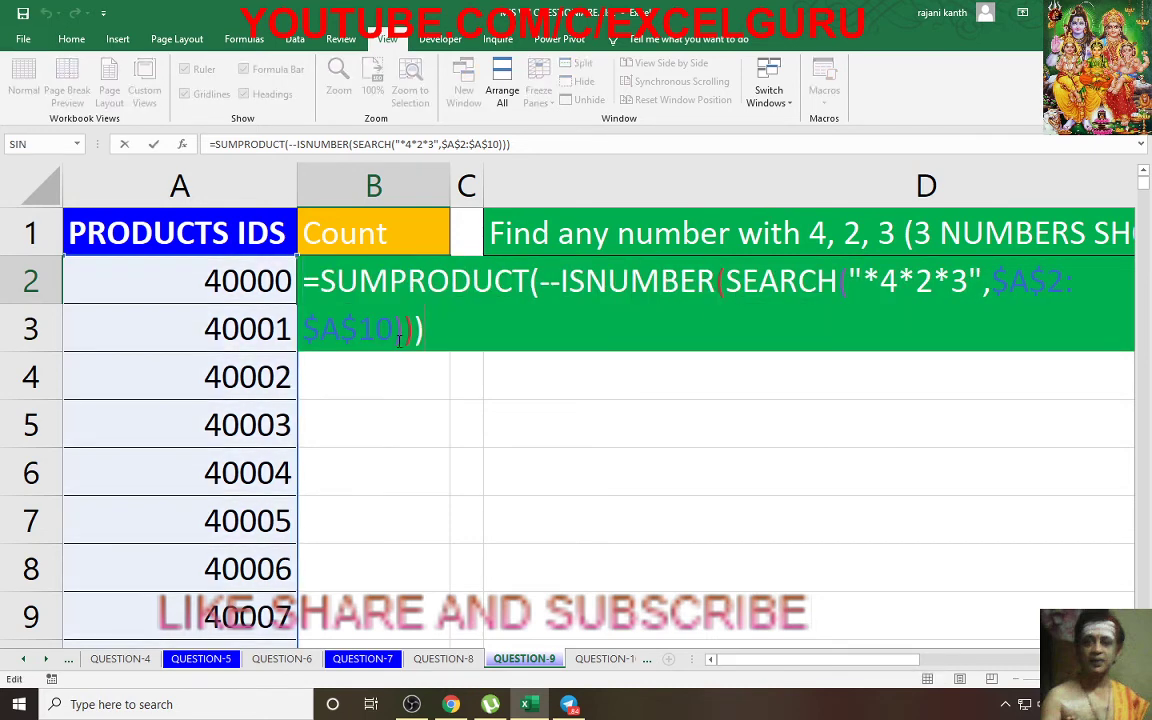
click(395, 331)
text(0)
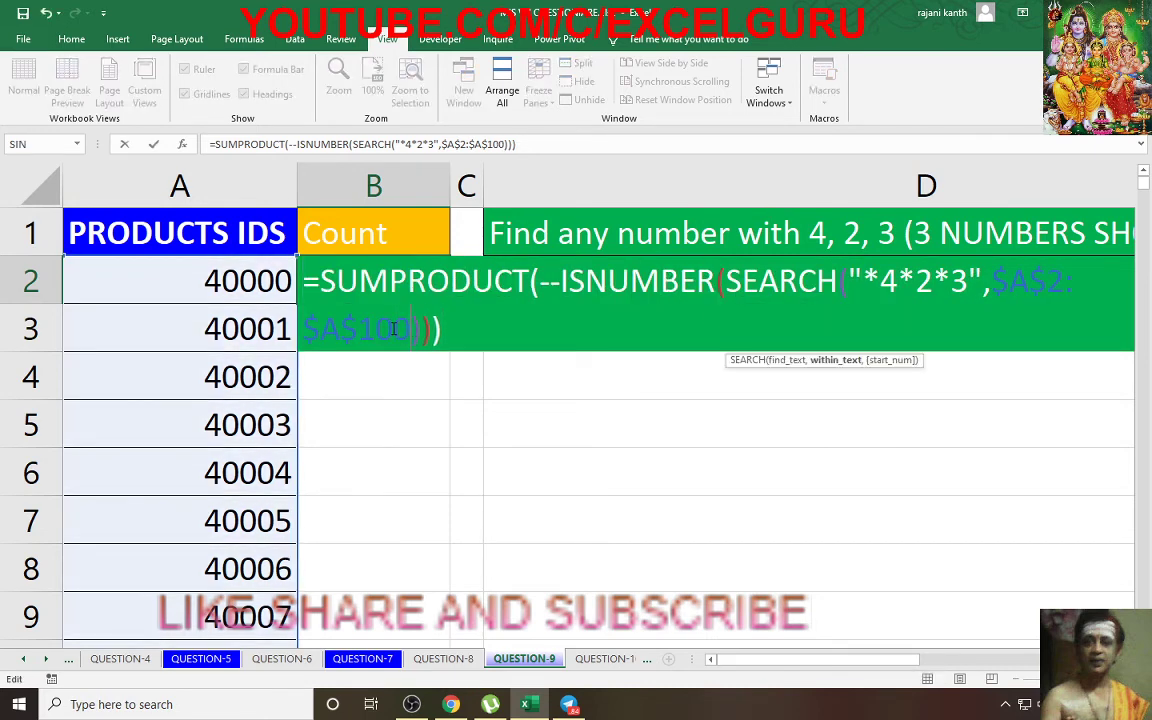
text(01)
scroll(287, 425, down, 5)
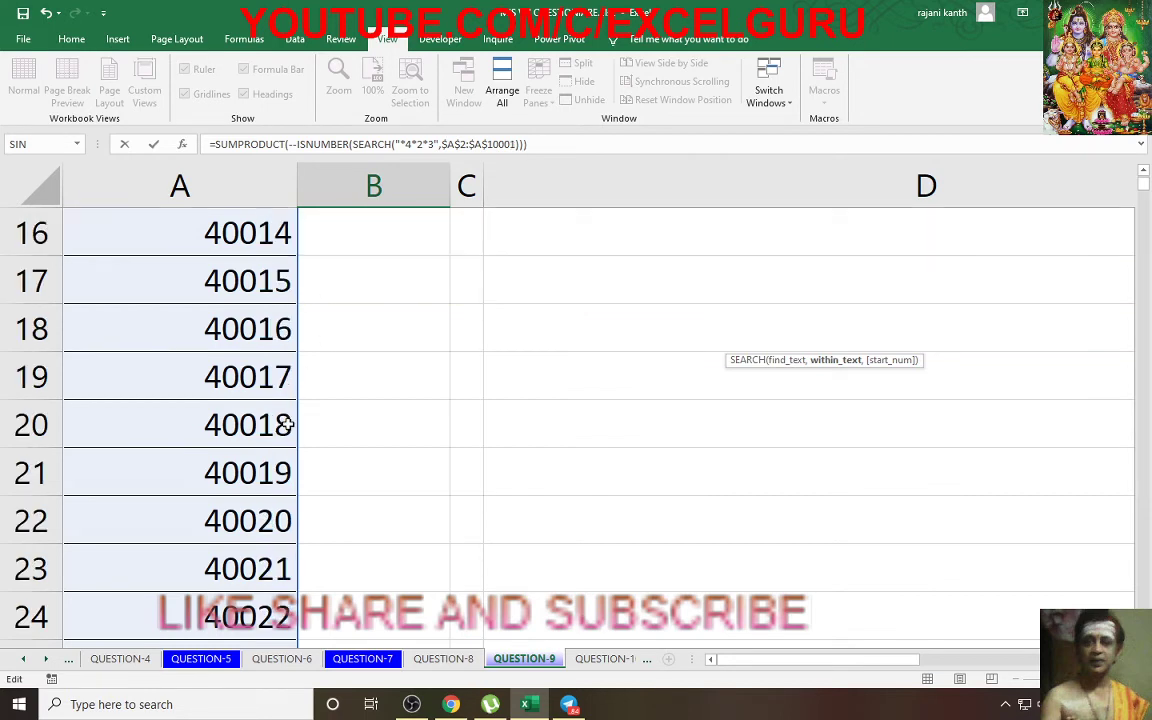
scroll(287, 425, up, 5)
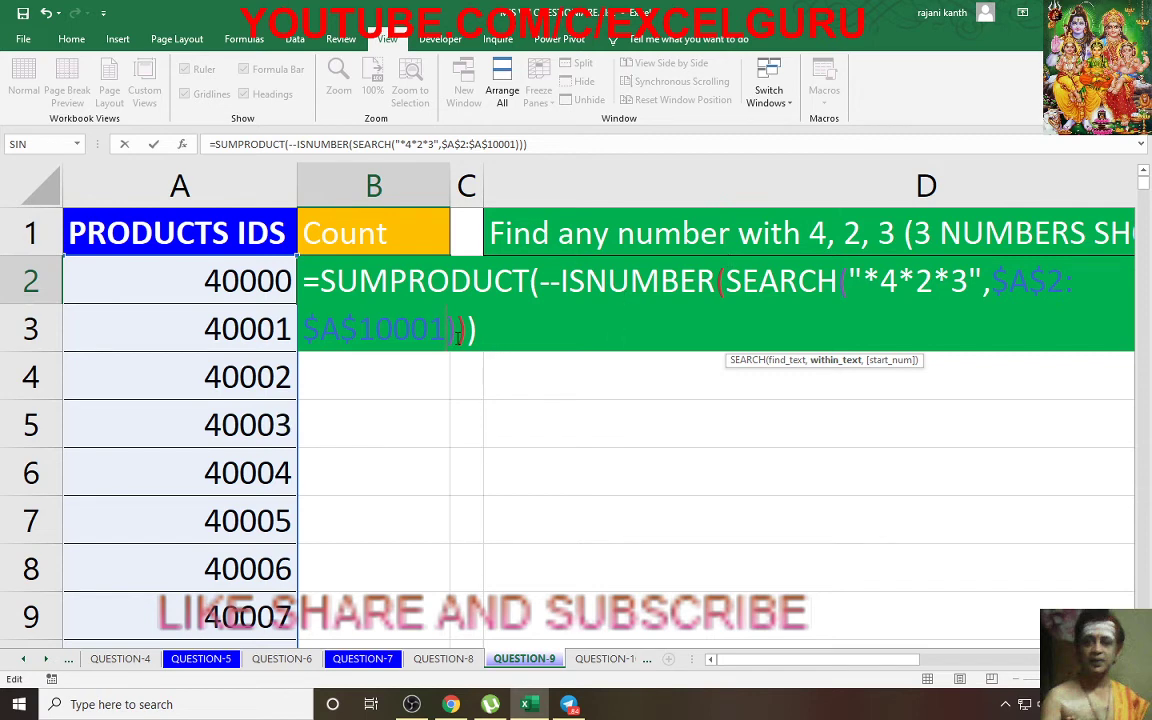
scroll(216, 437, down, 8)
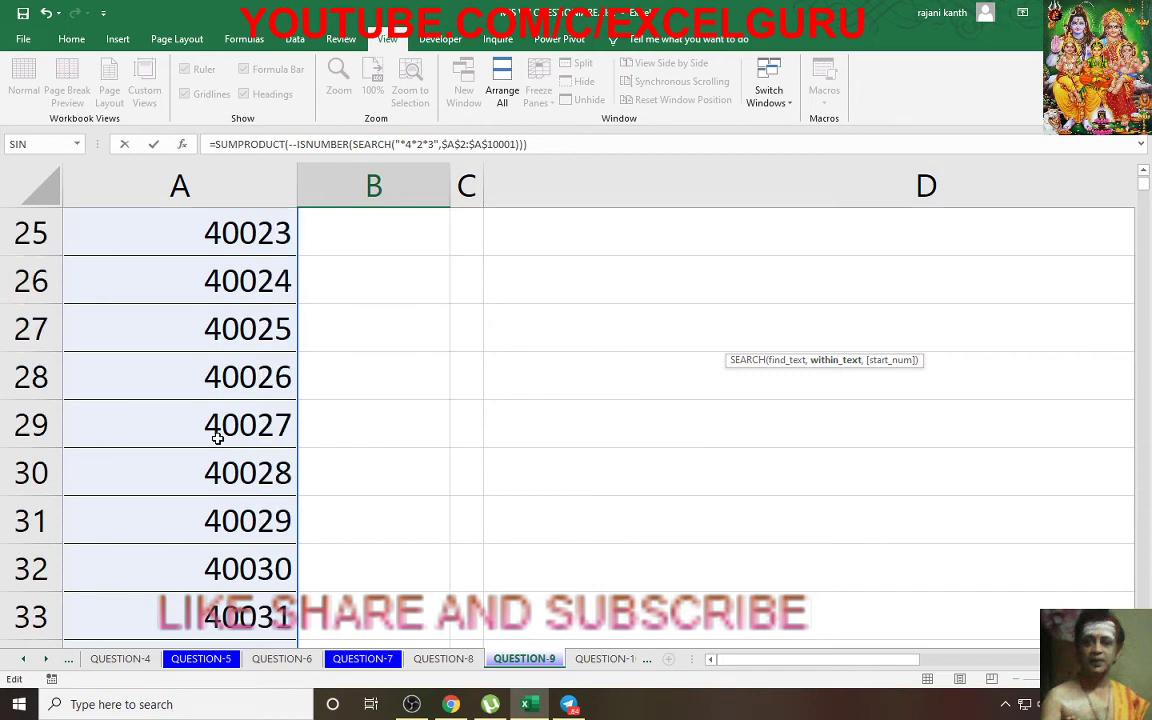
scroll(216, 437, down, 15)
scroll(216, 437, down, 8)
scroll(216, 437, up, 15)
scroll(216, 437, up, 8)
scroll(216, 437, up, 8)
- Commit the restored full-range count formula and review the product ID list and B2 count
key(Return)
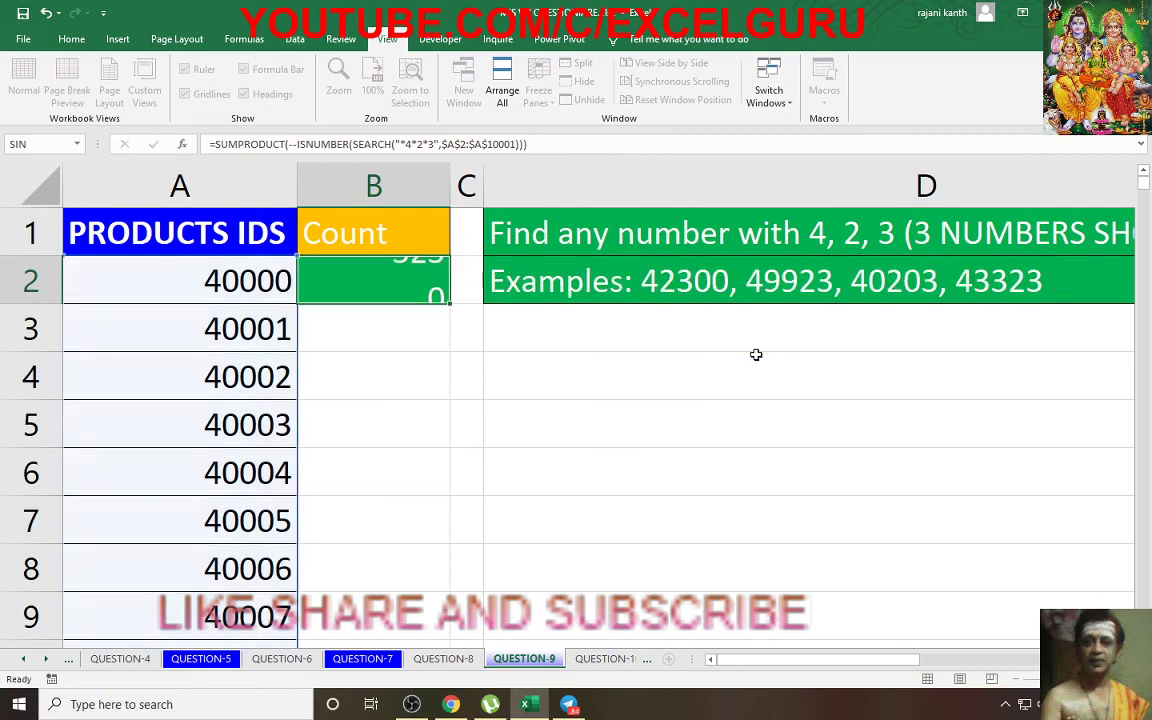
click(199, 279)
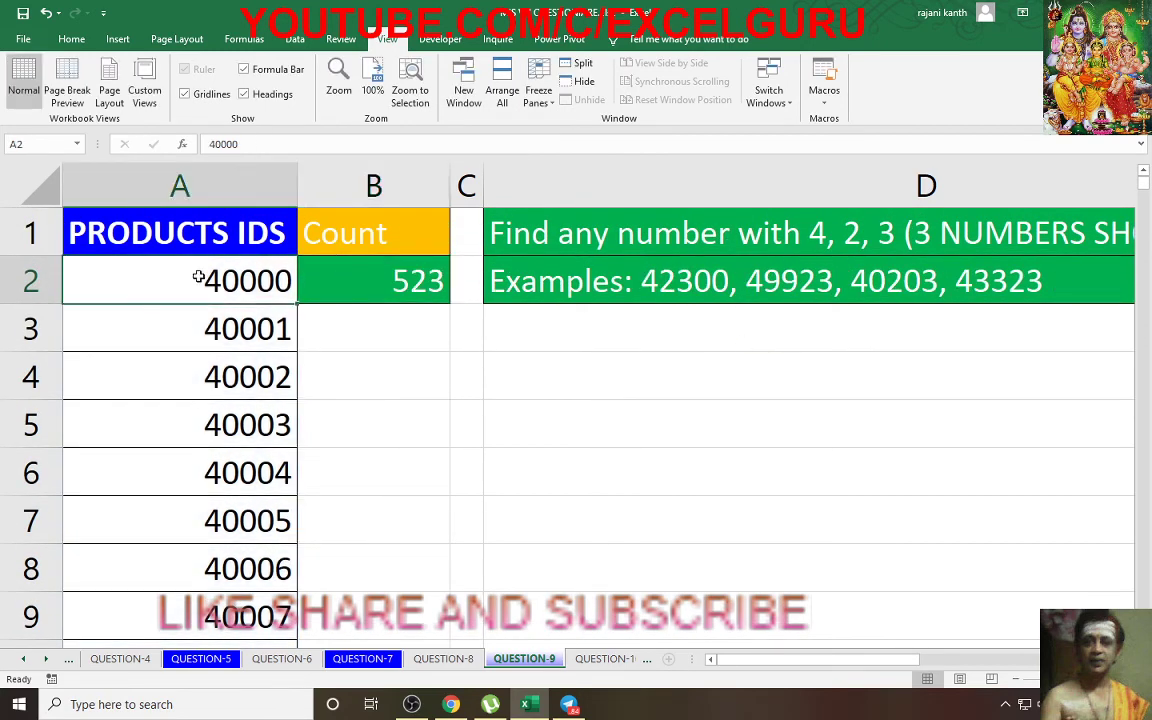
key(ctrl+Down)
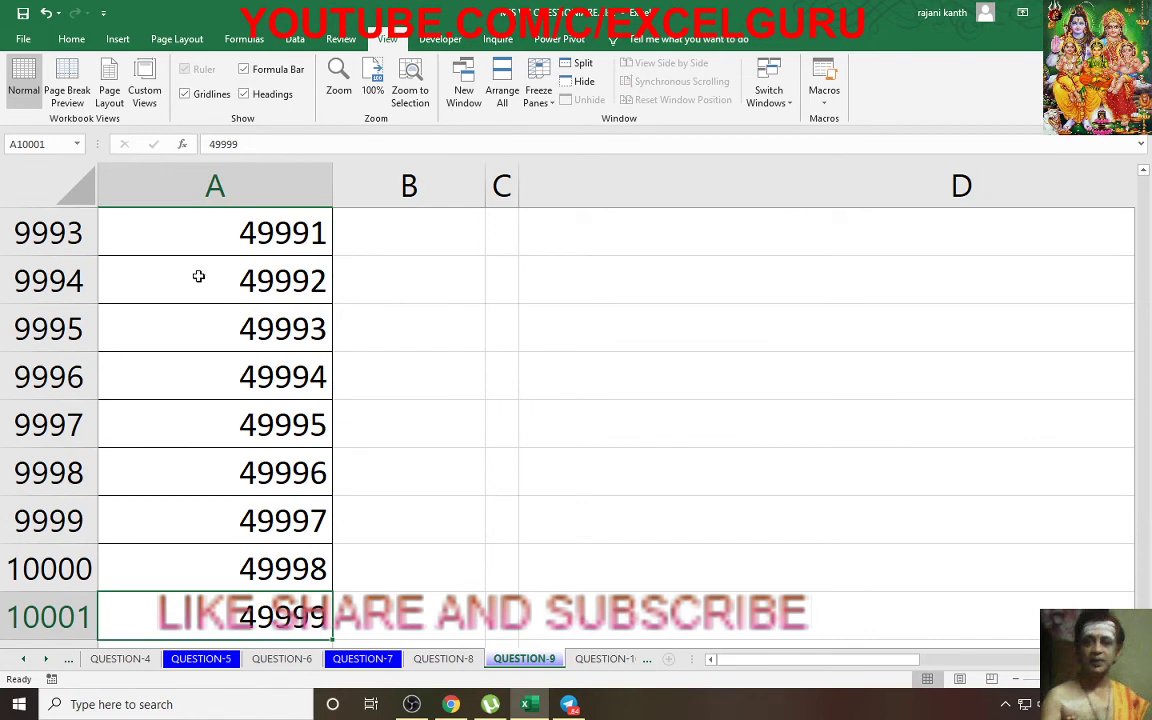
key(ctrl+Up)
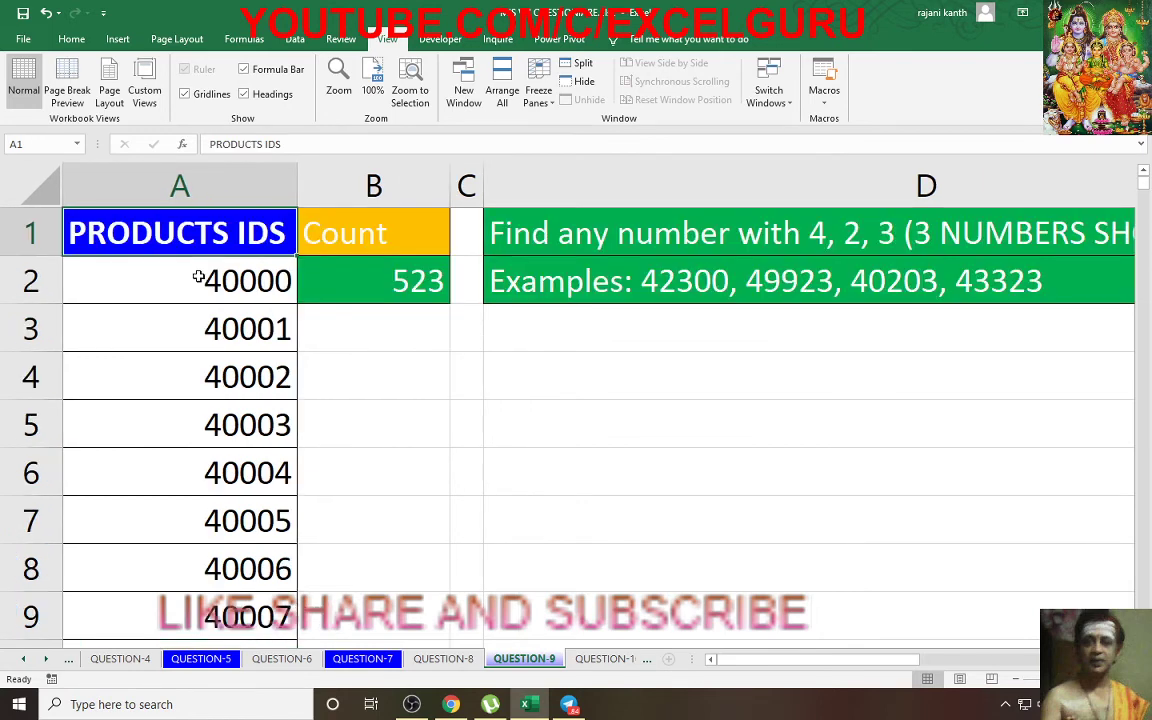
click(424, 286)
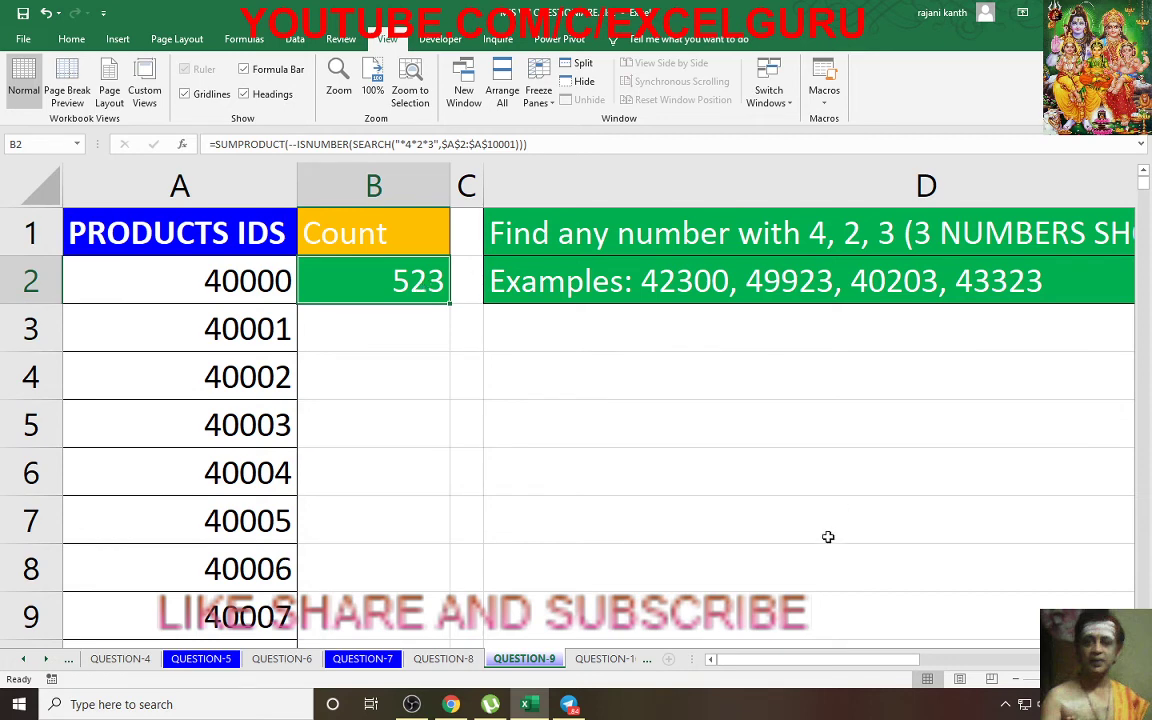
- Change product ID 40001 in A3 to 42300, raising the B2 count from 523 to 524
click(280, 330)
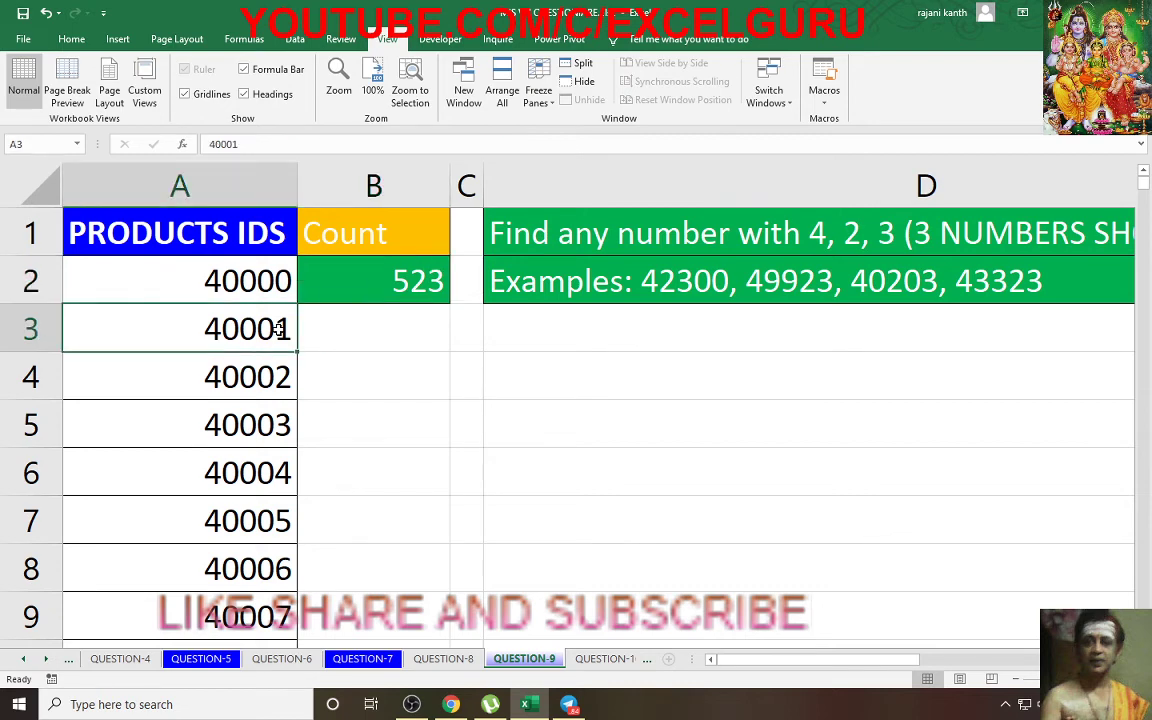
text(42300)
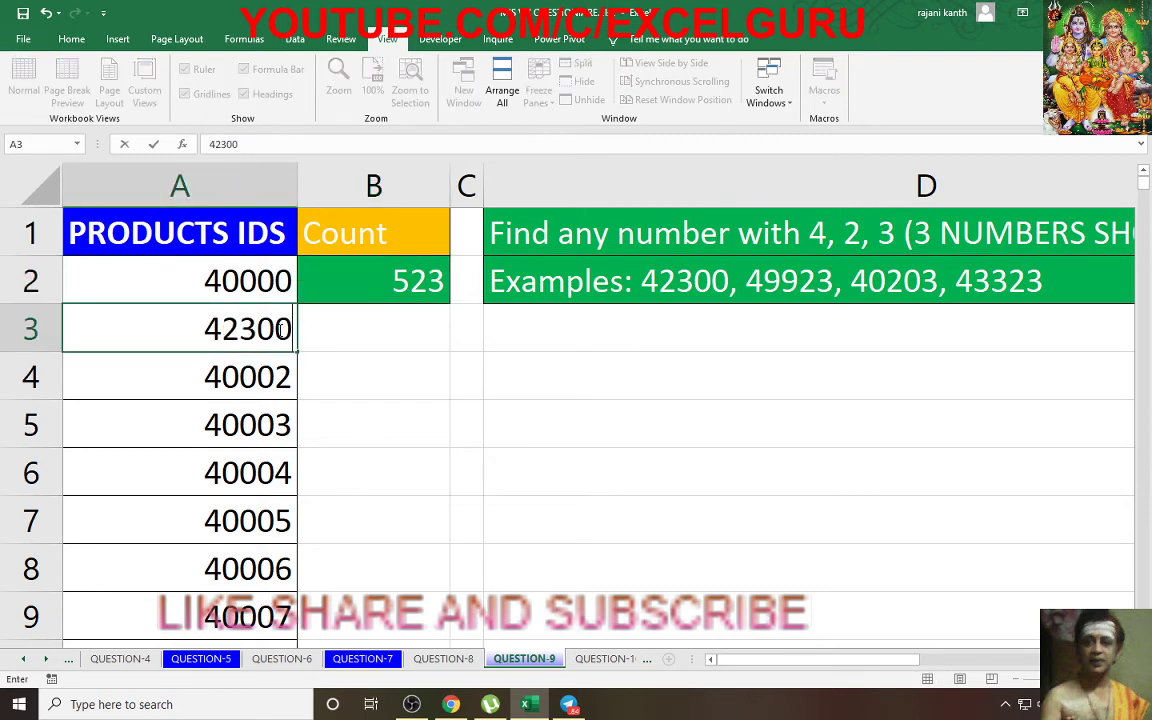
key(Return)
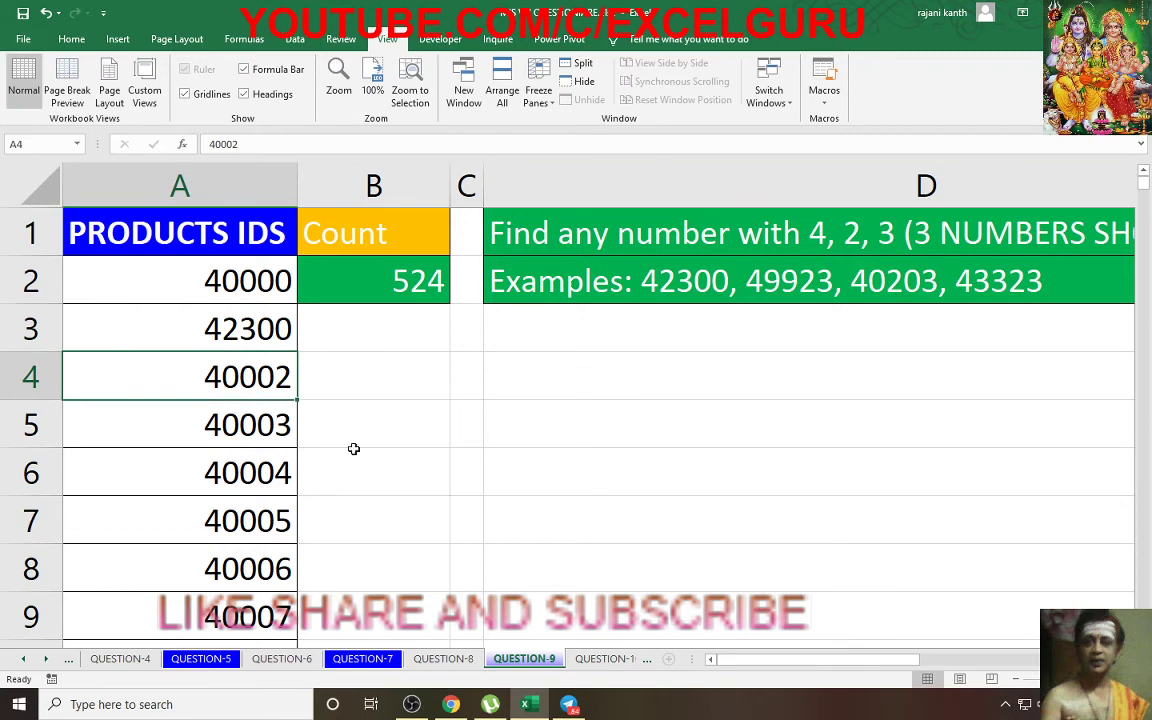
- Switch to the QUESTION-10 sheet and zoom to fit the A5:E16 data block
click(608, 659)
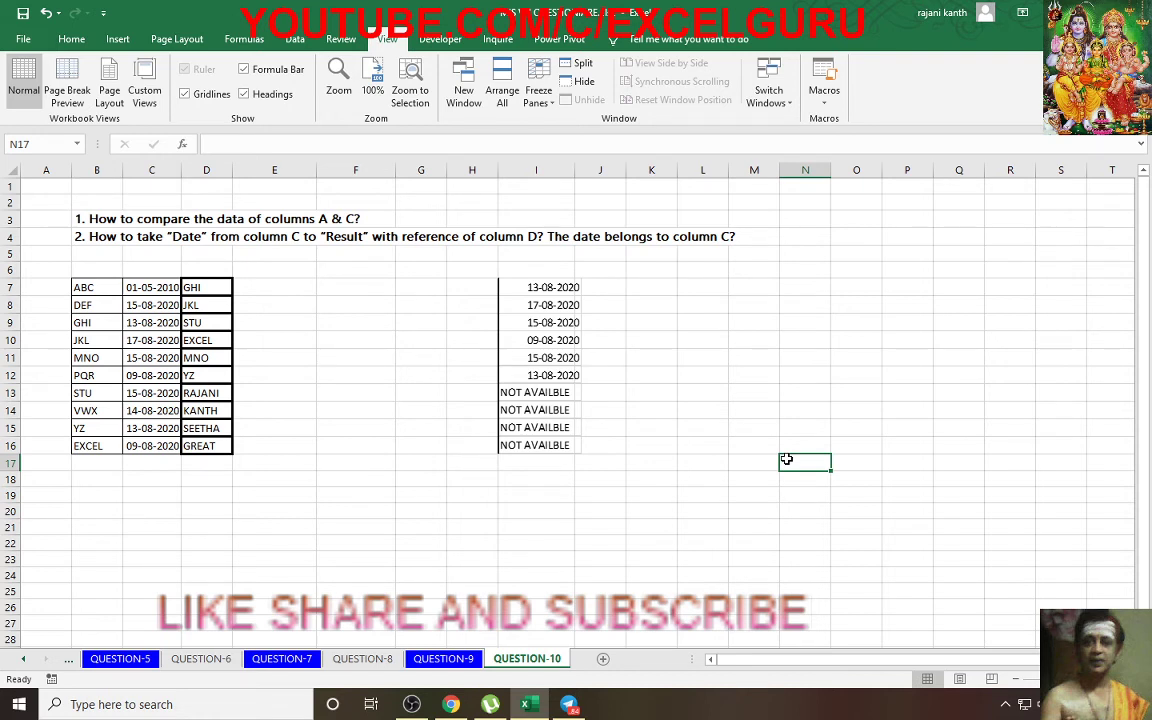
mouse_move(36, 253)
mouse_down()
mouse_move(312, 441)
mouse_move(311, 461)
mouse_up()
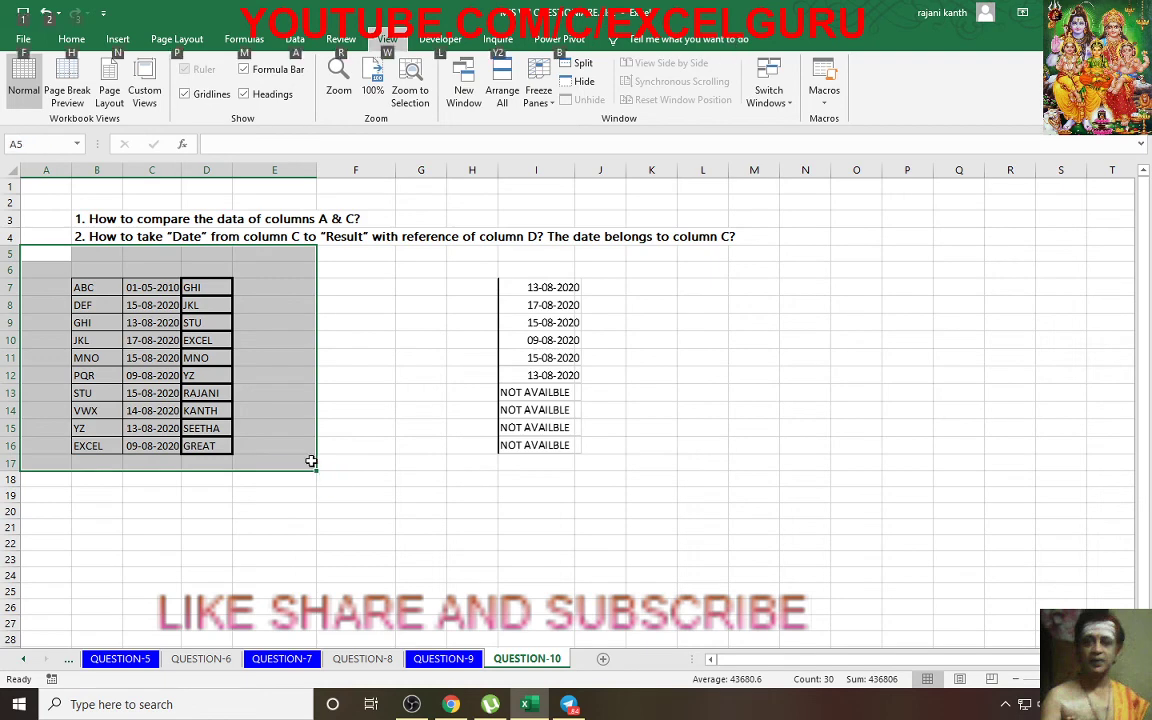
key(alt+w)
key(g)
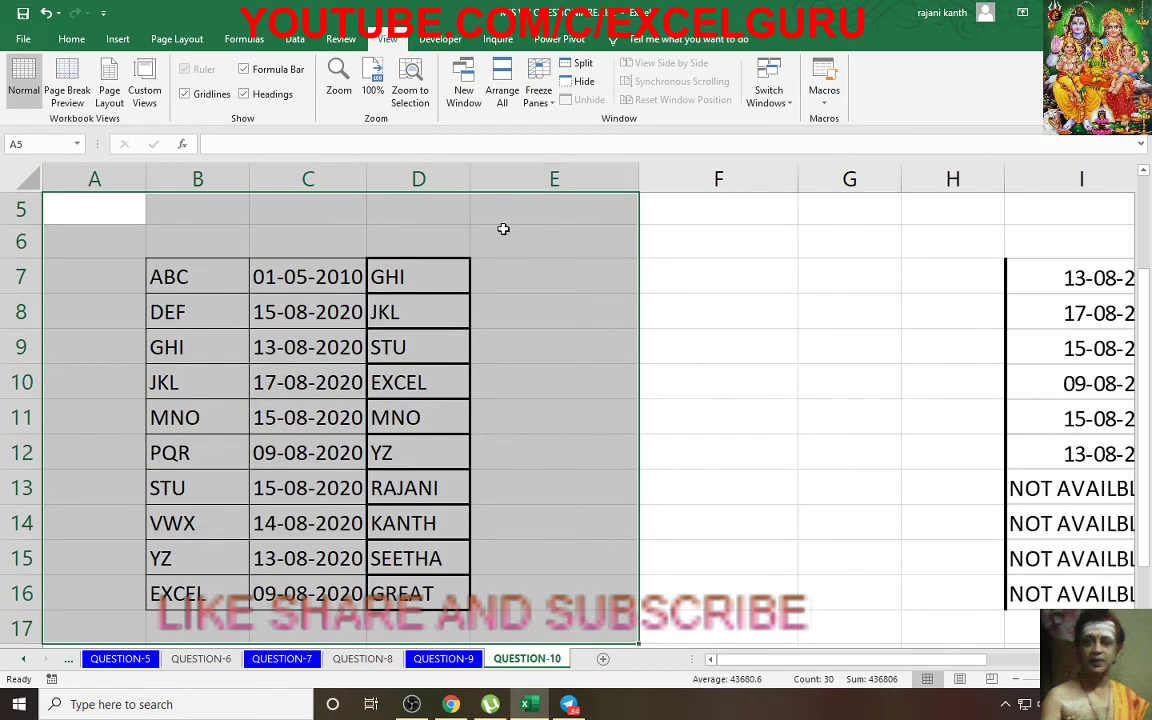
- Enter the array formula {=IF($B$7:$B$16=D7,C7)} in E7
click(478, 280)
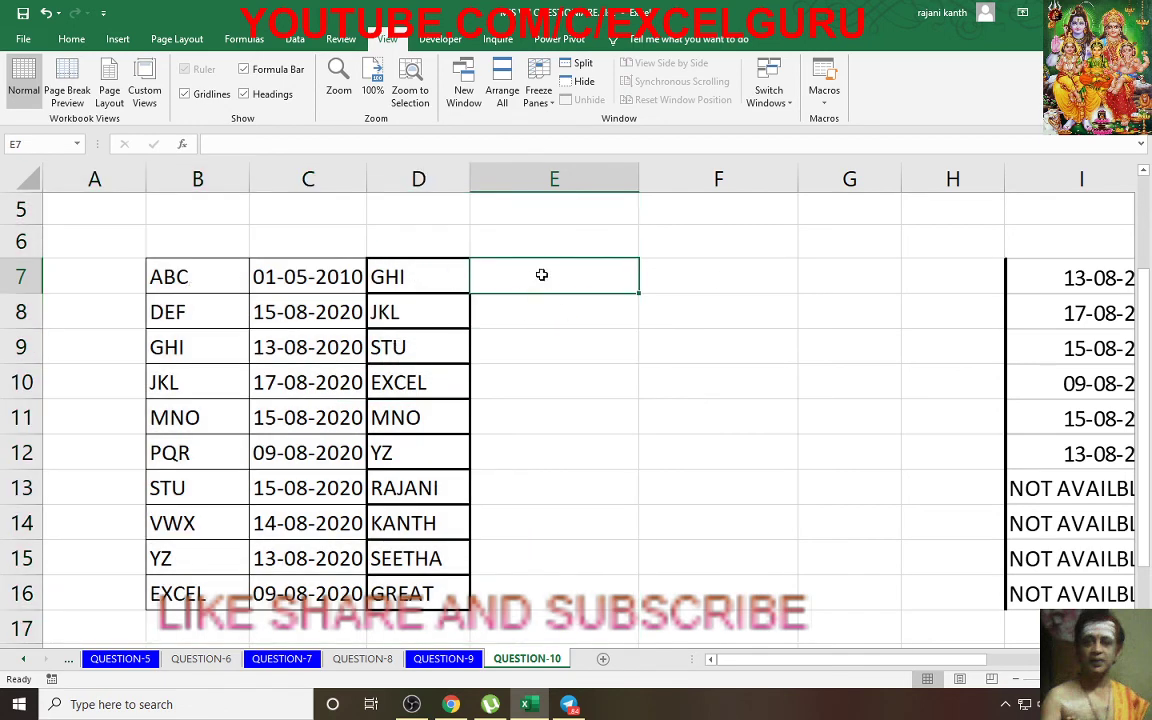
text(=fil)
key(Tab)
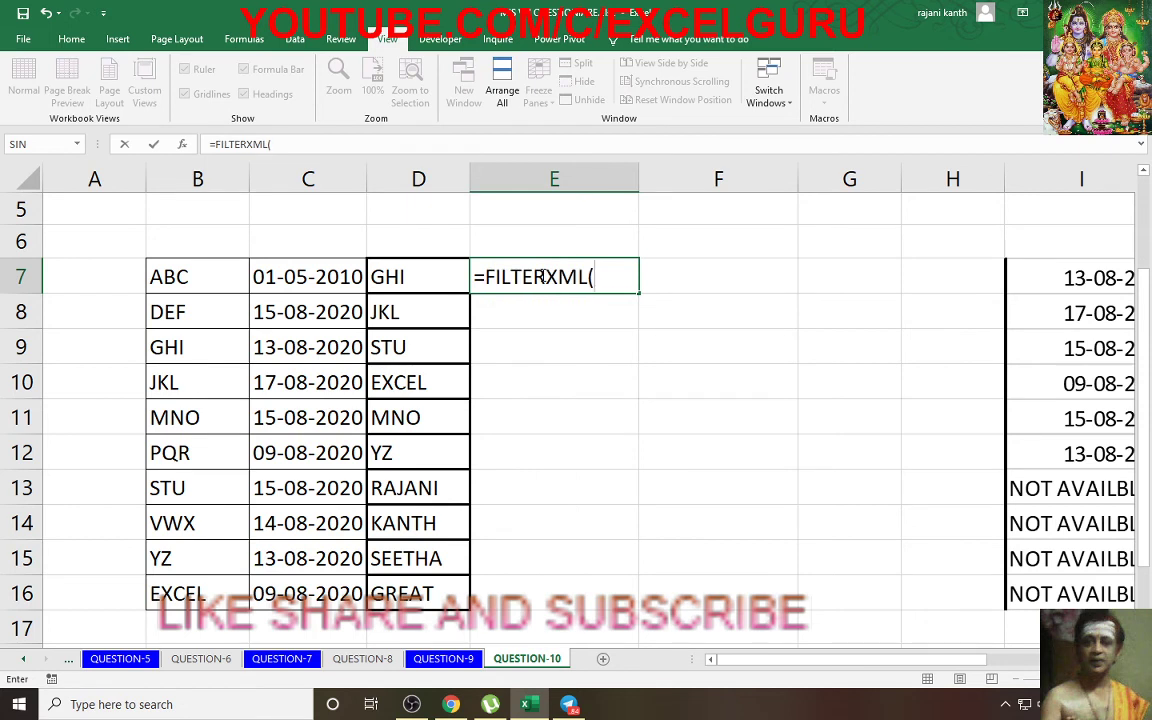
key(BackSpace)
key(BackSpace)
key(BackSpace)
key(BackSpace)
key(BackSpace)
key(BackSpace)
key(BackSpace)
key(BackSpace)
key(BackSpace)
text(if)
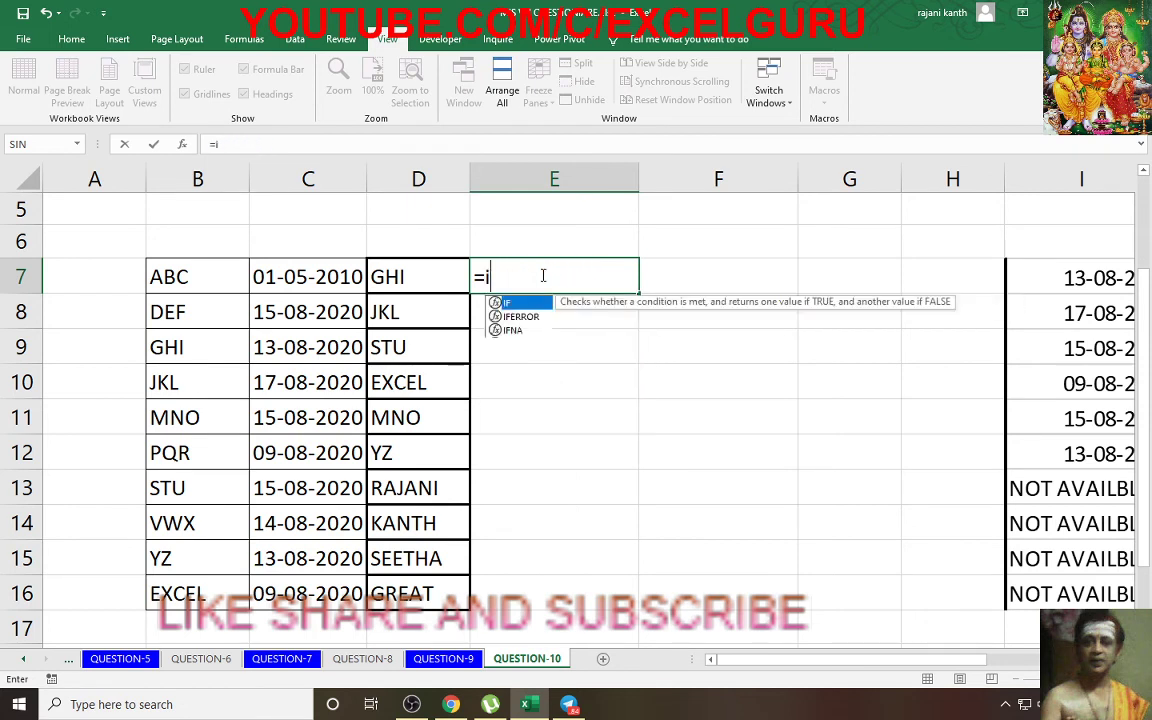
key(Tab)
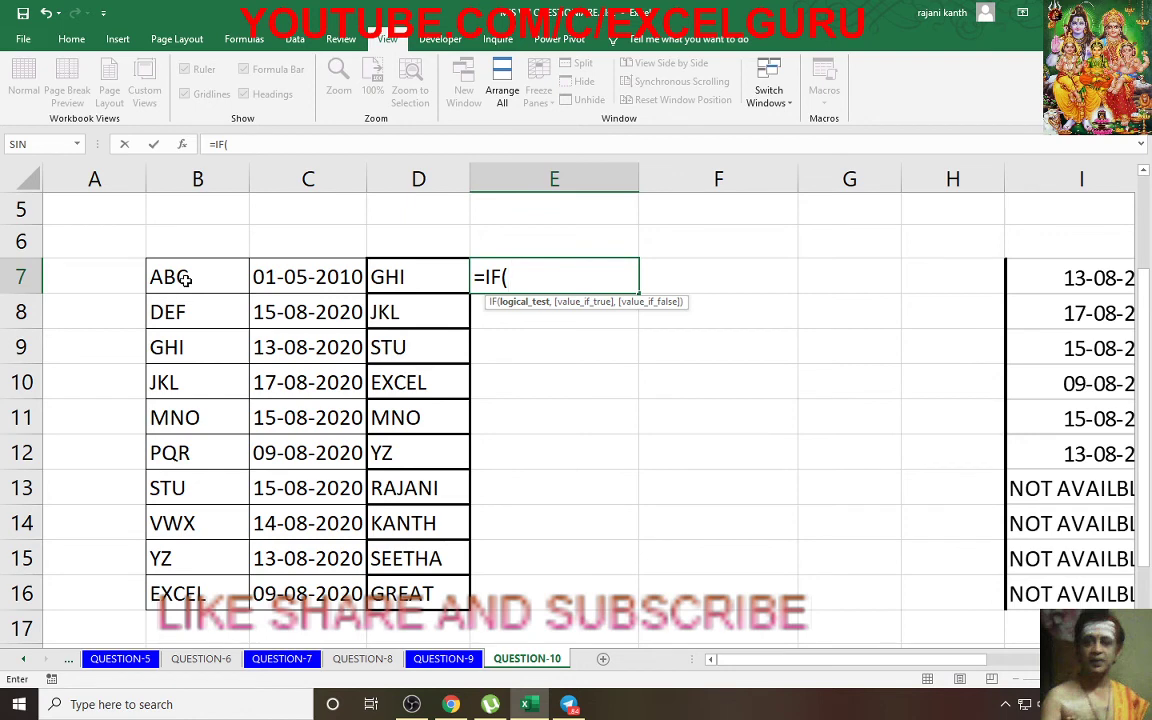
drag(185, 281, 163, 590)
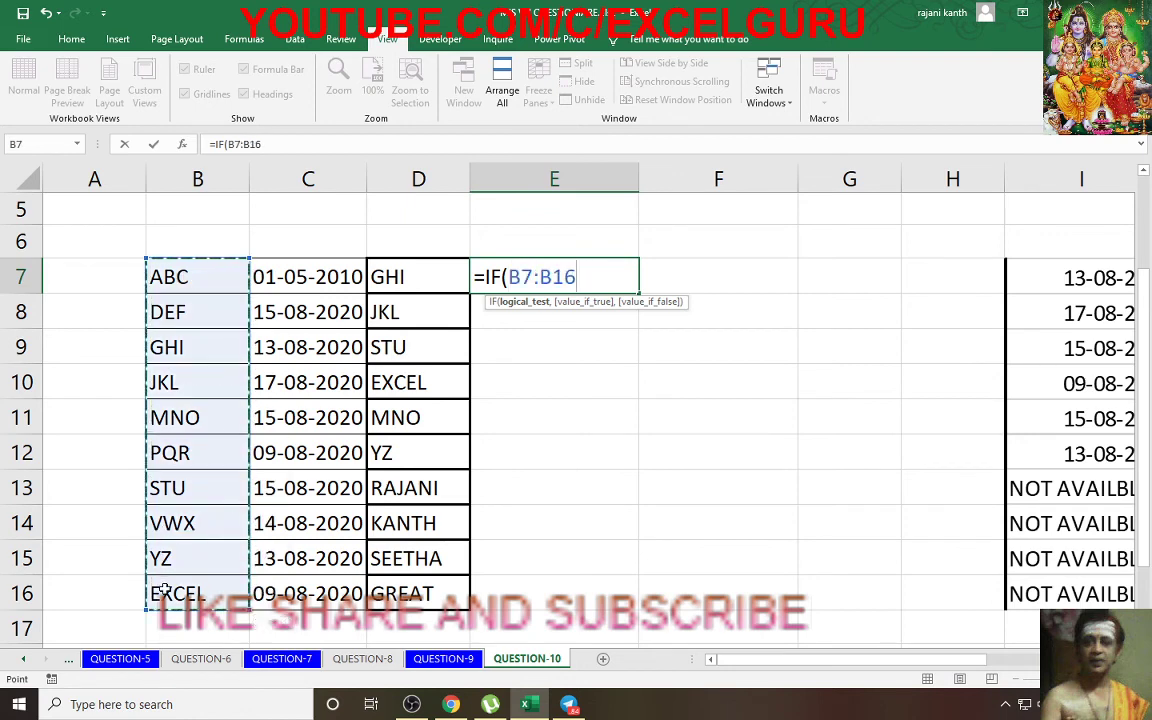
key(F4)
text($B$16=)
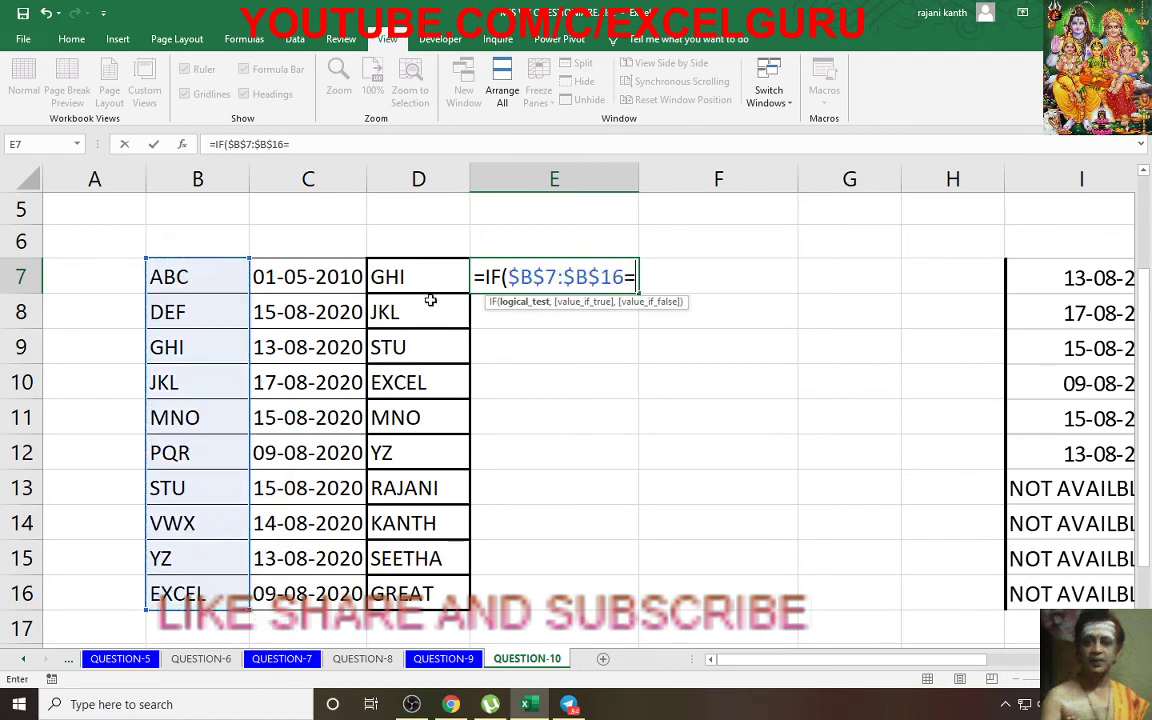
click(427, 270)
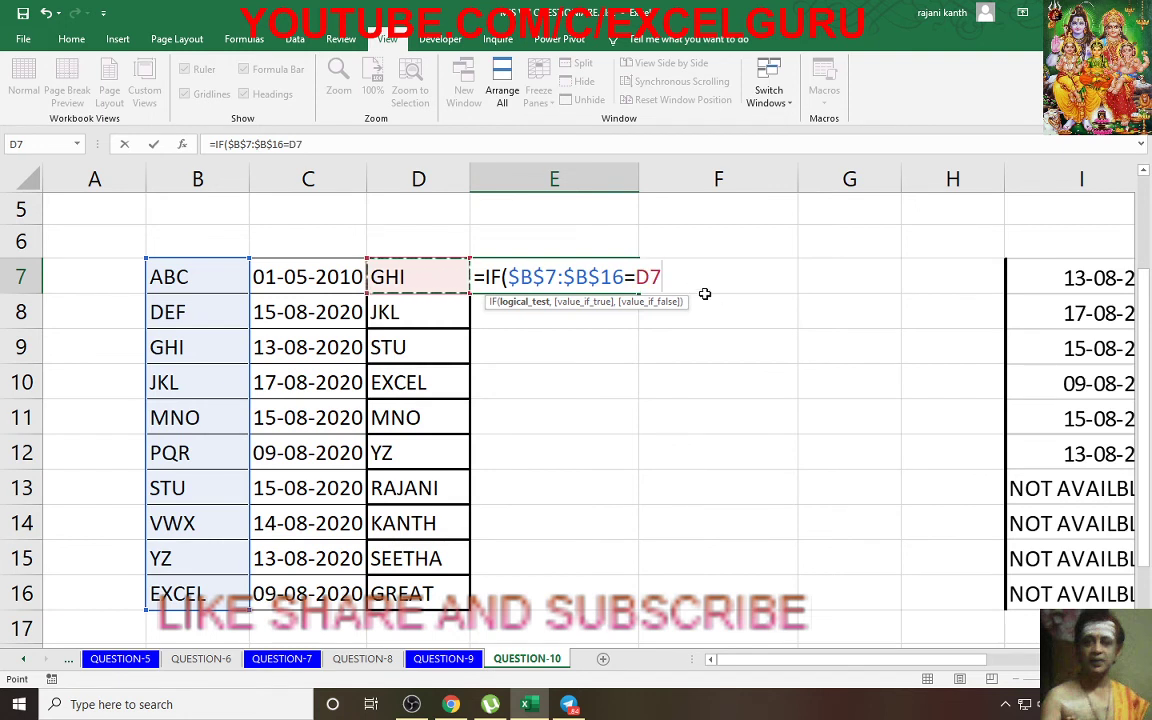
text(,)
click(329, 280)
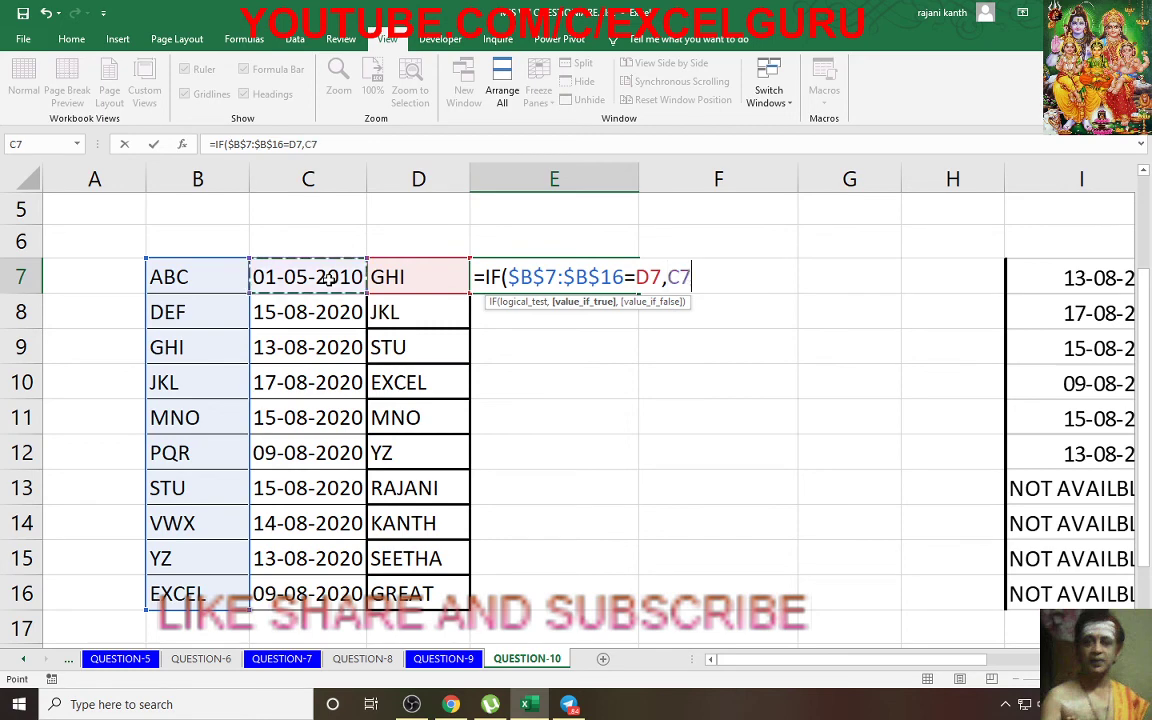
text())
key(ctrl+shift+Return)
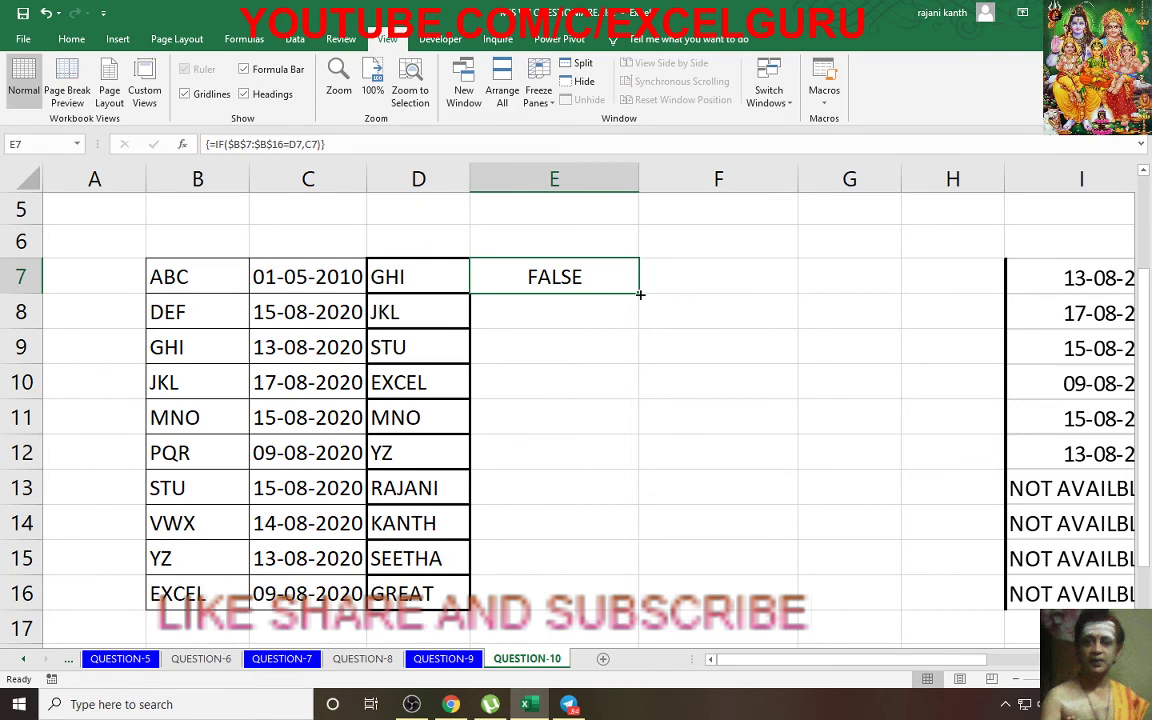
- Fill the IF formula down to E16 and review the resulting FALSE values
drag(640, 294, 640, 605)
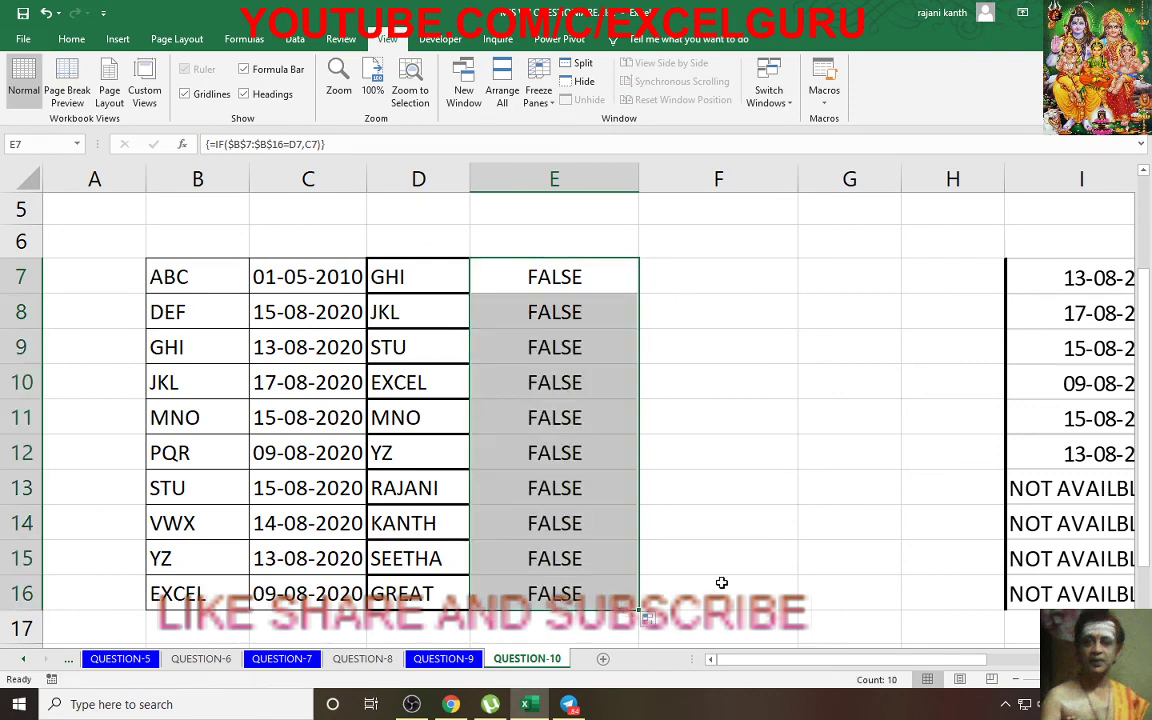
double_click(537, 591)
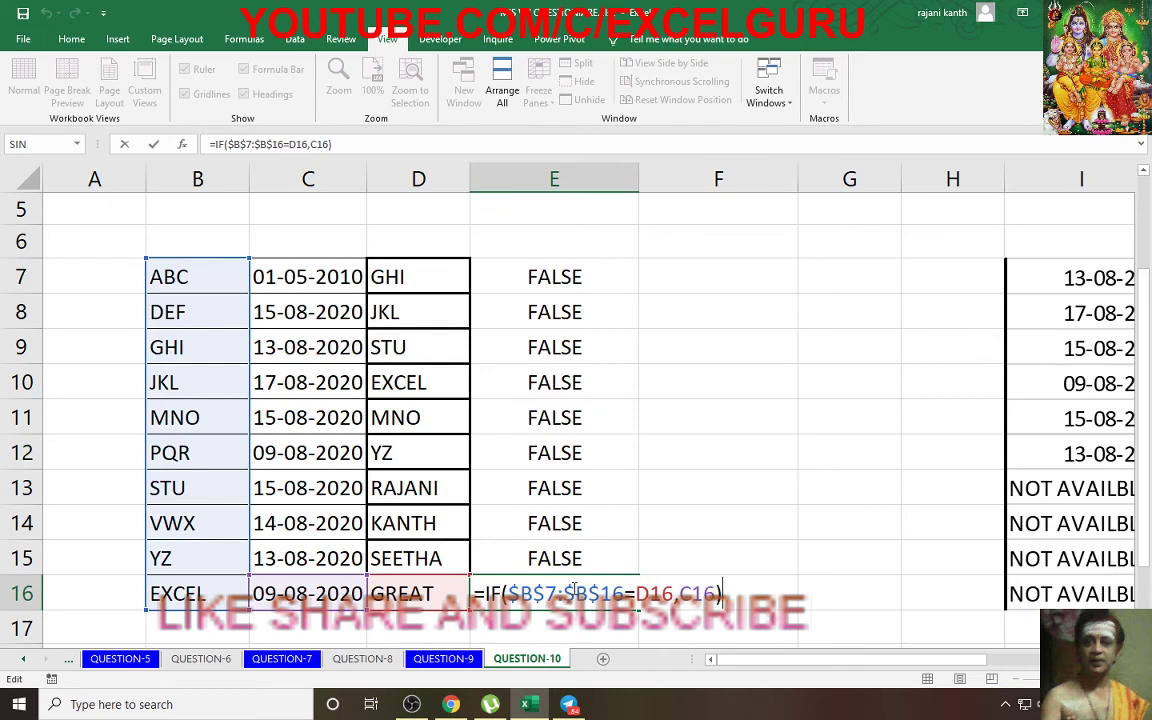
key(Escape)
click(578, 275)
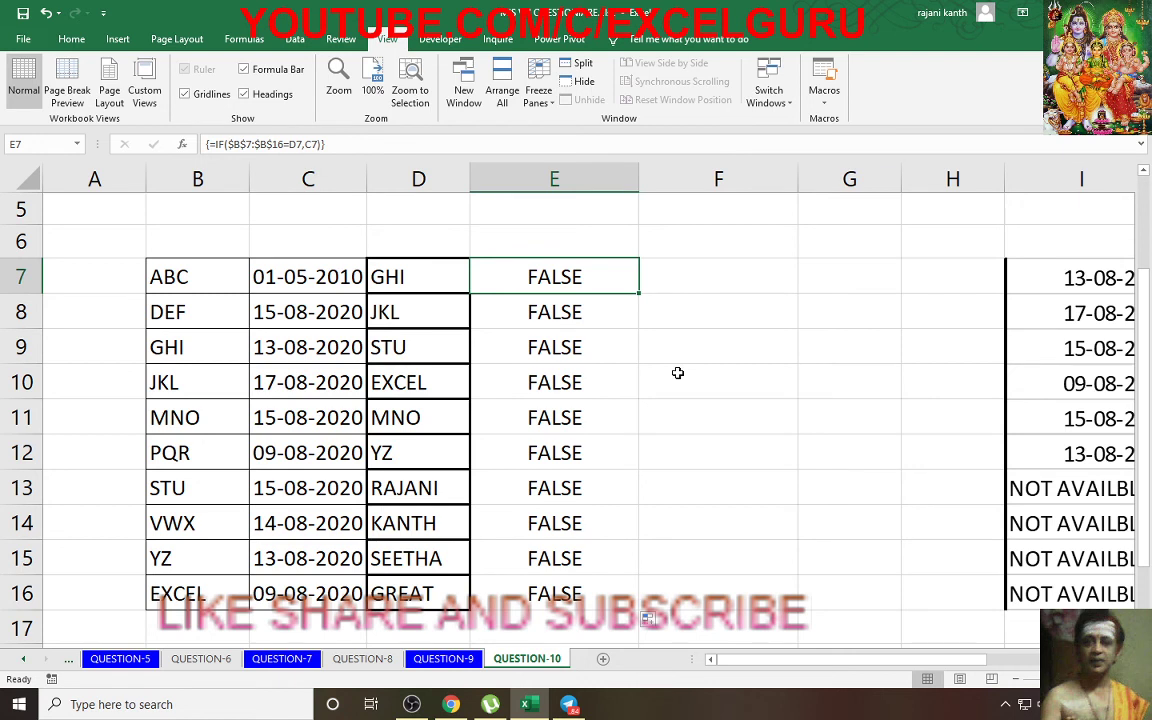
drag(557, 277, 573, 593)
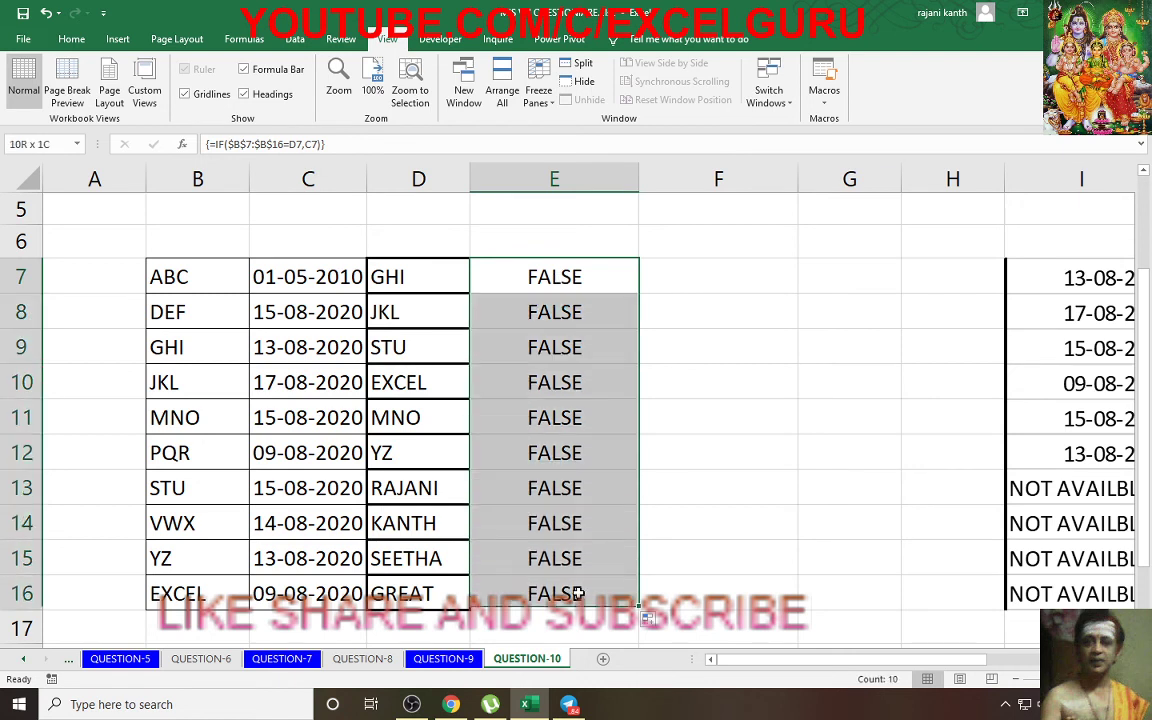
- Replace E7 with =INDEX($C$7:$C$16,MATCH(D7,$B$7:$B$16,0))
key(Delete)
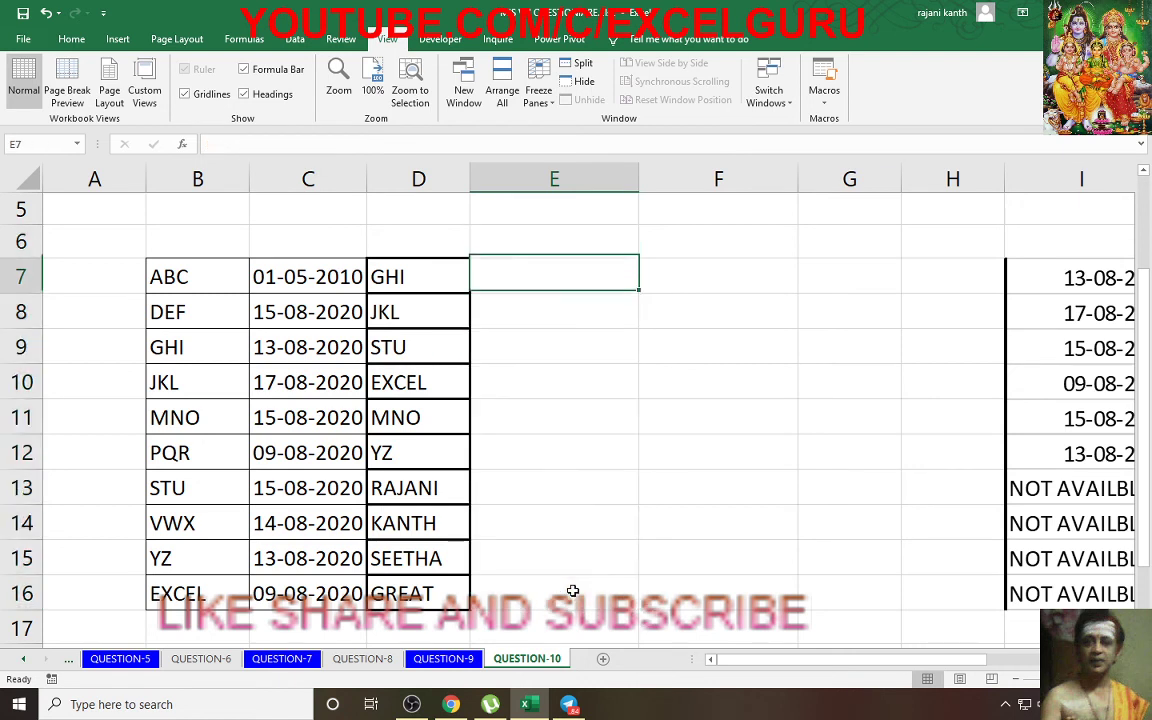
text(=in)
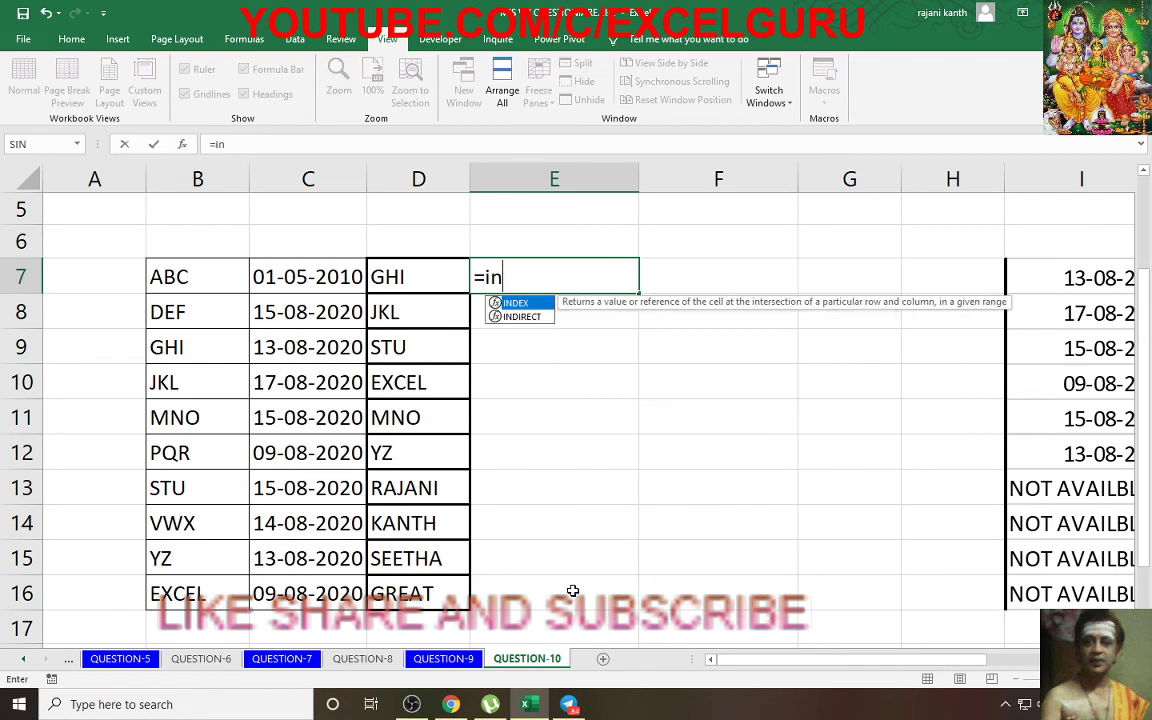
text(dex)
key(Tab)
key(Left)
key(Left)
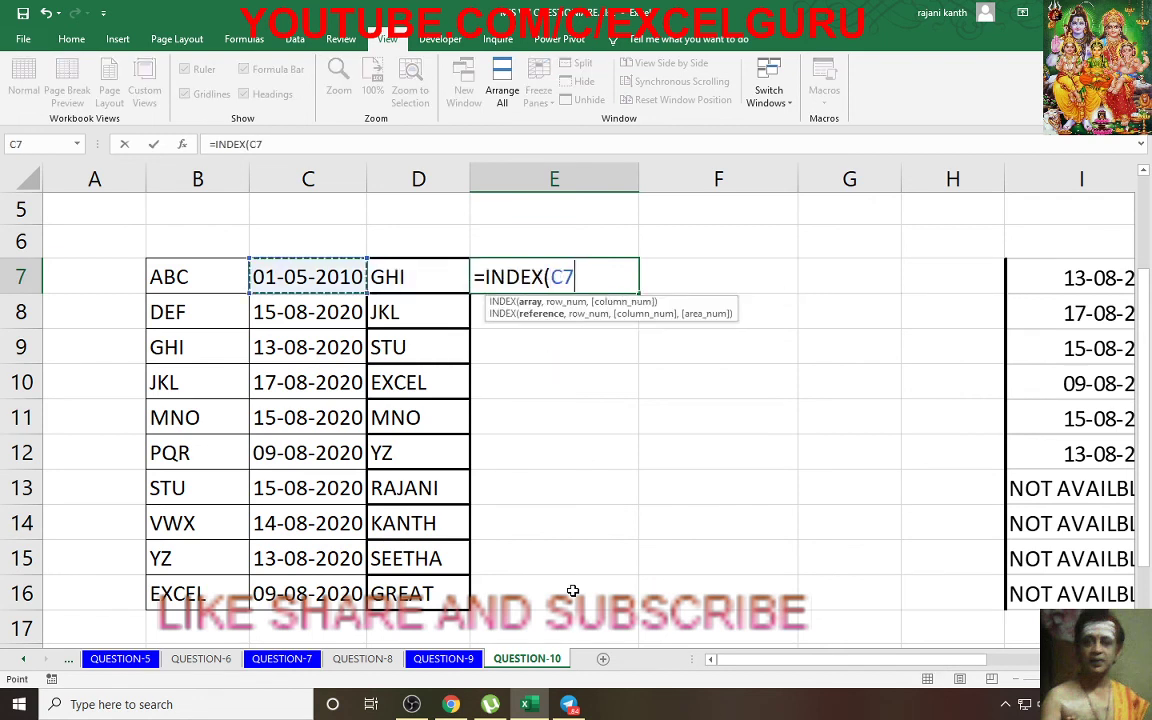
key(ctrl+shift+Down)
key(F4)
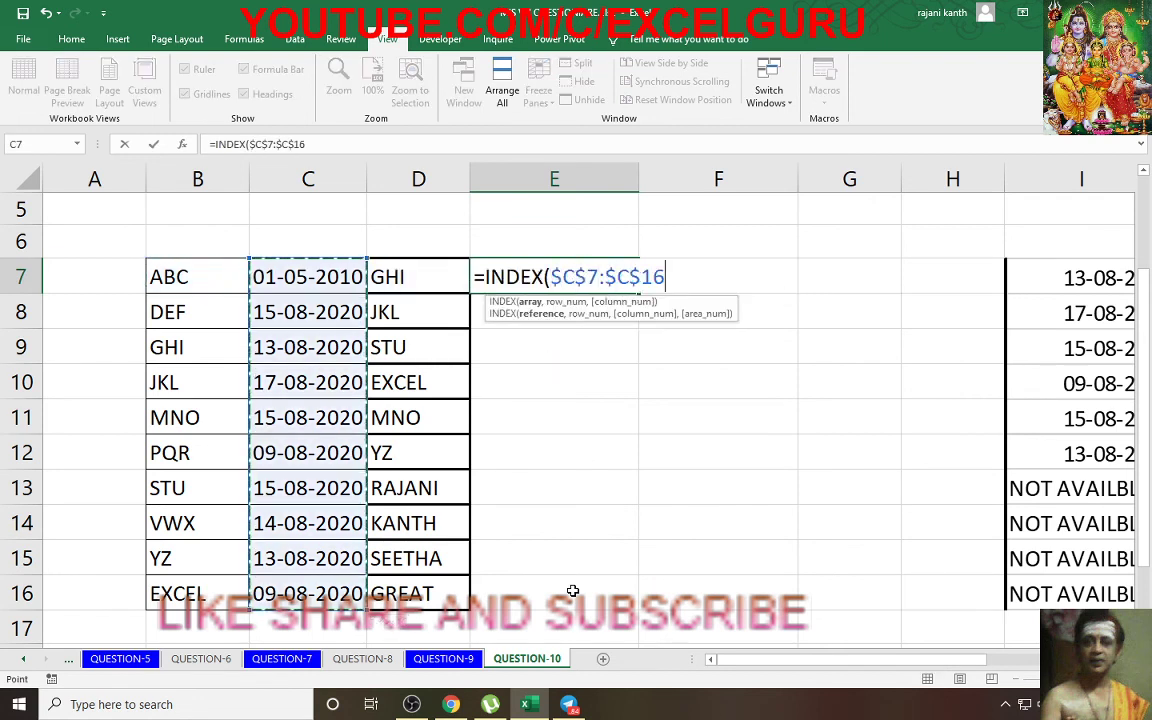
text(,mat)
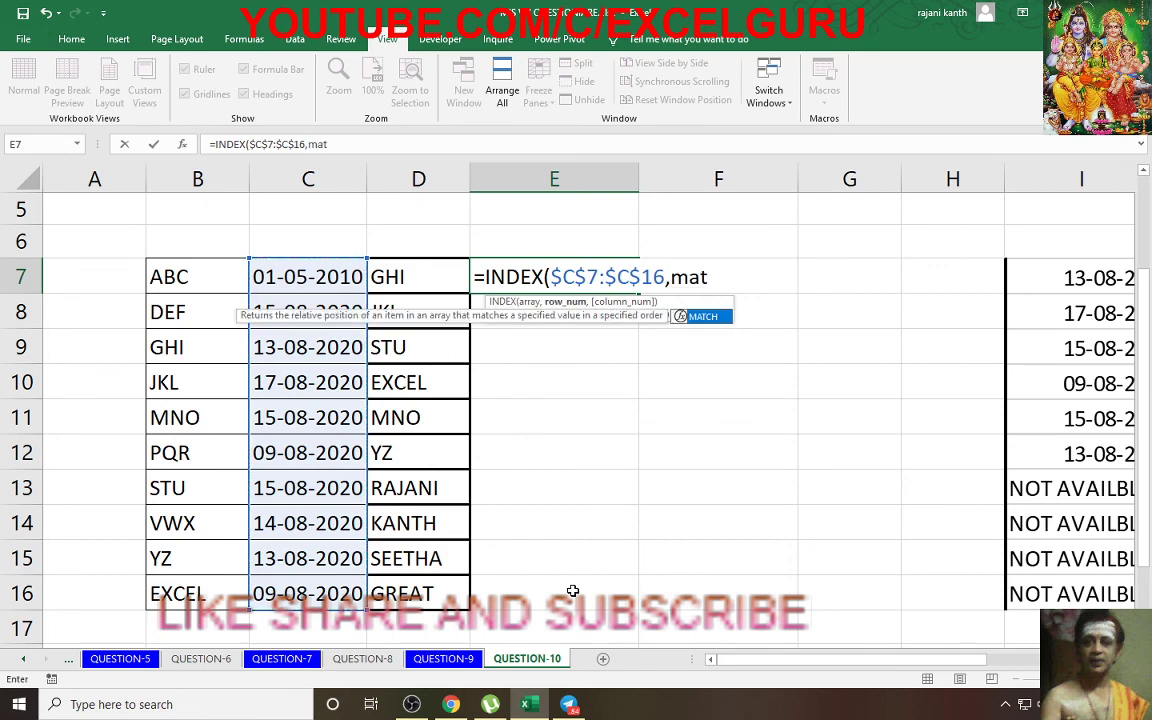
key(Tab)
click(437, 276)
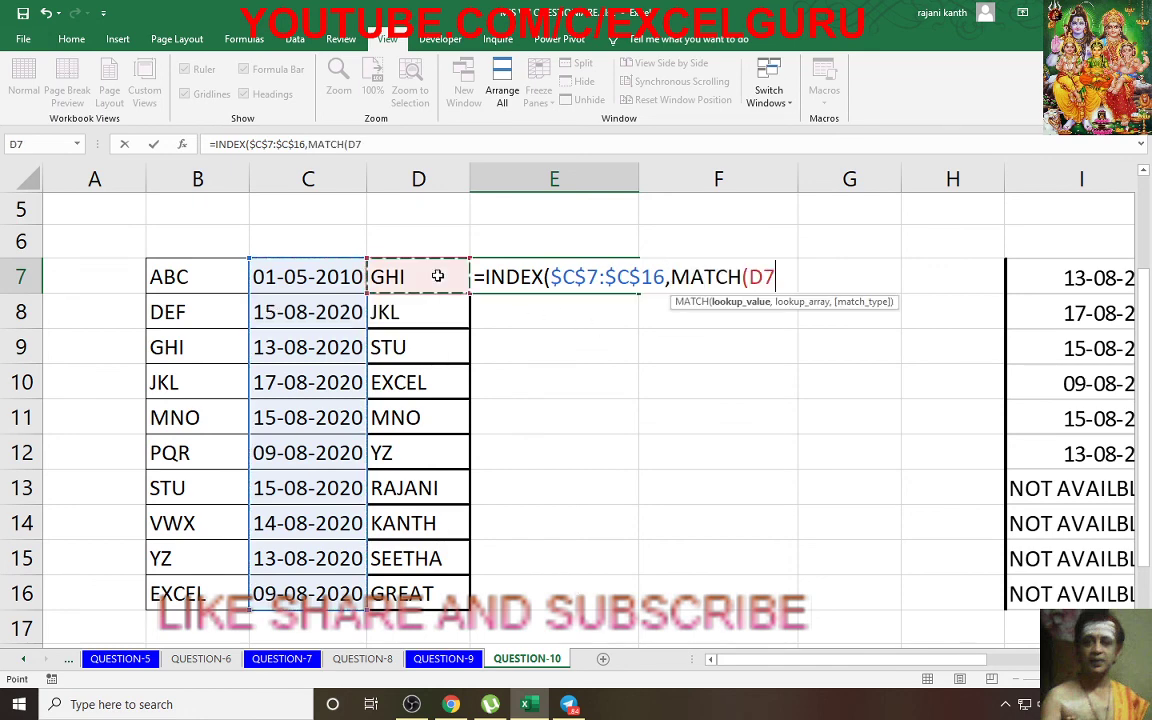
text(,)
key(Left)
key(Left)
key(Left)
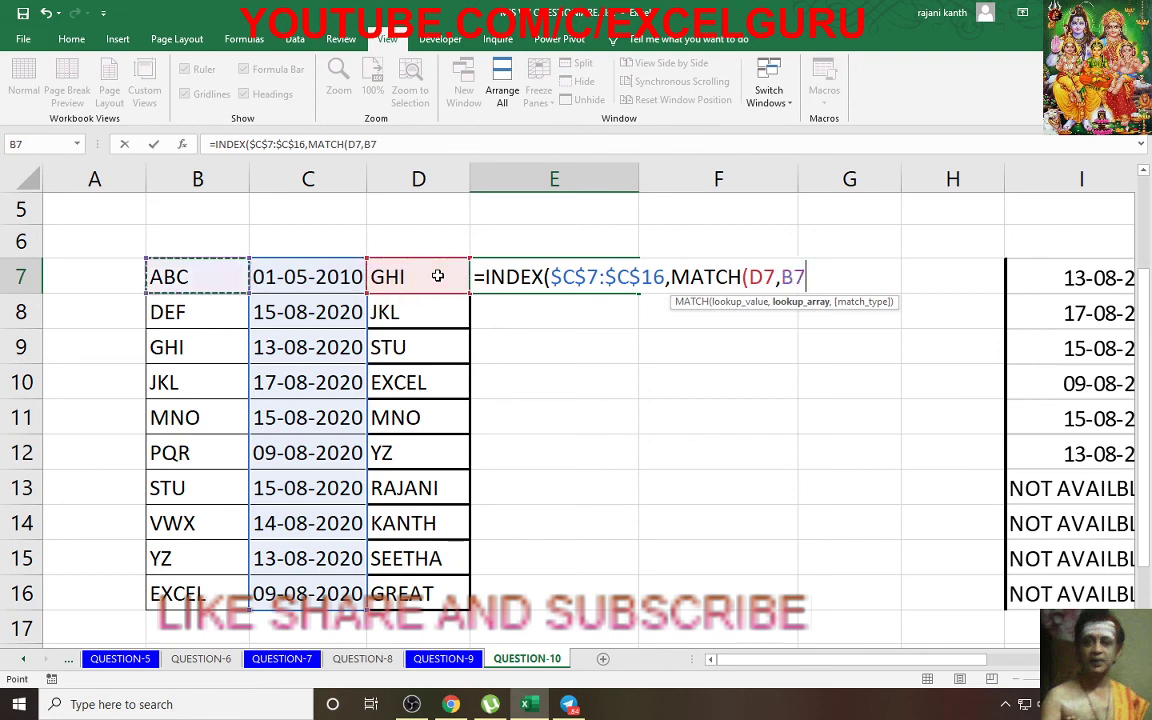
key(shift+Down)
key(shift+Down)
key(shift+Down)
key(F4)
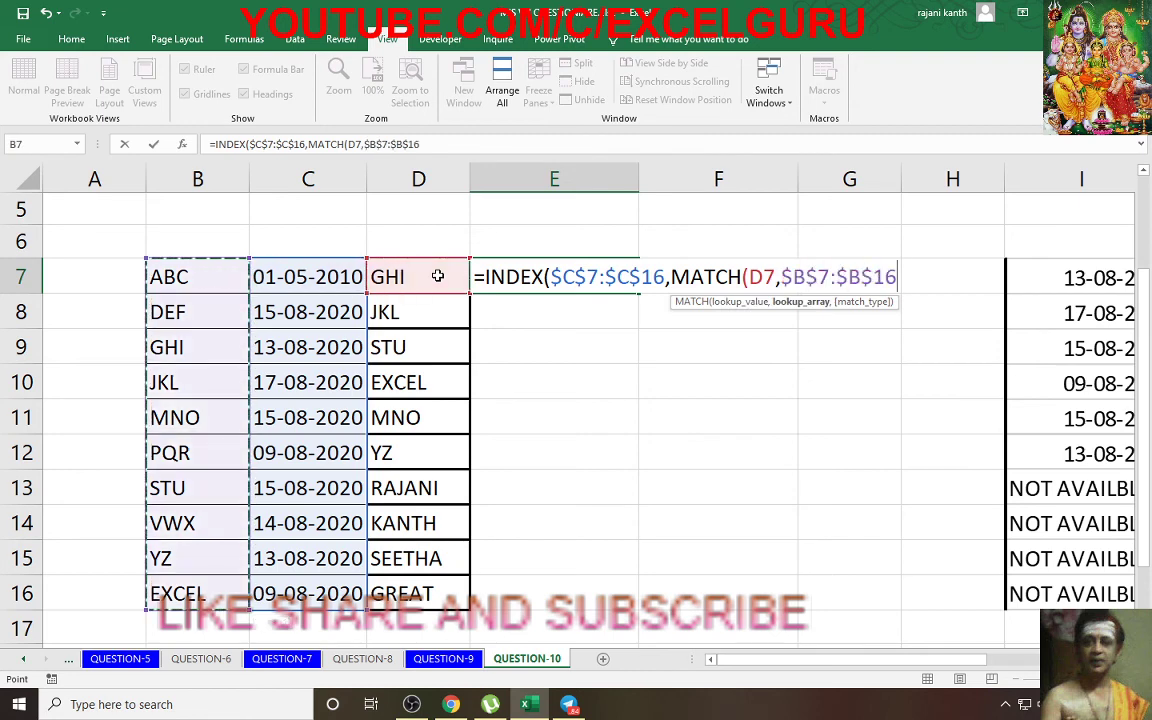
text(,0))
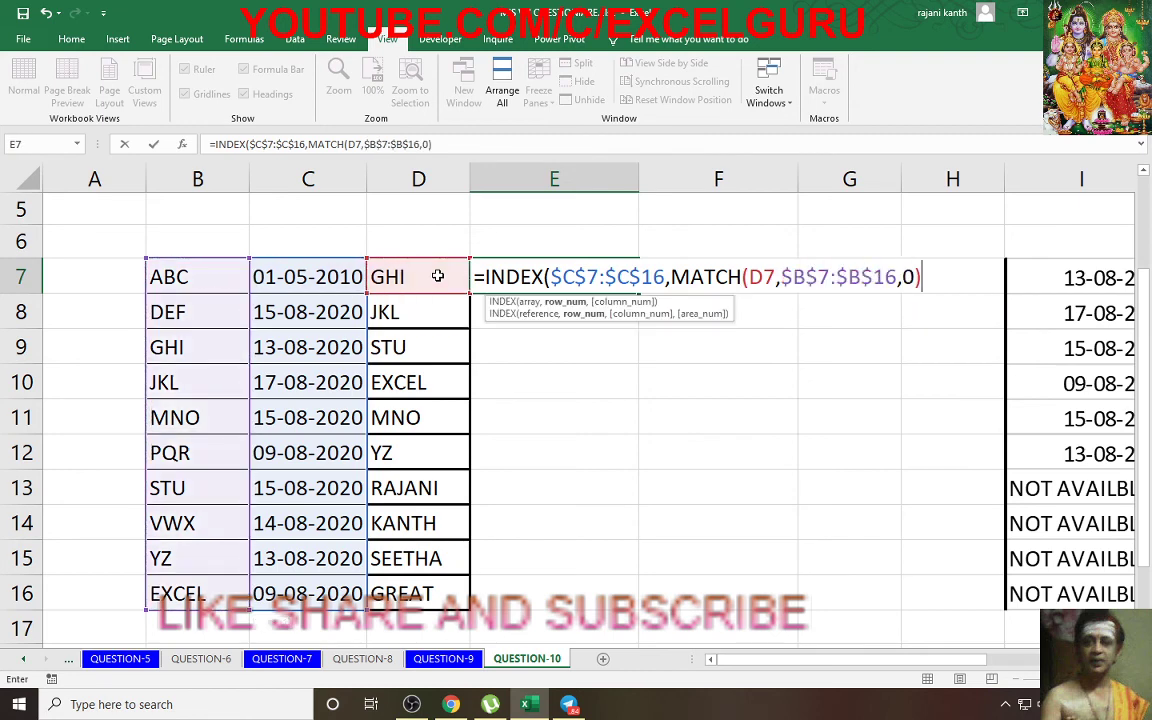
text())
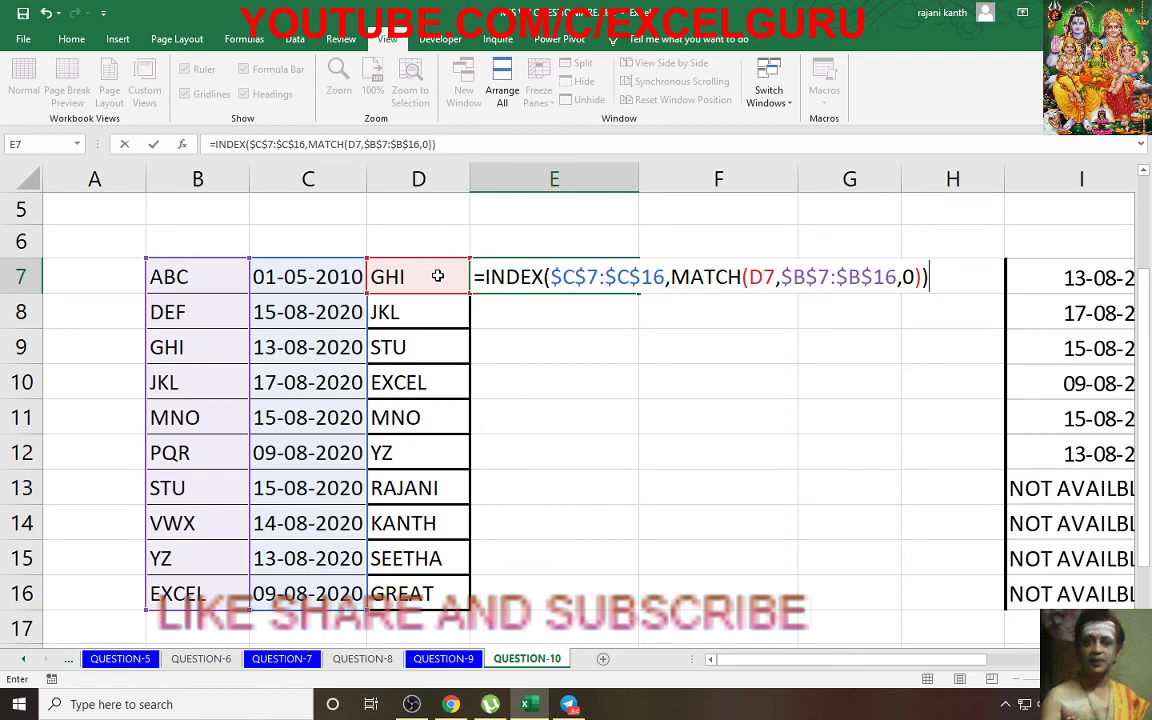
key(ctrl+Return)
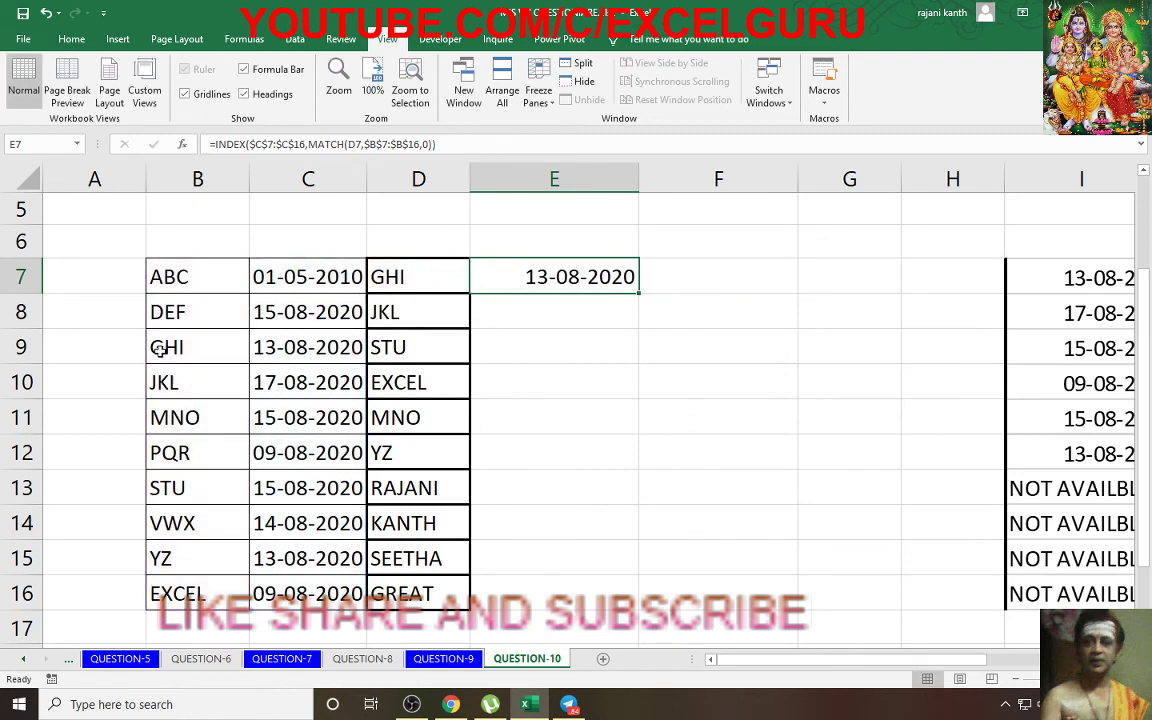
- Copy the lookup down to E16 and check the GHI, JKL and MNO results against source dates
drag(170, 346, 298, 346)
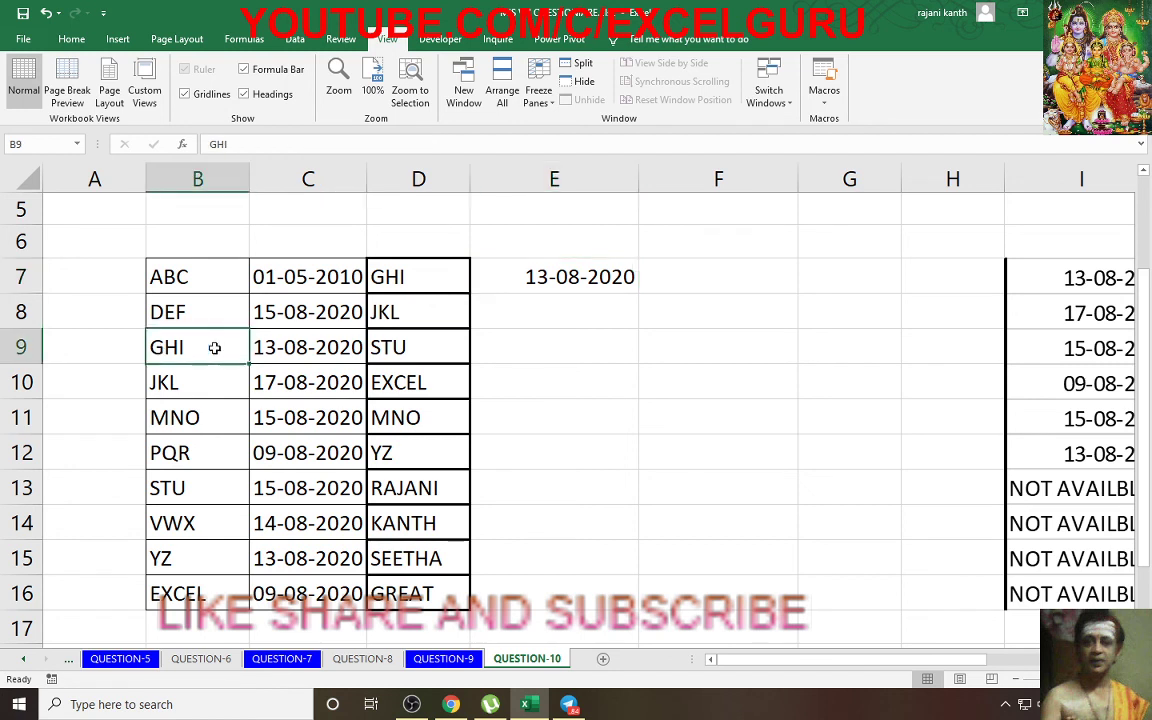
click(620, 285)
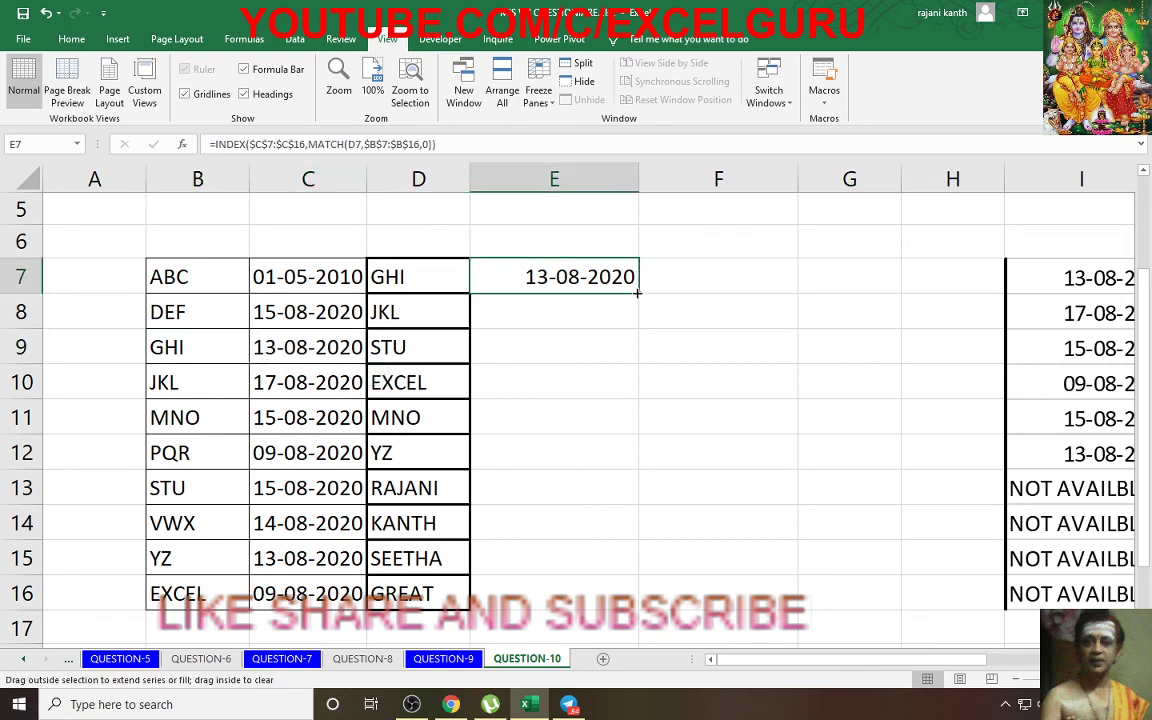
drag(637, 291, 637, 604)
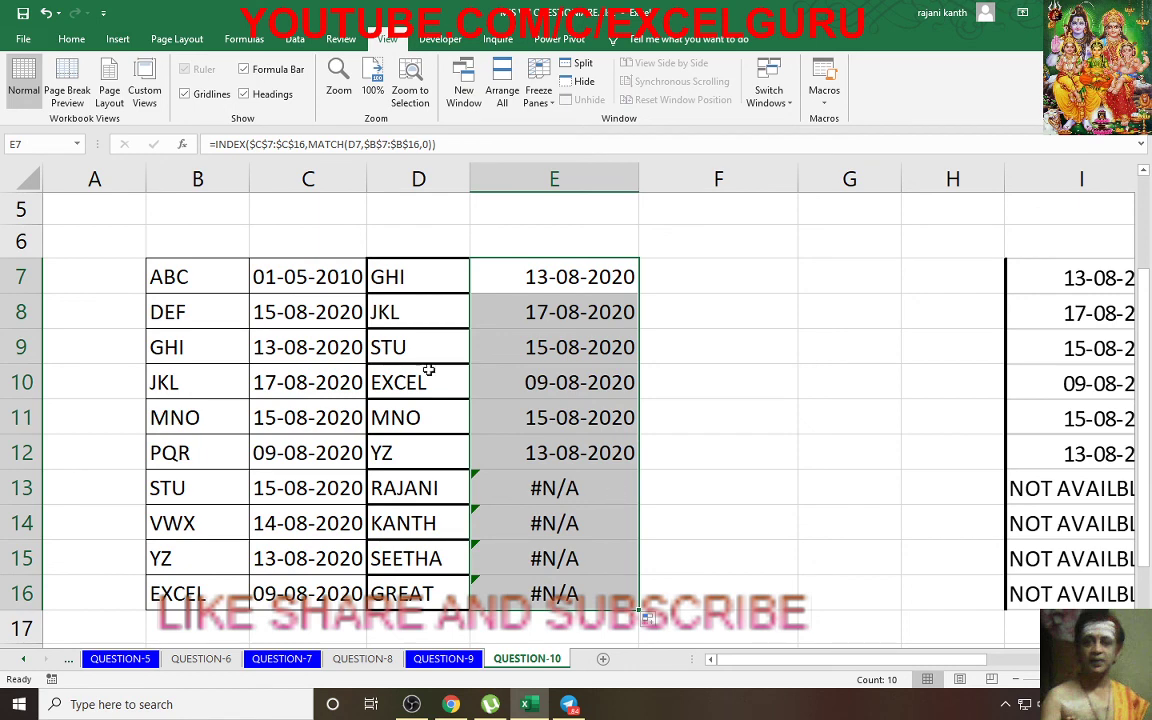
click(532, 264)
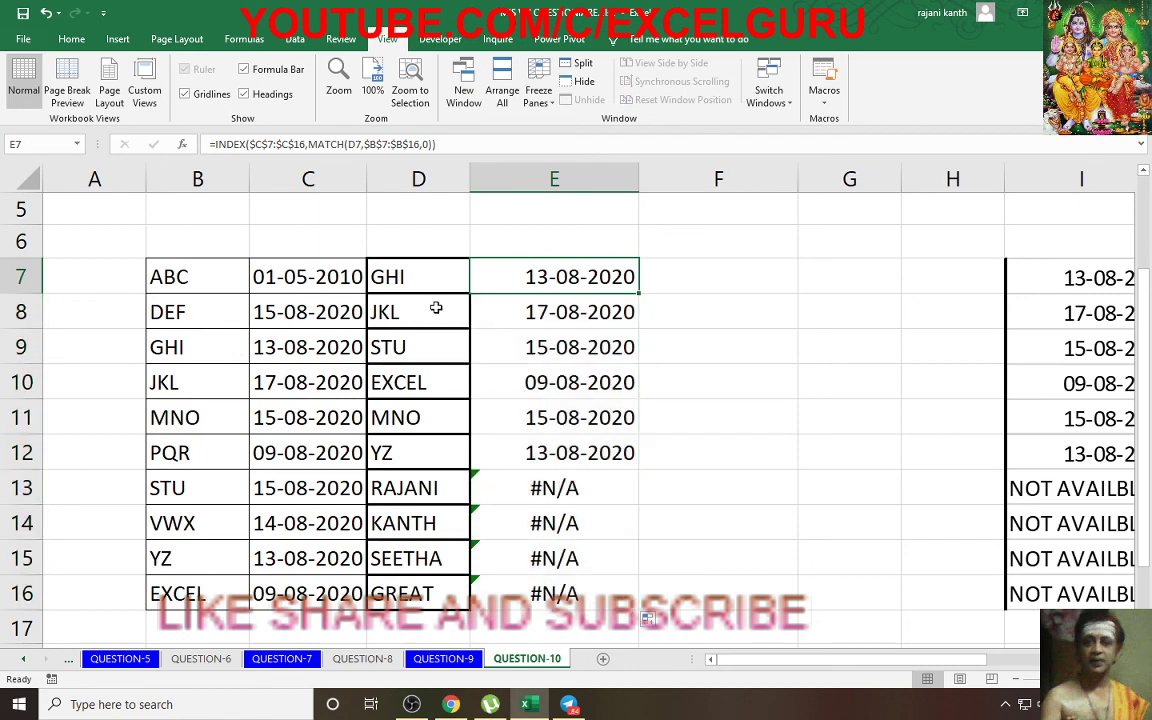
click(175, 383)
drag(175, 383, 338, 378)
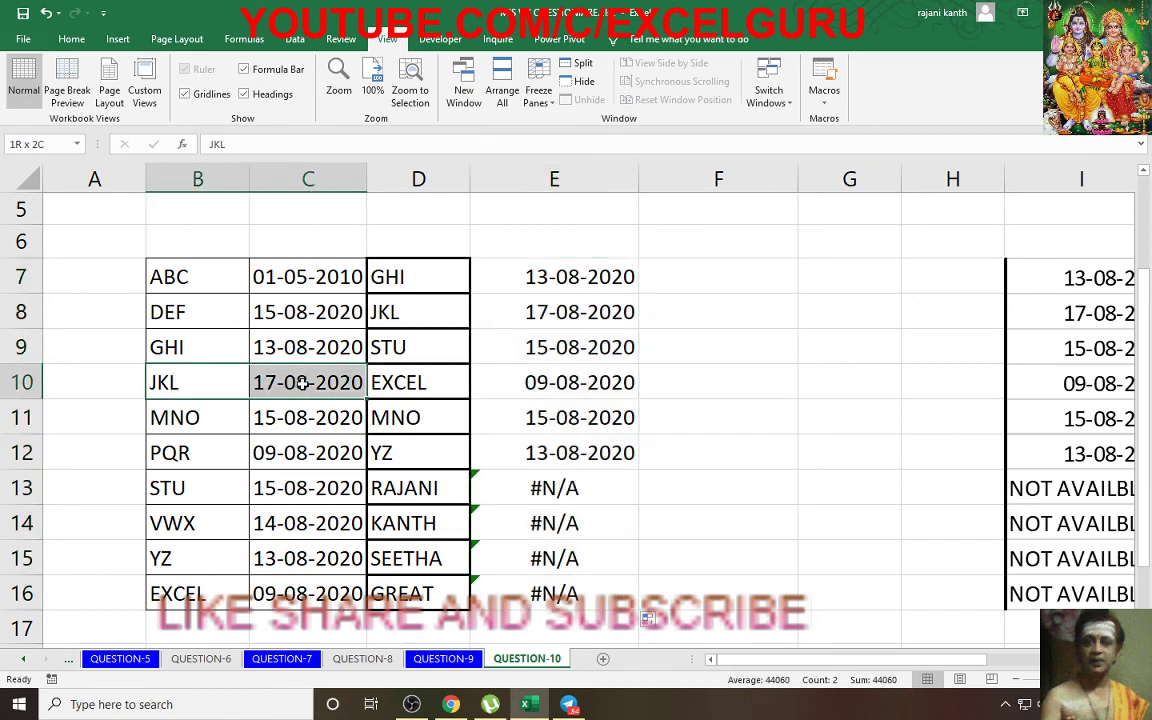
click(607, 312)
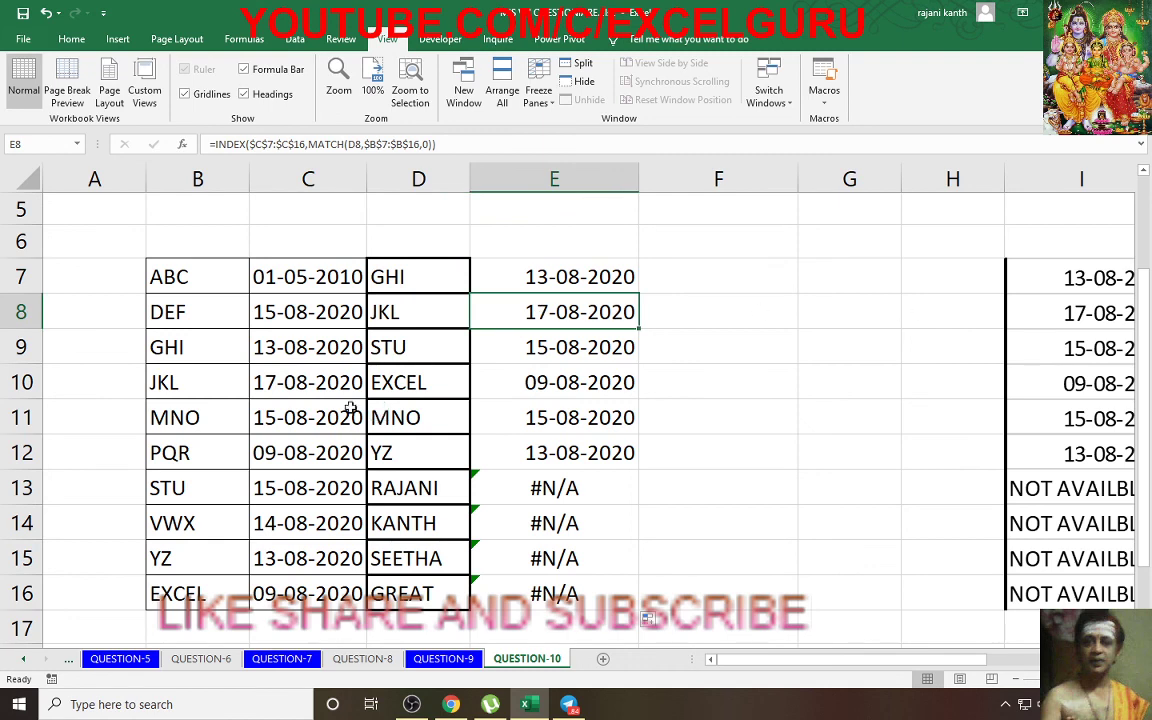
drag(182, 413, 340, 422)
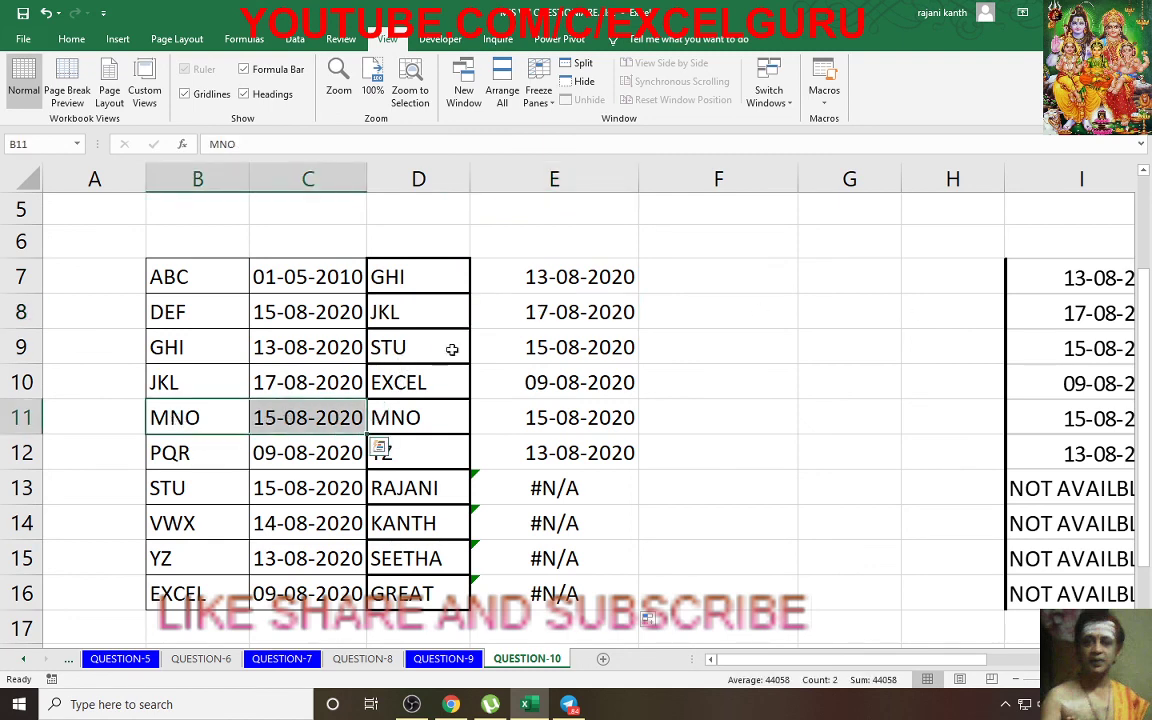
drag(410, 417, 603, 420)
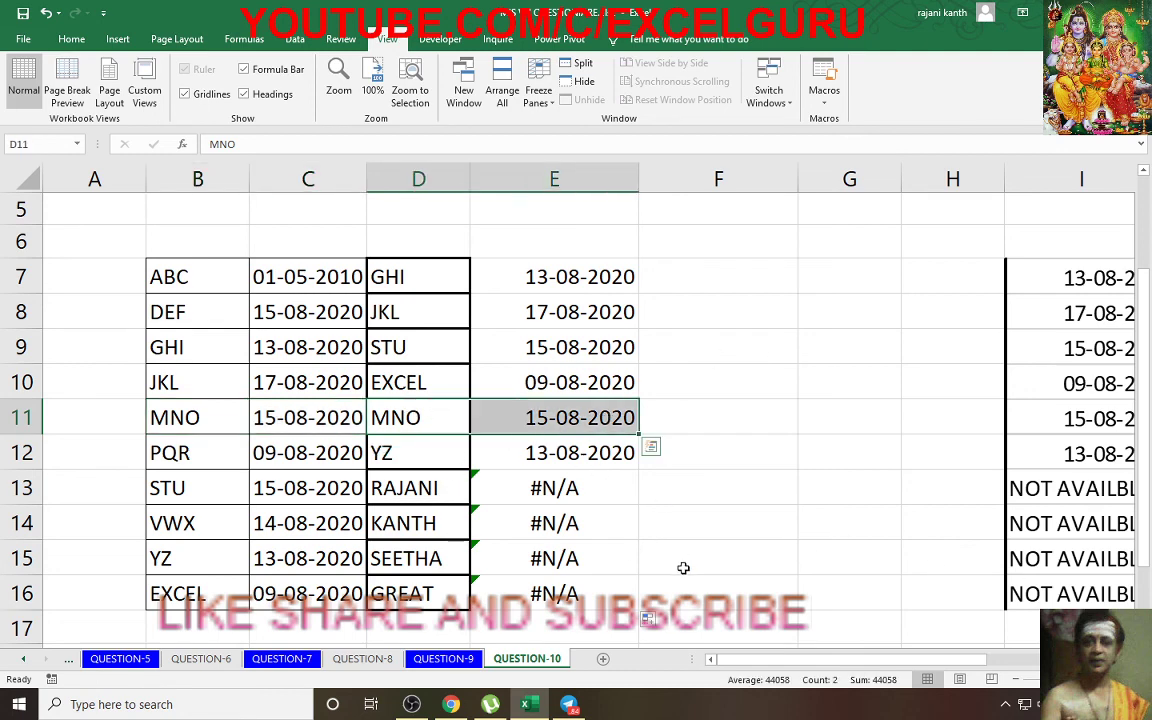
- Wrap the E7 lookup in IFERROR with the fallback text "NOT AVAILABLE"
click(530, 272)
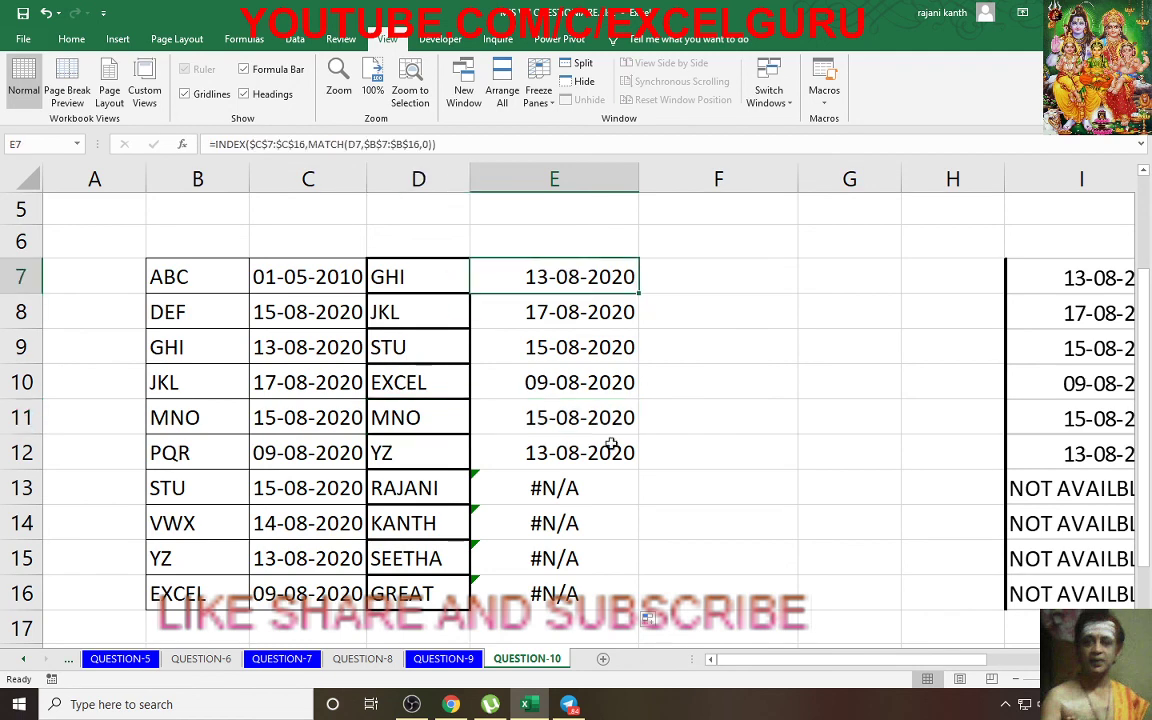
key(F2)
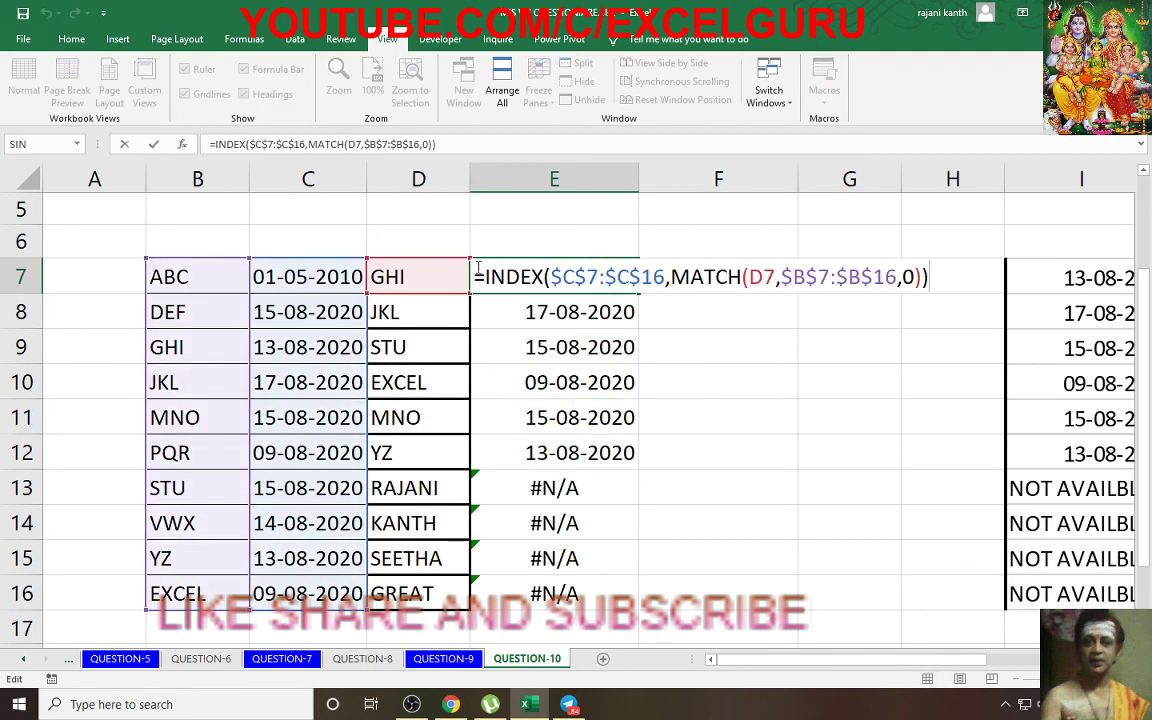
text(if)
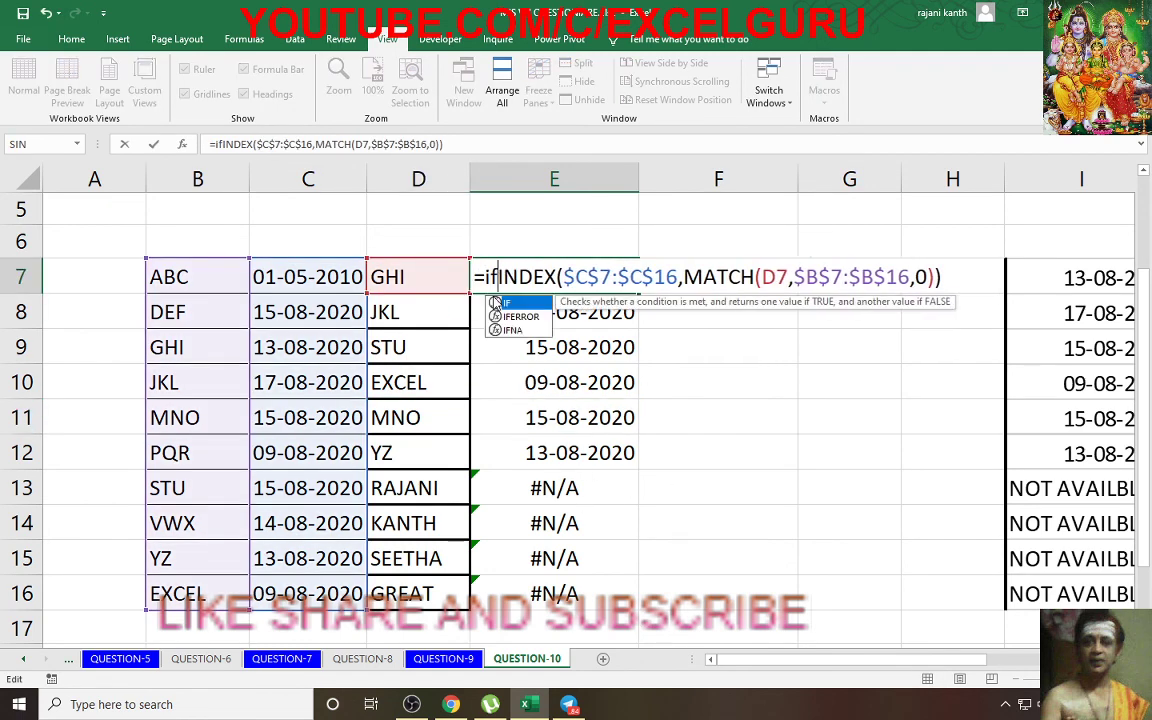
key(Down)
key(Tab)
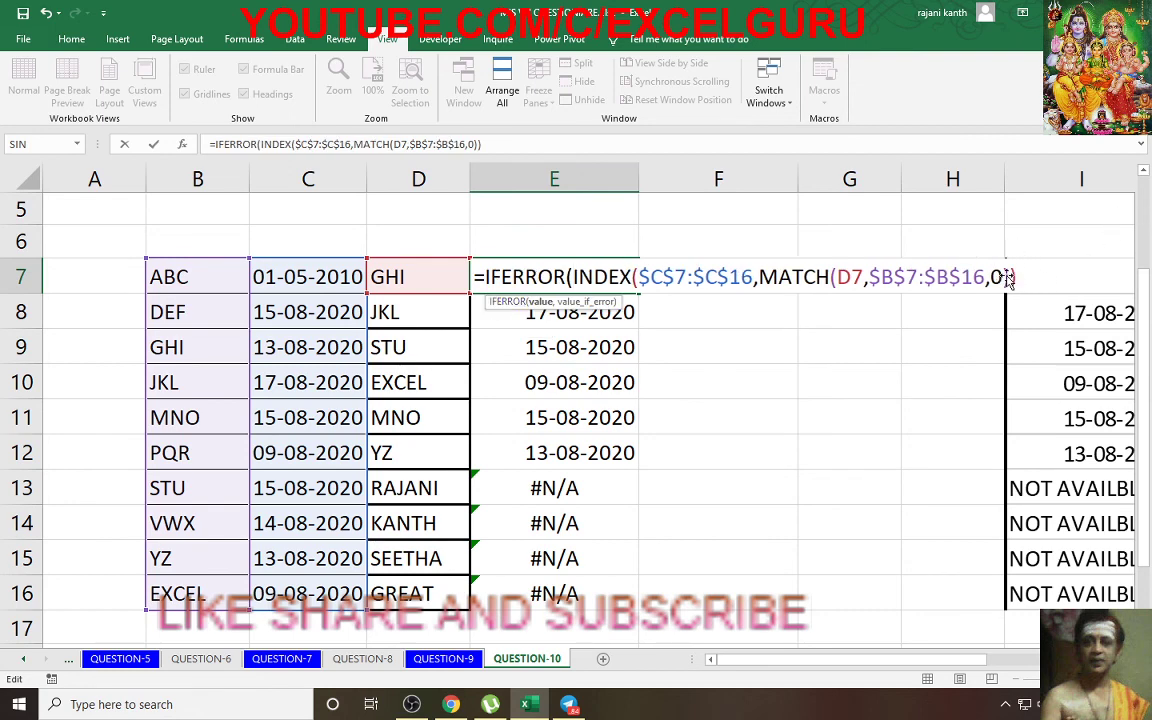
click(880, 277)
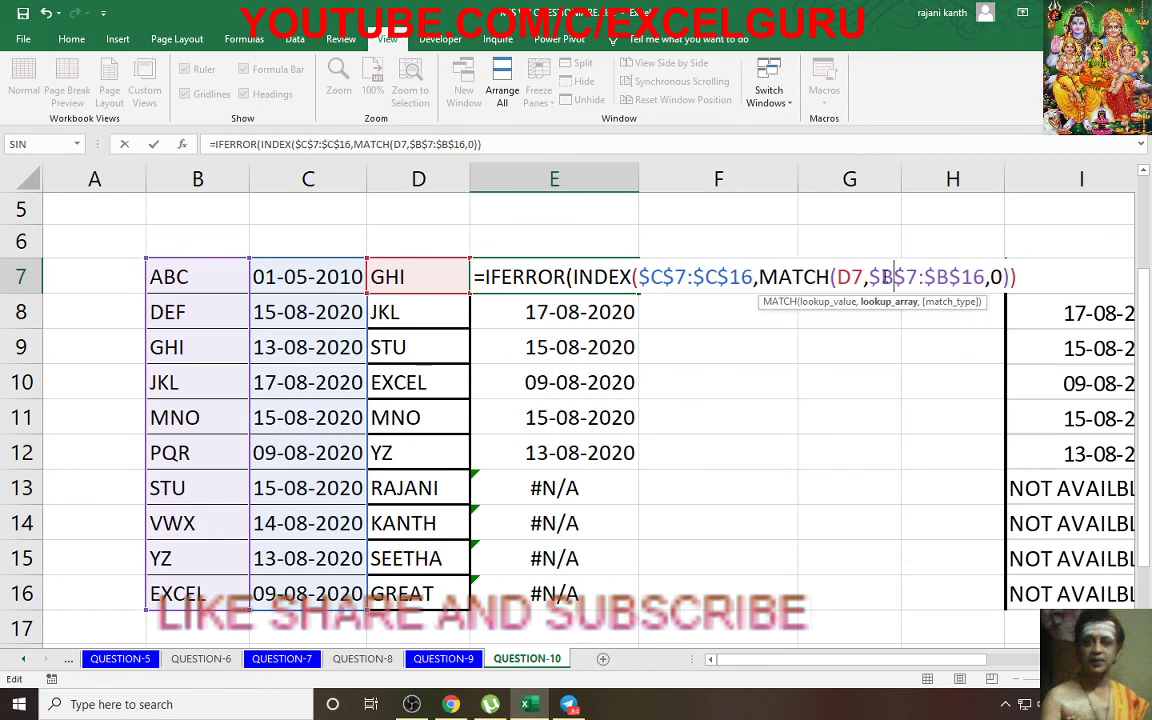
key(Right)
key(Right)
key(Right)
key(Right)
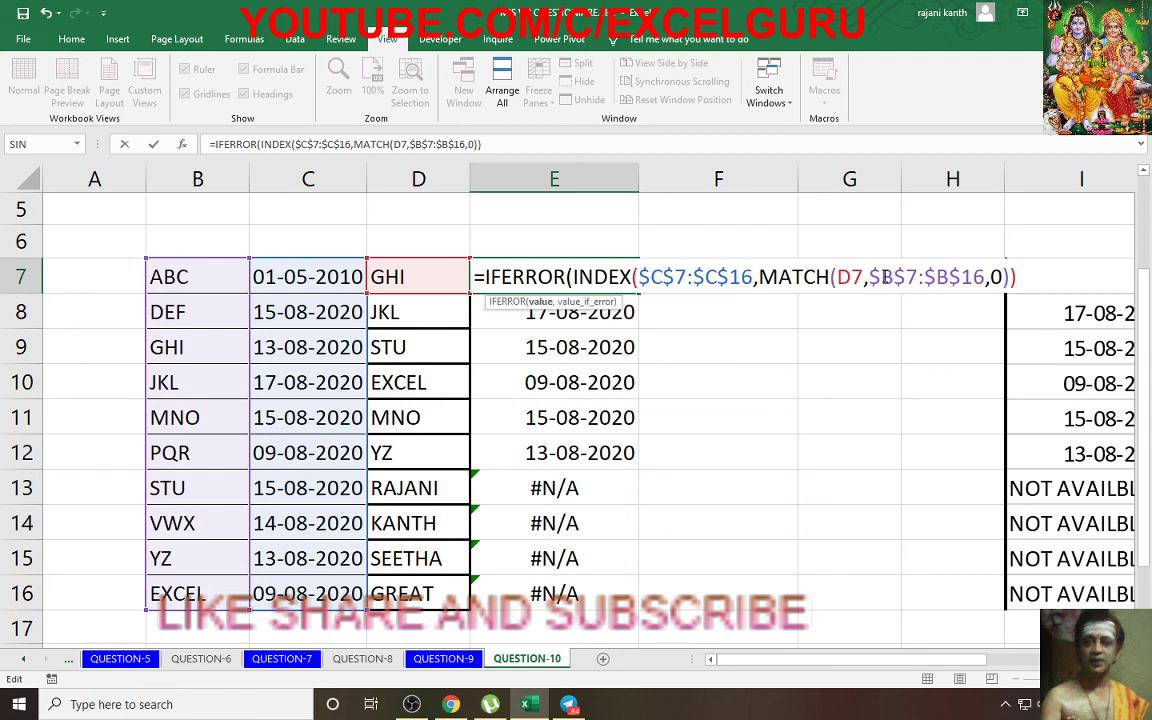
text(,"not)
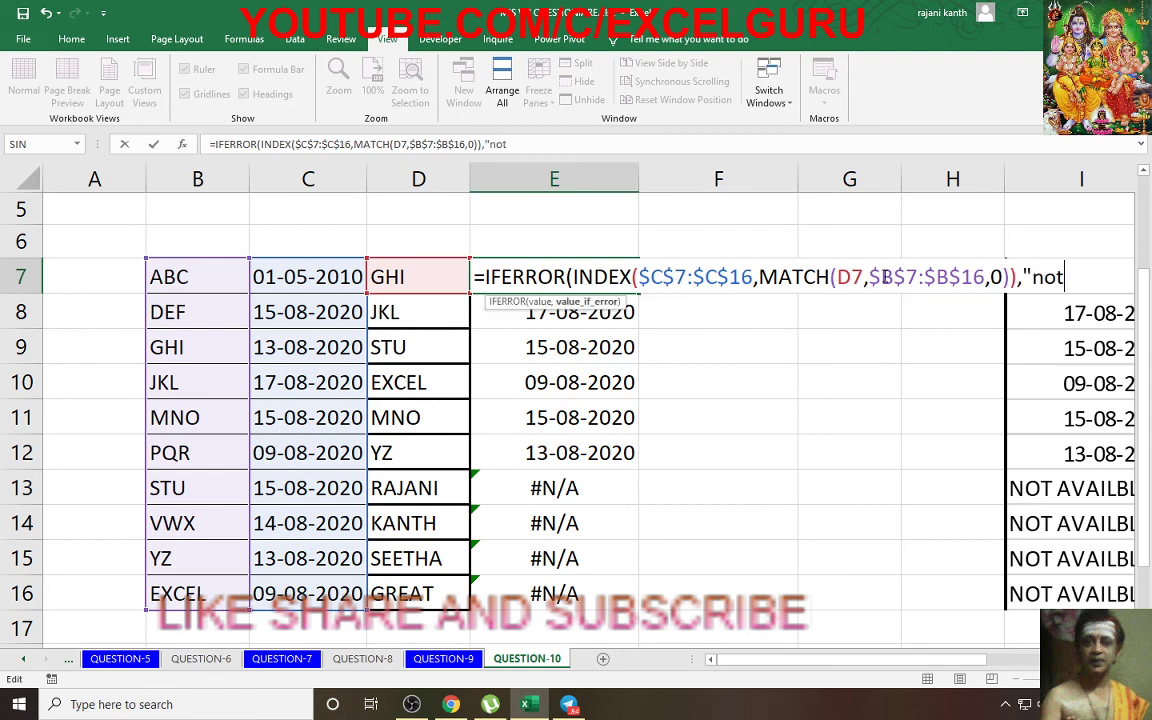
key(BackSpace)
key(BackSpace)
key(BackSpace)
text(NOT AV)
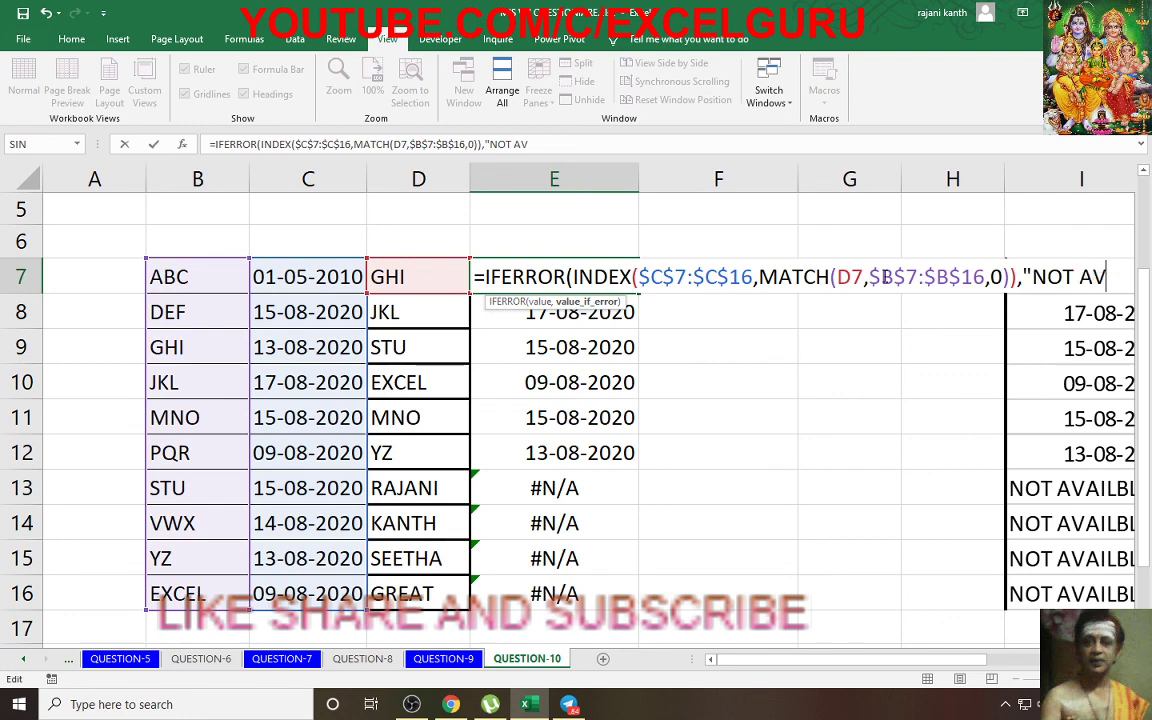
text(AILABLE)
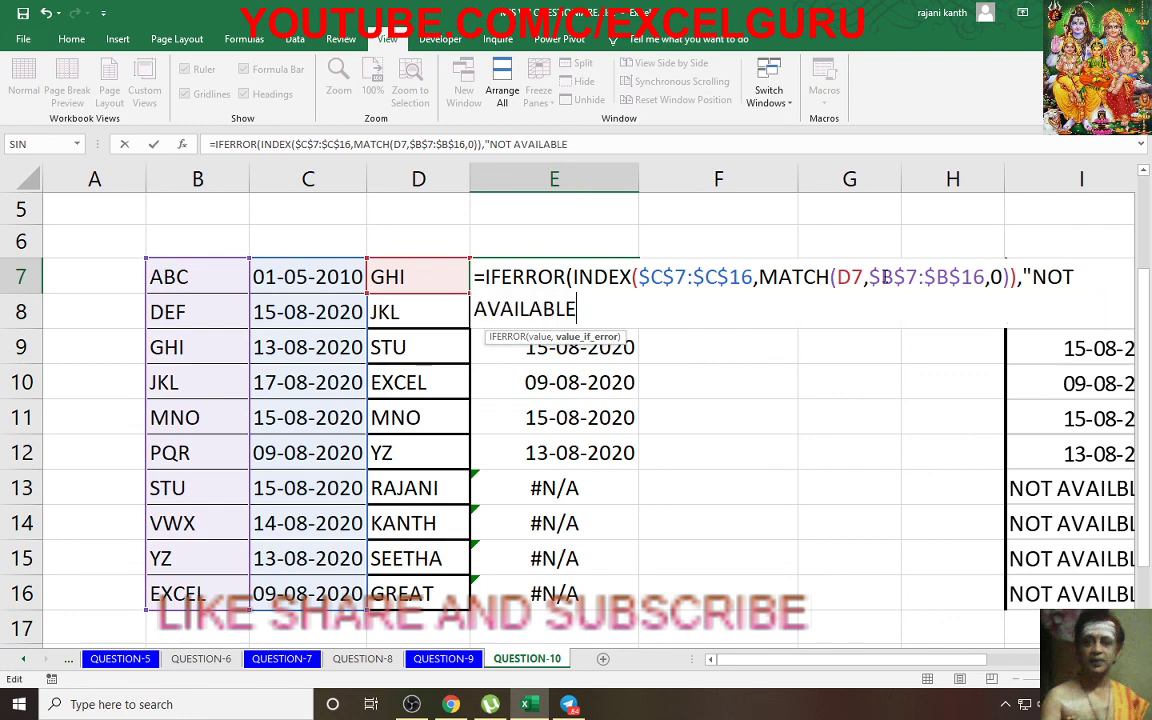
text("))
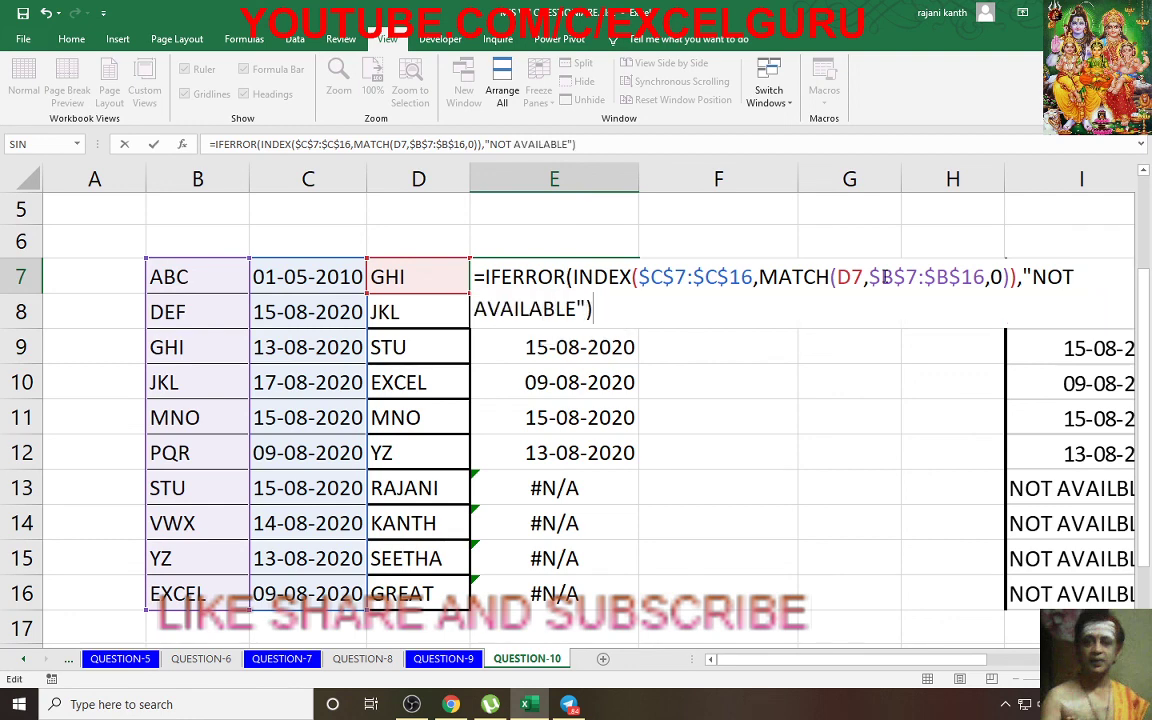
key(ctrl+Return)
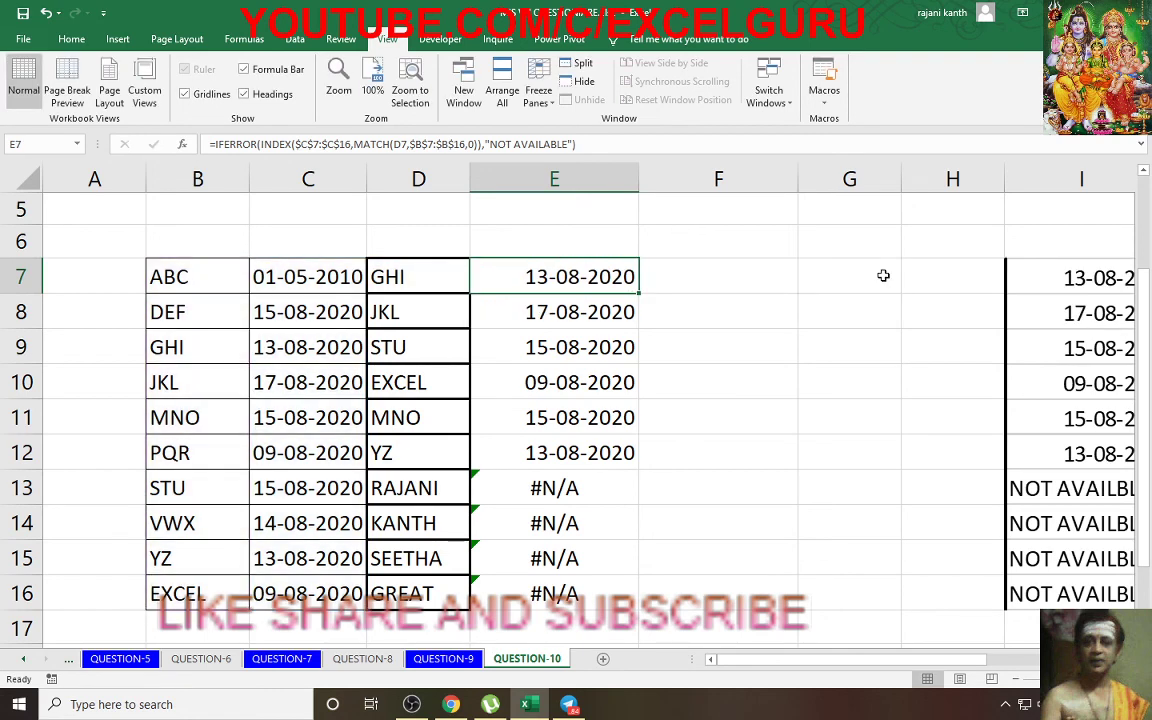
- Copy the IFERROR formula down to E16 and change D14 to YZ, returning 13-08-2020
double_click(639, 294)
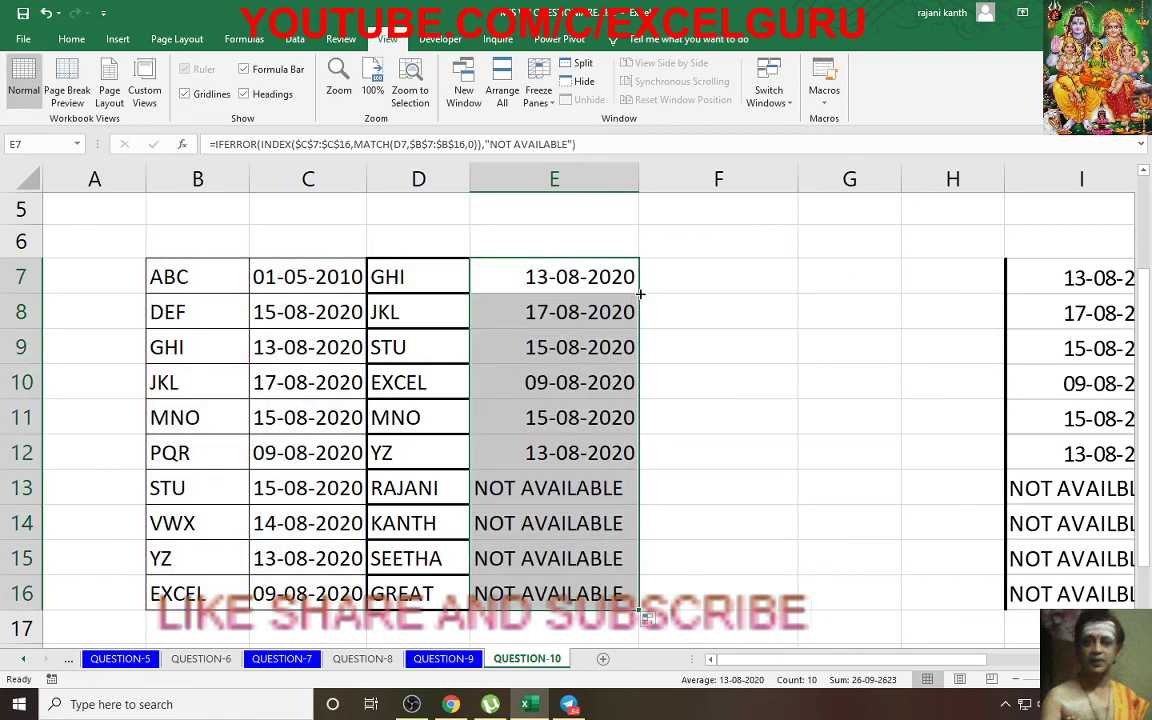
click(413, 520)
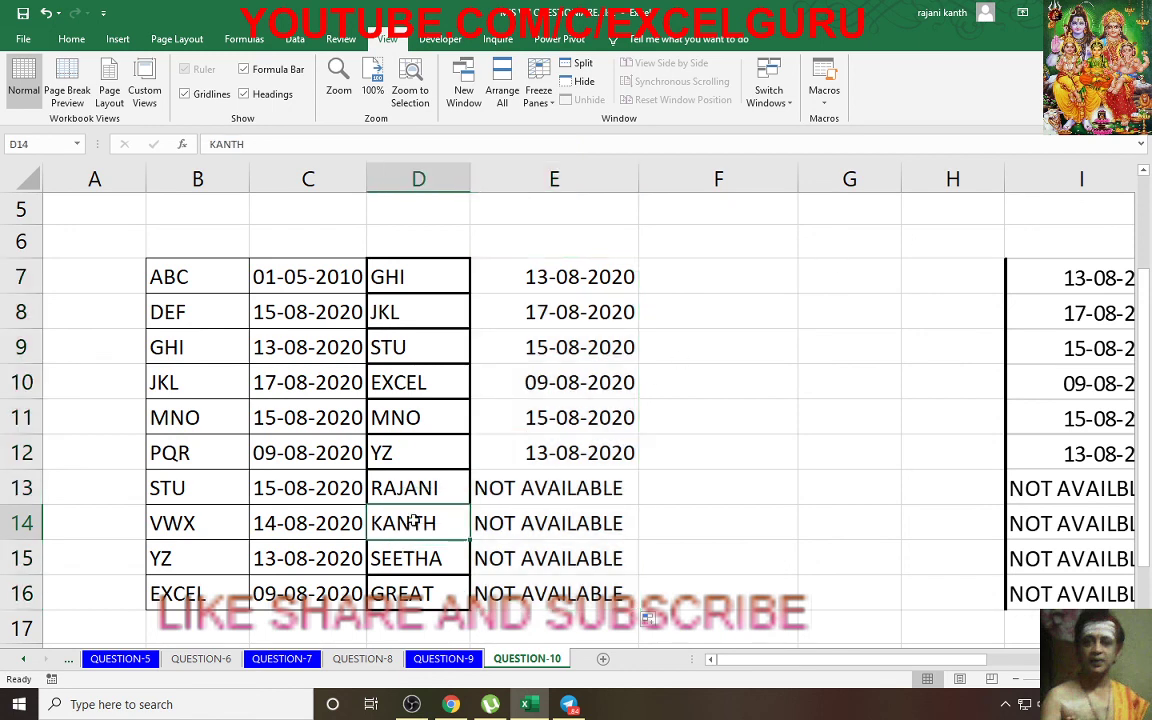
text(YZ)
key(Return)
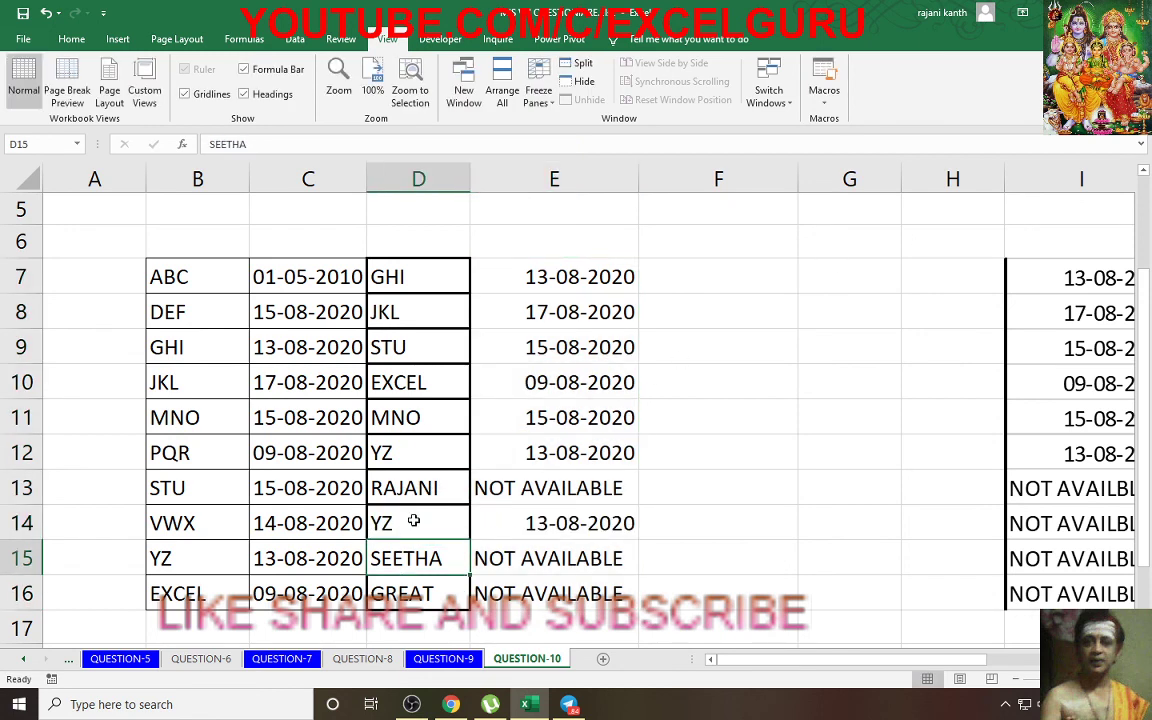